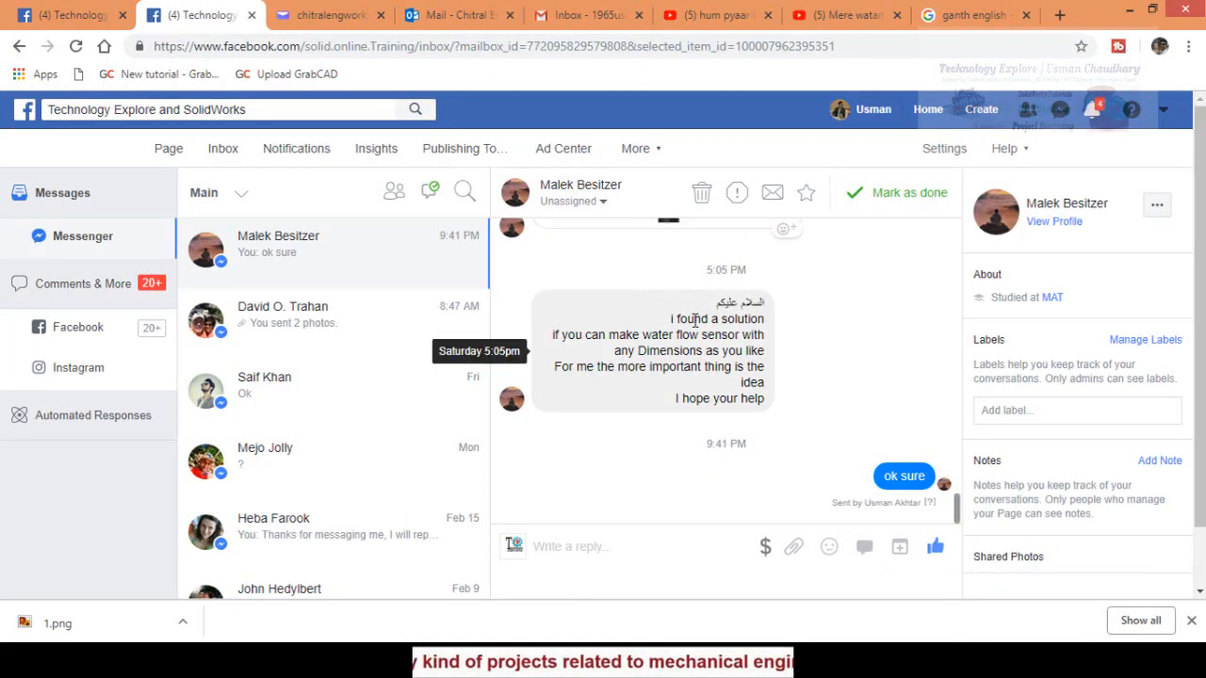
# Look back through the Facebook page conversation to examine the water flow sensor photos and their marked dimensions.
pyautogui.scroll(5, 693, 325)
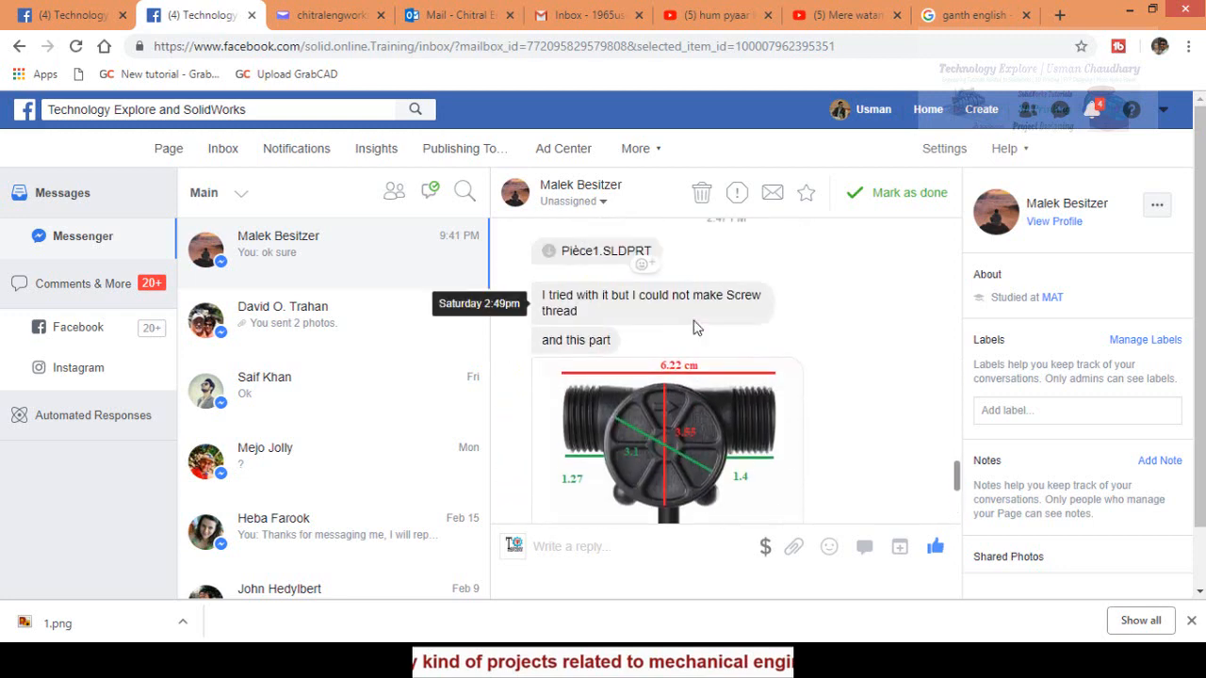
pyautogui.scroll(5, 694, 327)
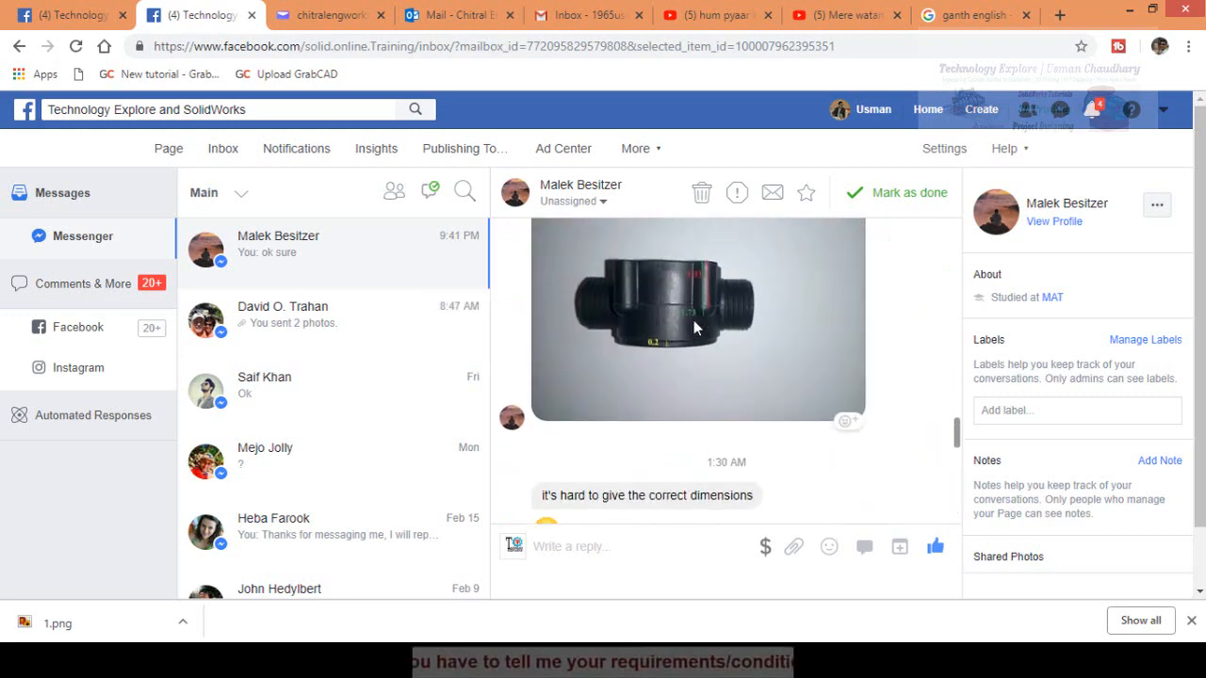
pyautogui.scroll(5, 693, 326)
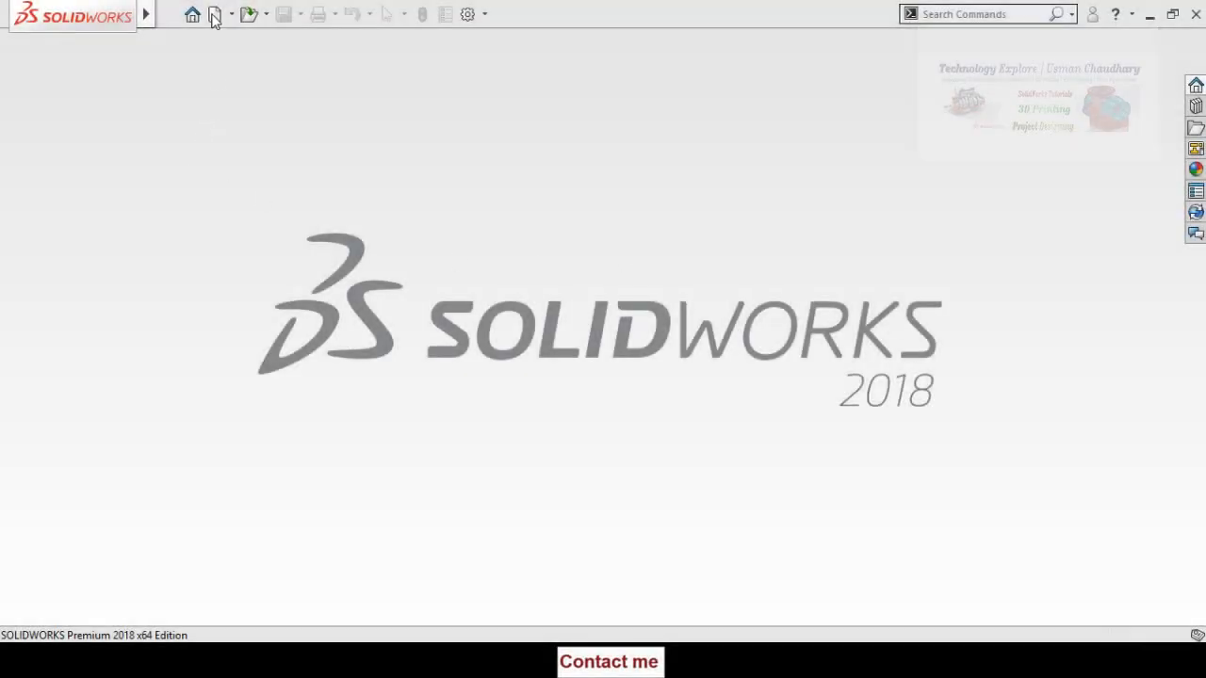
# Create a new part in SOLIDWORKS and sketch a circle about 75 mm in diameter at the origin on the Front Plane.
pyautogui.click(215, 15)
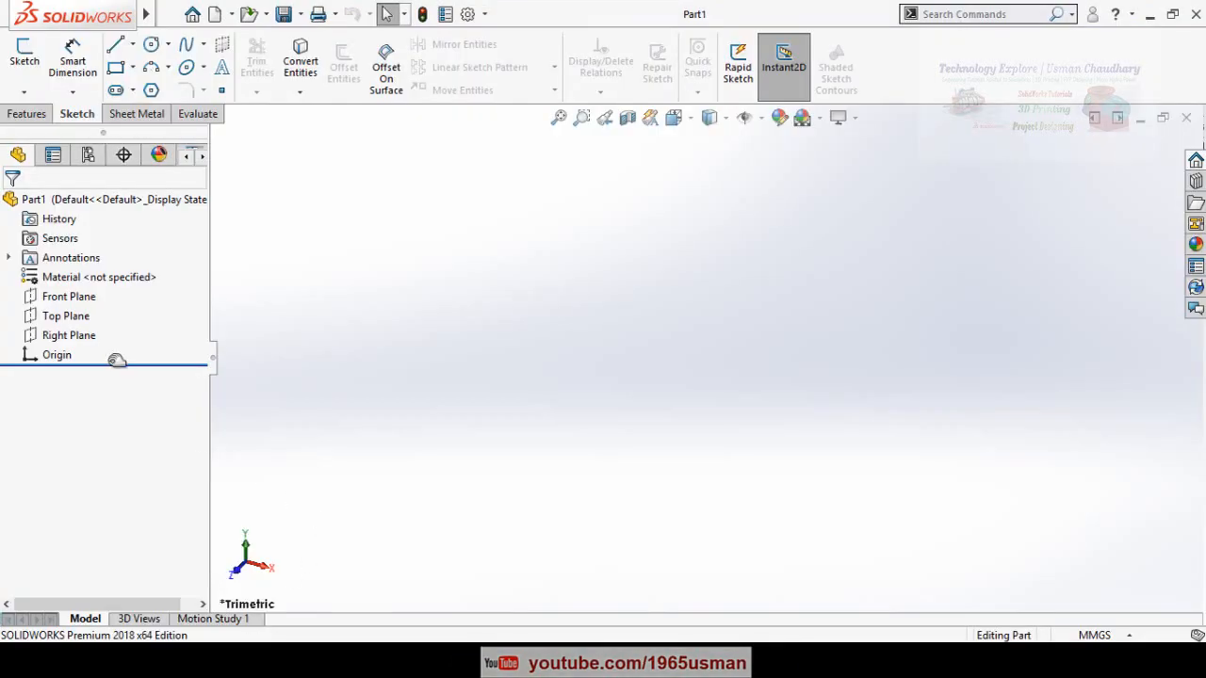
pyautogui.click(69, 295)
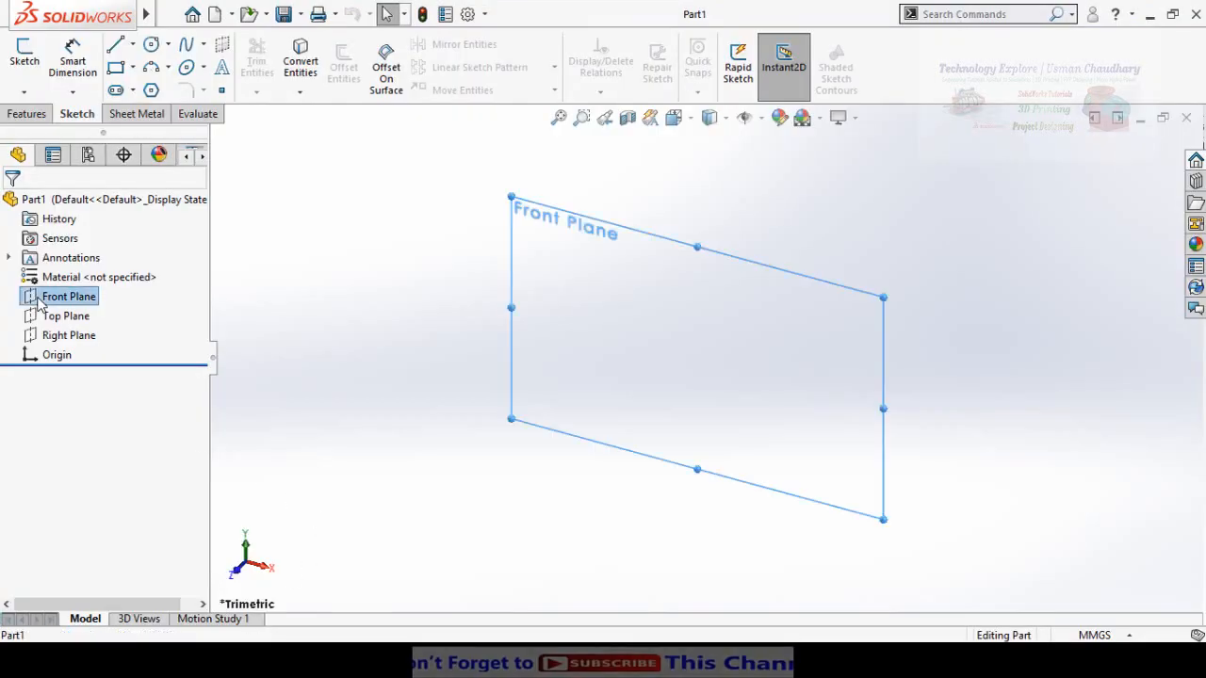
pyautogui.click(53, 272)
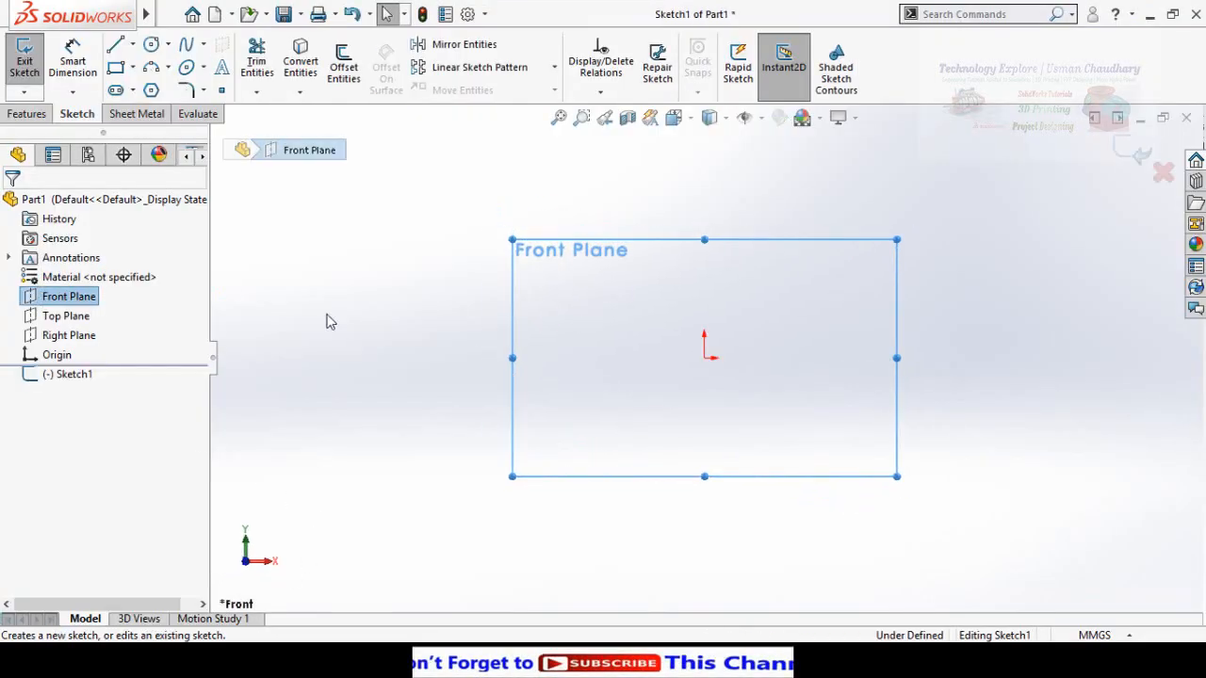
pyautogui.click(151, 45)
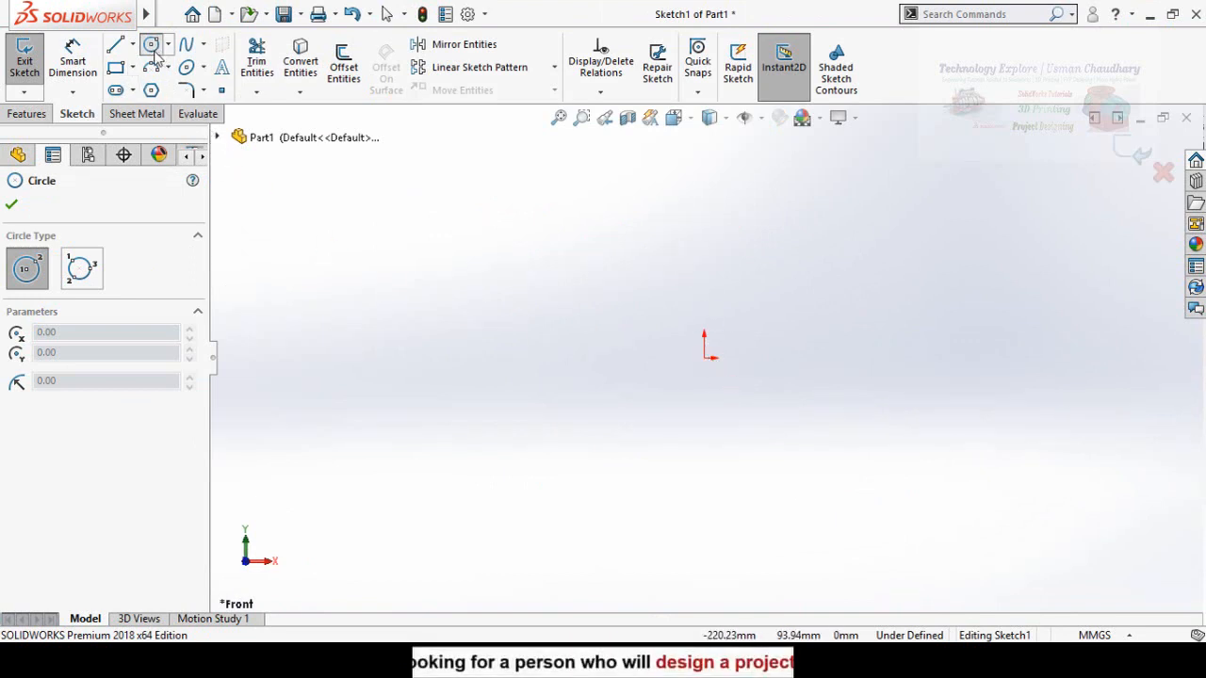
pyautogui.moveTo(705, 358); pyautogui.dragTo(754, 426)
# Dimension the circle's diameter to 30 mm.
pyautogui.moveTo(581, 489); pyautogui.dragTo(574, 446, button='right')
pyautogui.click(678, 441)
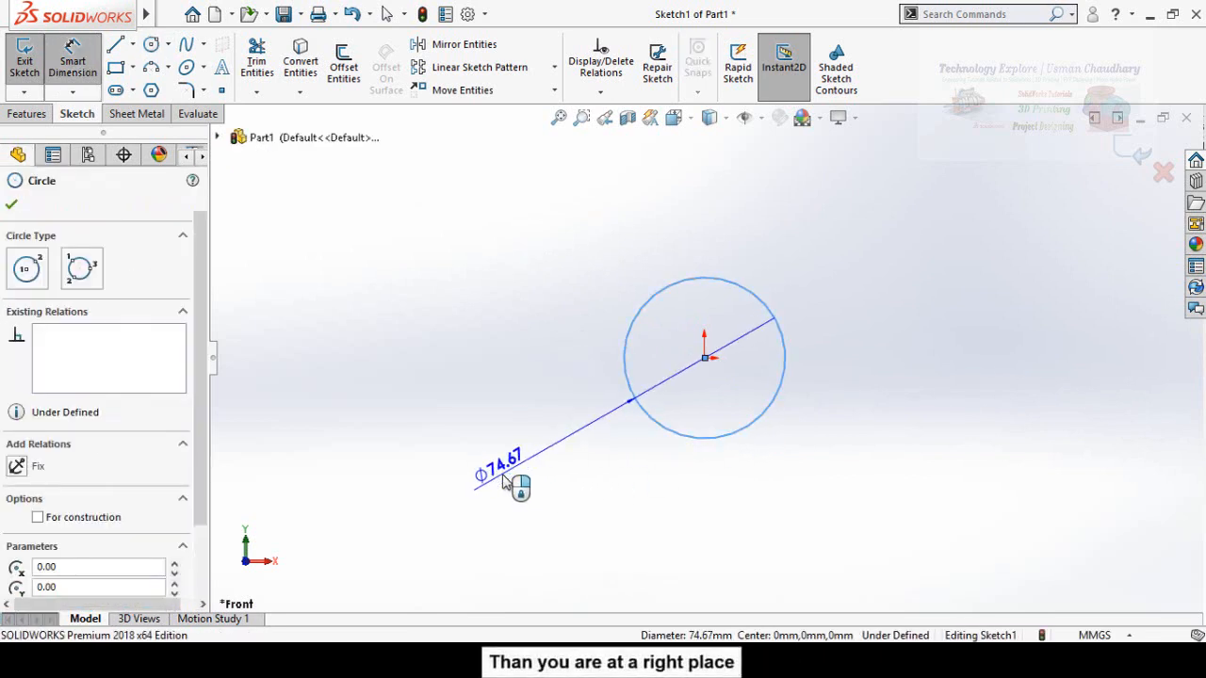
pyautogui.click(518, 484)
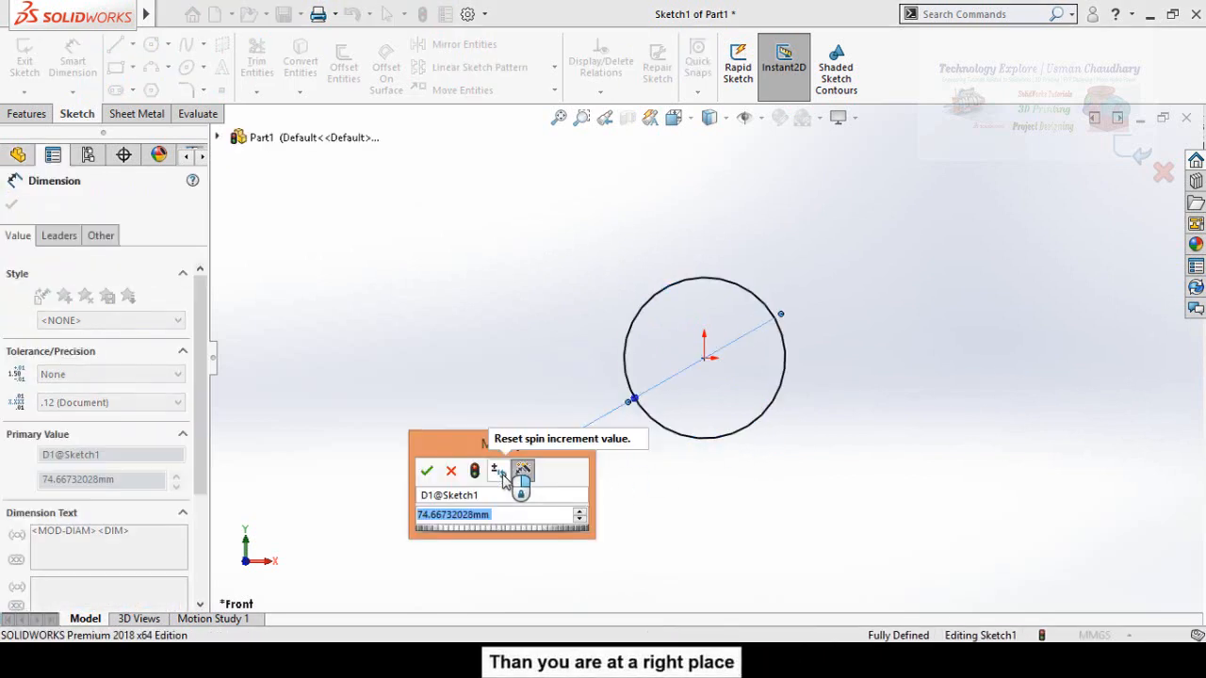
pyautogui.write('30')
pyautogui.press('Return')
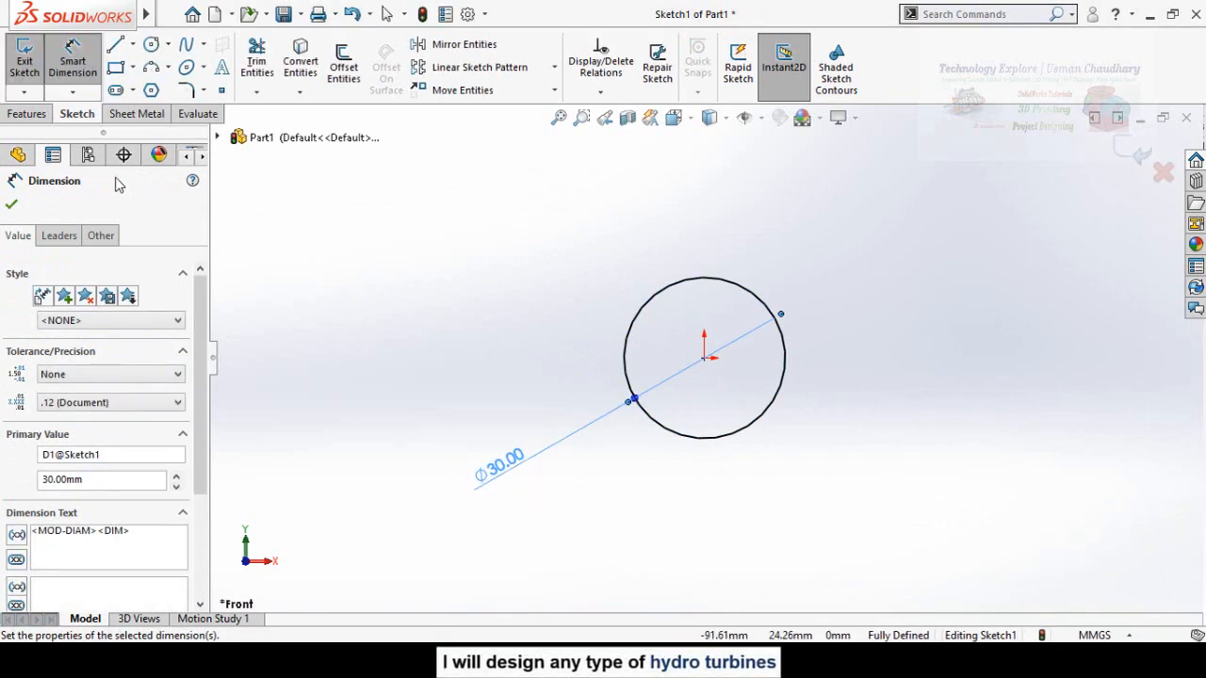
# Extrude the 30 mm circle as a blind boss with a depth of 100 mm.
pyautogui.click(14, 114)
pyautogui.click(32, 61)
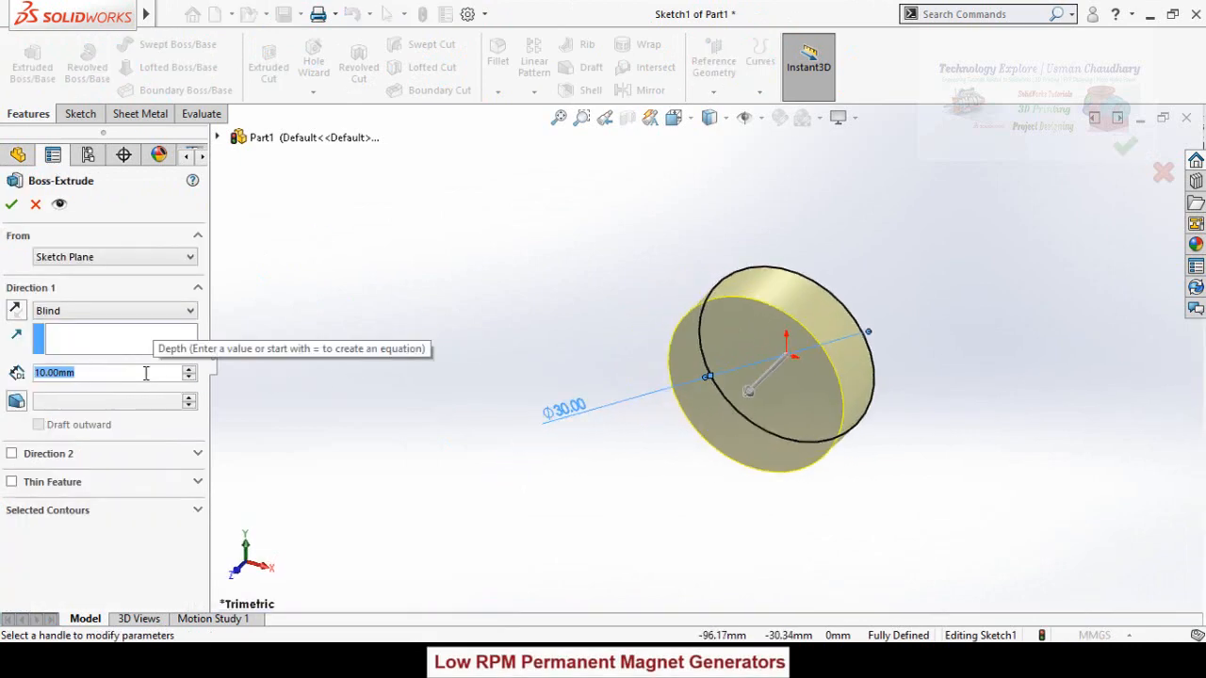
pyautogui.write('80')
pyautogui.press('Return')
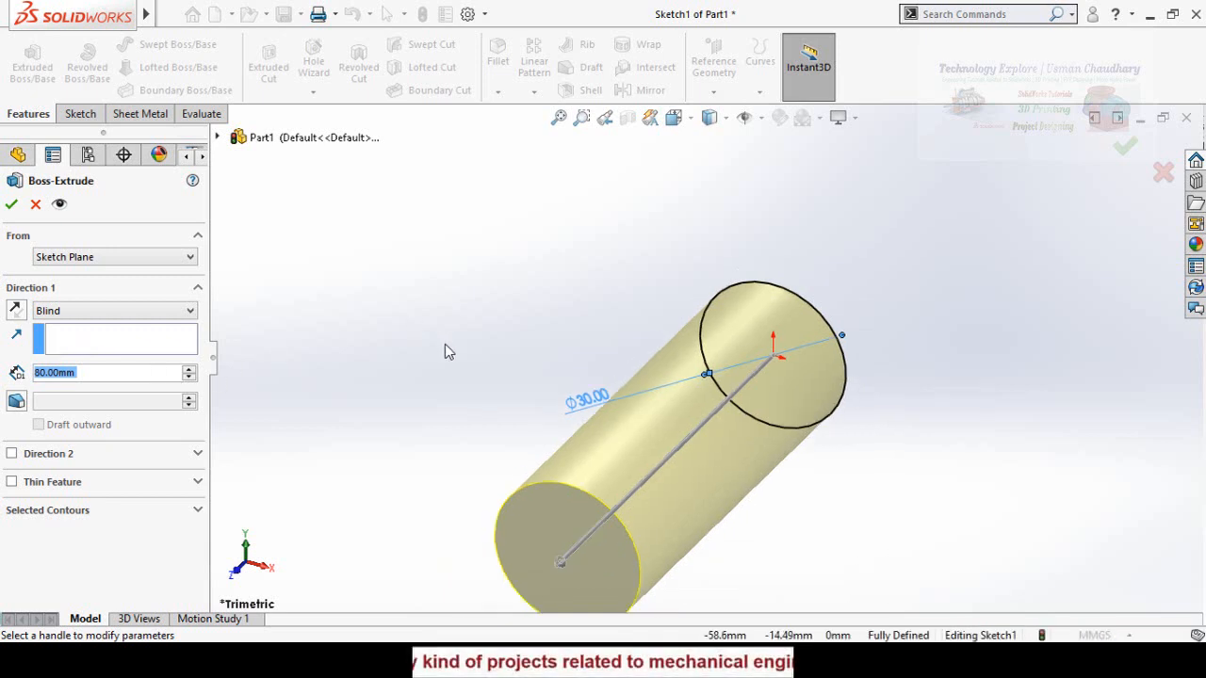
pyautogui.scroll(4, 445, 343)
pyautogui.moveTo(571, 360); pyautogui.dragTo(548, 491, button='middle')
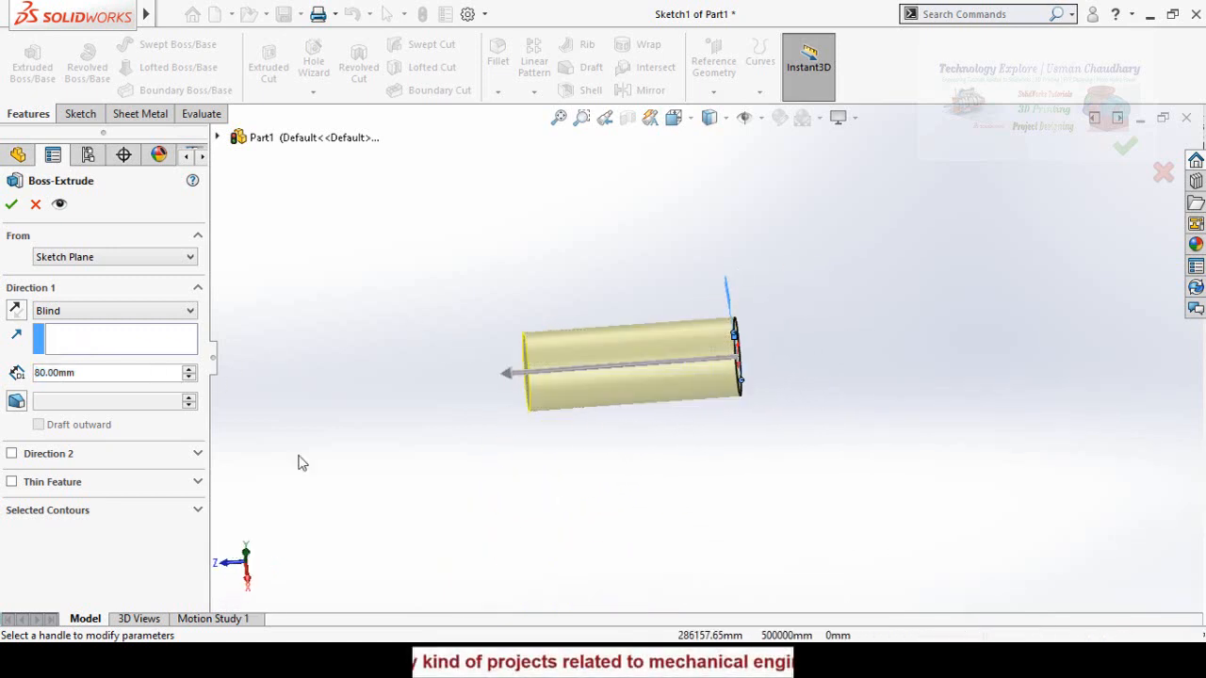
pyautogui.doubleClick(129, 374)
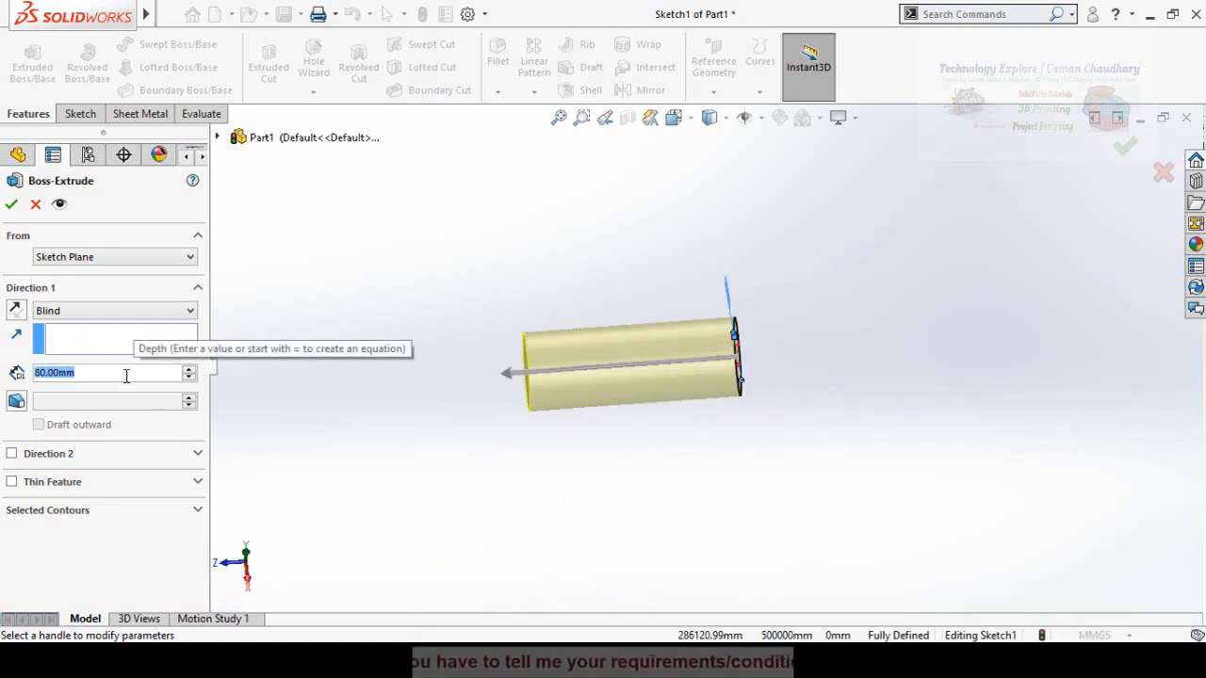
pyautogui.write('100')
pyautogui.press('Return')
pyautogui.press('Return')
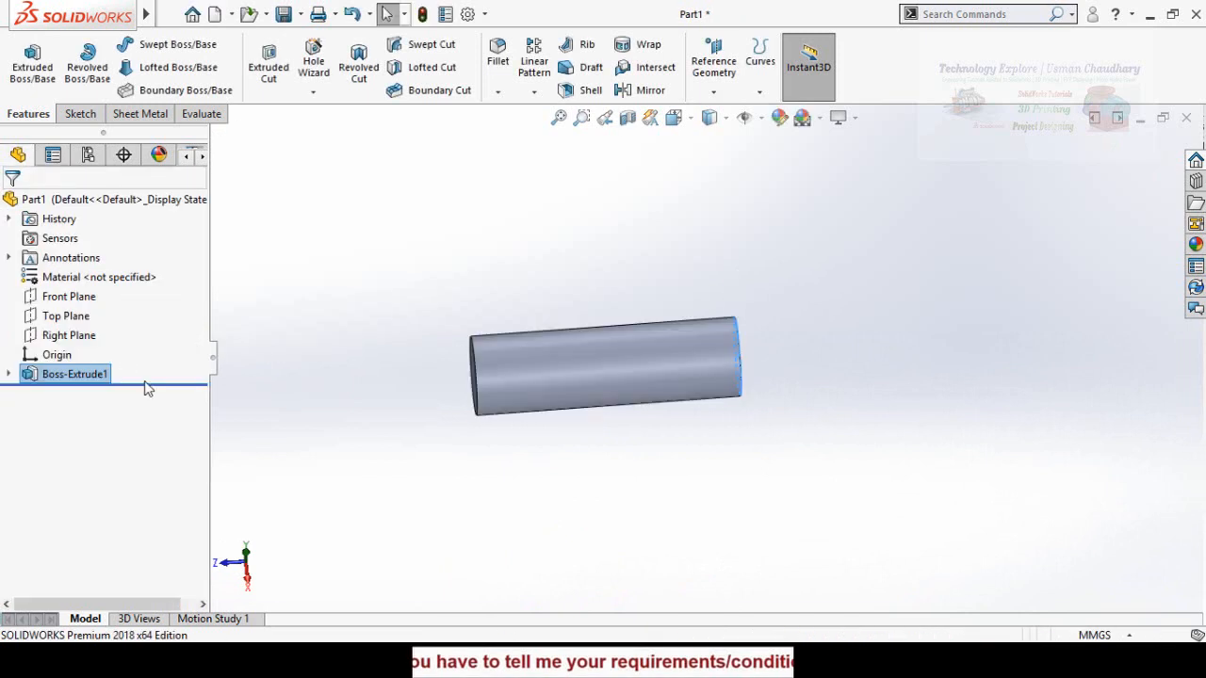
pyautogui.click(362, 375)
# Create a reference plane midway between the two end faces of the cylinder.
pyautogui.moveTo(388, 362); pyautogui.dragTo(387, 344, button='middle')
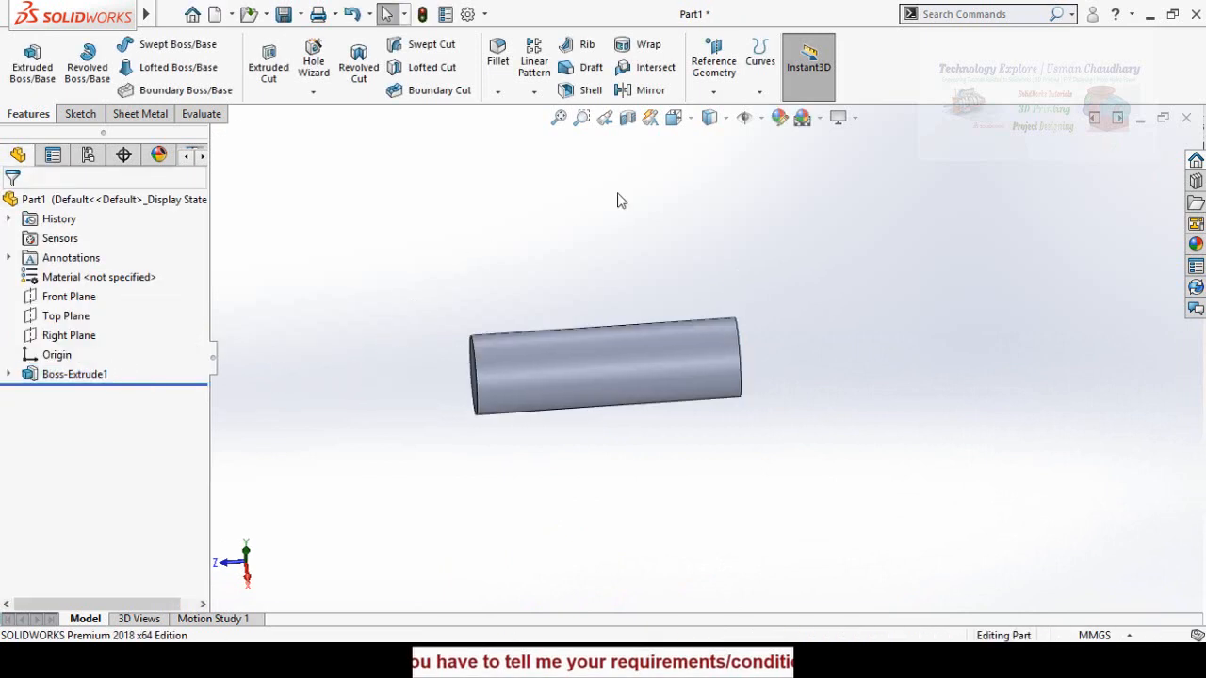
pyautogui.click(713, 91)
pyautogui.click(713, 114)
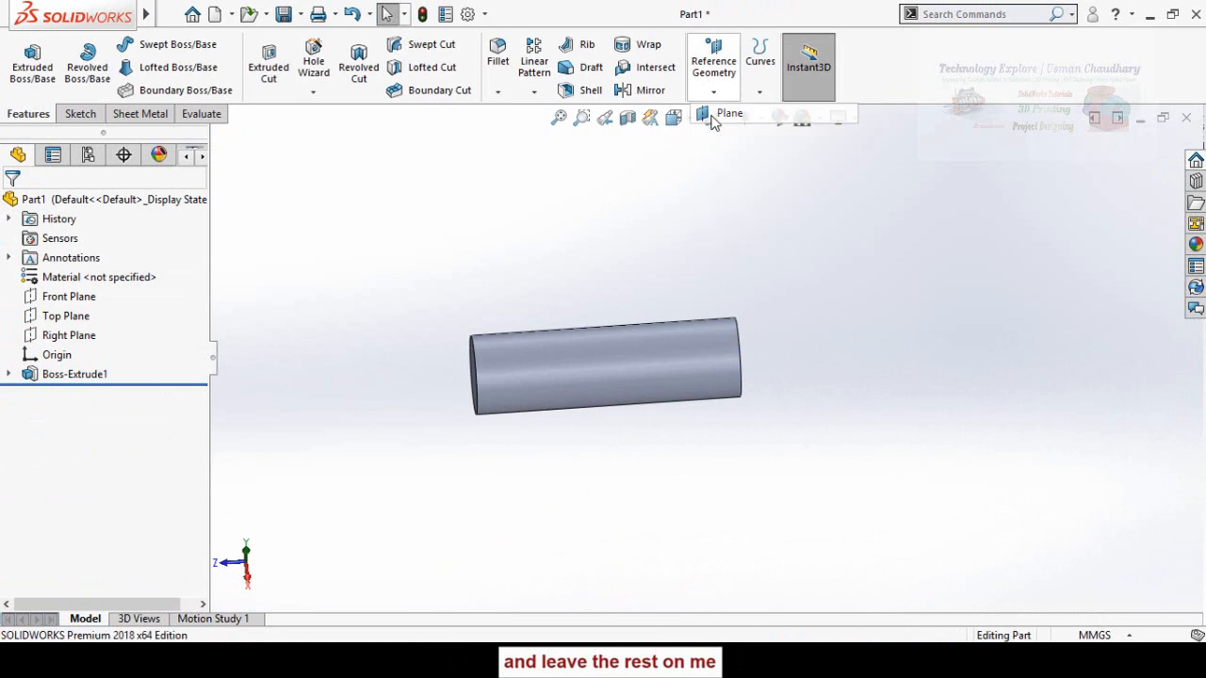
pyautogui.moveTo(540, 245); pyautogui.dragTo(565, 291, button='middle')
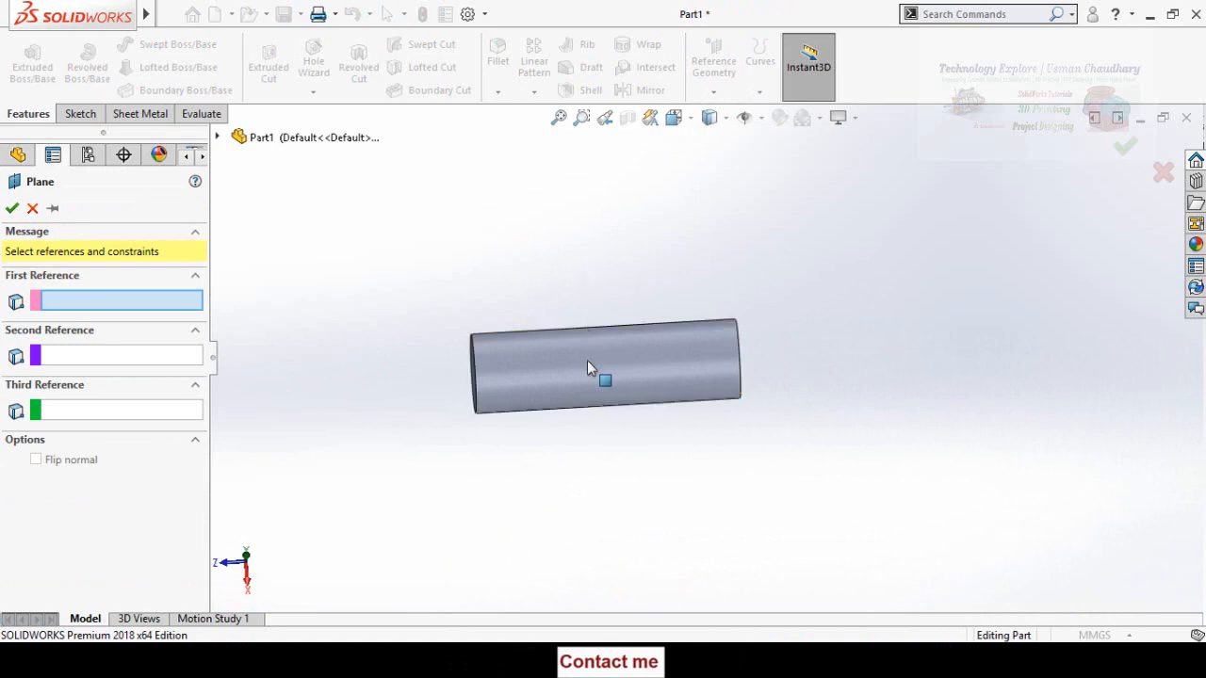
pyautogui.moveTo(648, 283); pyautogui.dragTo(713, 362, button='middle')
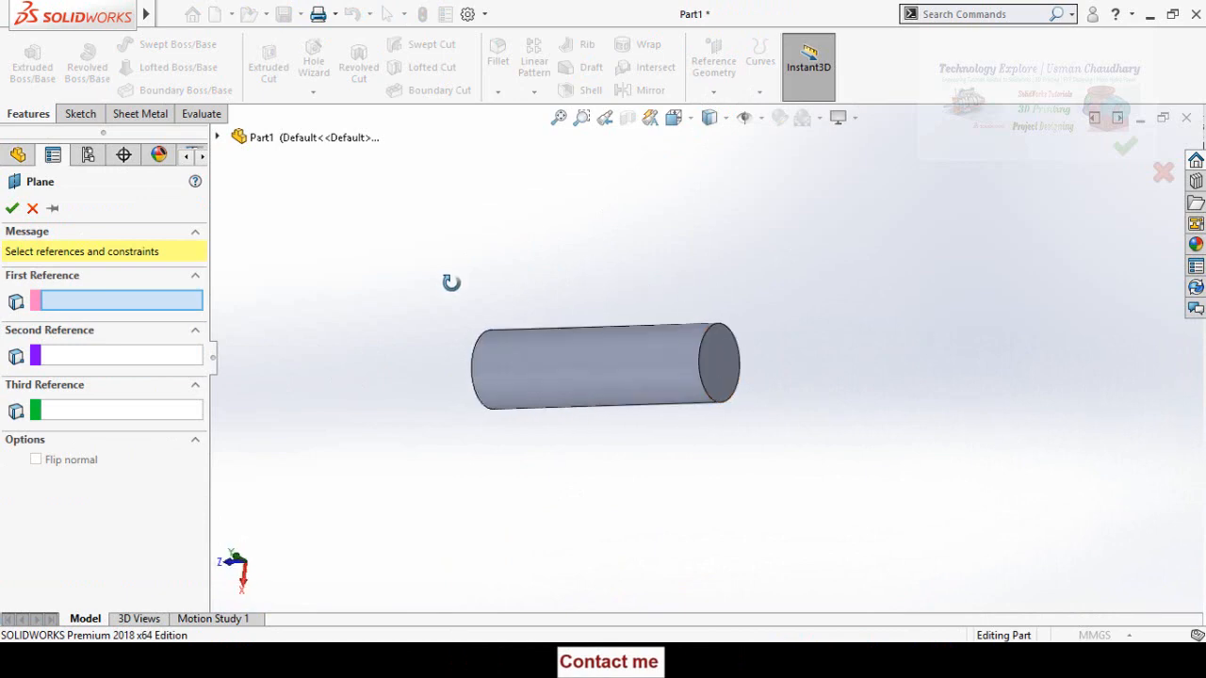
pyautogui.moveTo(452, 283); pyautogui.dragTo(511, 280, button='middle')
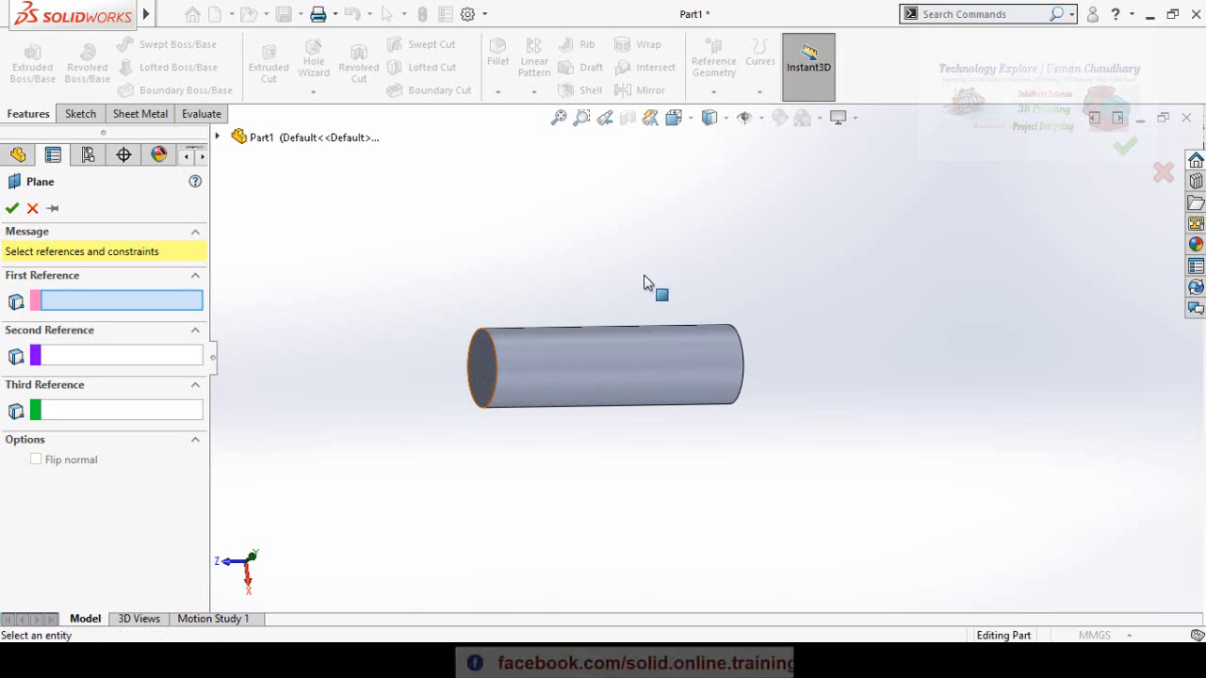
pyautogui.moveTo(623, 290); pyautogui.dragTo(706, 342, button='middle')
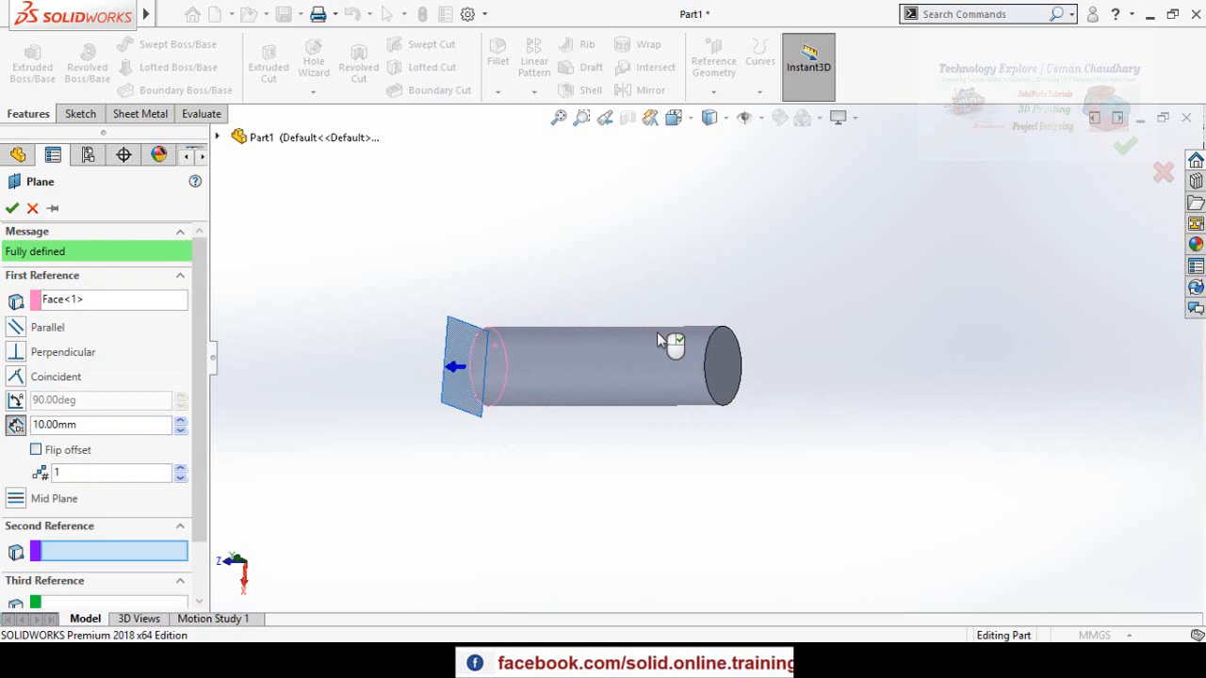
pyautogui.click(738, 374)
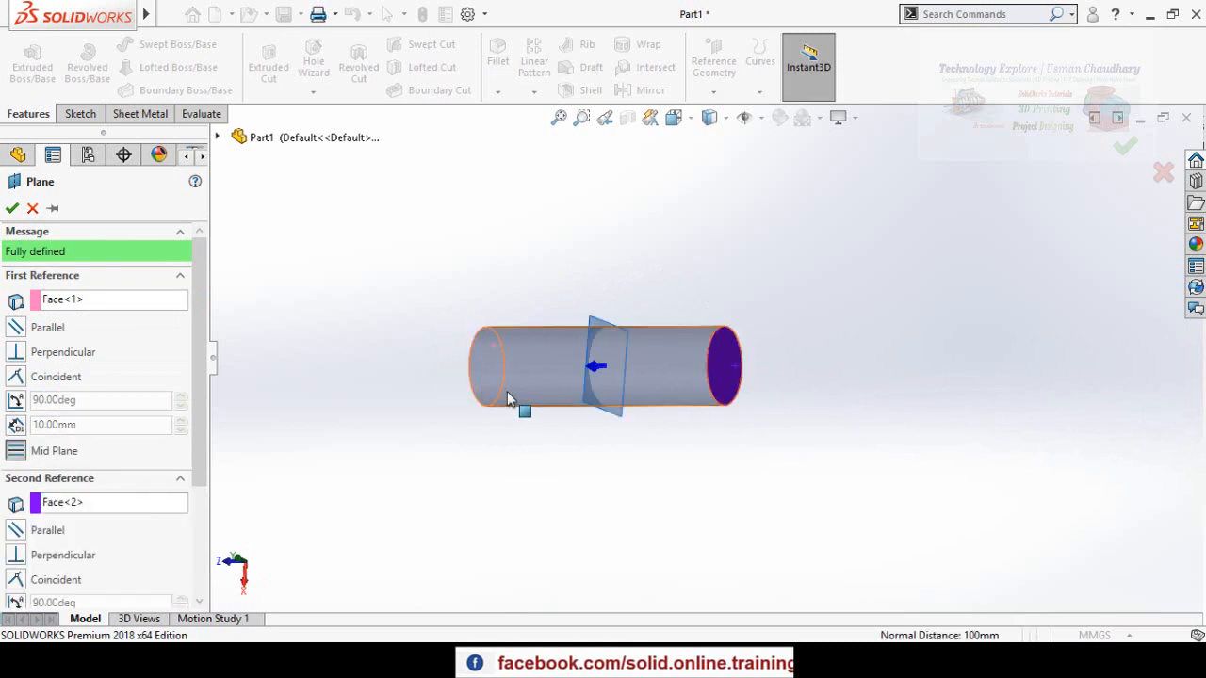
pyautogui.click(12, 209)
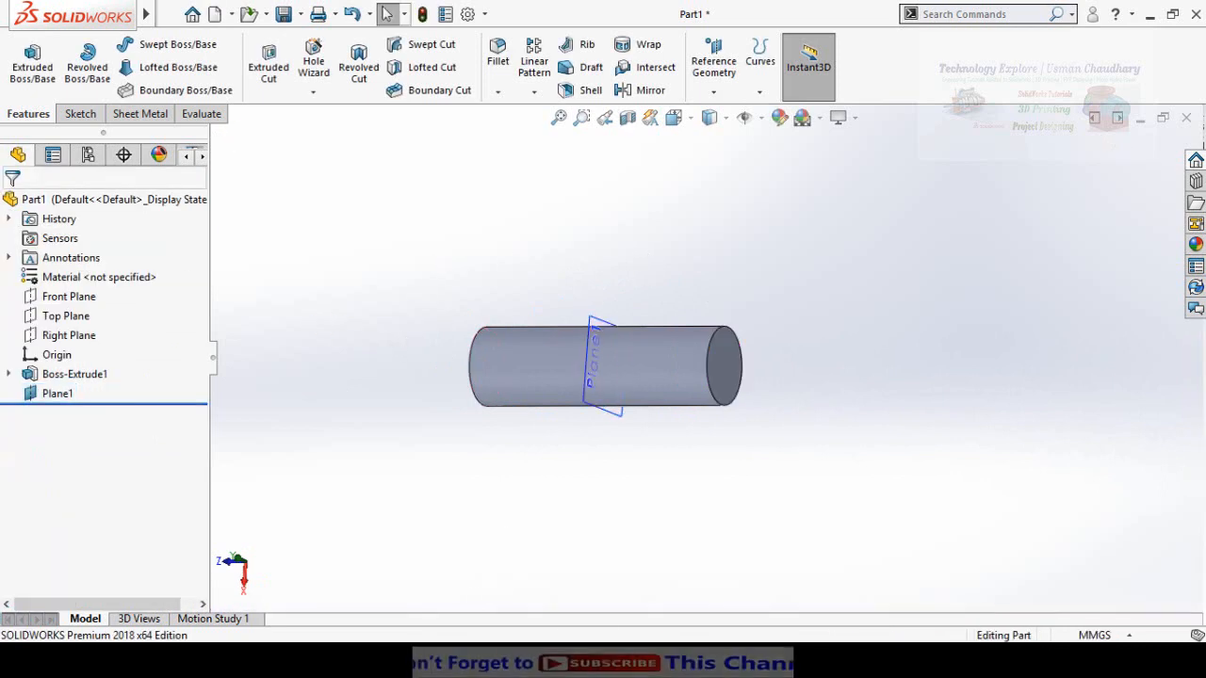
# Check the flow sensor reference photo in Windows Photo Viewer and start a sketch on the cylinder's mid plane, viewed face-on.
pyautogui.click(499, 659)
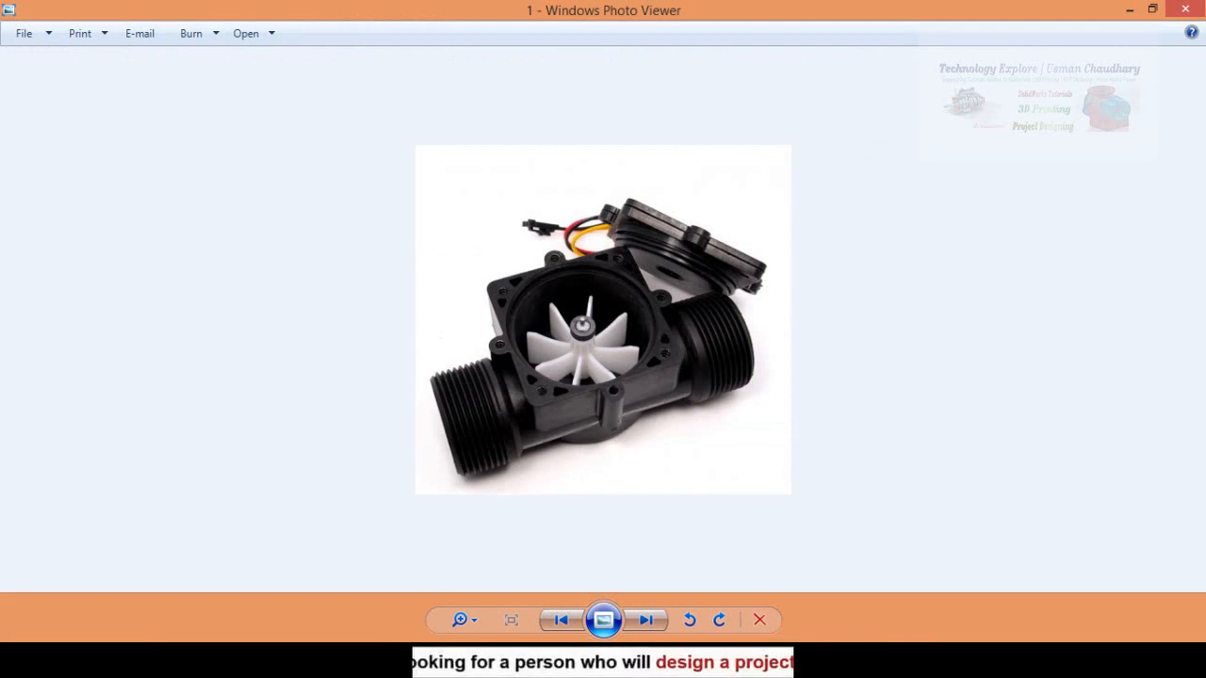
pyautogui.click(443, 660)
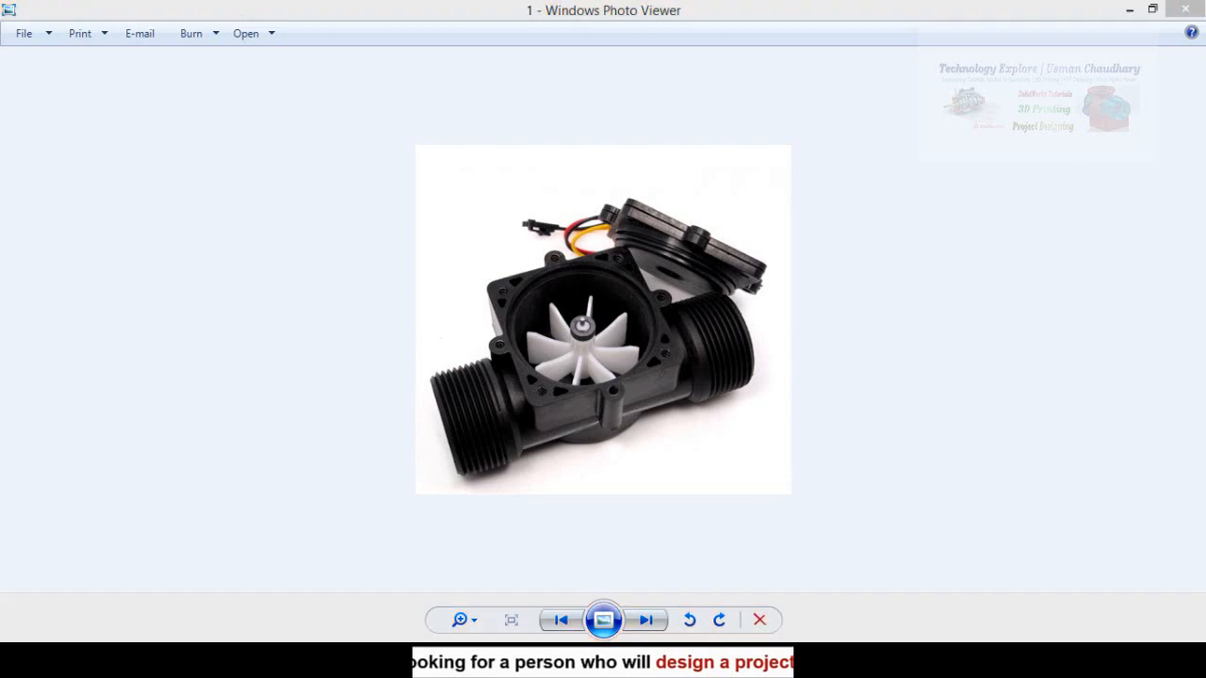
pyautogui.scroll(-3, 632, 323)
pyautogui.moveTo(632, 323); pyautogui.dragTo(631, 350, button='middle')
pyautogui.click(631, 351)
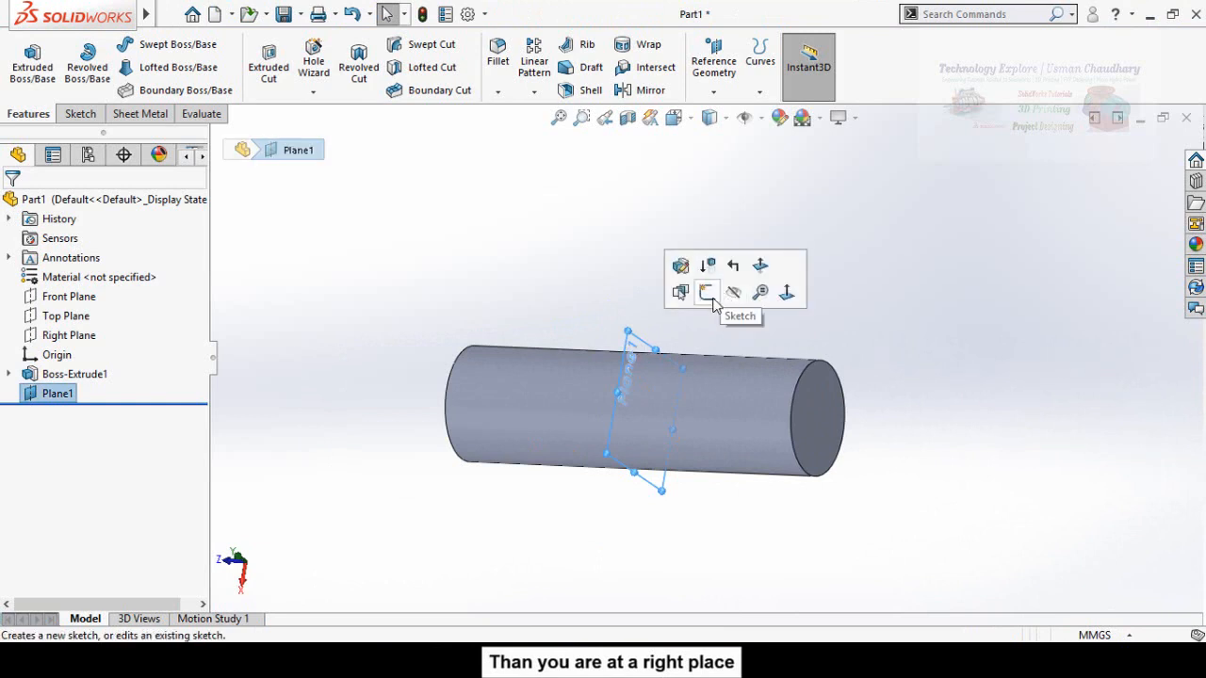
pyautogui.click(706, 296)
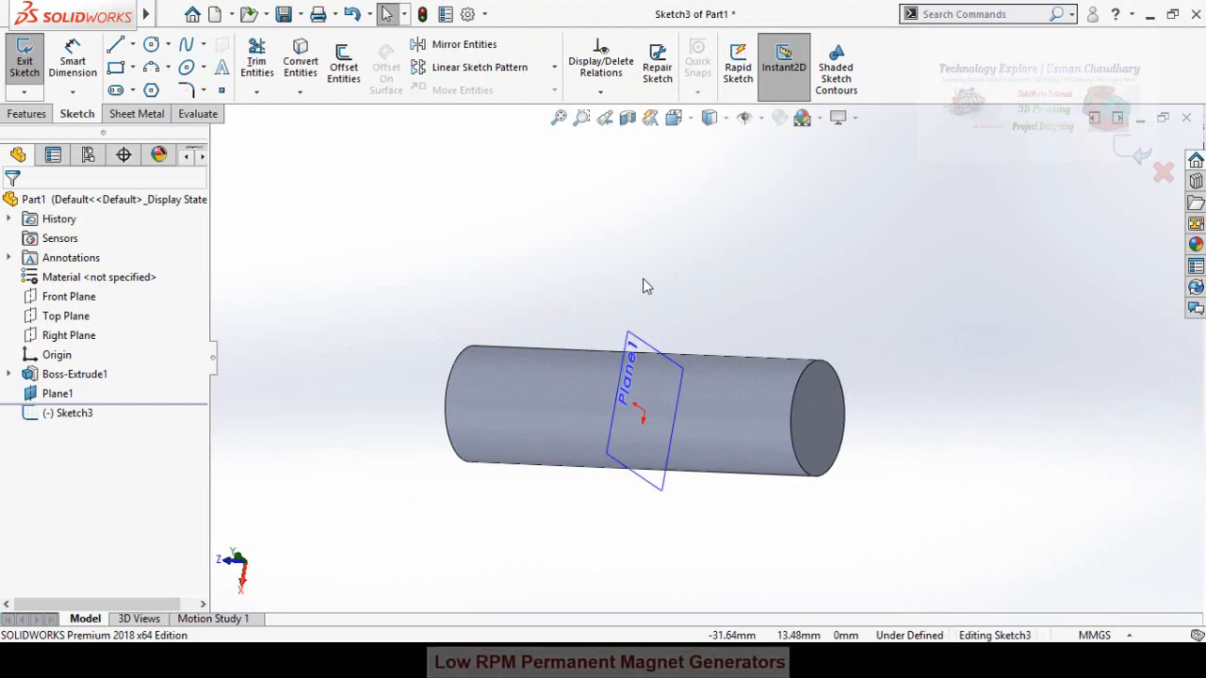
pyautogui.hotkey('ctrl', '8')
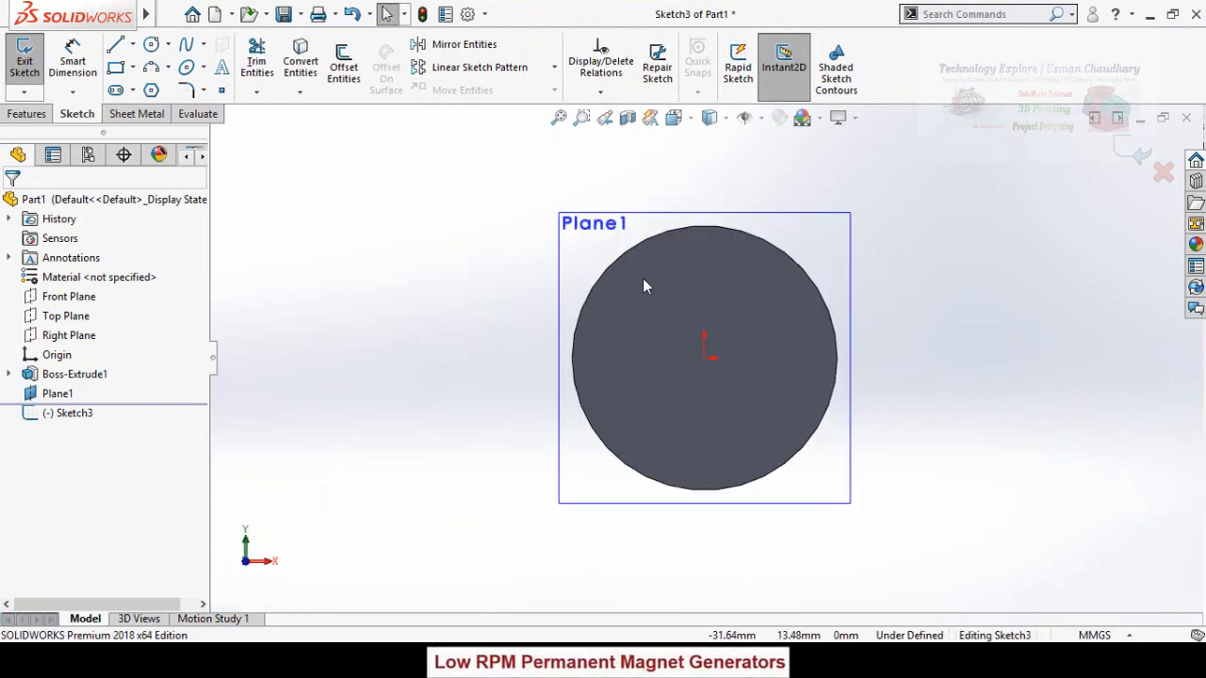
# Sketch two concentric circles at the origin, one about 26 mm in diameter inside the cylinder outline and one about 43 mm outside it.
pyautogui.click(151, 45)
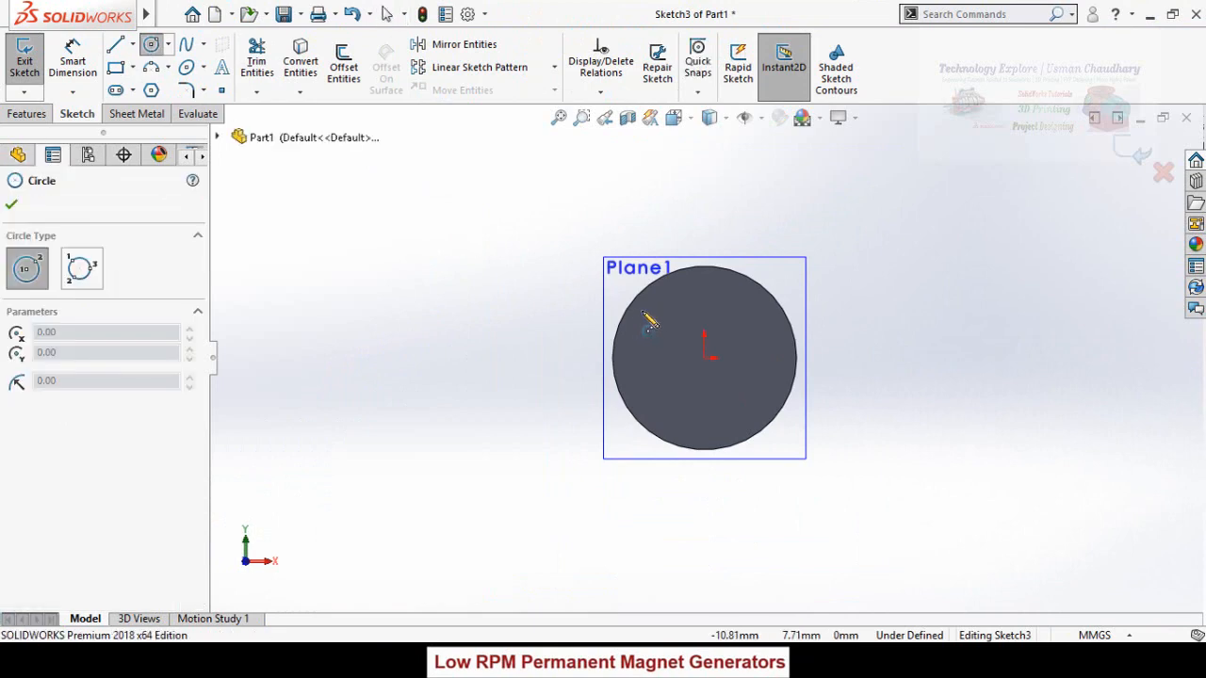
pyautogui.click(704, 358)
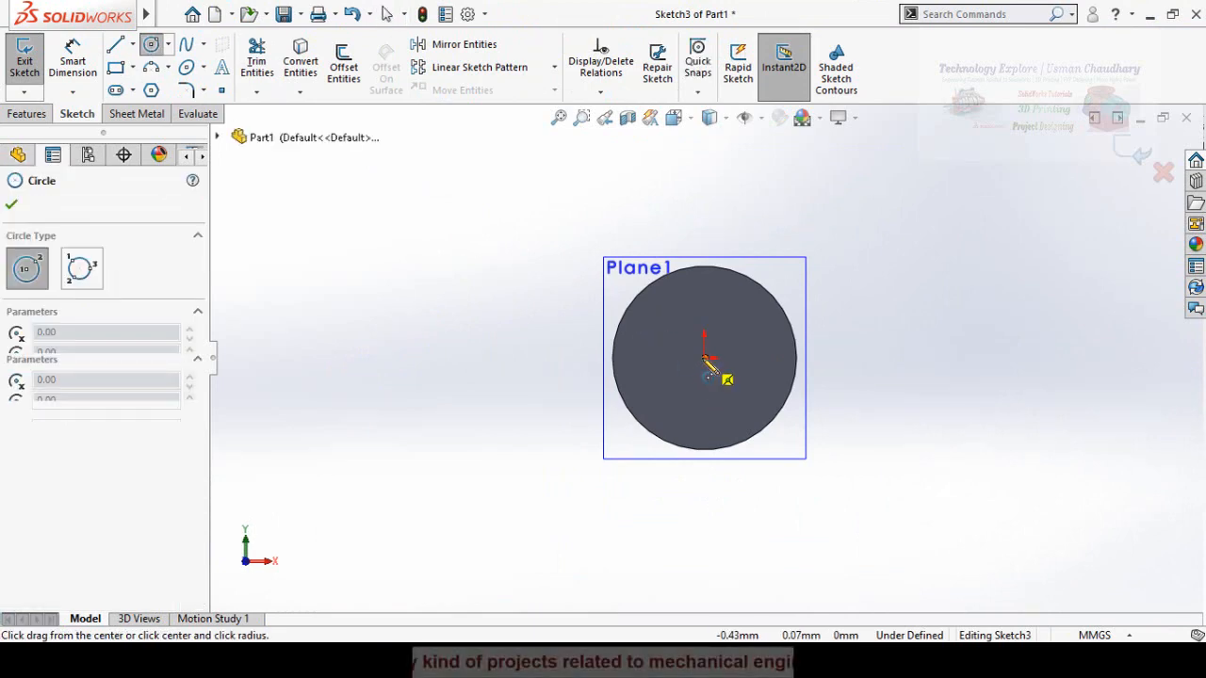
pyautogui.click(728, 435)
pyautogui.click(704, 358)
pyautogui.click(783, 463)
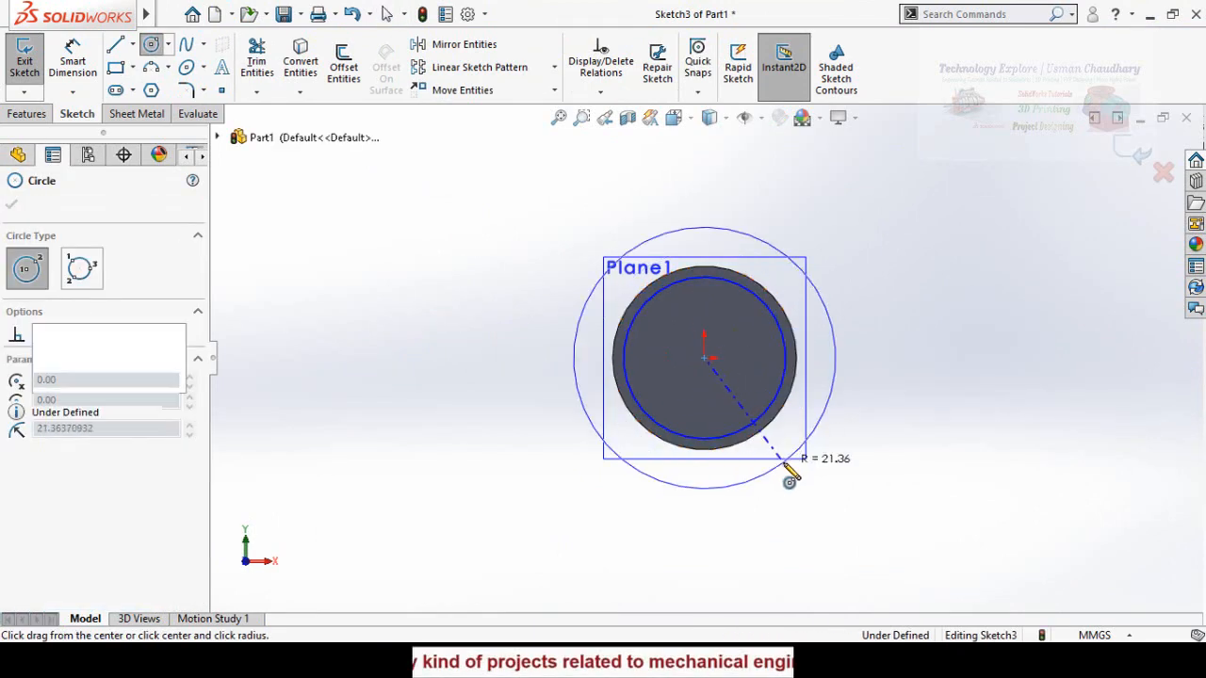
# Dimension the gap between the inner sketch circle and the cylinder's outer edge as 2 mm.
pyautogui.moveTo(452, 488); pyautogui.dragTo(454, 434, button='right')
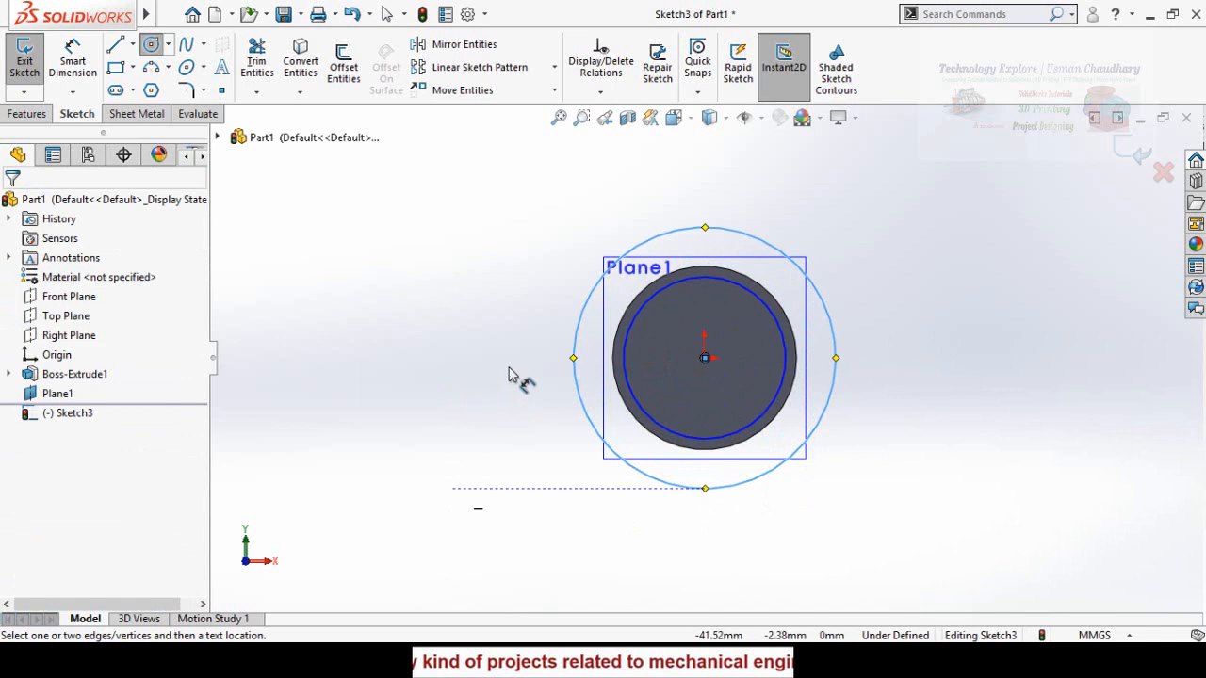
pyautogui.click(694, 444)
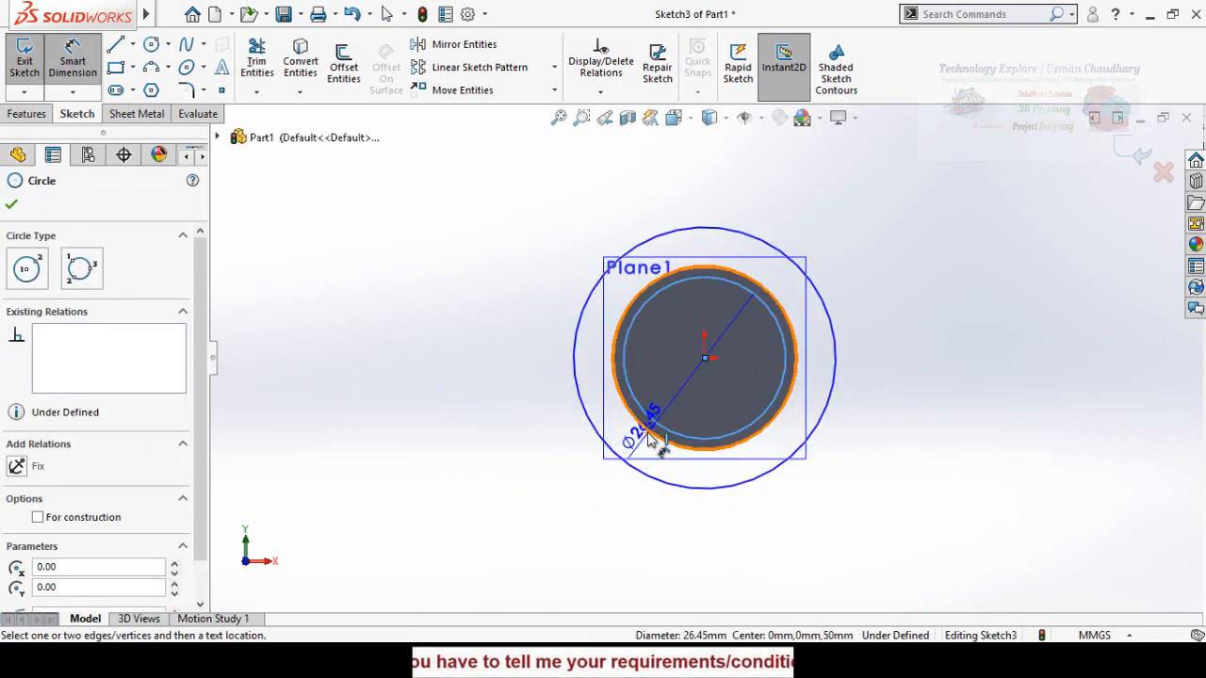
pyautogui.click(650, 432)
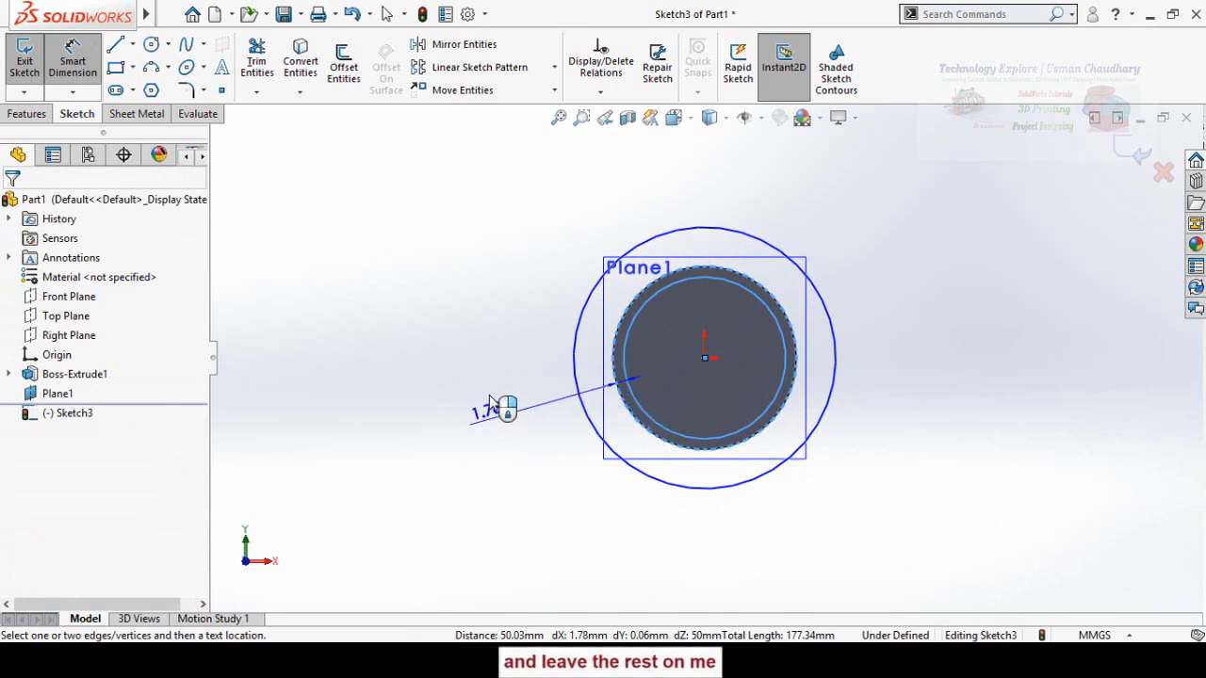
pyautogui.click(476, 334)
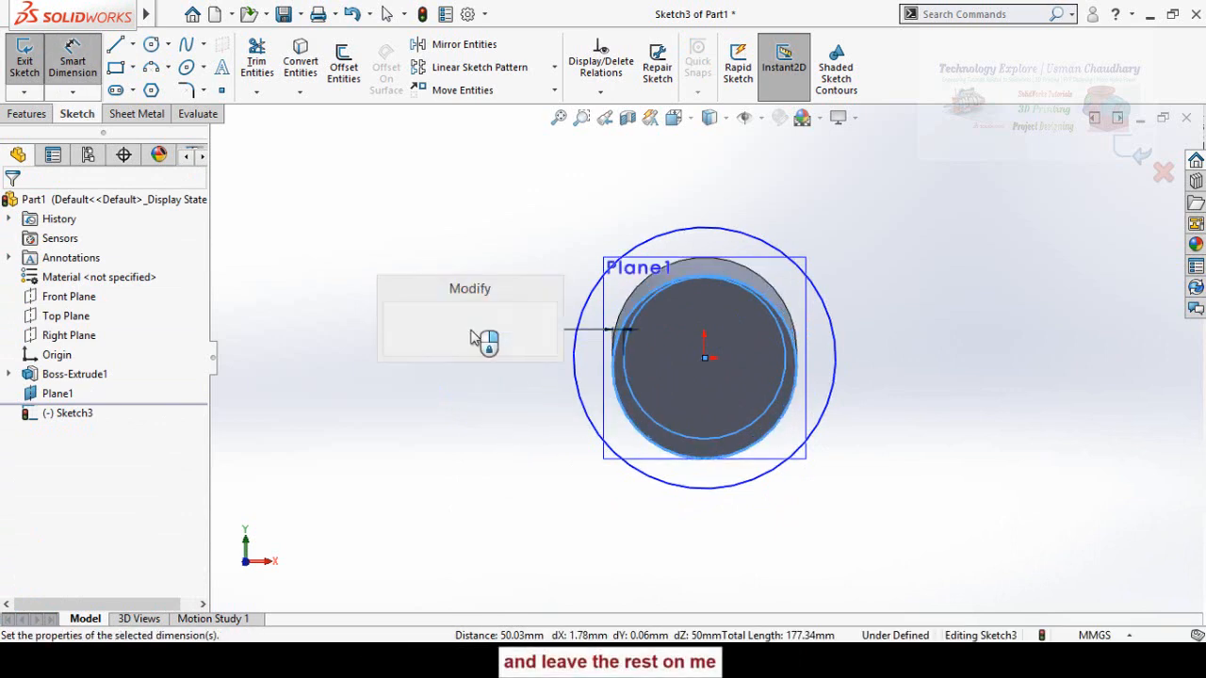
pyautogui.write('2')
pyautogui.press('Return')
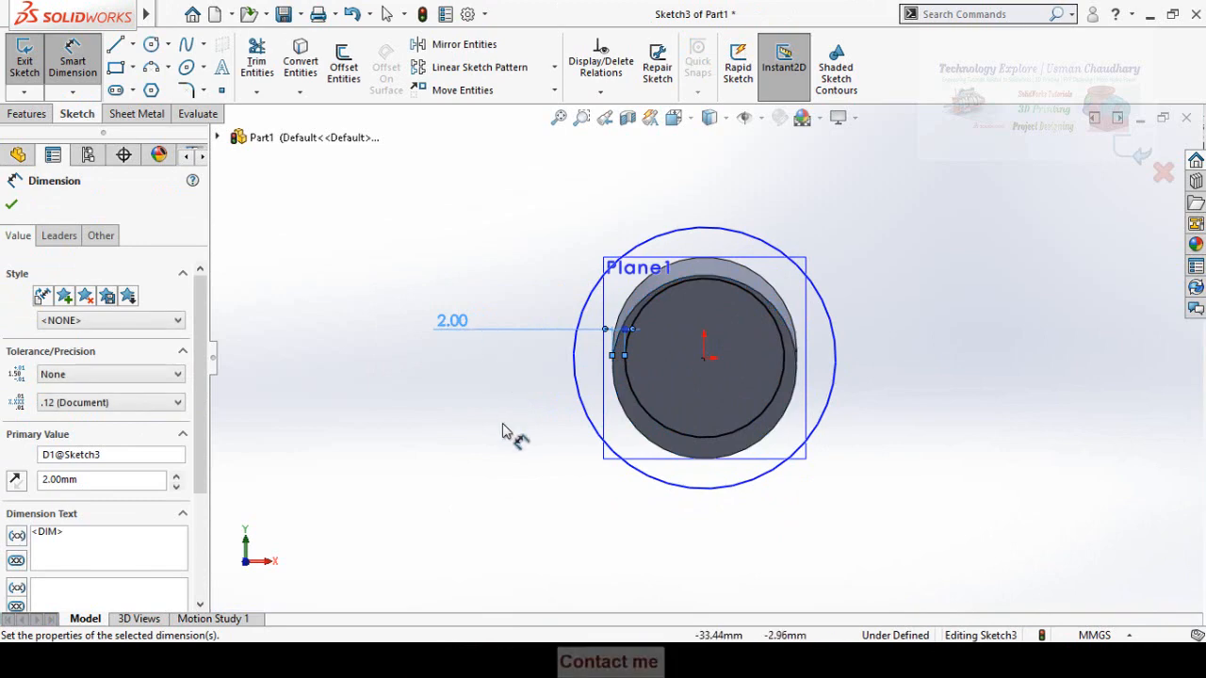
# Dimension the outer sketch circle's diameter and set it to 35 mm.
pyautogui.moveTo(613, 439); pyautogui.dragTo(541, 293, button='middle')
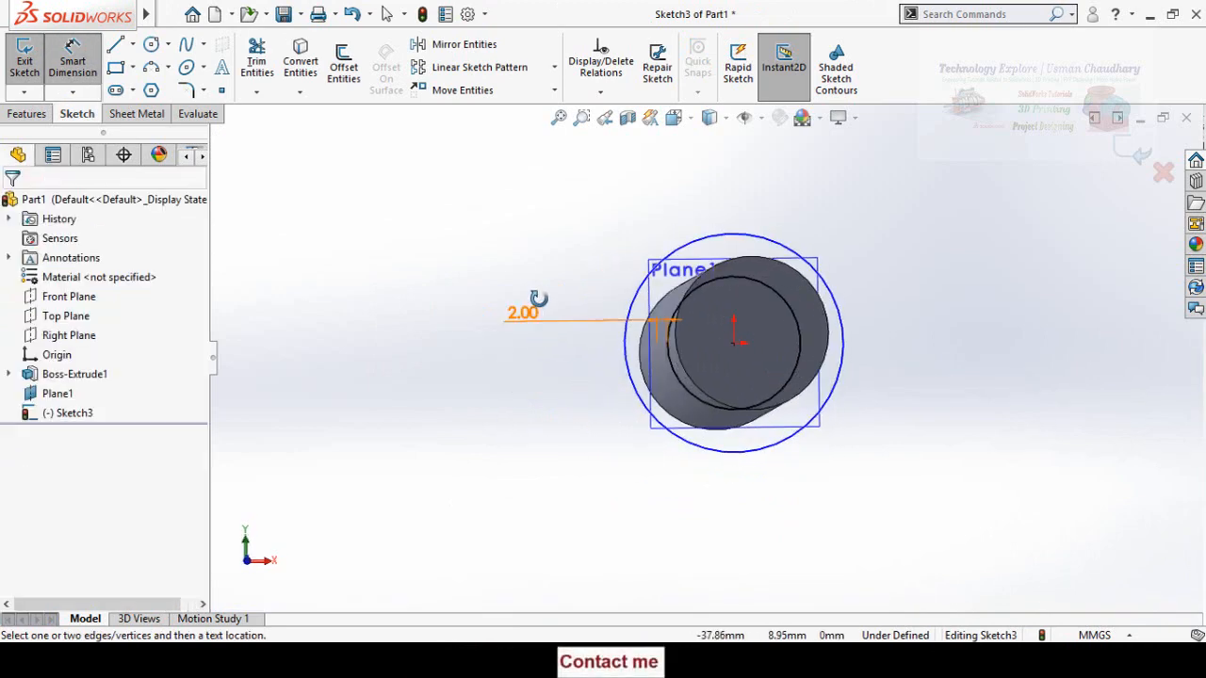
pyautogui.hotkey('ctrl', '8')
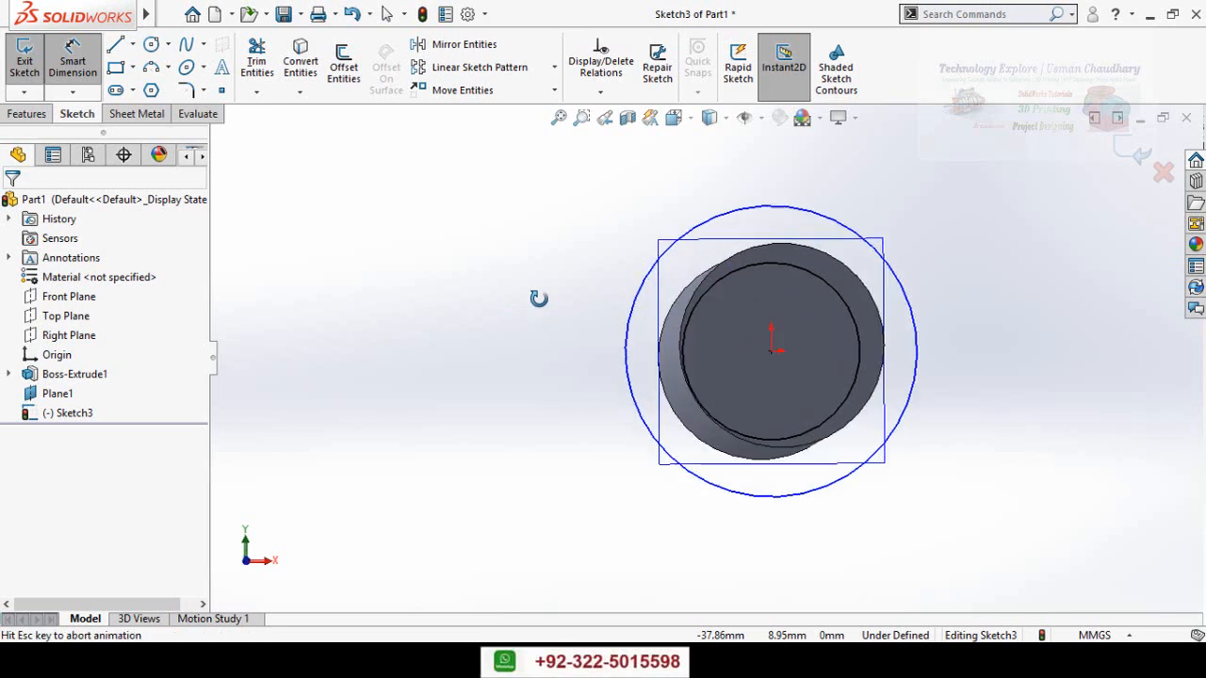
pyautogui.scroll(1, 629, 435)
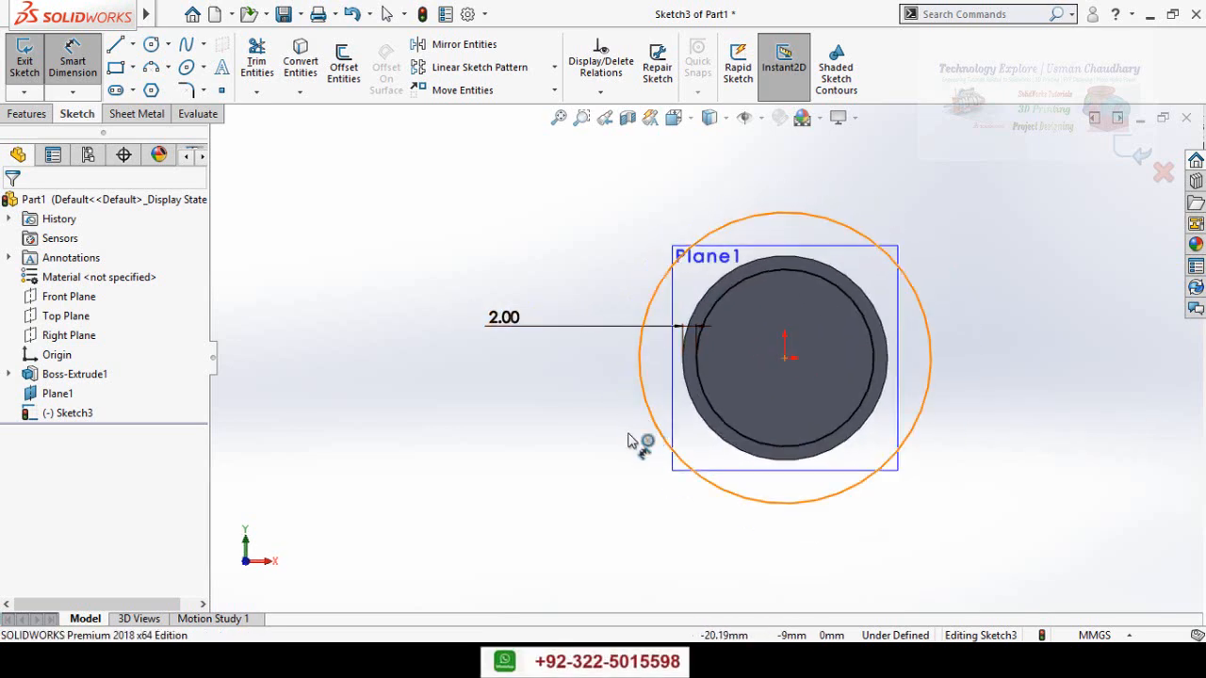
pyautogui.click(643, 429)
pyautogui.click(565, 483)
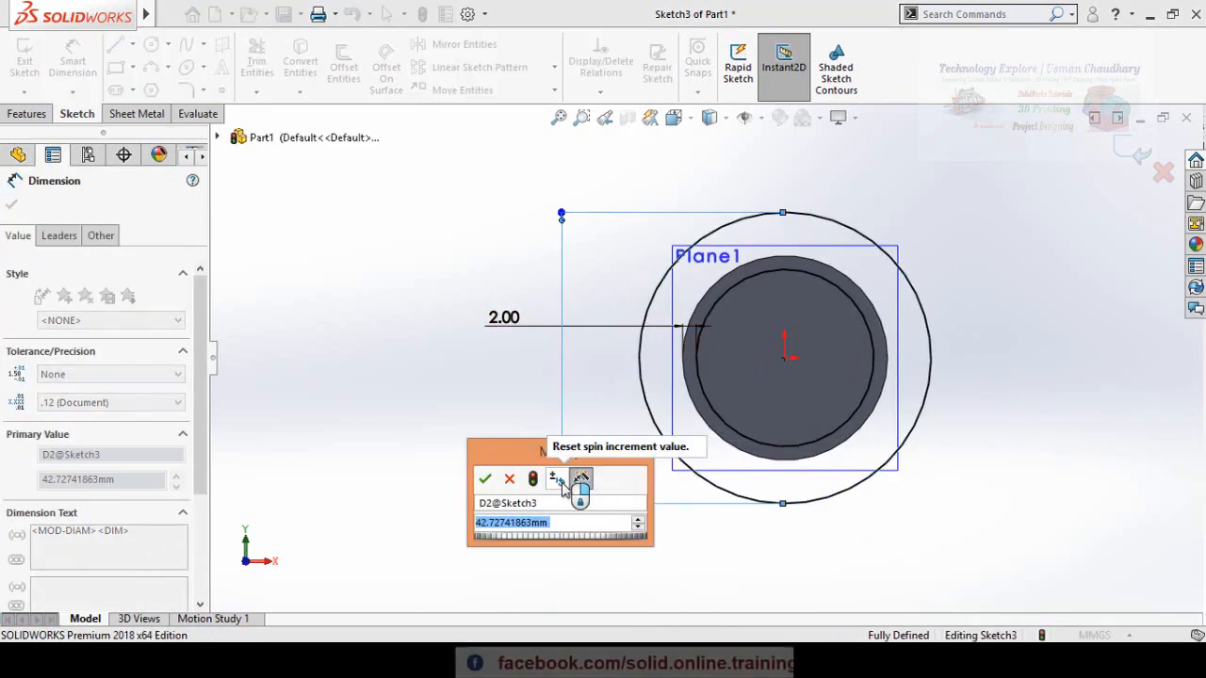
pyautogui.write('30')
pyautogui.press('Return')
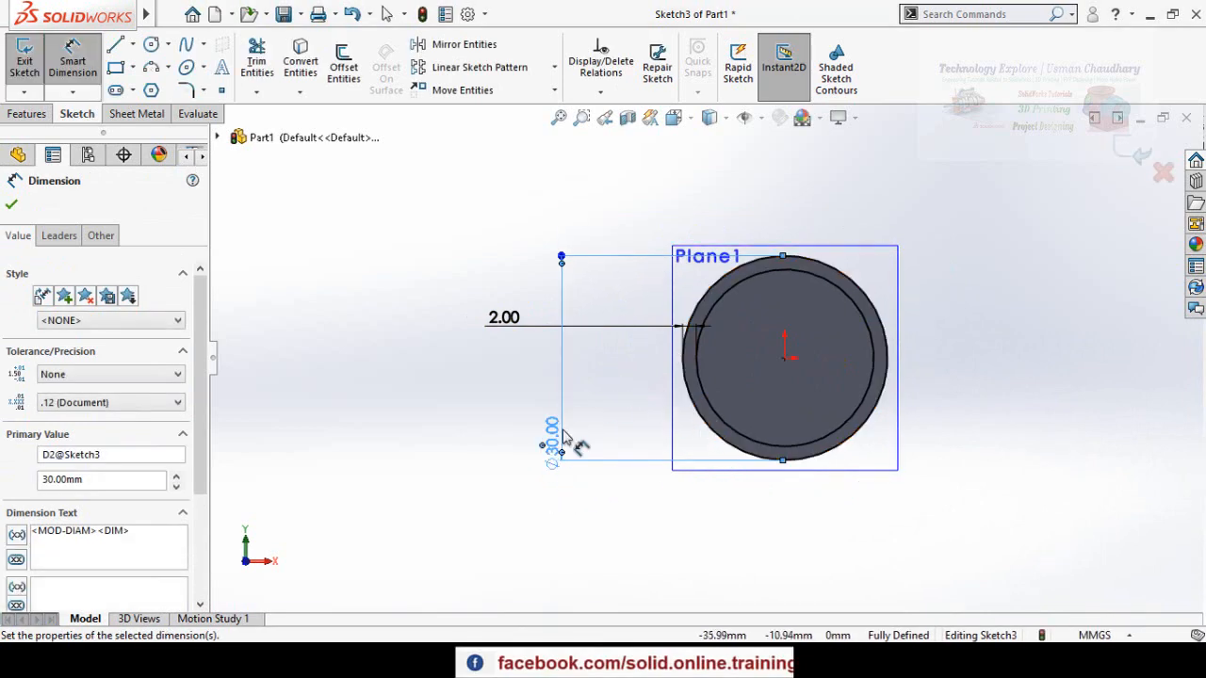
pyautogui.press('Escape')
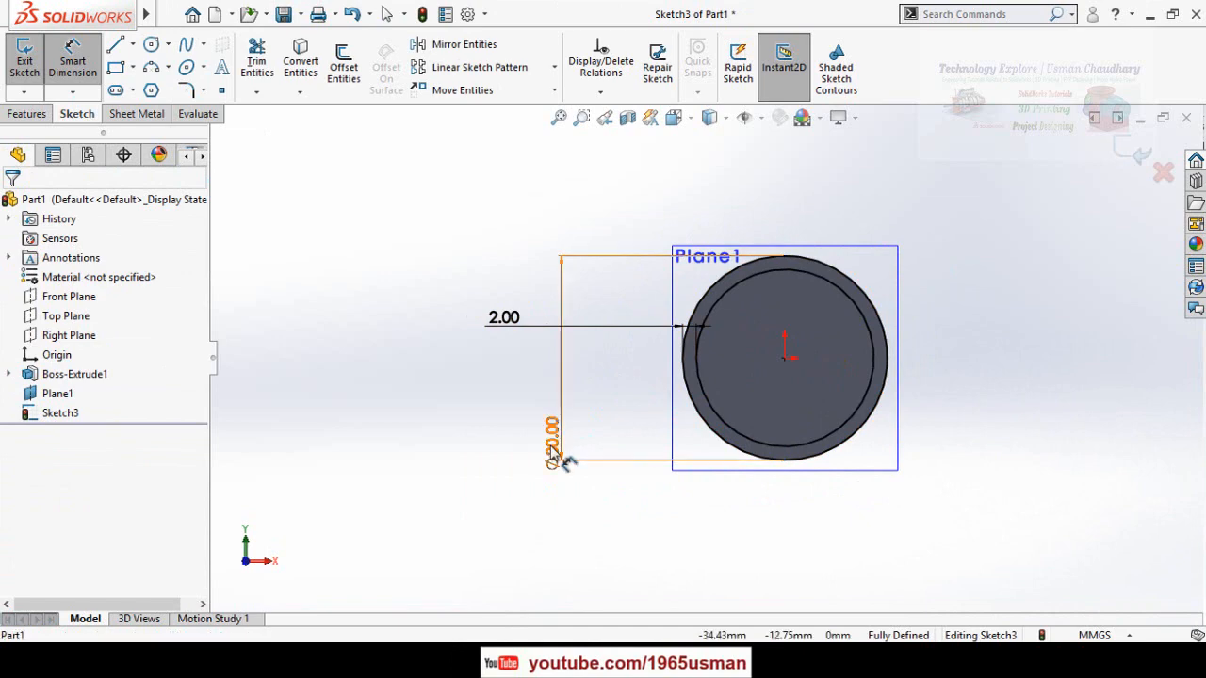
pyautogui.click(552, 453)
pyautogui.press('Return')
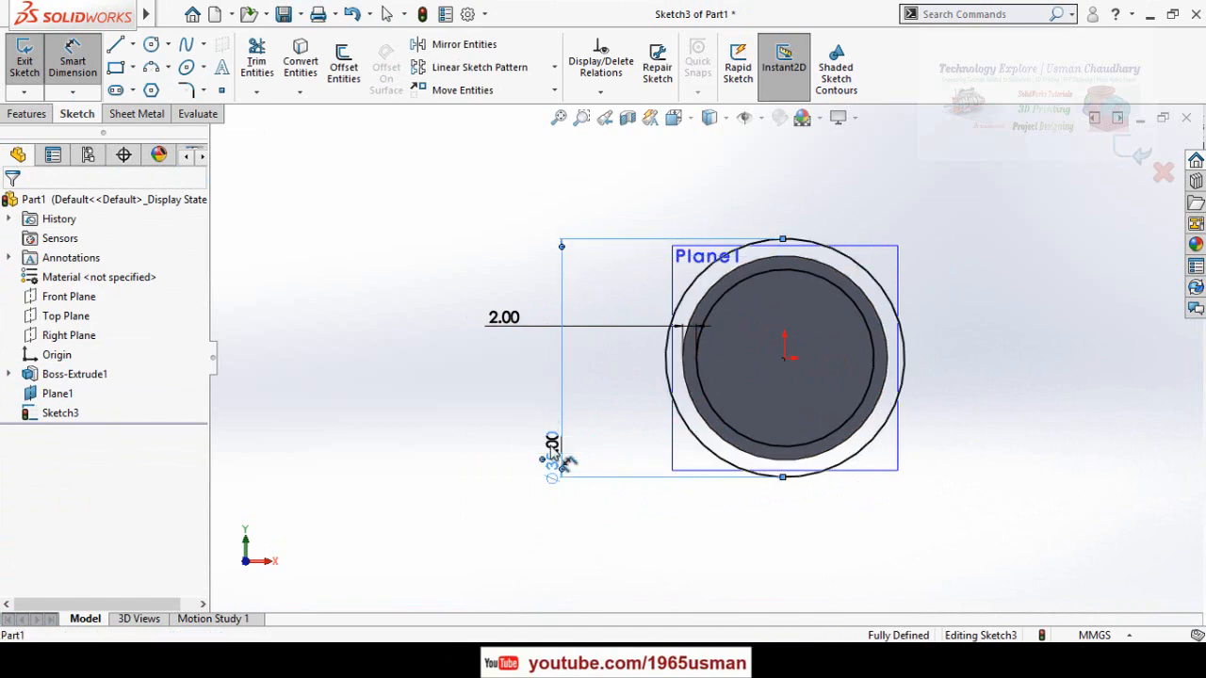
# Extrude-cut the ring between the two sketch circles with a Mid Plane end condition and a depth of 60 mm.
pyautogui.moveTo(462, 353)
pyautogui.mouseDown(button='middle')
pyautogui.moveTo(509, 345)
pyautogui.moveTo(525, 408)
pyautogui.mouseUp(button='middle')
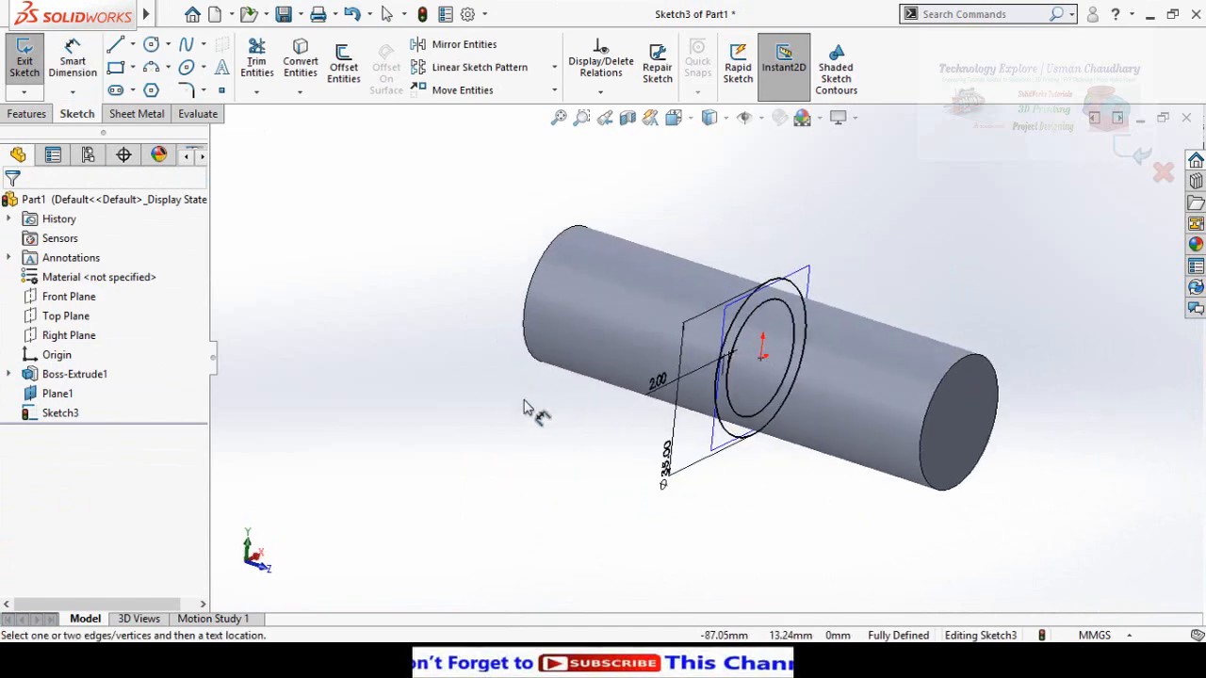
pyautogui.click(23, 113)
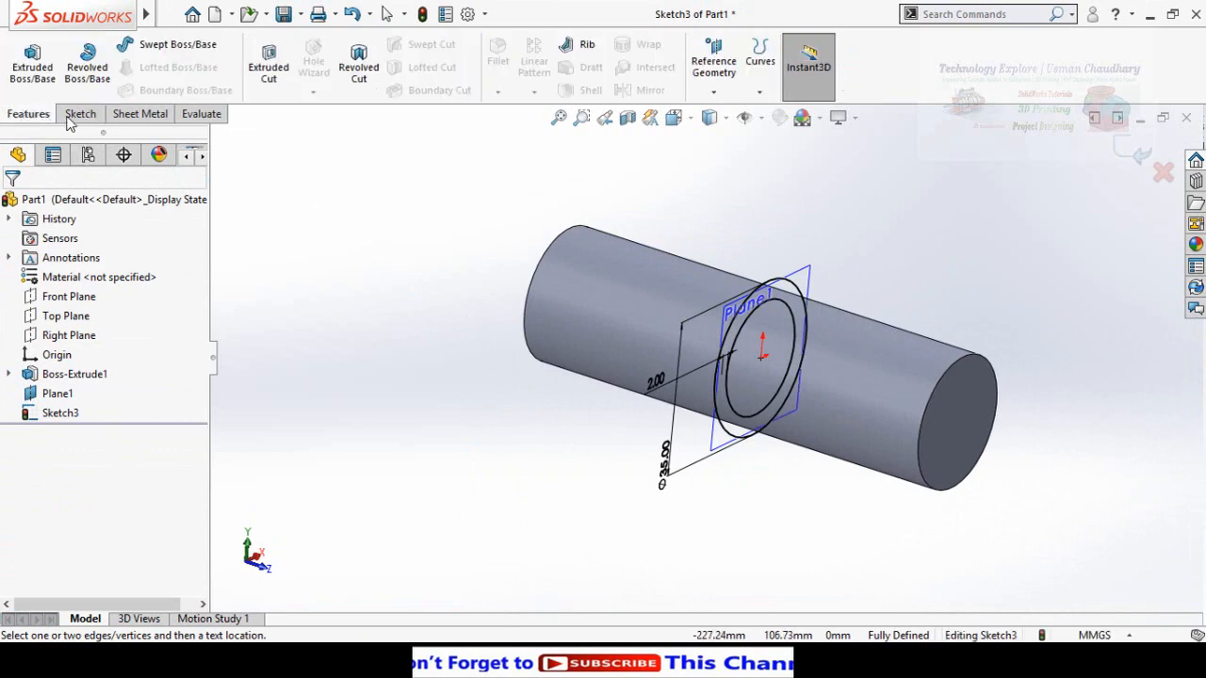
pyautogui.click(268, 67)
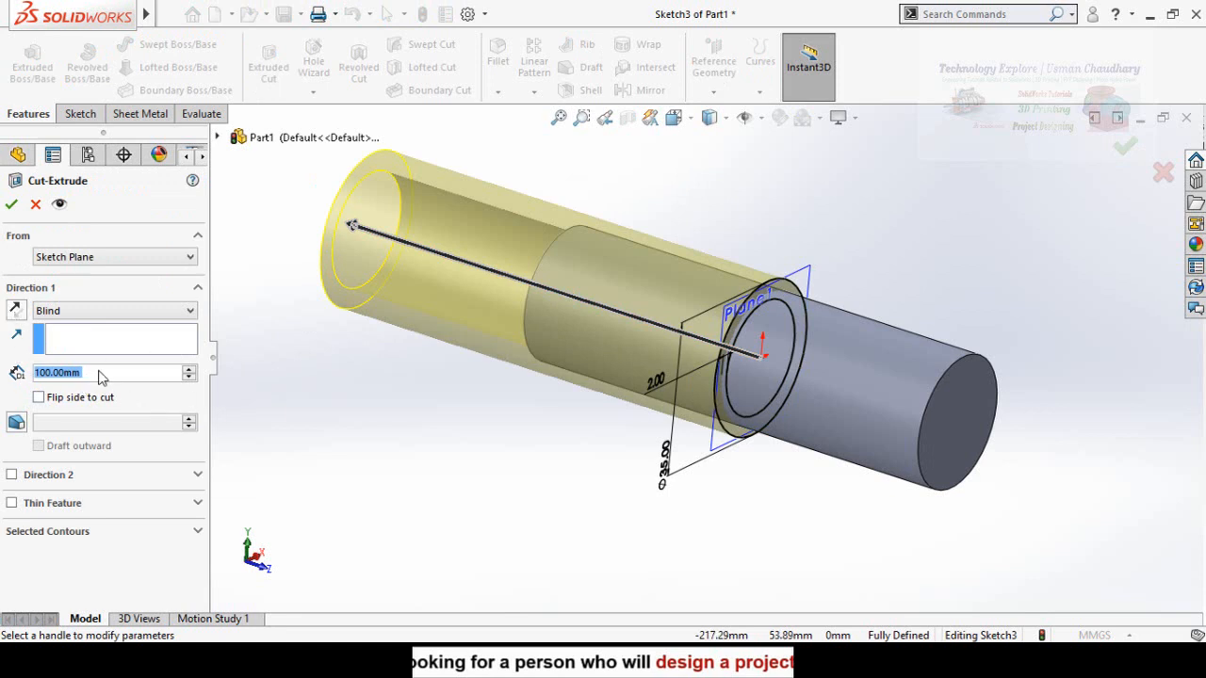
pyautogui.click(68, 314)
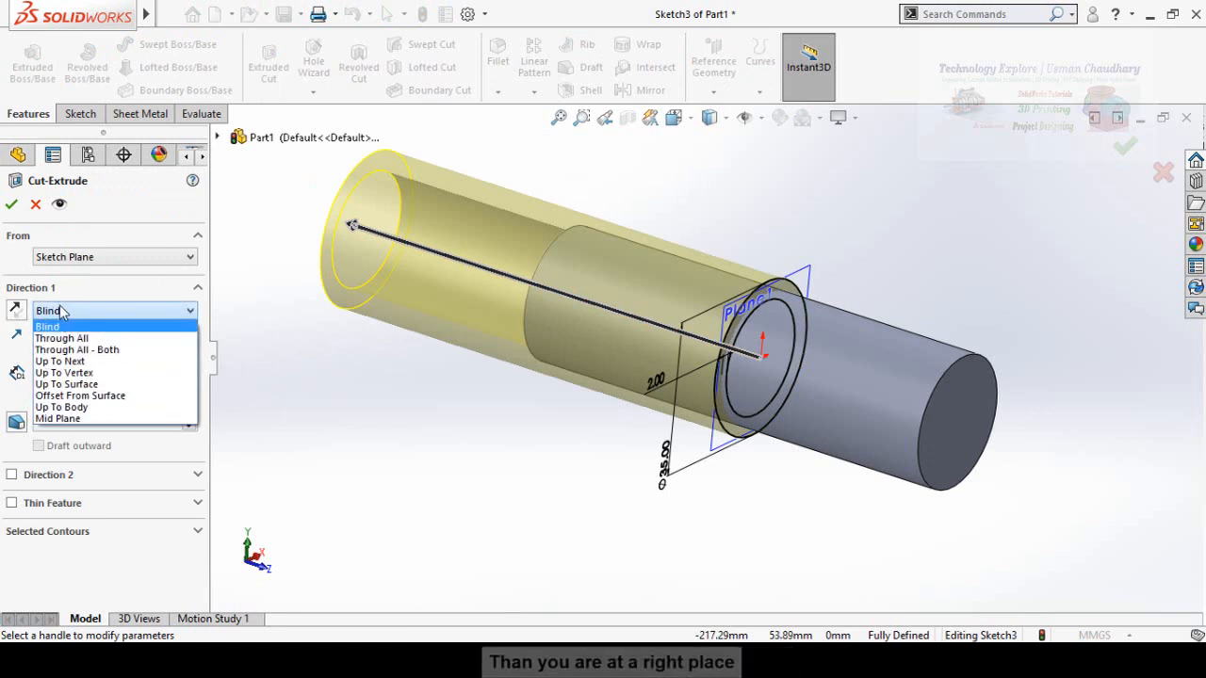
pyautogui.click(58, 419)
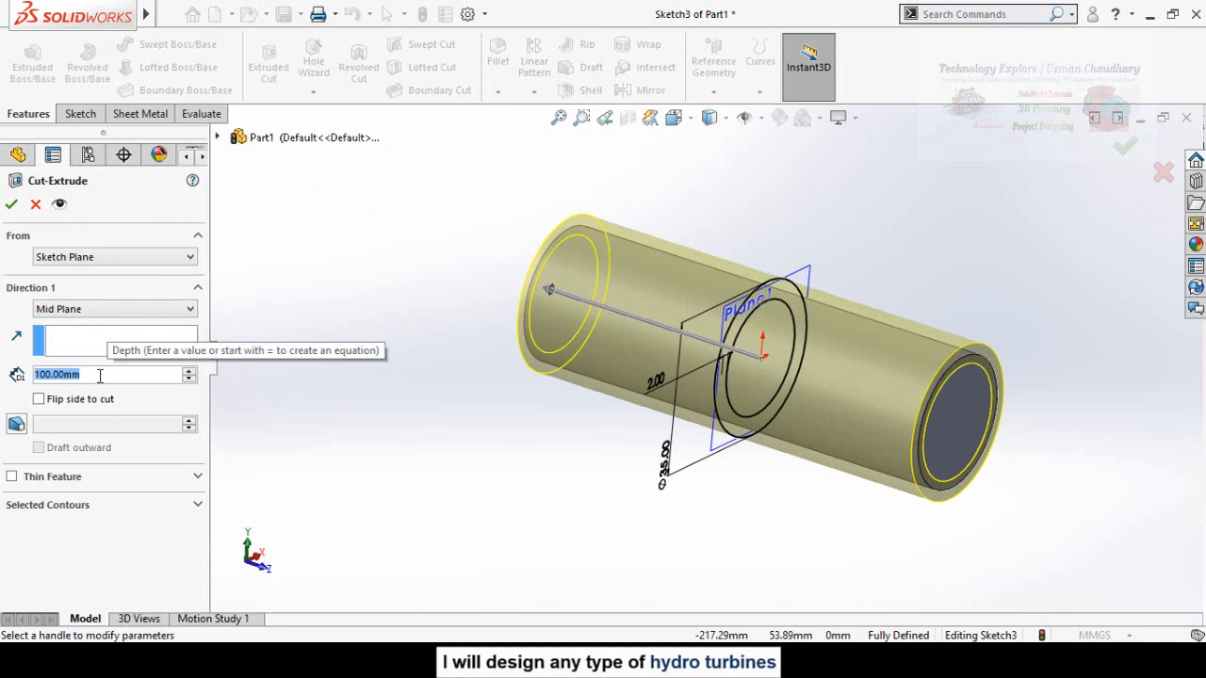
pyautogui.write('60')
pyautogui.press('Return')
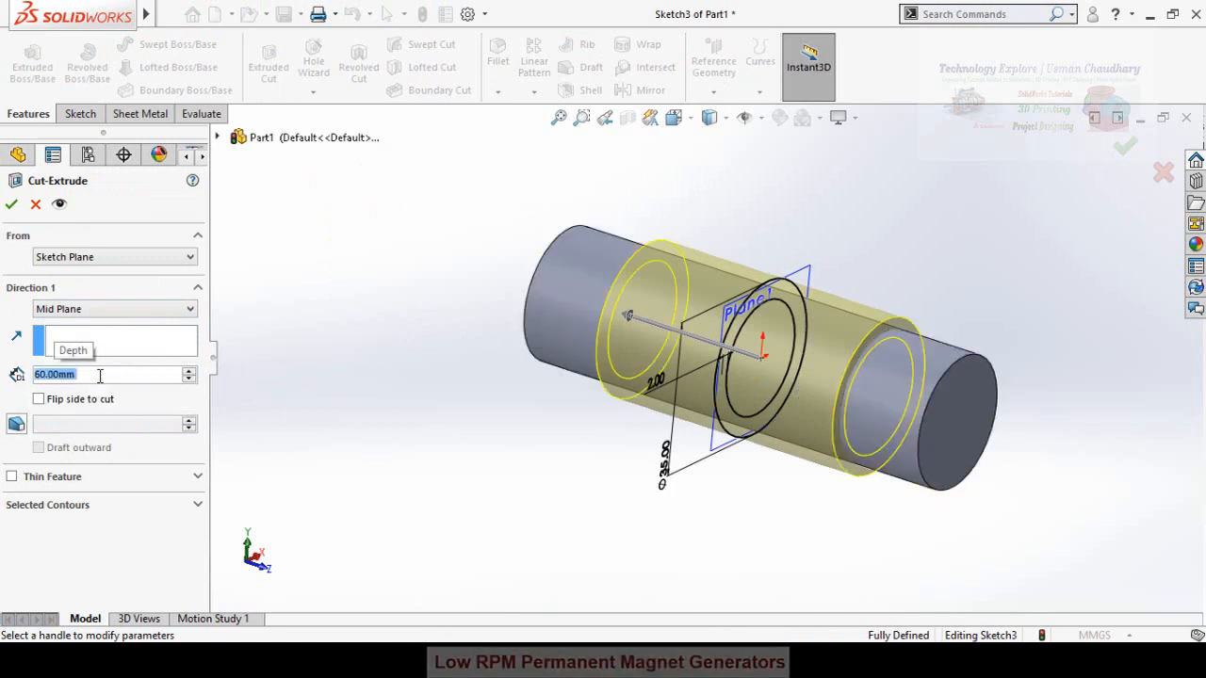
pyautogui.click(11, 203)
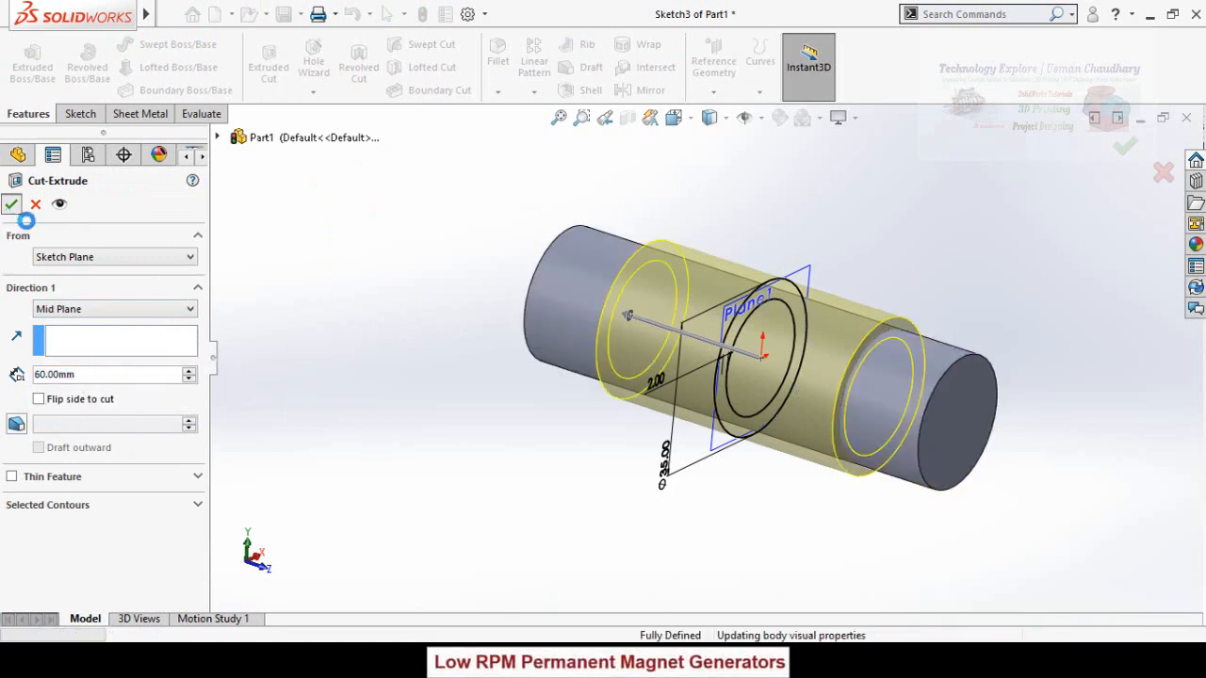
# Hide the reference plane at the middle of the cylinder.
pyautogui.moveTo(387, 346); pyautogui.dragTo(744, 258, button='middle')
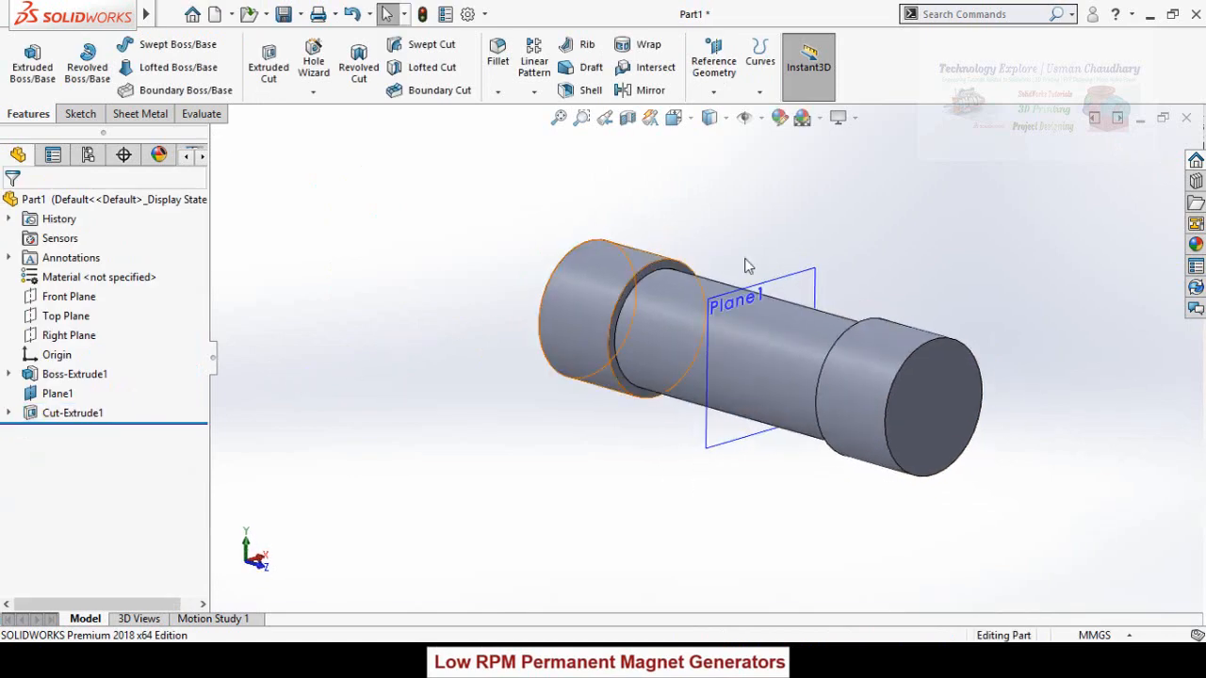
pyautogui.click(814, 292)
pyautogui.click(898, 237)
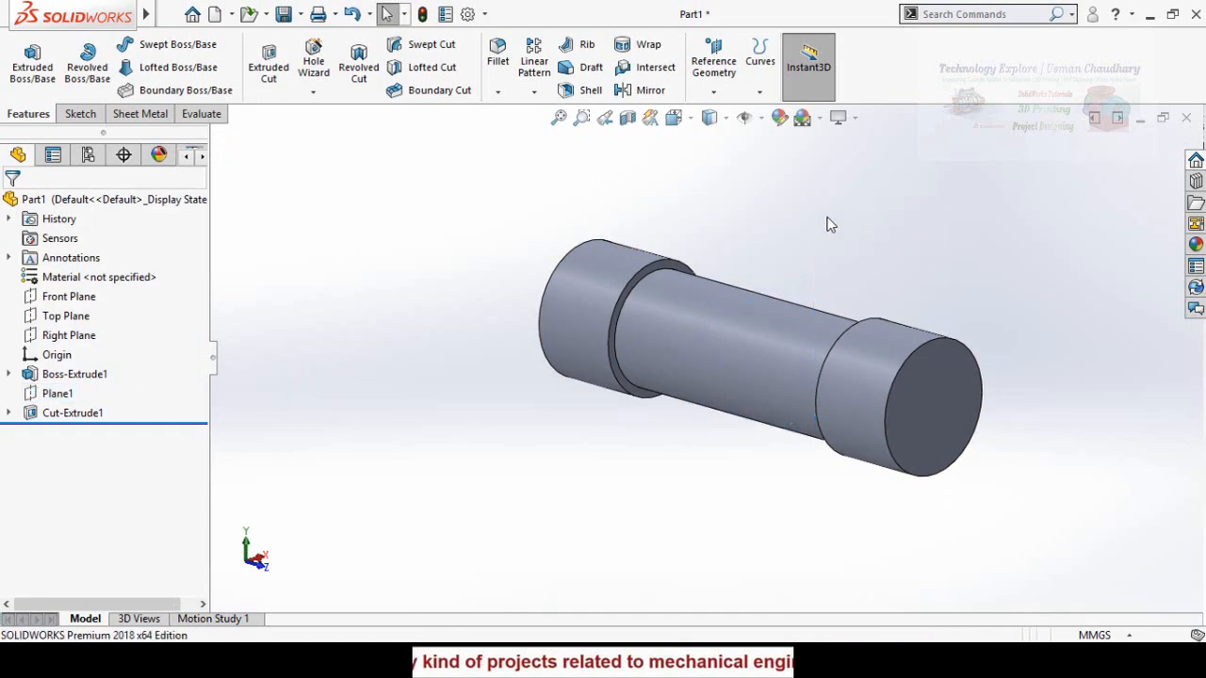
# Start a Chamfer on the two circular edges where the narrowed middle section meets the thicker pipe ends.
pyautogui.moveTo(826, 223); pyautogui.dragTo(599, 445, button='middle')
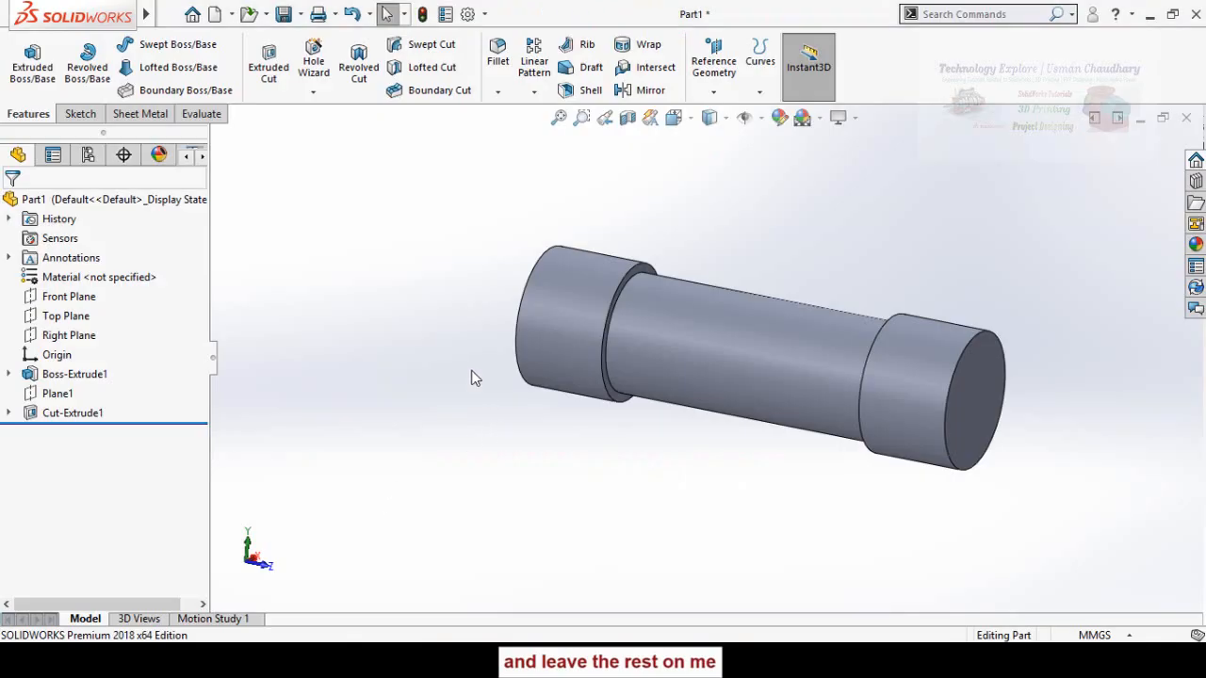
pyautogui.moveTo(475, 378); pyautogui.dragTo(498, 296, button='middle')
pyautogui.moveTo(415, 257); pyautogui.dragTo(432, 271, button='middle')
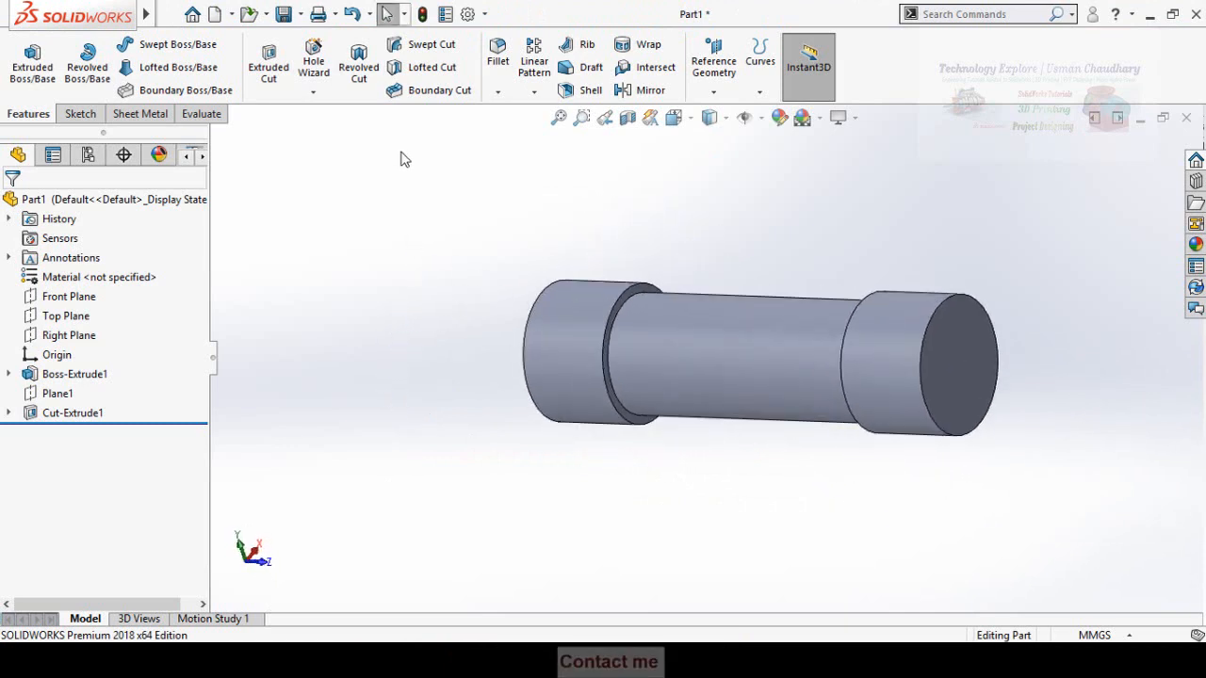
pyautogui.click(497, 91)
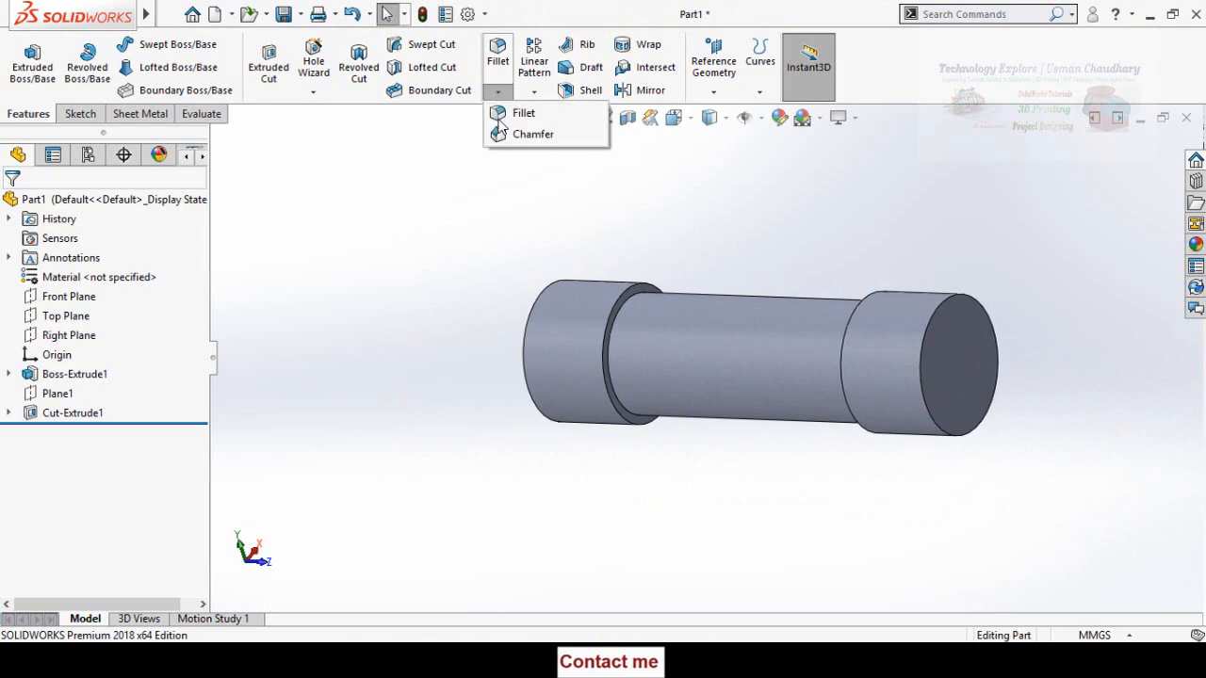
pyautogui.click(521, 130)
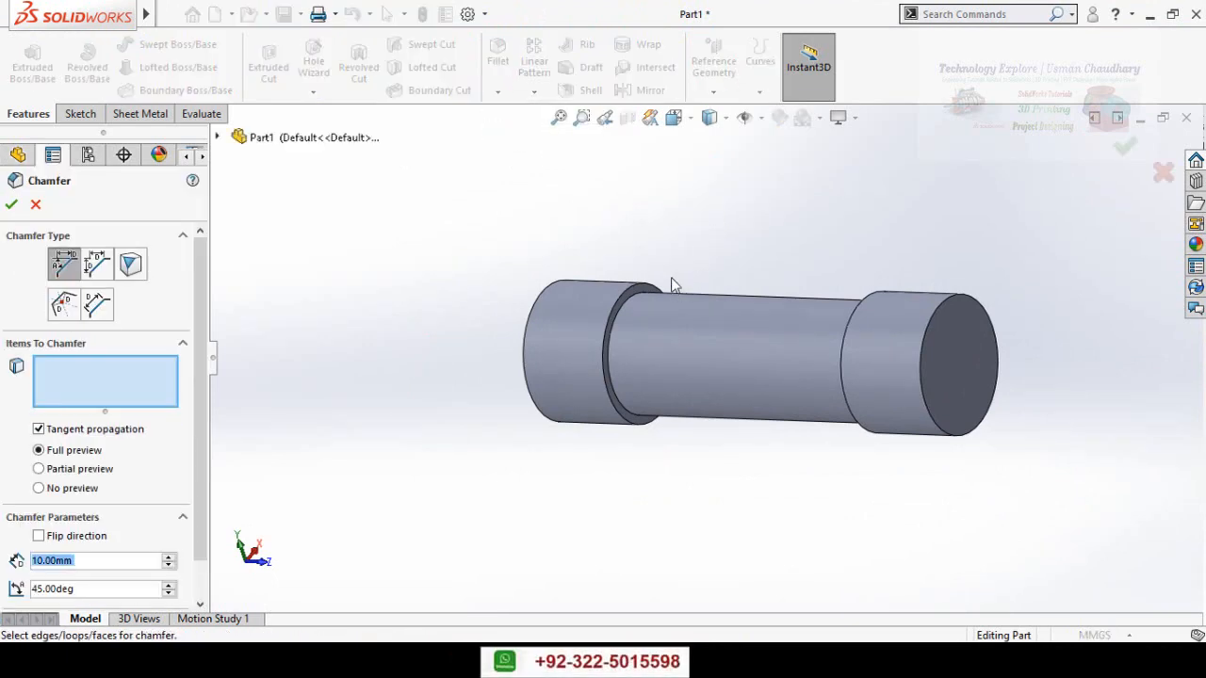
pyautogui.scroll(-5, 630, 300)
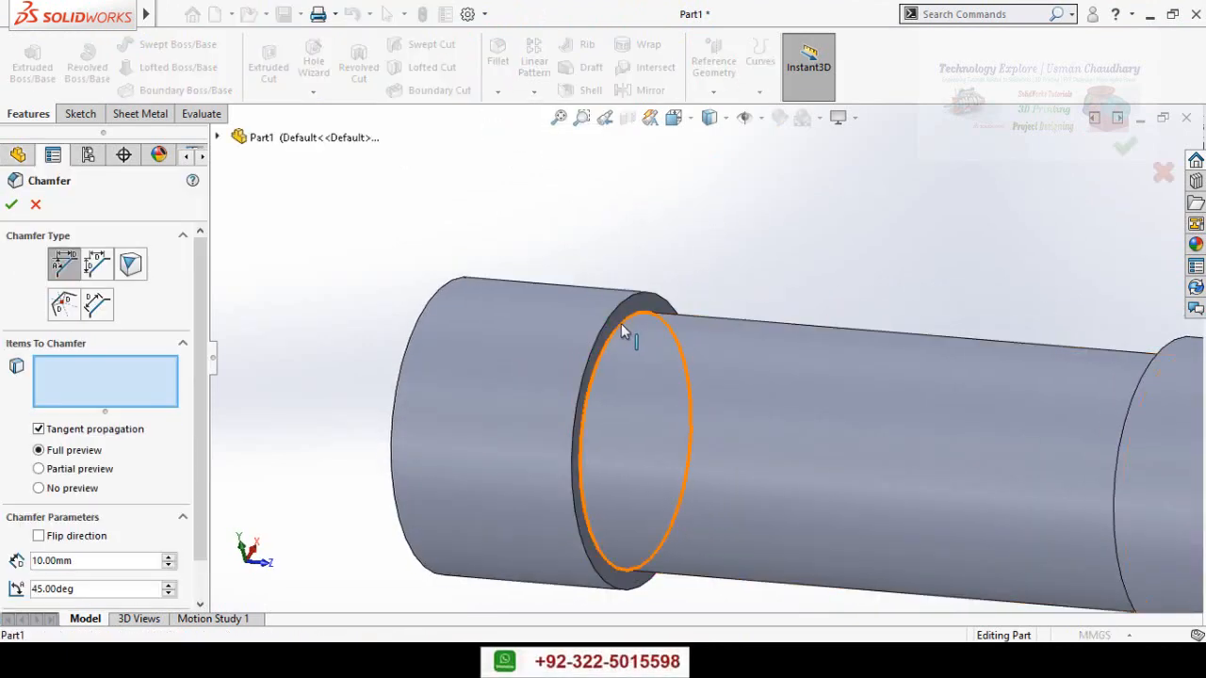
pyautogui.click(620, 323)
pyautogui.scroll(3, 870, 351)
pyautogui.moveTo(870, 352); pyautogui.dragTo(986, 361, button='middle')
pyautogui.click(967, 365)
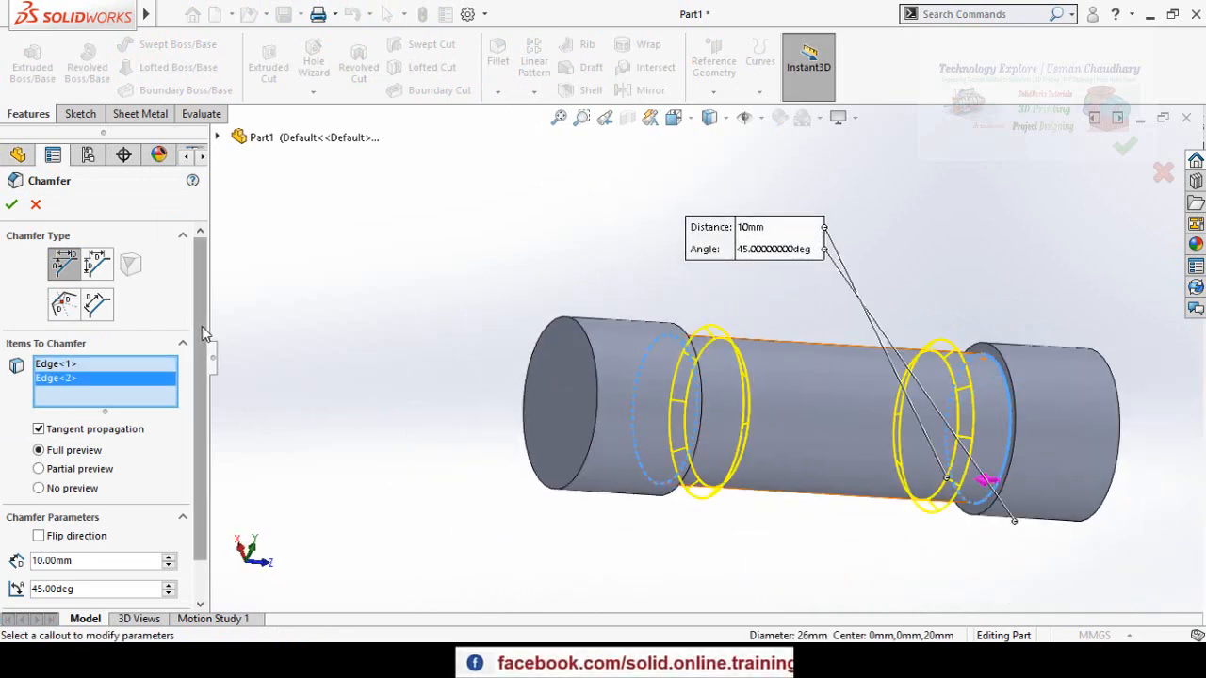
# Set the chamfer distance to 2 mm and apply the chamfer to both selected edges.
pyautogui.moveTo(202, 327); pyautogui.dragTo(202, 385)
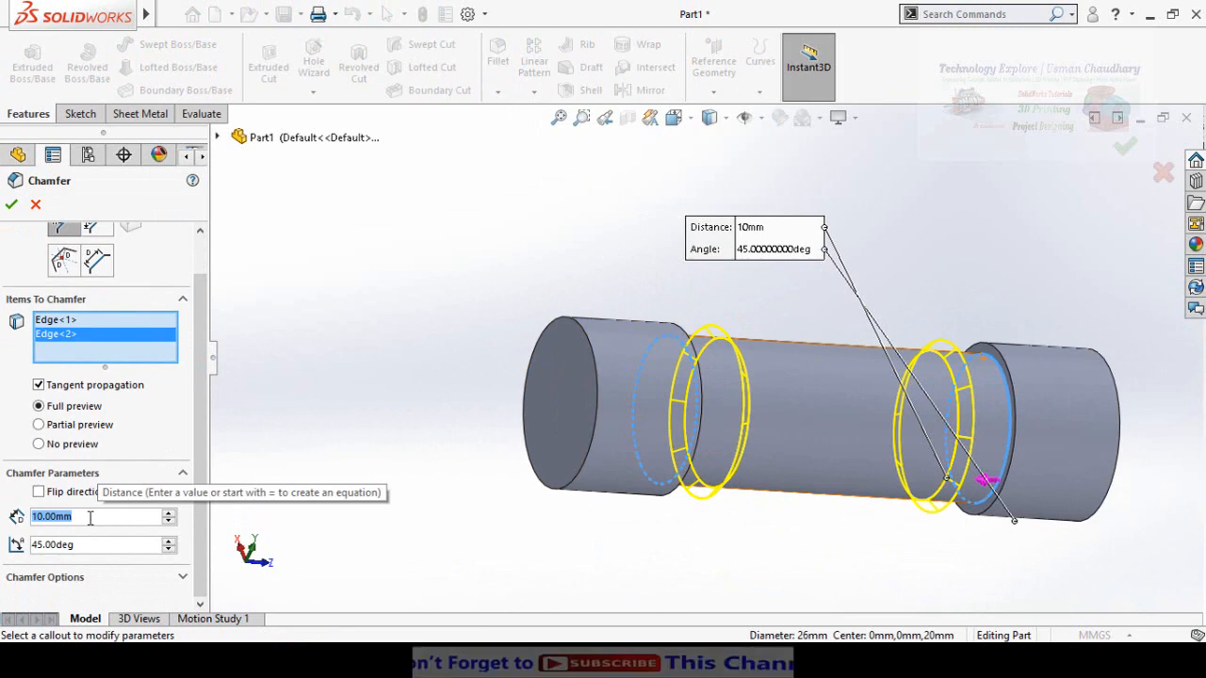
pyautogui.write('3')
pyautogui.press('Return')
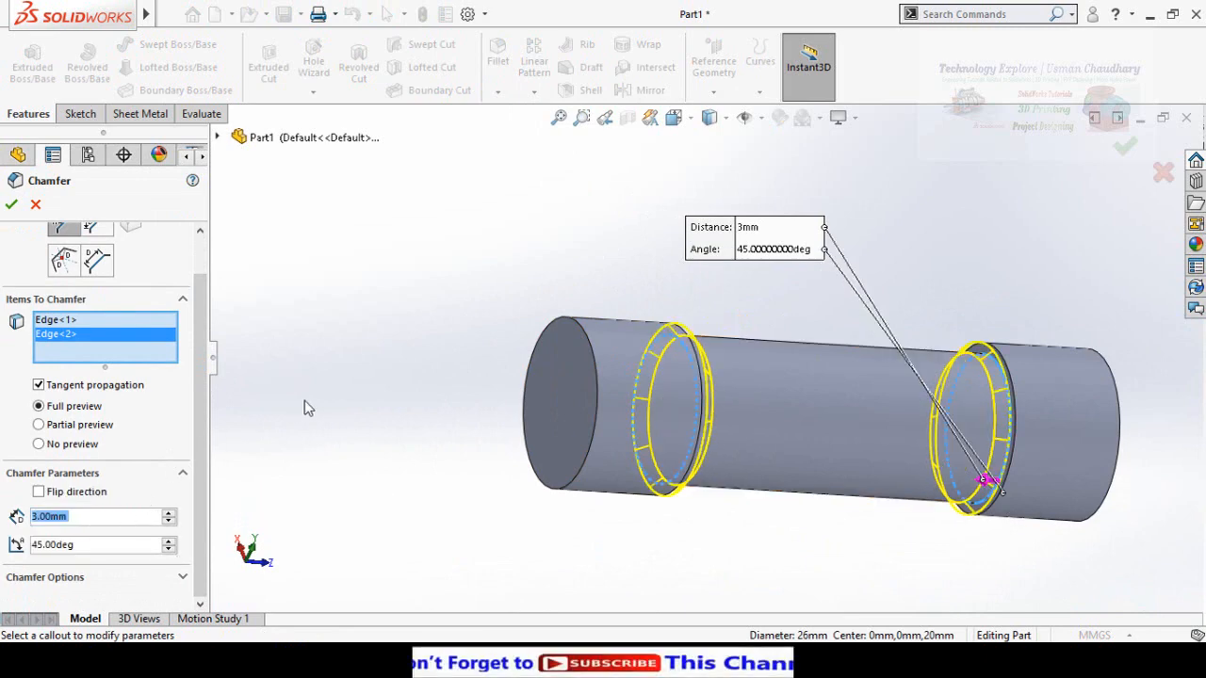
pyautogui.moveTo(304, 407); pyautogui.dragTo(349, 420, button='middle')
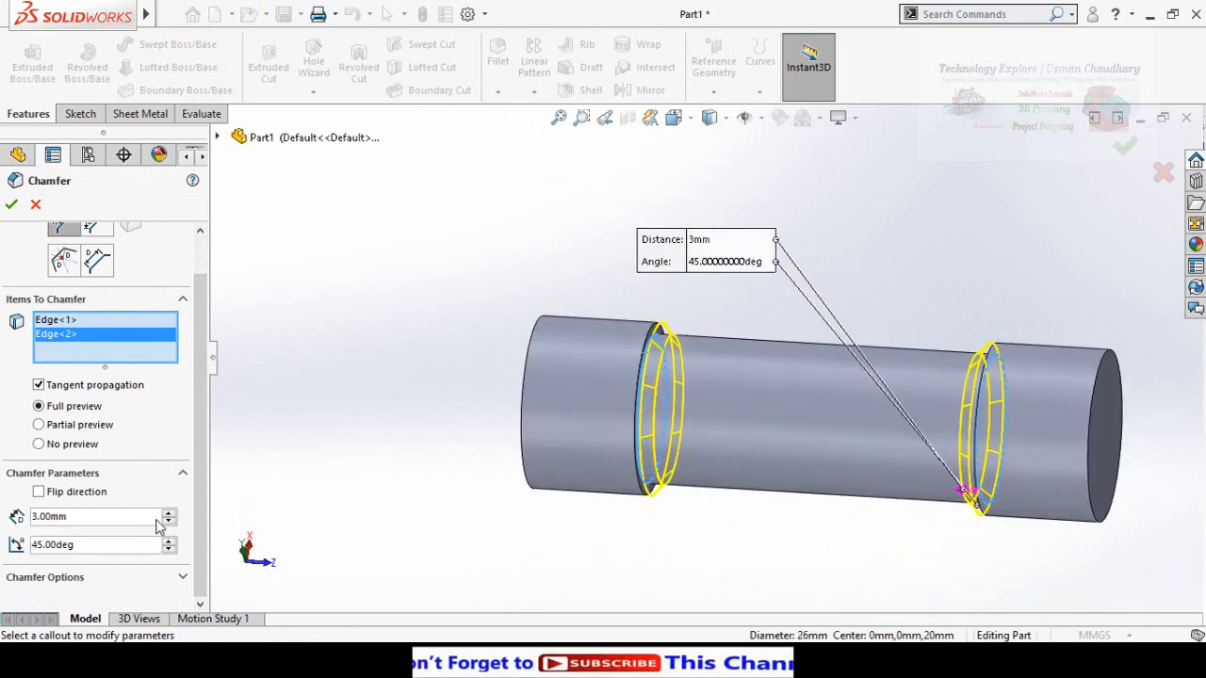
pyautogui.doubleClick(95, 518)
pyautogui.write('2')
pyautogui.press('Return')
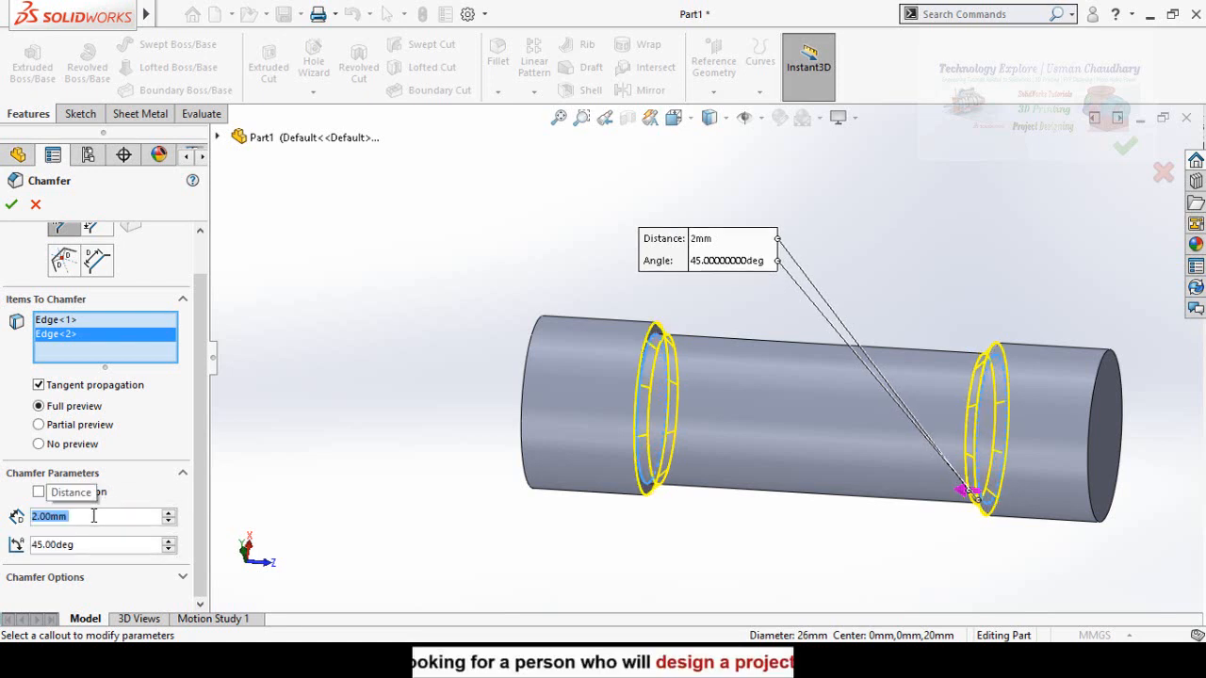
pyautogui.click(12, 205)
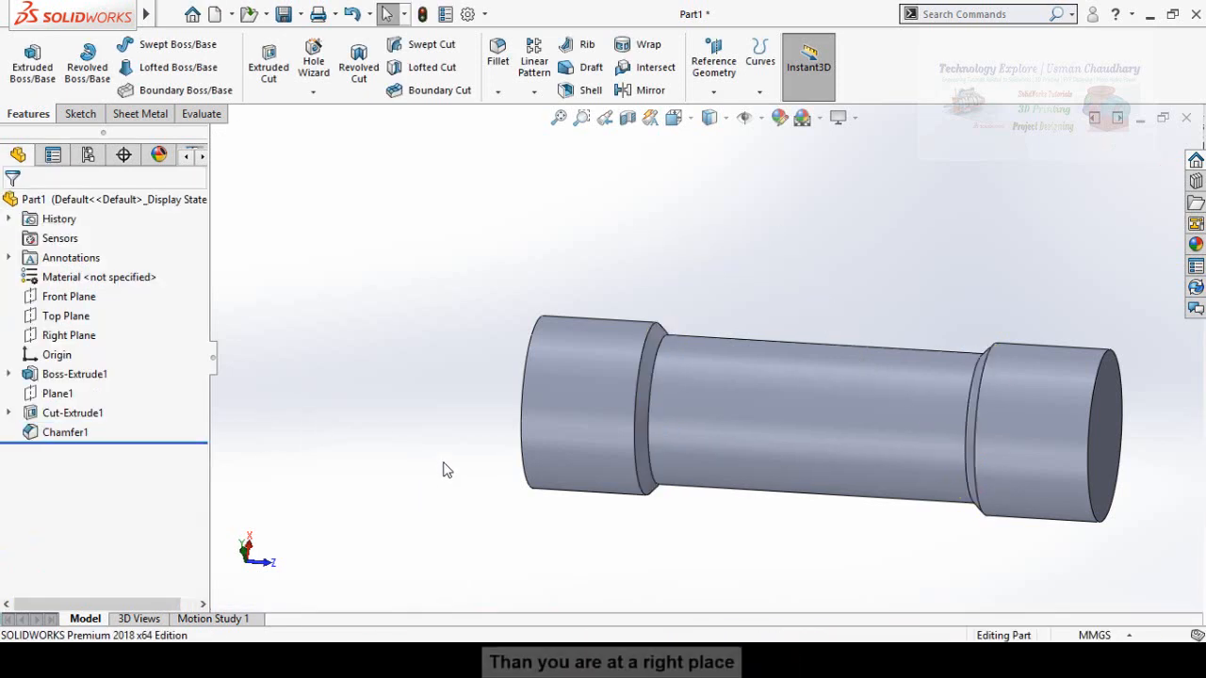
# Check the flow sensor reference photo in Windows Photo Viewer and return to the part in SOLIDWORKS.
pyautogui.moveTo(541, 400); pyautogui.dragTo(497, 556, button='middle')
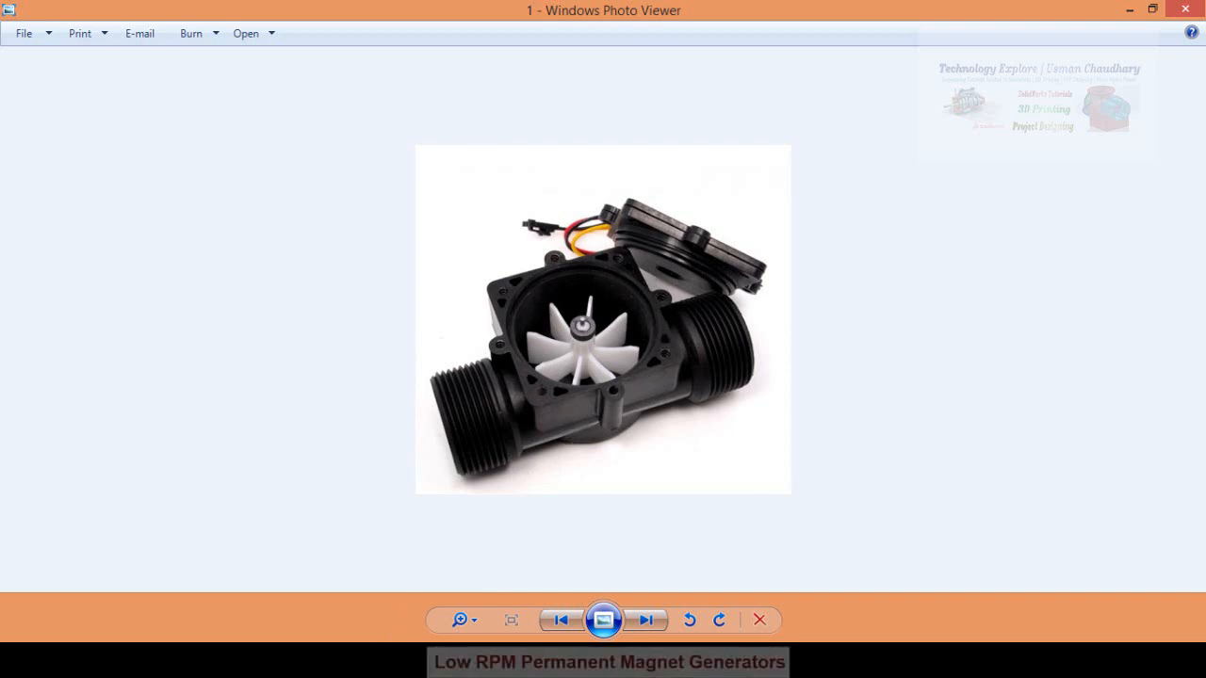
pyautogui.moveTo(399, 660)
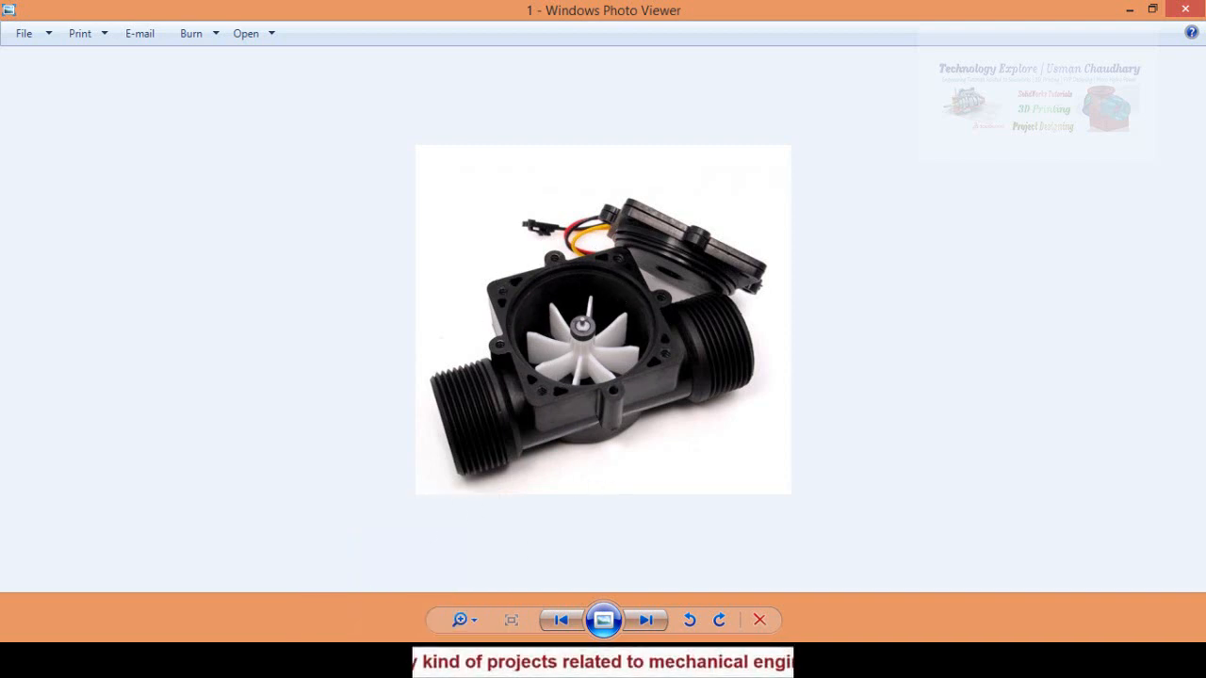
pyautogui.click(260, 660)
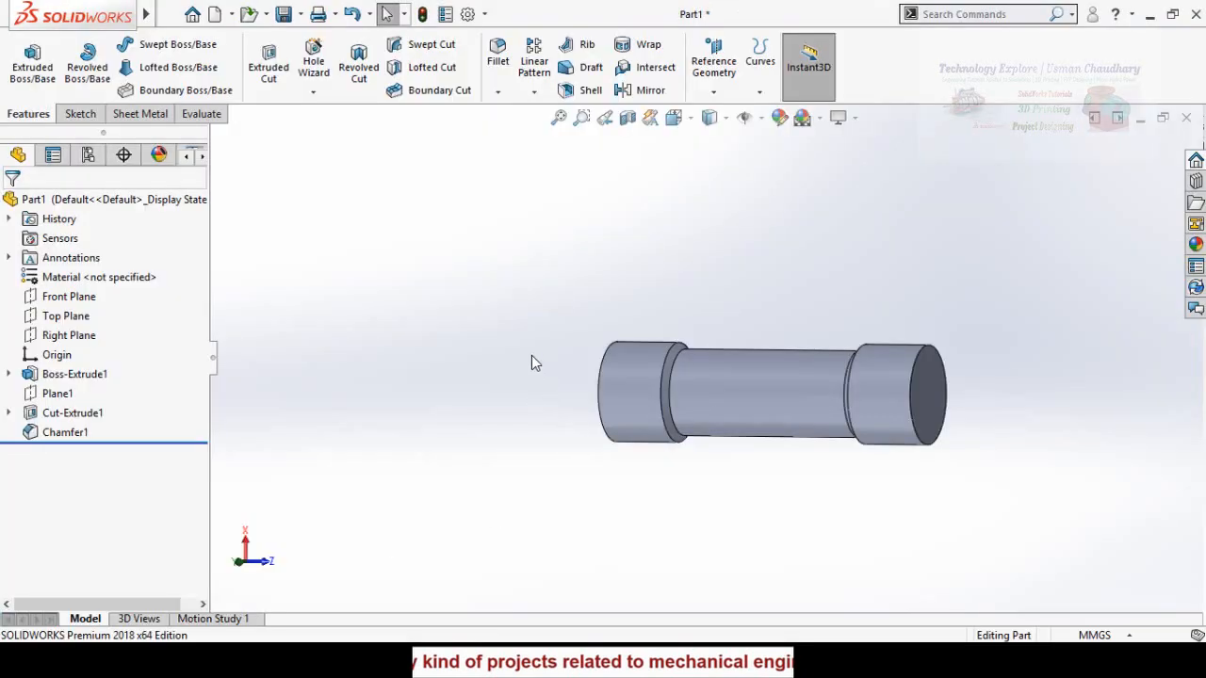
# Create a reference plane offset 30 mm above the Top Plane, clear of the pipe body.
pyautogui.moveTo(531, 355); pyautogui.dragTo(521, 433, button='middle')
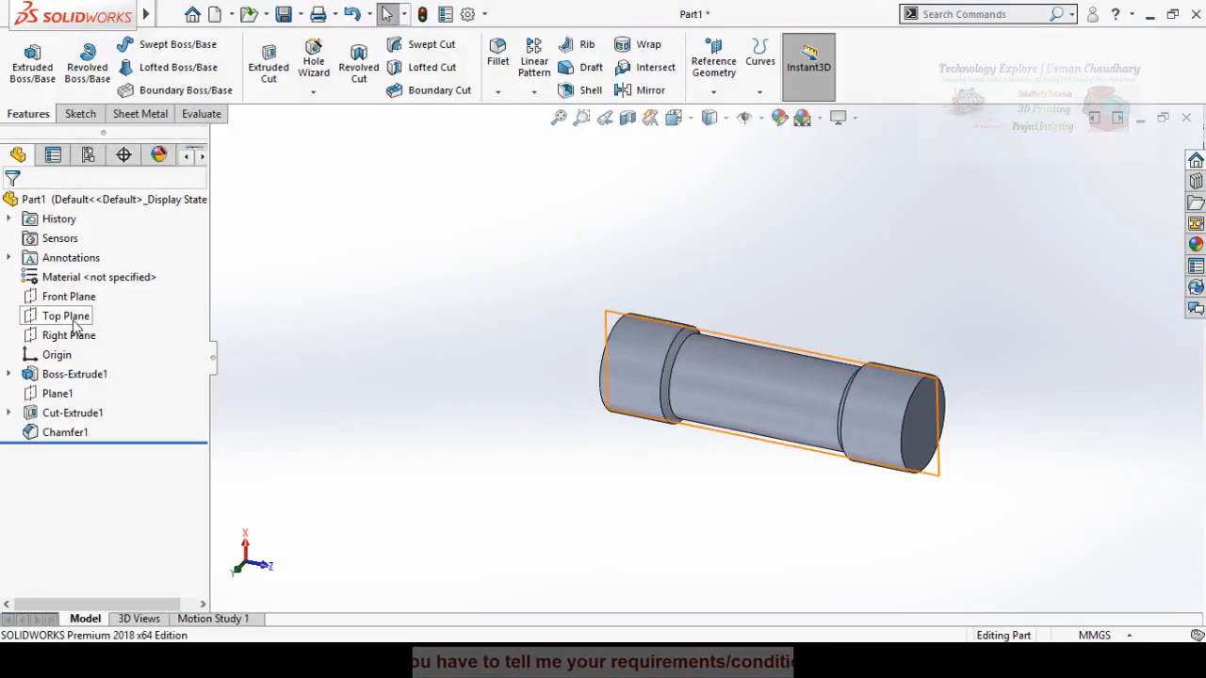
pyautogui.click(710, 82)
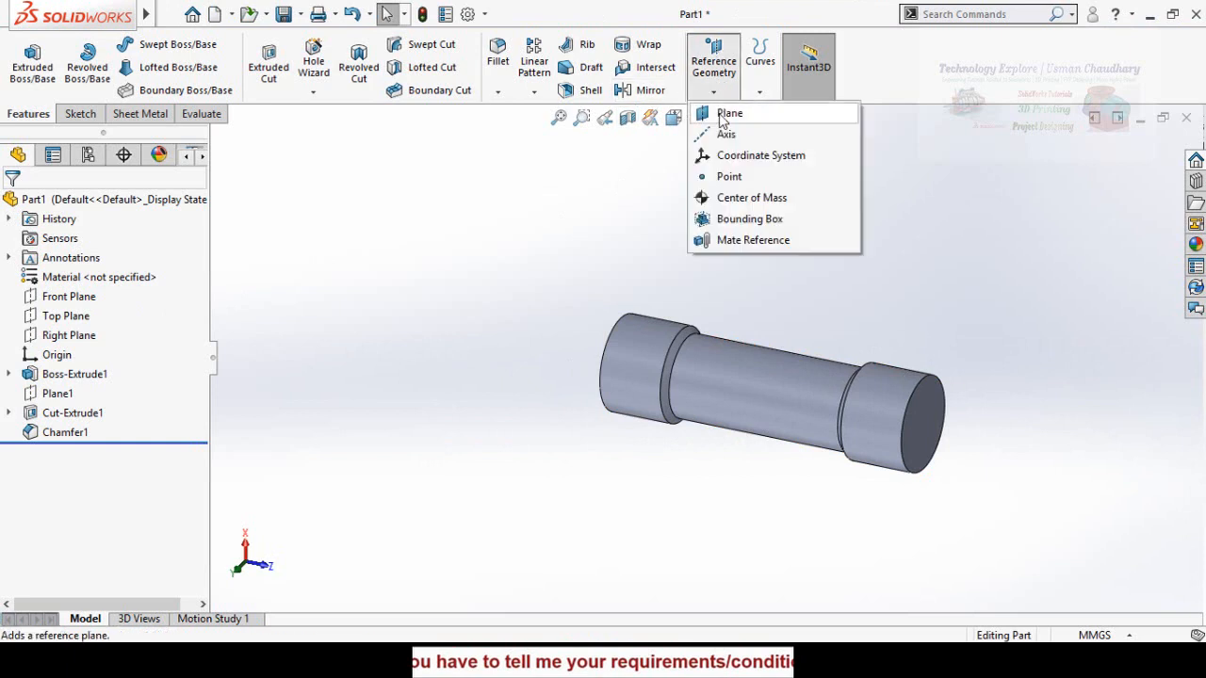
pyautogui.click(727, 114)
pyautogui.moveTo(656, 255); pyautogui.dragTo(583, 269, button='middle')
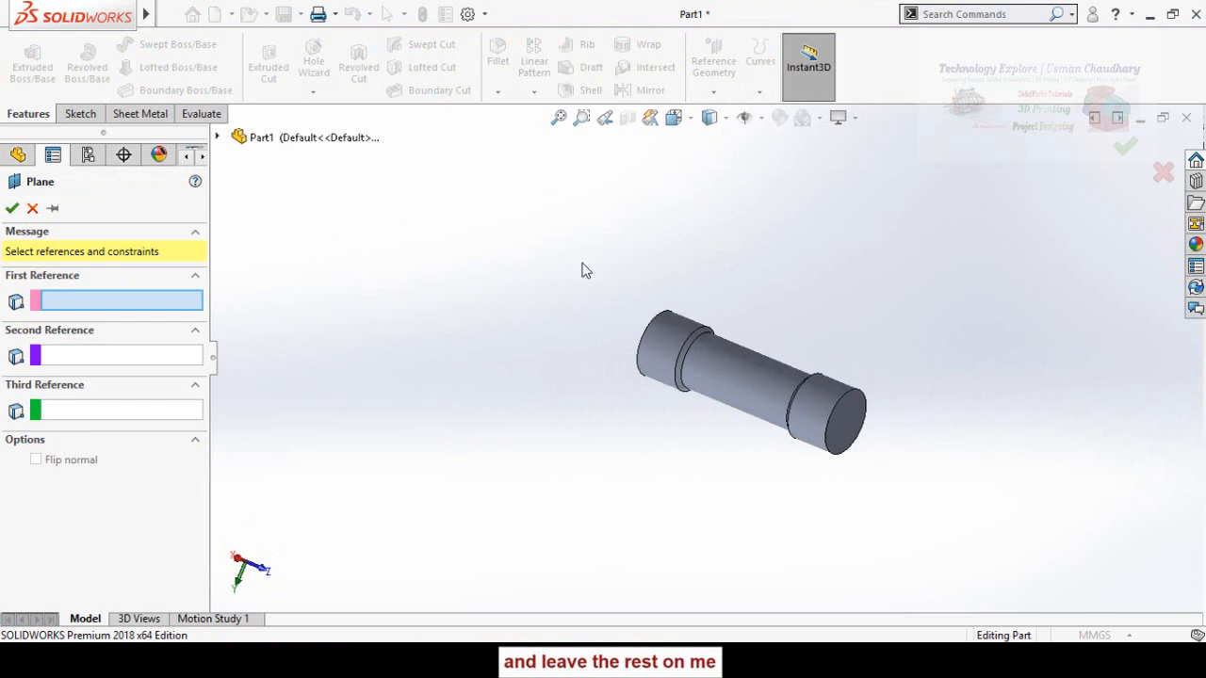
pyautogui.click(217, 139)
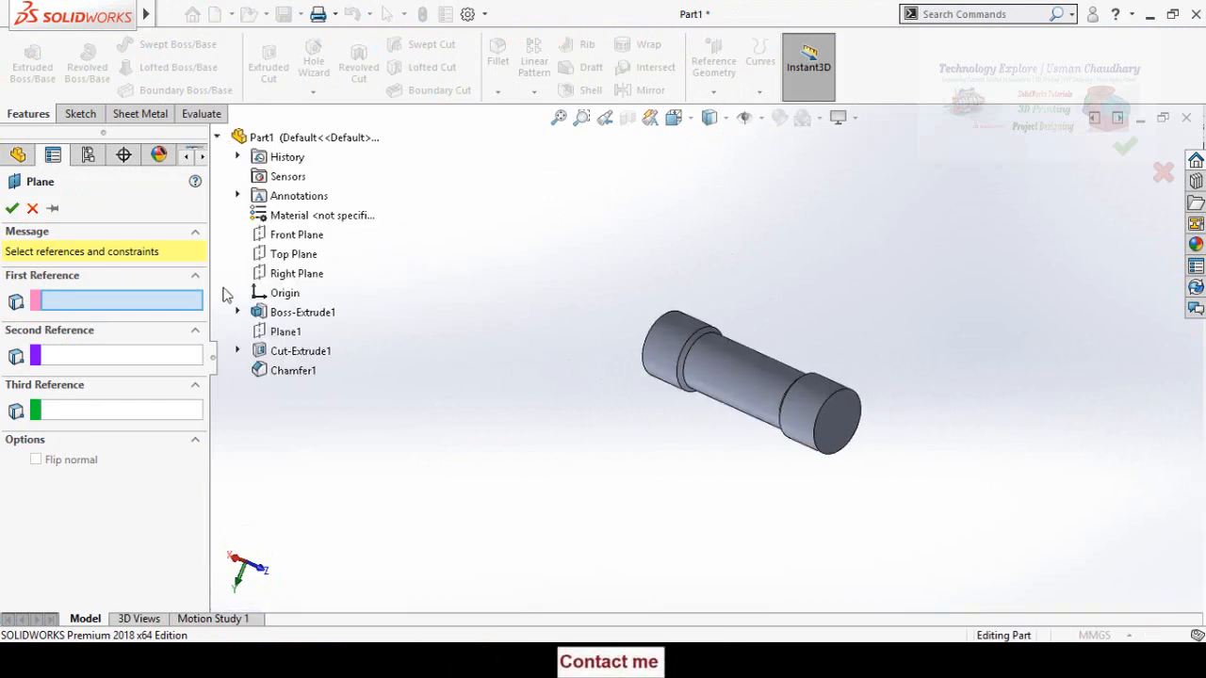
pyautogui.click(276, 261)
pyautogui.moveTo(594, 248); pyautogui.dragTo(395, 522, button='middle')
pyautogui.click(92, 426)
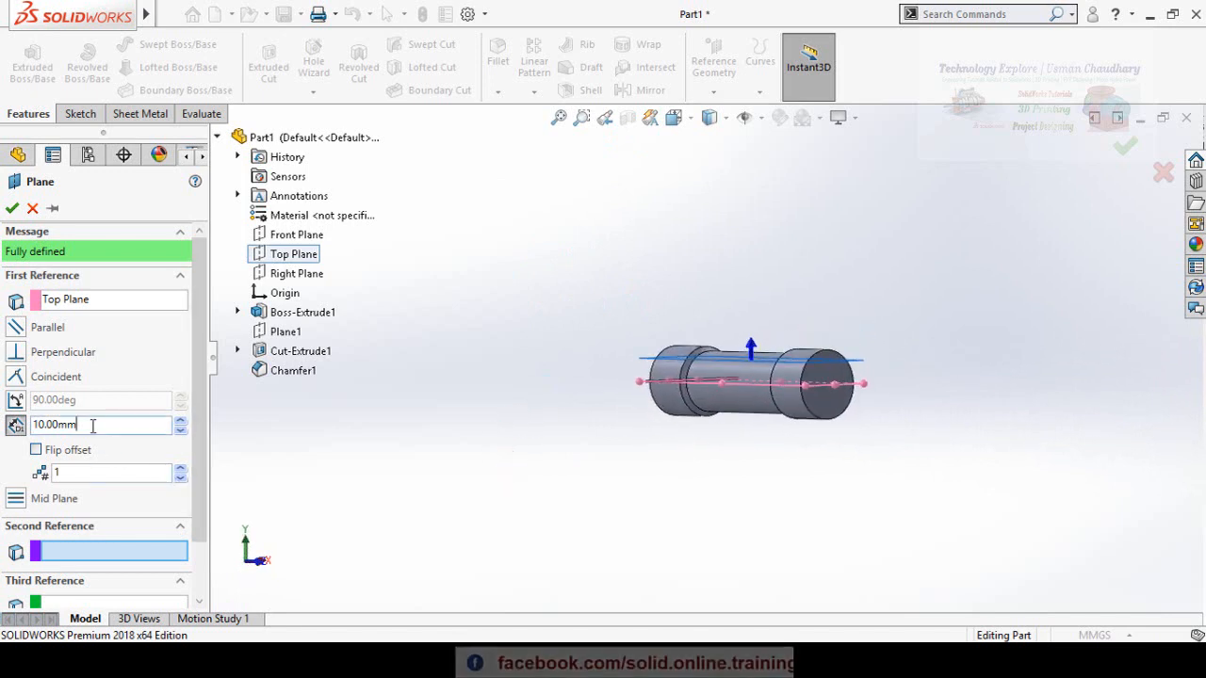
pyautogui.doubleClick(92, 426)
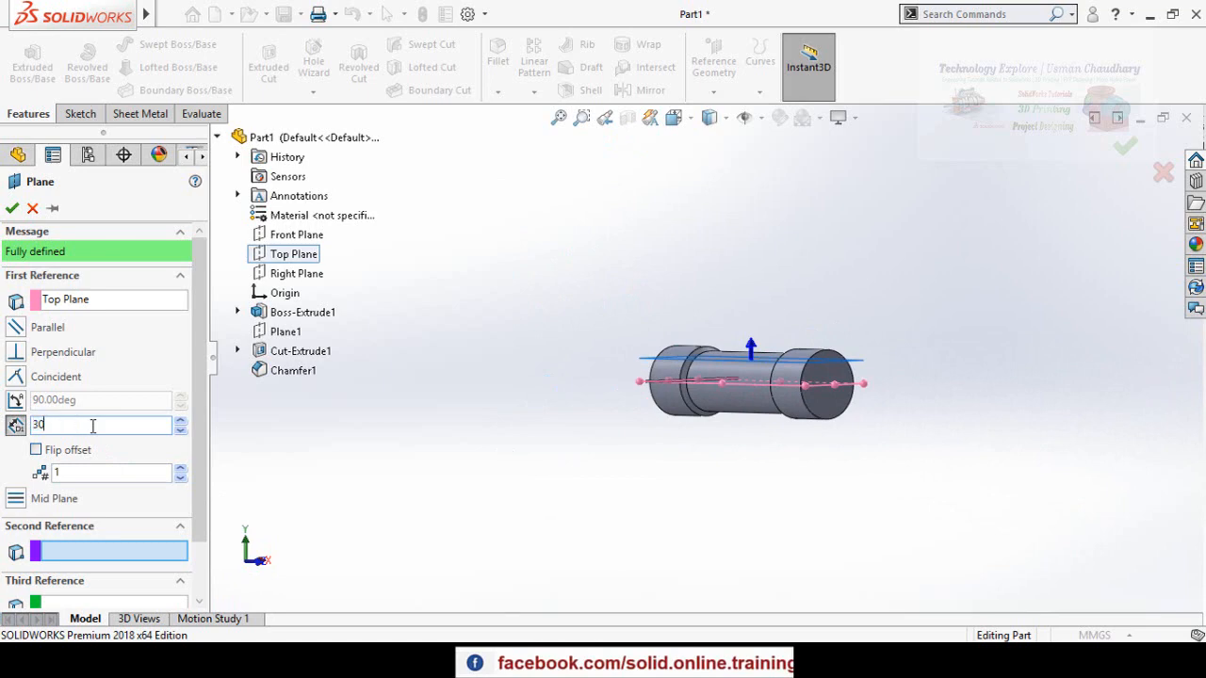
pyautogui.press('Return')
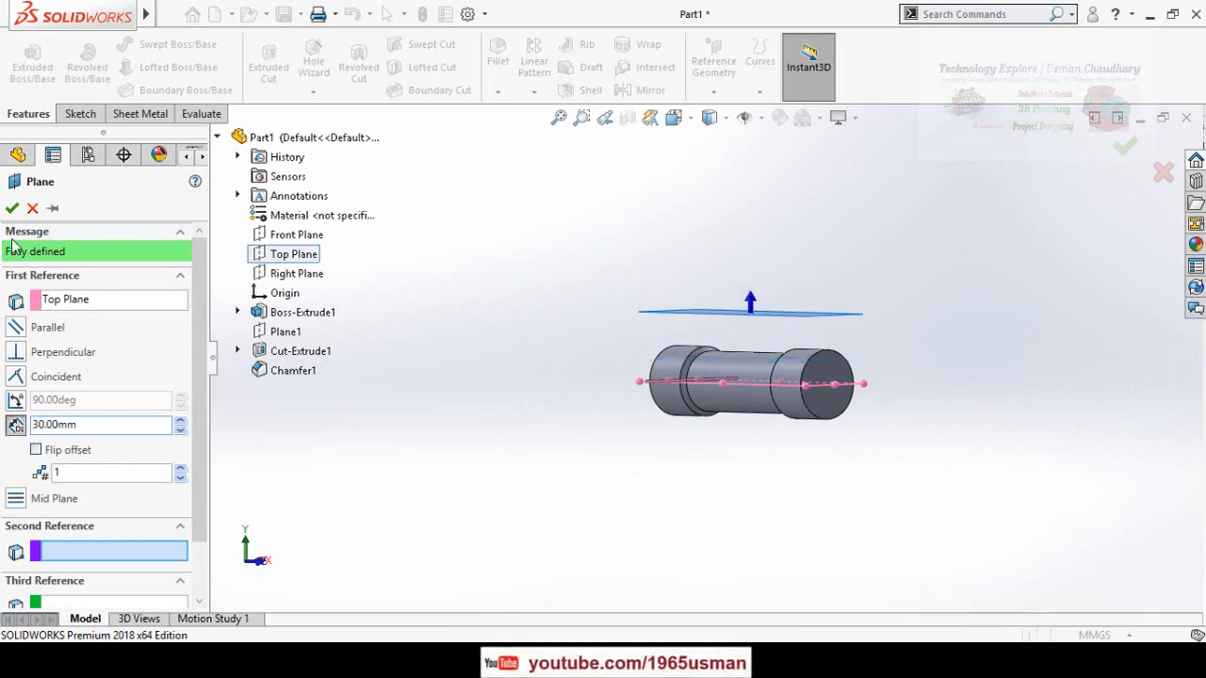
pyautogui.click(11, 208)
# Open a new sketch on the 30 mm offset plane and view it face-on.
pyautogui.moveTo(498, 409); pyautogui.dragTo(524, 416, button='middle')
pyautogui.click(739, 322)
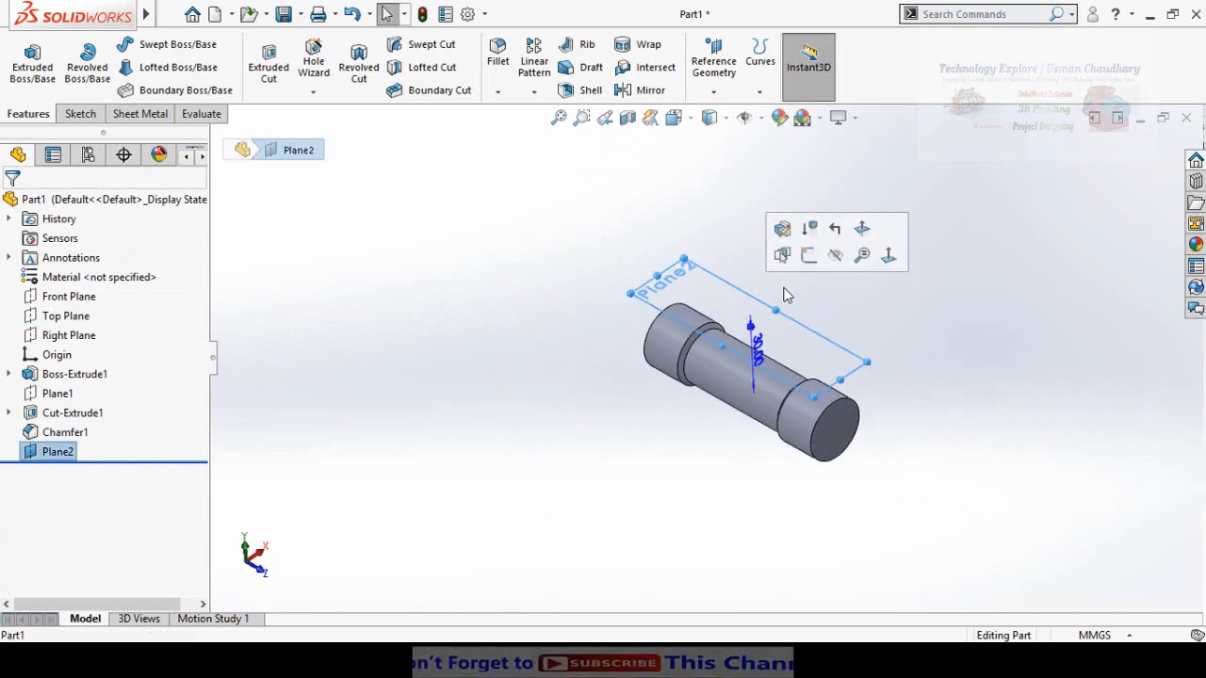
pyautogui.click(807, 256)
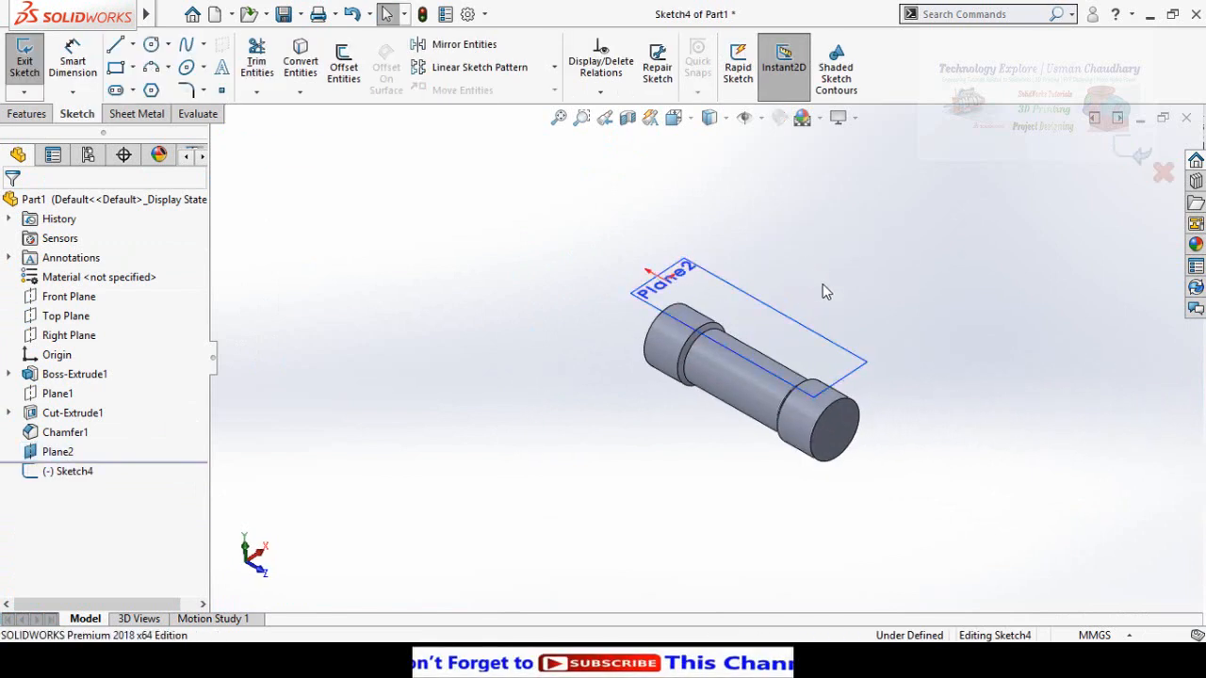
pyautogui.hotkey('ctrl', '8')
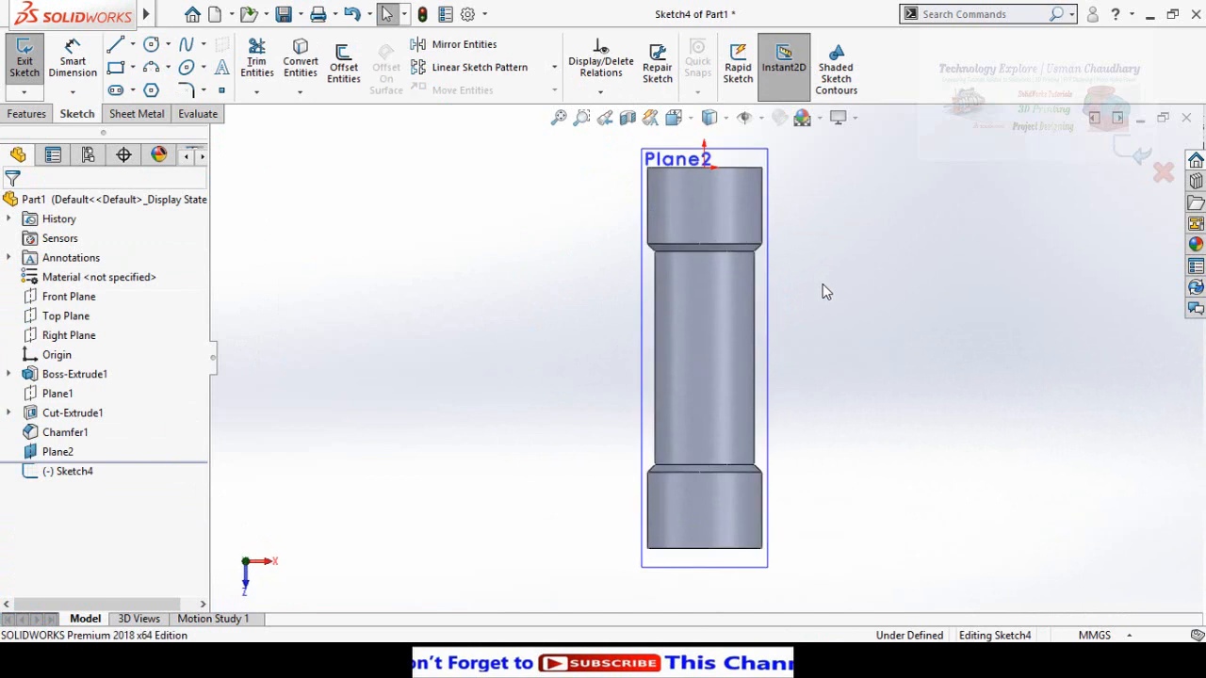
pyautogui.scroll(2, 822, 284)
pyautogui.scroll(-1, 749, 342)
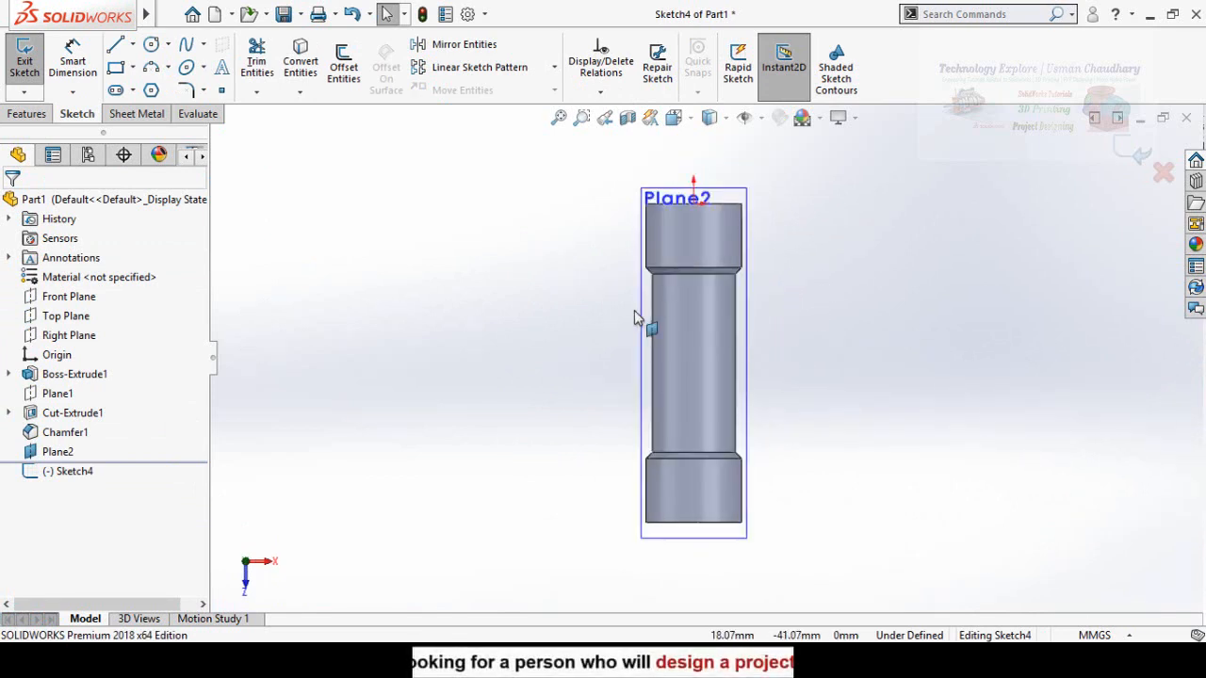
# Draw a vertical centerline along the pipe axis, from the origin to the middle of the opposite end edge.
pyautogui.click(132, 46)
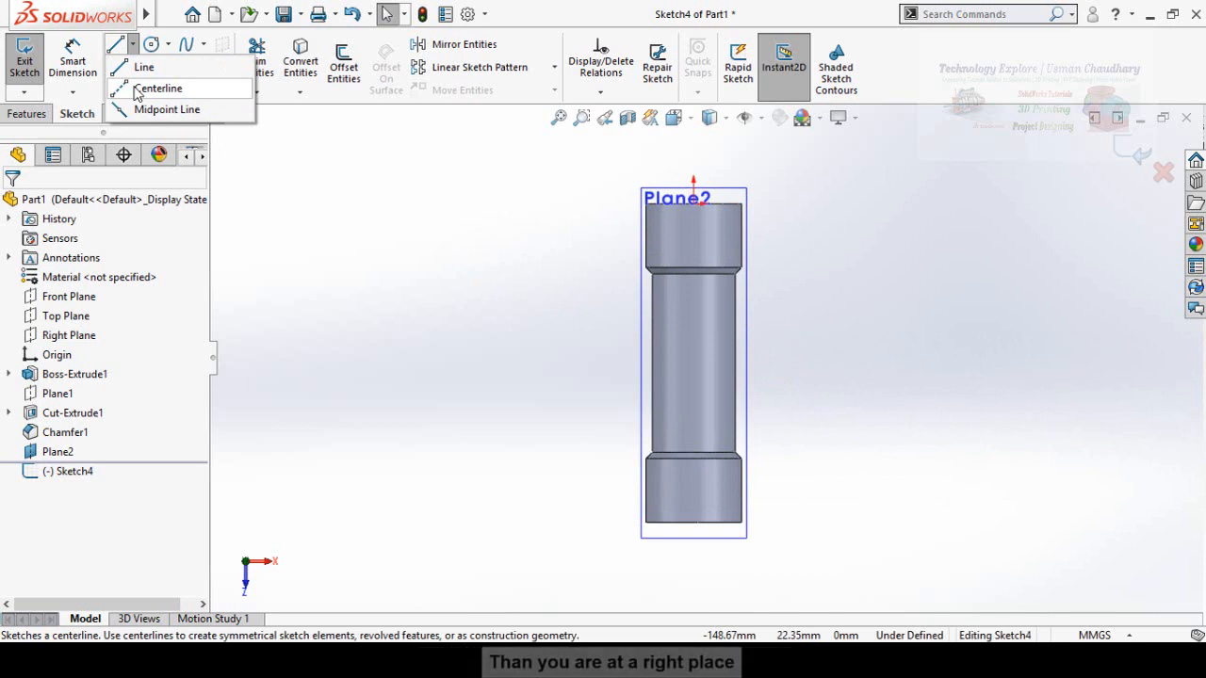
pyautogui.click(151, 89)
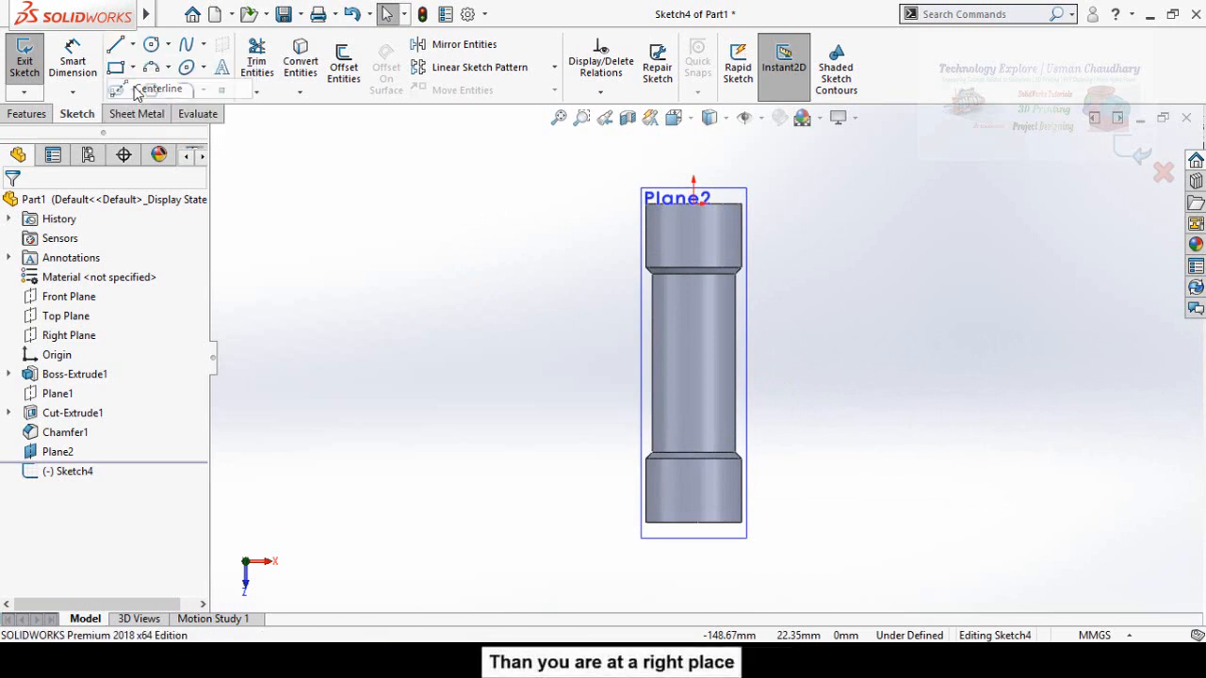
pyautogui.click(694, 205)
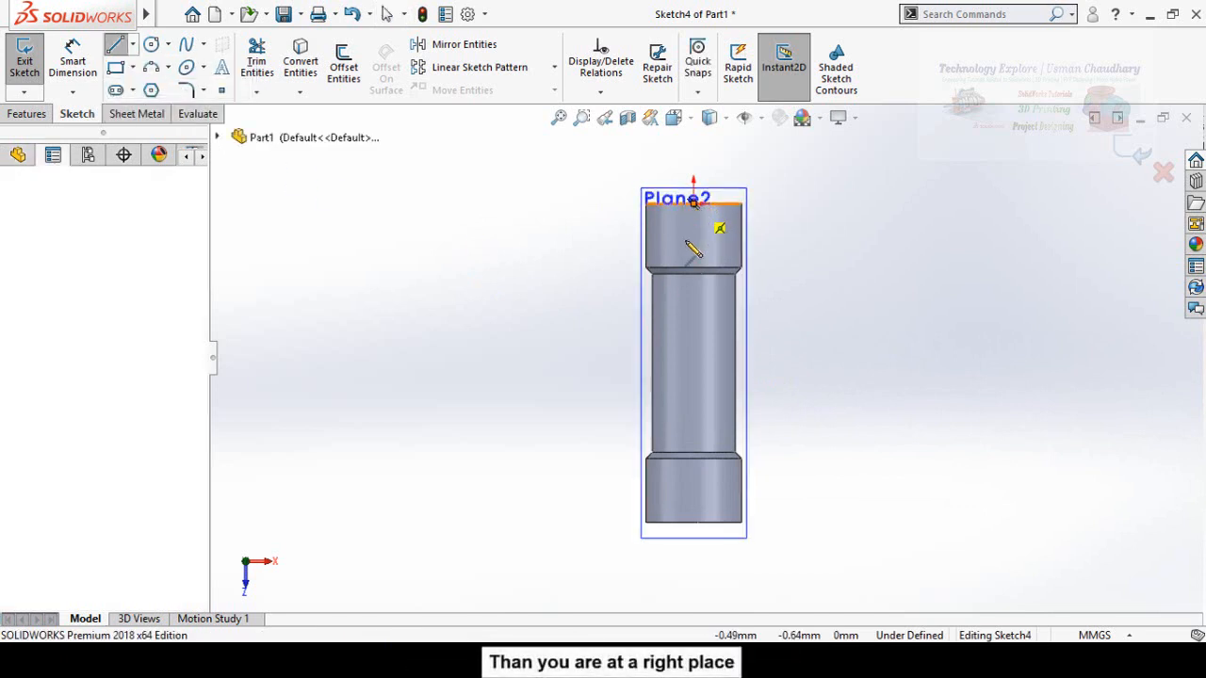
pyautogui.click(693, 523)
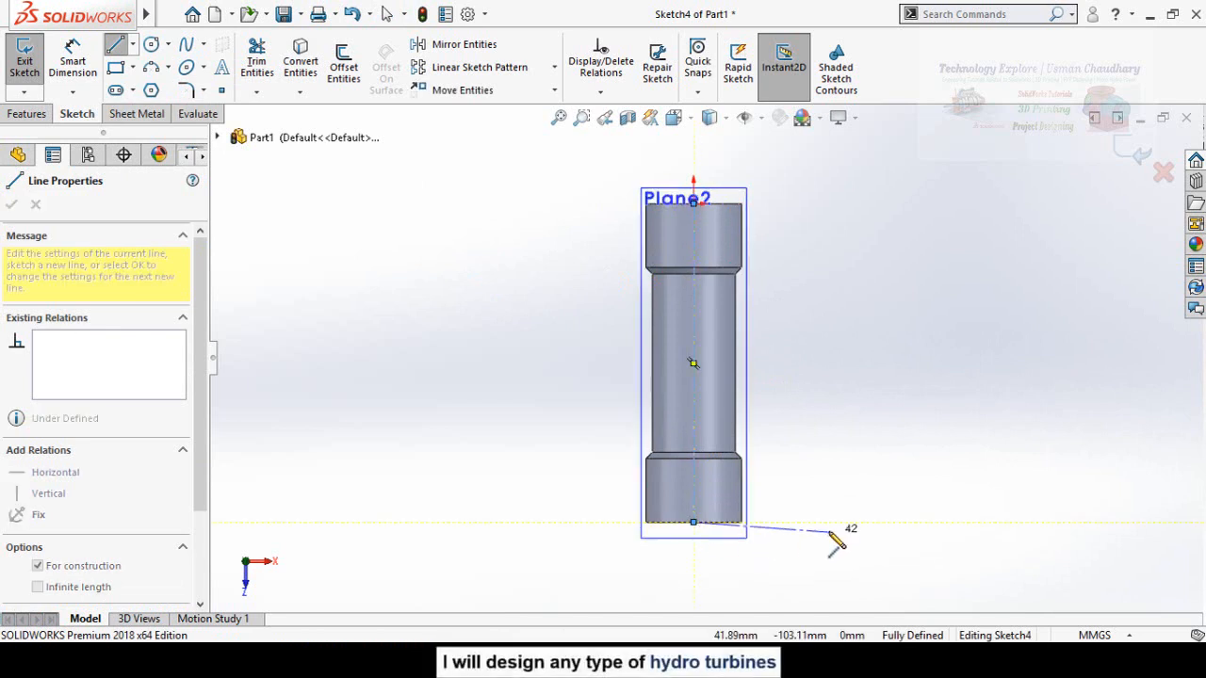
pyautogui.press('Escape')
pyautogui.press('Escape')
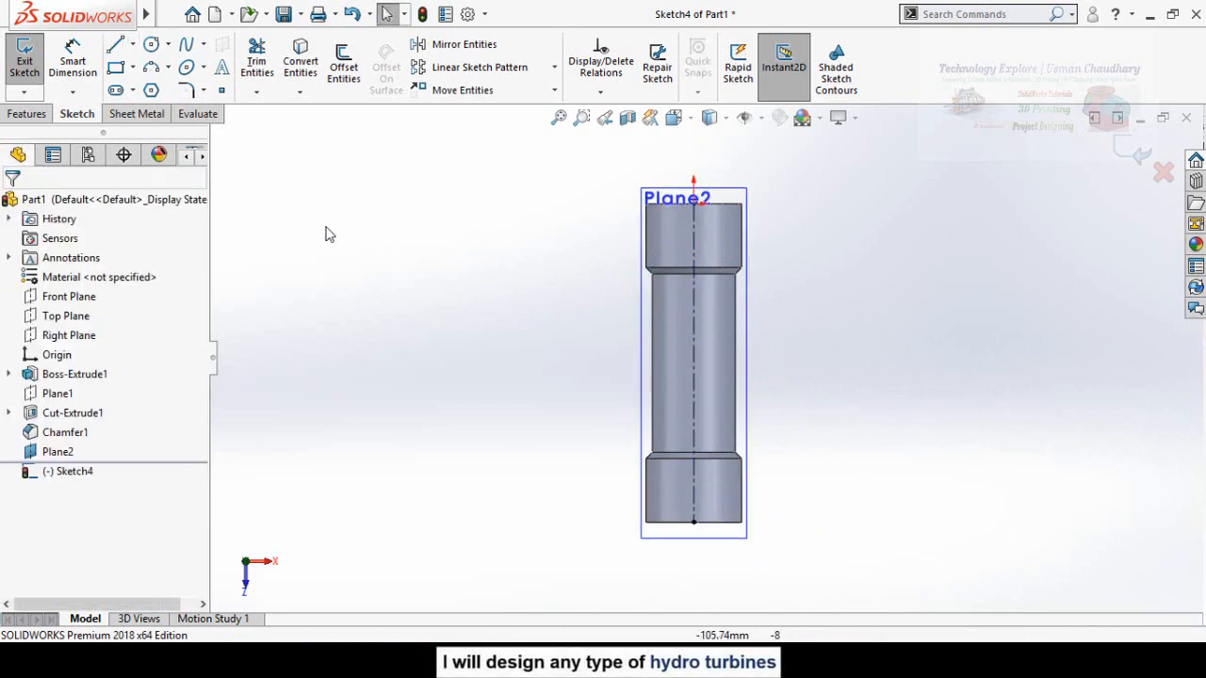
# Sketch a center rectangle about 38 by 39 mm on the centerline's midpoint and check it against the flow sensor reference photo.
pyautogui.click(134, 69)
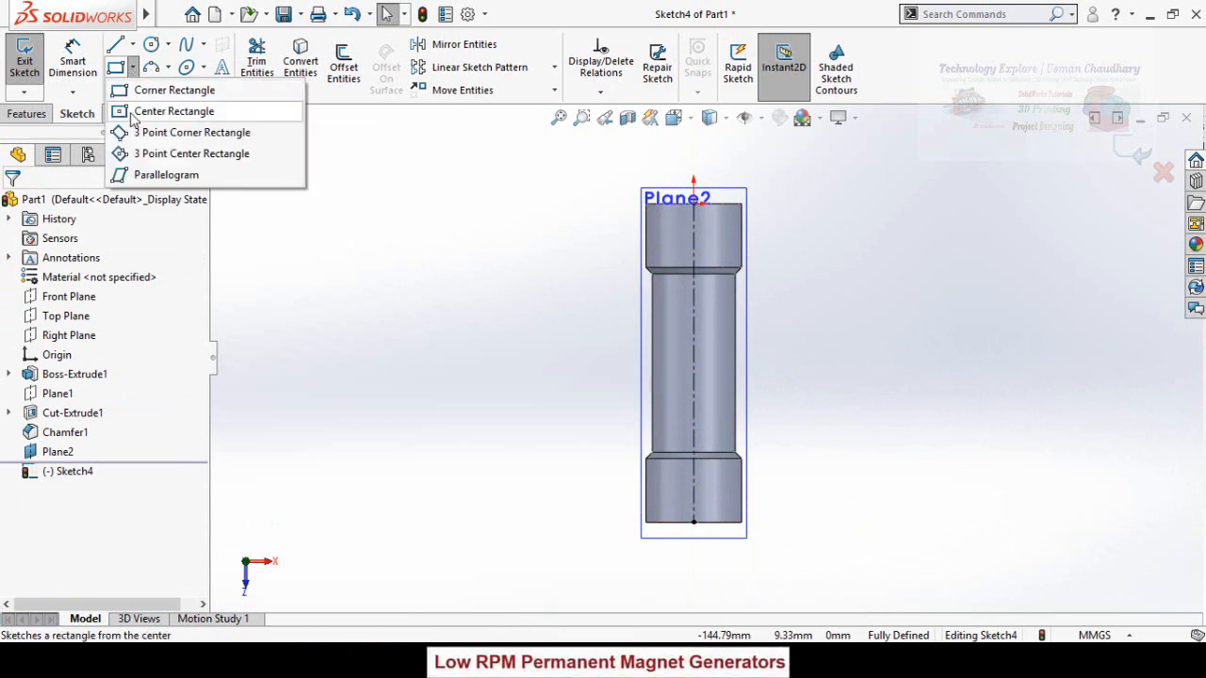
pyautogui.click(151, 112)
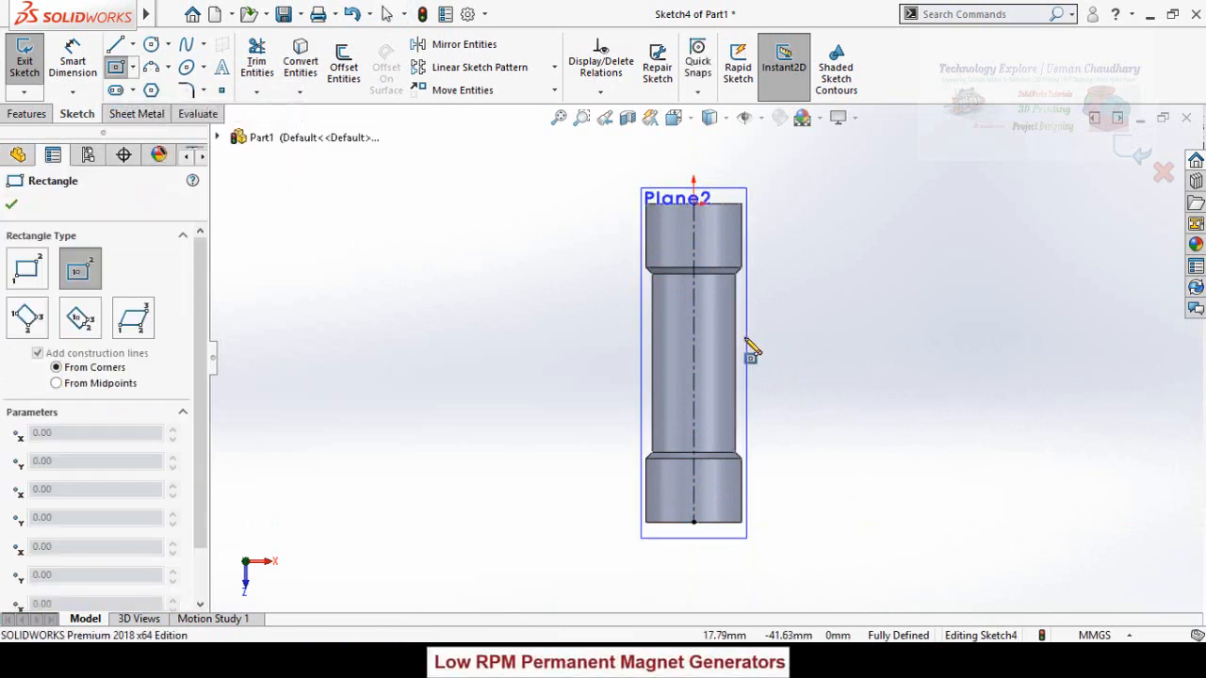
pyautogui.click(693, 362)
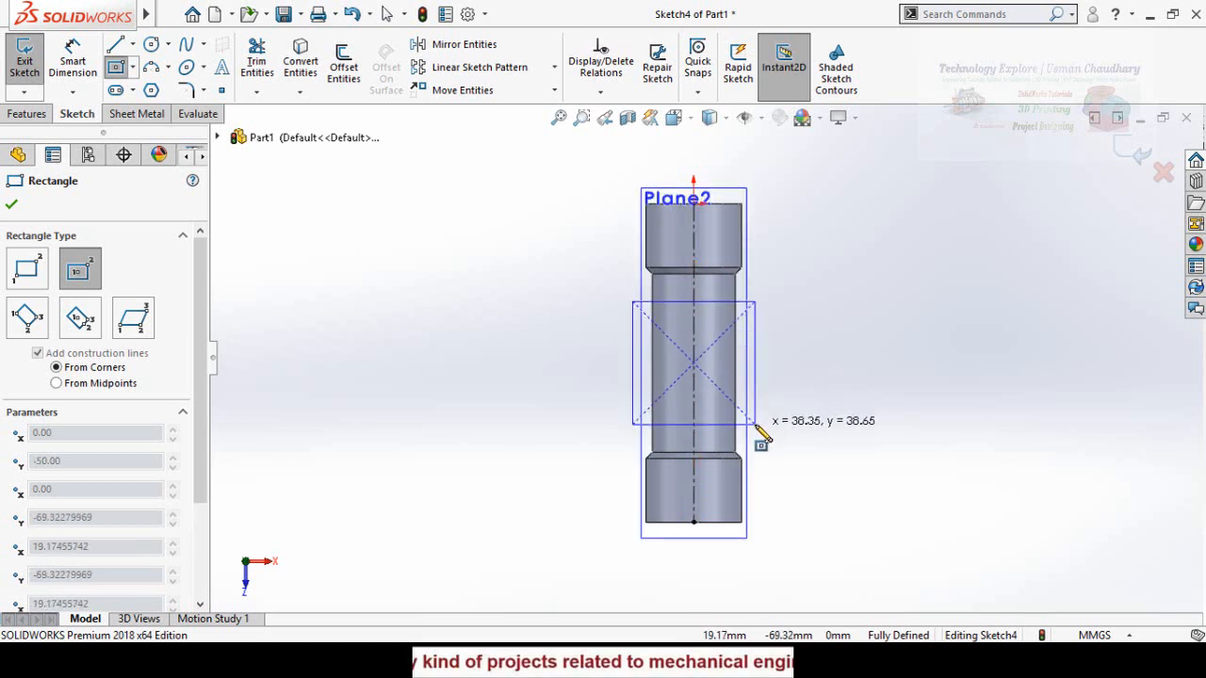
pyautogui.click(749, 537)
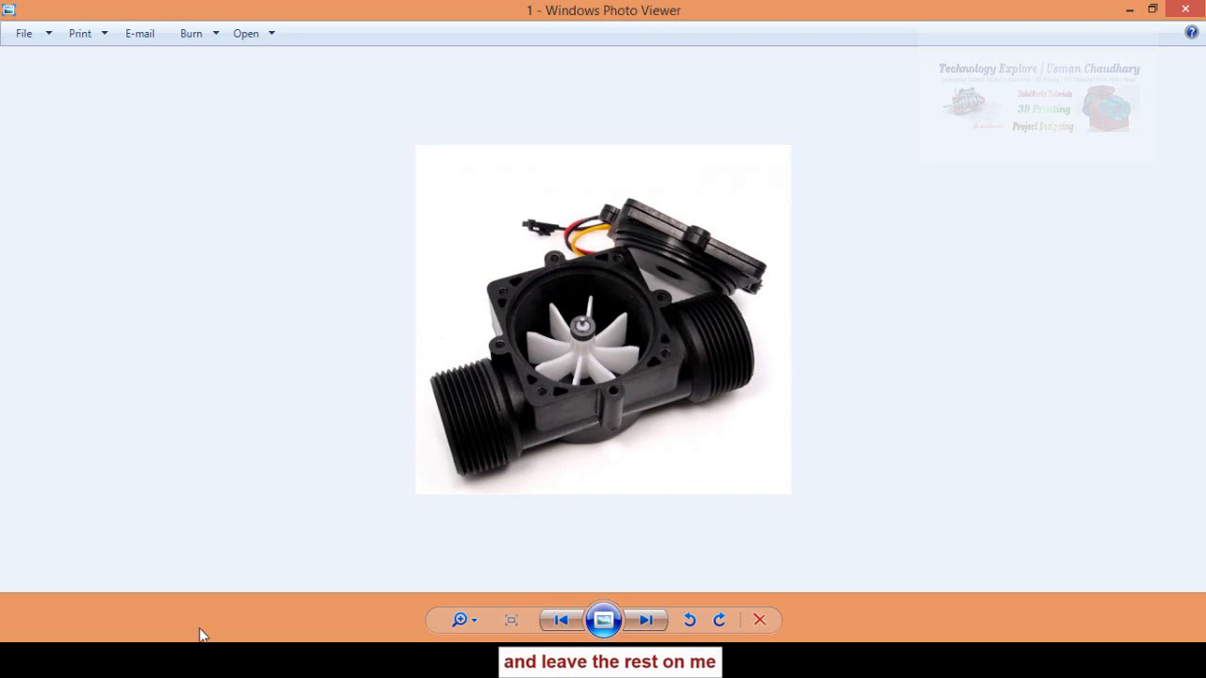
pyautogui.click(180, 659)
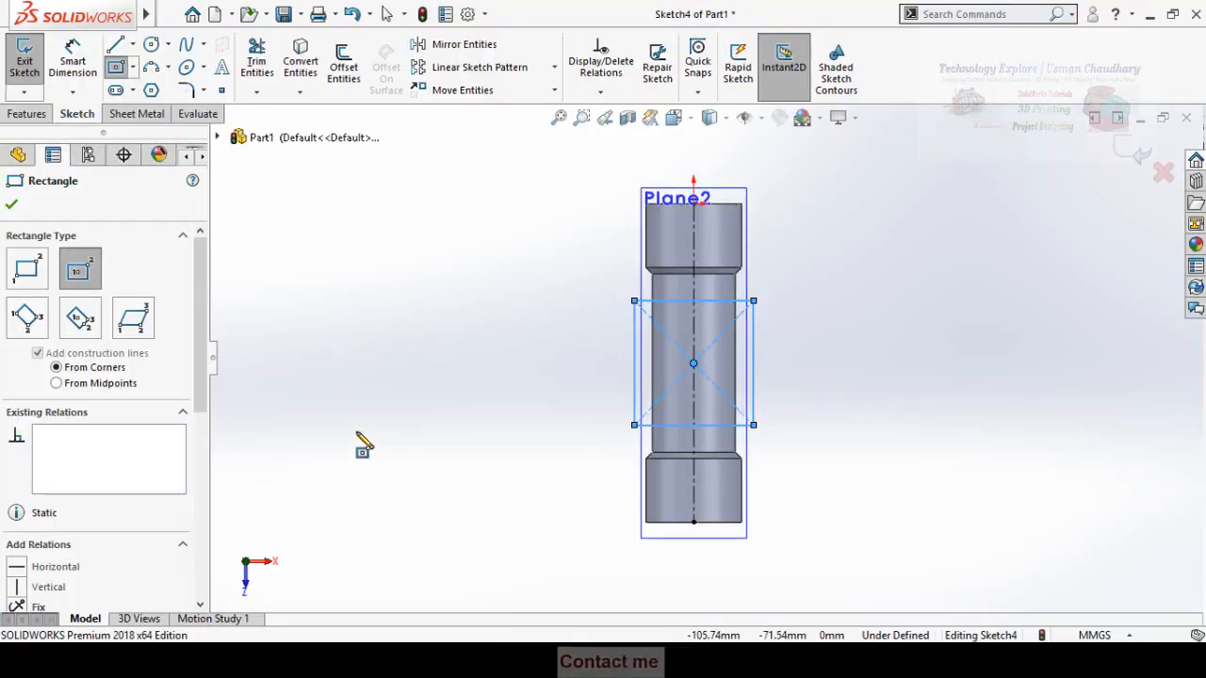
# Make two adjacent sides of the center rectangle equal so that it forms a square.
pyautogui.moveTo(362, 439); pyautogui.dragTo(361, 325, button='right')
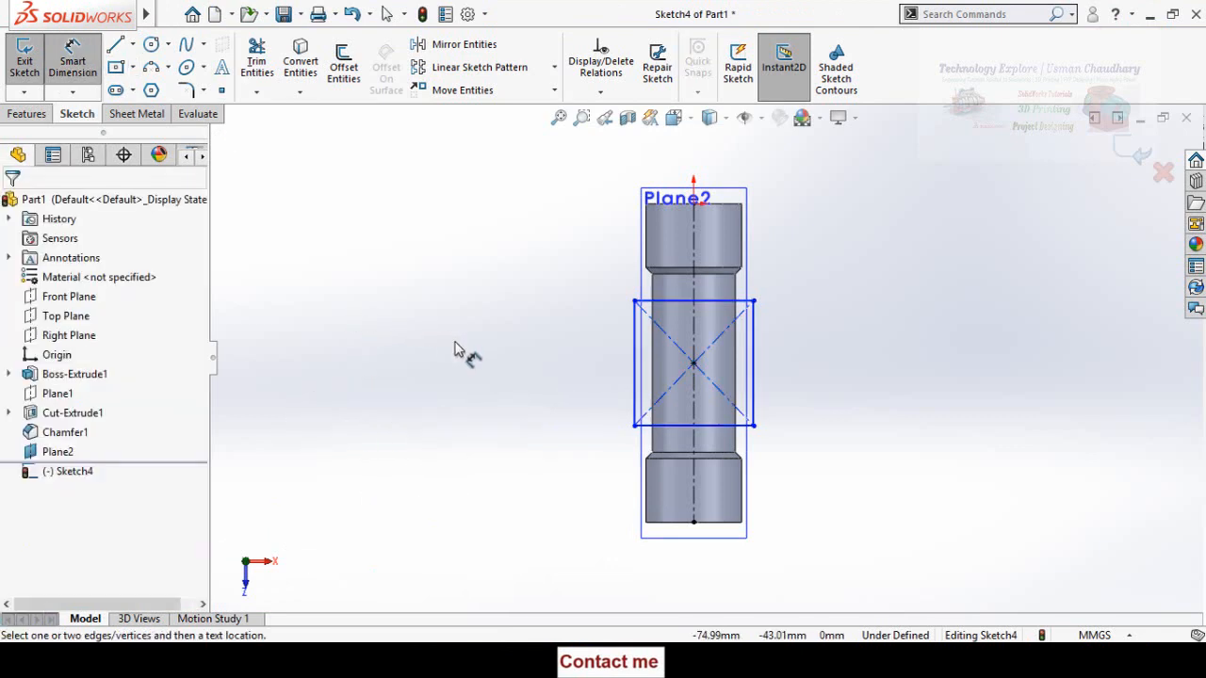
pyautogui.press('Escape')
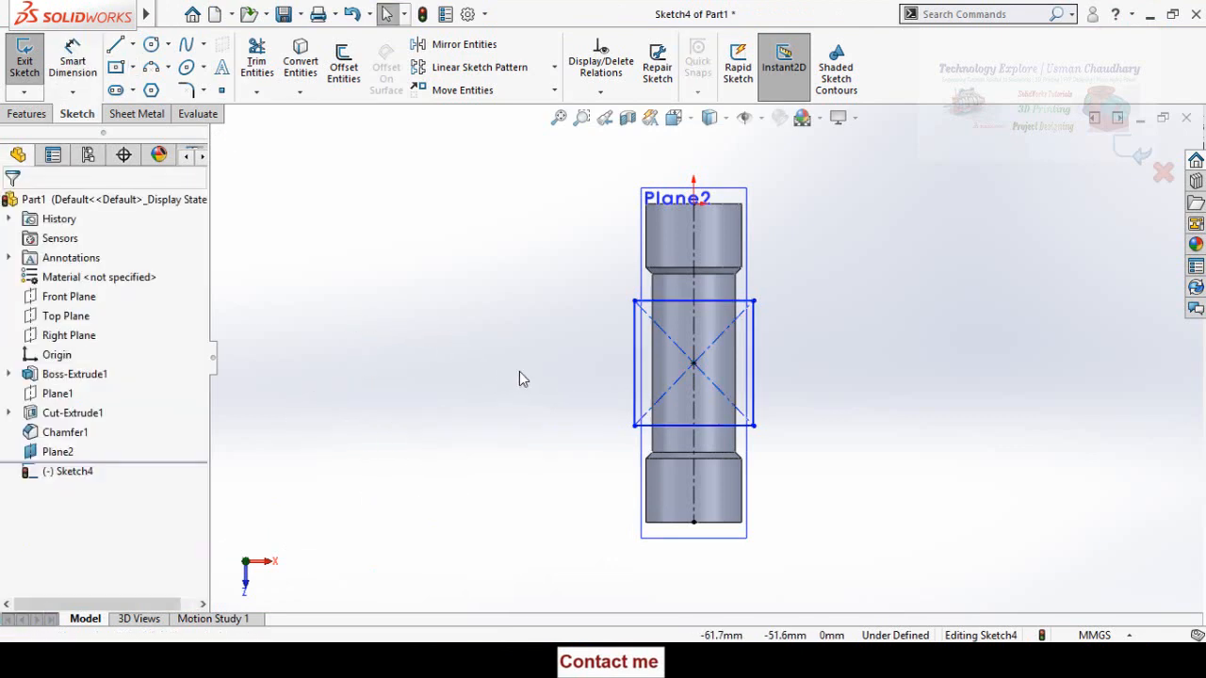
pyautogui.click(634, 396)
pyautogui.keyDown('ctrl'); pyautogui.click(663, 426); pyautogui.keyUp('ctrl')
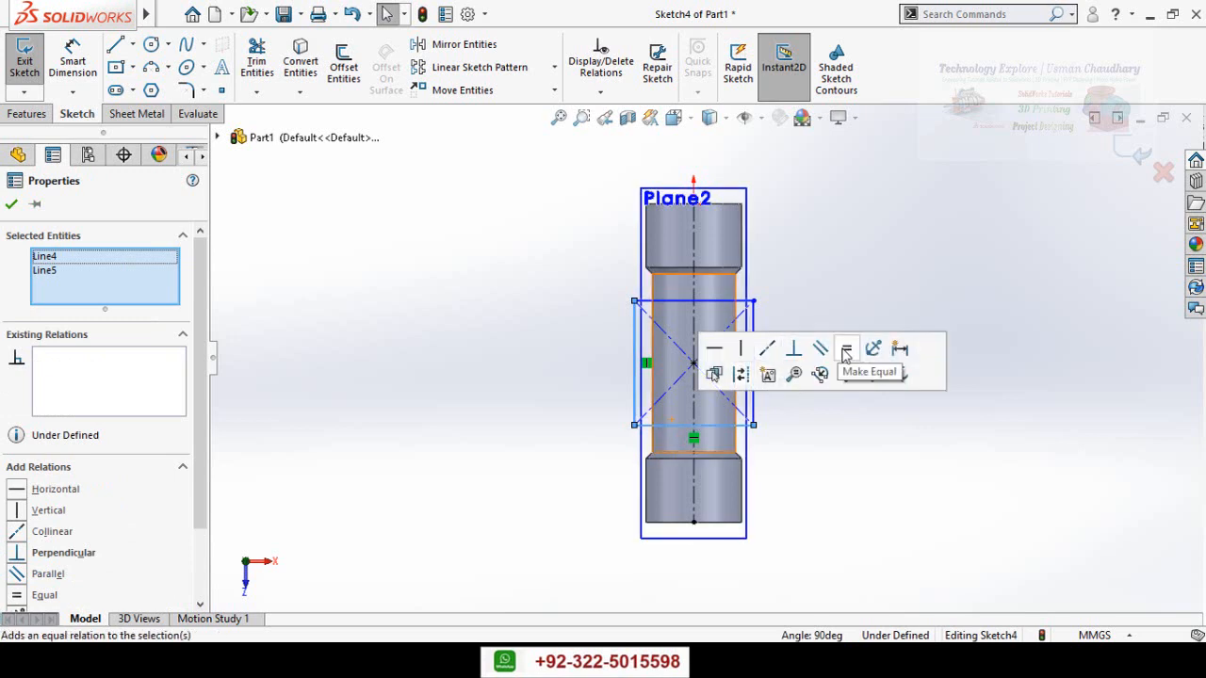
pyautogui.click(846, 353)
pyautogui.click(863, 491)
# Dimension the vertical side of the square and set its length to 40 mm.
pyautogui.moveTo(853, 479); pyautogui.dragTo(855, 394, button='right')
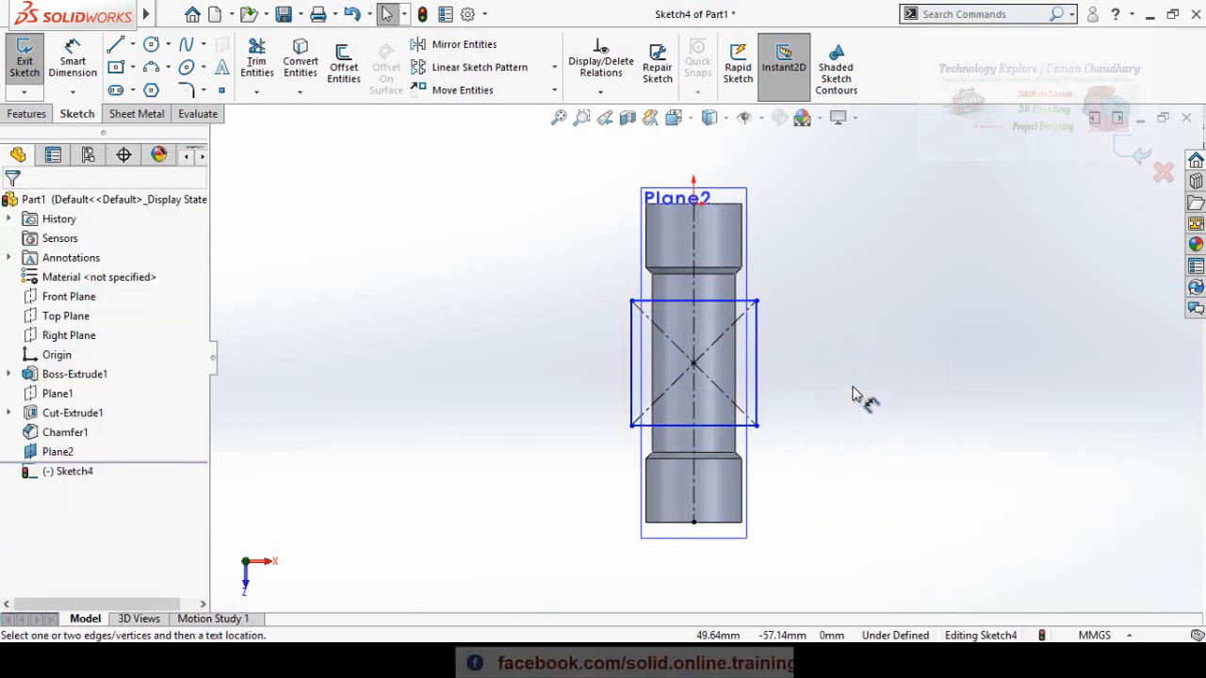
pyautogui.click(759, 396)
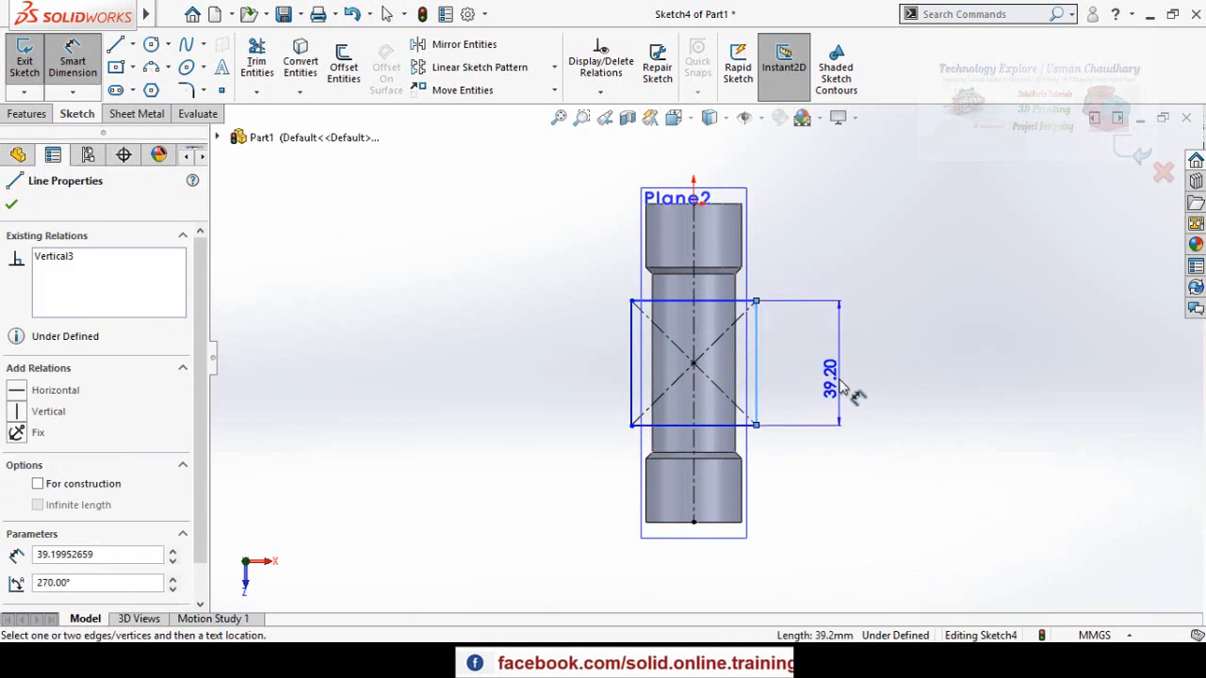
pyautogui.click(845, 387)
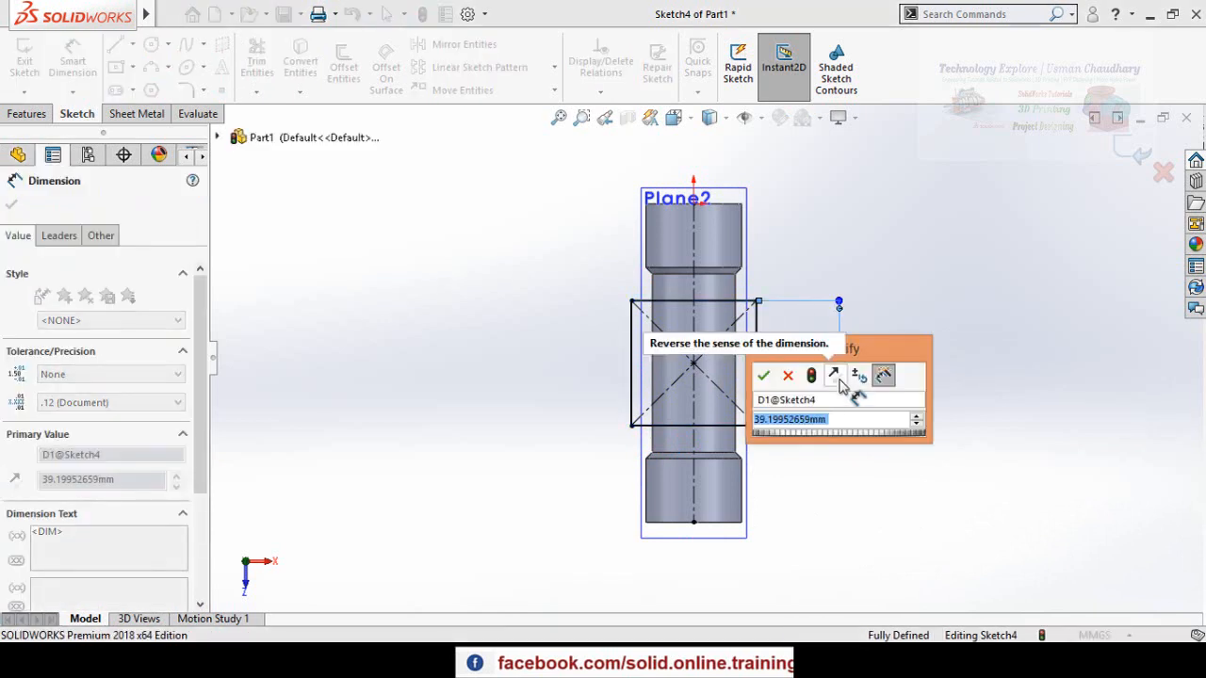
pyautogui.write('40')
pyautogui.press('Return')
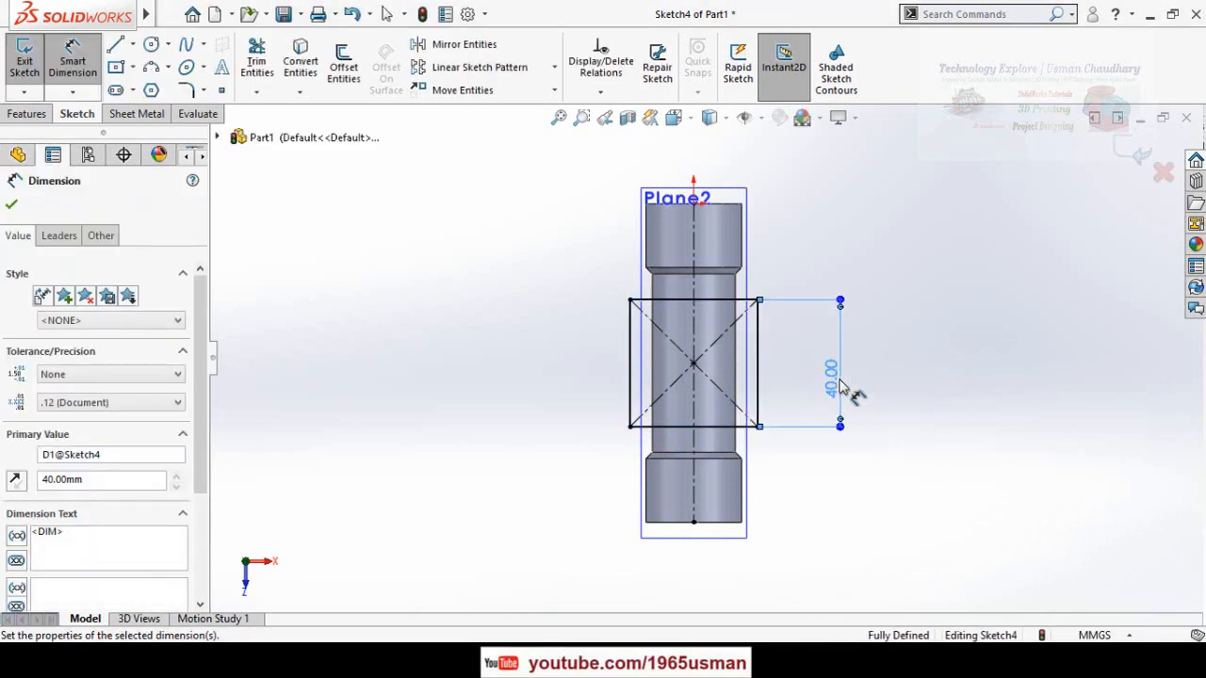
pyautogui.click(842, 477)
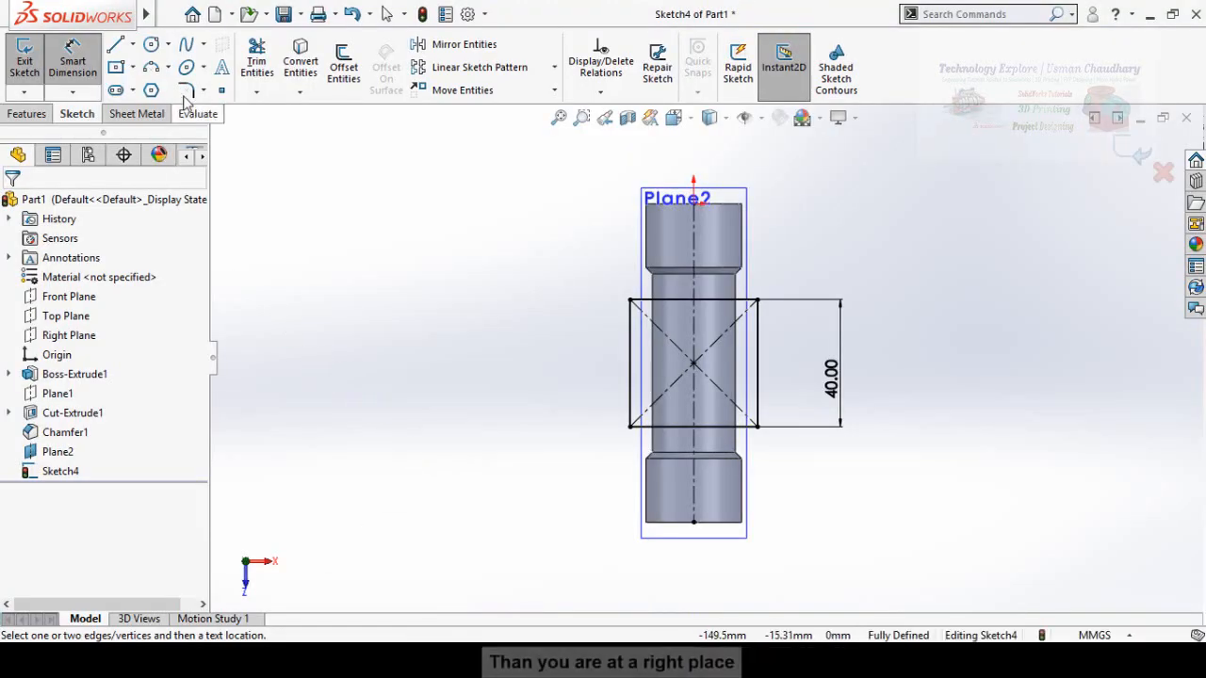
# Sketch a horizontal straight slot about 3.5 mm wide, running outward from the midpoint of the square's left side.
pyautogui.click(133, 91)
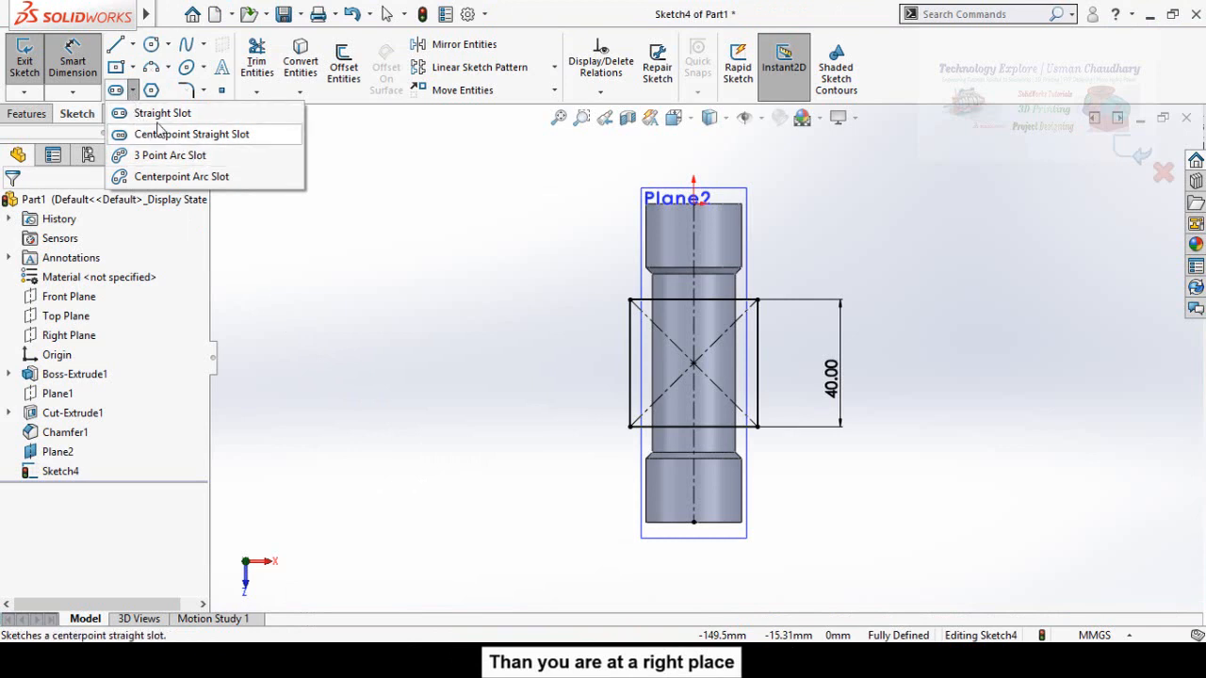
pyautogui.click(159, 113)
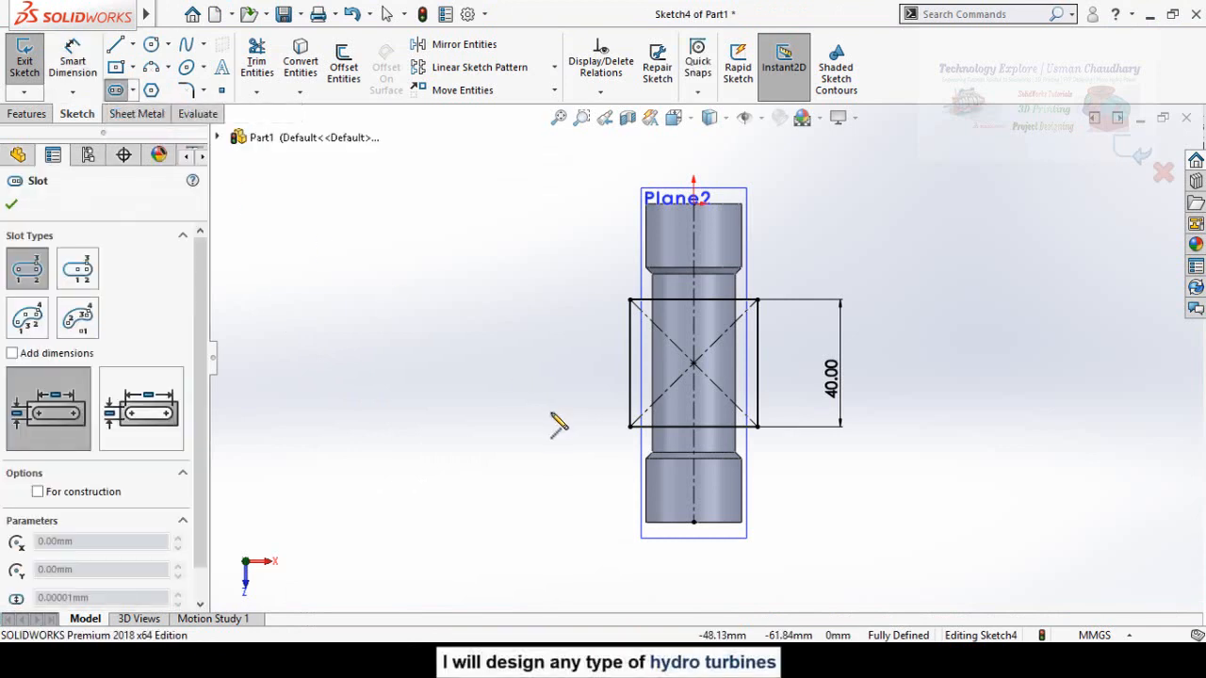
pyautogui.scroll(-3, 622, 372)
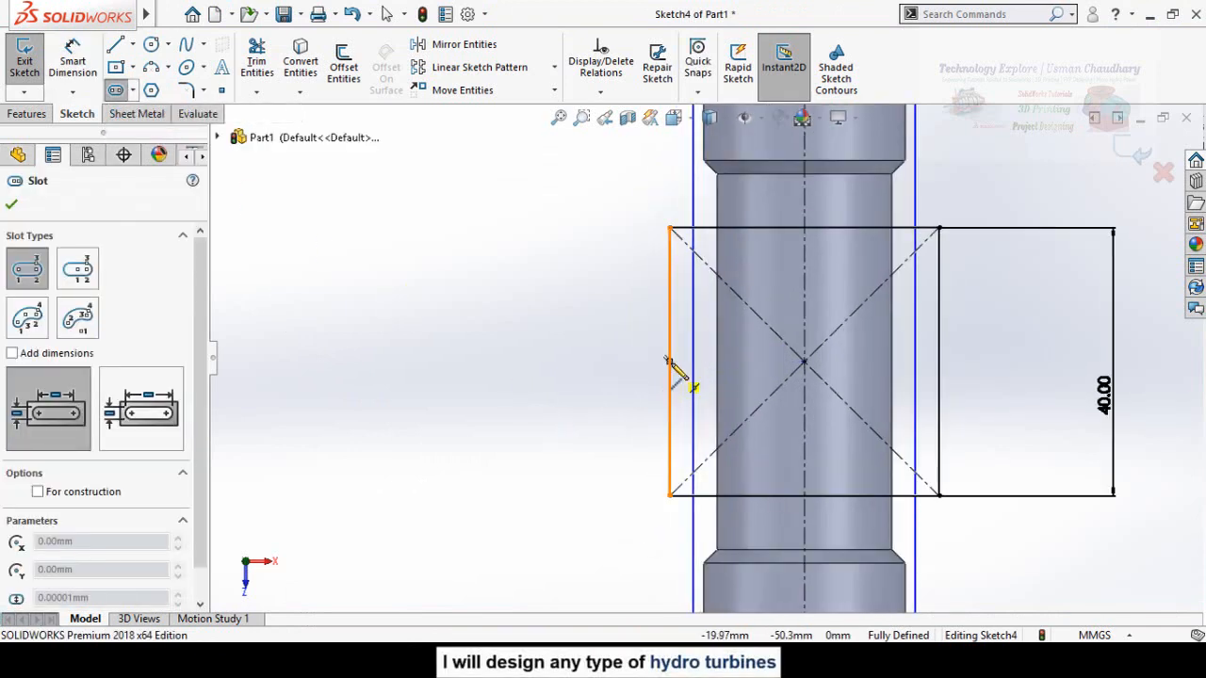
pyautogui.click(669, 361)
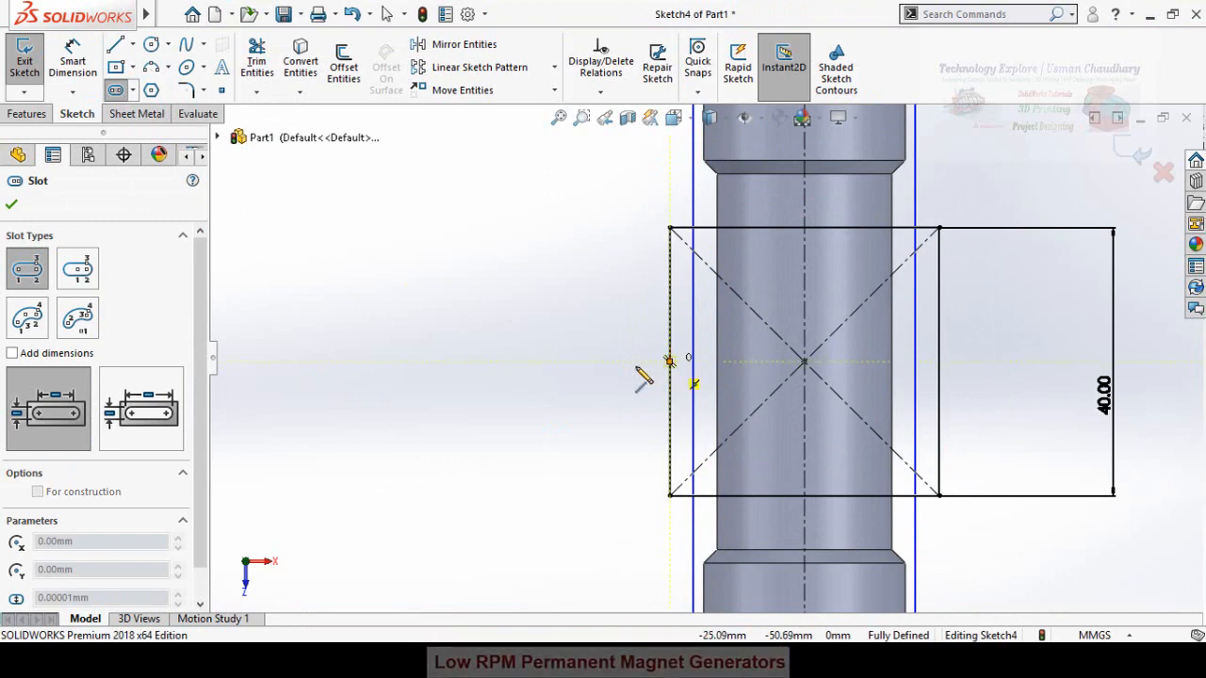
pyautogui.click(627, 362)
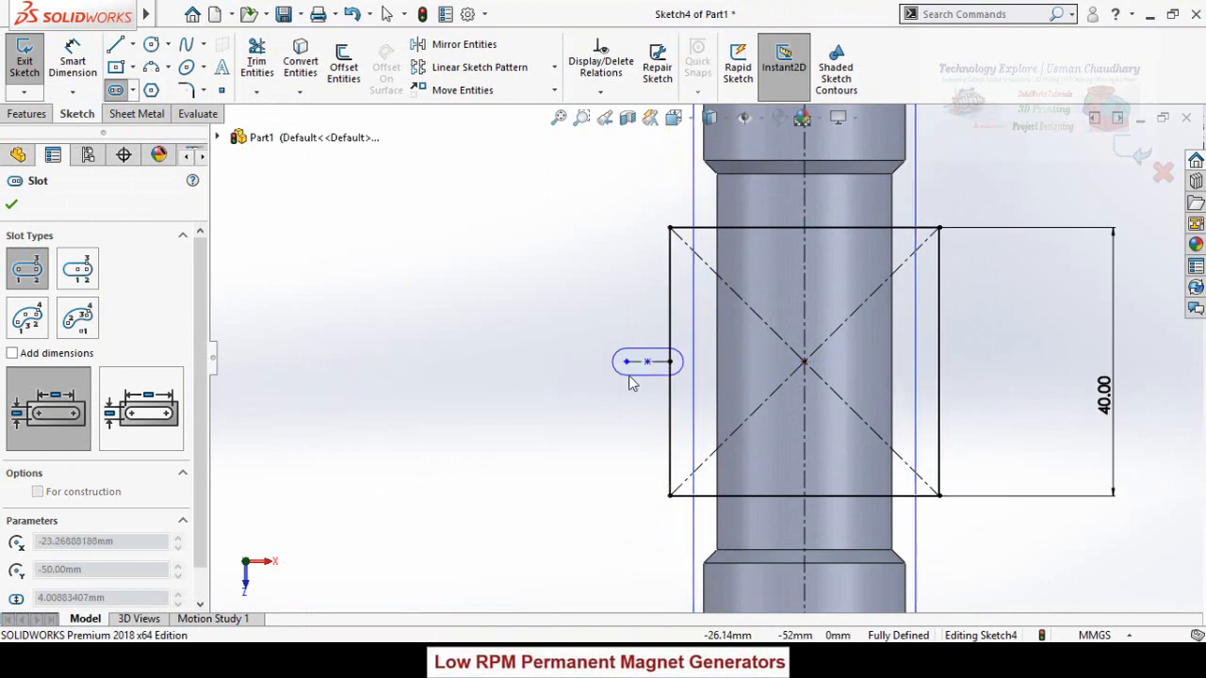
pyautogui.click(629, 374)
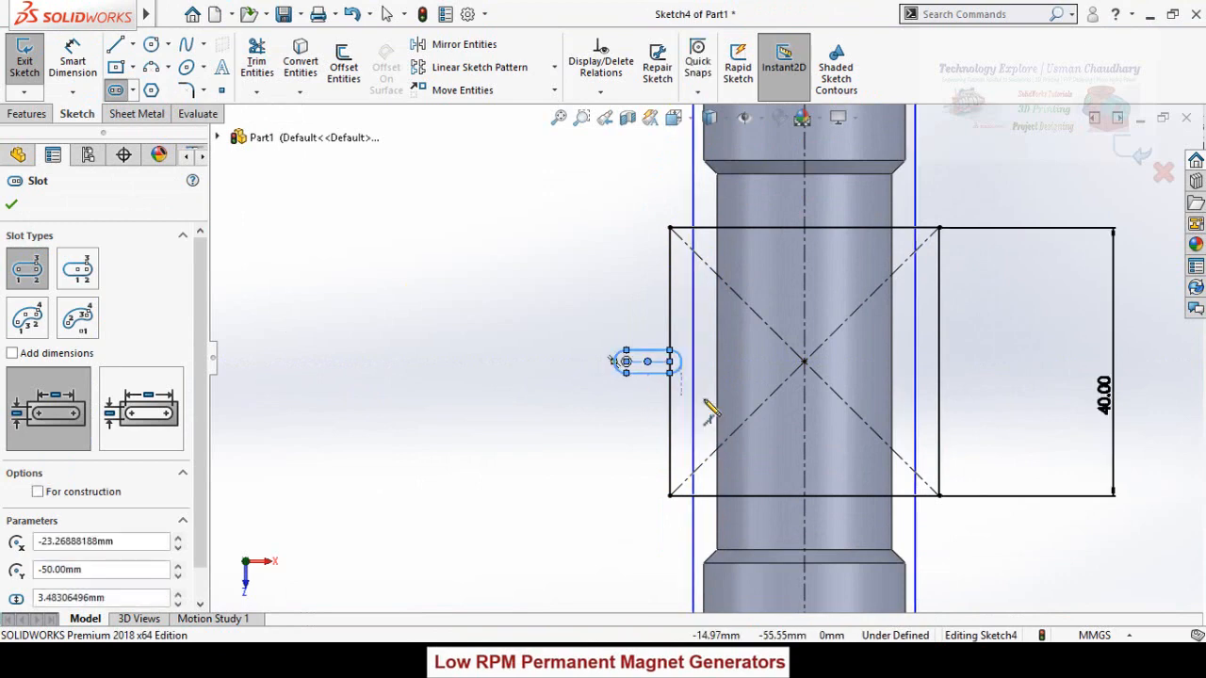
# Sketch a vertical straight slot about 4.7 mm wide, running outward from the midpoint of the square's top side.
pyautogui.scroll(1, 710, 399)
pyautogui.scroll(-2, 793, 259)
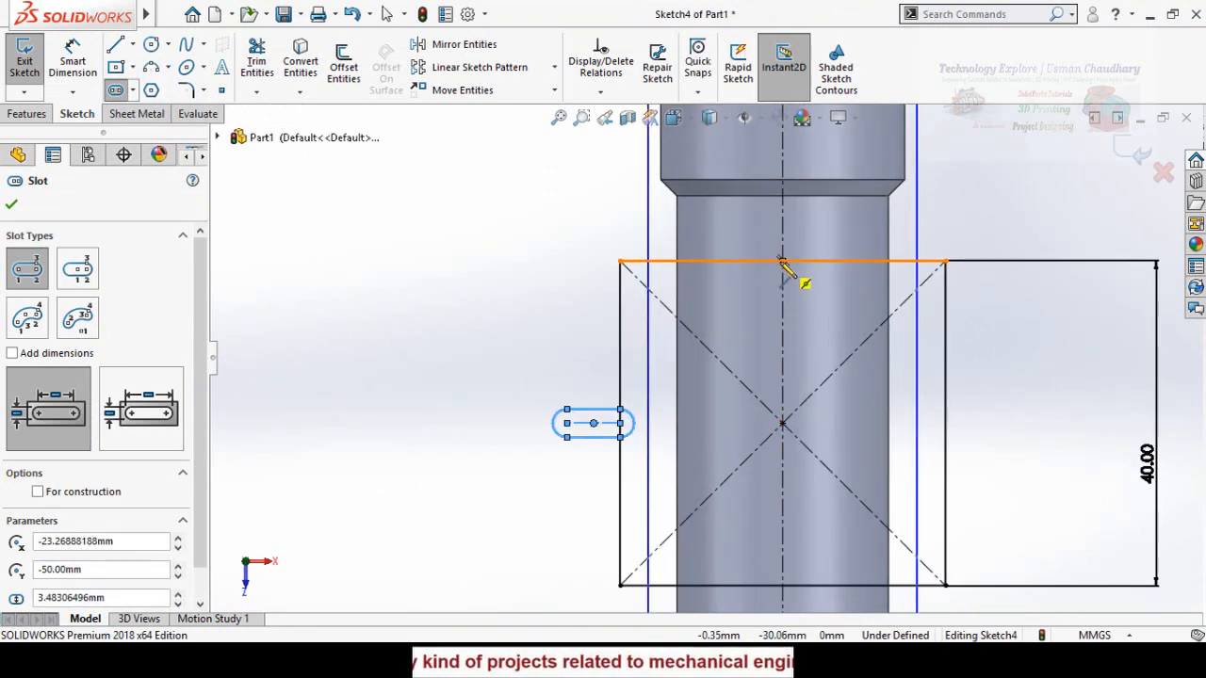
pyautogui.click(781, 259)
pyautogui.click(783, 233)
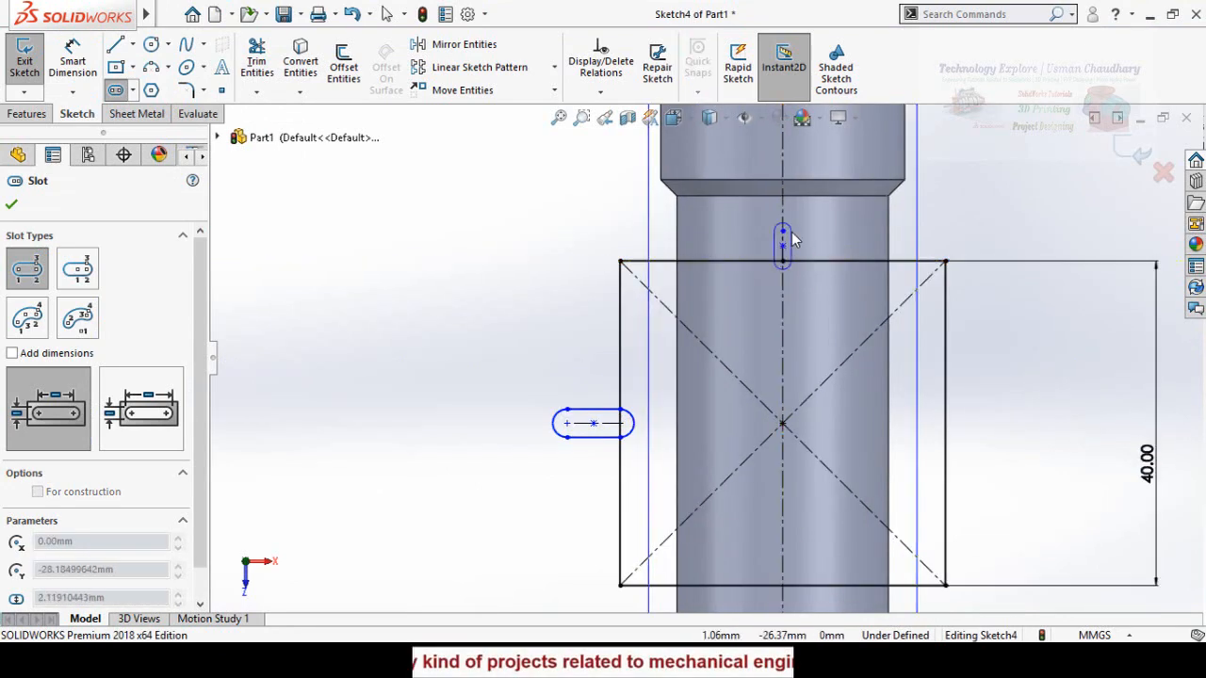
pyautogui.click(801, 233)
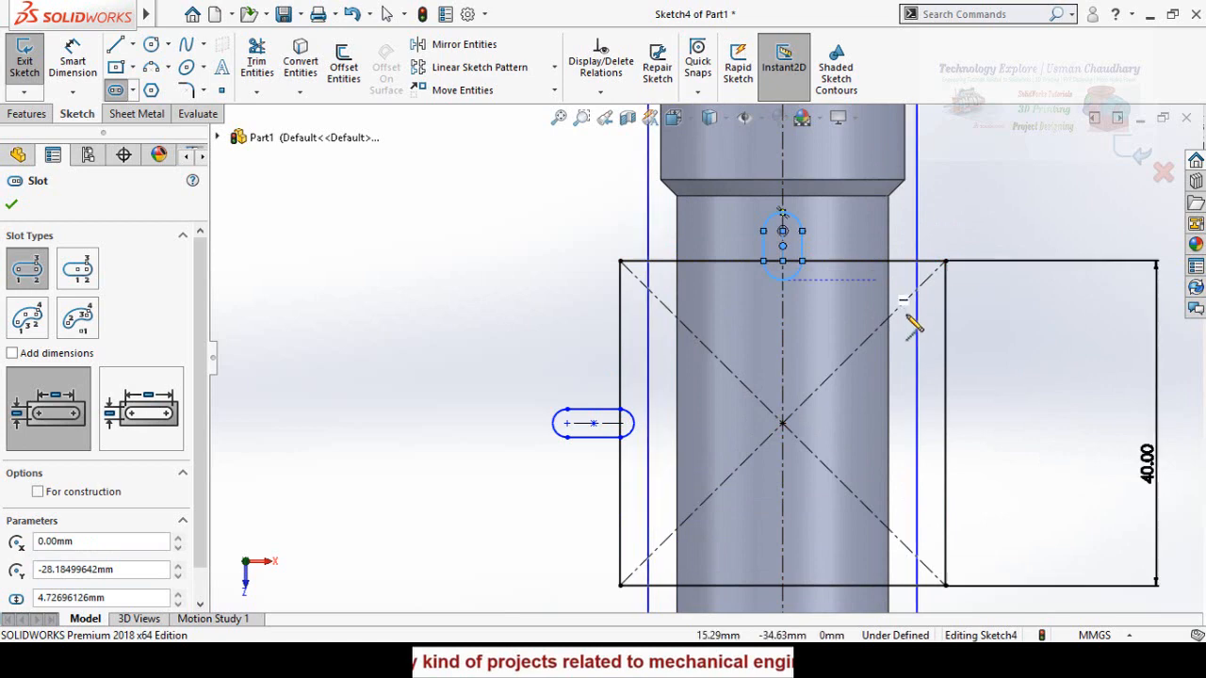
# Sketch a horizontal straight slot about 2.7 mm wide, running outward from the midpoint of the square's right side.
pyautogui.click(945, 423)
pyautogui.click(985, 422)
pyautogui.click(983, 434)
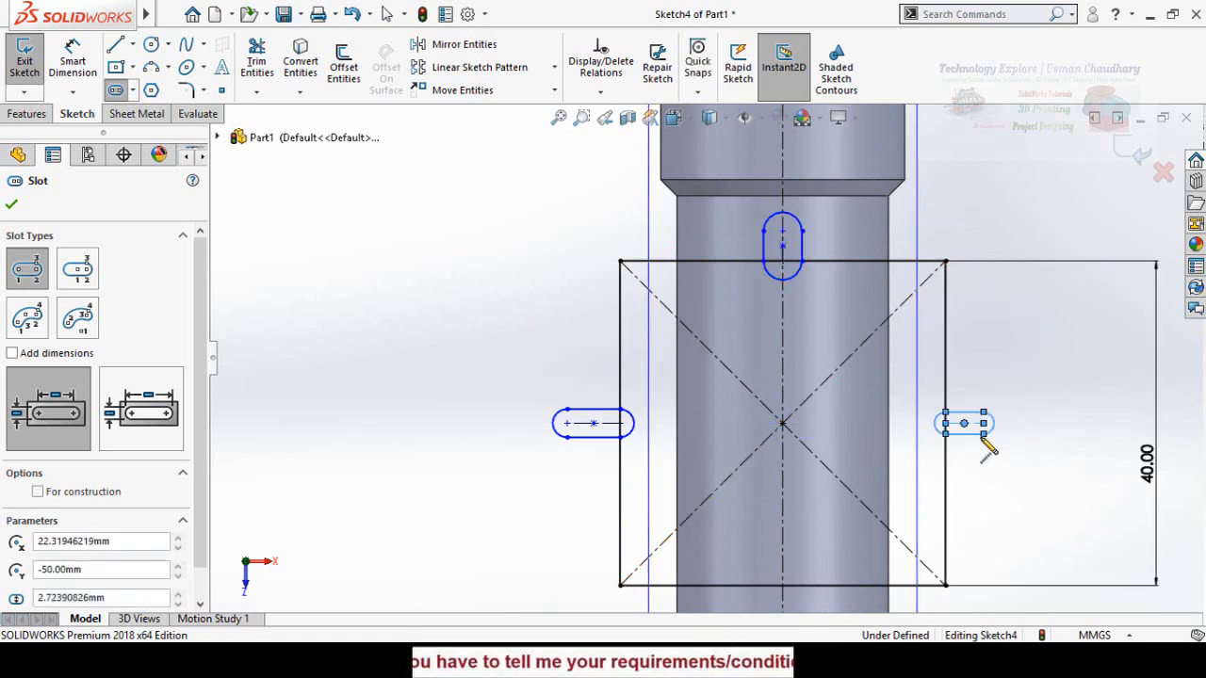
# Sketch a vertical straight slot about 3.5 mm wide, running outward from the midpoint of the square's bottom side.
pyautogui.scroll(1, 744, 500)
pyautogui.scroll(-2, 751, 513)
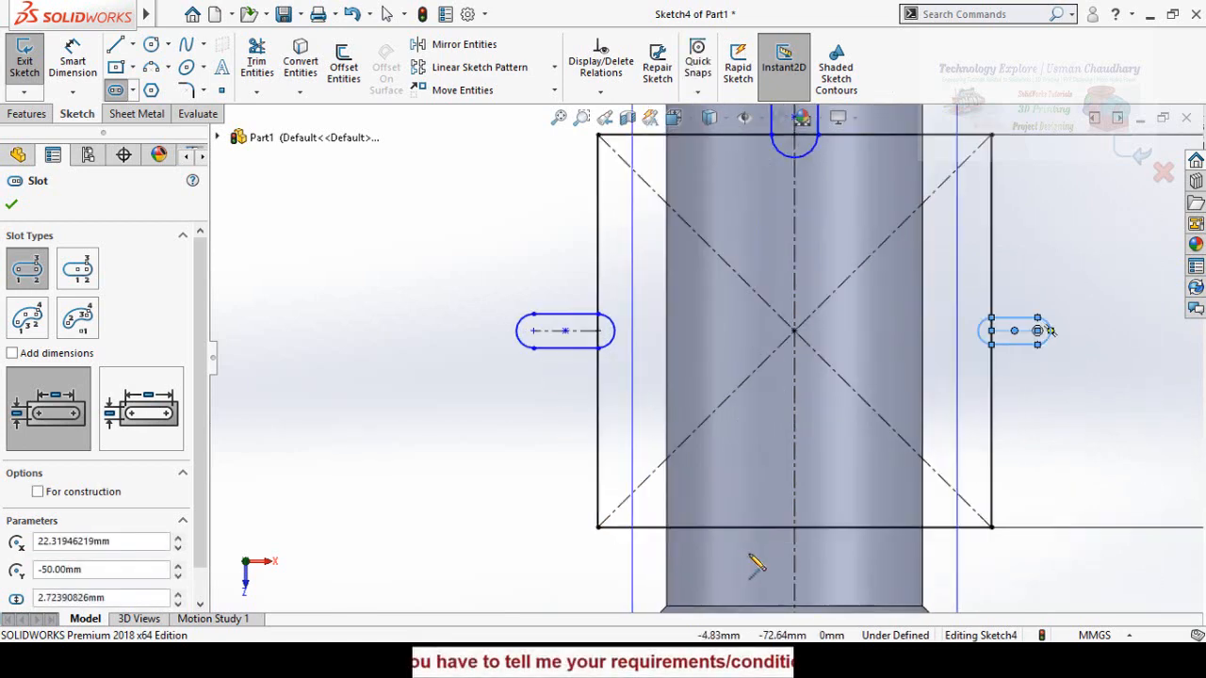
pyautogui.click(794, 527)
pyautogui.click(808, 548)
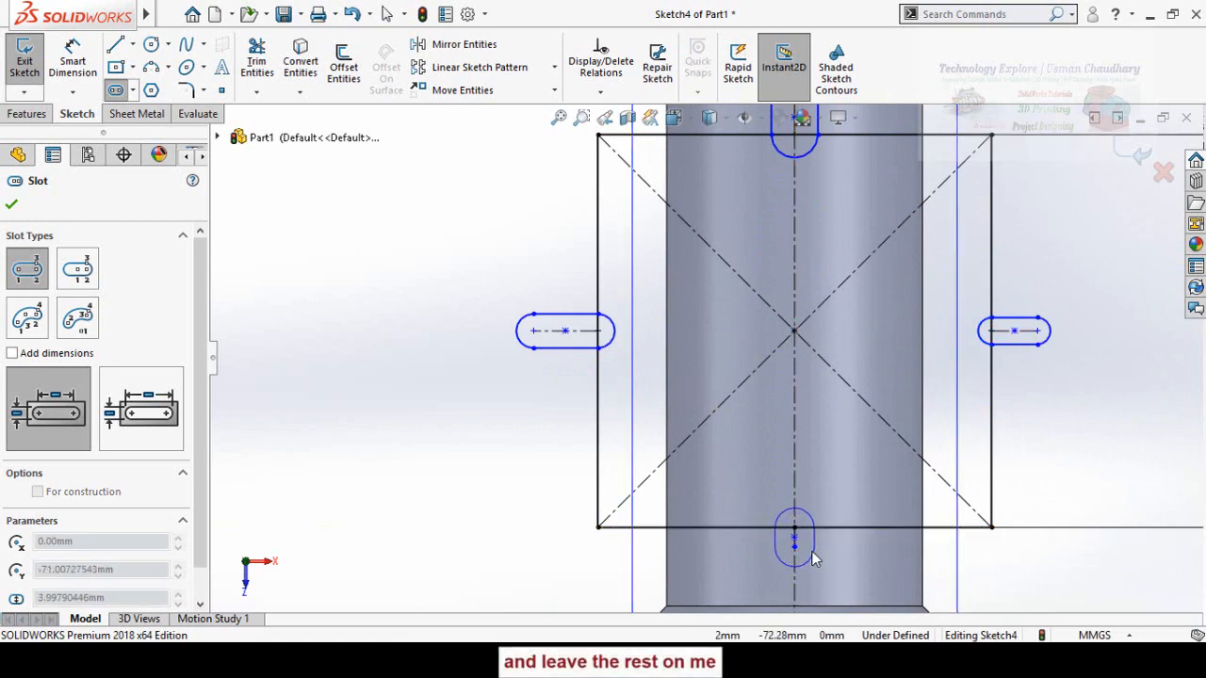
pyautogui.click(811, 551)
pyautogui.scroll(2, 571, 458)
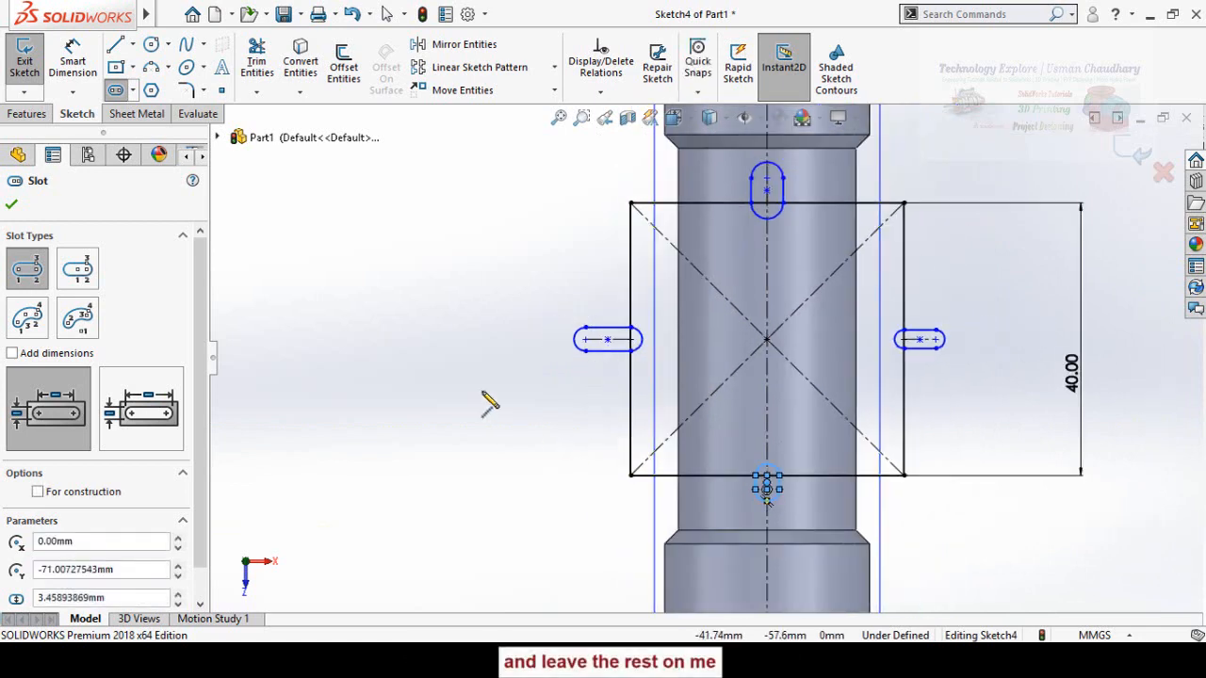
pyautogui.press('Escape')
# Make the four slots on the sides of the square equal in size.
pyautogui.scroll(1, 577, 374)
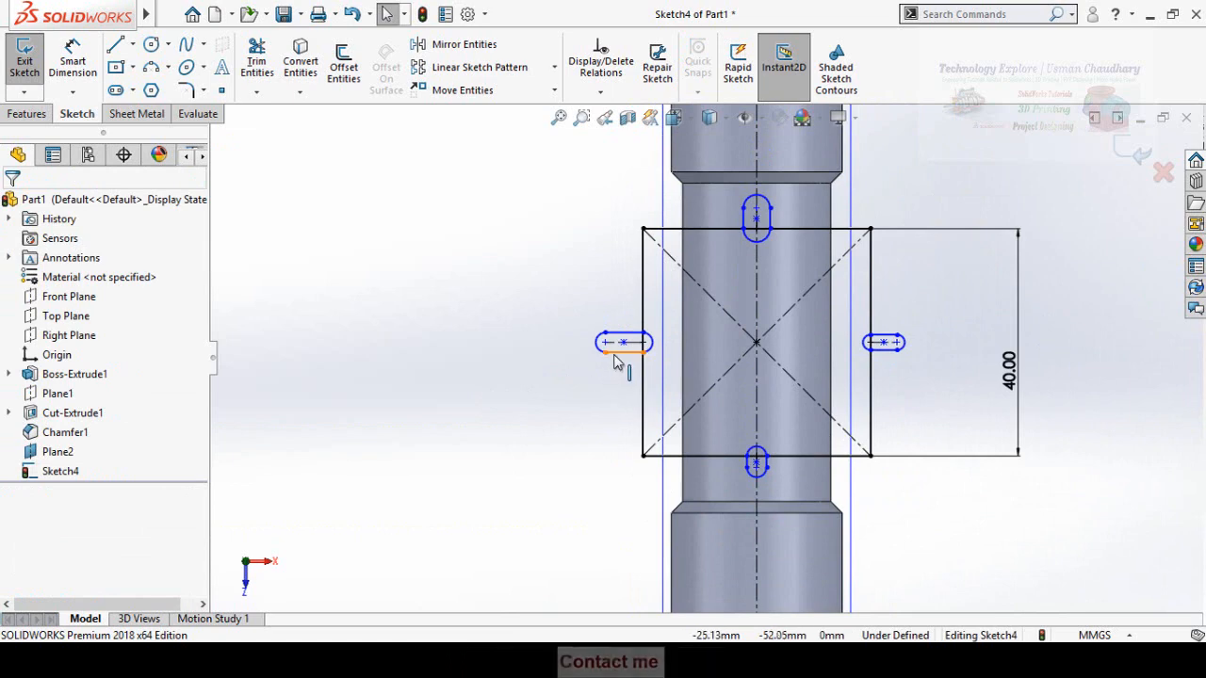
pyautogui.click(614, 354)
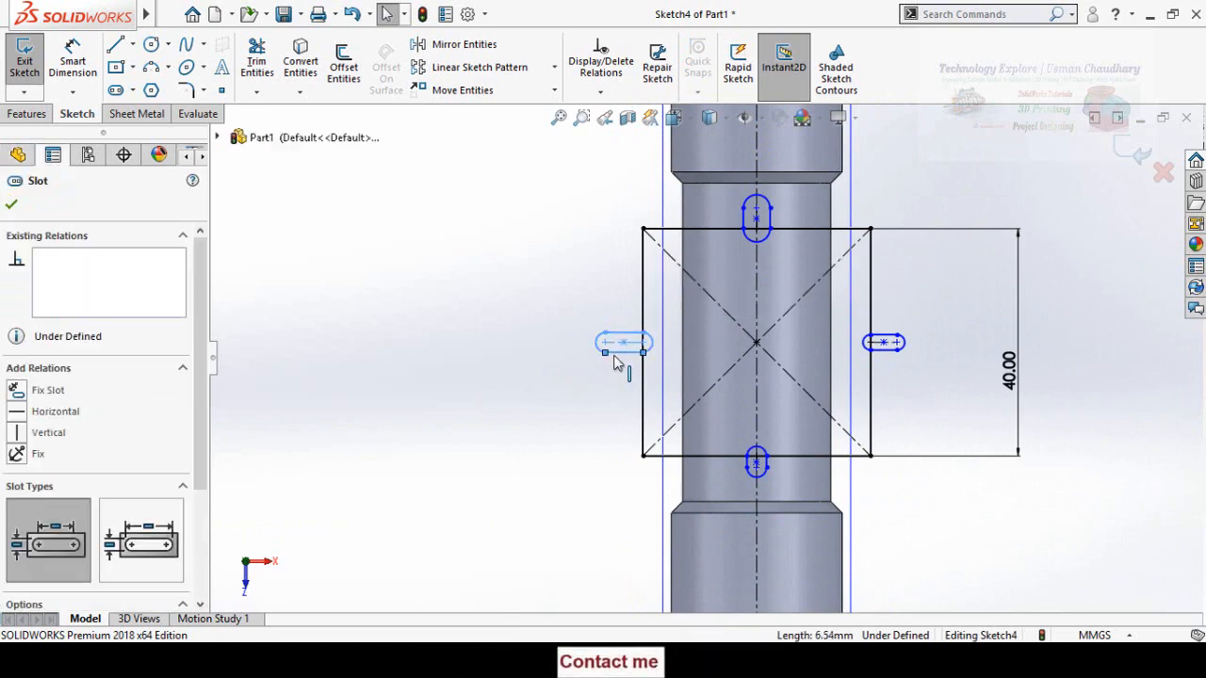
pyautogui.keyDown('ctrl'); pyautogui.click(742, 224); pyautogui.keyUp('ctrl')
pyautogui.keyDown('ctrl'); pyautogui.click(891, 342); pyautogui.keyUp('ctrl')
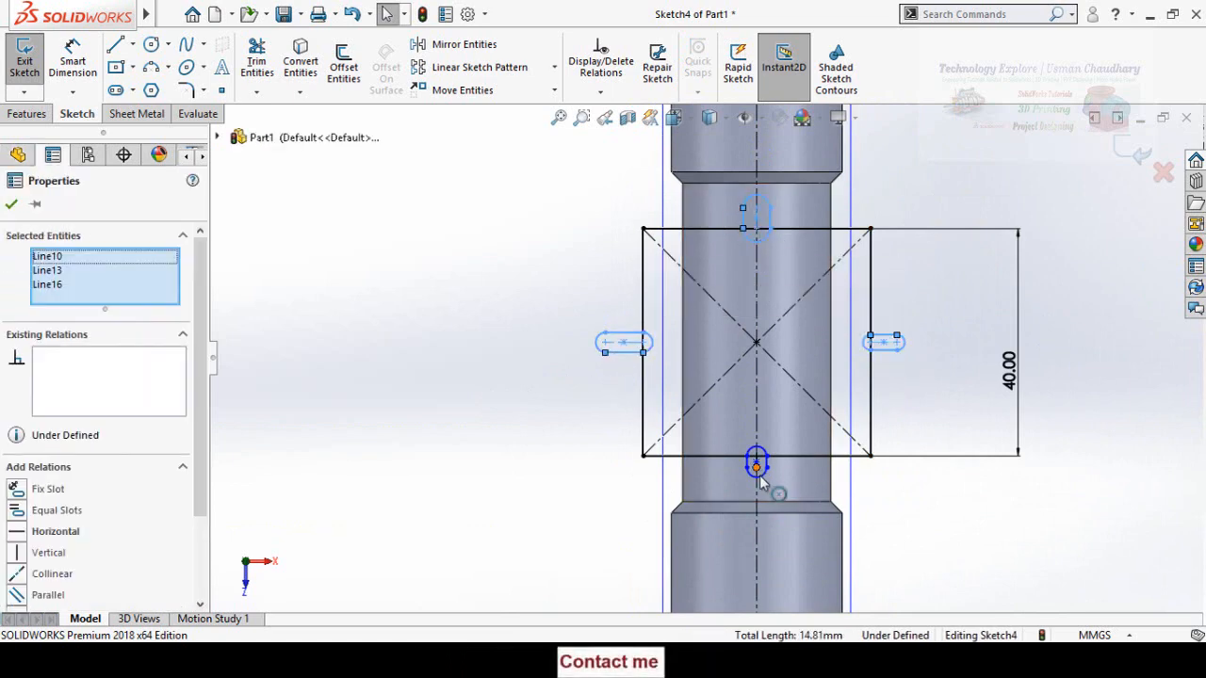
pyautogui.keyDown('ctrl'); pyautogui.click(759, 477); pyautogui.keyUp('ctrl')
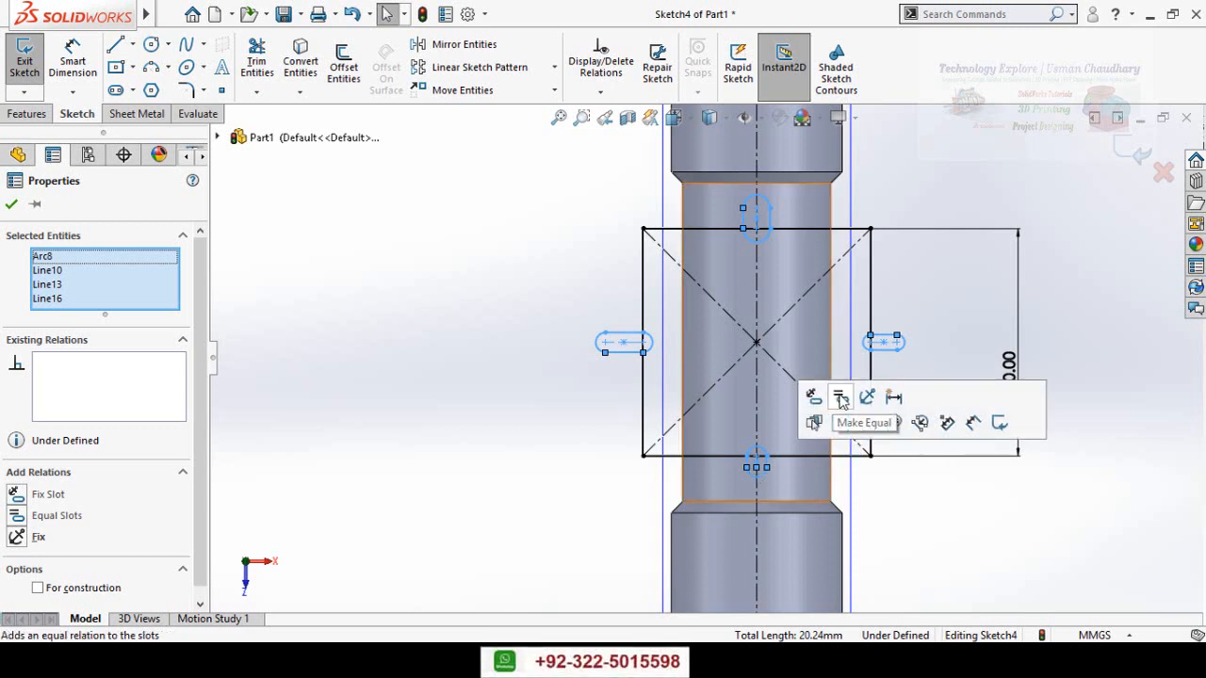
pyautogui.click(841, 400)
pyautogui.click(520, 485)
# Dimension the left slot's width between its two straight edges and set it to 5 mm.
pyautogui.moveTo(527, 425); pyautogui.dragTo(542, 337, button='right')
pyautogui.click(624, 332)
pyautogui.click(623, 352)
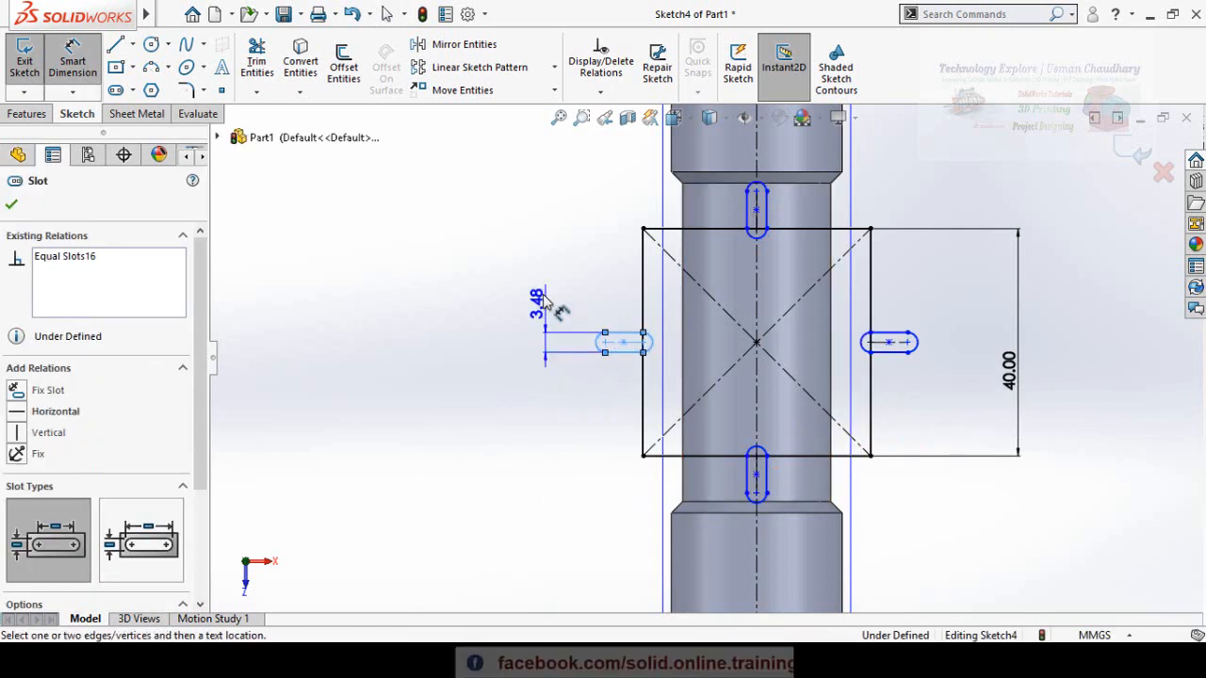
pyautogui.click(548, 291)
pyautogui.write('5')
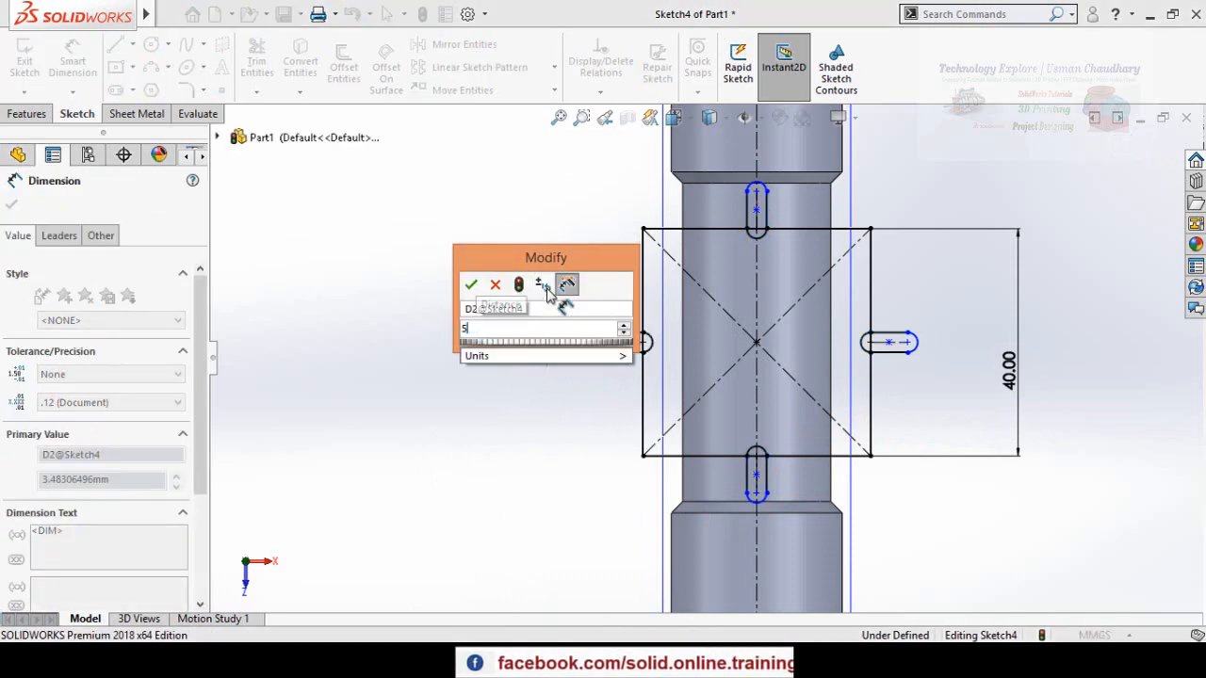
pyautogui.press('Return')
pyautogui.click(622, 424)
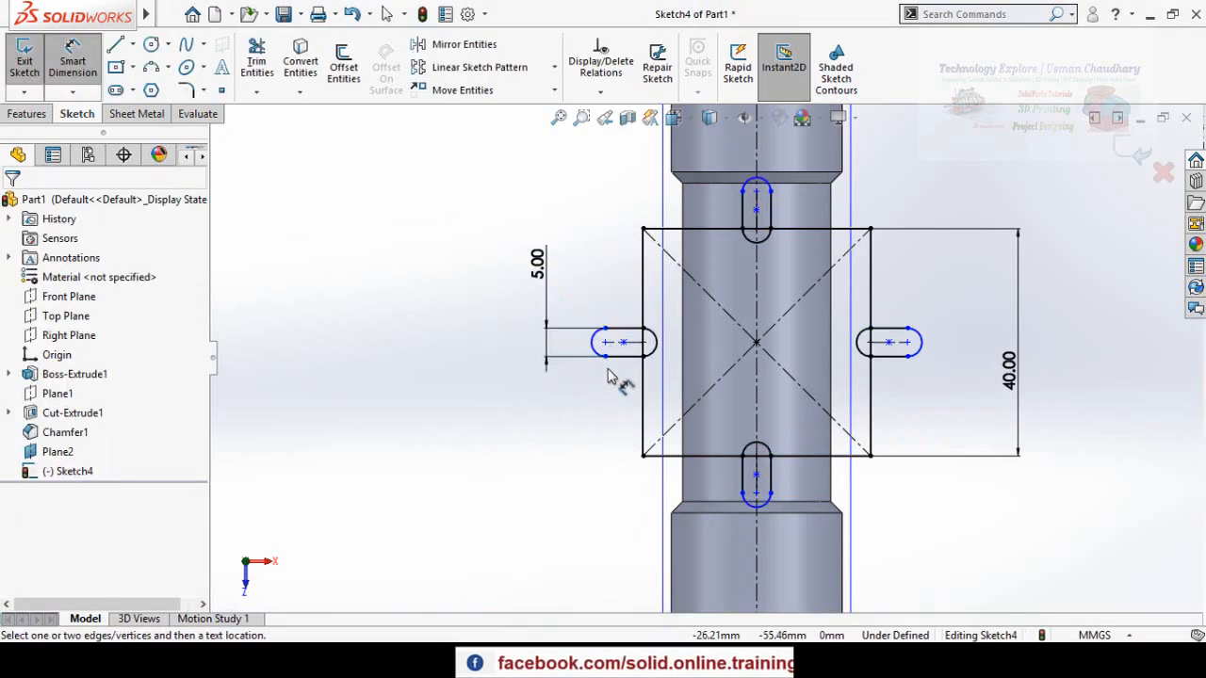
# Dimension the left slot's centre-to-centre length and set it to 3 mm.
pyautogui.click(617, 349)
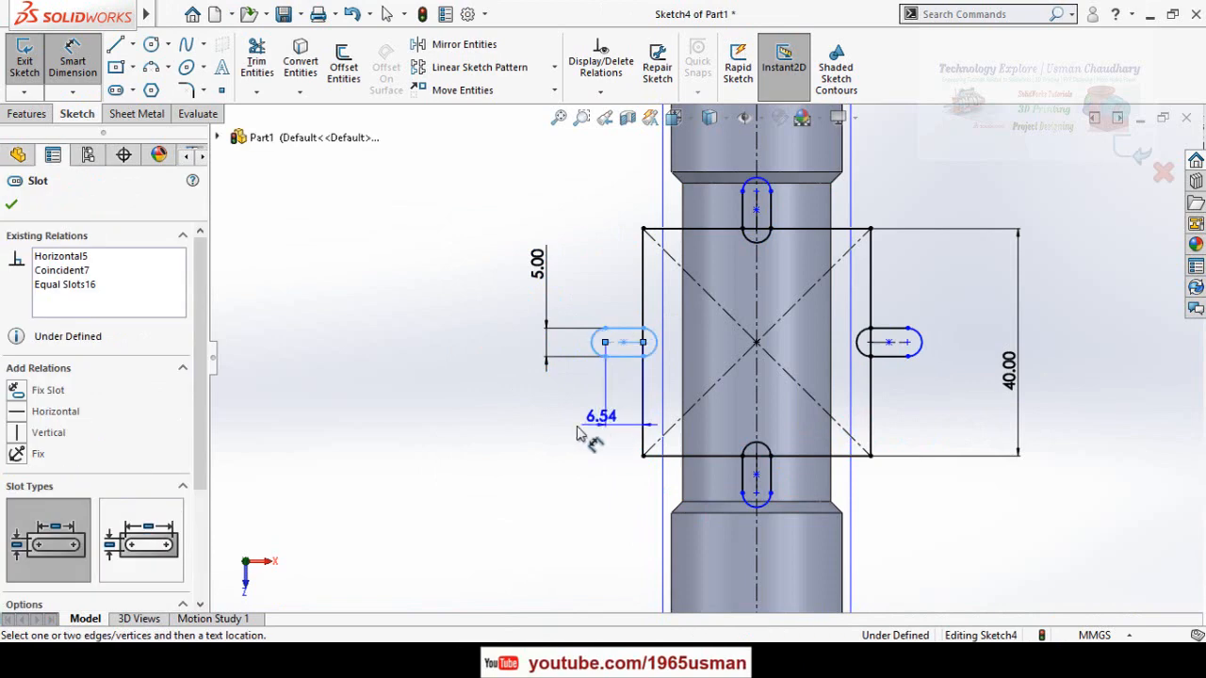
pyautogui.click(579, 430)
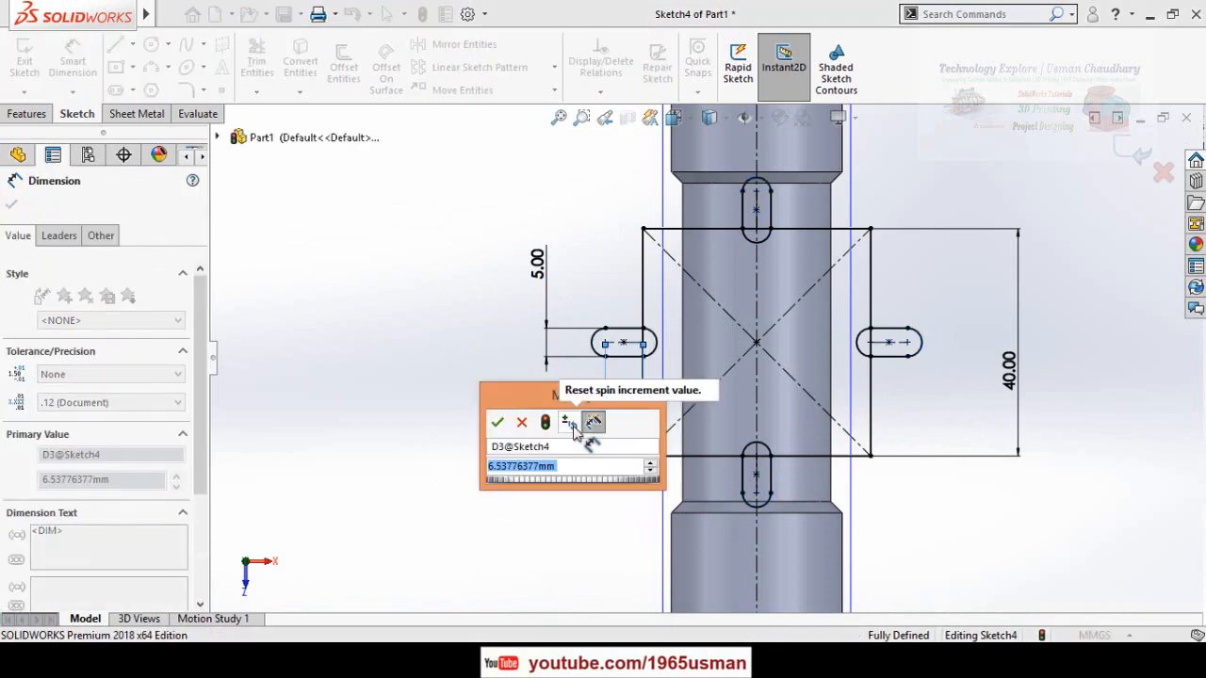
pyautogui.write('3')
pyautogui.press('Return')
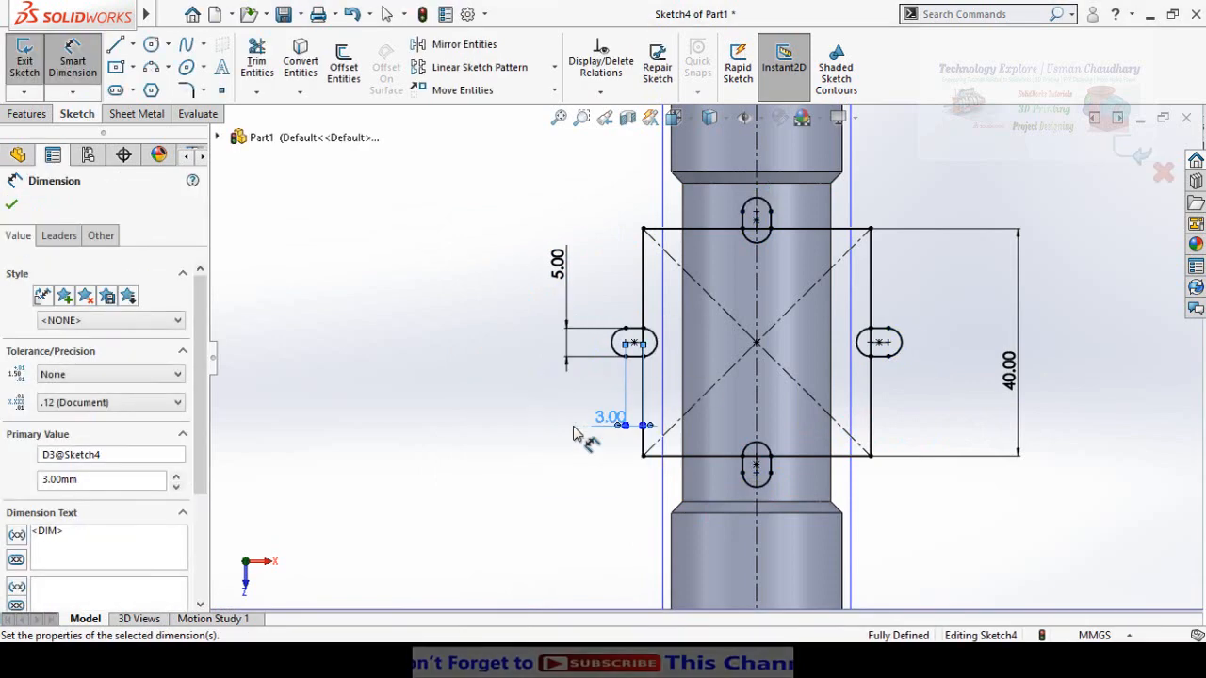
# Change the left slot's centre-to-centre length to 2 mm.
pyautogui.doubleClick(596, 420)
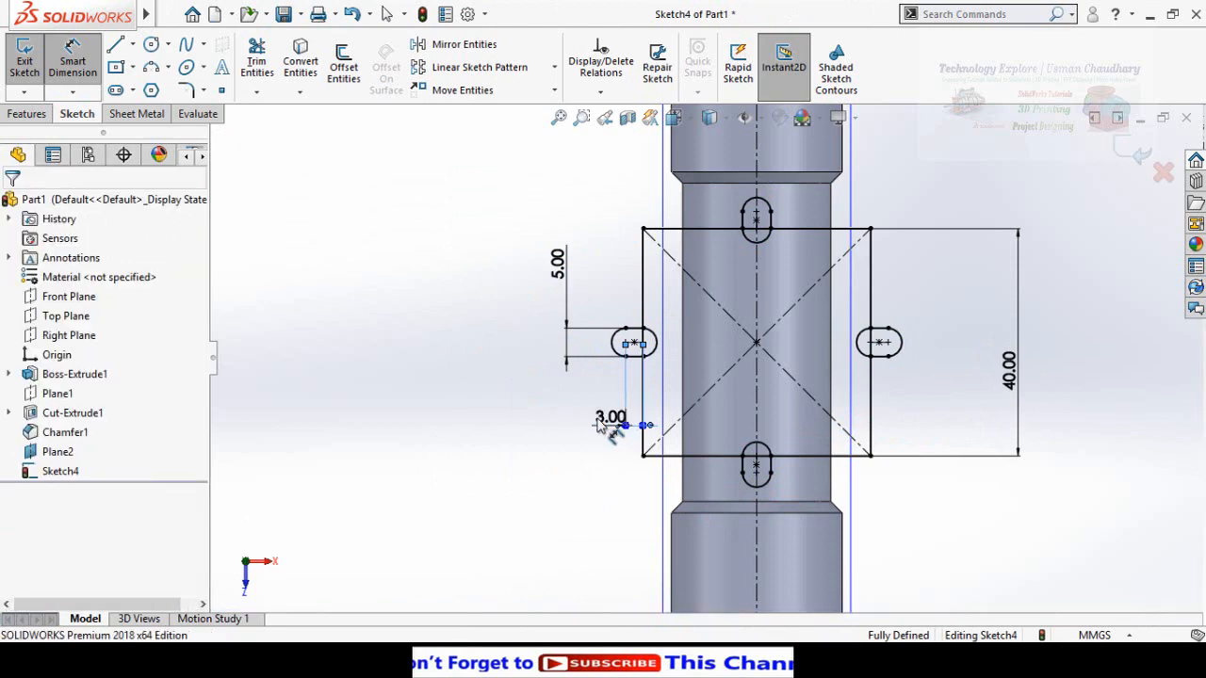
pyautogui.doubleClick(610, 420)
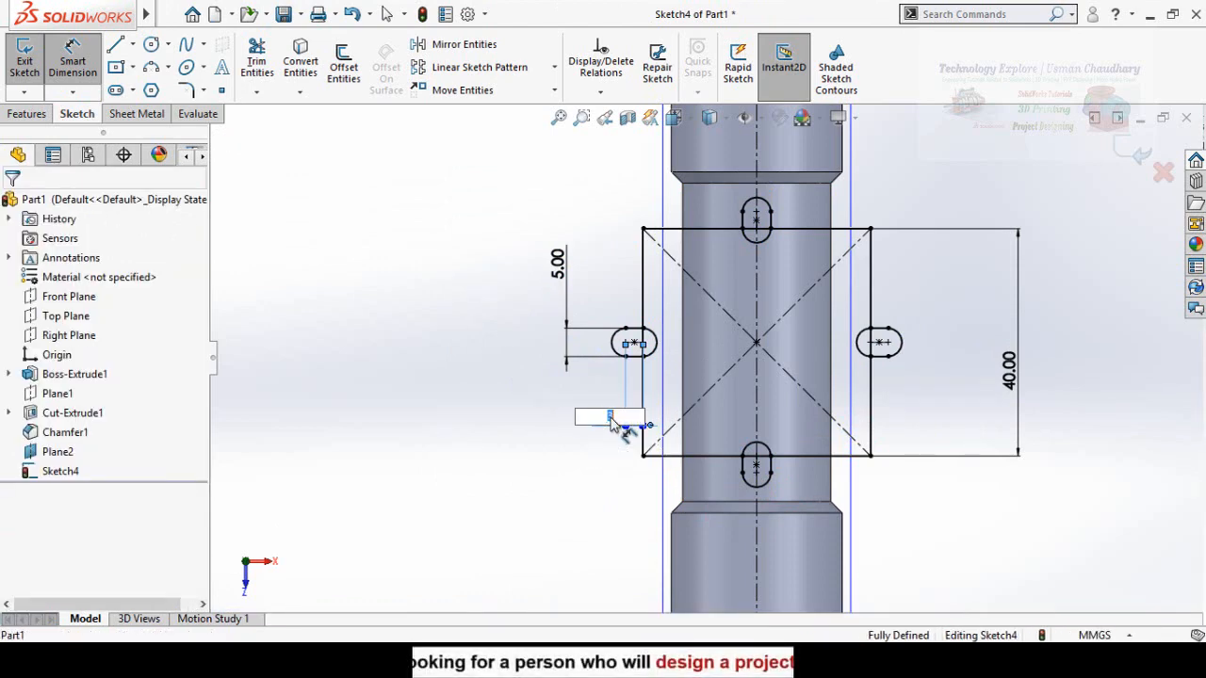
pyautogui.write('2')
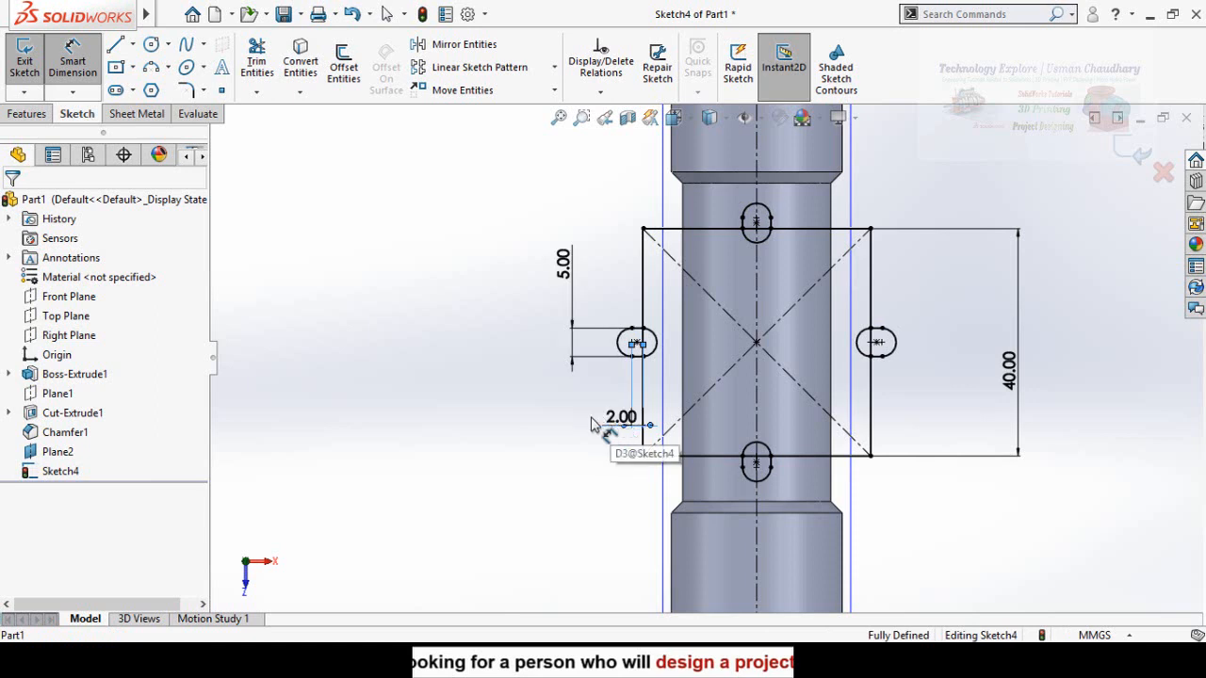
# Power-trim the left slot's inner arc and the part of the square's side inside it, accepting the loss of the slot entity.
pyautogui.click(258, 58)
pyautogui.scroll(-2, 662, 358)
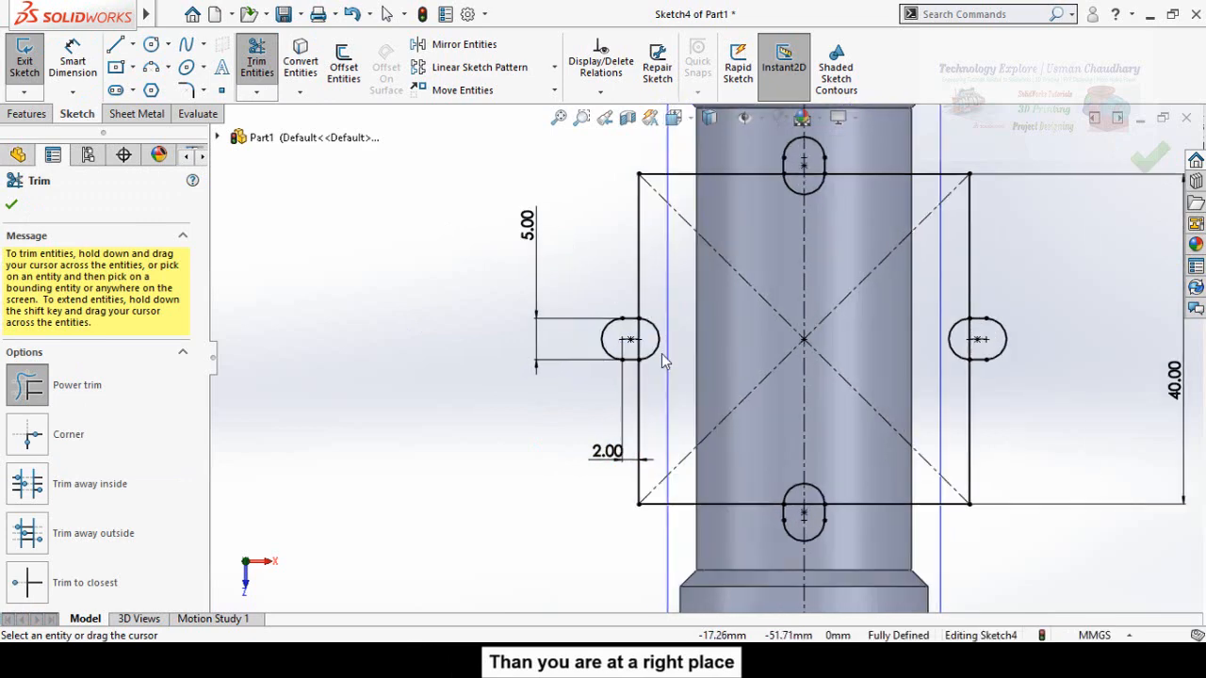
pyautogui.scroll(-2, 662, 355)
pyautogui.click(650, 329)
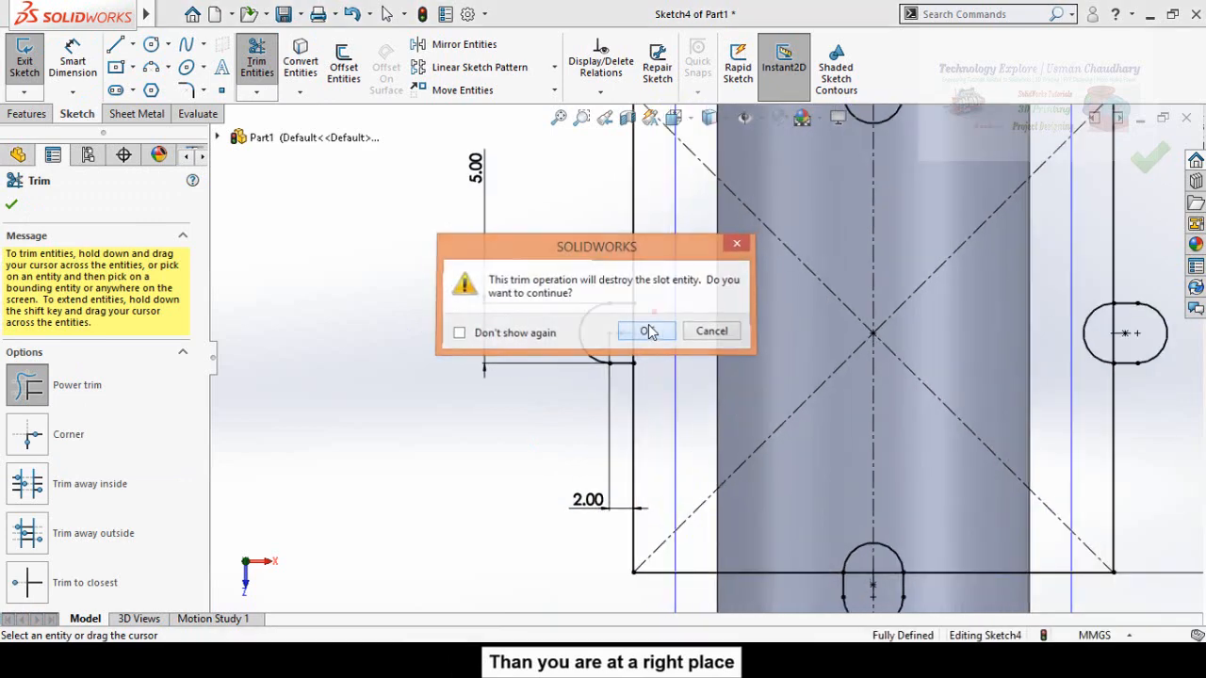
pyautogui.click(649, 331)
pyautogui.scroll(-3, 675, 304)
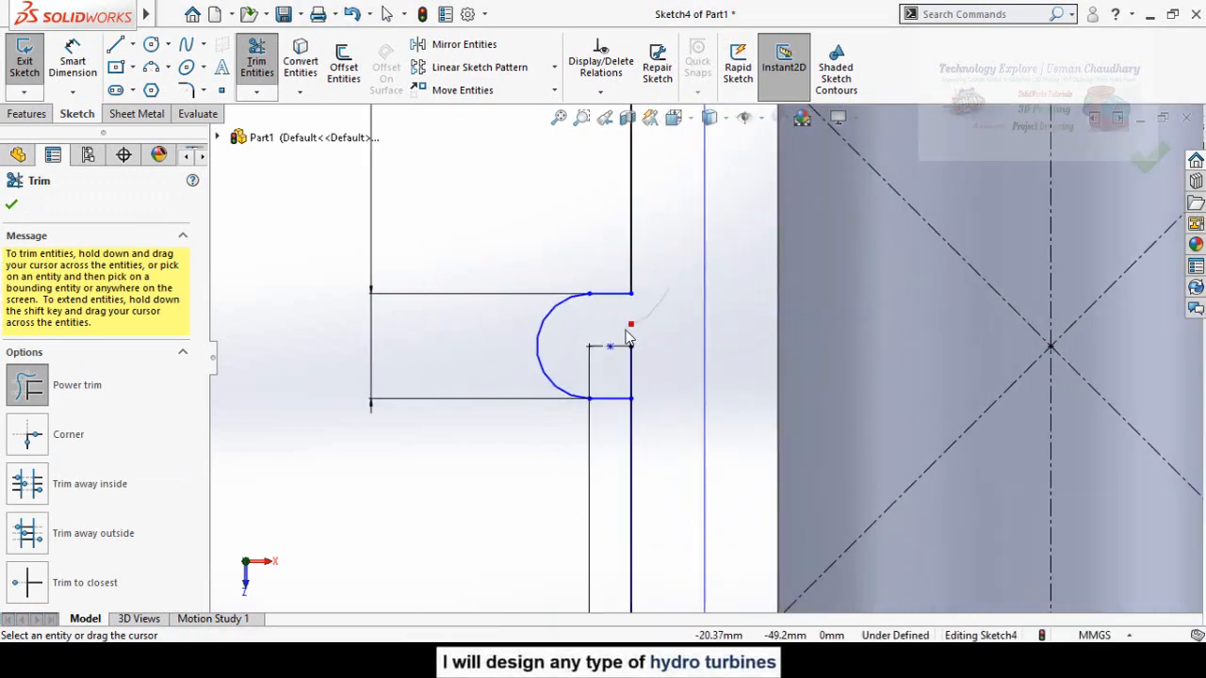
# Trim the top slot's inner arc and the part of the square's side inside it.
pyautogui.scroll(4, 651, 343)
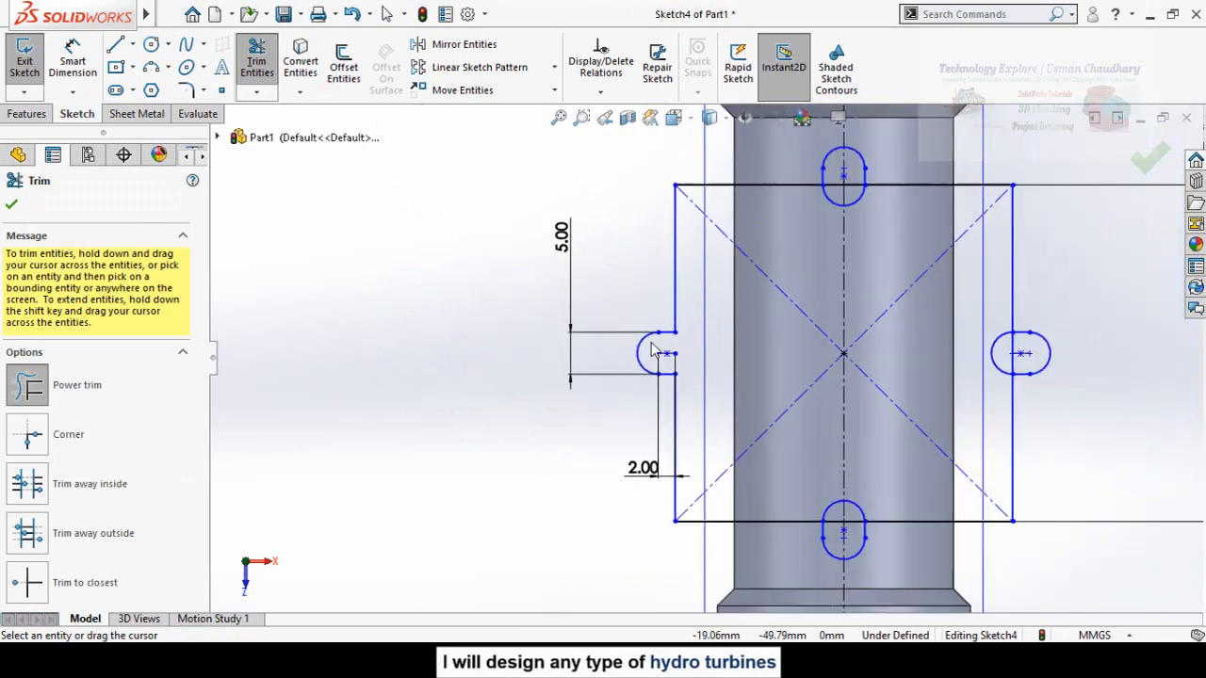
pyautogui.scroll(-3, 757, 371)
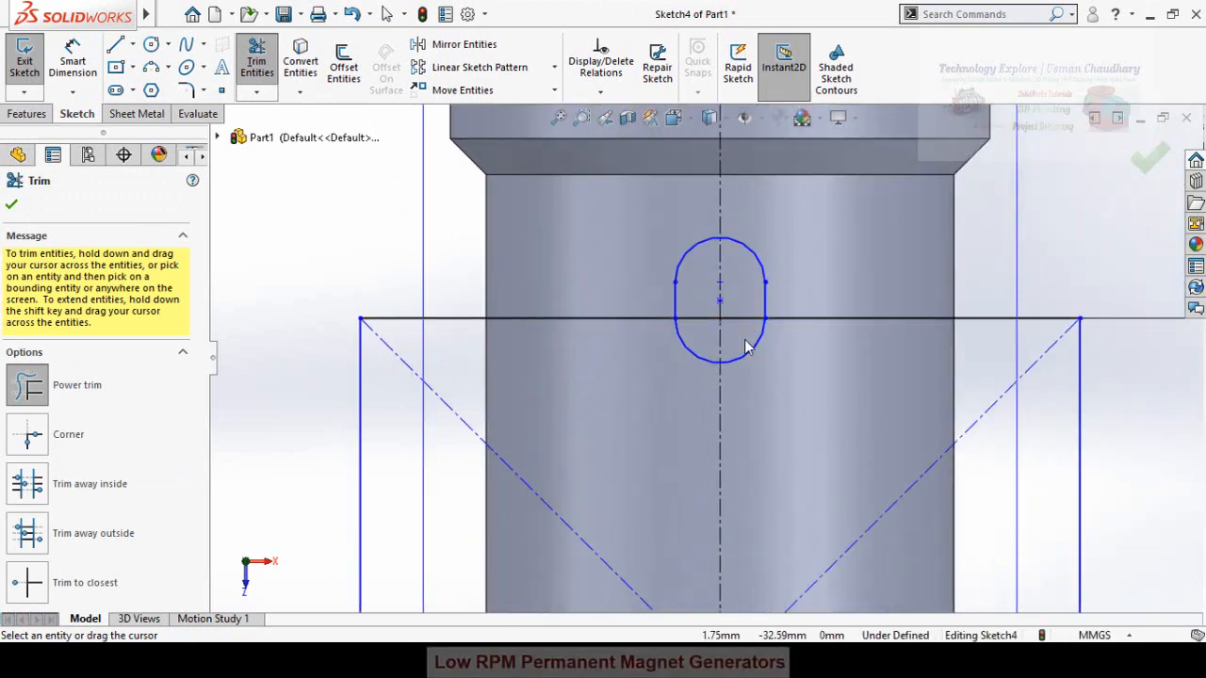
pyautogui.click(759, 349)
pyautogui.click(656, 329)
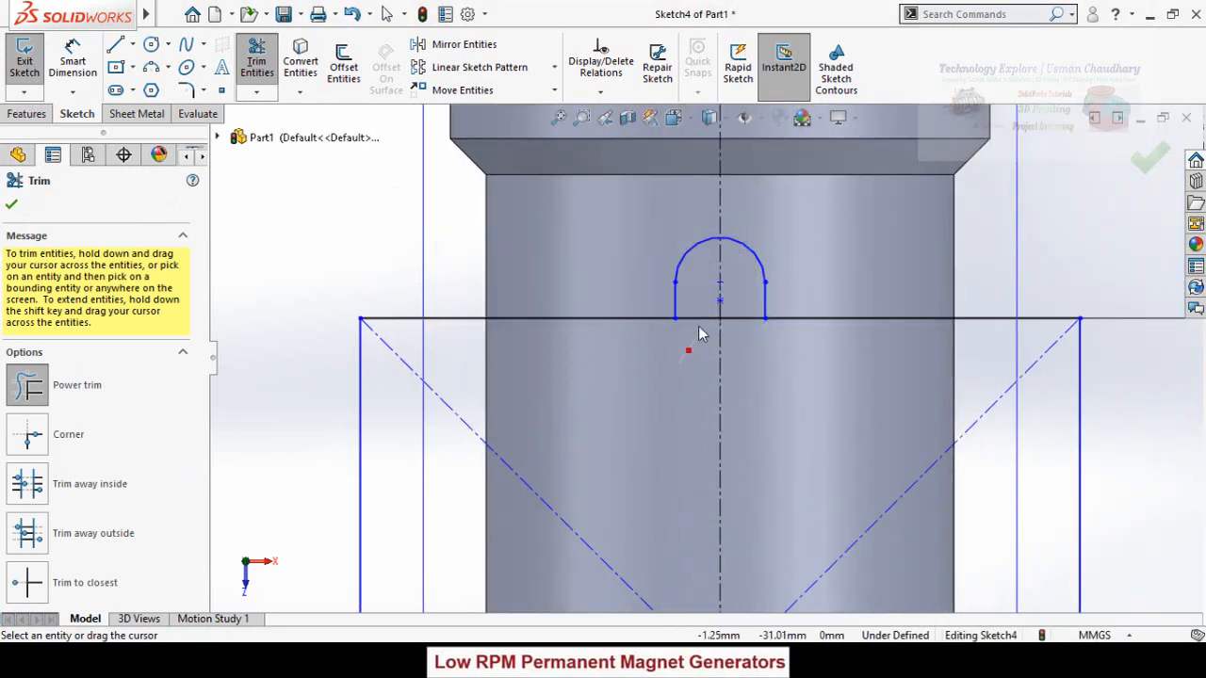
# Trim the right slot's inner arc and the part of the square's side inside it, accepting the loss of the slot entity.
pyautogui.scroll(3, 753, 394)
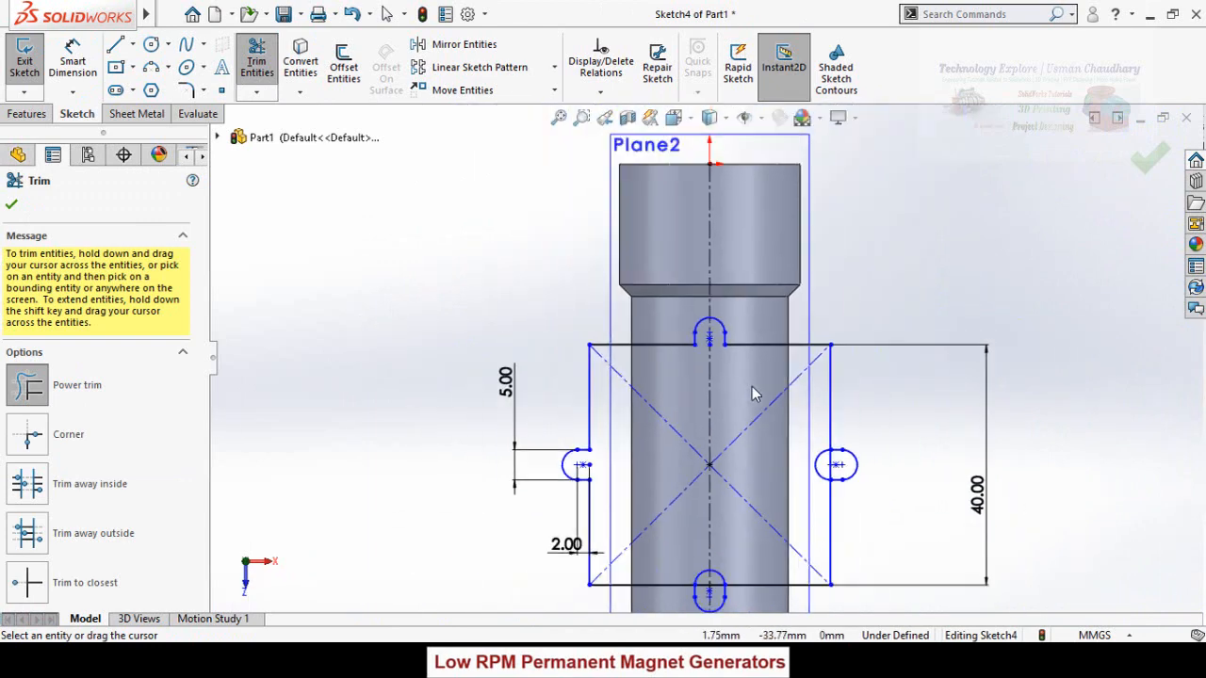
pyautogui.scroll(-4, 781, 444)
pyautogui.click(864, 435)
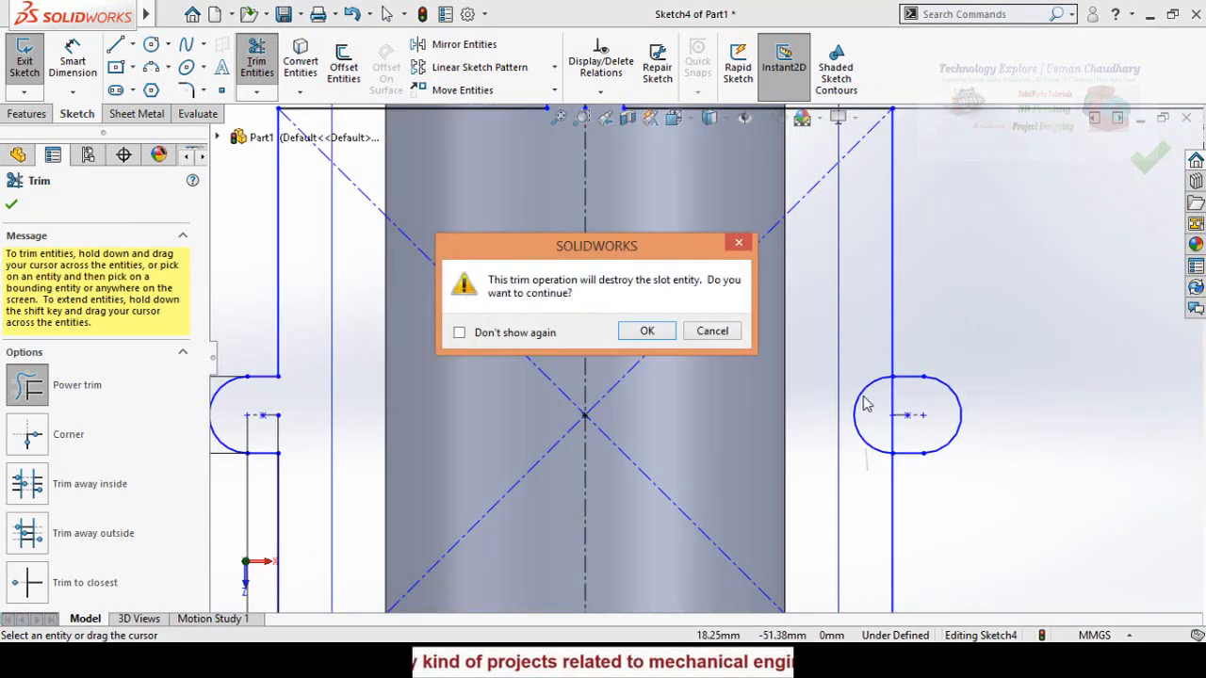
pyautogui.click(648, 331)
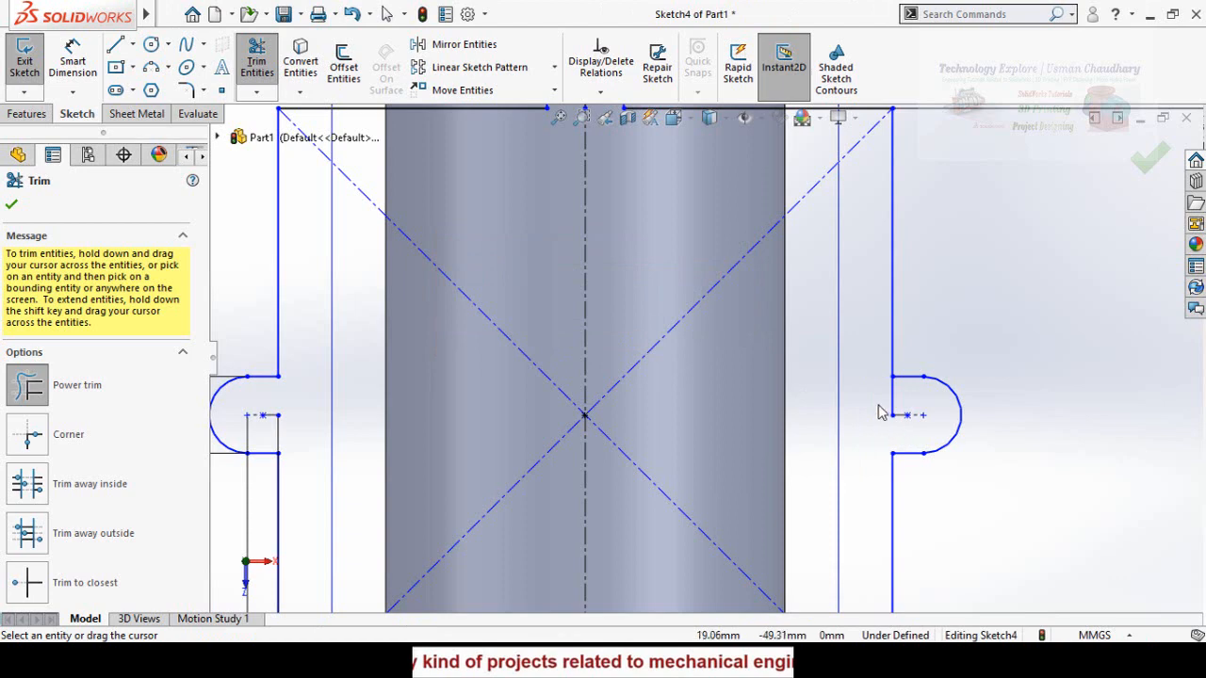
# Trim the bottom slot's inner arc and the part of the square's side inside it, completing the outline with four rounded lugs.
pyautogui.scroll(3, 903, 405)
pyautogui.scroll(-4, 685, 436)
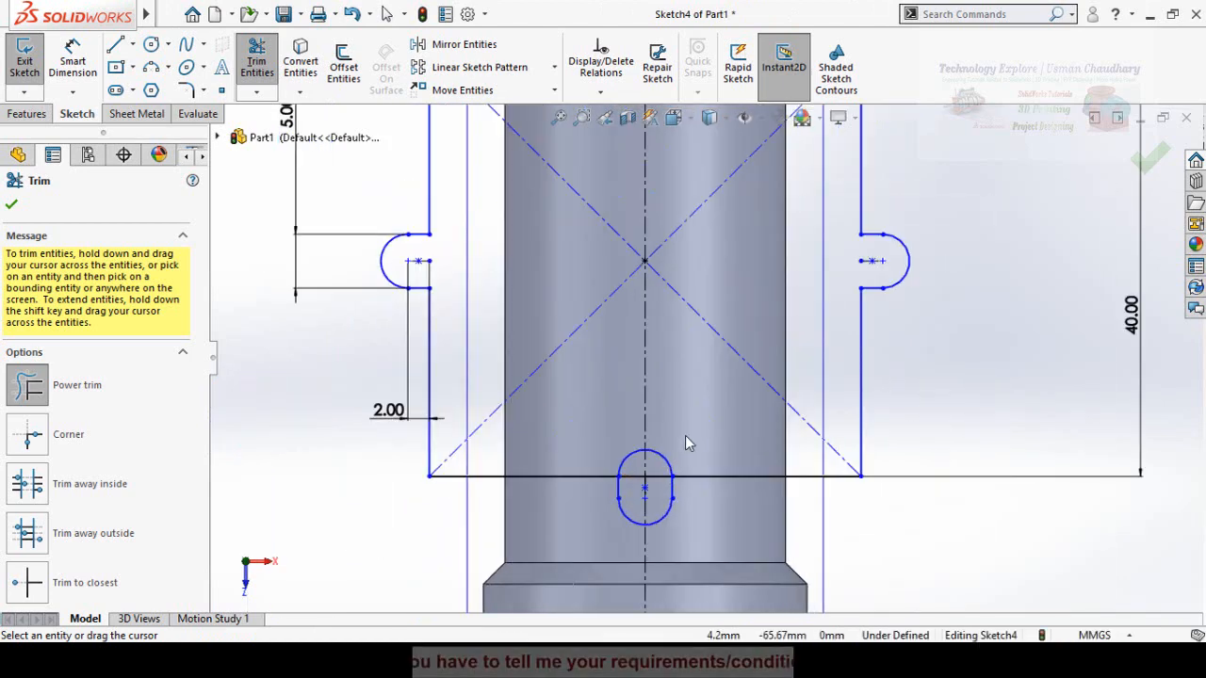
pyautogui.click(659, 473)
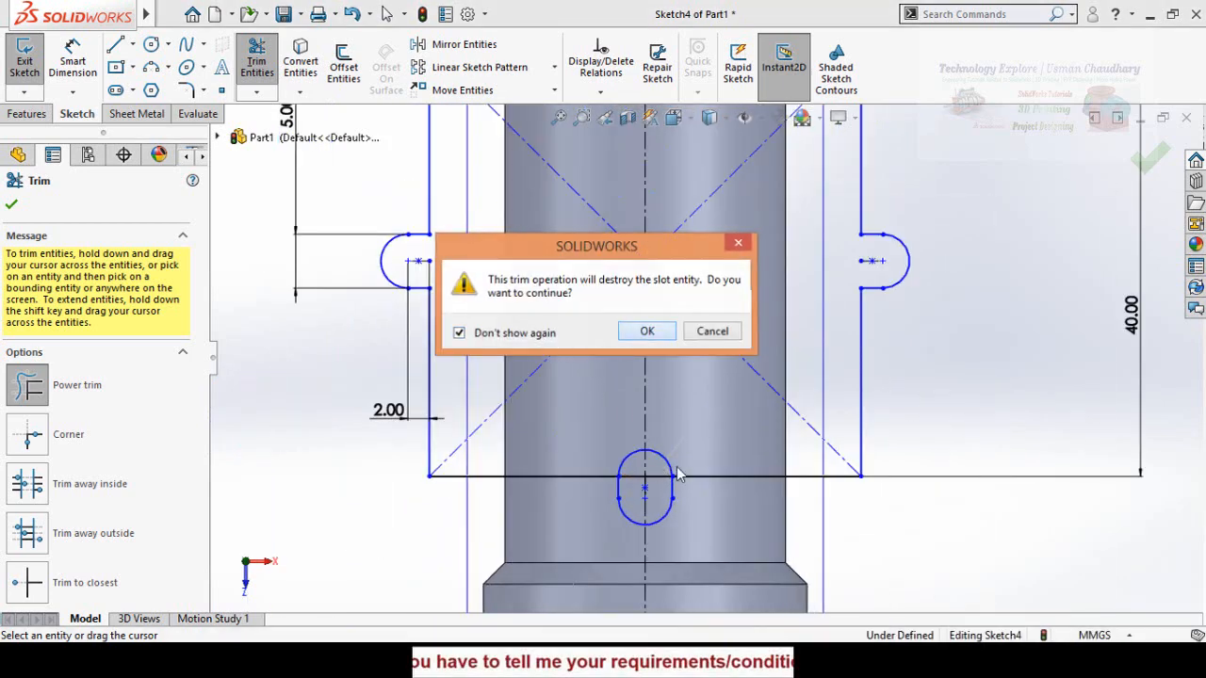
pyautogui.click(644, 334)
pyautogui.scroll(-2, 645, 499)
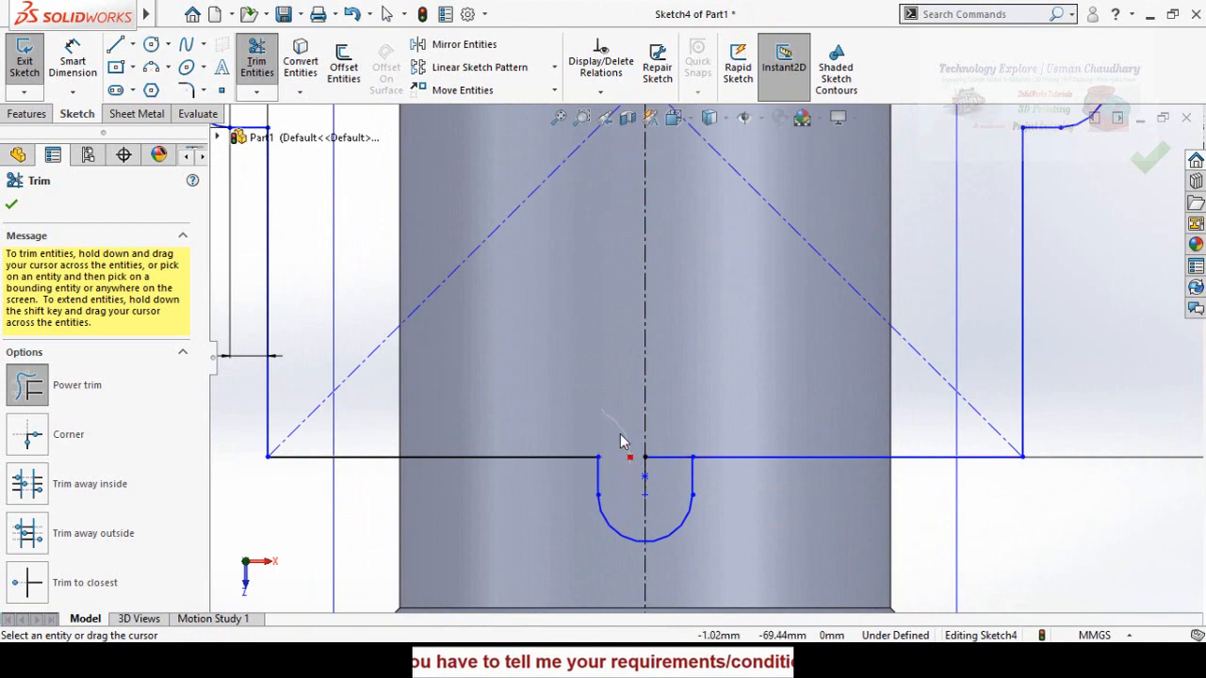
pyautogui.moveTo(668, 425); pyautogui.dragTo(672, 482)
pyautogui.scroll(3, 711, 405)
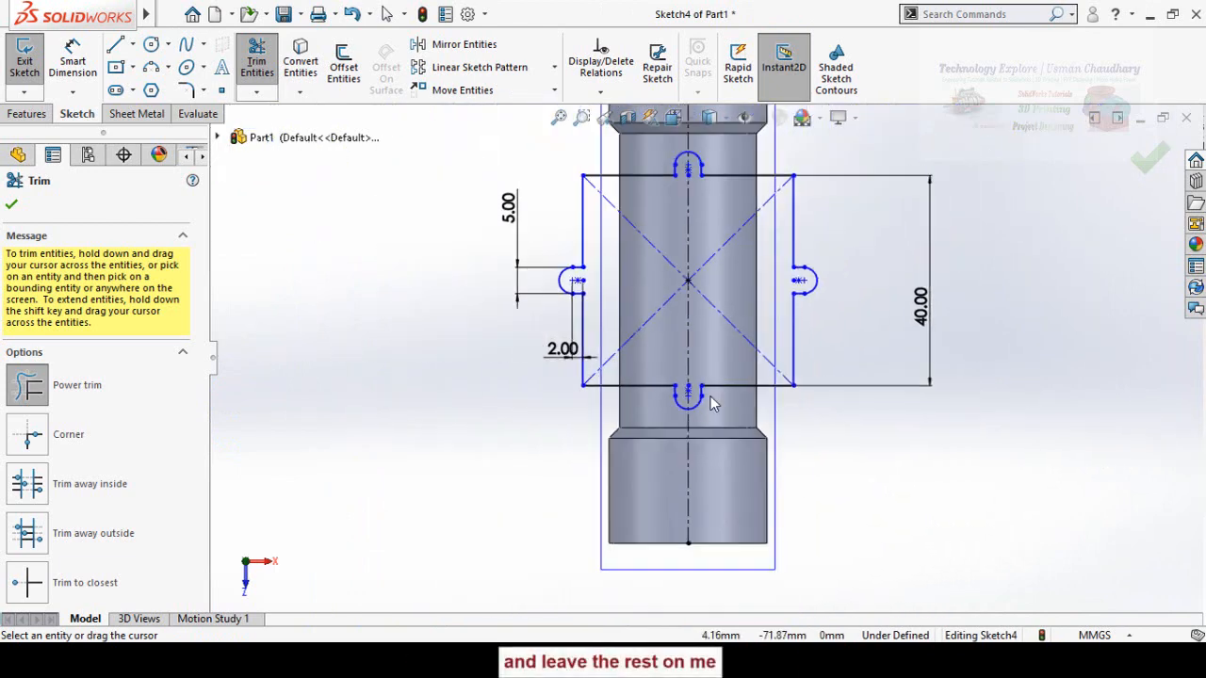
pyautogui.scroll(1, 706, 396)
pyautogui.click(11, 209)
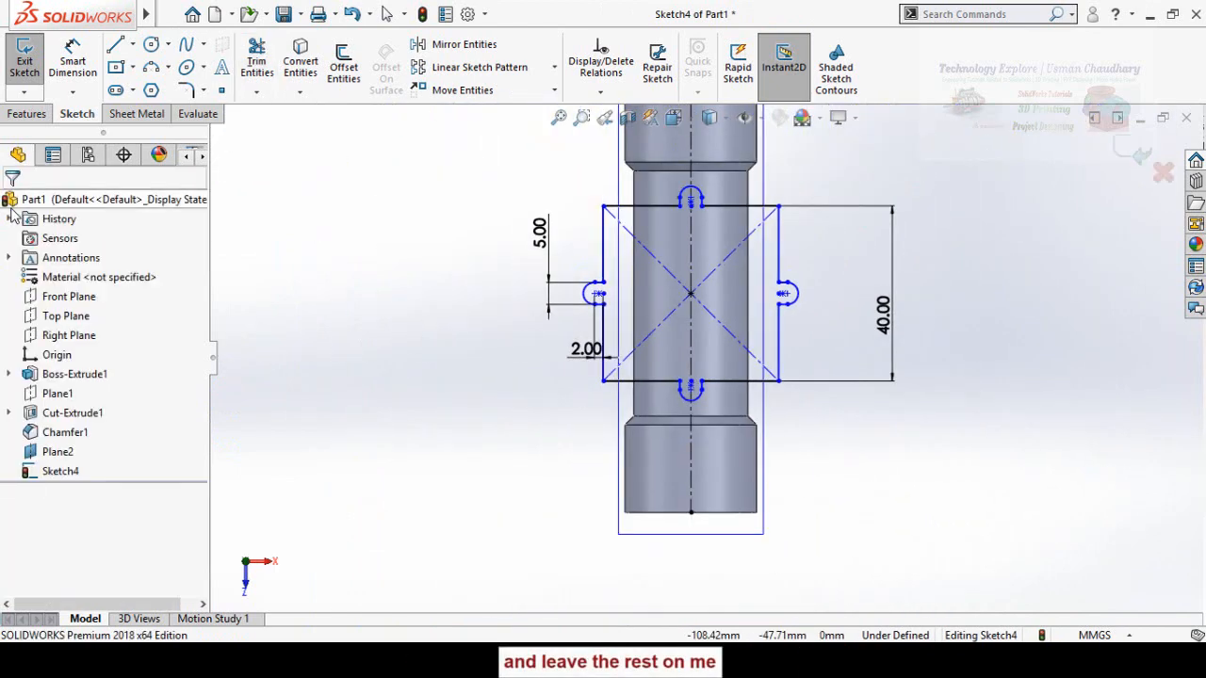
pyautogui.moveTo(393, 361)
pyautogui.mouseDown(button='middle')
pyautogui.moveTo(376, 310)
pyautogui.moveTo(393, 191)
pyautogui.moveTo(425, 216)
pyautogui.moveTo(423, 267)
pyautogui.mouseUp(button='middle')
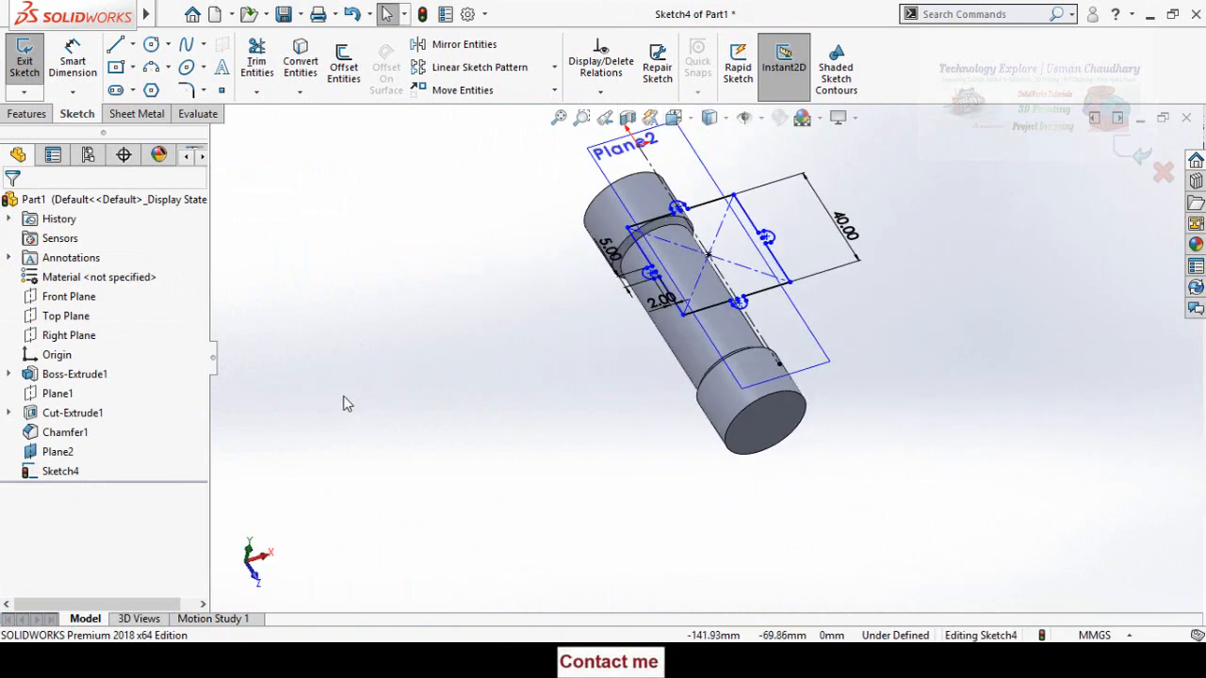
# Extrude the lugged square profile 25 mm in the reversed direction, merging it into the pipe.
pyautogui.click(28, 114)
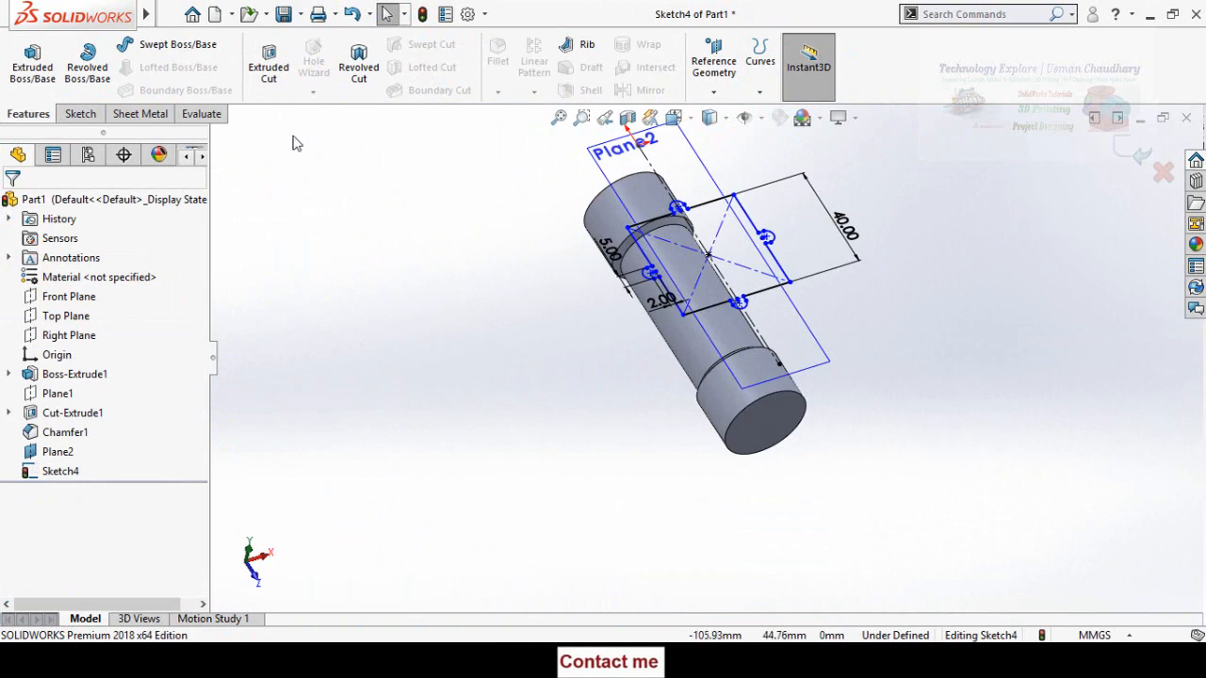
pyautogui.click(28, 68)
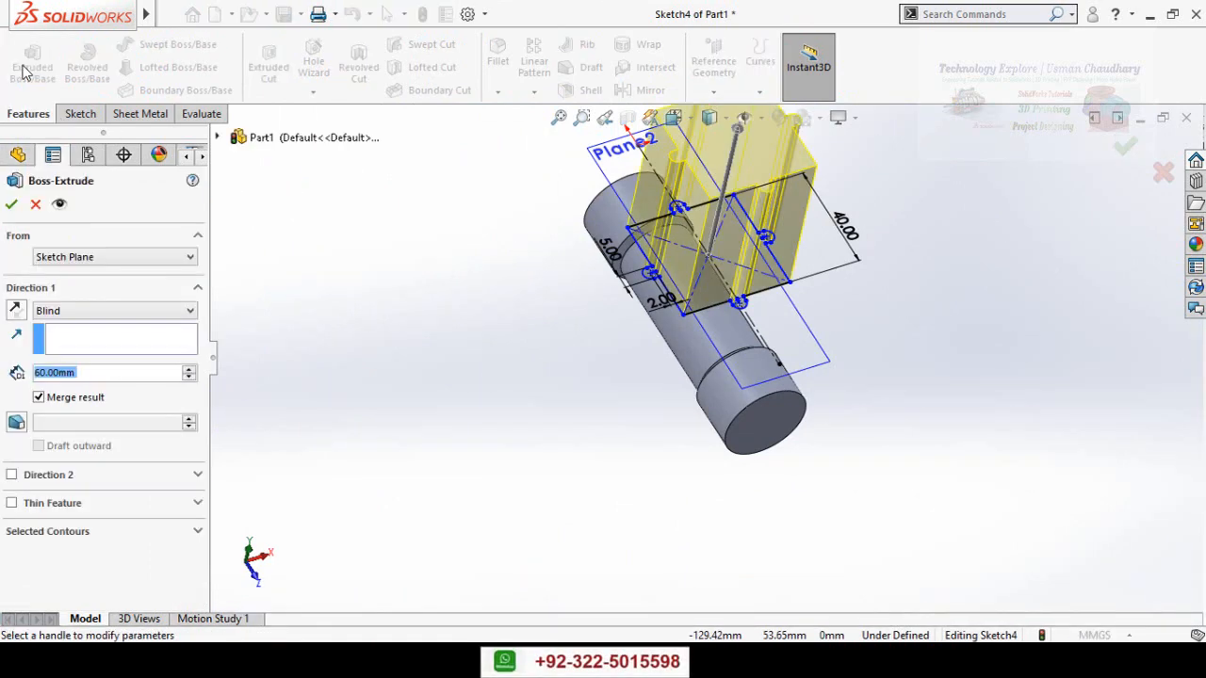
pyautogui.moveTo(471, 311); pyautogui.dragTo(516, 215, button='middle')
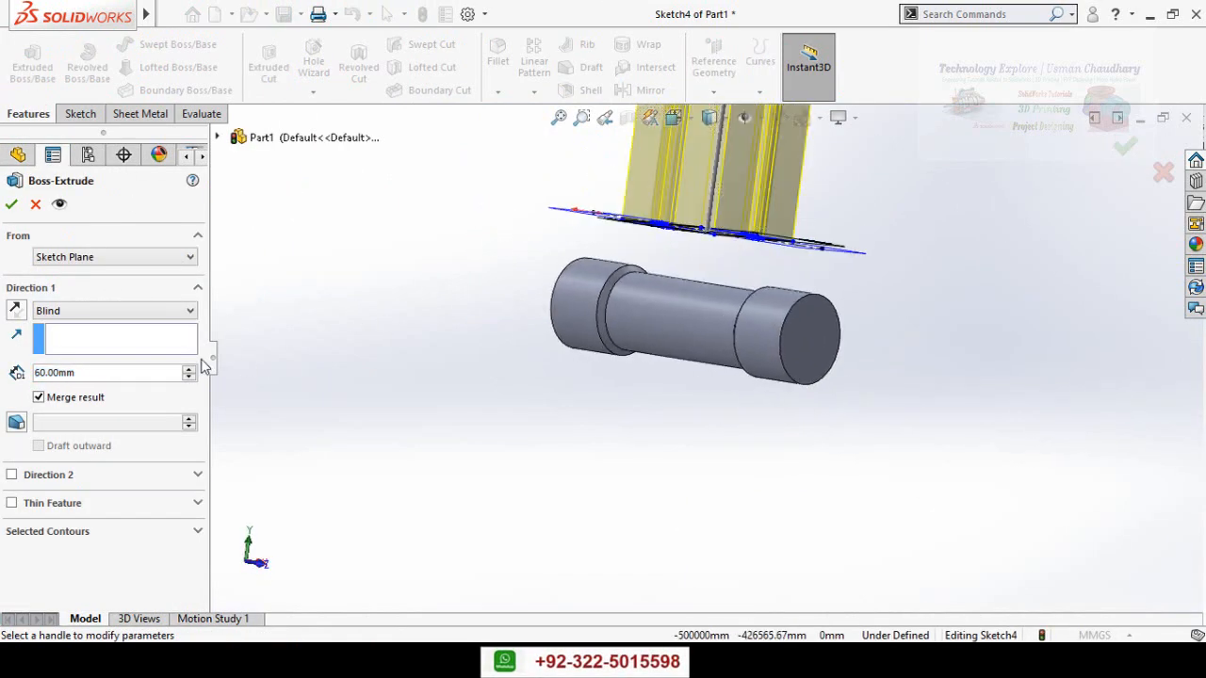
pyautogui.click(14, 312)
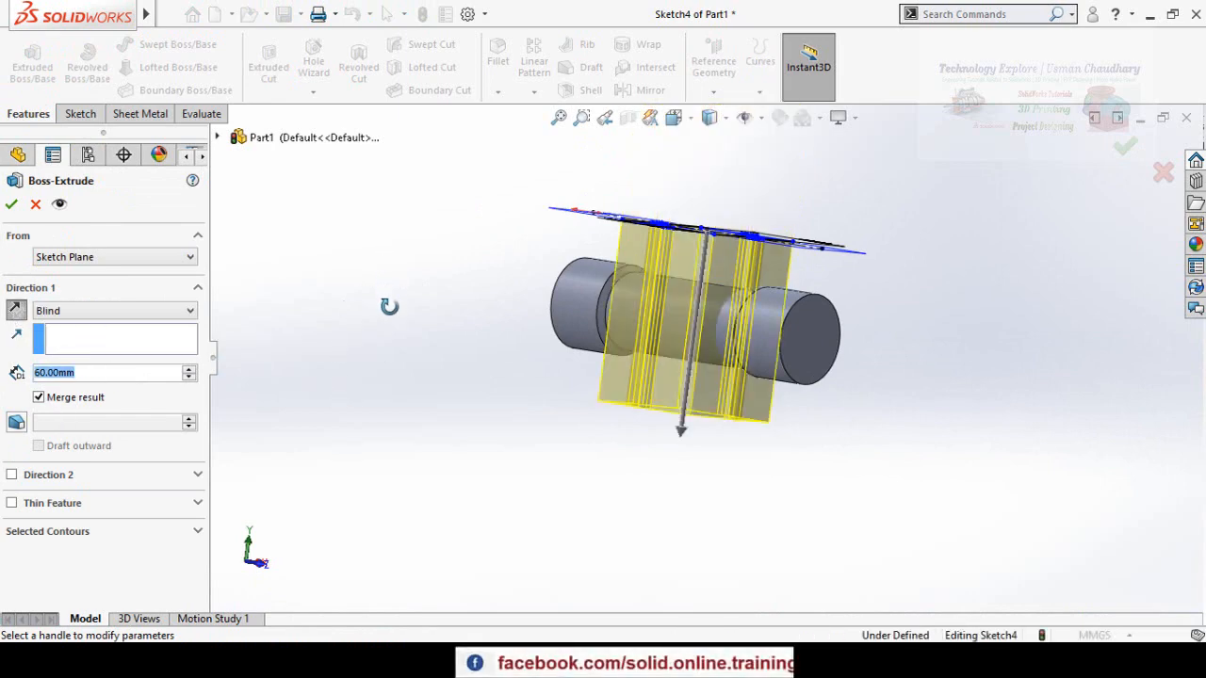
pyautogui.moveTo(389, 306); pyautogui.dragTo(367, 344, button='middle')
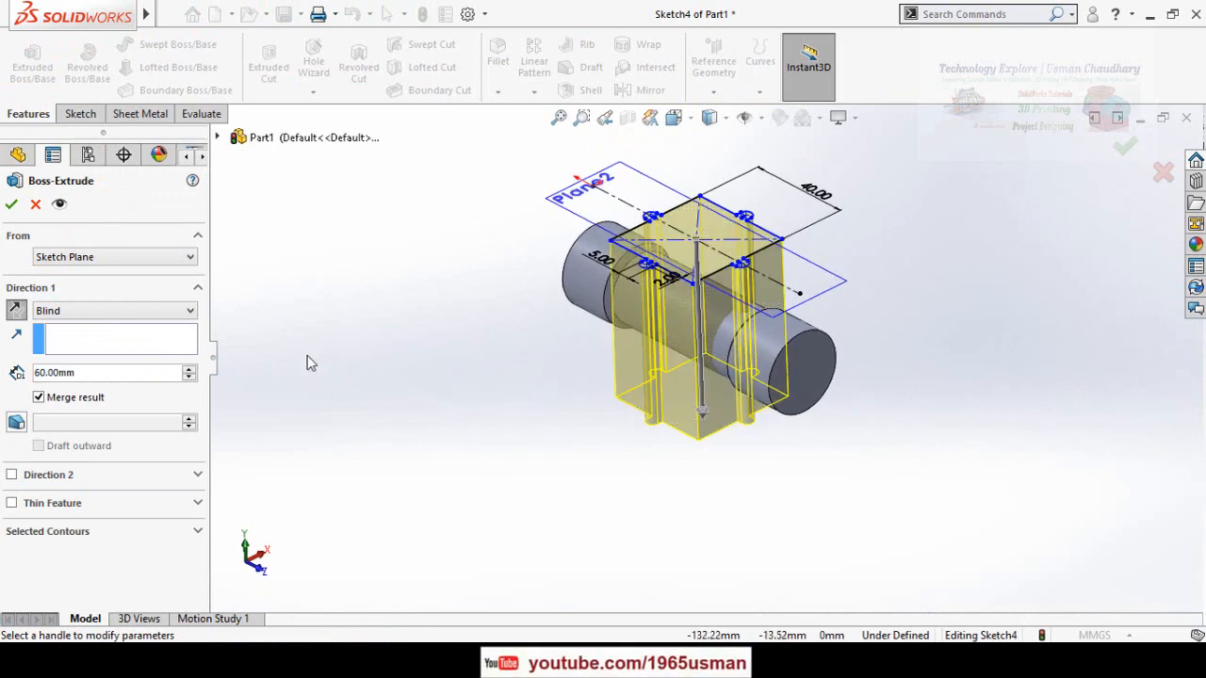
pyautogui.doubleClick(113, 375)
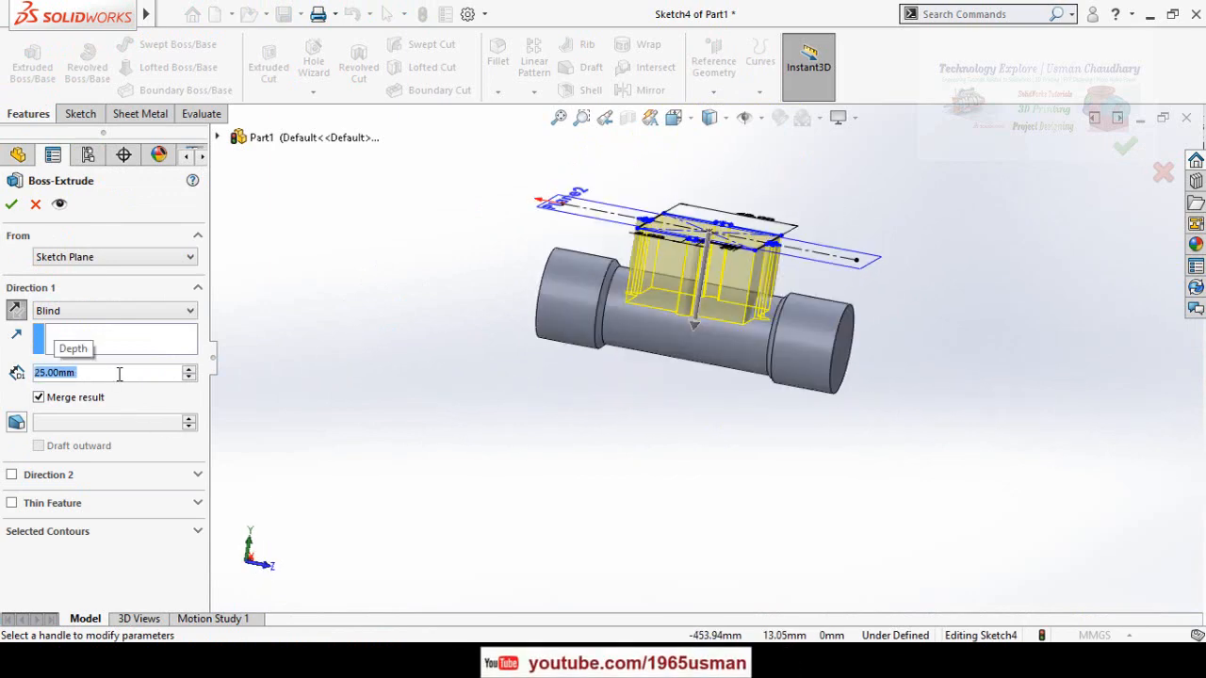
pyautogui.click(11, 205)
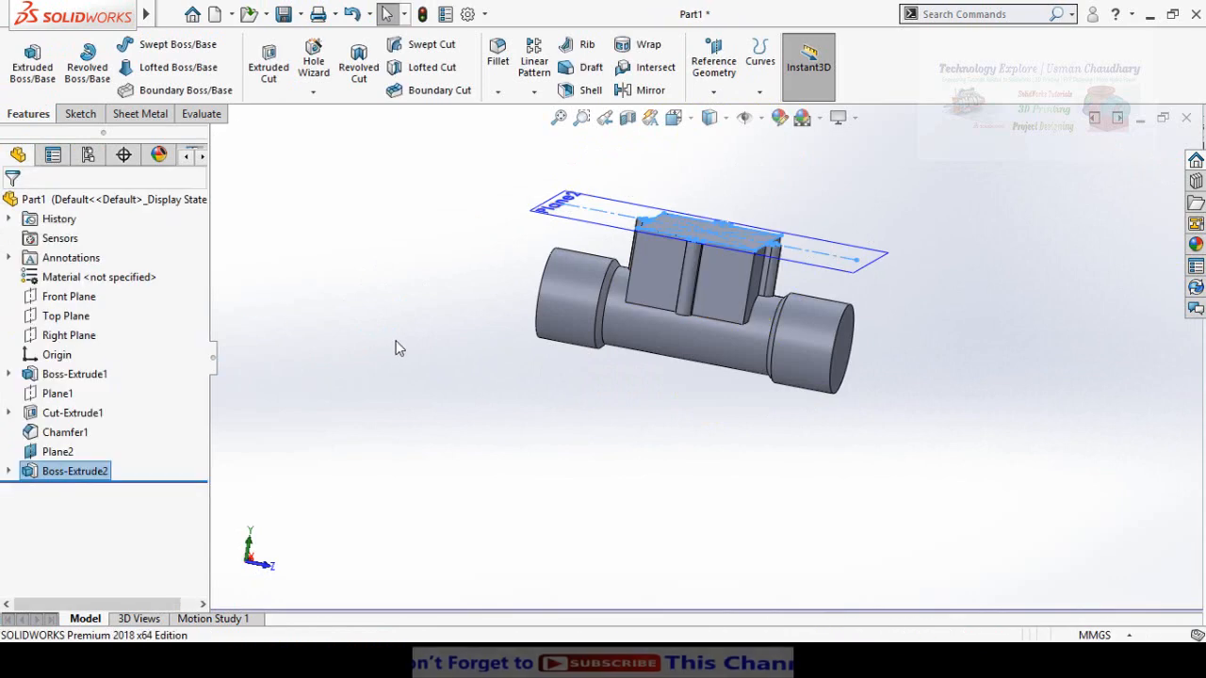
# Hide the reference plane above the housing.
pyautogui.scroll(2, 450, 207)
pyautogui.moveTo(450, 207); pyautogui.dragTo(567, 267, button='middle')
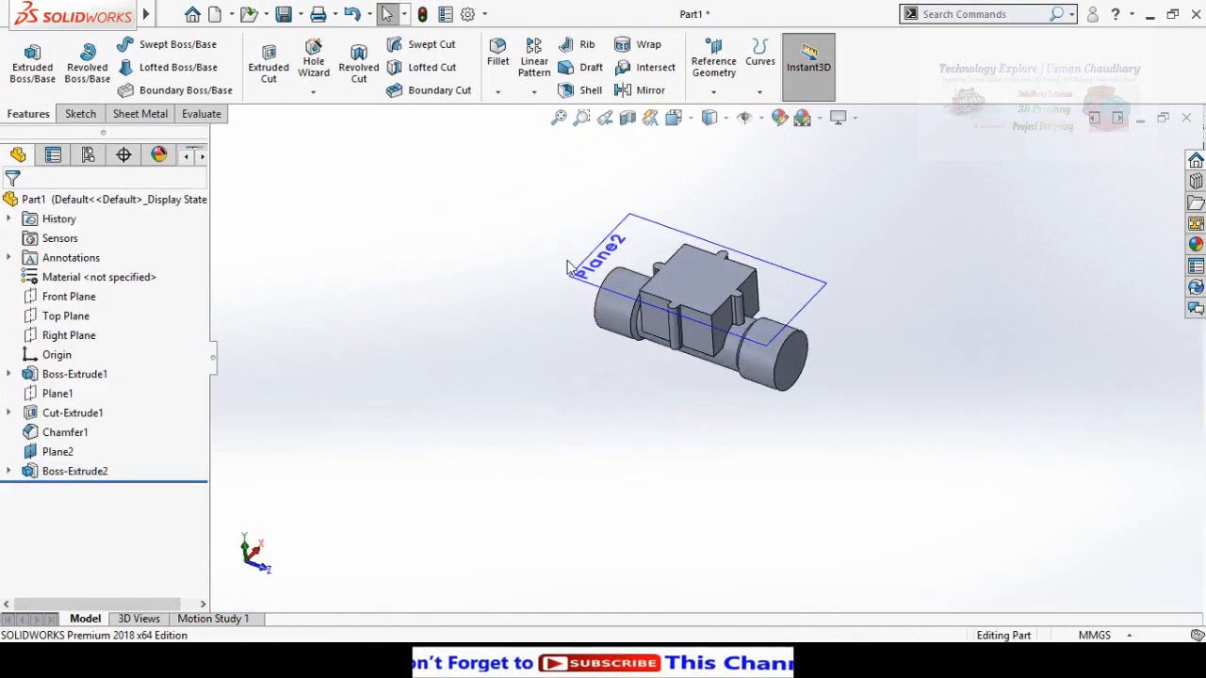
pyautogui.click(608, 263)
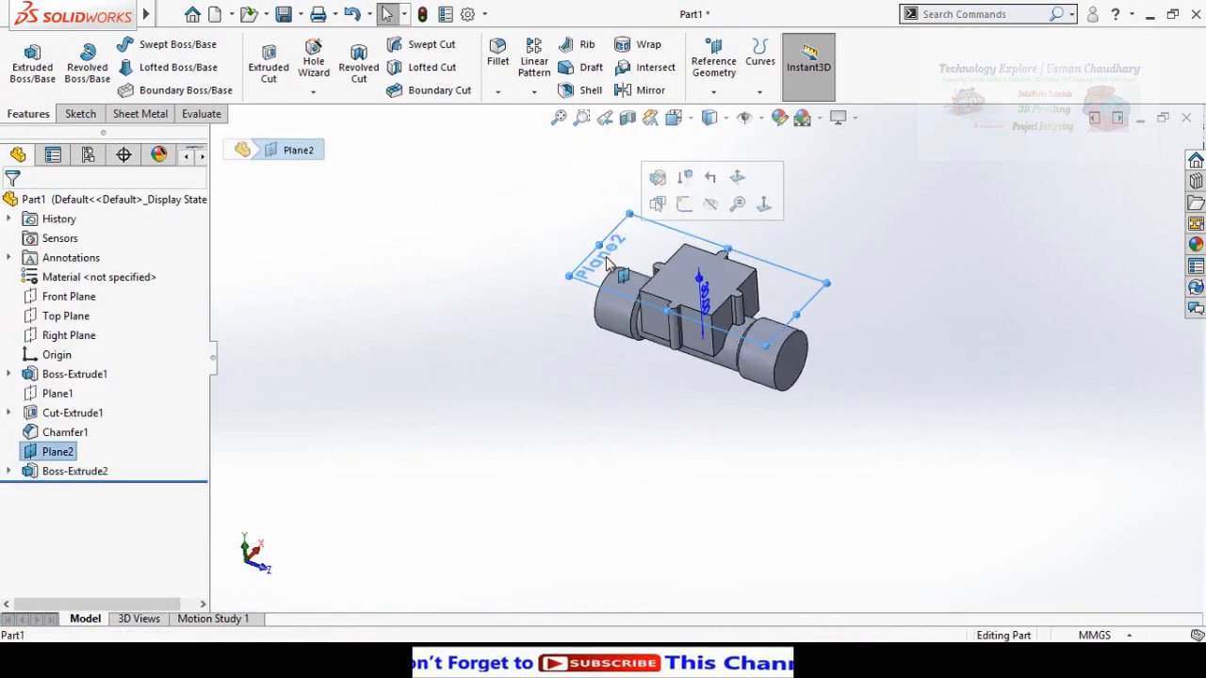
pyautogui.click(710, 203)
# Compare the housing with the reference photo and examine the pipe's underside opposite the housing.
pyautogui.moveTo(497, 351); pyautogui.dragTo(512, 261, button='middle')
pyautogui.scroll(-5, 718, 292)
pyautogui.moveTo(717, 288); pyautogui.dragTo(652, 347, button='middle')
pyautogui.scroll(4, 646, 356)
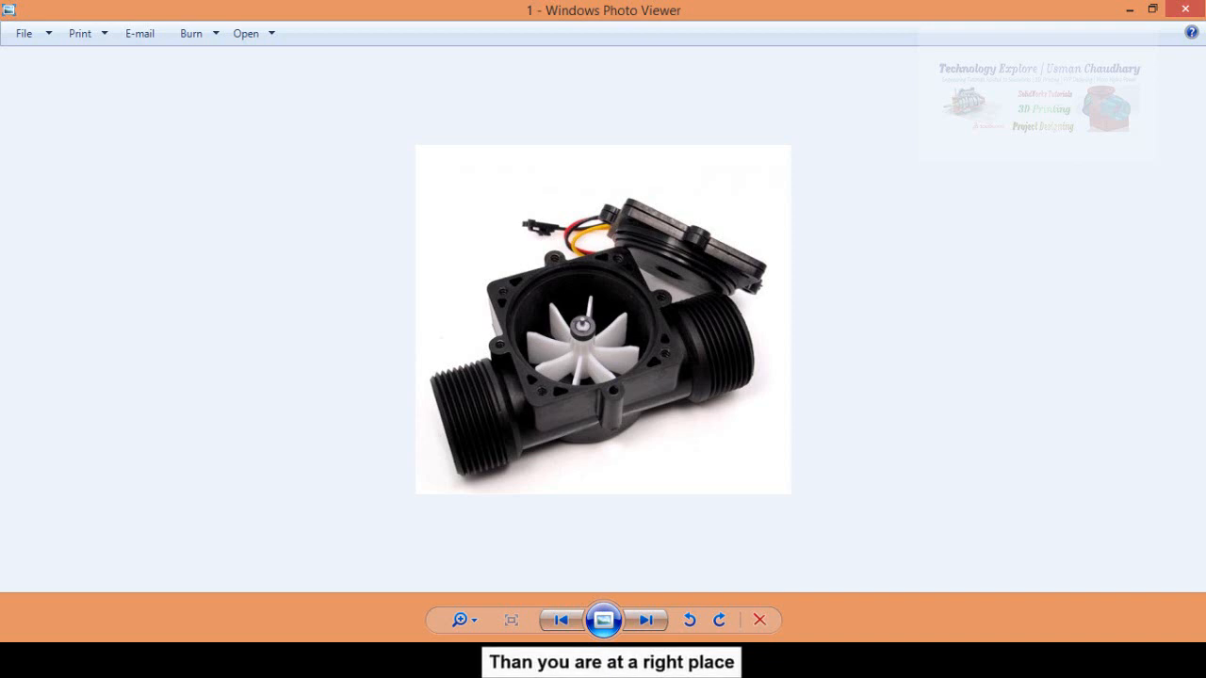
pyautogui.moveTo(399, 660)
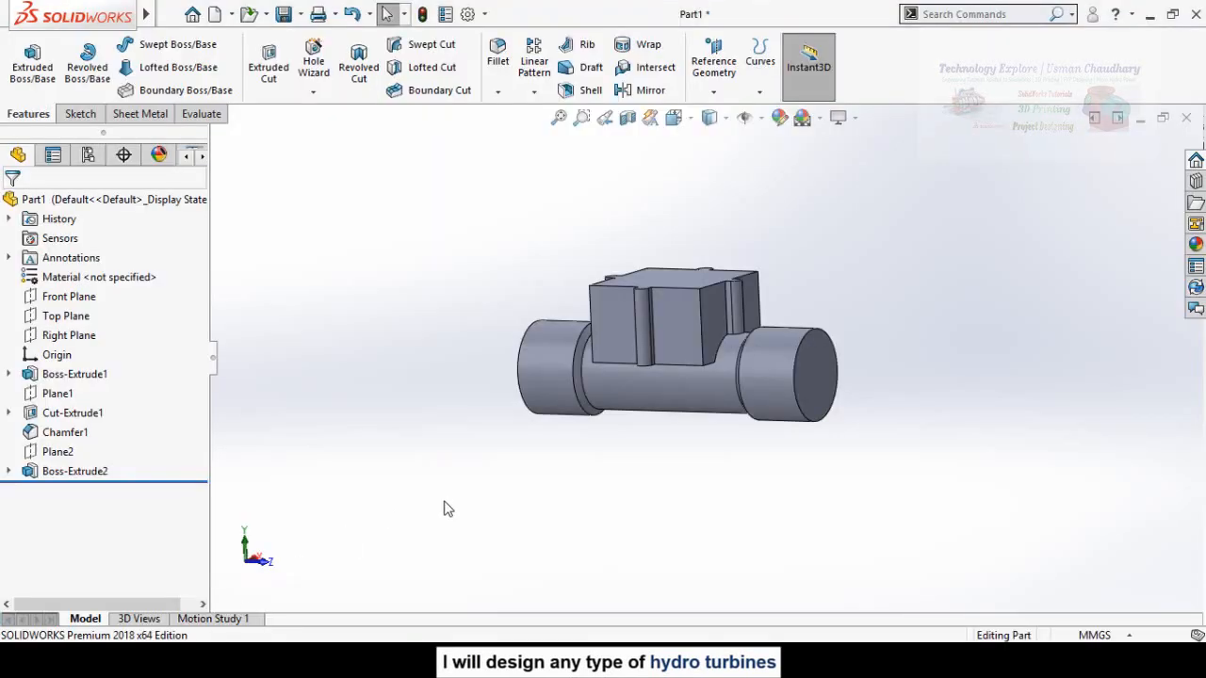
pyautogui.moveTo(474, 505); pyautogui.dragTo(515, 330, button='middle')
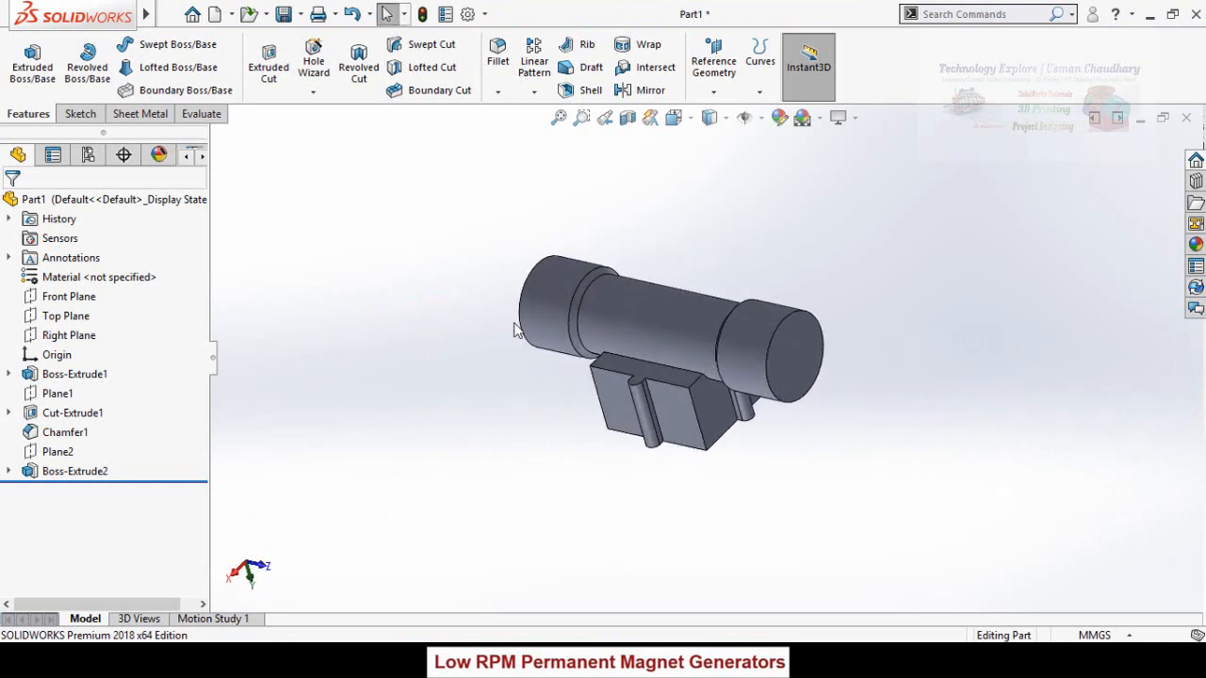
pyautogui.scroll(3, 523, 329)
pyautogui.scroll(-2, 704, 340)
pyautogui.moveTo(637, 365); pyautogui.dragTo(622, 334, button='middle')
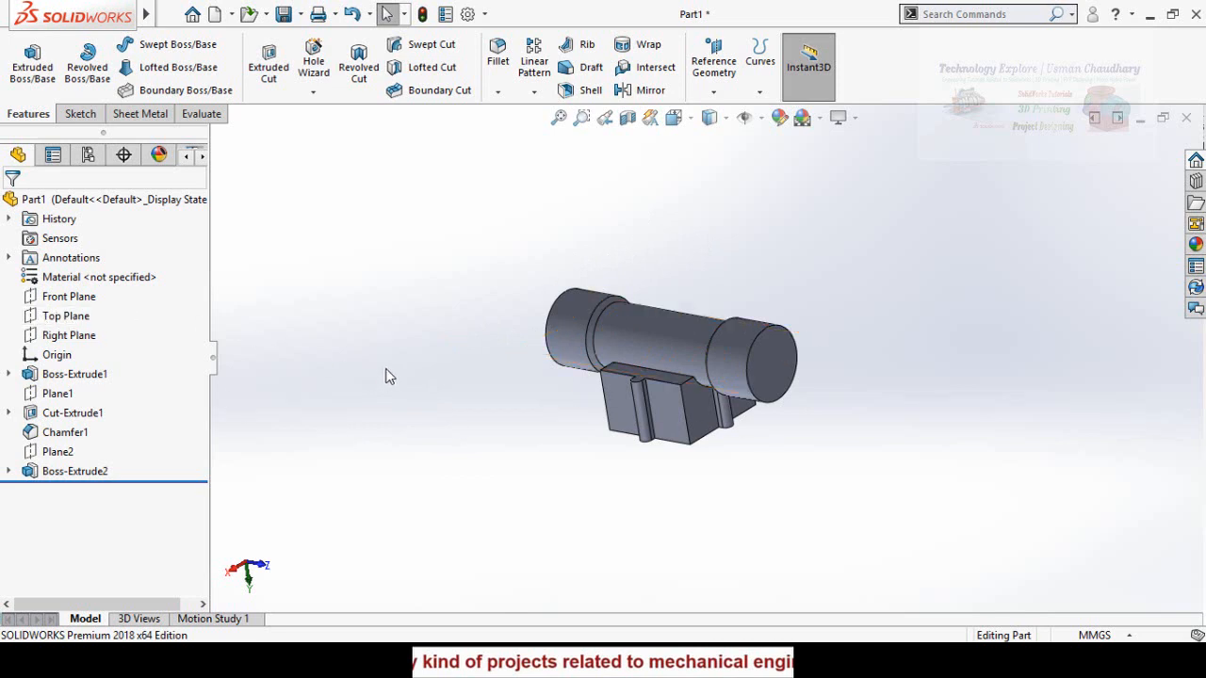
pyautogui.moveTo(382, 354)
pyautogui.mouseDown(button='middle')
pyautogui.moveTo(352, 323)
pyautogui.moveTo(393, 357)
pyautogui.mouseUp(button='middle')
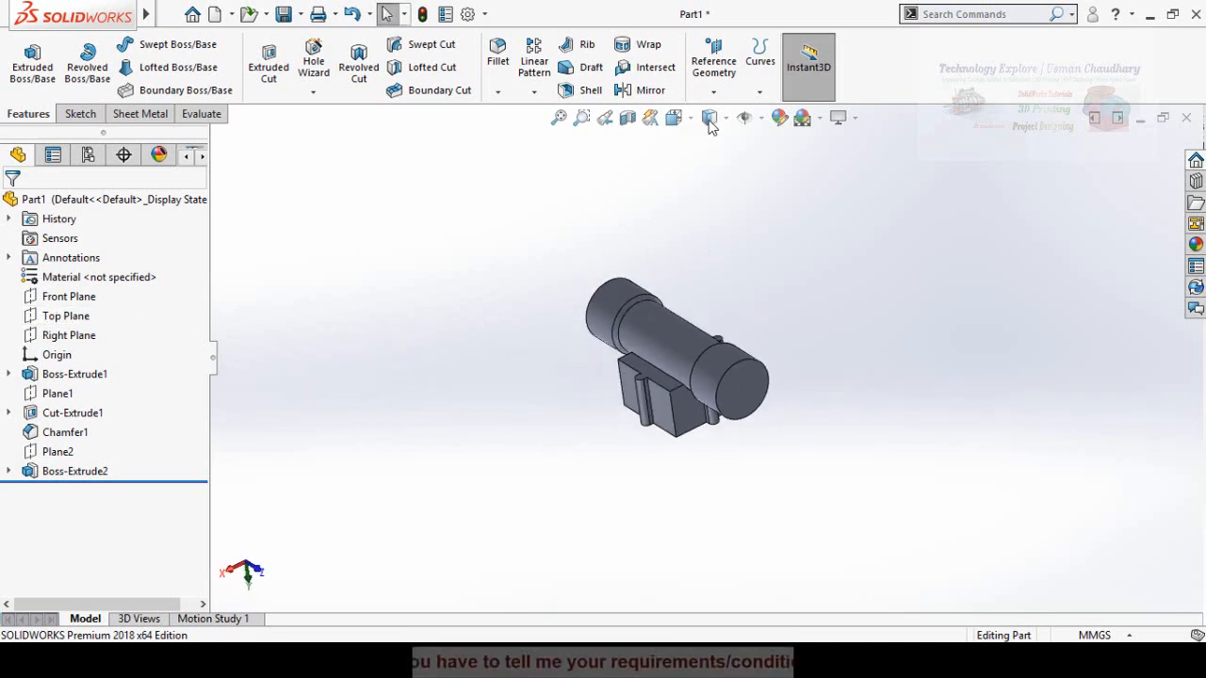
# Create a reference plane offset 30 mm from the Top Plane, flipped to the side of the pipe opposite the housing.
pyautogui.click(714, 64)
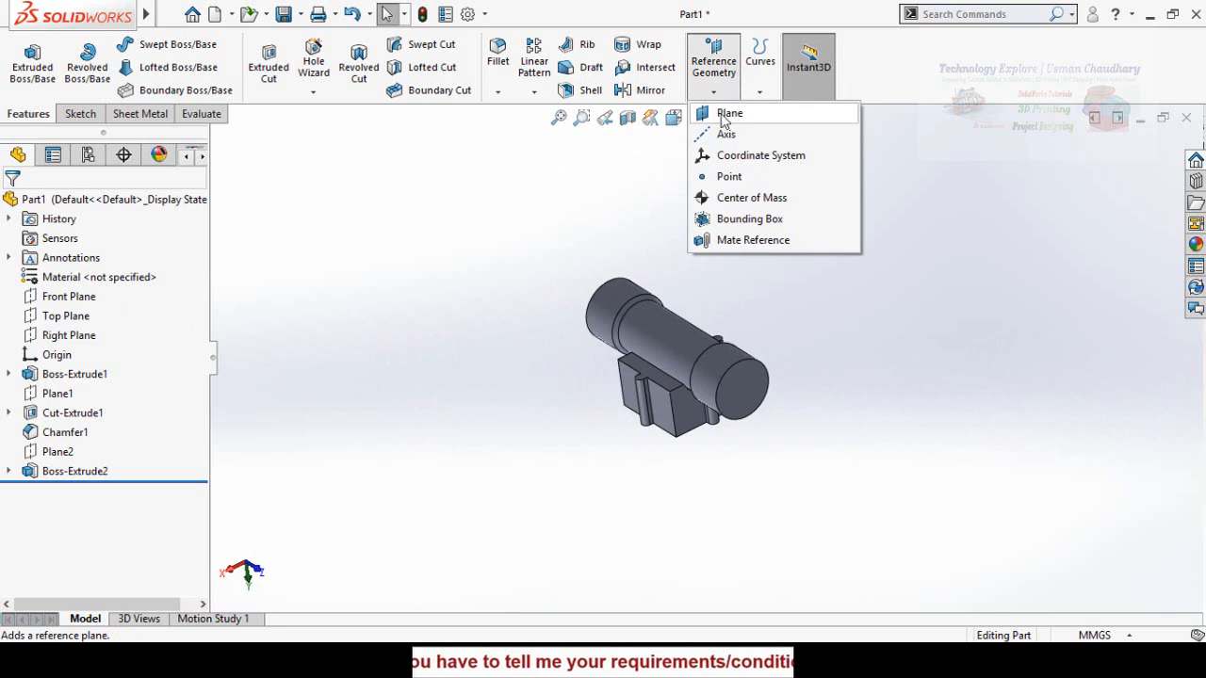
pyautogui.click(727, 115)
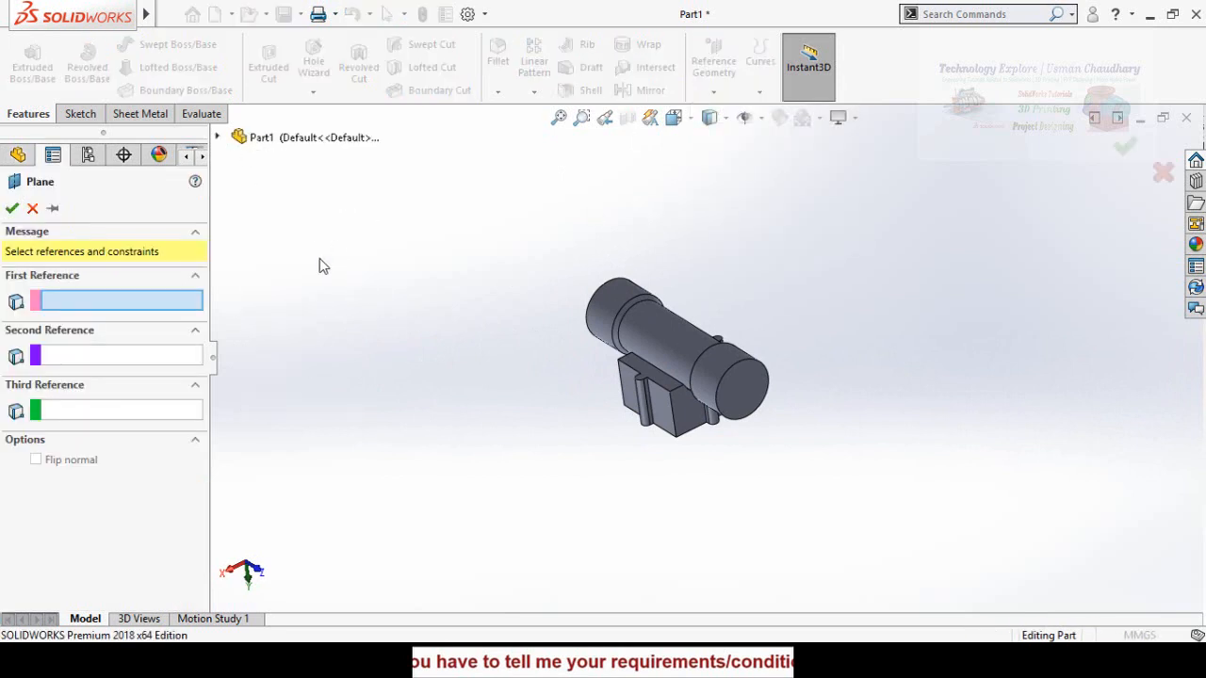
pyautogui.click(218, 137)
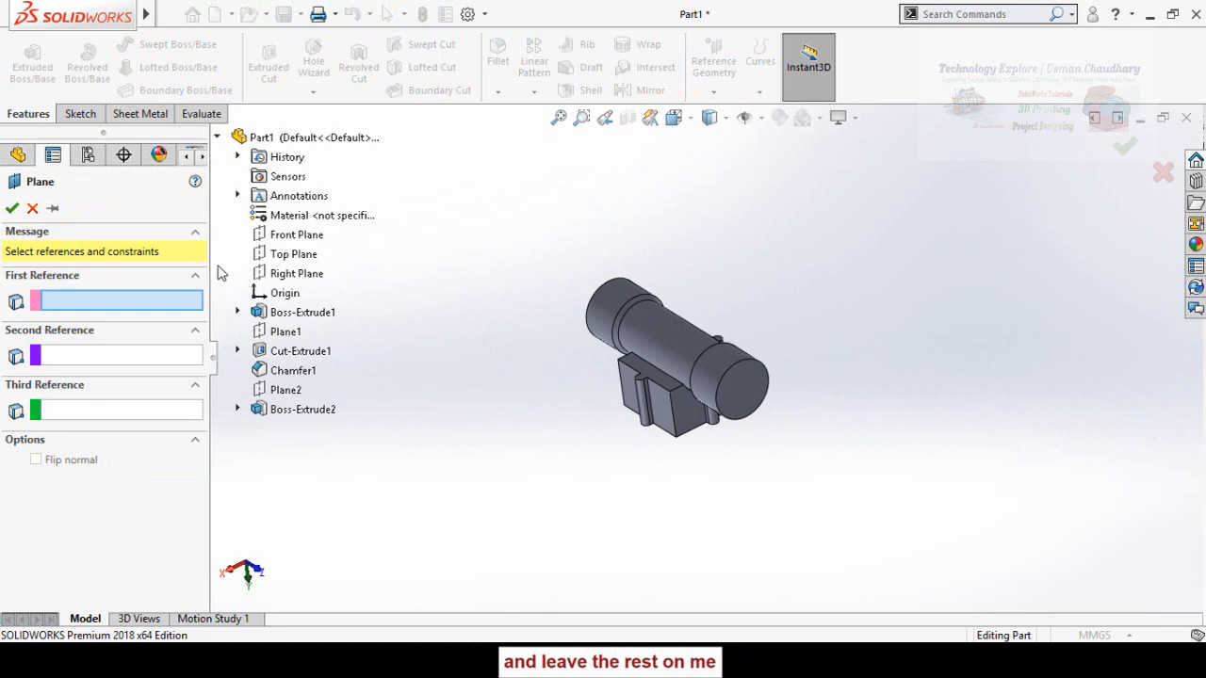
pyautogui.click(276, 256)
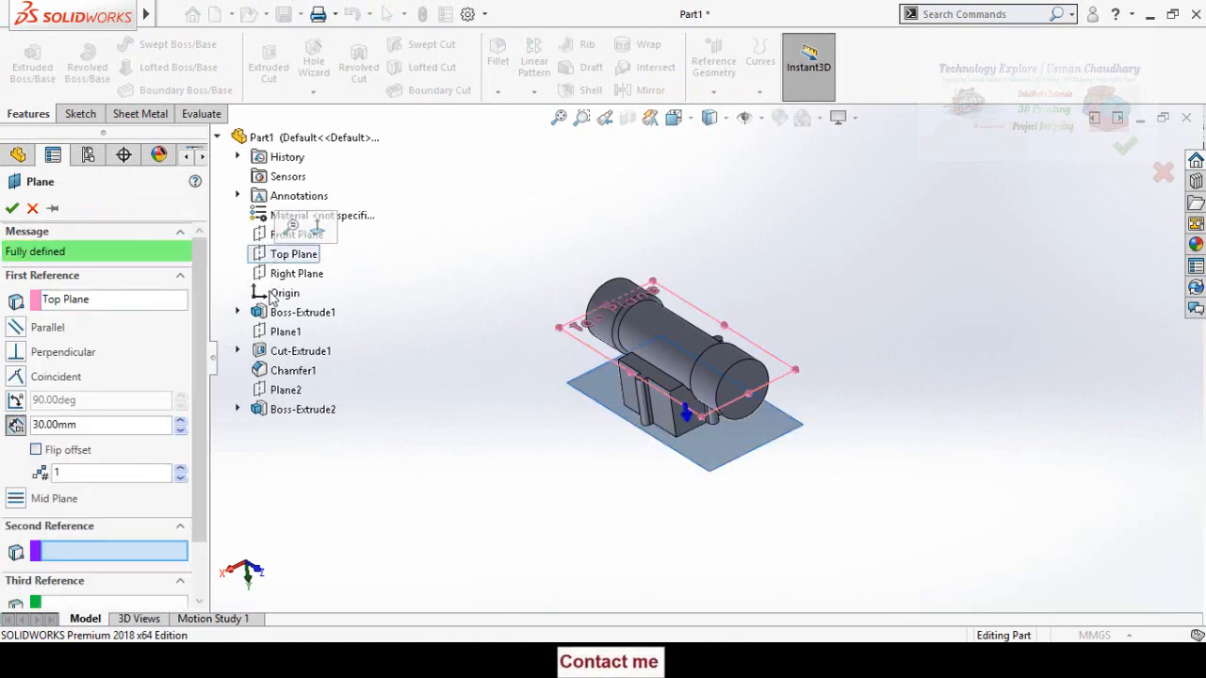
pyautogui.click(36, 451)
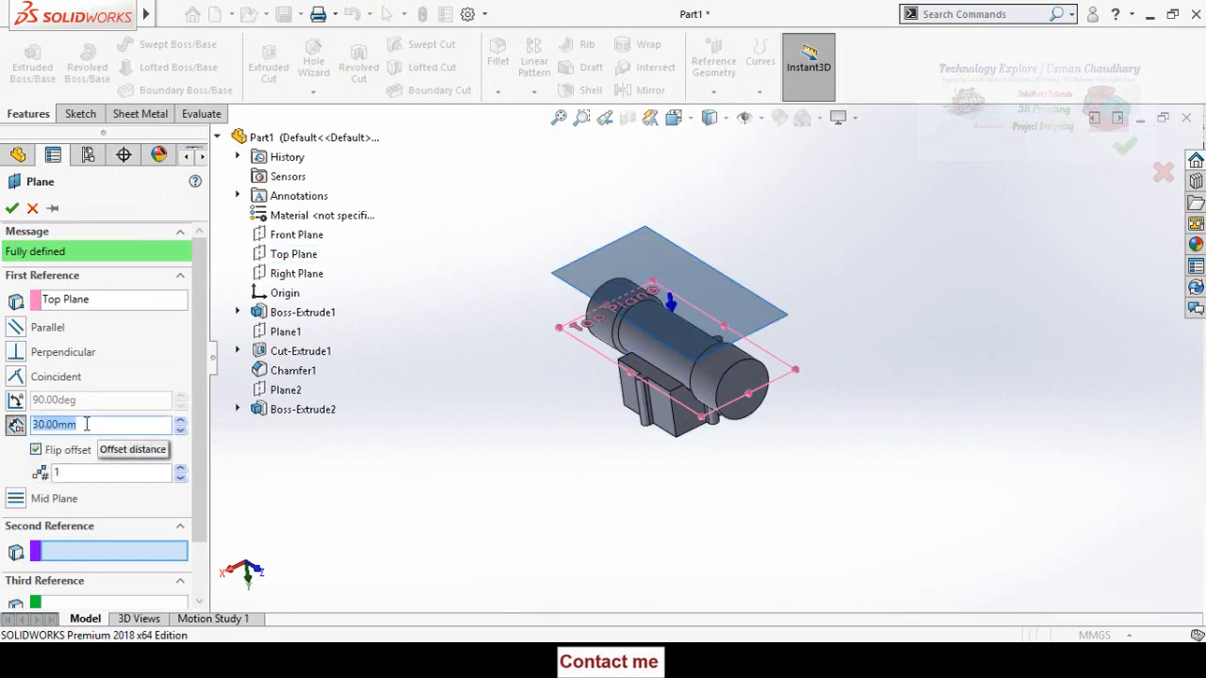
pyautogui.click(12, 209)
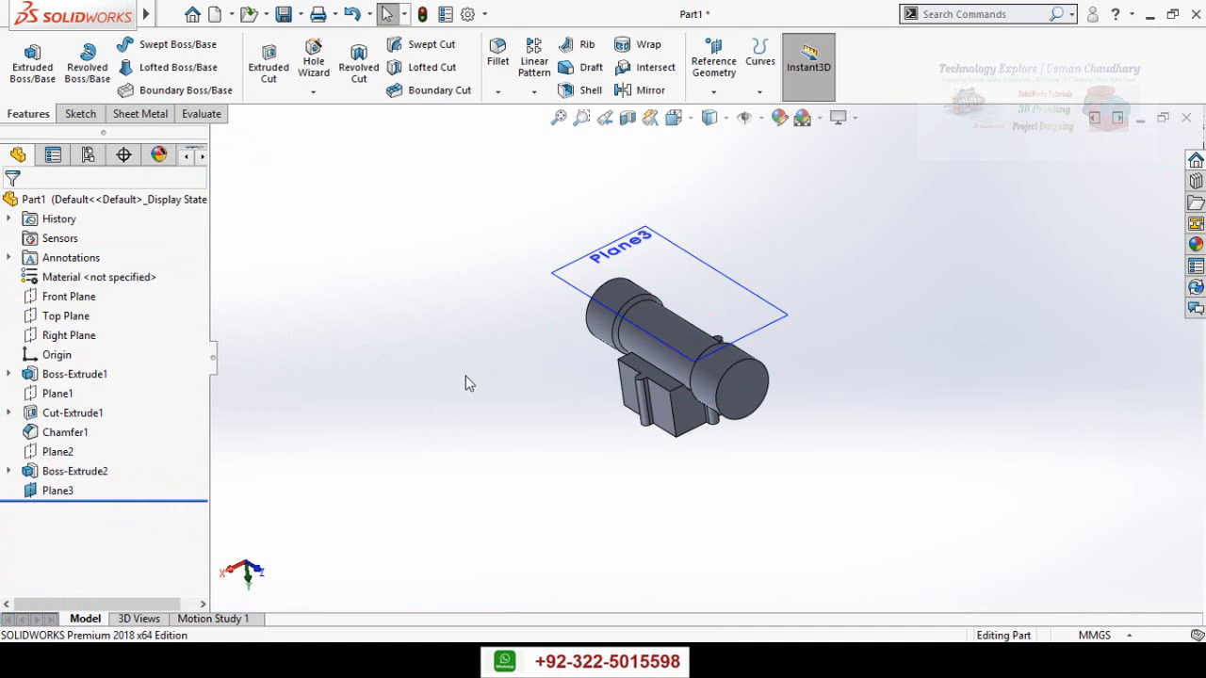
# Start a sketch on the new plane and draw a circle about 27 mm in diameter near the housing's centre.
pyautogui.moveTo(467, 381); pyautogui.dragTo(471, 396, button='middle')
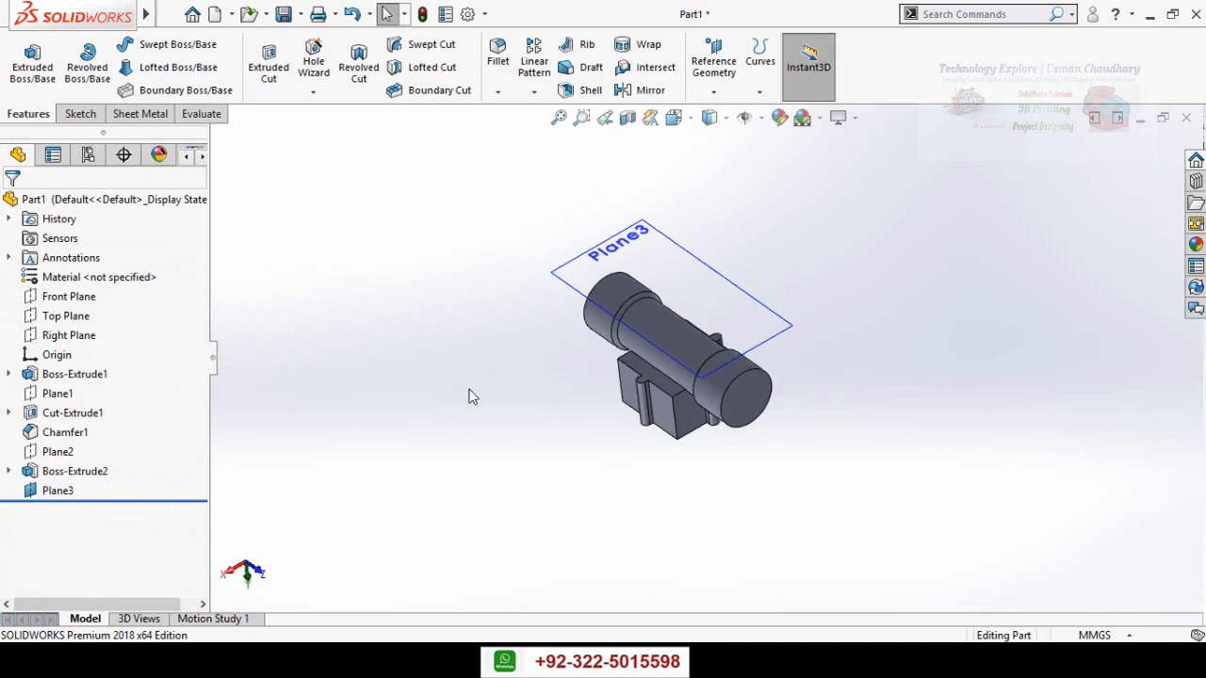
pyautogui.click(688, 287)
pyautogui.click(765, 249)
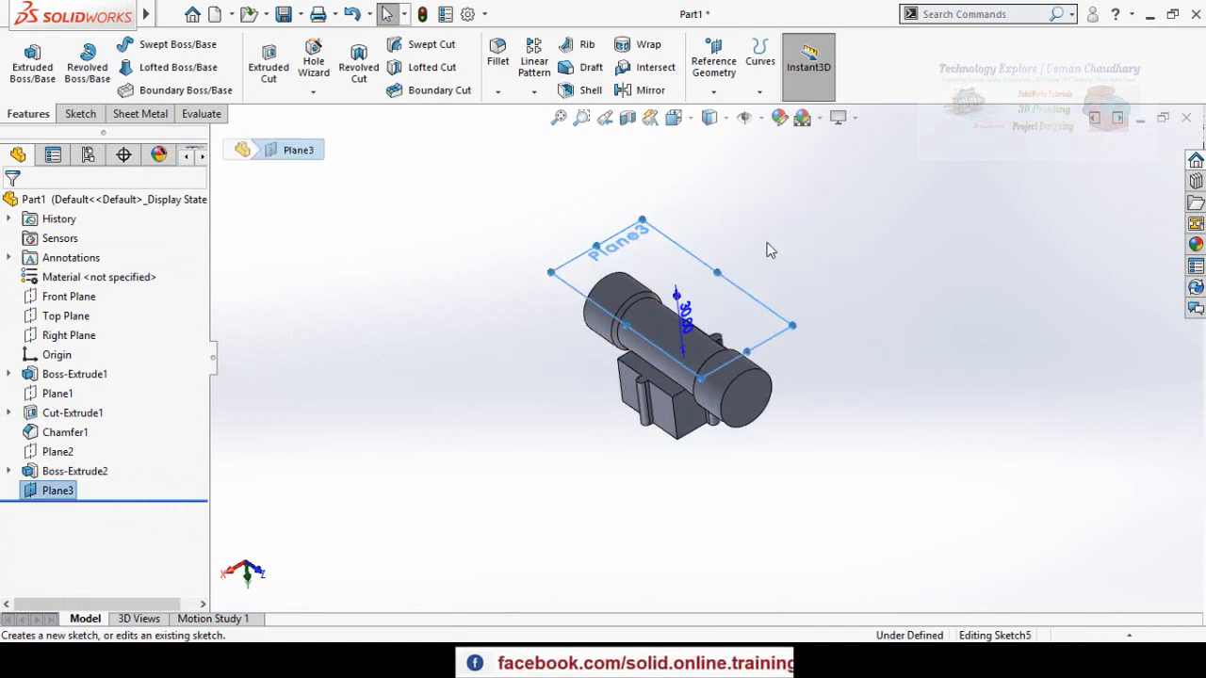
pyautogui.hotkey('ctrl', '8')
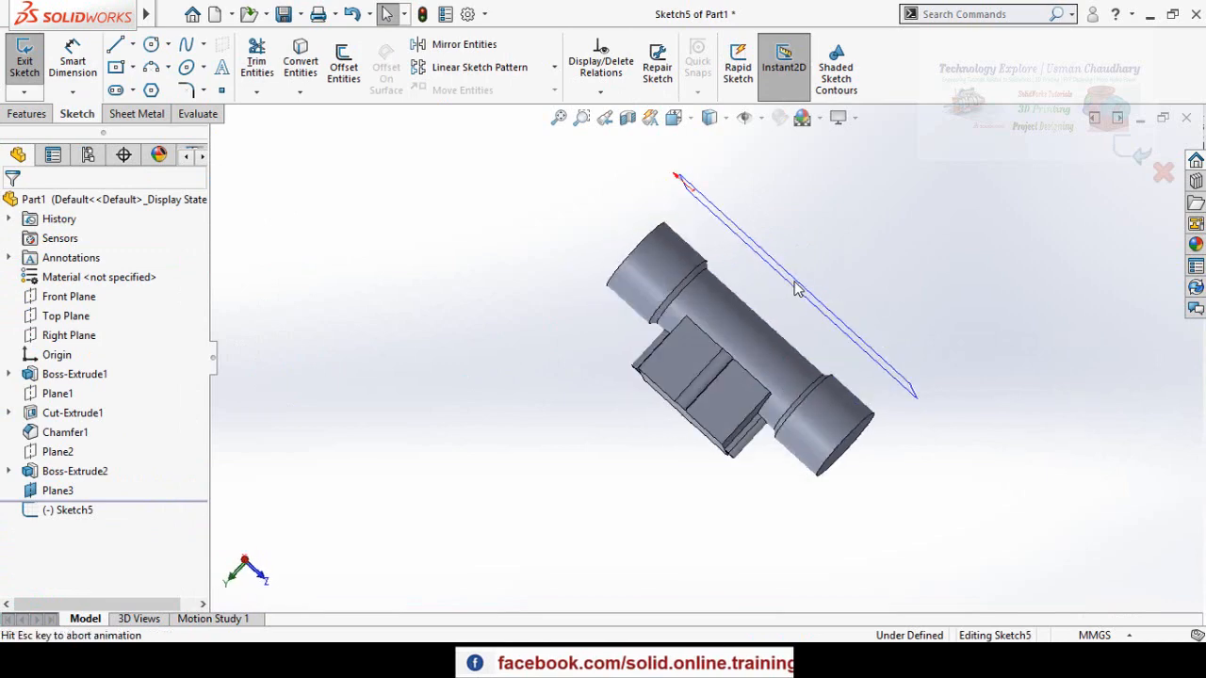
pyautogui.scroll(2, 764, 347)
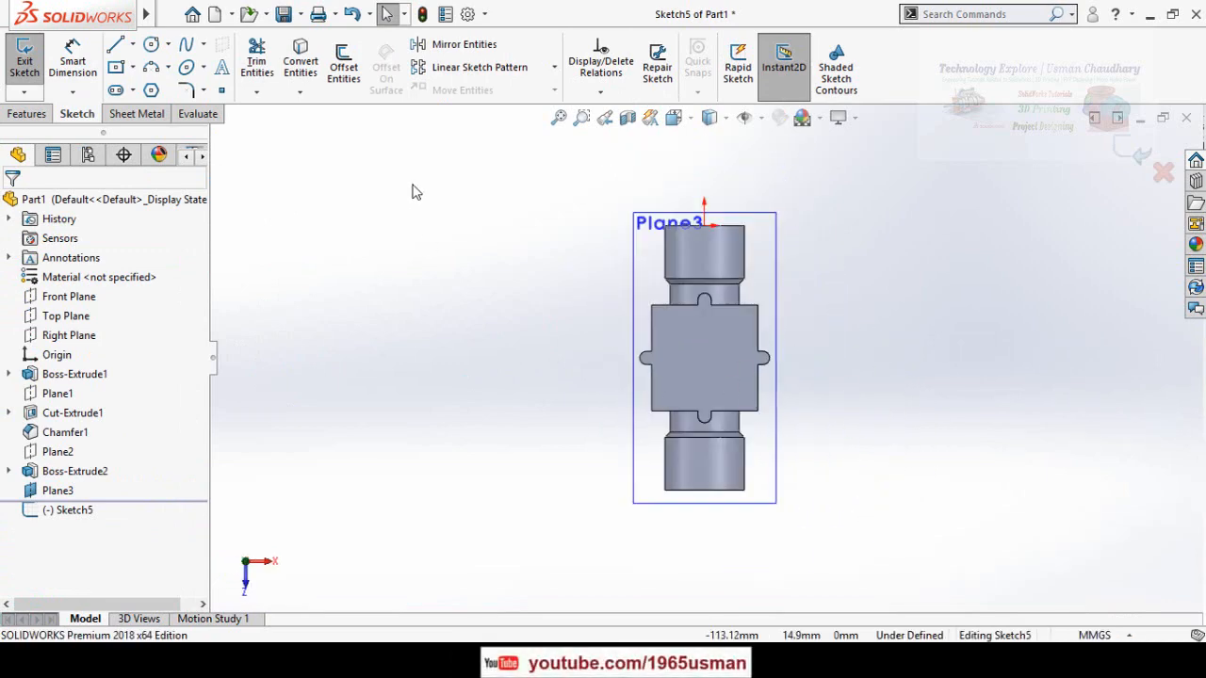
pyautogui.click(150, 44)
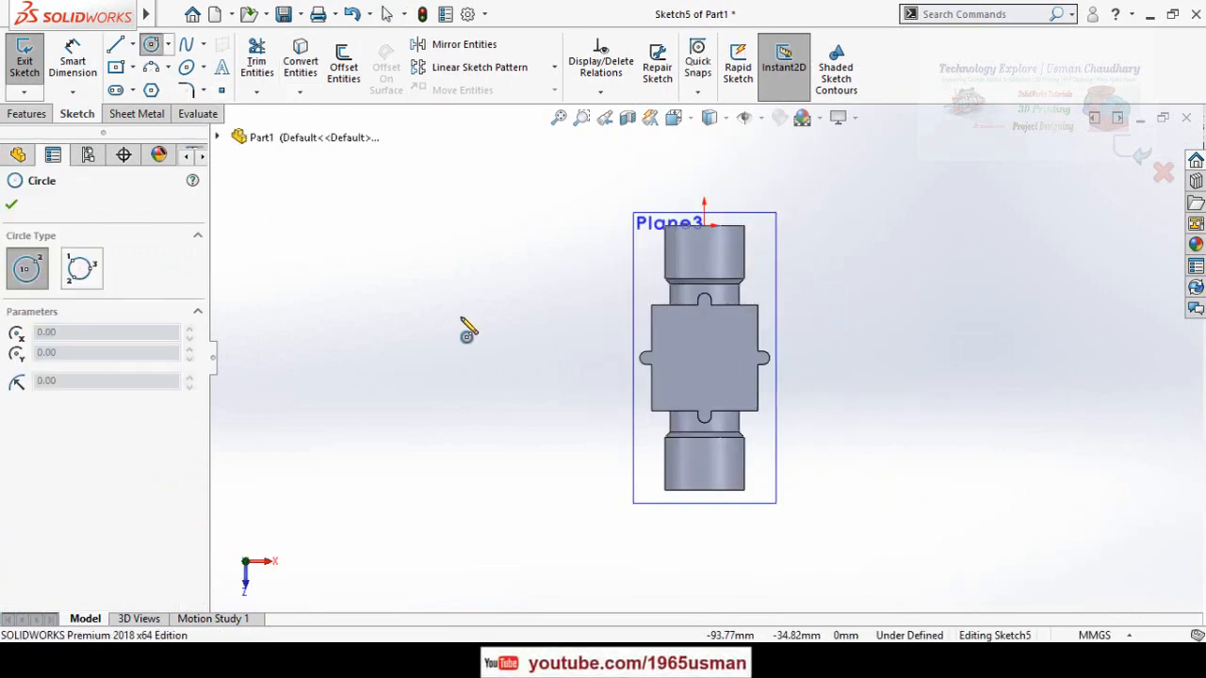
pyautogui.click(704, 351)
pyautogui.click(716, 388)
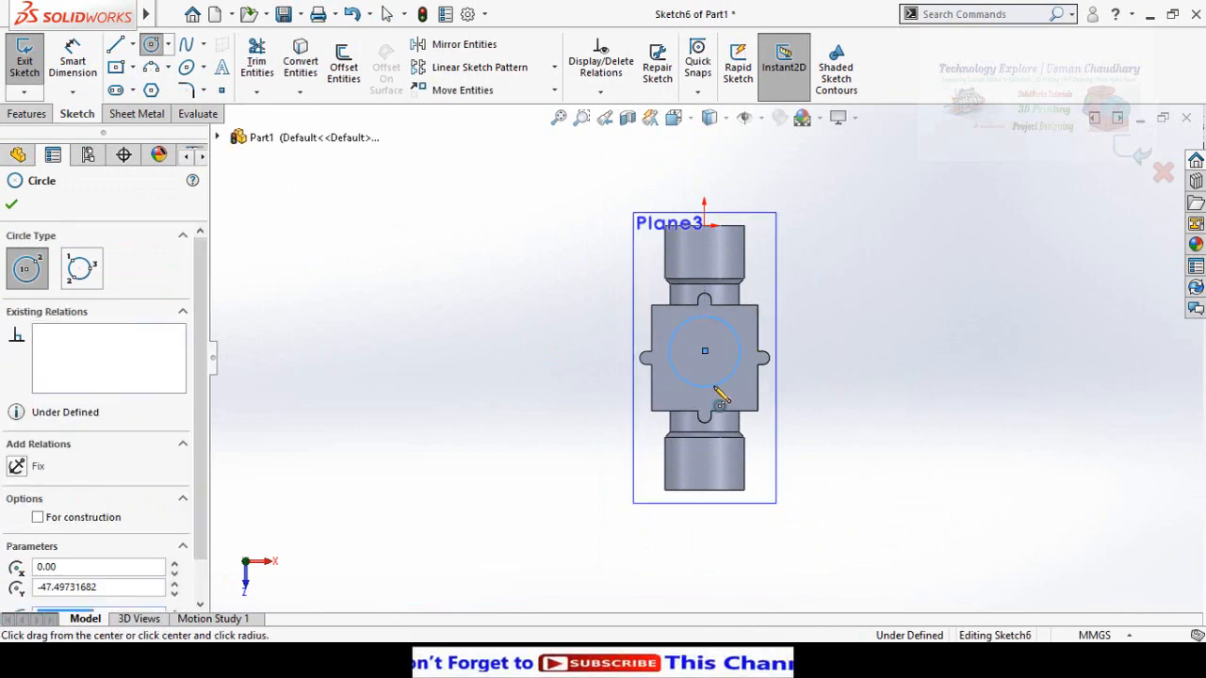
pyautogui.press('Escape')
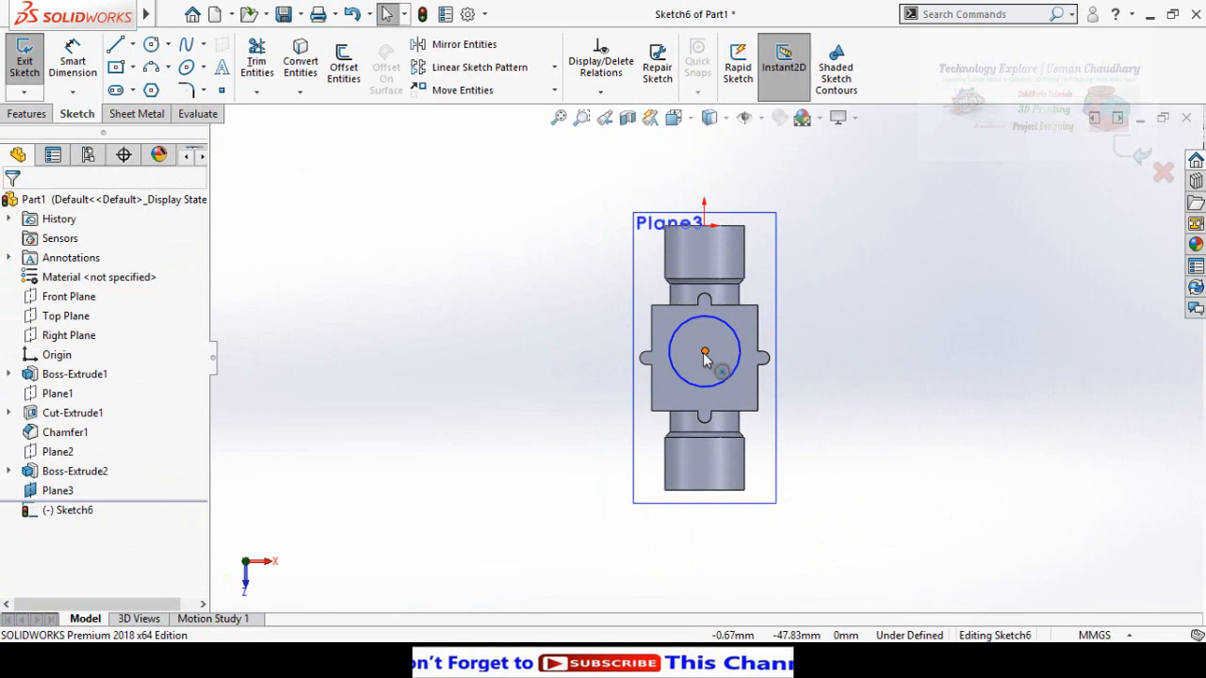
# Add a vertical relation between the circle's centre and the origin.
pyautogui.click(704, 352)
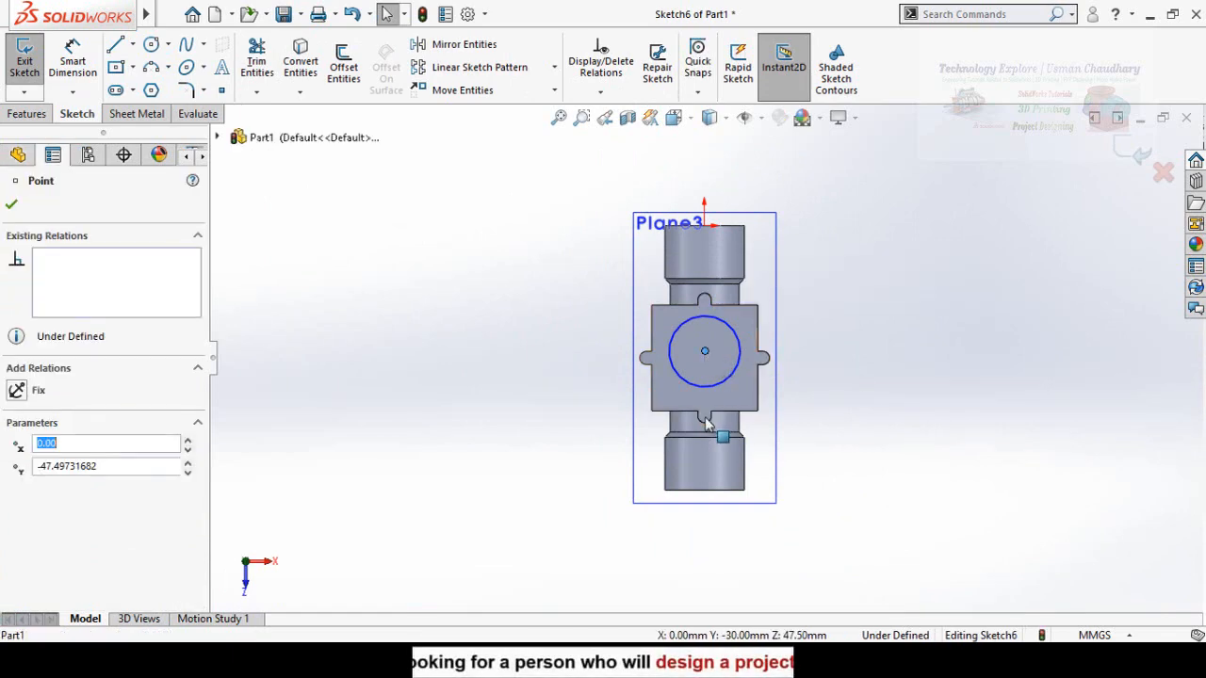
pyautogui.keyDown('ctrl'); pyautogui.click(704, 217); pyautogui.keyUp('ctrl')
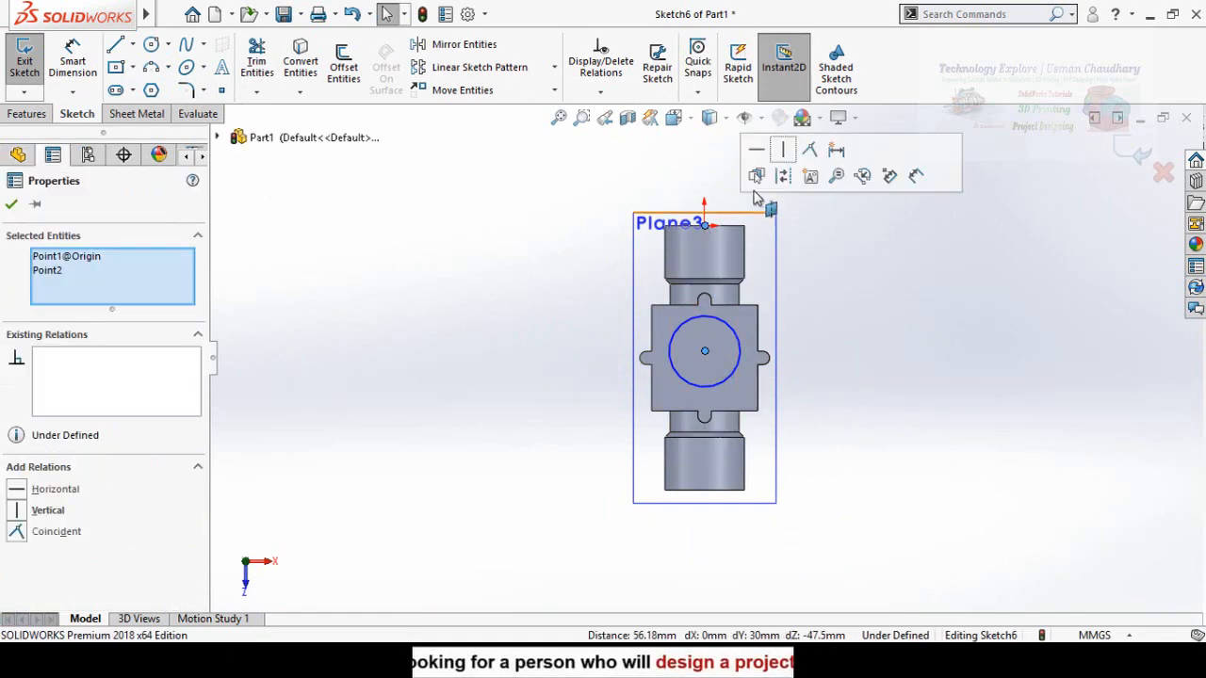
pyautogui.click(784, 153)
pyautogui.click(836, 315)
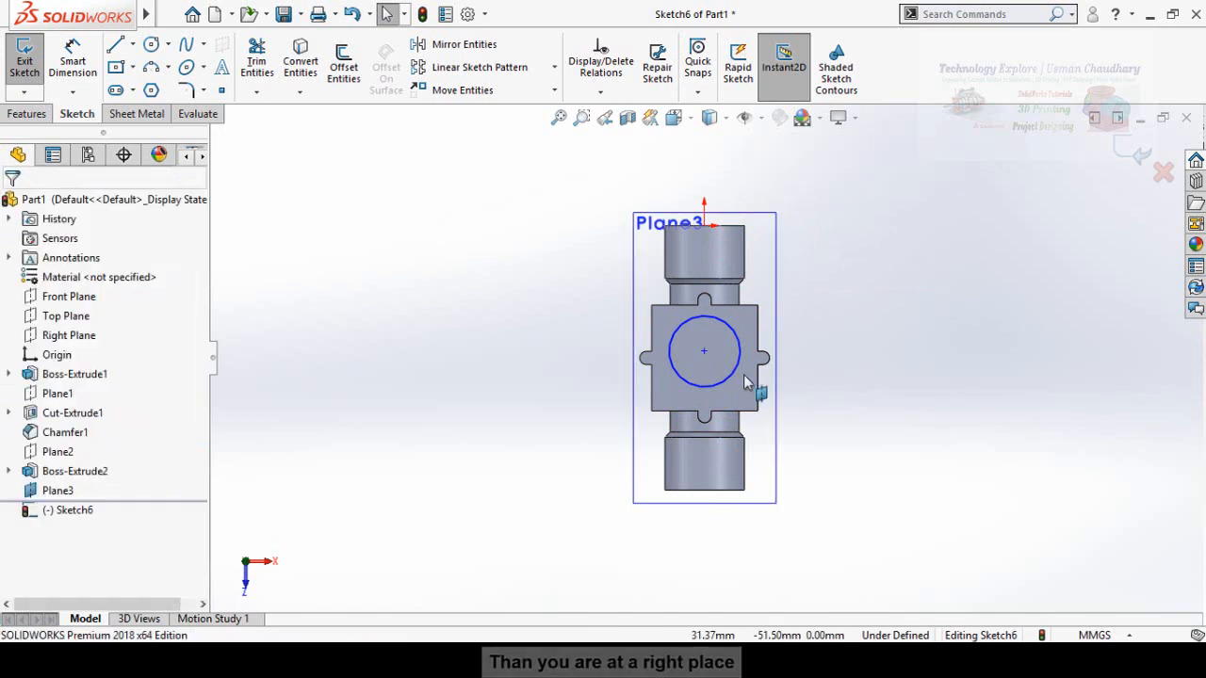
# Add a horizontal relation between the circle's centre and the midpoint of the right lug's outer arc.
pyautogui.scroll(-2, 705, 350)
pyautogui.click(704, 358)
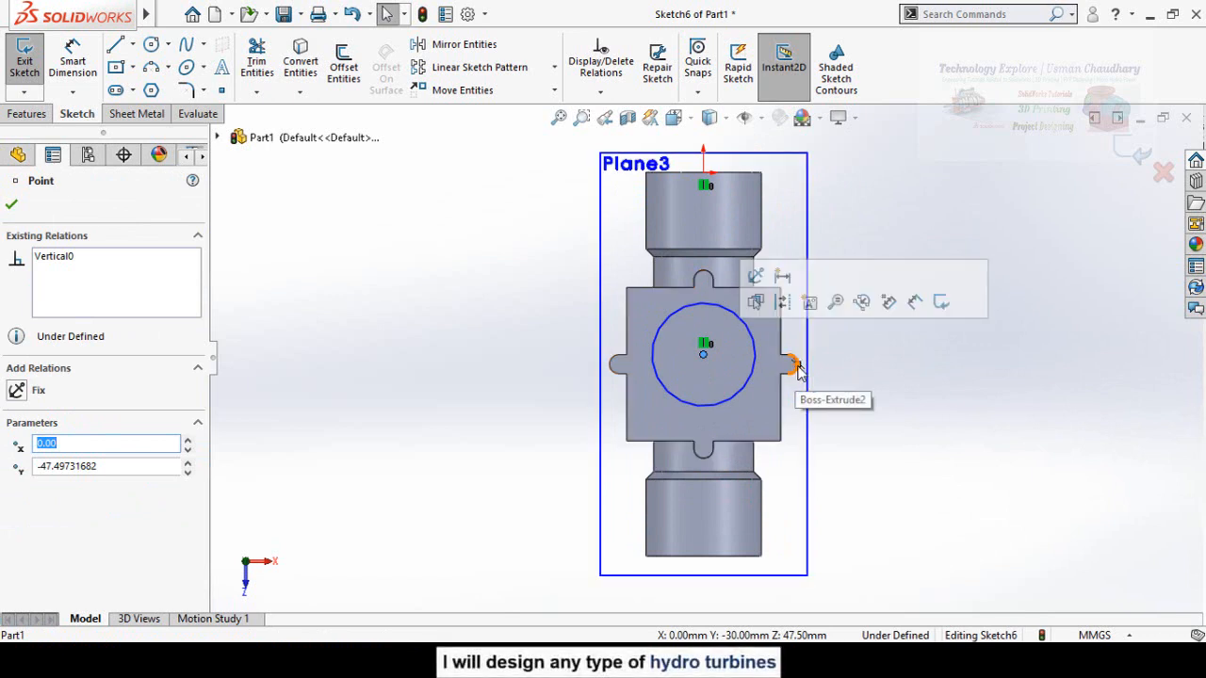
pyautogui.scroll(-2, 801, 370)
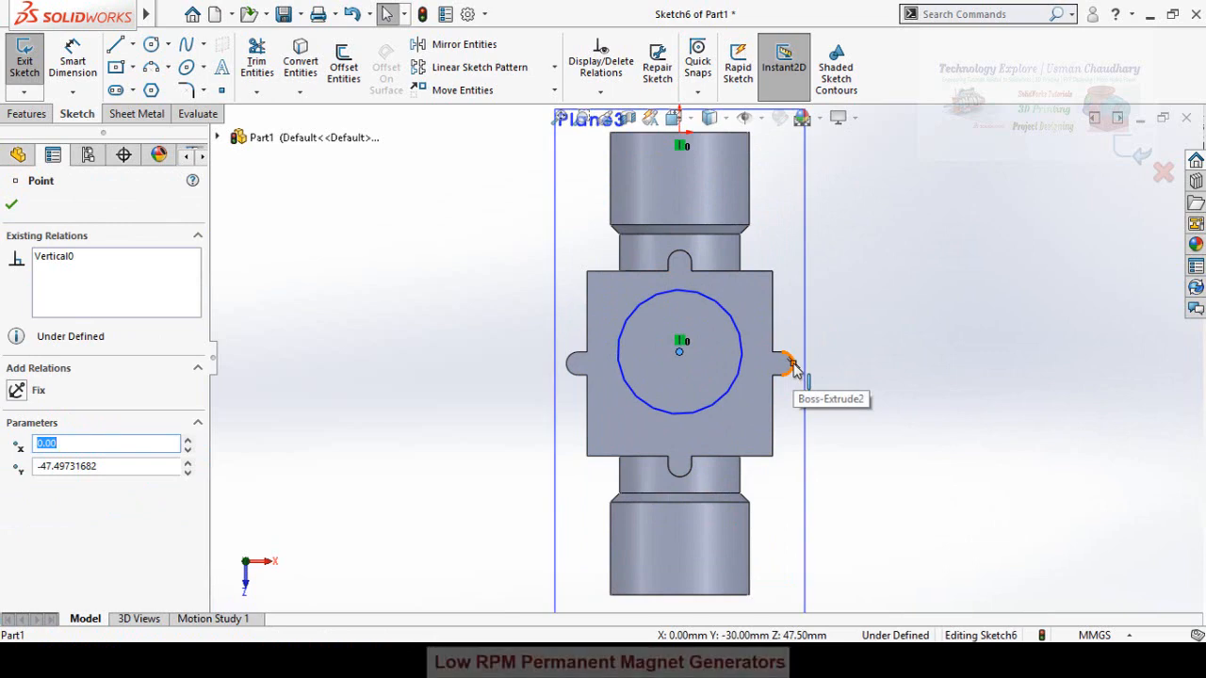
pyautogui.keyDown('ctrl'); pyautogui.click(802, 364); pyautogui.keyUp('ctrl')
pyautogui.click(843, 290)
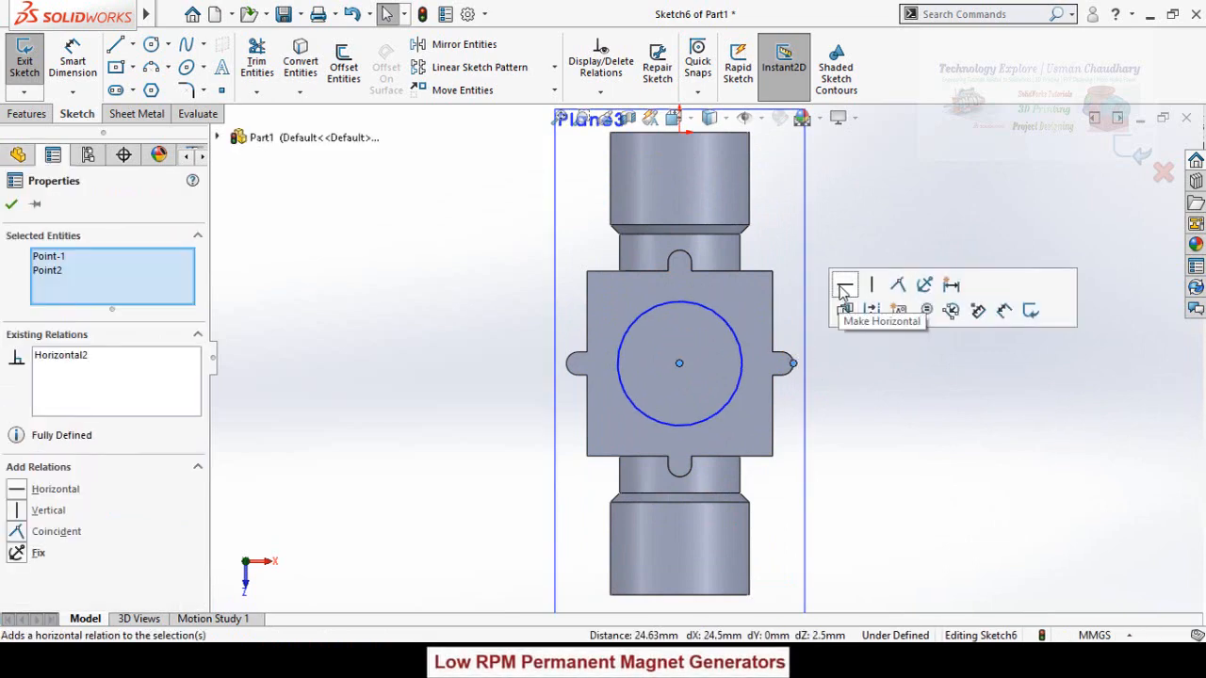
pyautogui.click(865, 408)
# Set the diameter of the circle centred under the housing to 26 mm.
pyautogui.press('f')
pyautogui.moveTo(837, 468); pyautogui.dragTo(840, 366, button='right')
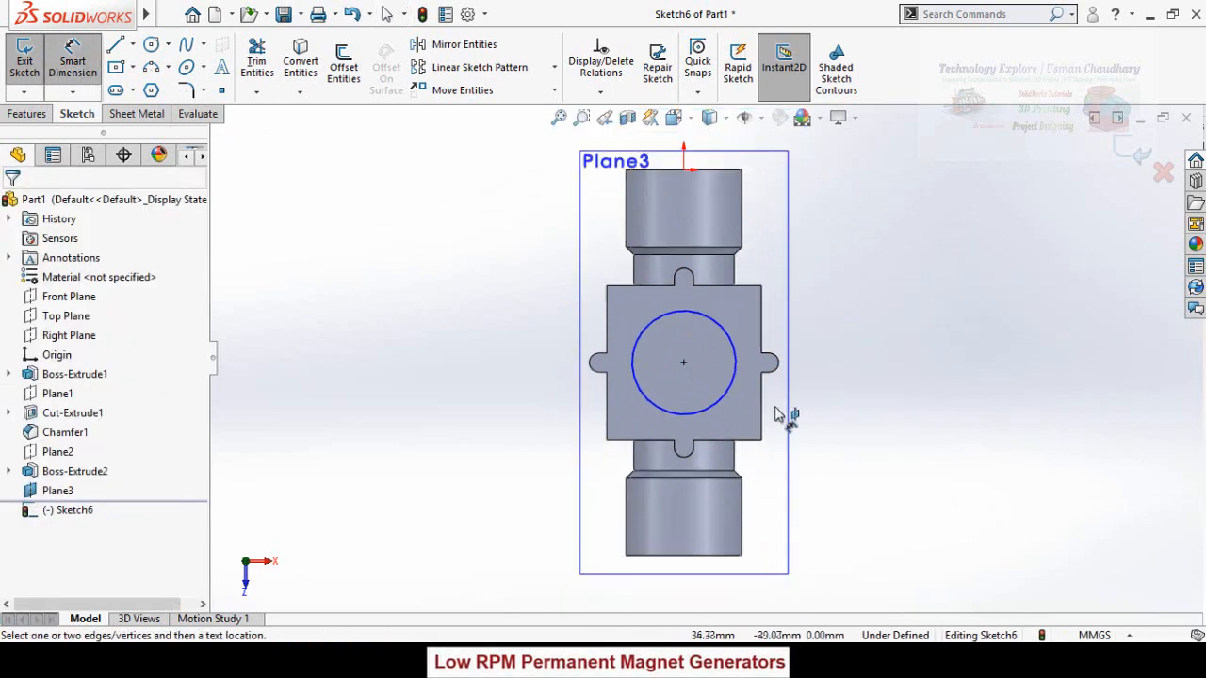
pyautogui.click(722, 402)
pyautogui.click(880, 427)
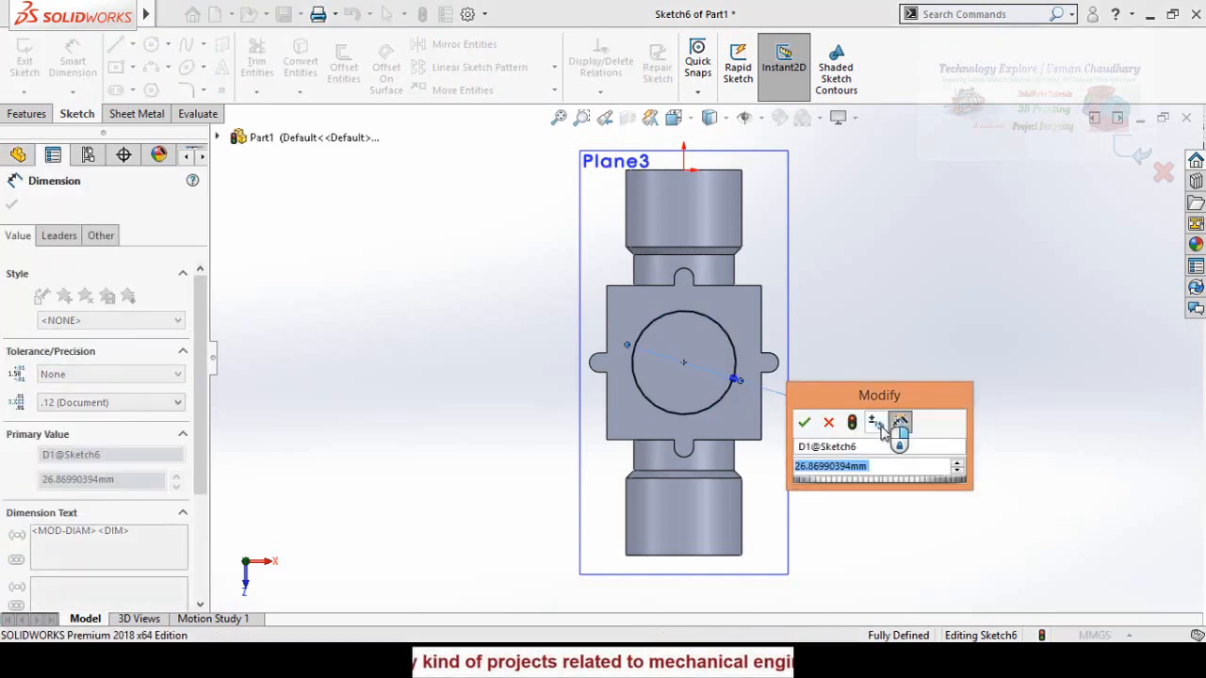
pyautogui.write('26')
pyautogui.press('Return')
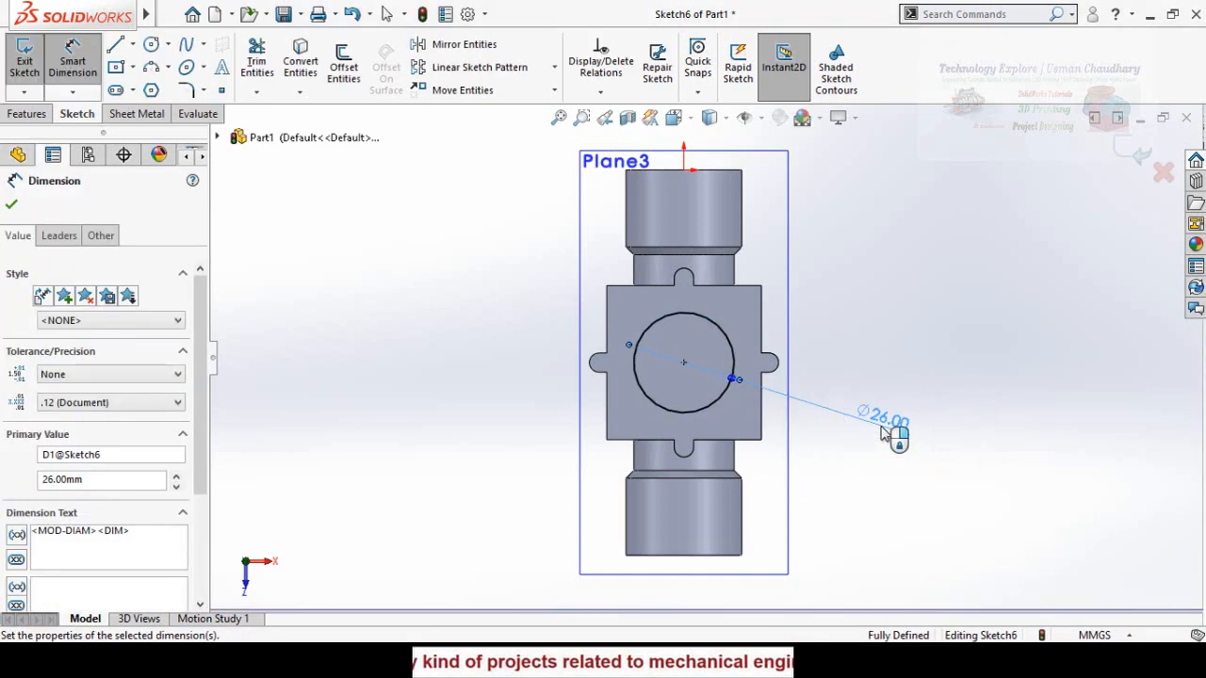
# Extrude the 26 mm circle as a boss, using Up To Surface, to the pipe's narrower middle cylindrical face.
pyautogui.moveTo(622, 396)
pyautogui.mouseDown(button='middle')
pyautogui.moveTo(537, 390)
pyautogui.moveTo(590, 411)
pyautogui.moveTo(209, 228)
pyautogui.mouseUp(button='middle')
pyautogui.click(28, 114)
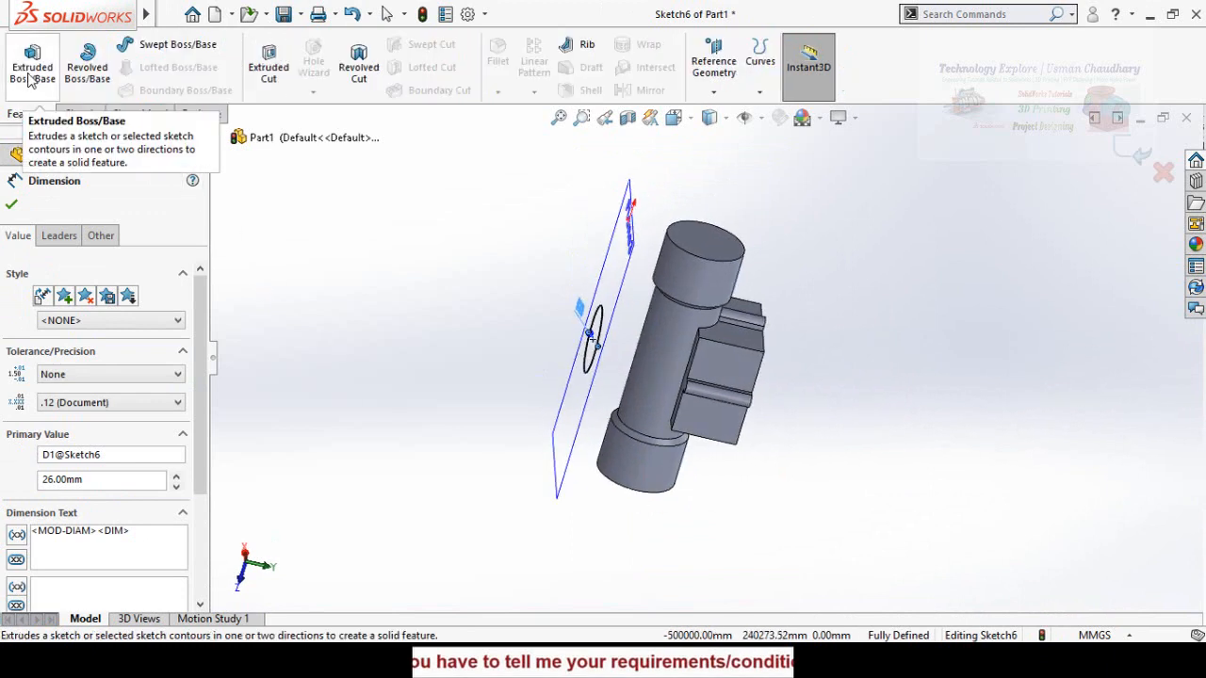
pyautogui.click(32, 73)
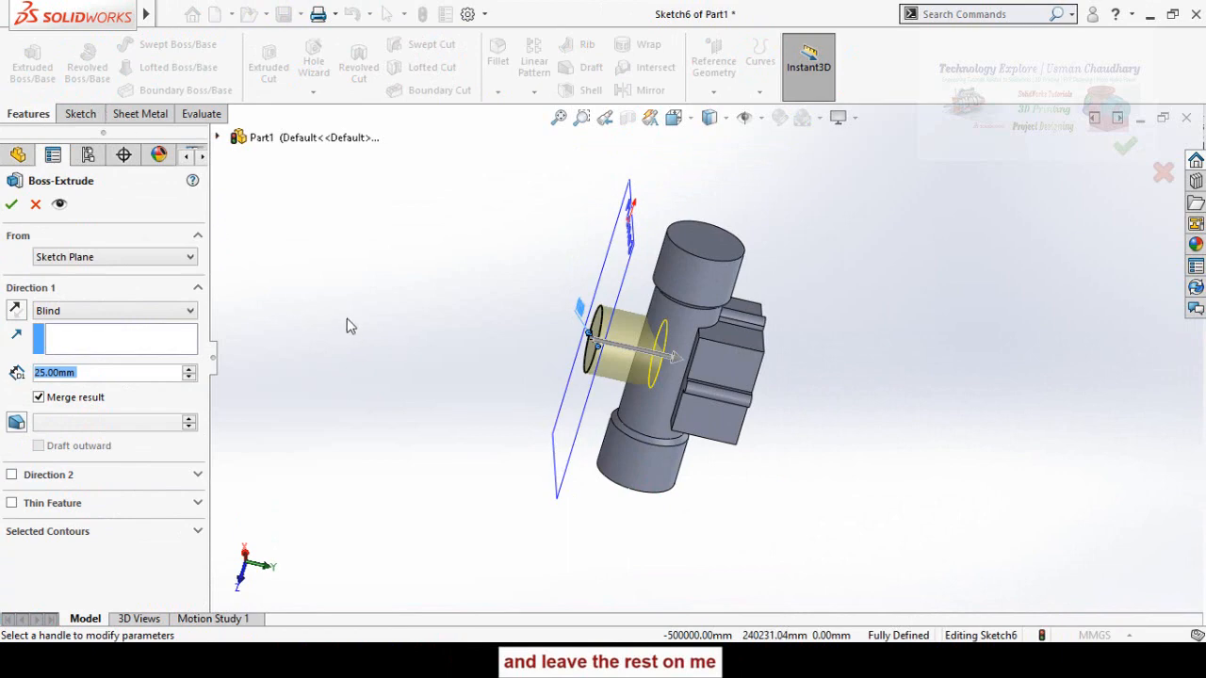
pyautogui.moveTo(382, 345); pyautogui.dragTo(423, 386, button='middle')
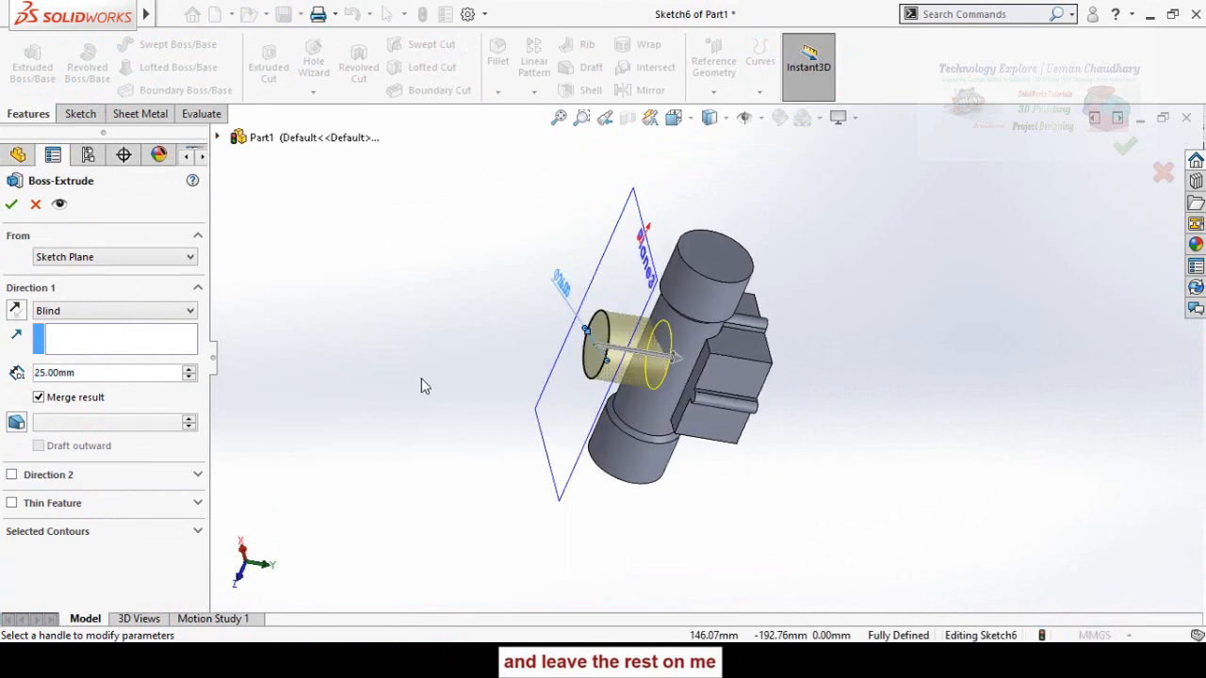
pyautogui.click(683, 328)
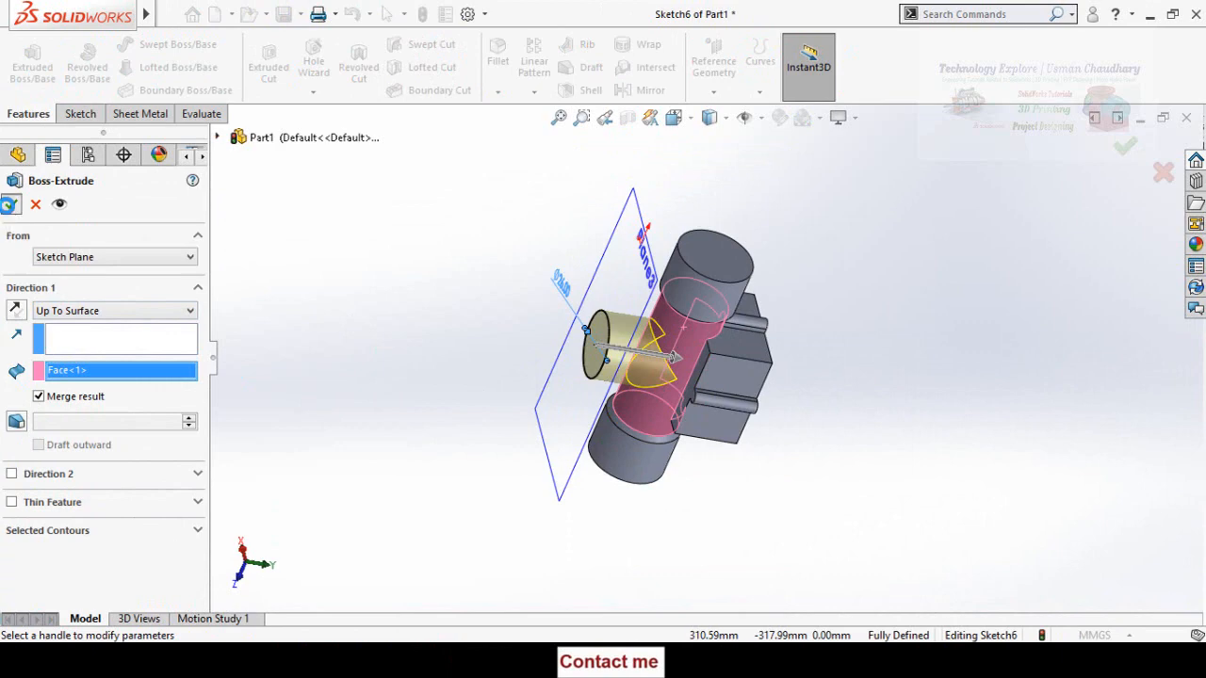
pyautogui.click(10, 204)
# Hide the reference plane at the outer end of the new round boss.
pyautogui.moveTo(448, 434); pyautogui.dragTo(490, 348, button='middle')
pyautogui.click(629, 336)
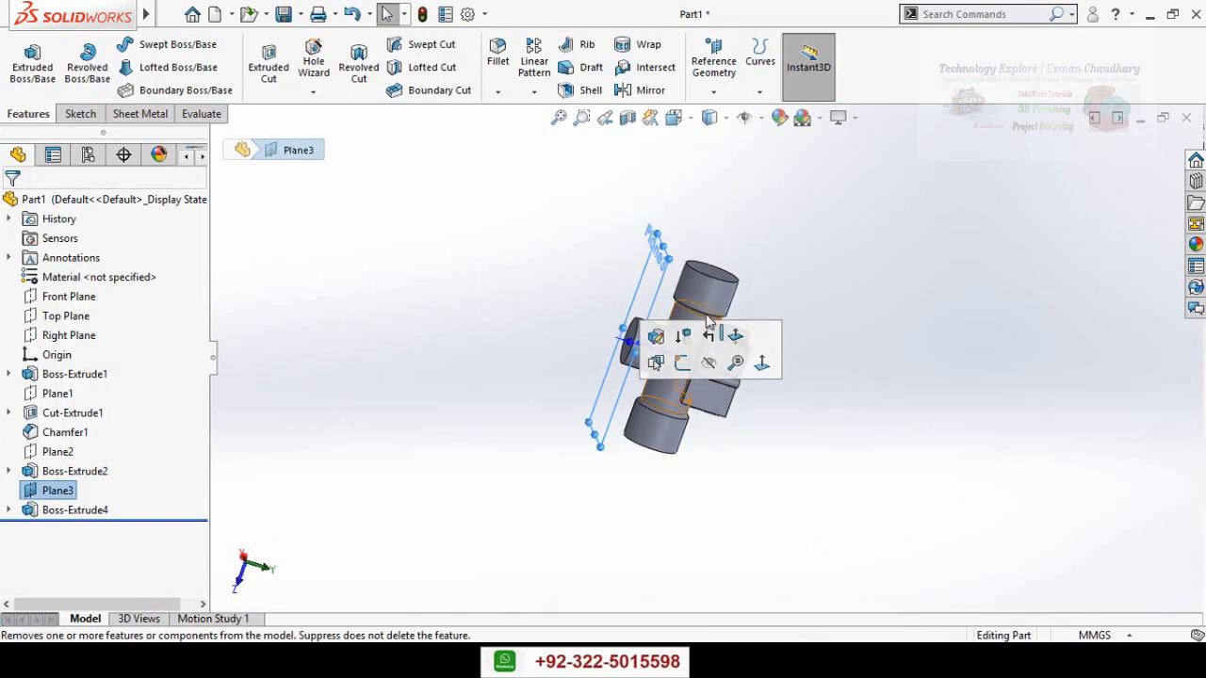
pyautogui.click(708, 362)
pyautogui.moveTo(454, 400); pyautogui.dragTo(651, 418, button='middle')
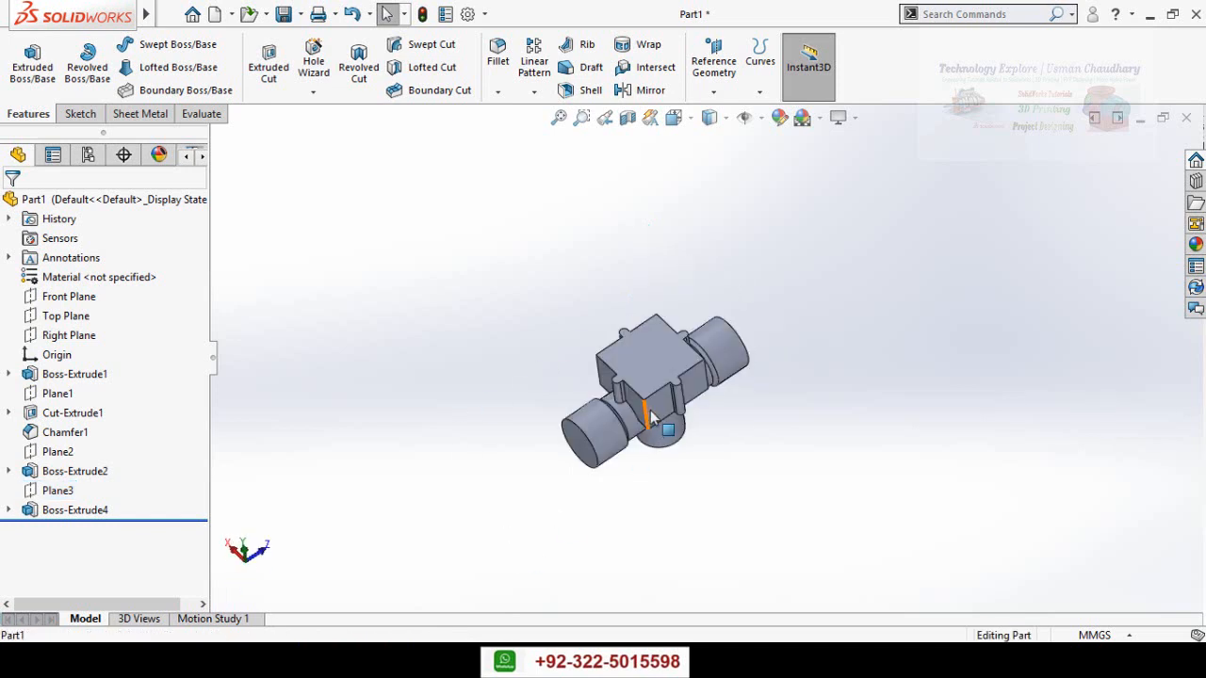
pyautogui.scroll(-3, 753, 423)
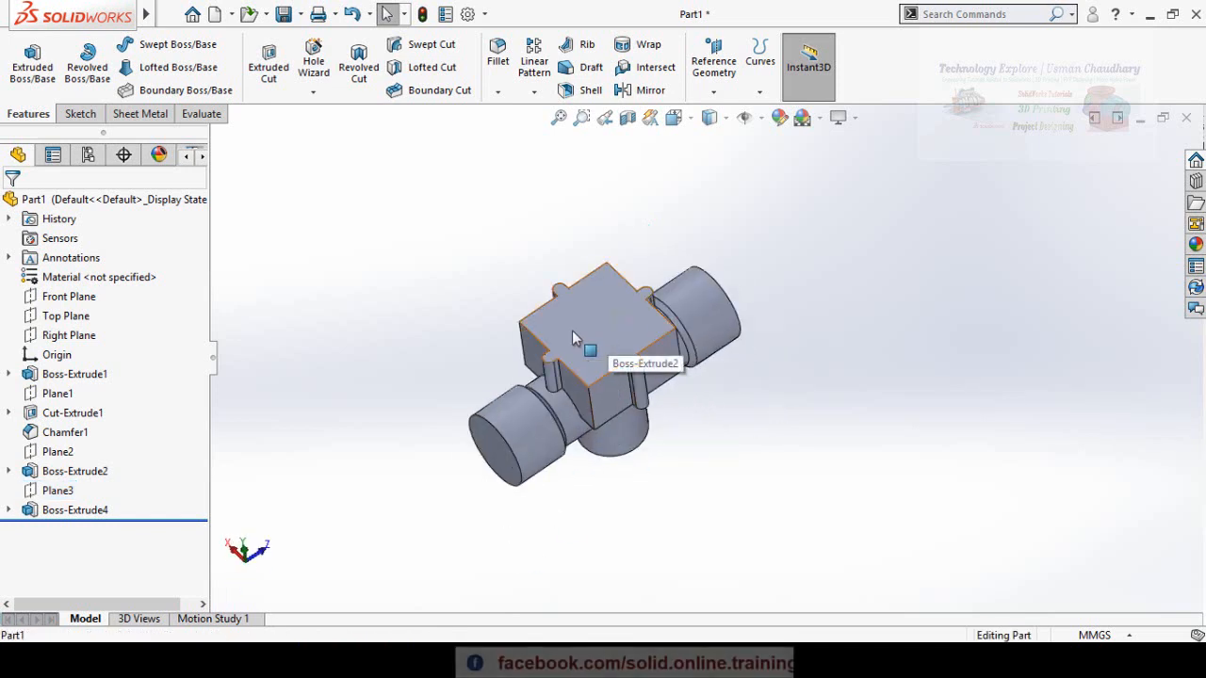
# Check the reference photo in Windows Photo Viewer, return to SOLIDWORKS and start a sketch on the housing's outer square face.
pyautogui.hotkey('alt', 'Tab')
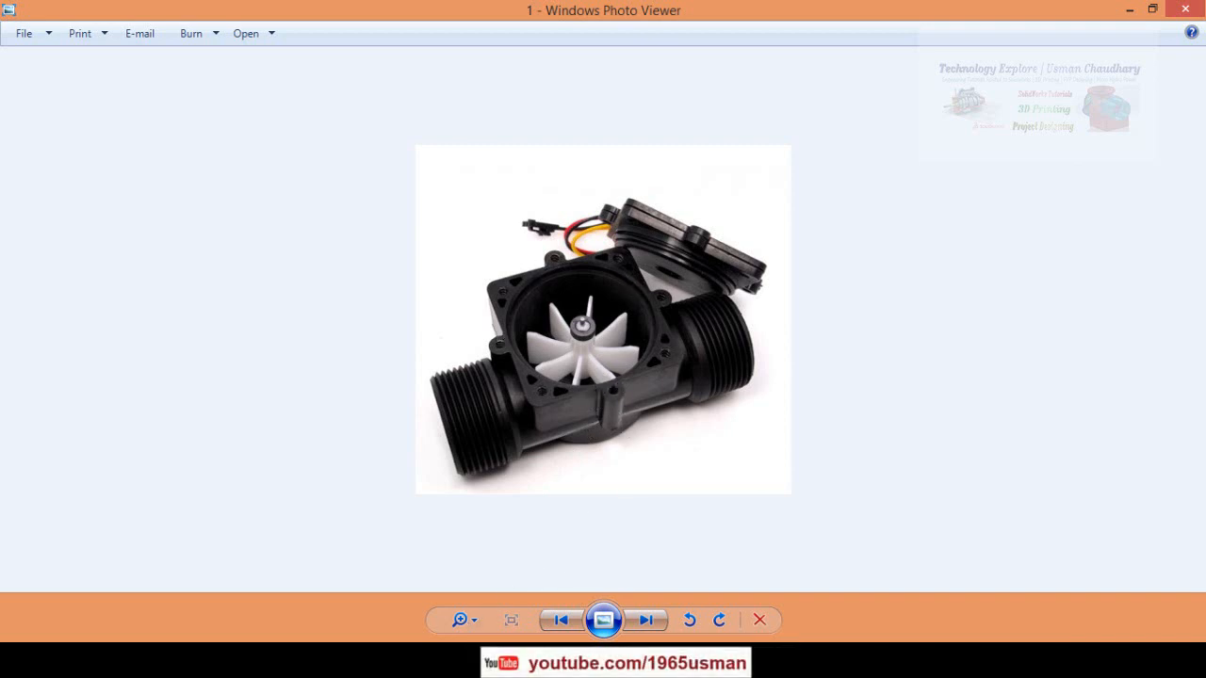
pyautogui.hotkey('alt', 'Tab')
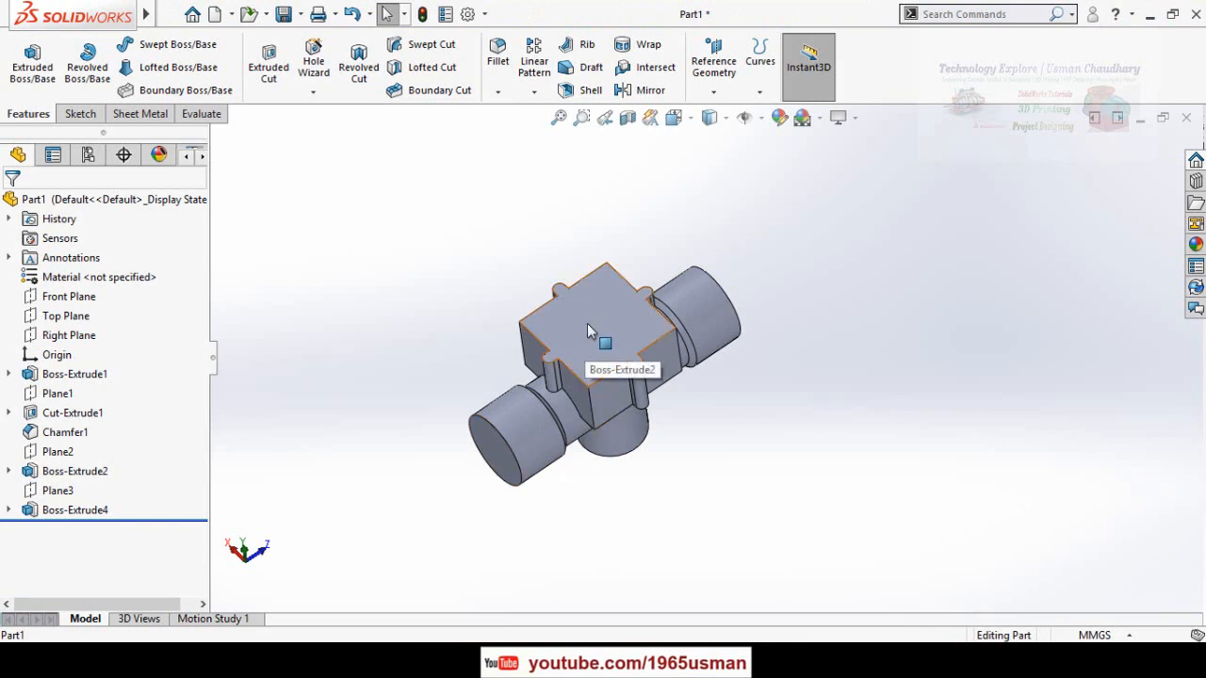
pyautogui.click(586, 325)
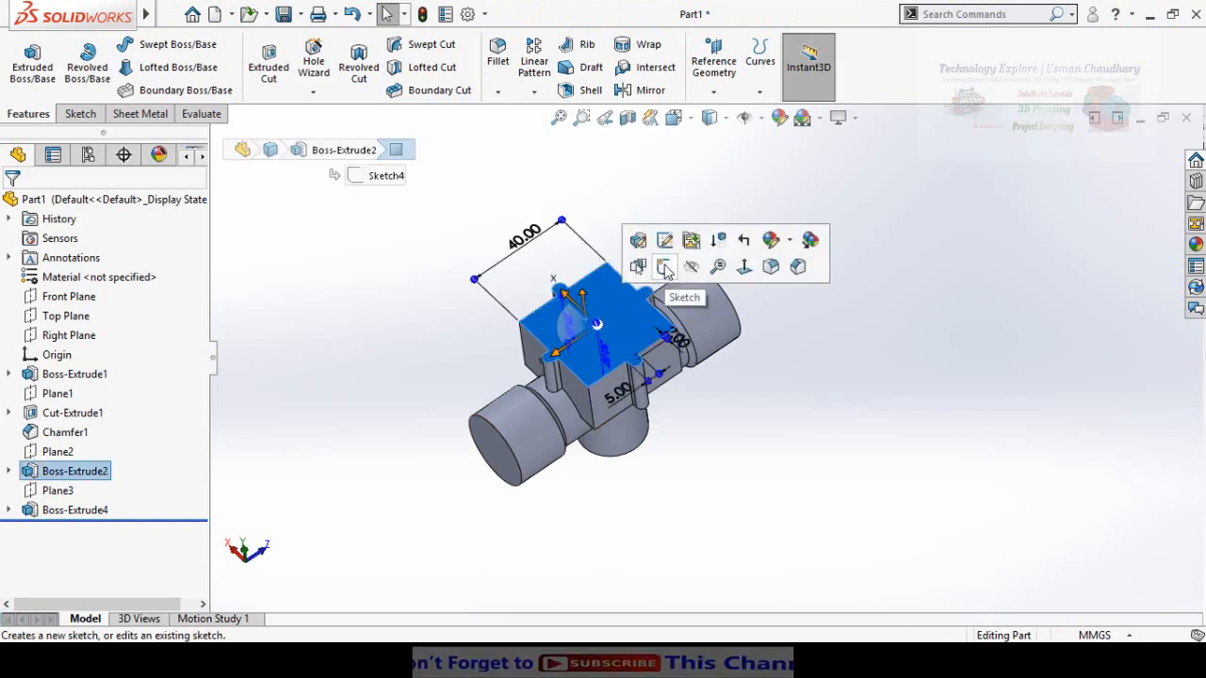
pyautogui.click(664, 269)
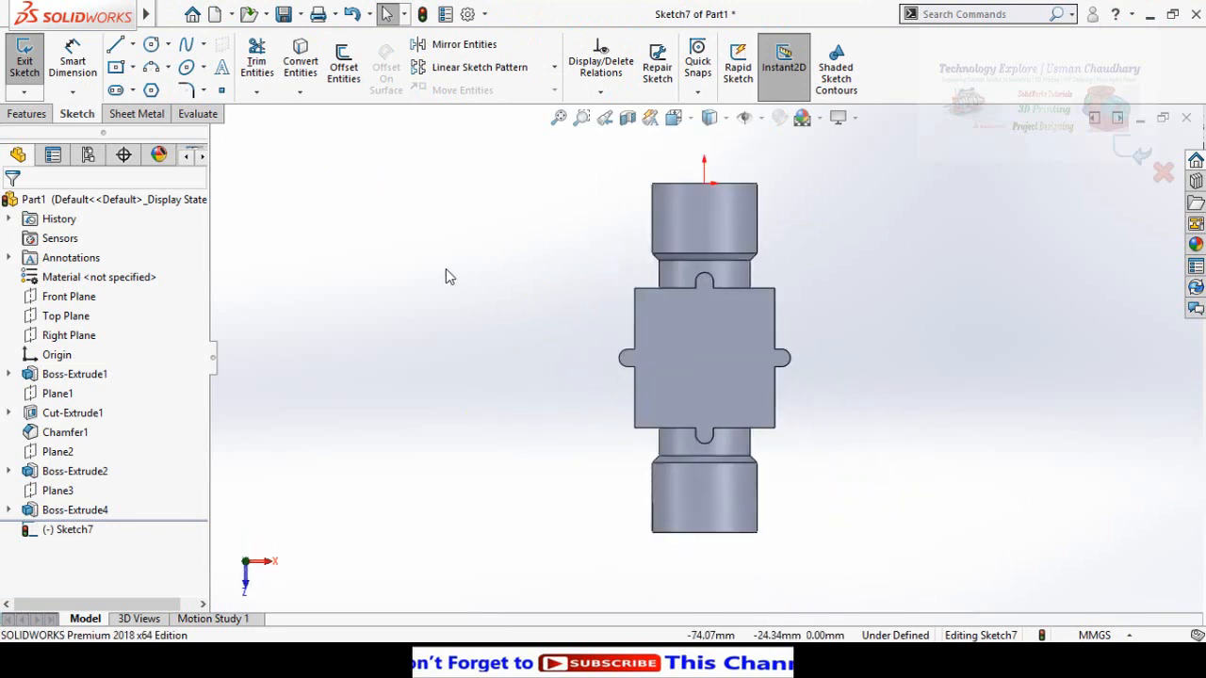
# Draw one circle on each of the housing's four lugs, centred on the lug's rounded end.
pyautogui.click(151, 46)
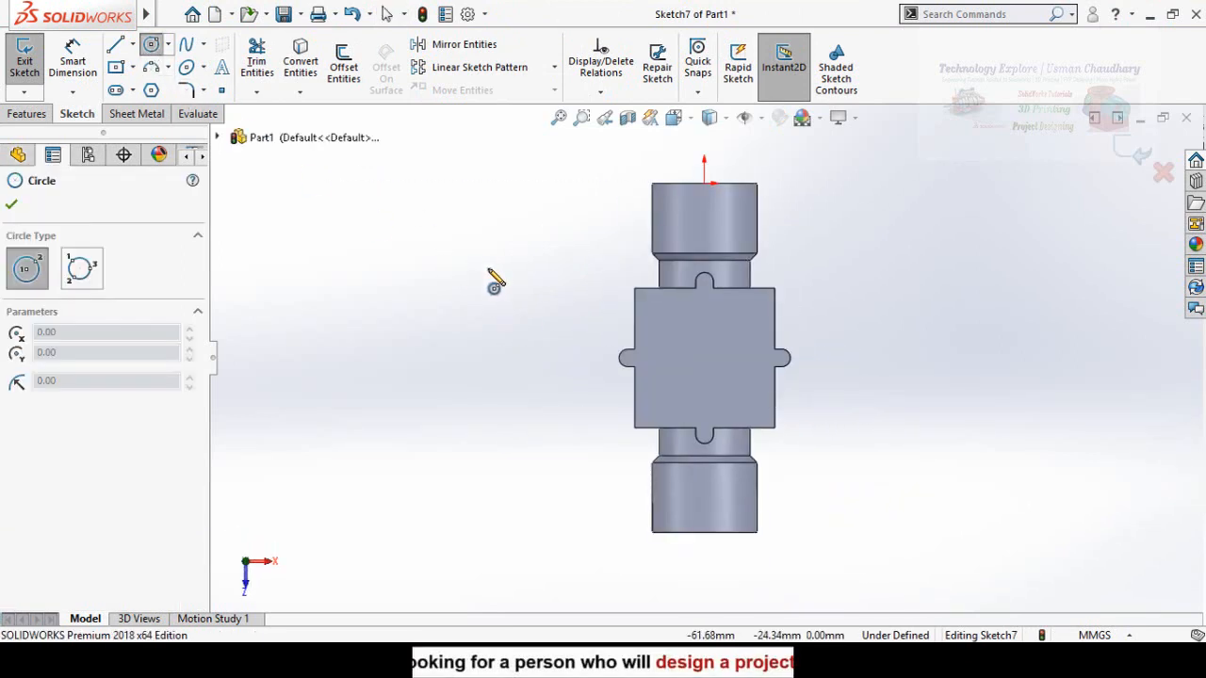
pyautogui.scroll(-5, 697, 316)
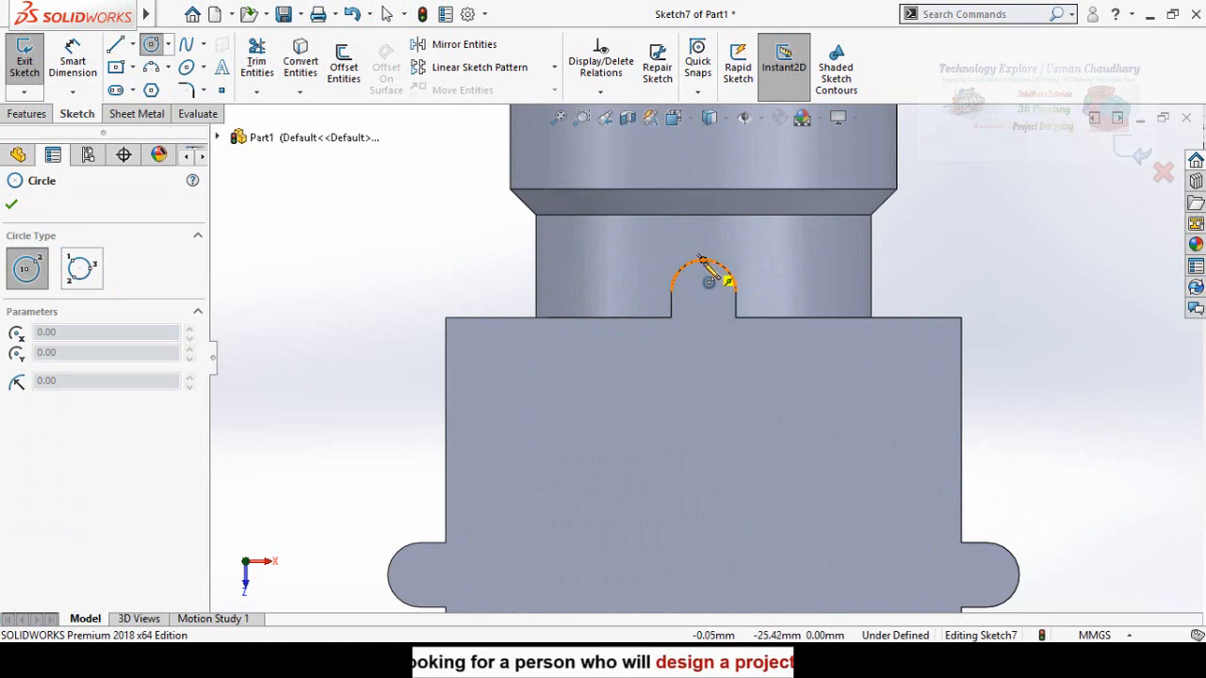
pyautogui.click(702, 294)
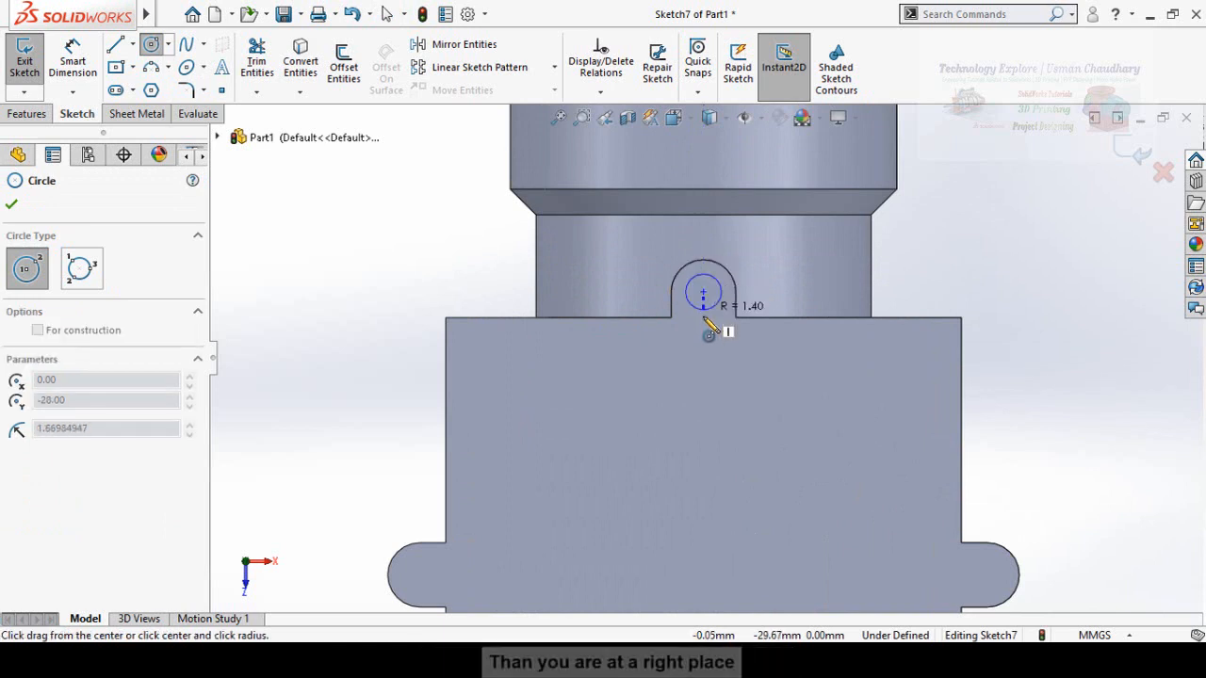
pyautogui.click(706, 320)
pyautogui.scroll(3, 775, 404)
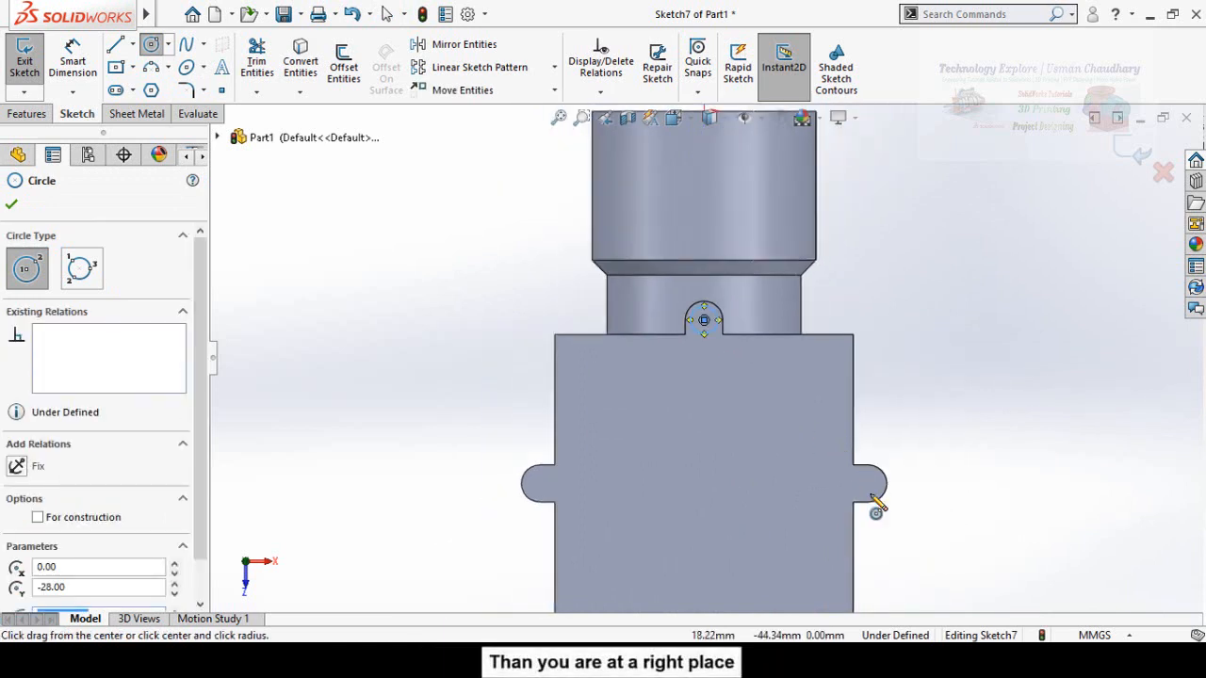
pyautogui.click(867, 483)
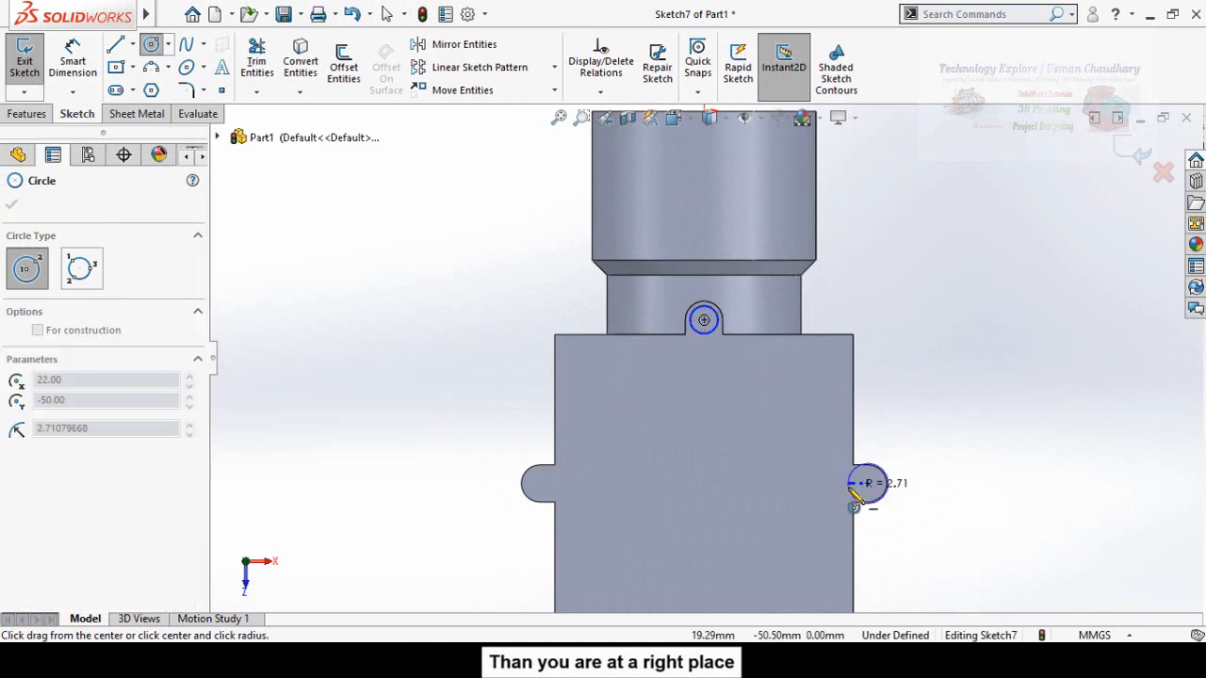
pyautogui.click(884, 484)
pyautogui.scroll(3, 702, 468)
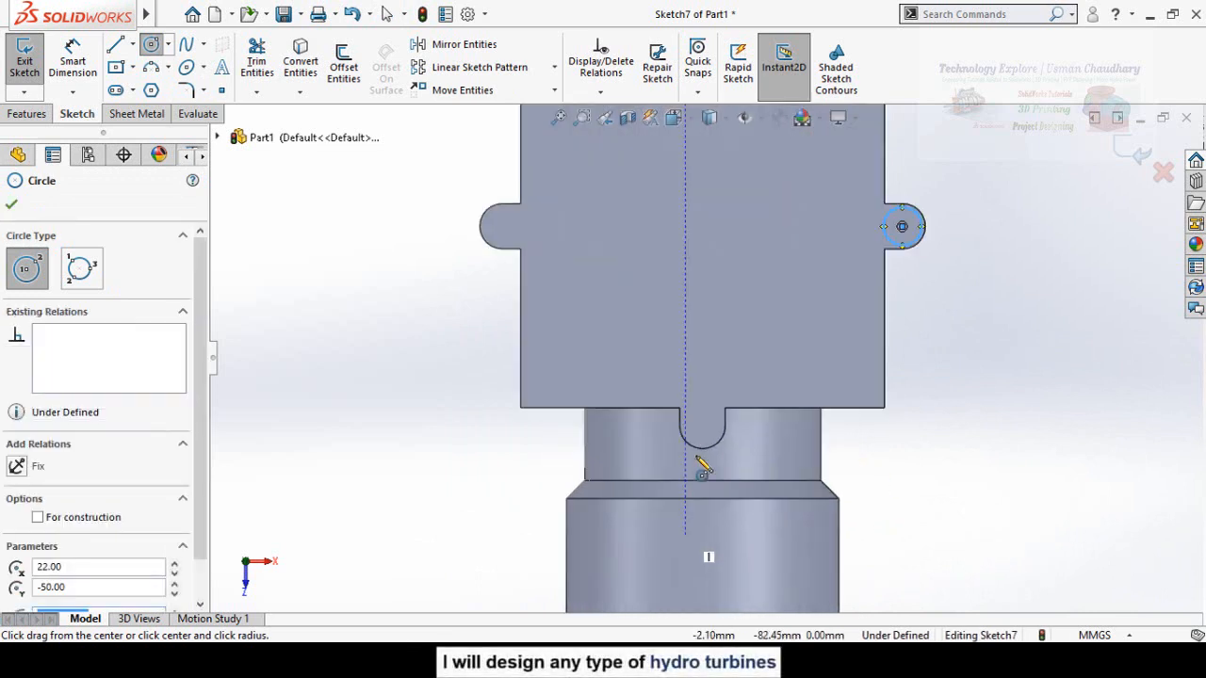
pyautogui.click(702, 426)
pyautogui.click(716, 422)
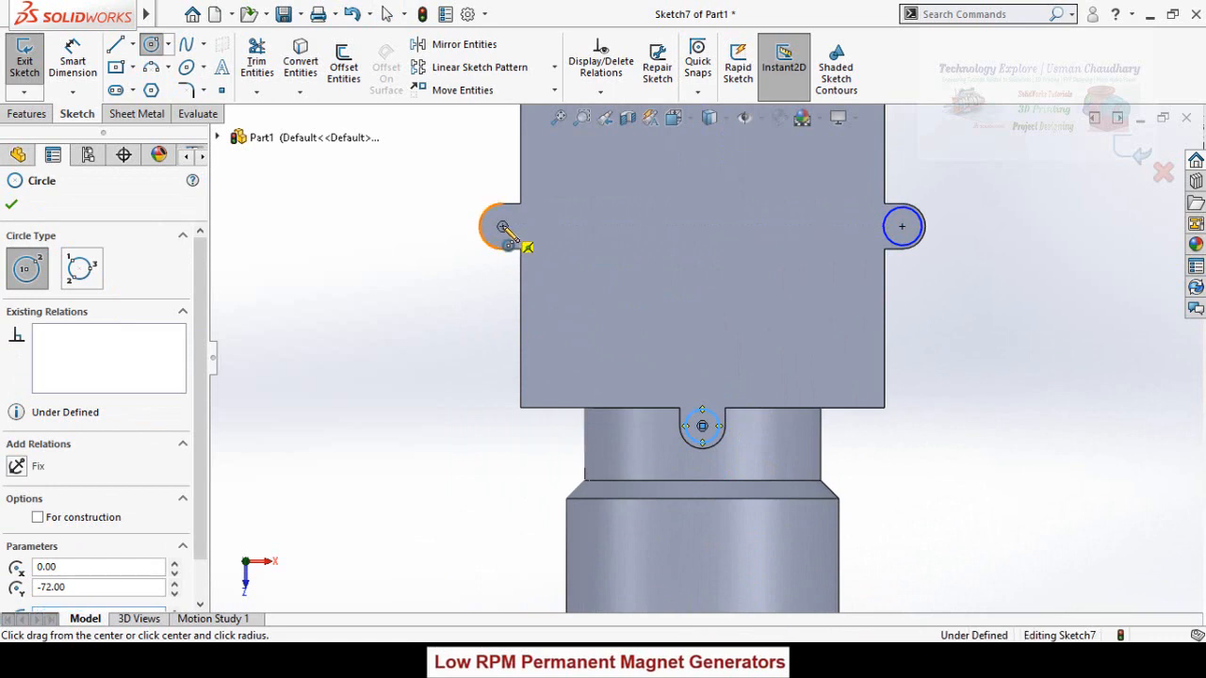
pyautogui.click(502, 226)
pyautogui.click(540, 245)
pyautogui.scroll(5, 552, 270)
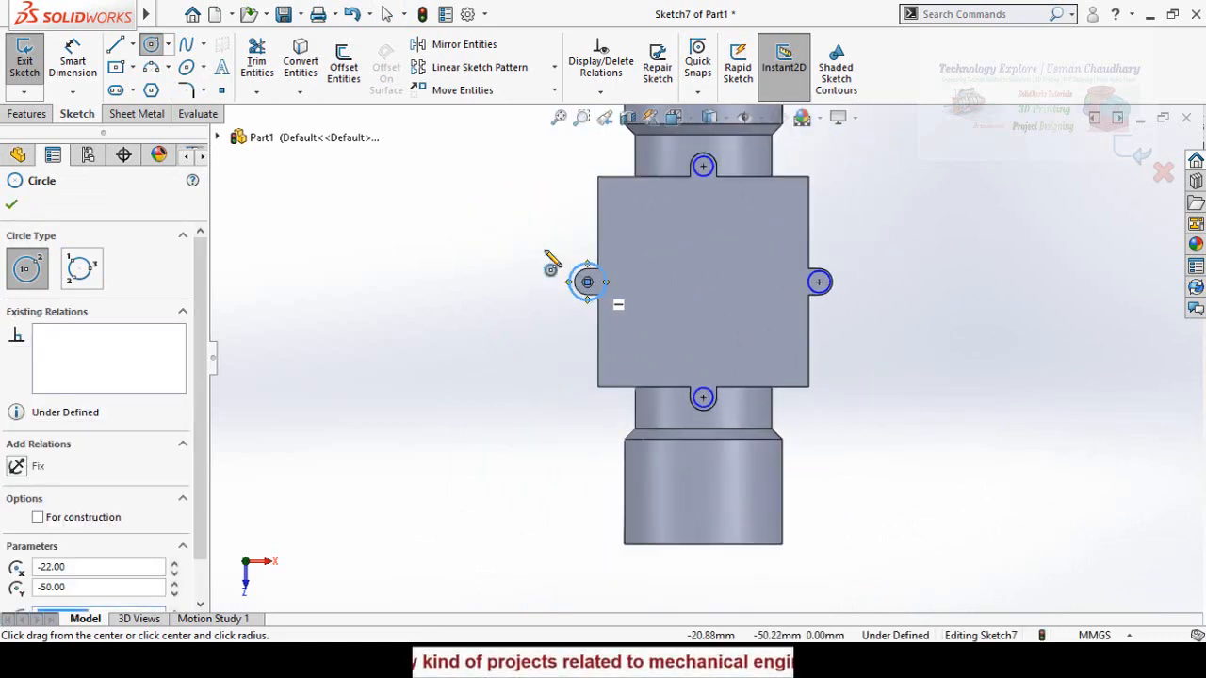
pyautogui.press('Escape')
# Make the four lug circles equal and set their diameter to 3 mm.
pyautogui.moveTo(553, 460); pyautogui.dragTo(534, 425)
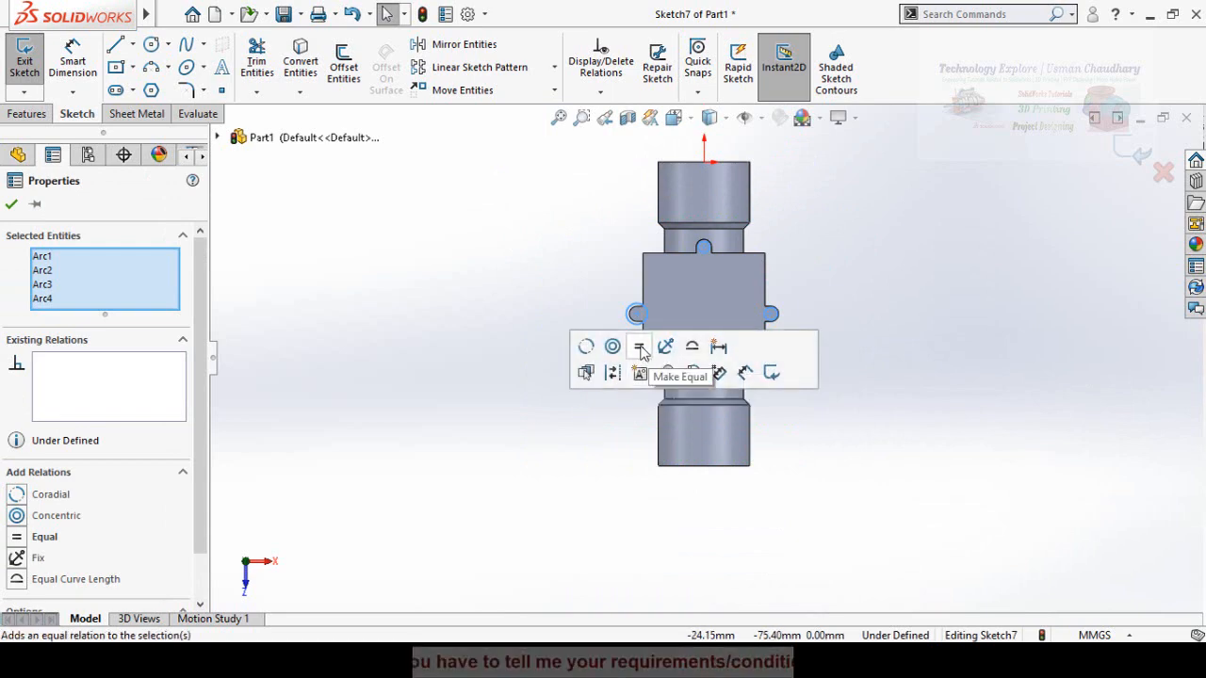
pyautogui.click(551, 448)
pyautogui.moveTo(549, 439); pyautogui.dragTo(552, 364, button='right')
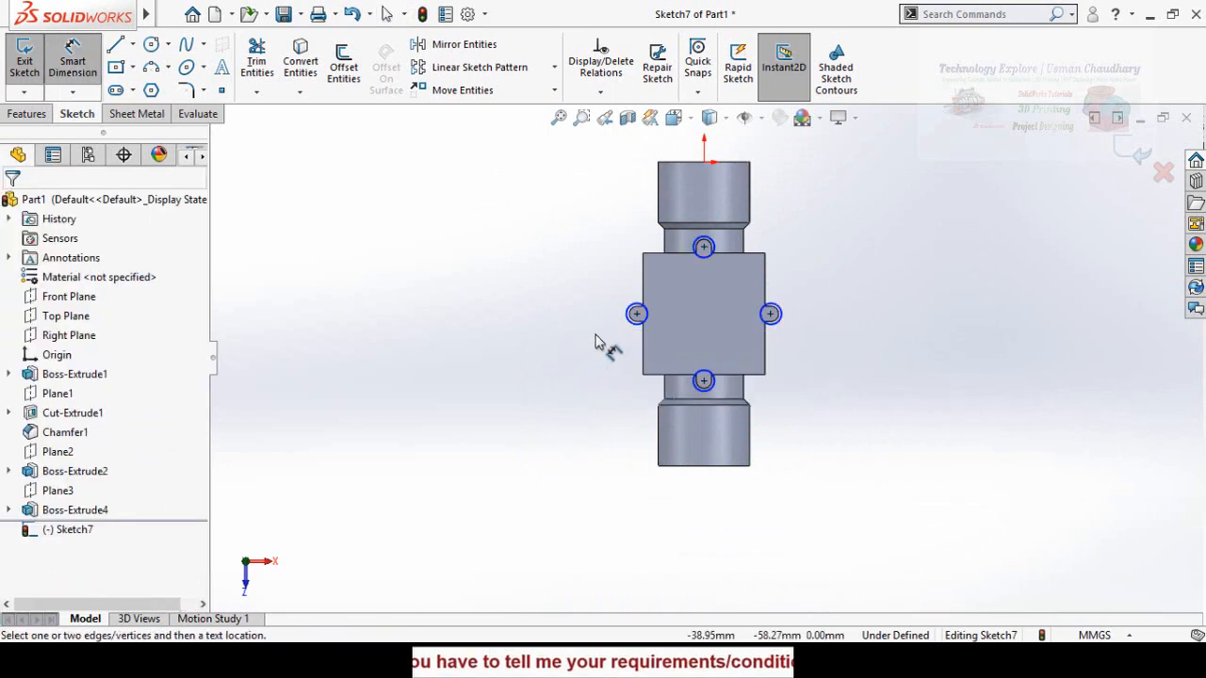
pyautogui.scroll(-3, 595, 333)
pyautogui.click(684, 329)
pyautogui.click(574, 405)
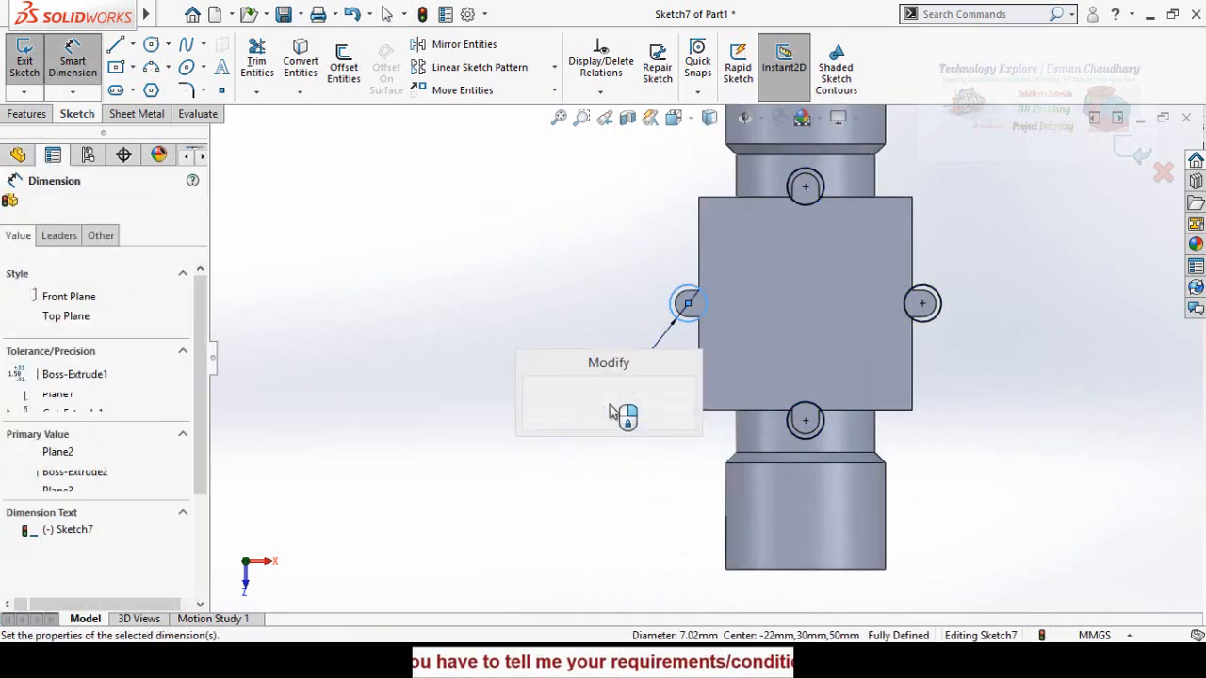
pyautogui.write('3')
pyautogui.press('Return')
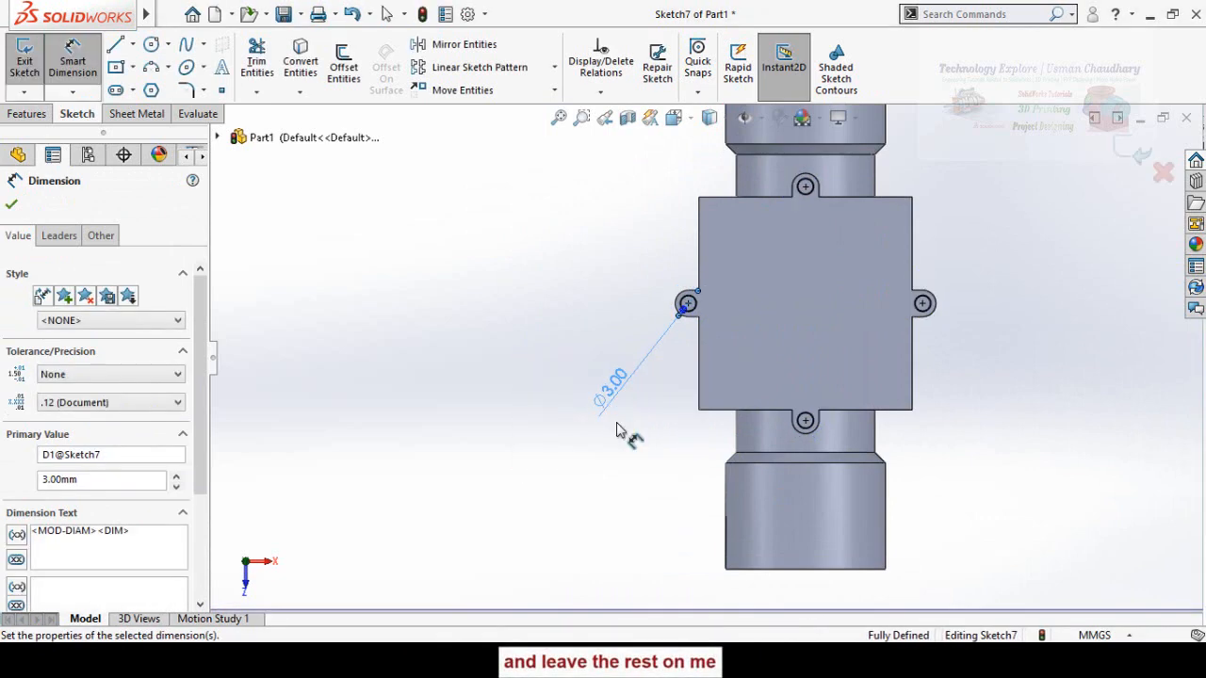
pyautogui.click(632, 462)
# Cut the four 3 mm circles through the lugs, using Up To Surface, to the housing's underside face.
pyautogui.scroll(1, 645, 449)
pyautogui.scroll(1, 647, 453)
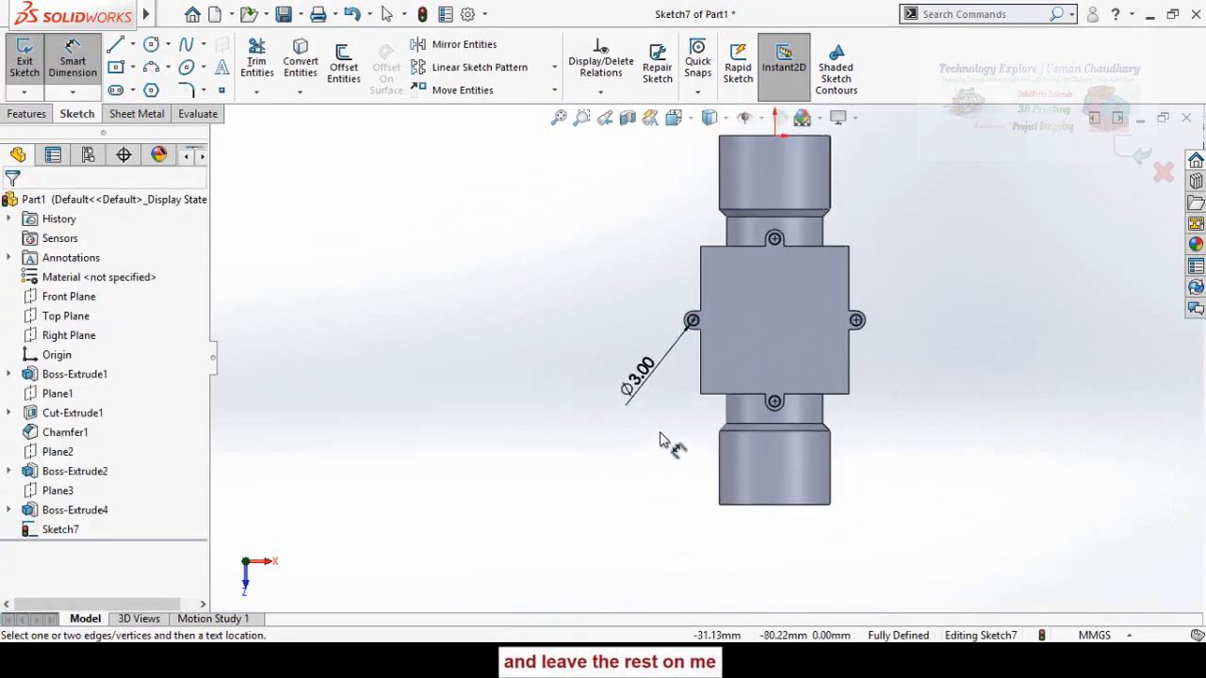
pyautogui.moveTo(659, 439)
pyautogui.mouseDown(button='middle')
pyautogui.moveTo(641, 436)
pyautogui.moveTo(648, 446)
pyautogui.mouseUp(button='middle')
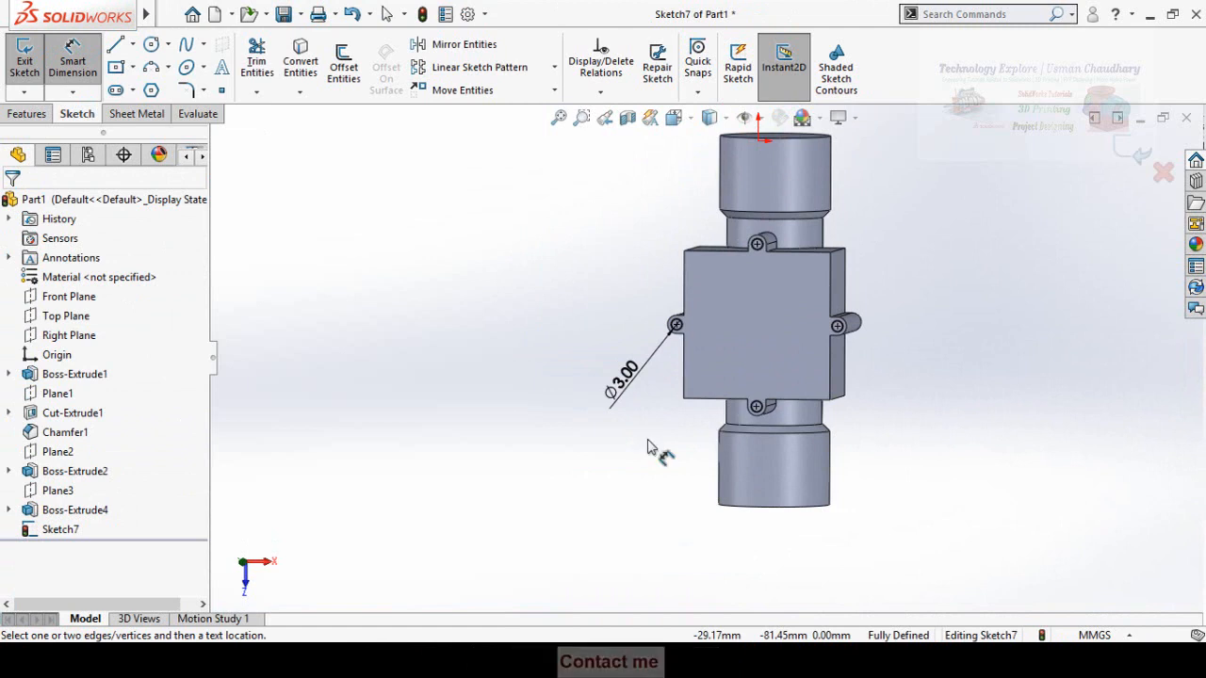
pyautogui.scroll(1, 194, 75)
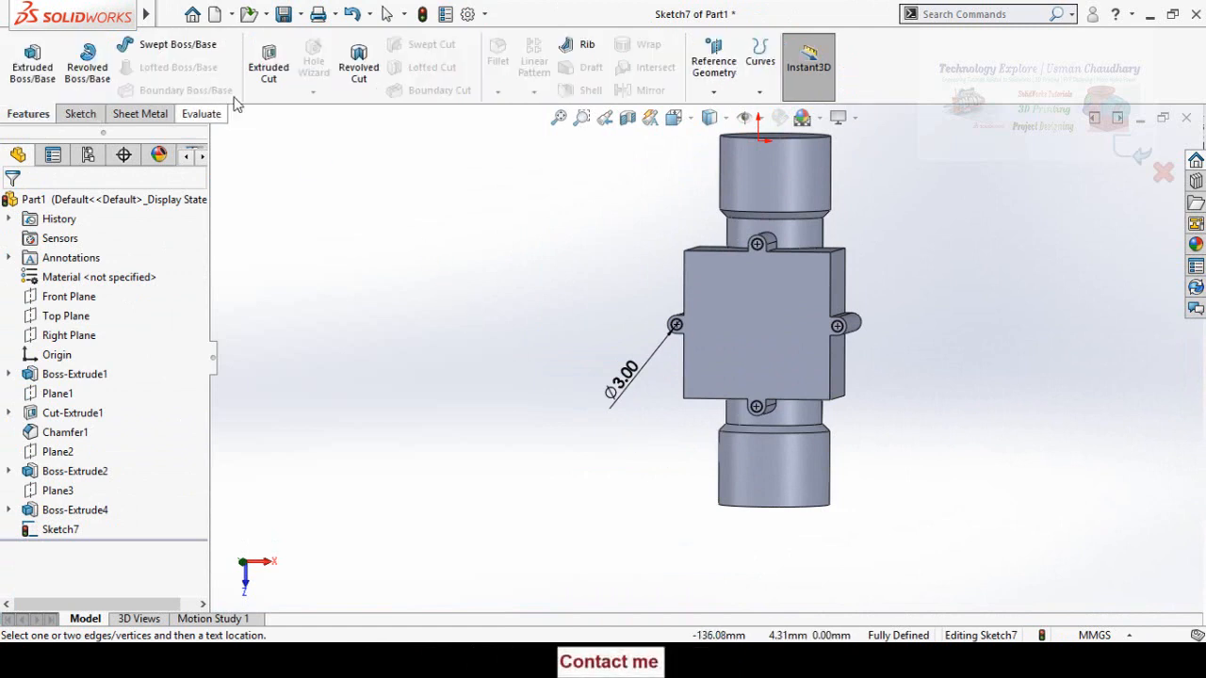
pyautogui.click(267, 77)
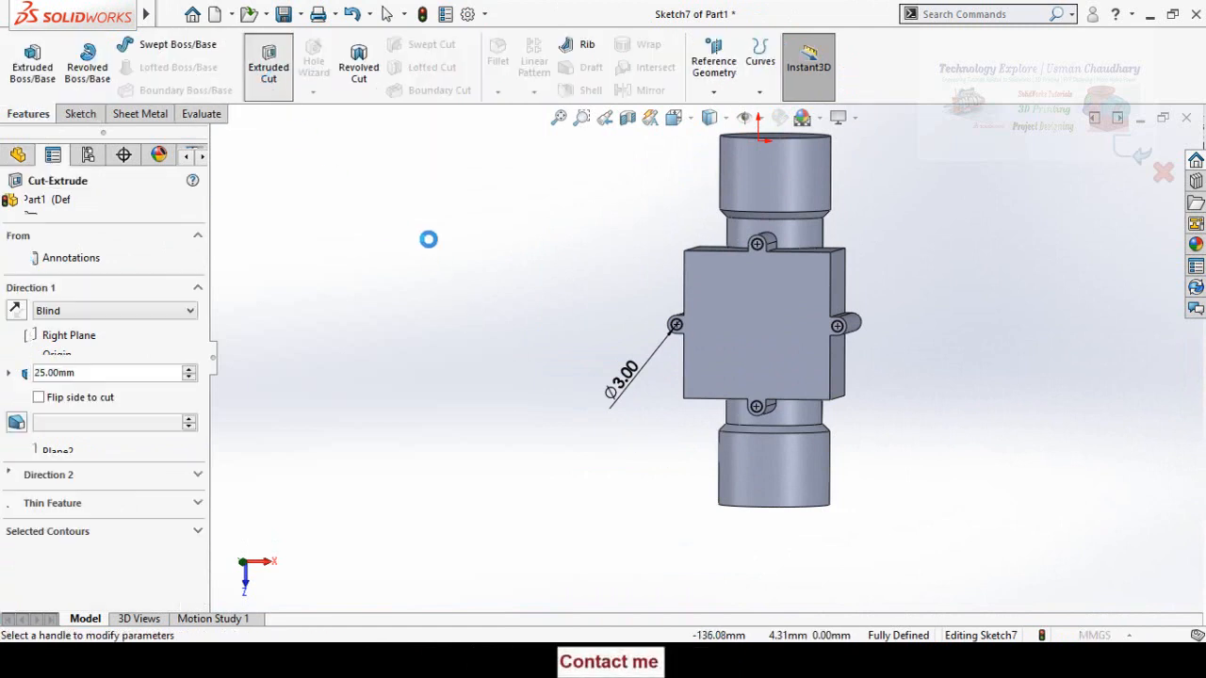
pyautogui.scroll(-8, 796, 405)
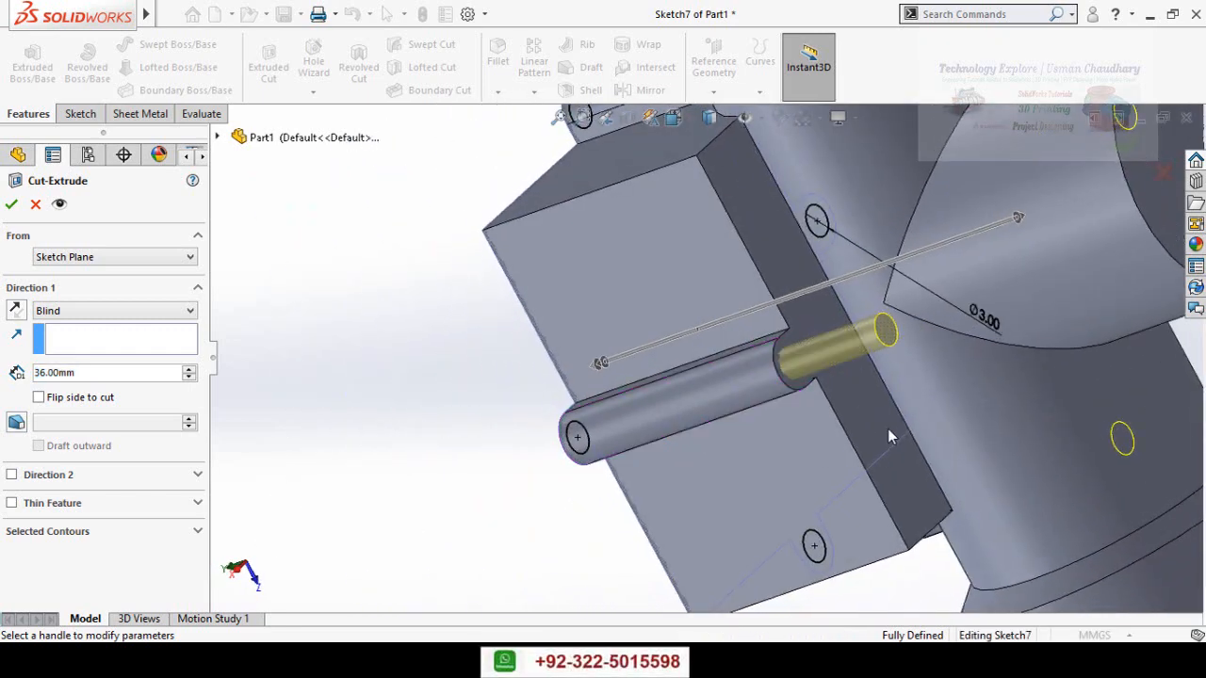
pyautogui.click(887, 429)
pyautogui.scroll(3, 393, 415)
pyautogui.scroll(3, 394, 415)
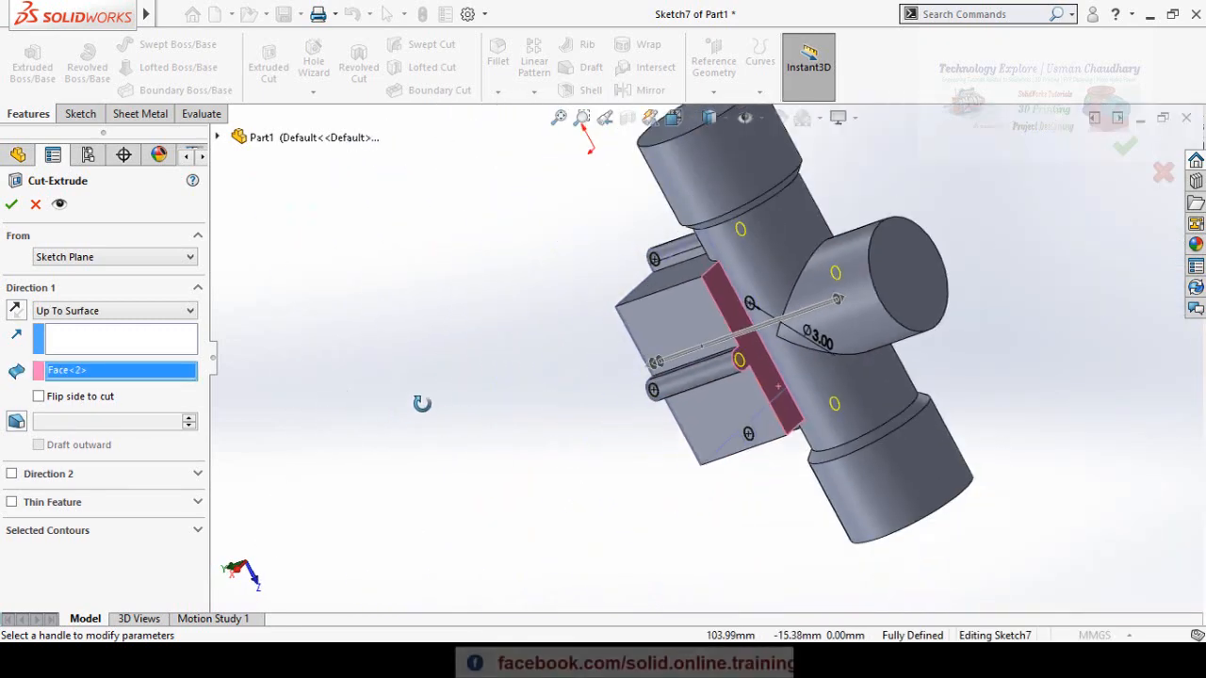
pyautogui.moveTo(420, 404); pyautogui.dragTo(500, 350, button='middle')
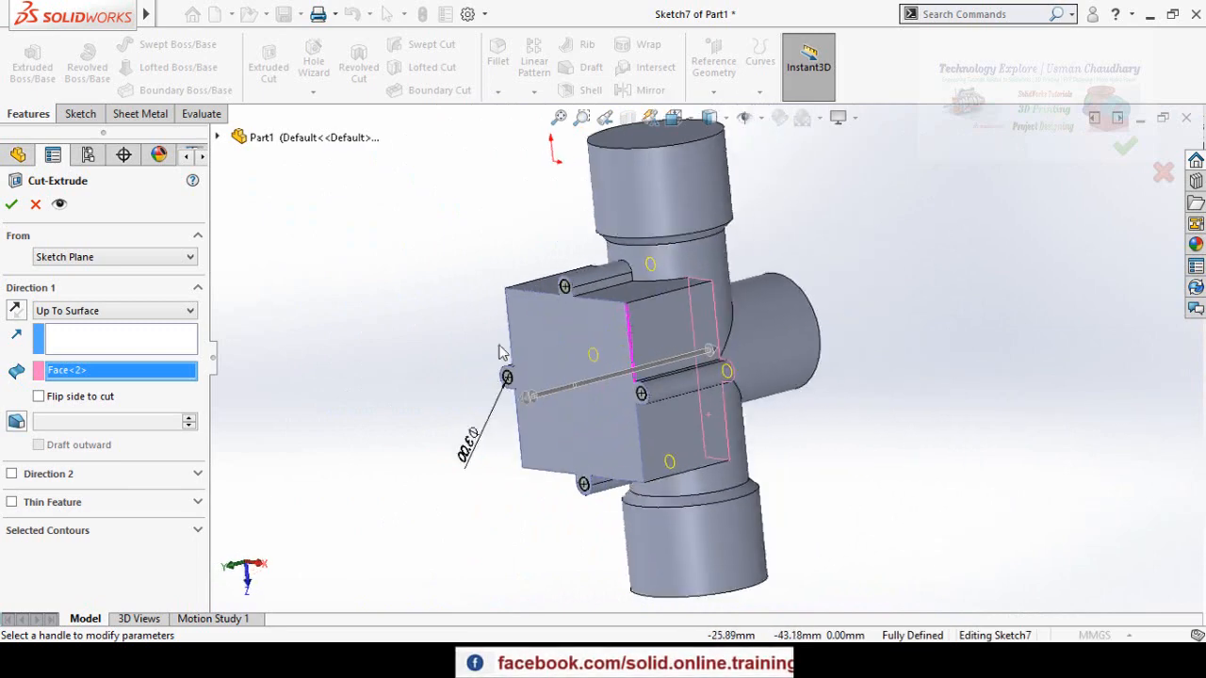
pyautogui.click(11, 205)
# Inspect the model from several sides and switch to the reference photo in Windows Photo Viewer.
pyautogui.moveTo(419, 396); pyautogui.dragTo(478, 150, button='middle')
pyautogui.moveTo(480, 398); pyautogui.dragTo(481, 535, button='middle')
pyautogui.moveTo(491, 431); pyautogui.dragTo(488, 334, button='middle')
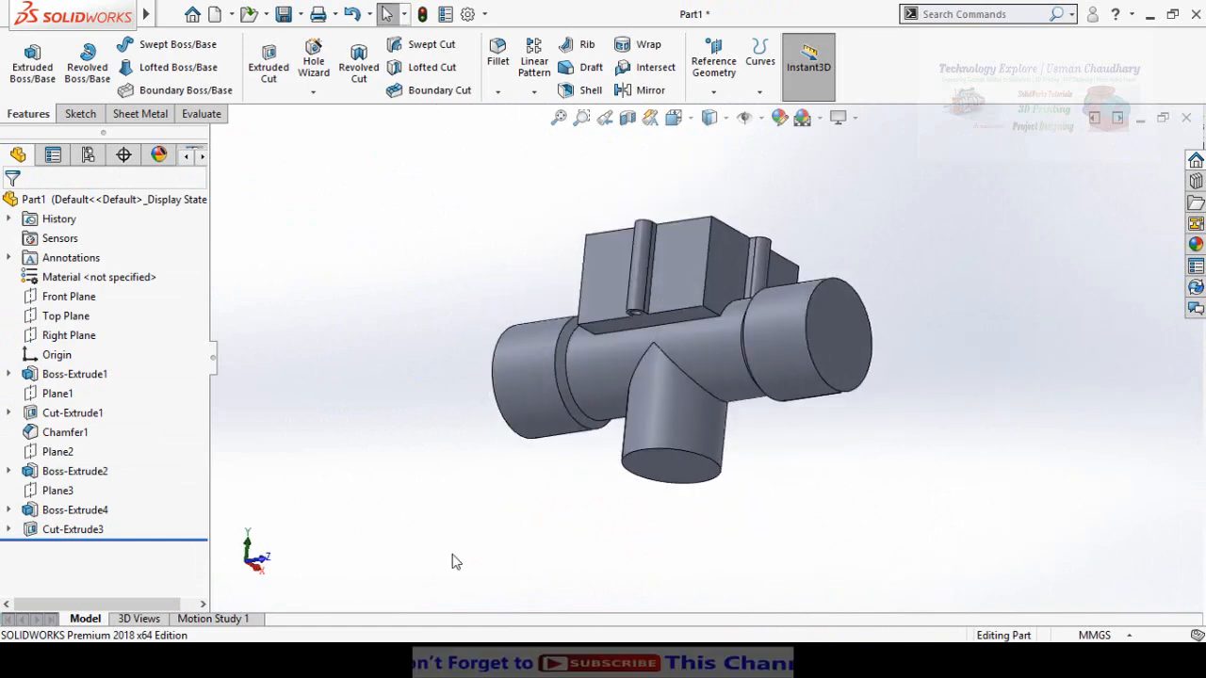
pyautogui.click(500, 657)
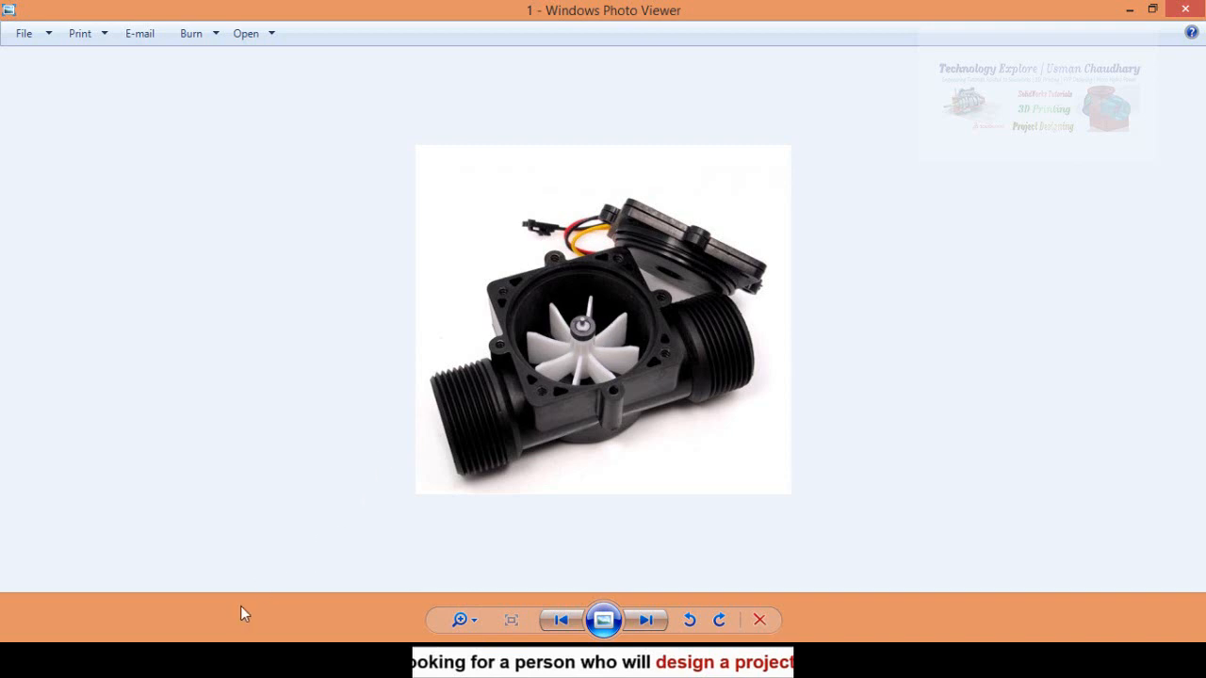
# Switch back to SOLIDWORKS and start a Shell that removes both pipe end faces, the housing's upper face and the boss's underside face.
pyautogui.click(180, 659)
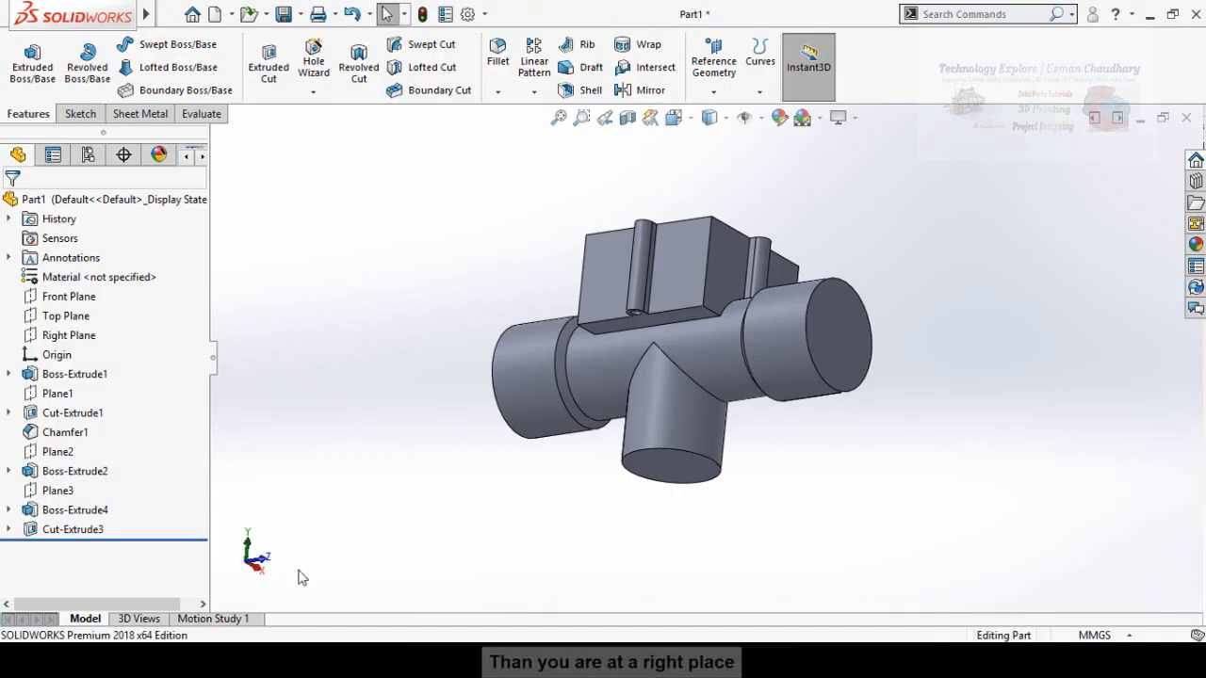
pyautogui.moveTo(448, 395); pyautogui.dragTo(462, 296, button='middle')
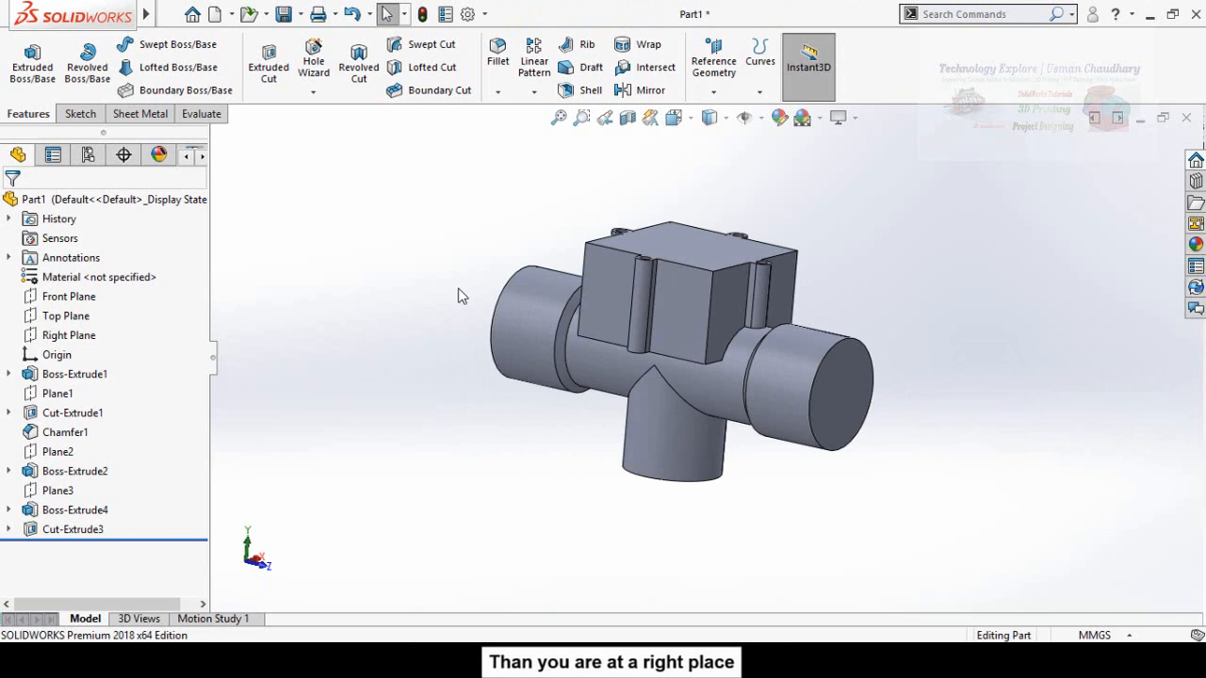
pyautogui.click(590, 91)
pyautogui.moveTo(525, 216); pyautogui.dragTo(487, 194, button='middle')
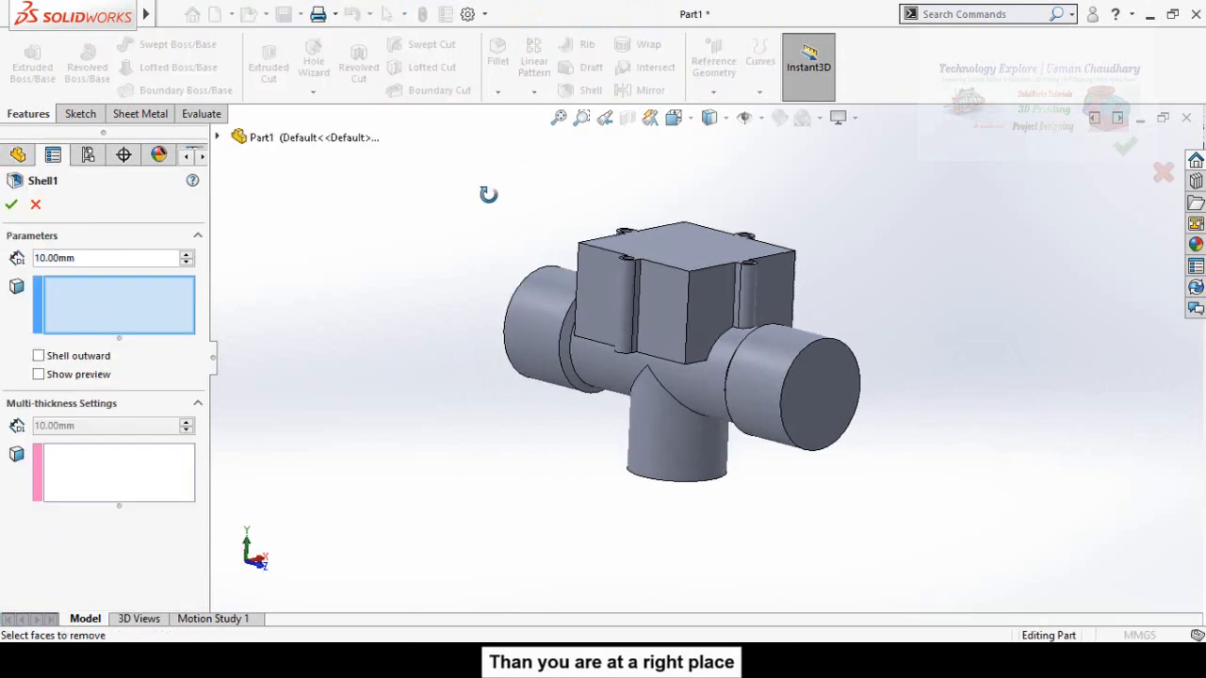
pyautogui.click(799, 376)
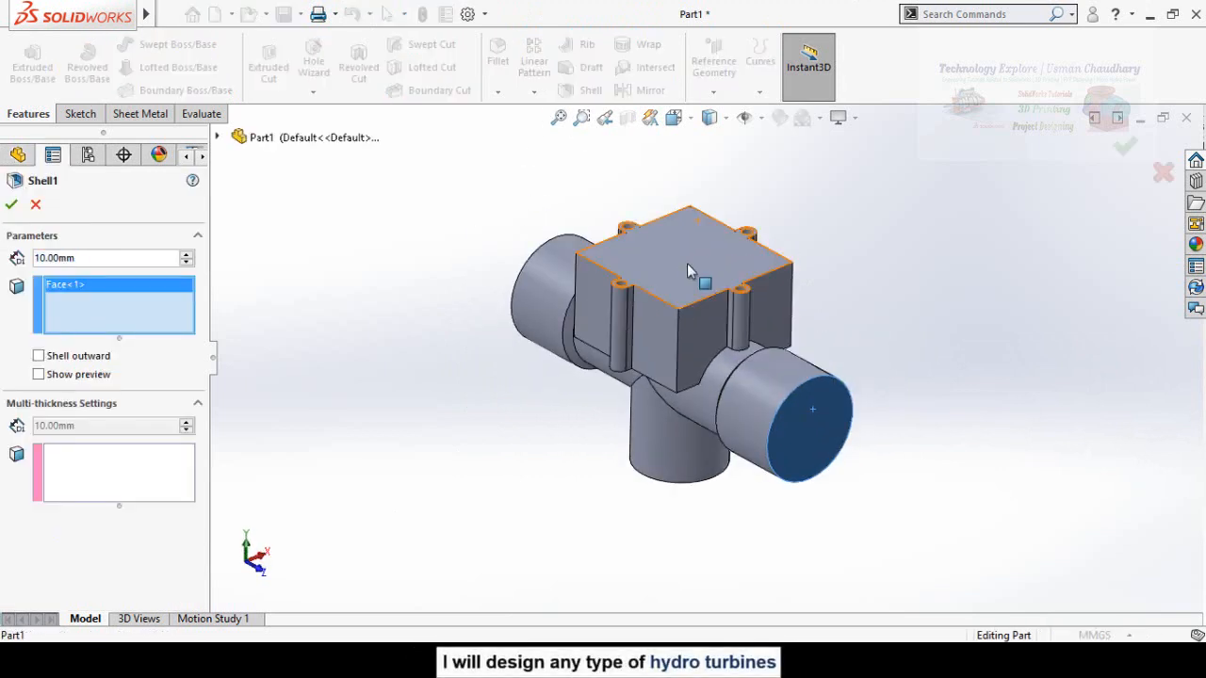
pyautogui.click(694, 272)
pyautogui.moveTo(462, 307); pyautogui.dragTo(581, 395, button='middle')
pyautogui.click(581, 328)
pyautogui.moveTo(581, 327); pyautogui.dragTo(579, 466, button='middle')
pyautogui.click(637, 428)
pyautogui.moveTo(471, 280); pyautogui.dragTo(375, 457, button='middle')
pyautogui.moveTo(371, 363); pyautogui.dragTo(365, 373, button='middle')
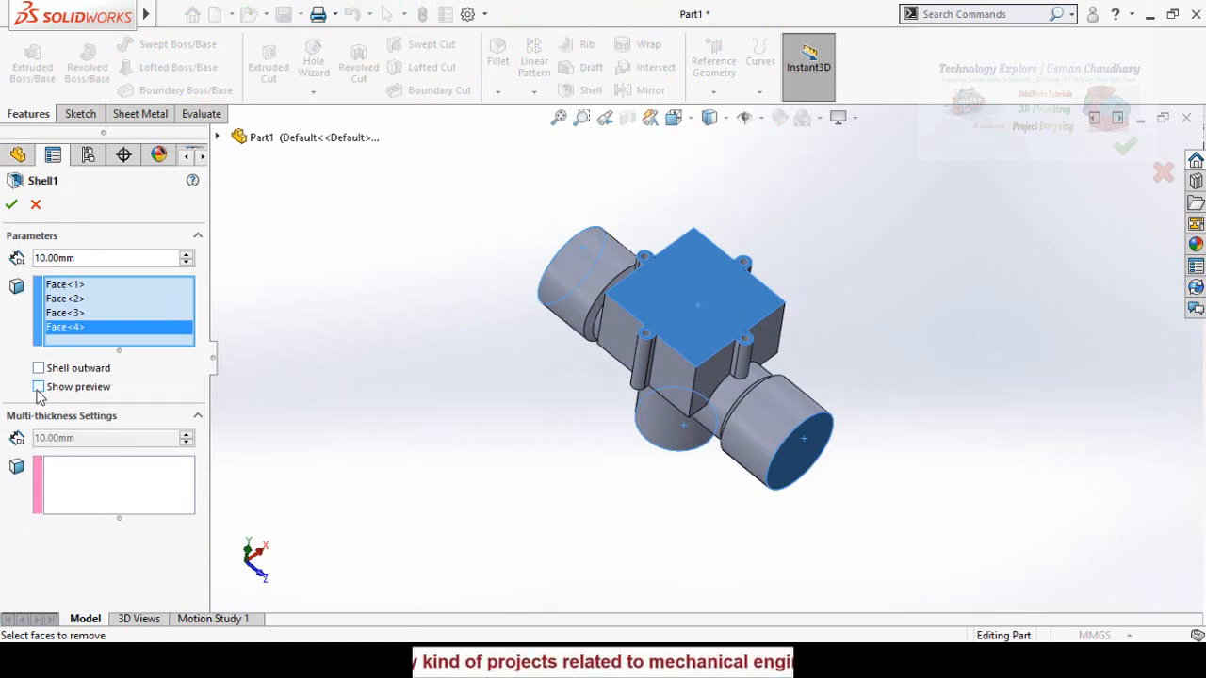
# Turn on the shell preview, set the wall thickness to 2 mm and complete the shell.
pyautogui.doubleClick(110, 259)
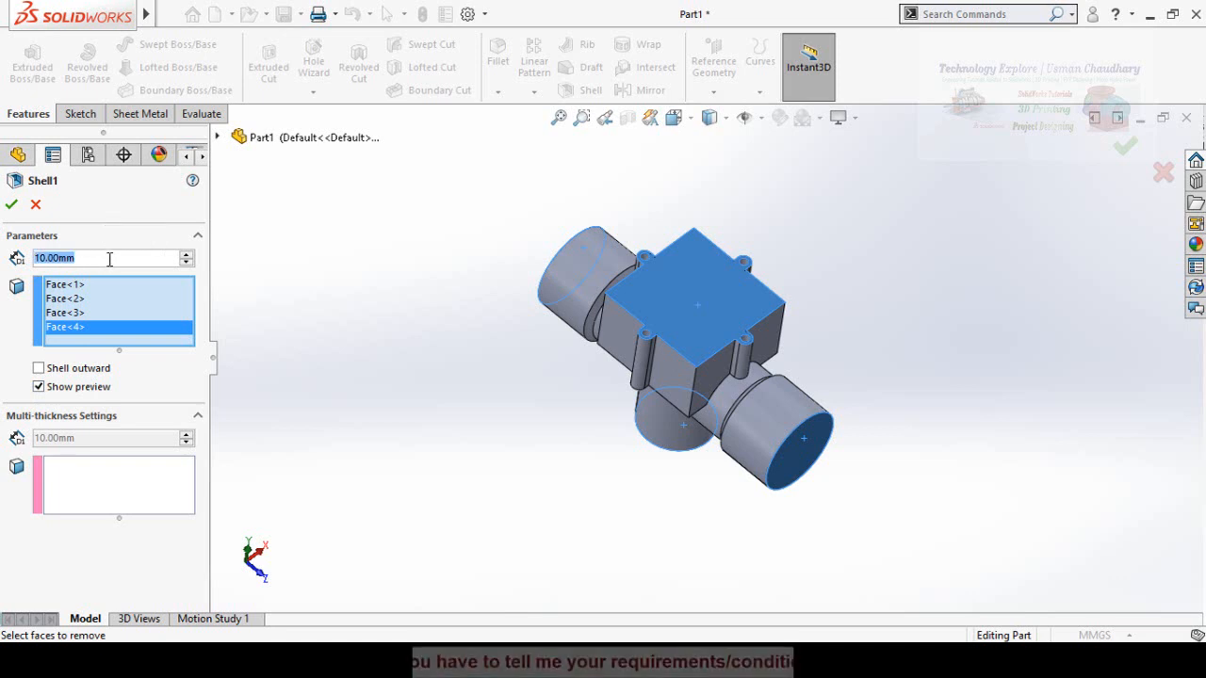
pyautogui.write('3')
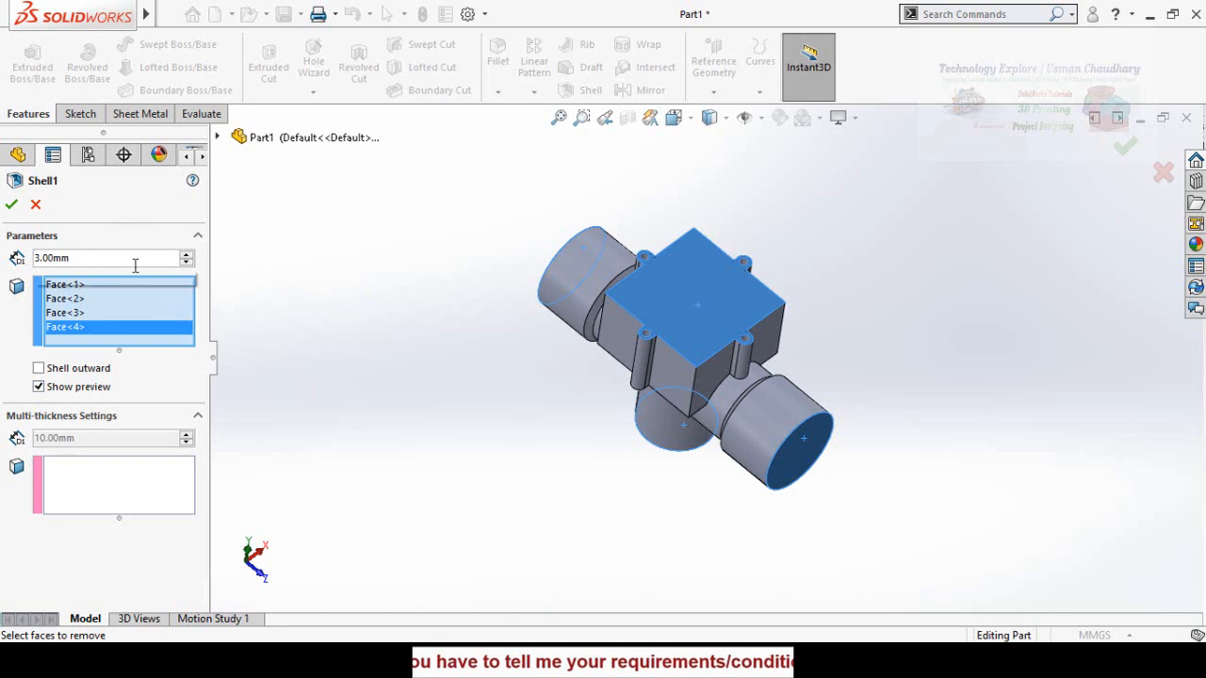
pyautogui.doubleClick(134, 264)
pyautogui.write('2')
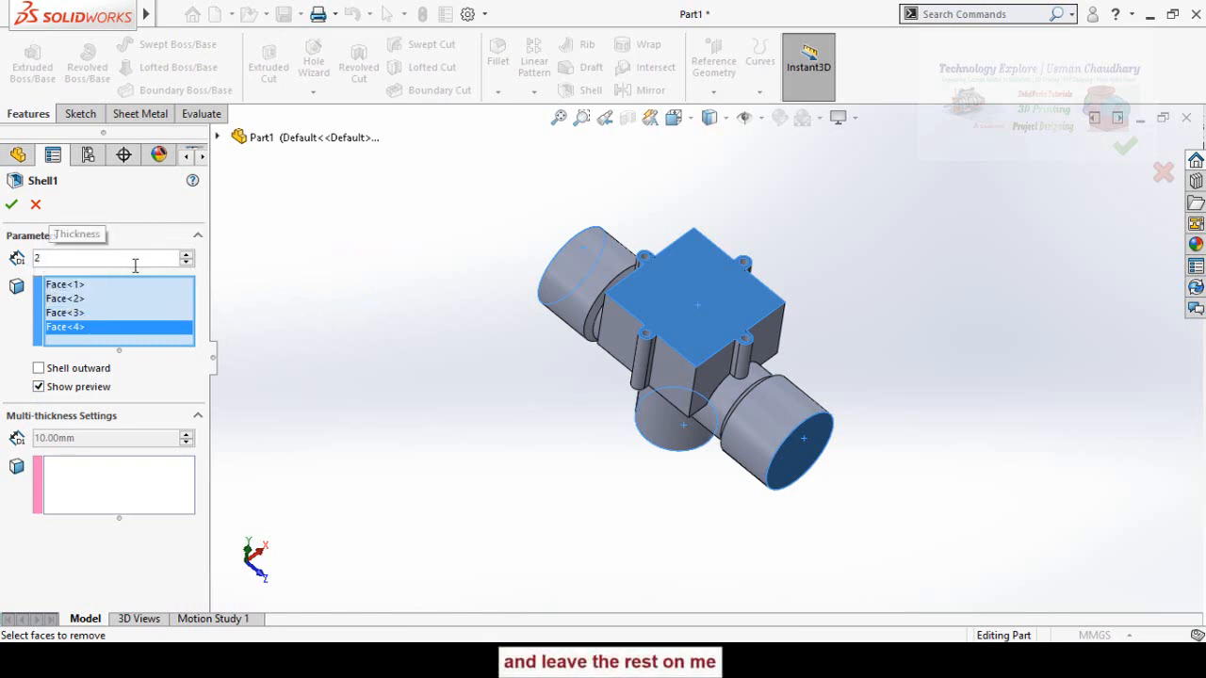
pyautogui.press('Return')
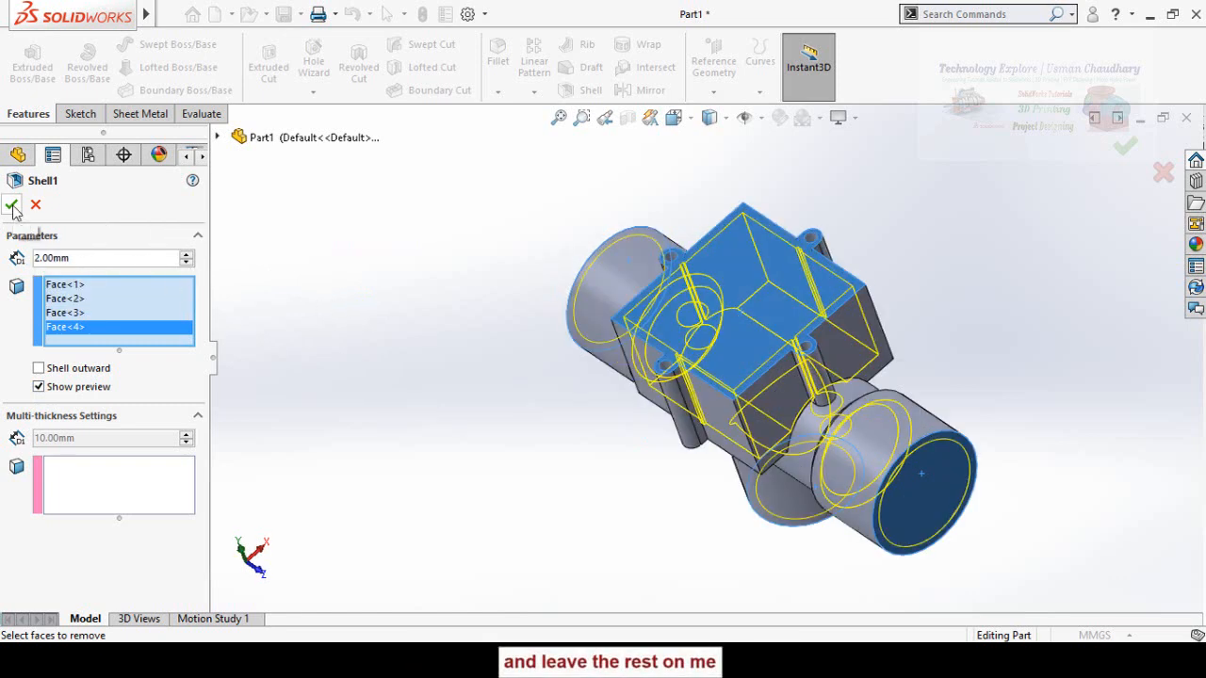
pyautogui.scroll(3, 473, 397)
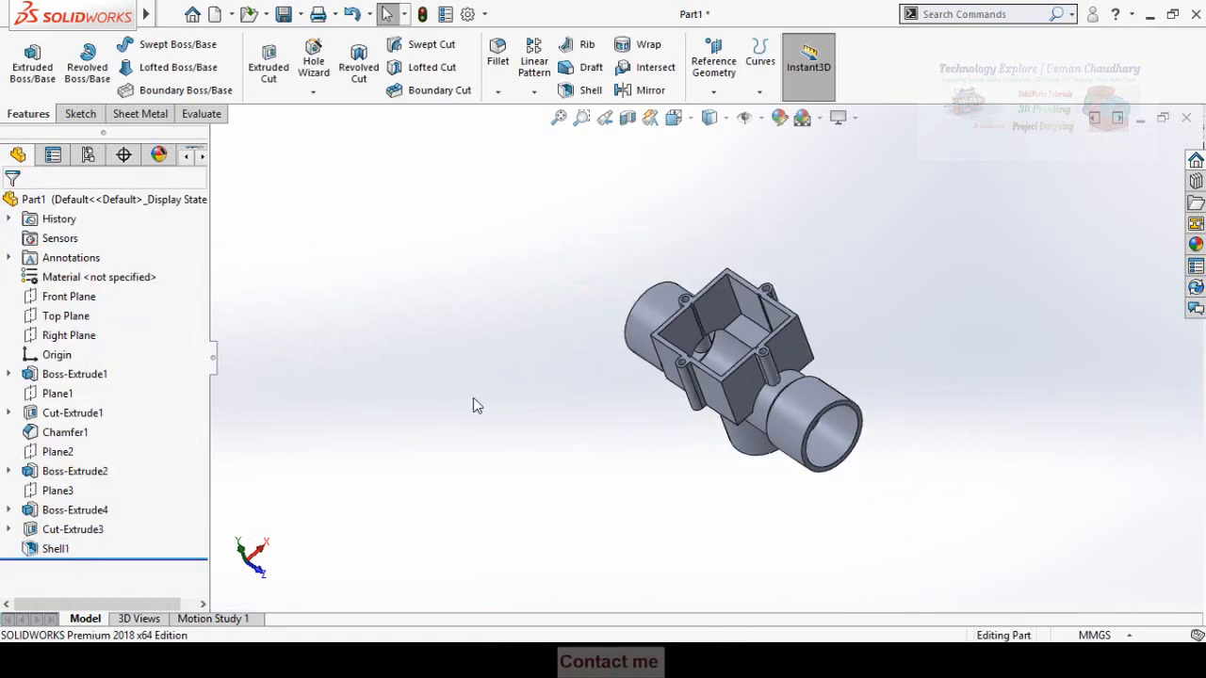
# Start a sketch on one ring-shaped pipe end face and convert its outer circular edge into a sketch circle.
pyautogui.moveTo(473, 398); pyautogui.dragTo(501, 566, button='middle')
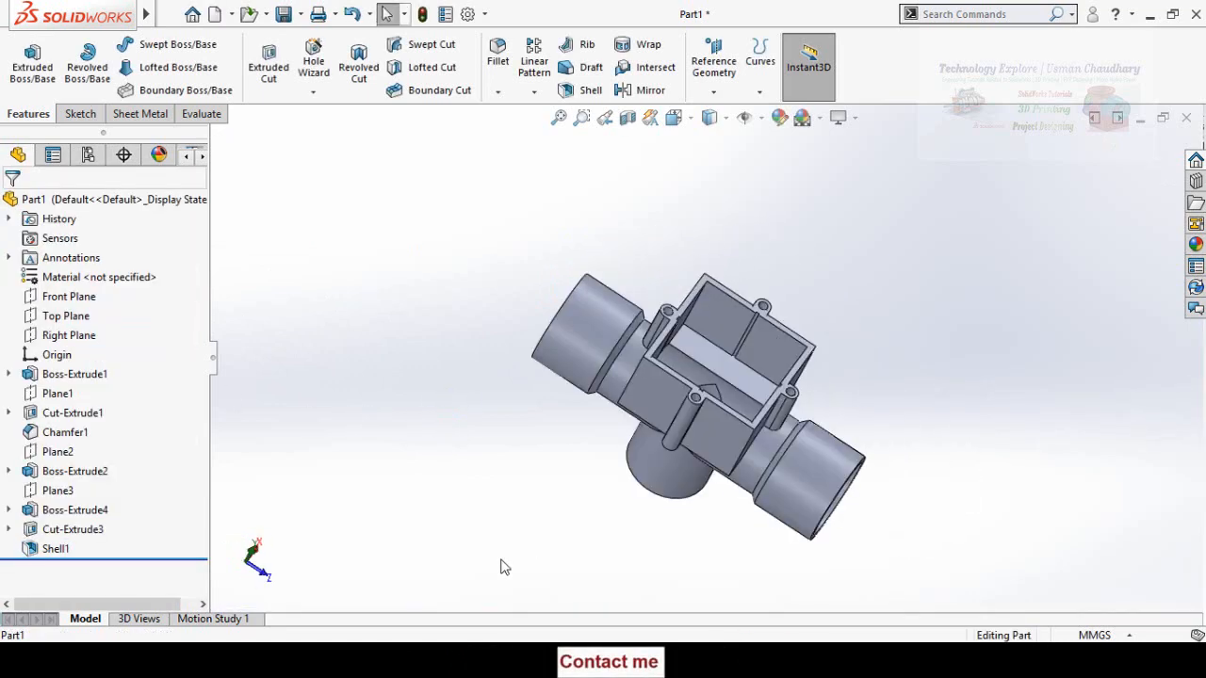
pyautogui.hotkey('alt', 'Tab')
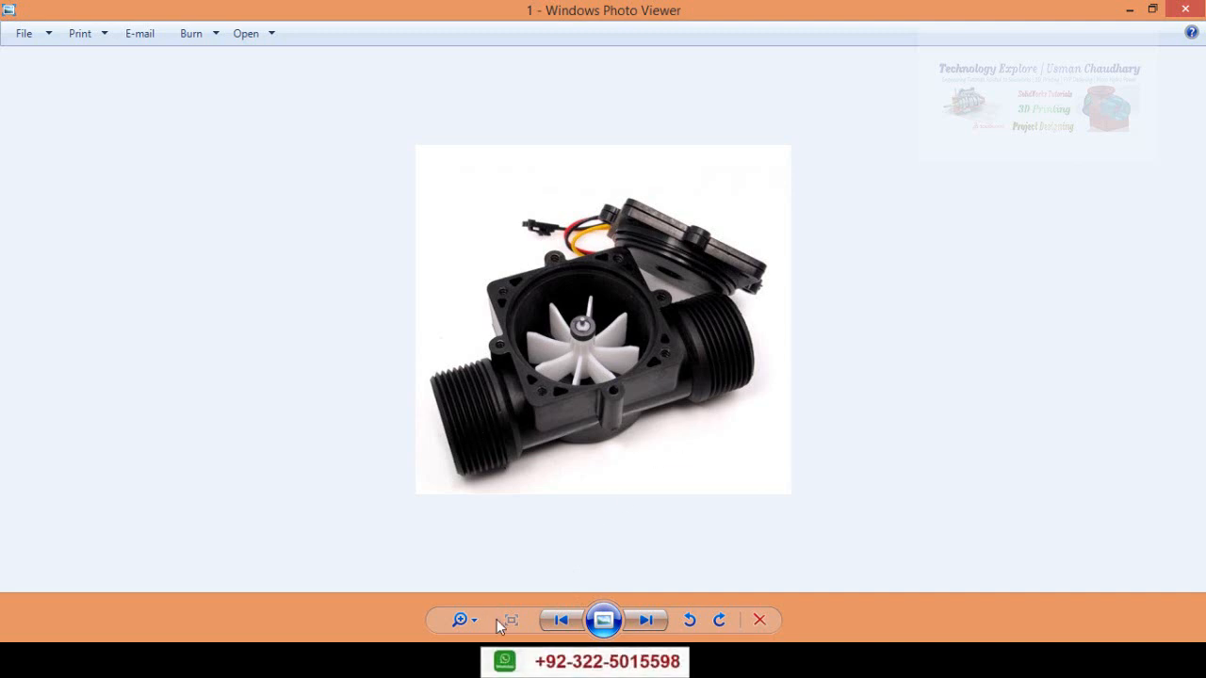
pyautogui.hotkey('alt', 'Tab')
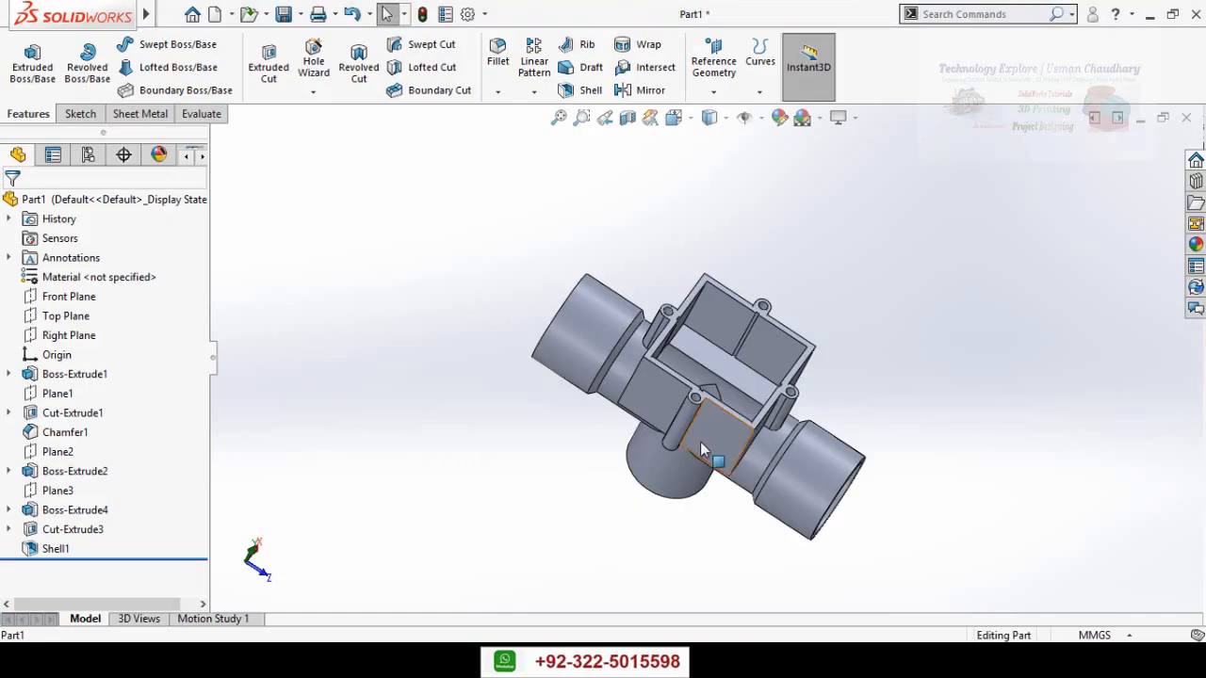
pyautogui.scroll(-5, 700, 442)
pyautogui.moveTo(842, 487); pyautogui.dragTo(723, 319, button='middle')
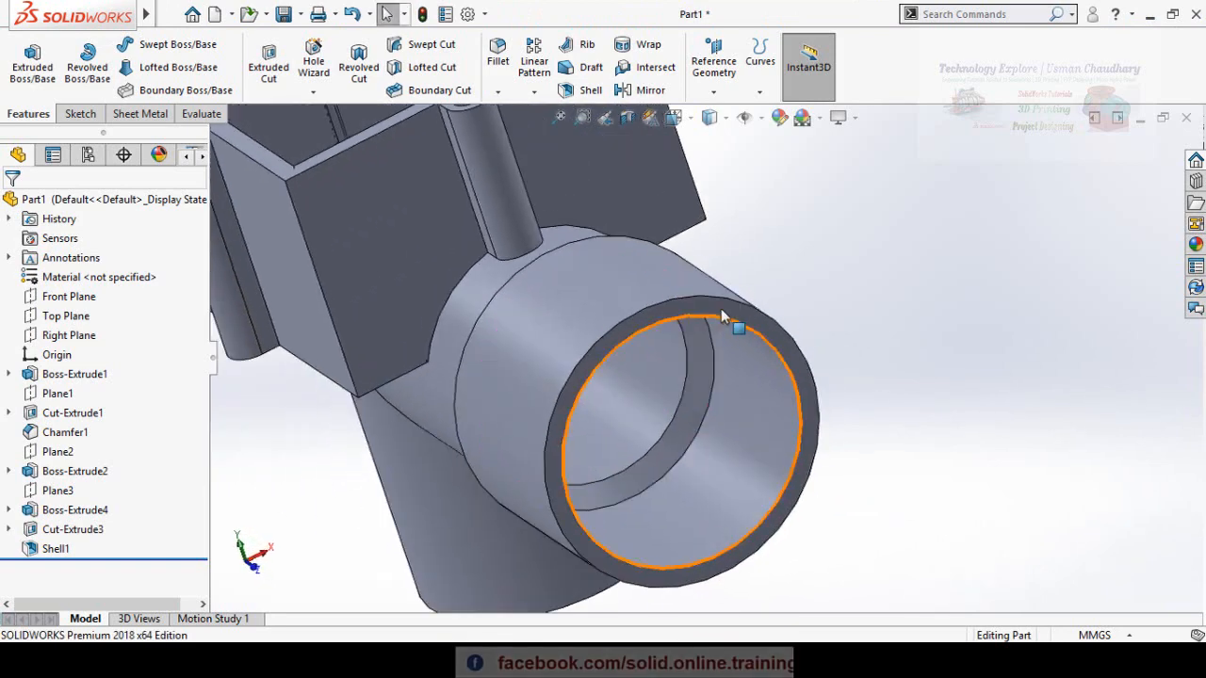
pyautogui.click(720, 308)
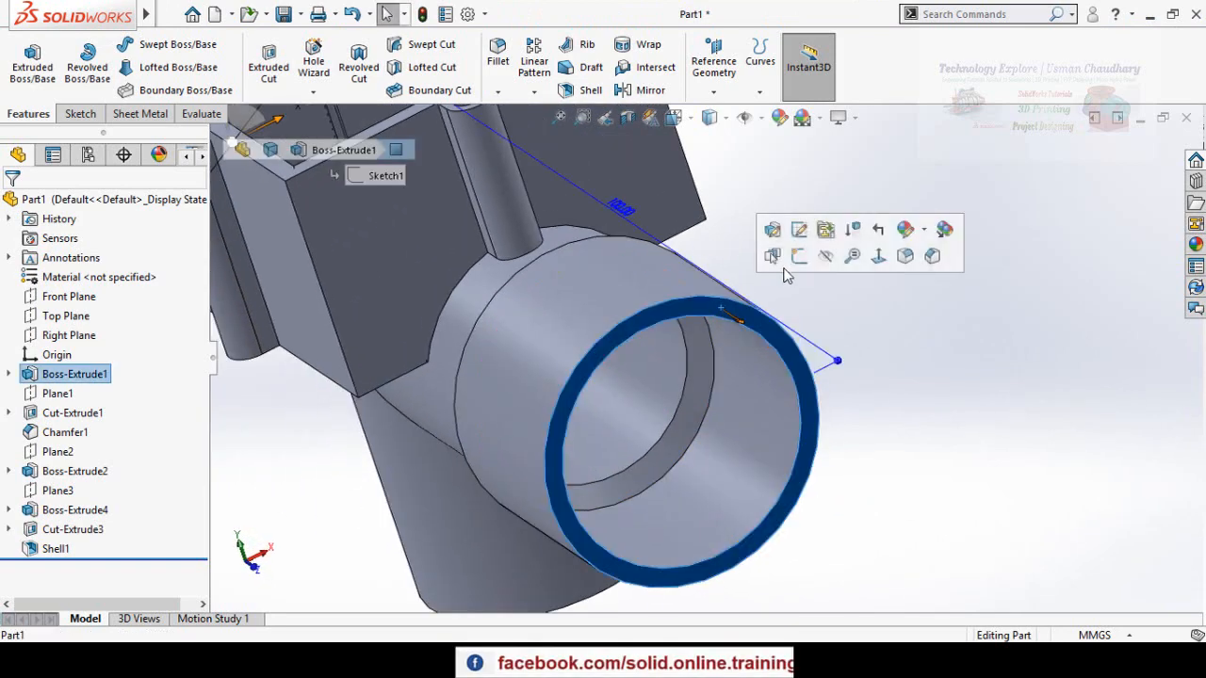
pyautogui.click(792, 252)
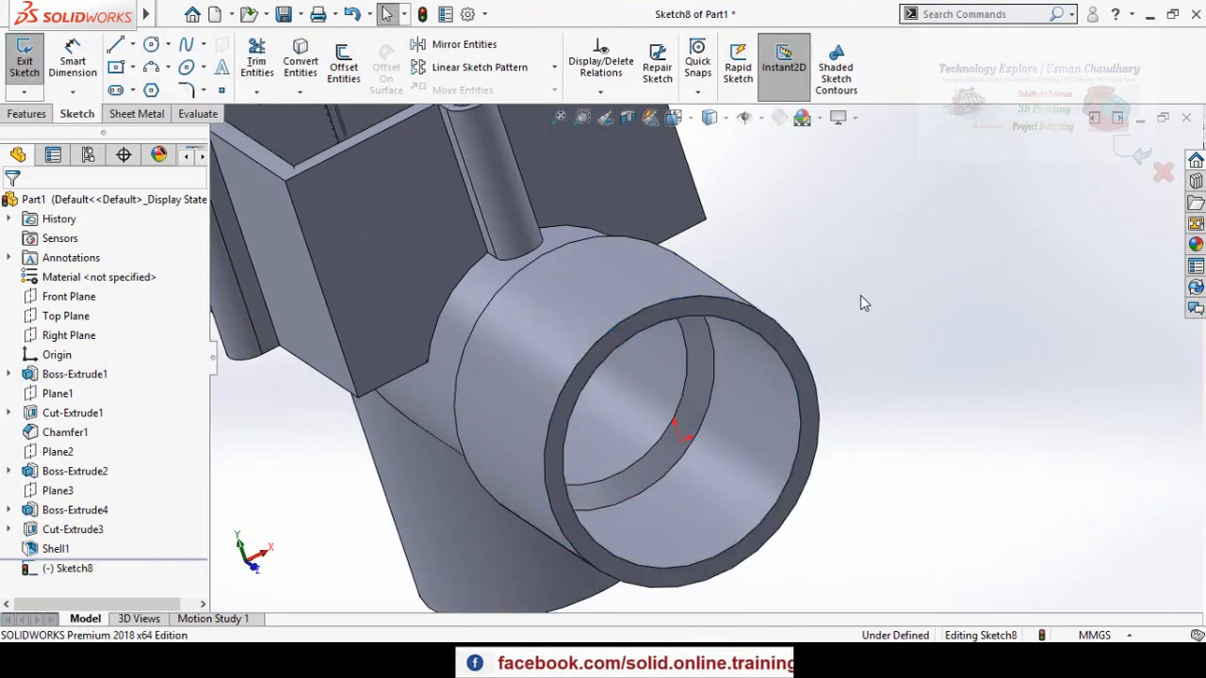
pyautogui.hotkey('ctrl', '8')
pyautogui.scroll(-2, 861, 302)
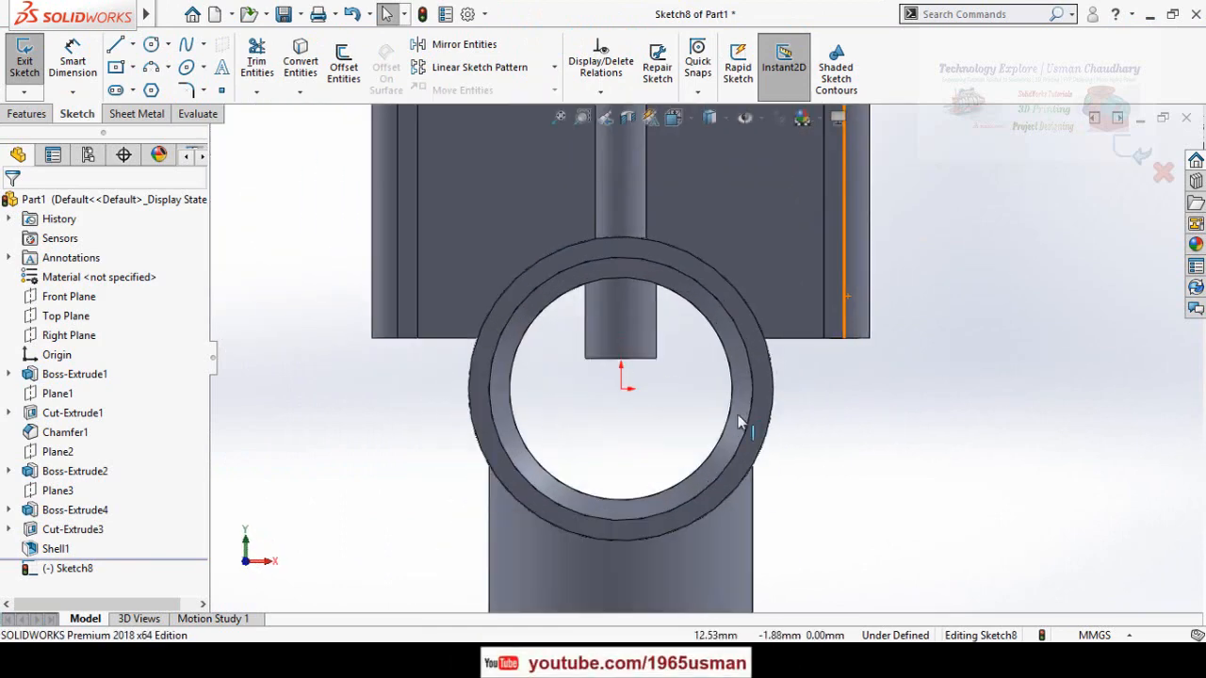
pyautogui.click(773, 417)
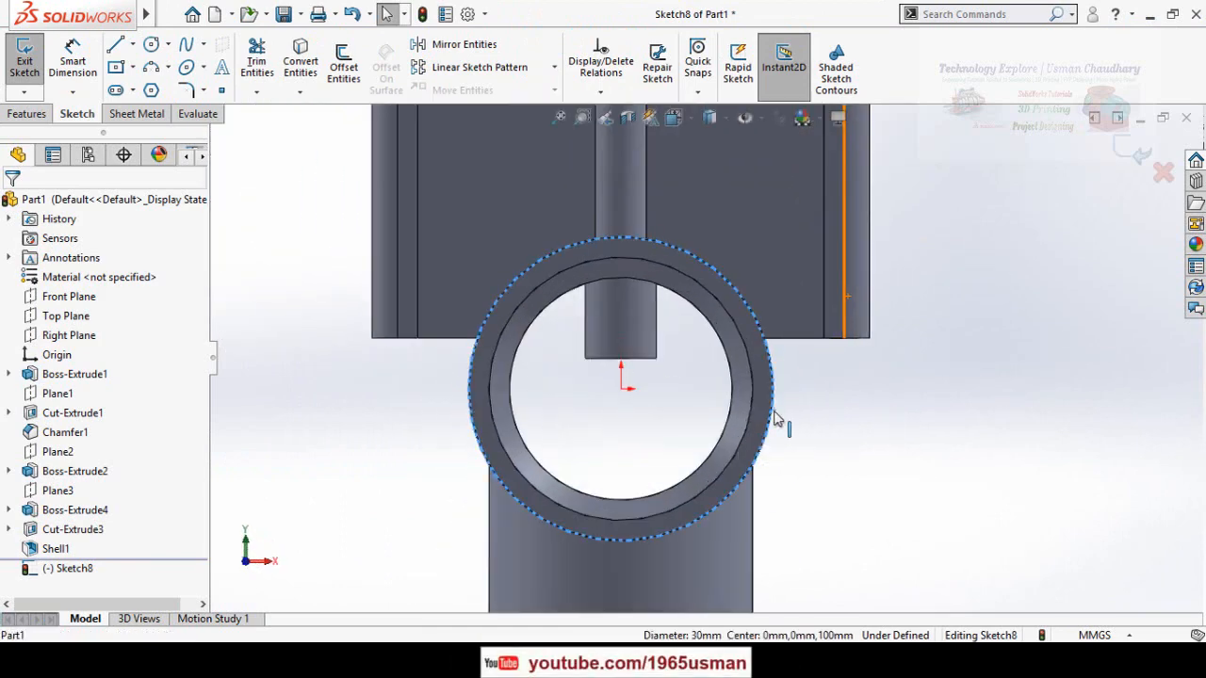
pyautogui.hotkey('ctrl', '7')
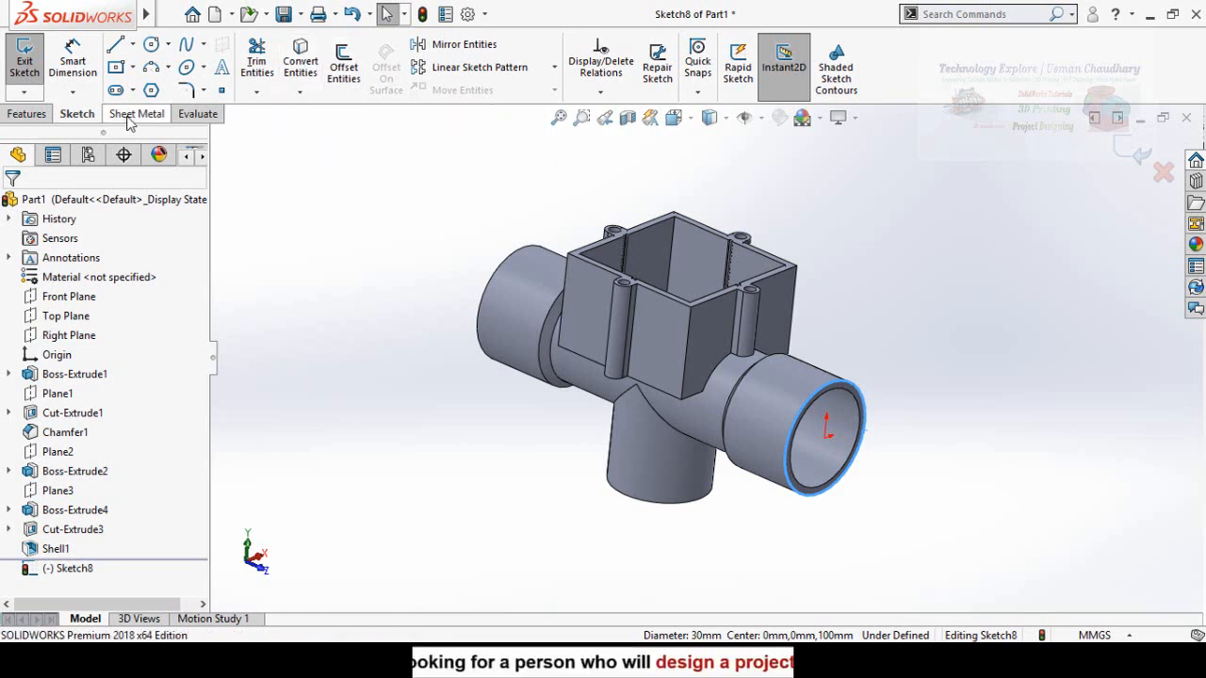
pyautogui.click(300, 68)
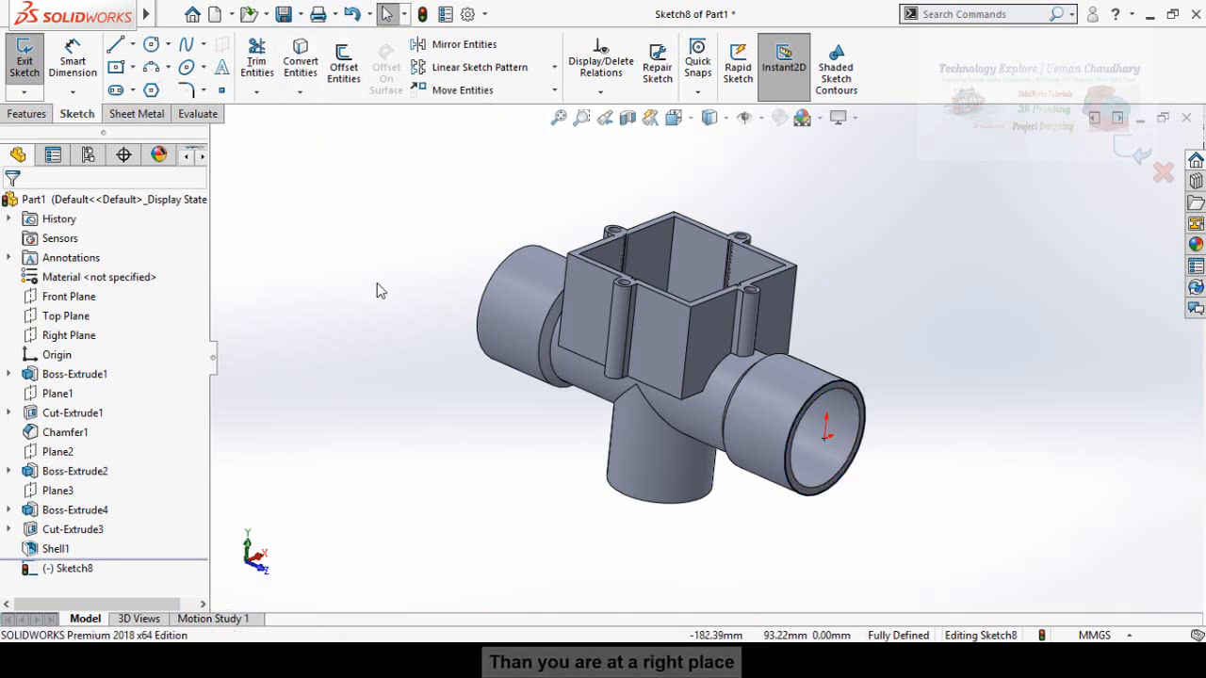
# Create a constant-pitch helix from the converted circle, defined by Height and Pitch, 25 mm high with 2 mm pitch, reversed to run along the pipe.
pyautogui.scroll(1, 675, 83)
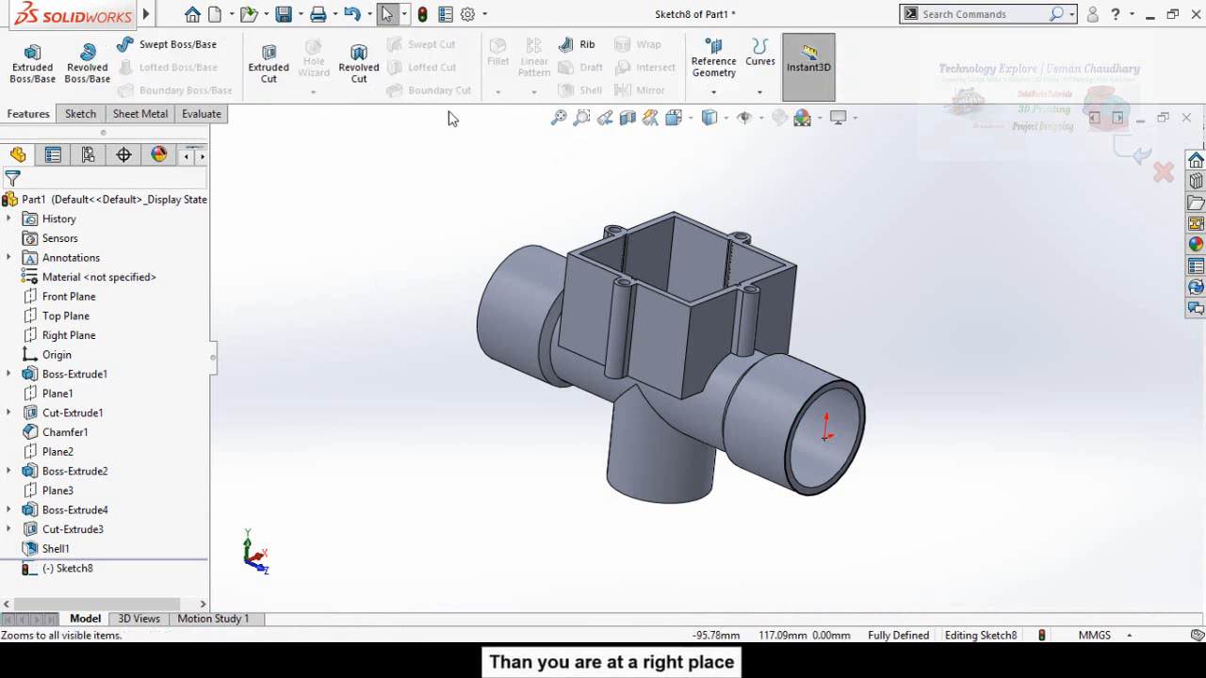
pyautogui.click(760, 90)
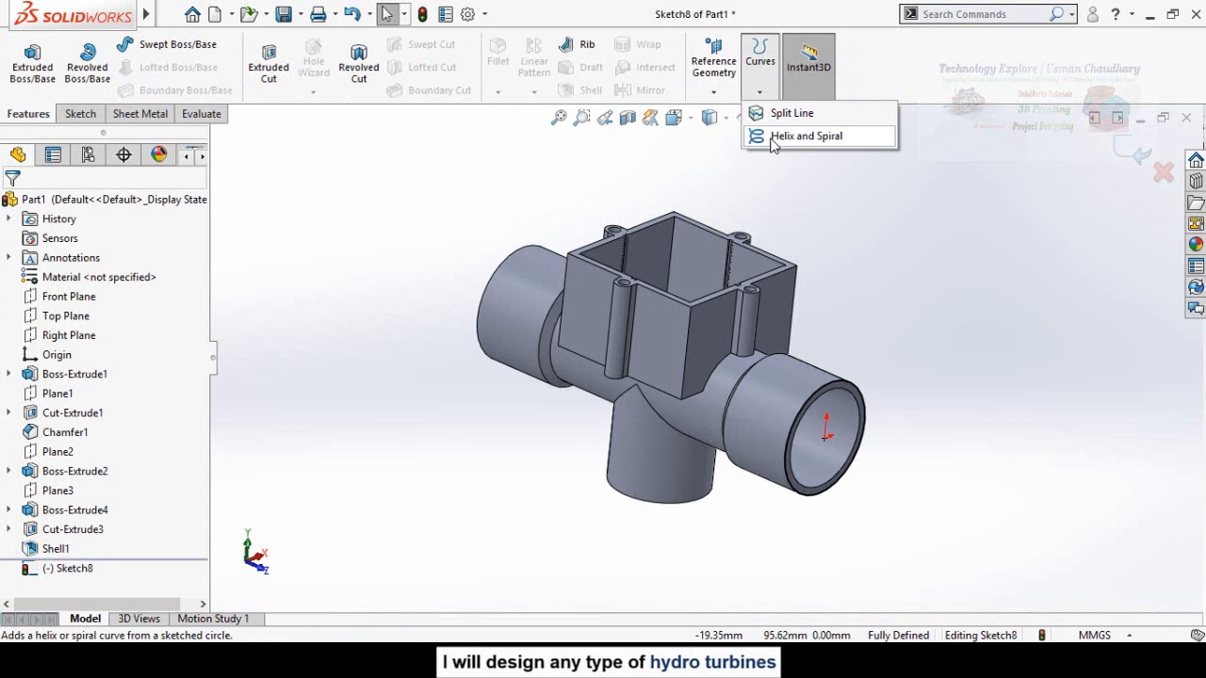
pyautogui.click(805, 136)
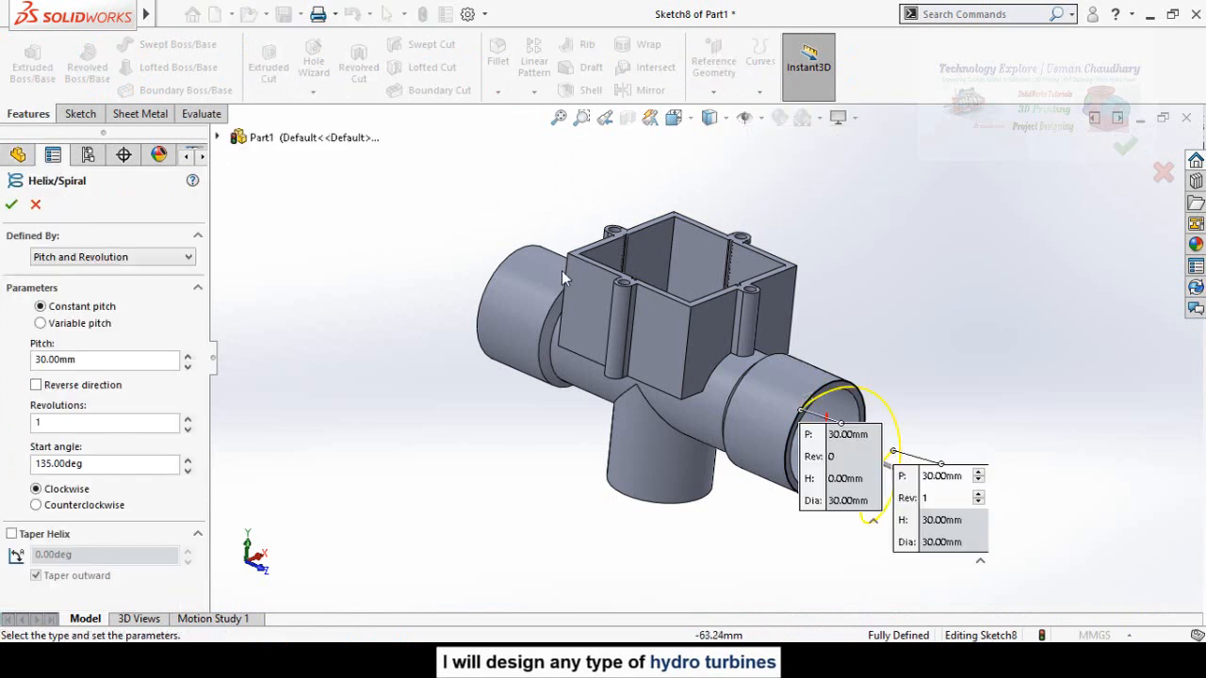
pyautogui.click(36, 385)
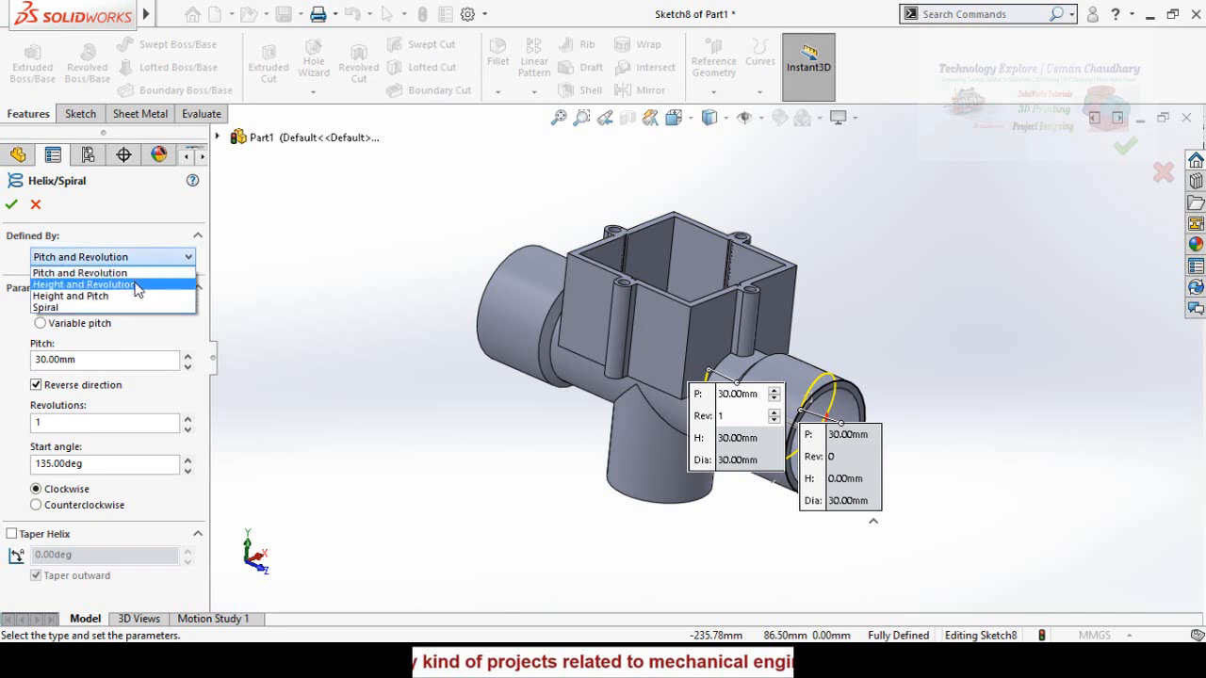
pyautogui.click(79, 296)
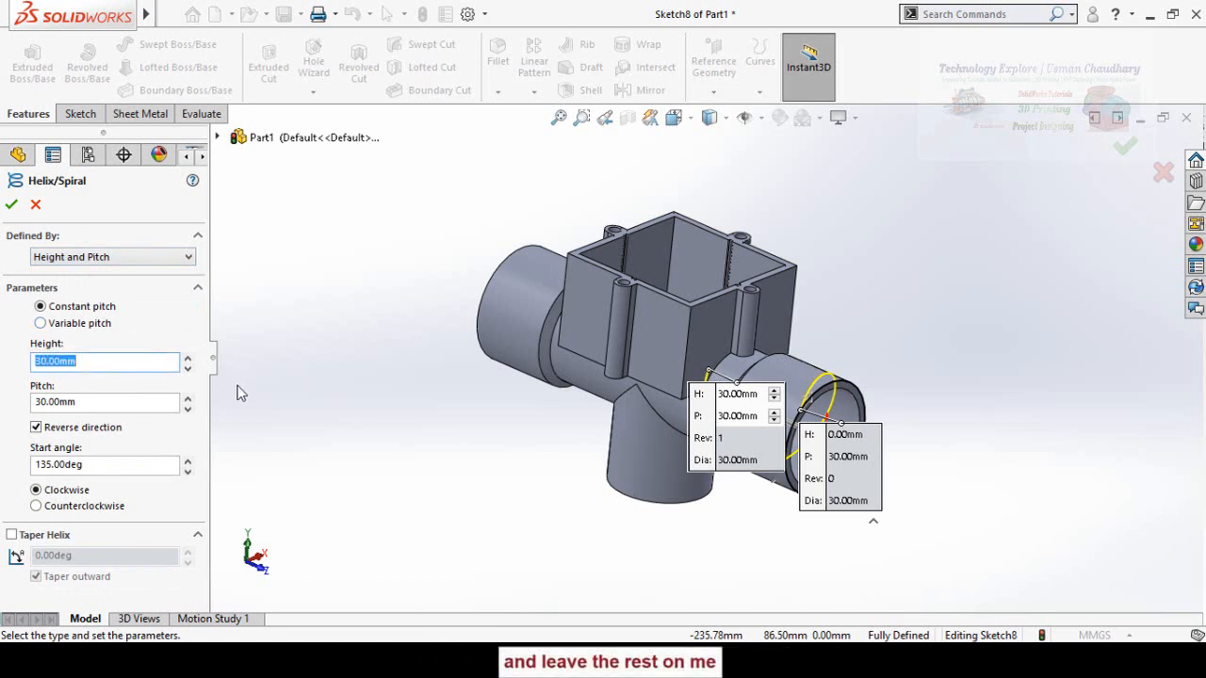
pyautogui.moveTo(388, 444); pyautogui.dragTo(447, 404, button='middle')
pyautogui.doubleClick(83, 360)
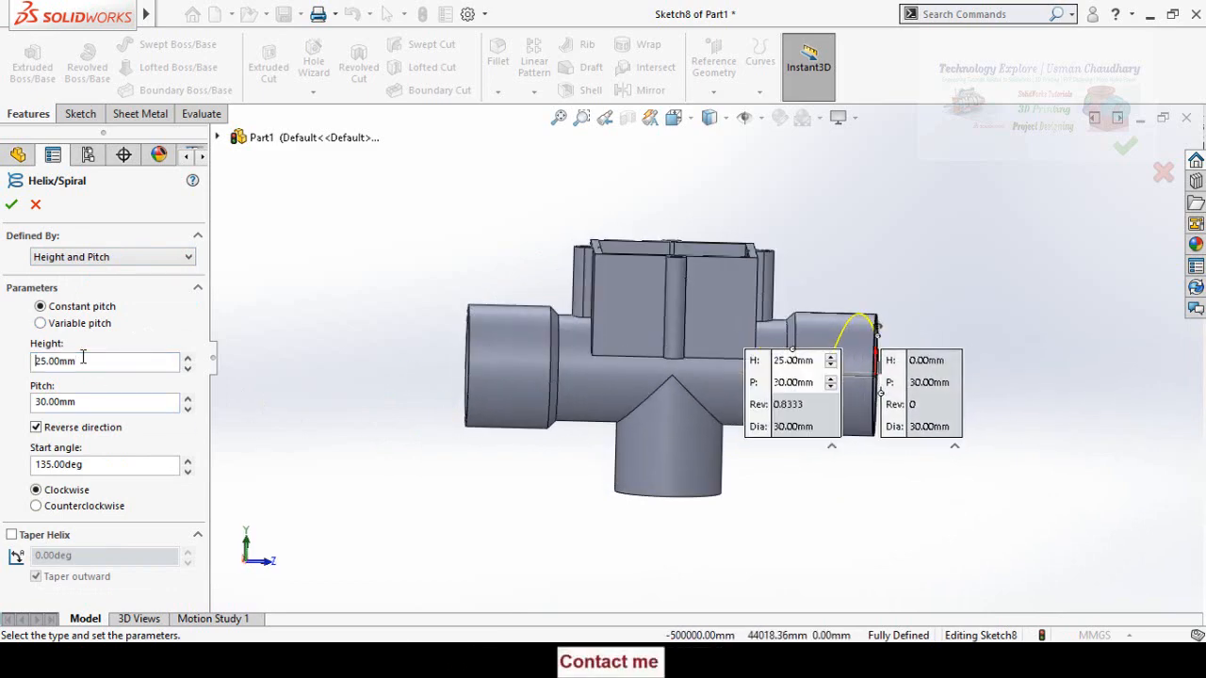
pyautogui.moveTo(754, 384); pyautogui.dragTo(591, 552)
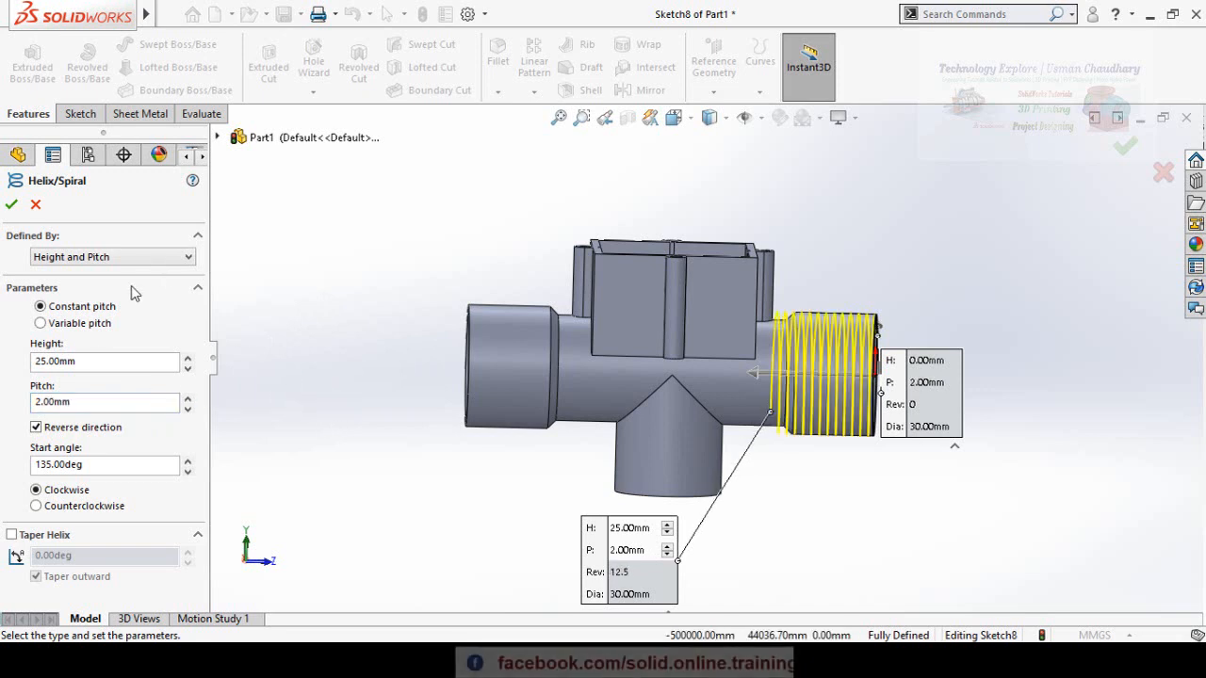
pyautogui.click(11, 206)
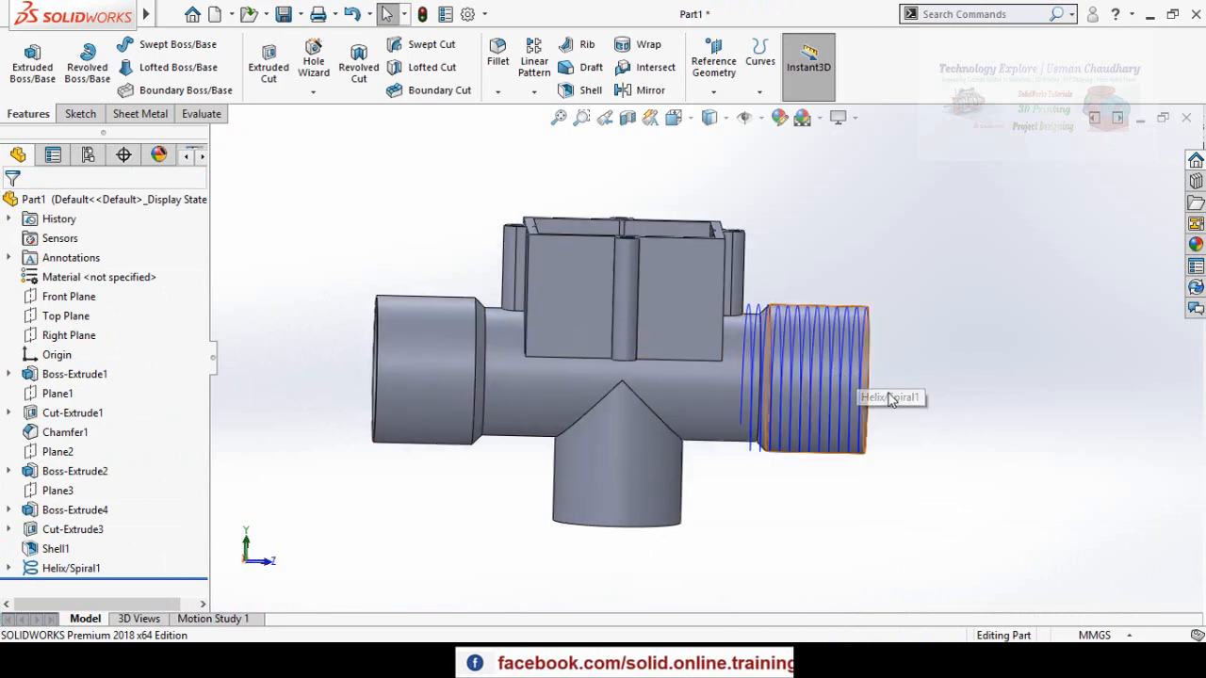
# Start a reference plane and set the helix on the threaded pipe end as its first, perpendicular reference.
pyautogui.scroll(-4, 888, 399)
pyautogui.scroll(5, 888, 398)
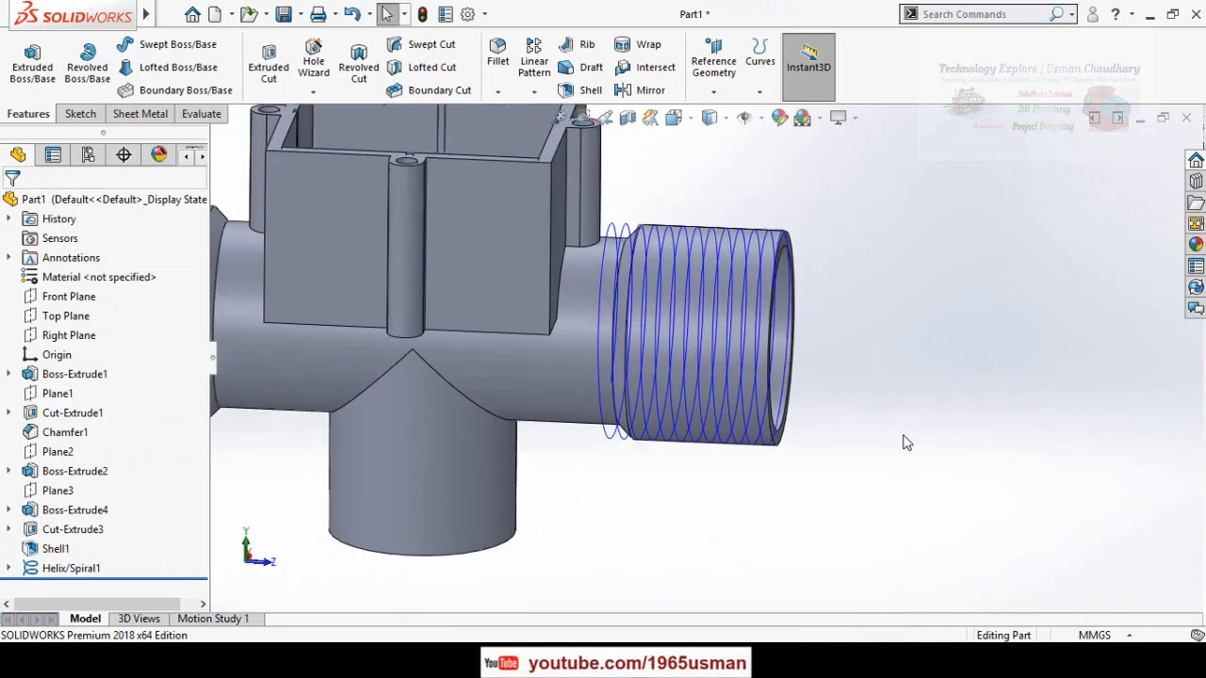
pyautogui.click(713, 73)
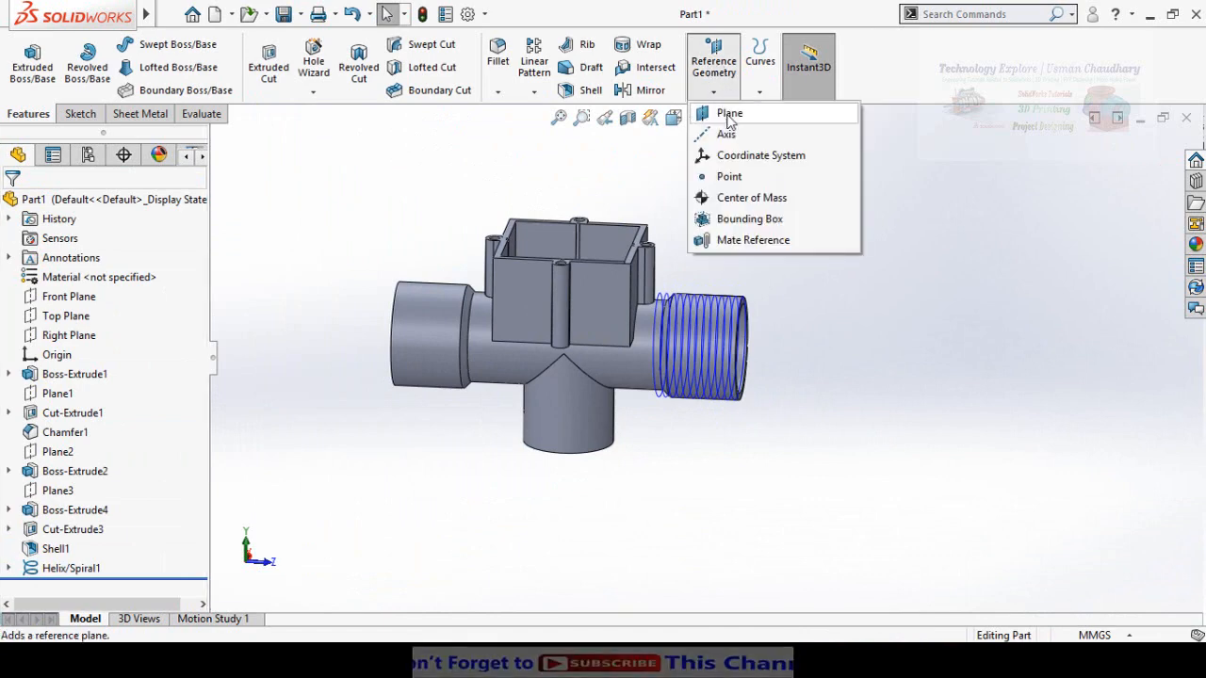
pyautogui.click(729, 114)
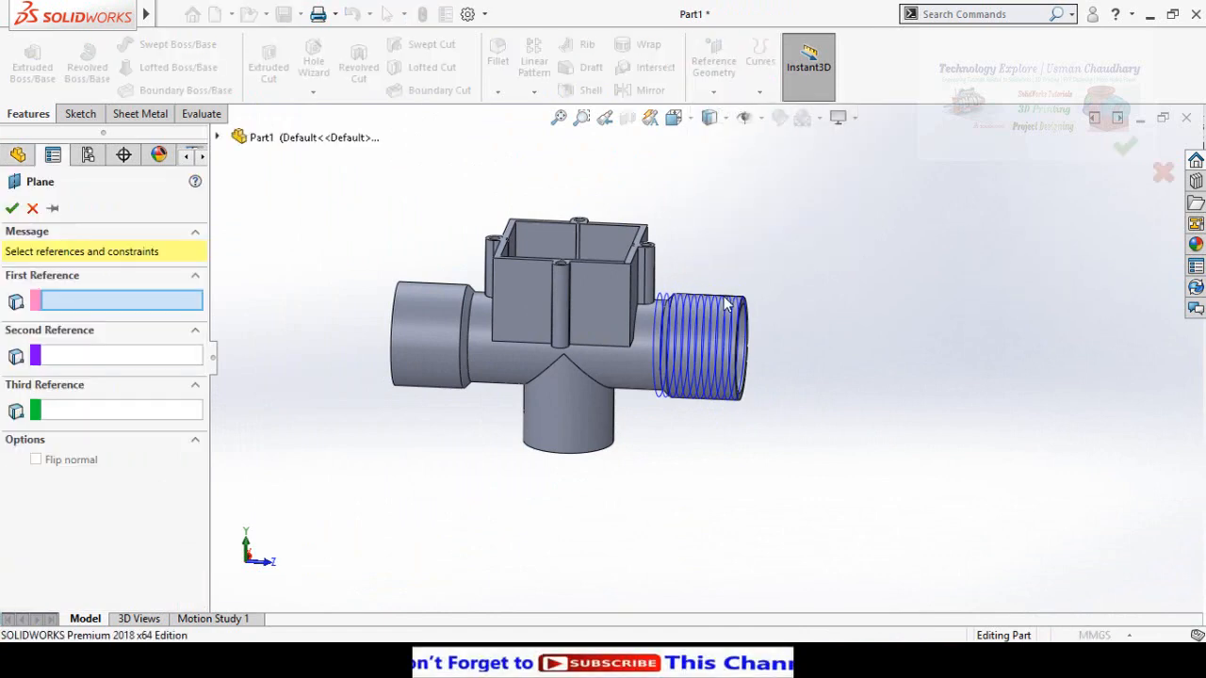
pyautogui.scroll(-5, 725, 303)
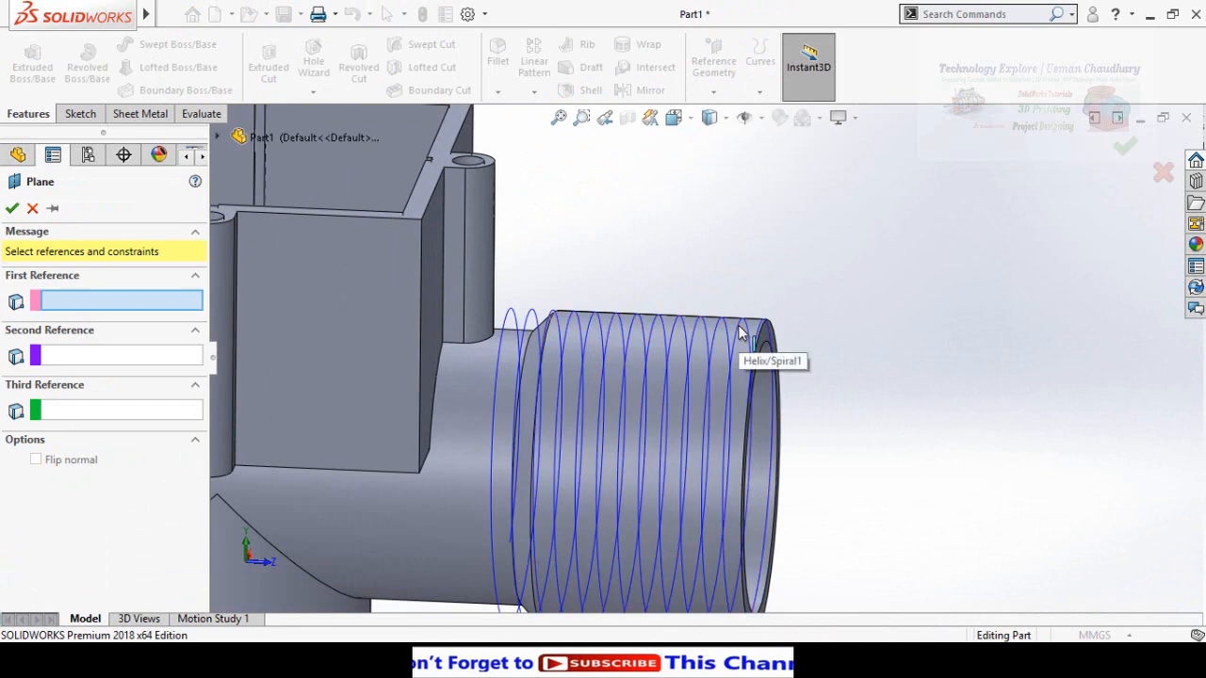
pyautogui.click(740, 334)
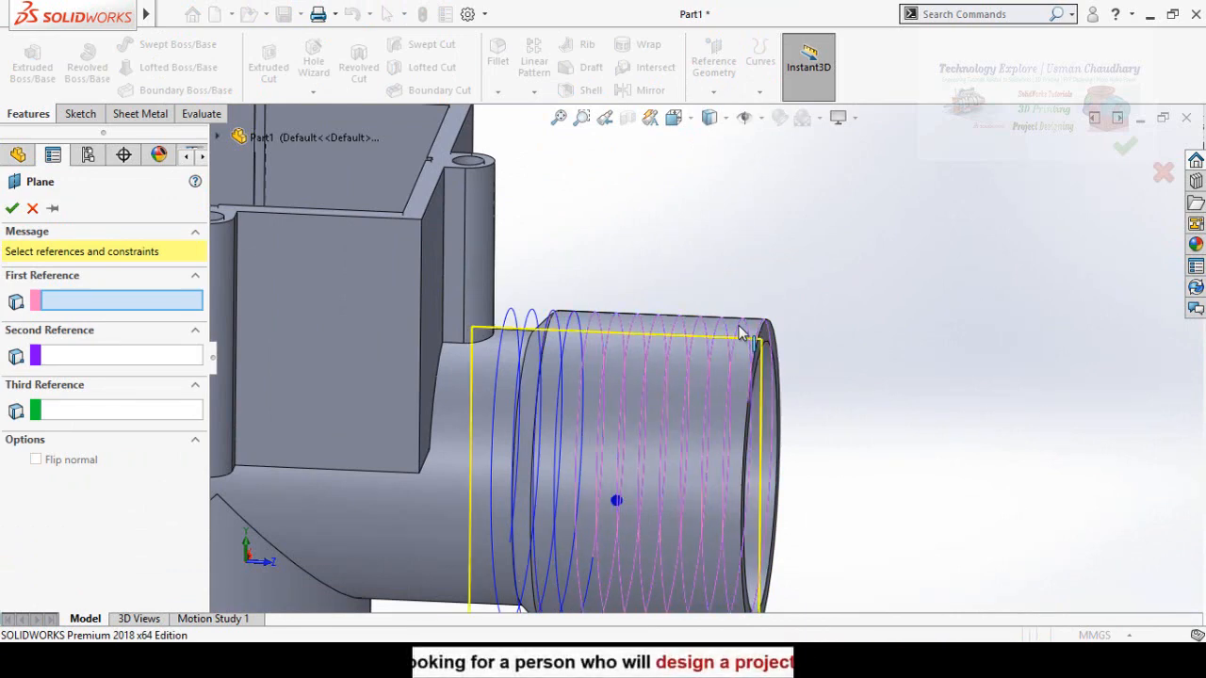
# Set the helix's start point at the pipe's end face as the coincident second reference and create the plane.
pyautogui.scroll(6, 876, 396)
pyautogui.moveTo(759, 404); pyautogui.dragTo(785, 481, button='middle')
pyautogui.scroll(-5, 721, 371)
pyautogui.moveTo(721, 371); pyautogui.dragTo(668, 320, button='middle')
pyautogui.scroll(-5, 671, 432)
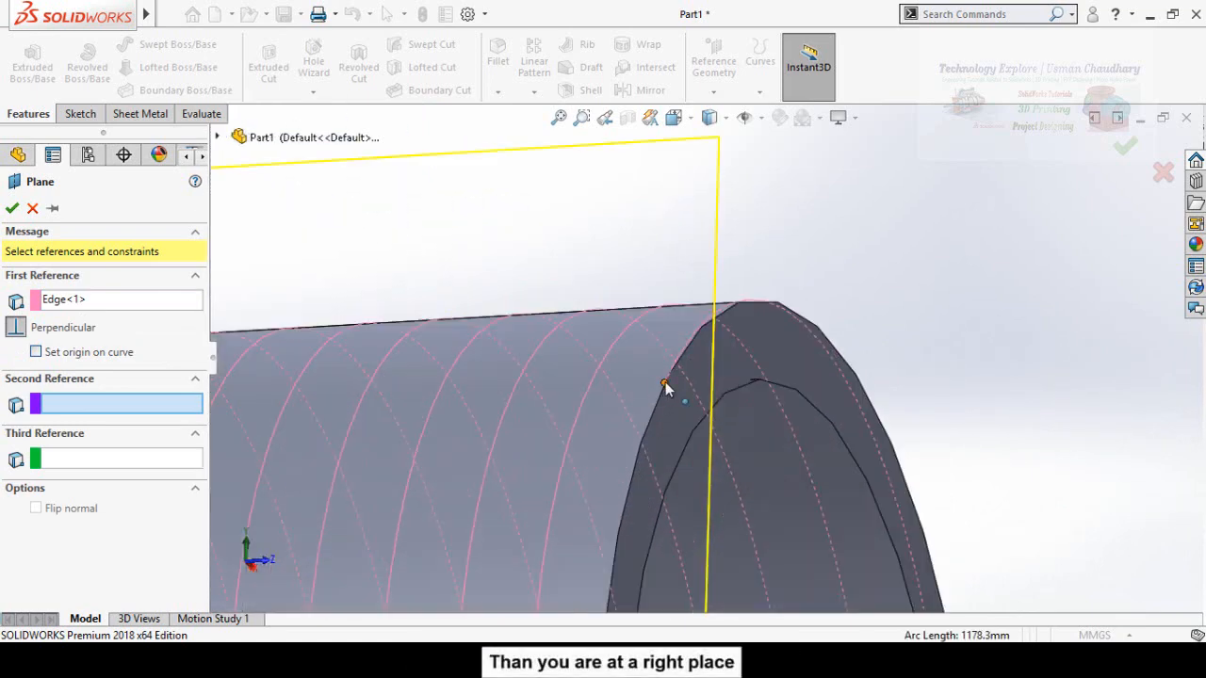
pyautogui.click(664, 383)
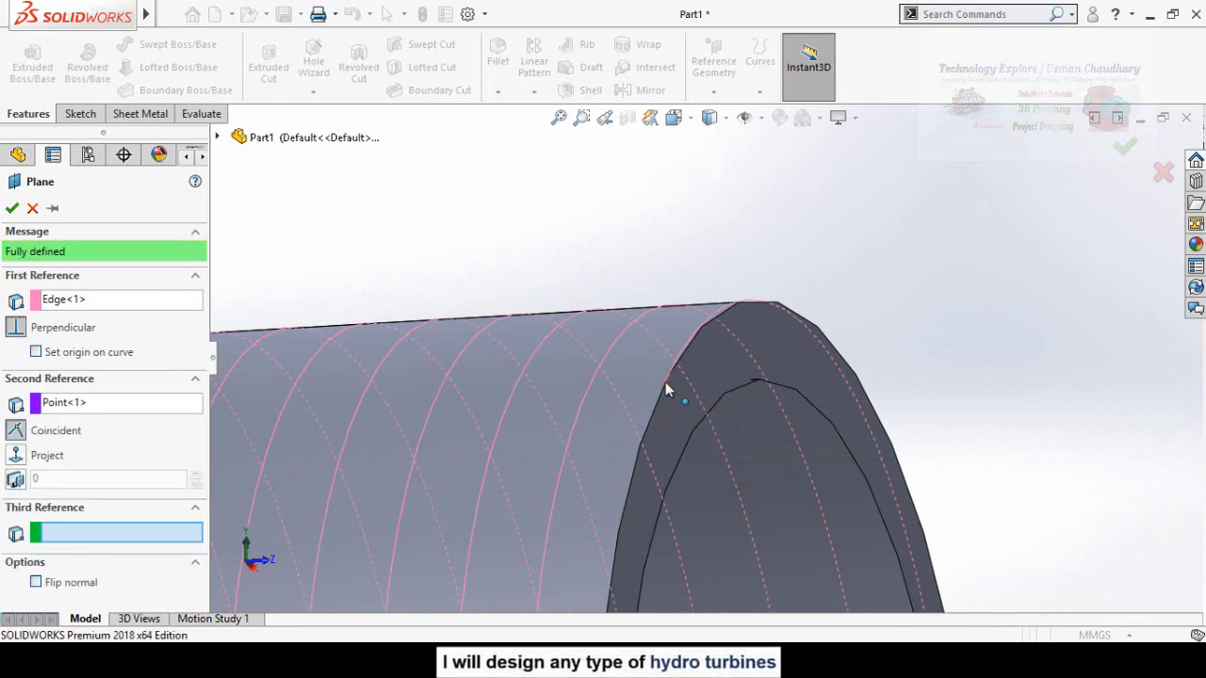
pyautogui.scroll(5, 665, 381)
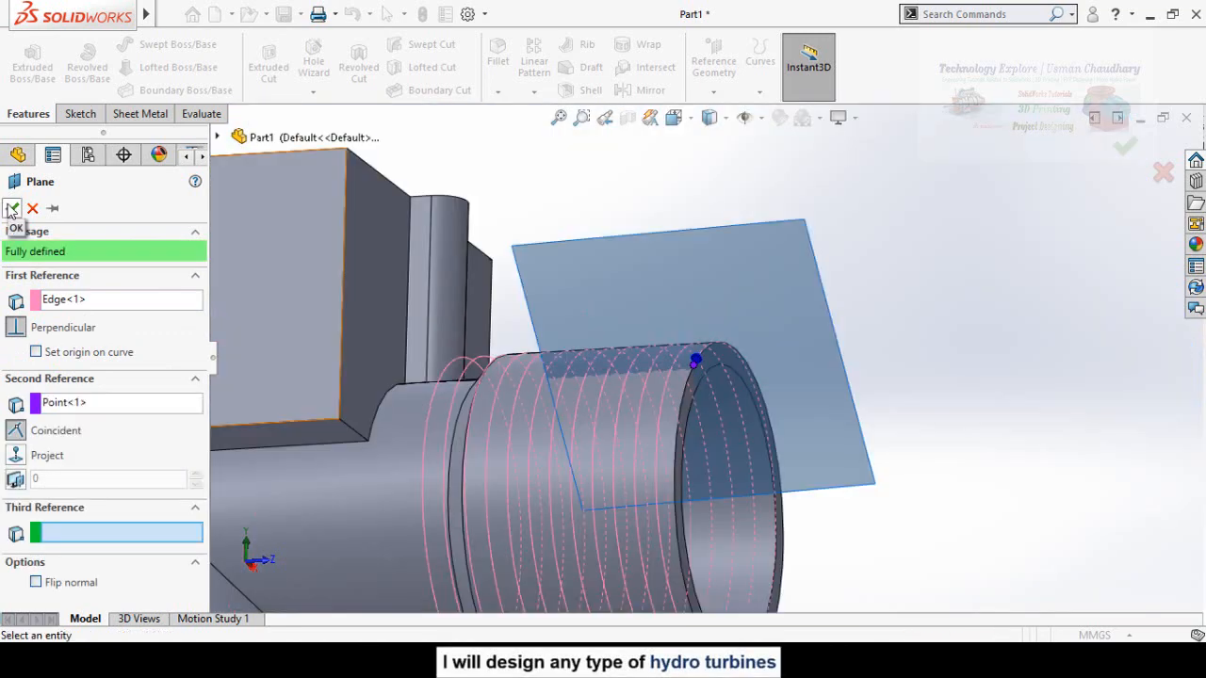
pyautogui.click(11, 208)
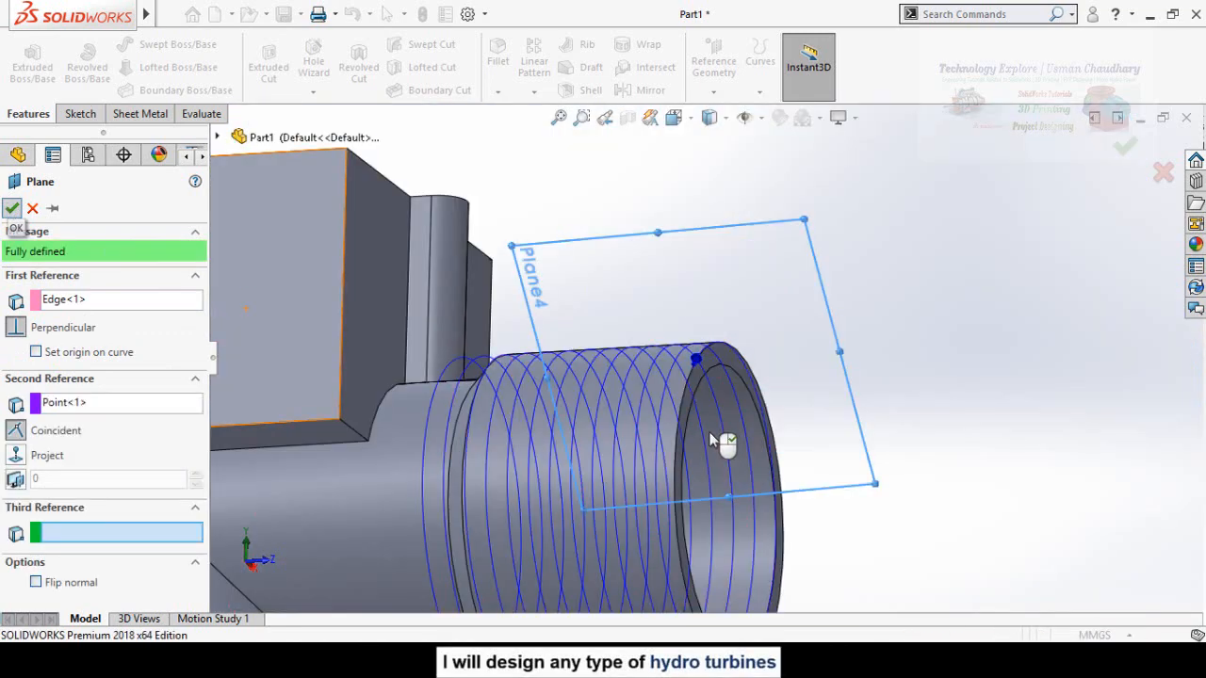
# Start a sketch on the new plane at the helix's start point.
pyautogui.click(777, 331)
pyautogui.click(857, 278)
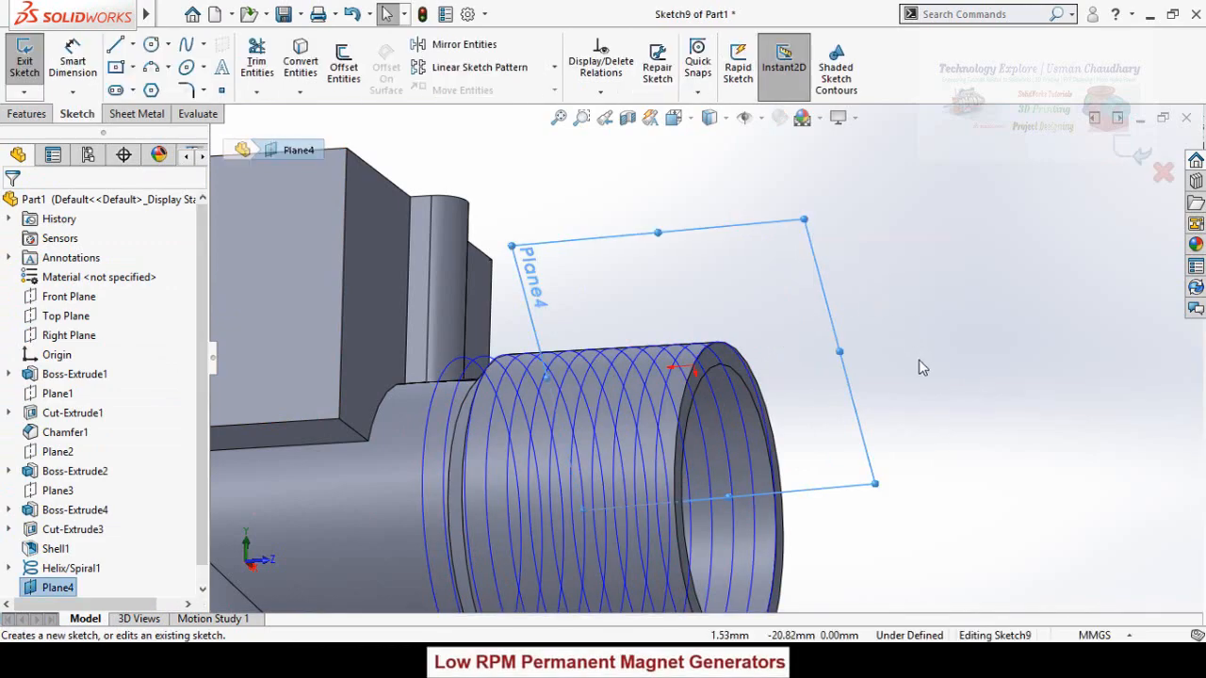
pyautogui.click(921, 367)
pyautogui.hotkey('ctrl', '8')
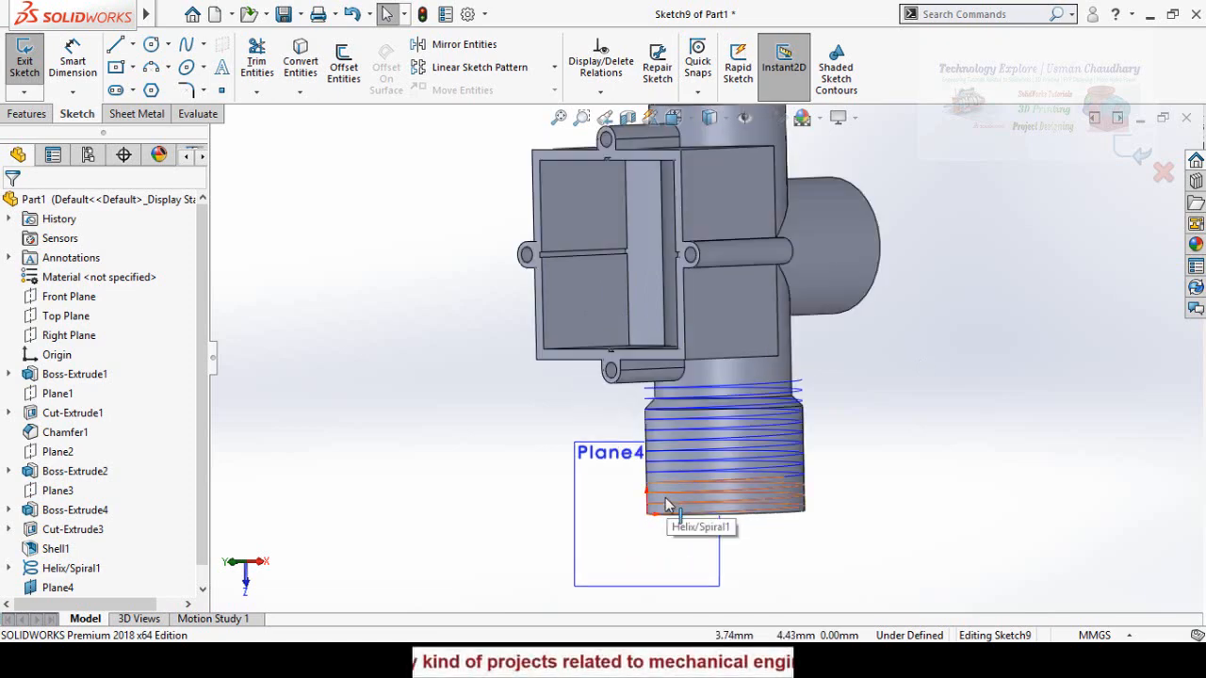
# Sketch a three-sided polygon centred near the helix's start point, with an inscribed circle about 1.37 mm in diameter.
pyautogui.scroll(-5, 664, 509)
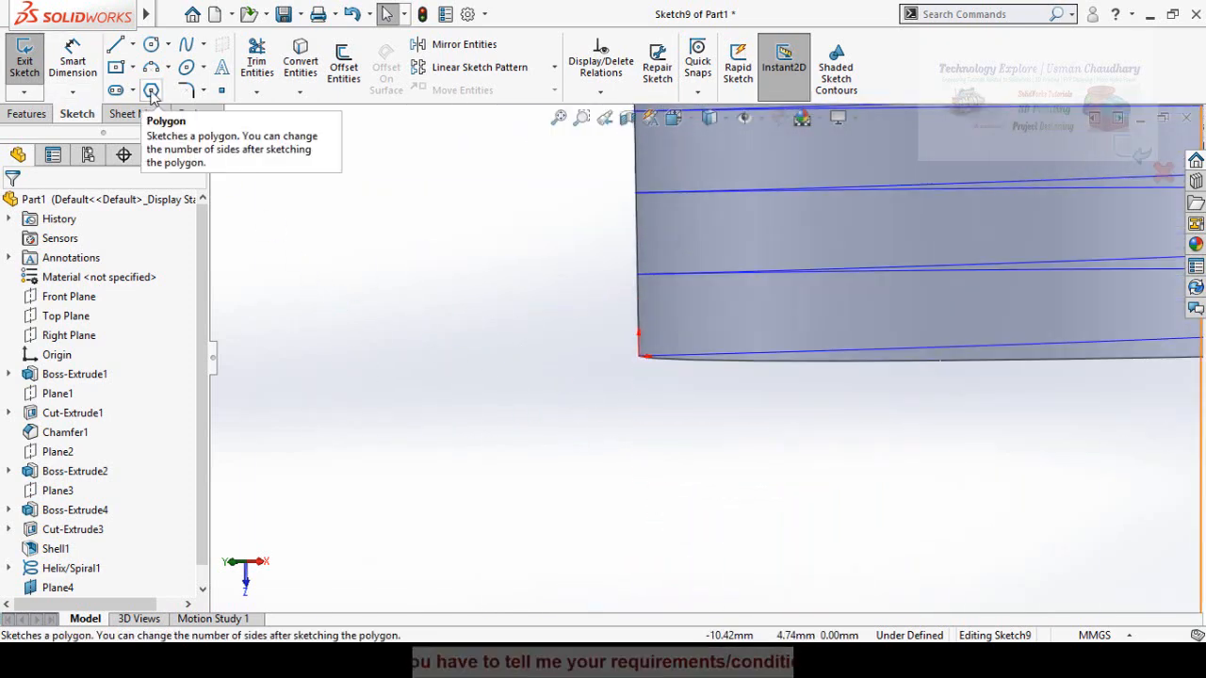
pyautogui.click(150, 90)
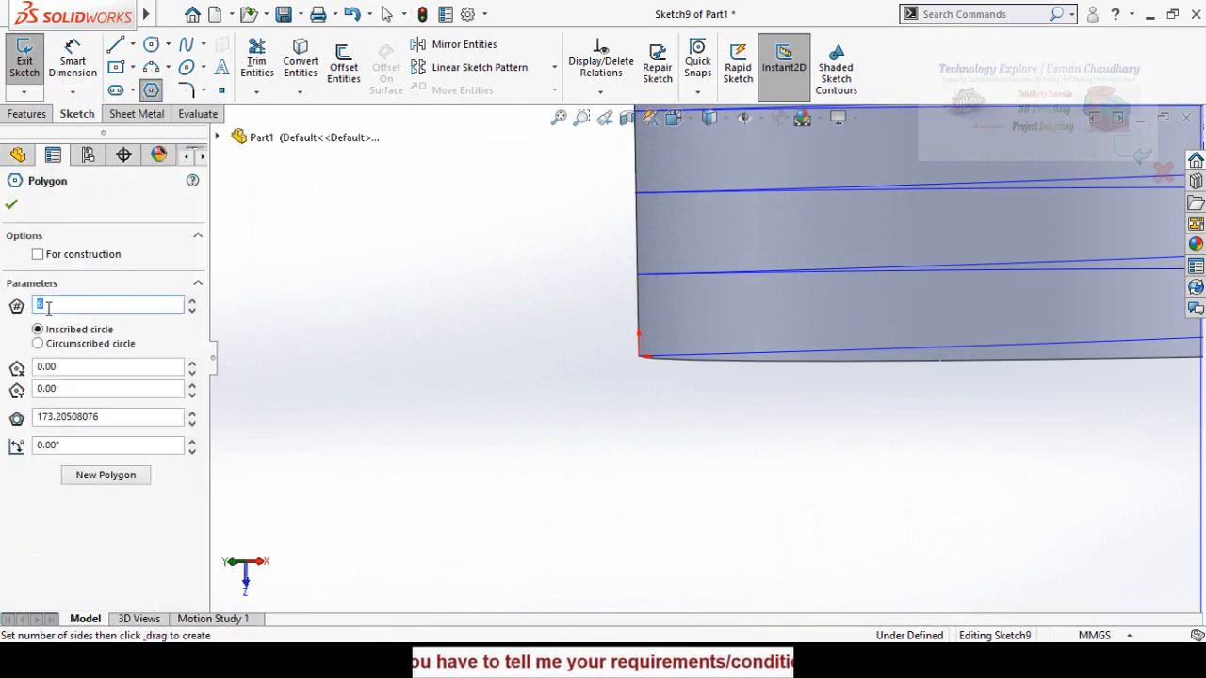
pyautogui.write('3')
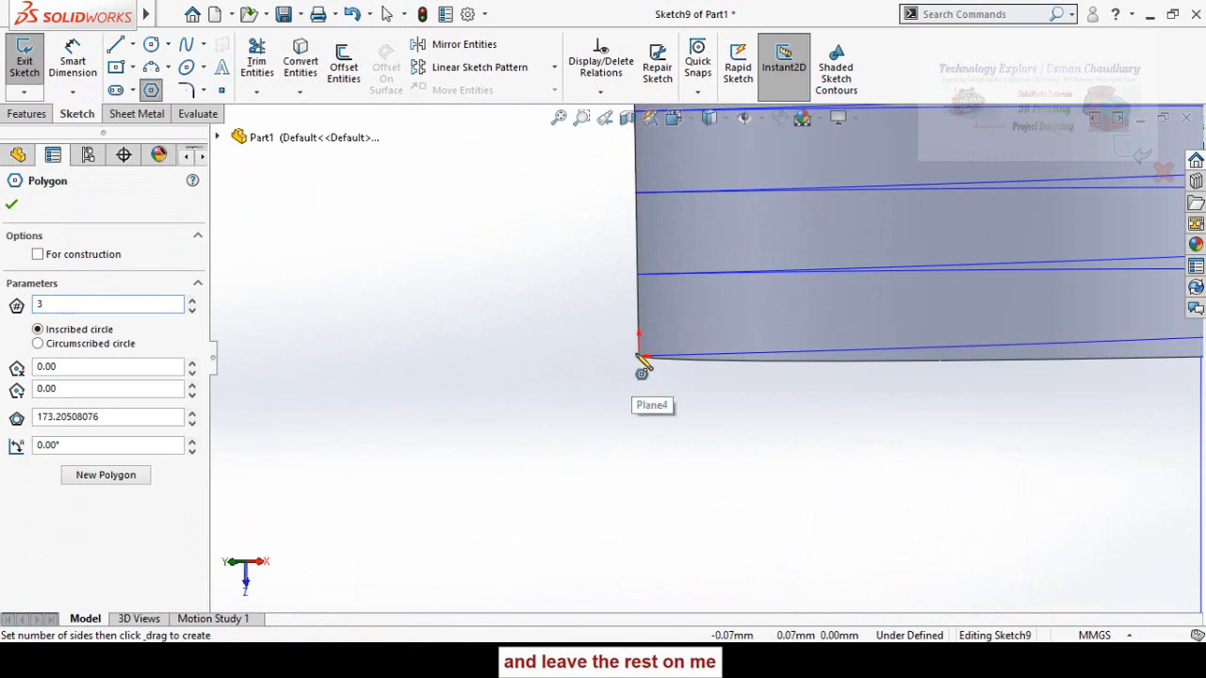
pyautogui.moveTo(640, 356); pyautogui.dragTo(690, 356)
pyautogui.scroll(-2, 694, 365)
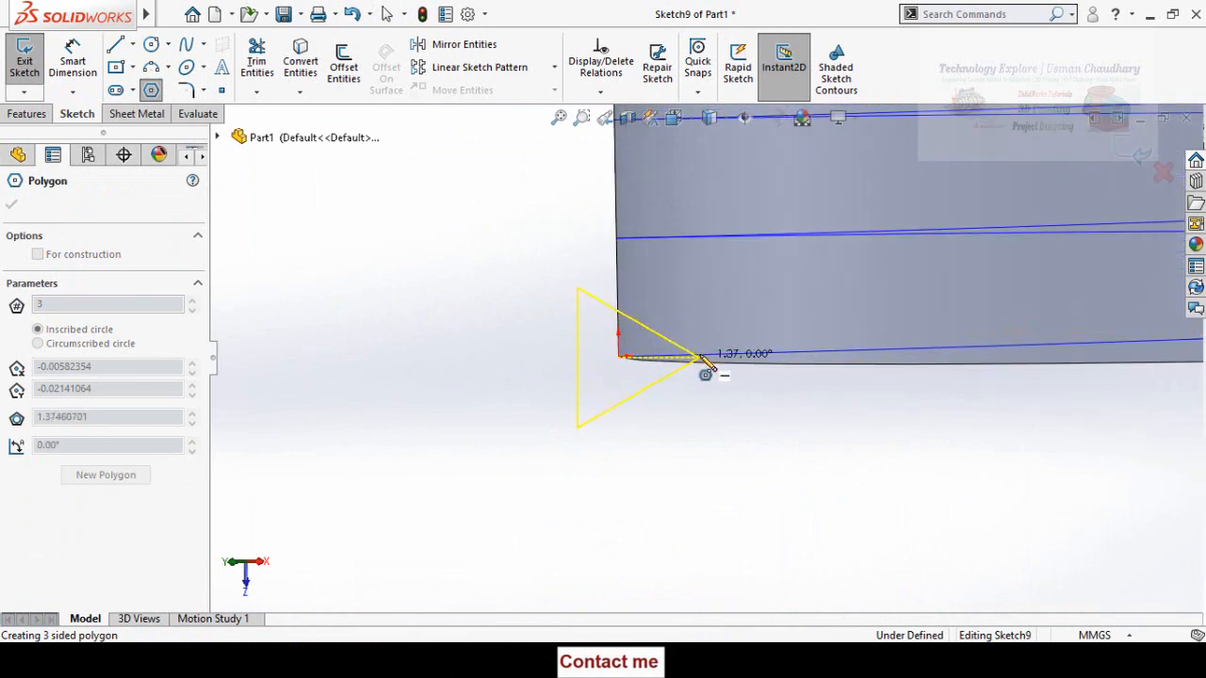
pyautogui.click(700, 357)
pyautogui.scroll(-3, 692, 388)
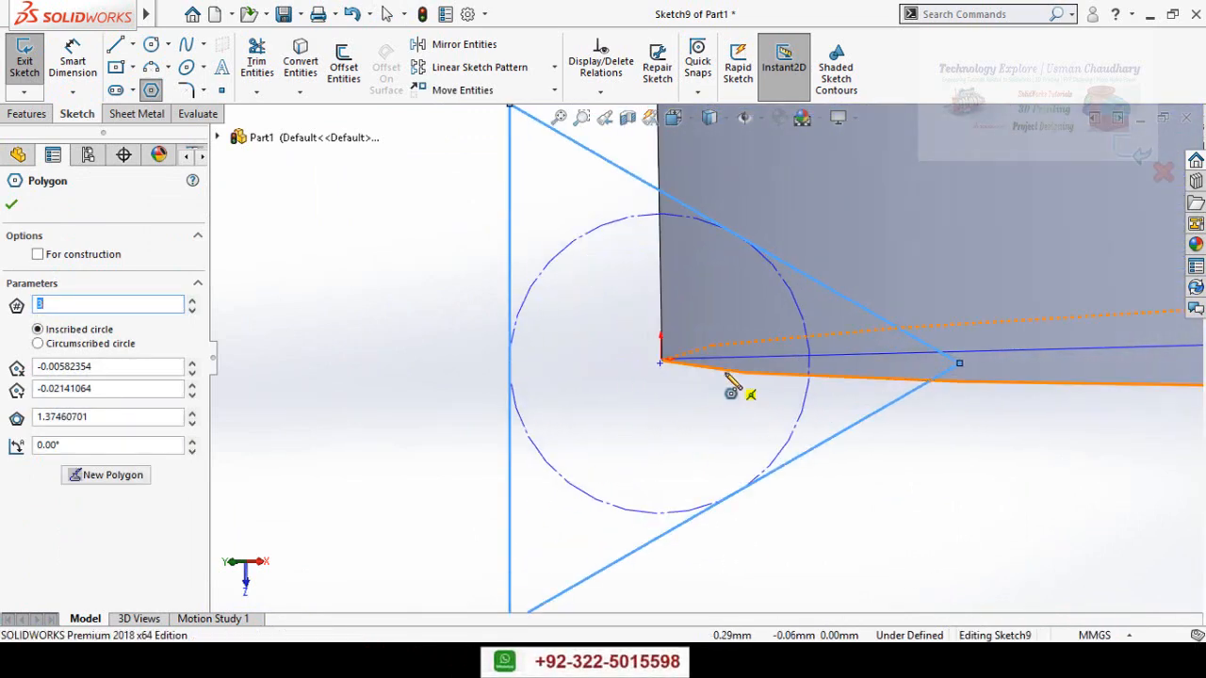
pyautogui.press('Escape')
# Select the triangle's centre point next to the sketch origin.
pyautogui.scroll(-2, 650, 365)
pyautogui.click(636, 351)
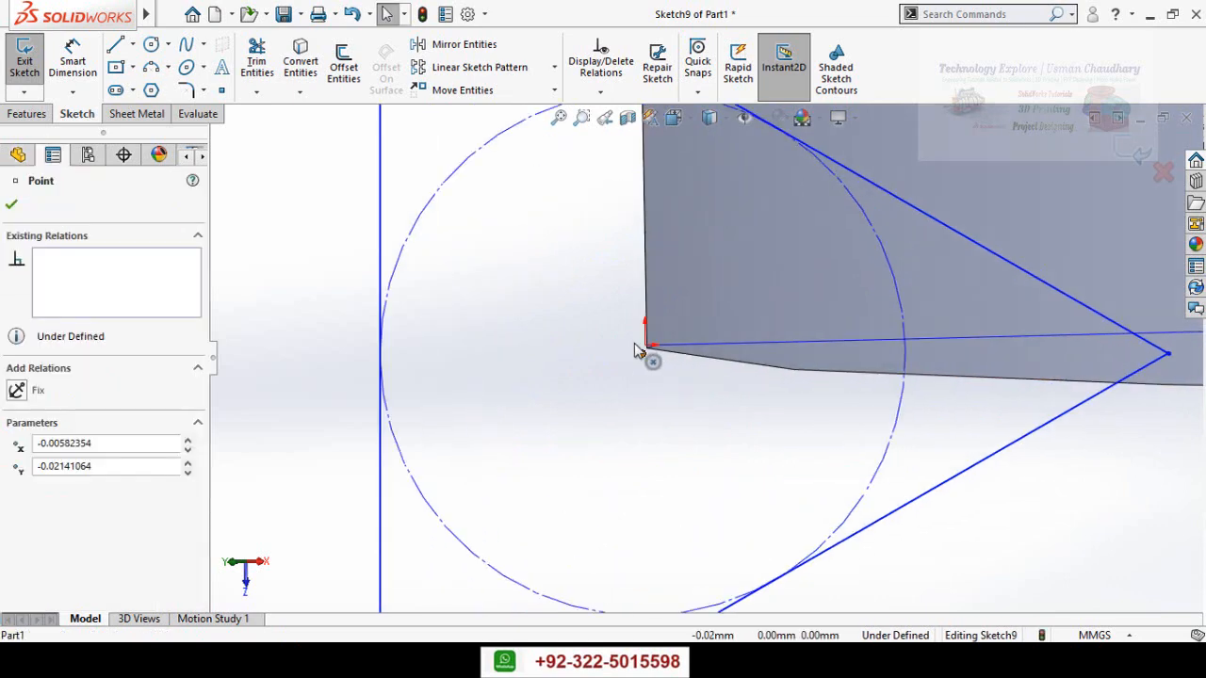
# Move the centre of the triangular thread profile onto the sketch origin at the helix's start.
pyautogui.moveTo(637, 351); pyautogui.dragTo(644, 346)
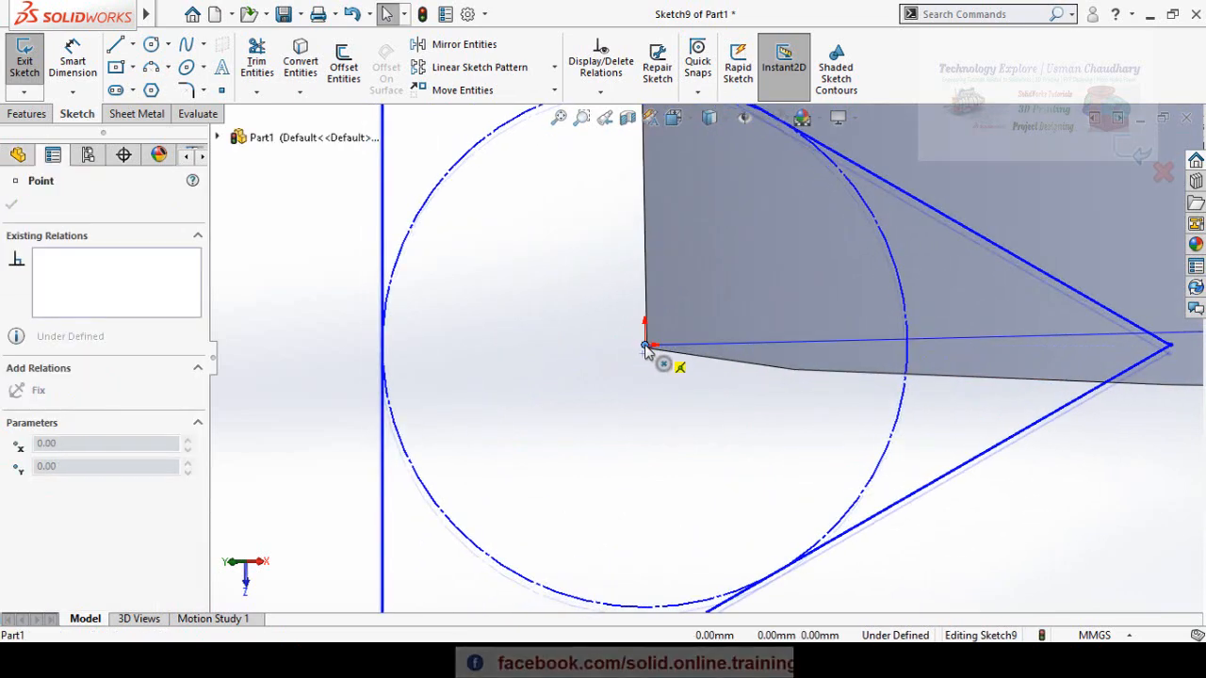
pyautogui.click(640, 416)
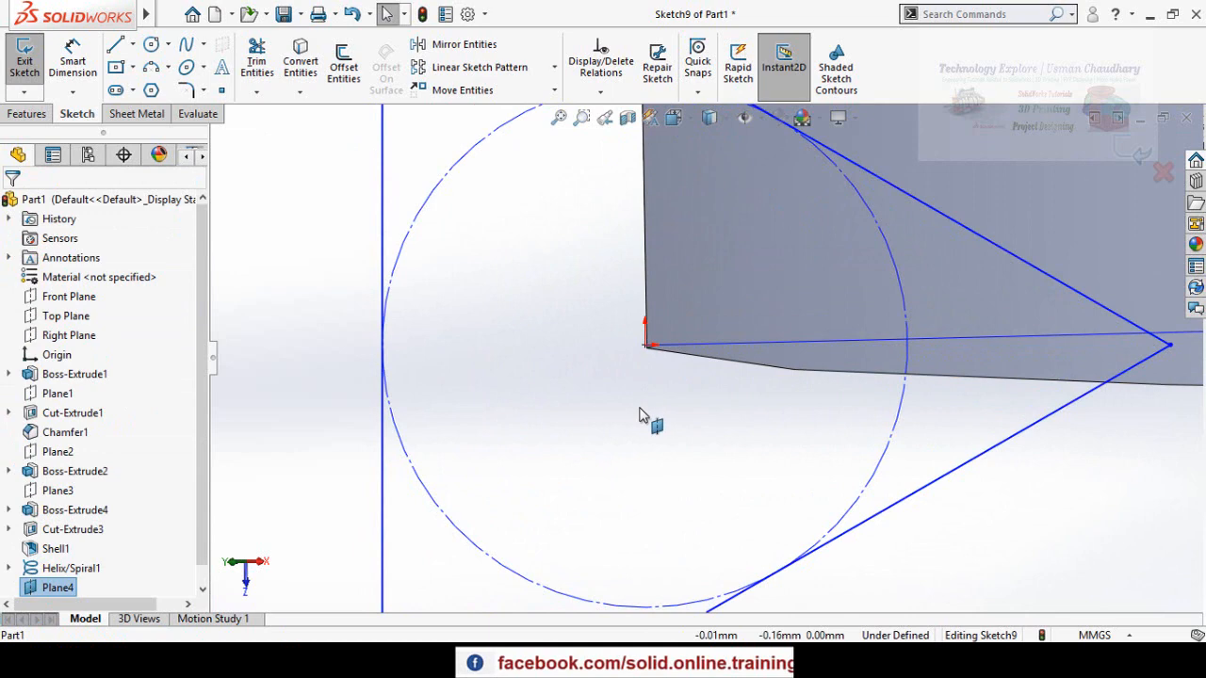
pyautogui.scroll(6, 640, 415)
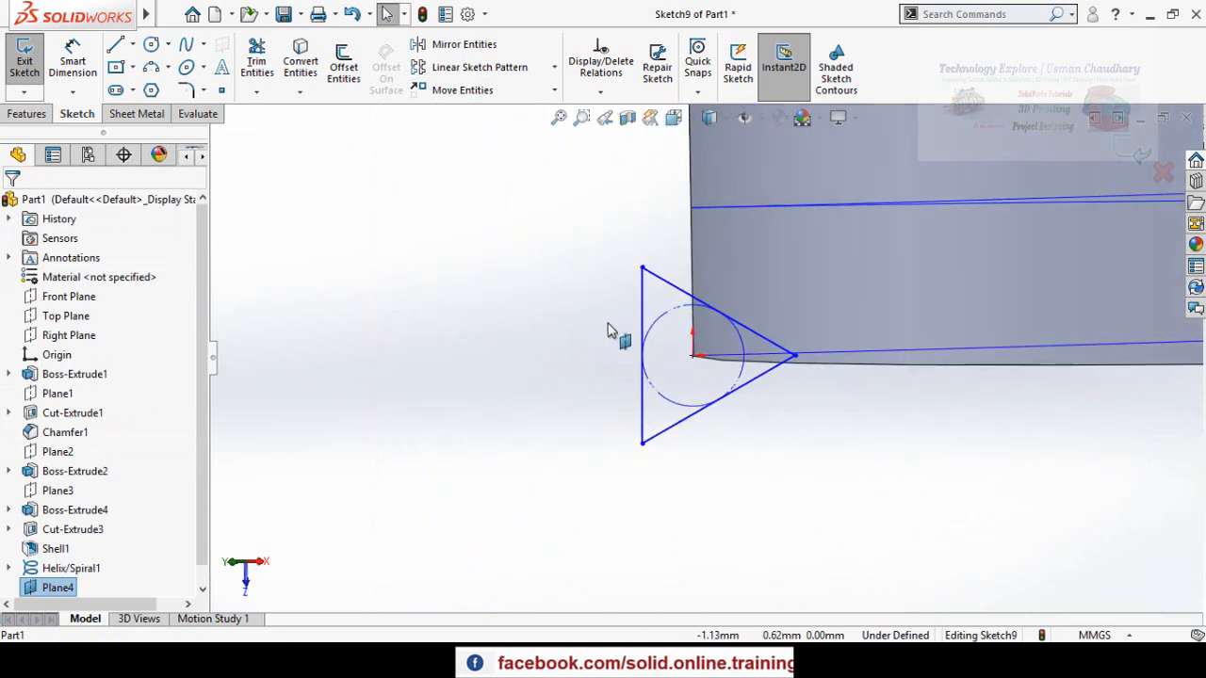
# Dimension the triangle's vertical side to 2.3 mm and exit the sketch.
pyautogui.scroll(1, 608, 329)
pyautogui.moveTo(591, 408); pyautogui.dragTo(585, 266, button='right')
pyautogui.click(652, 404)
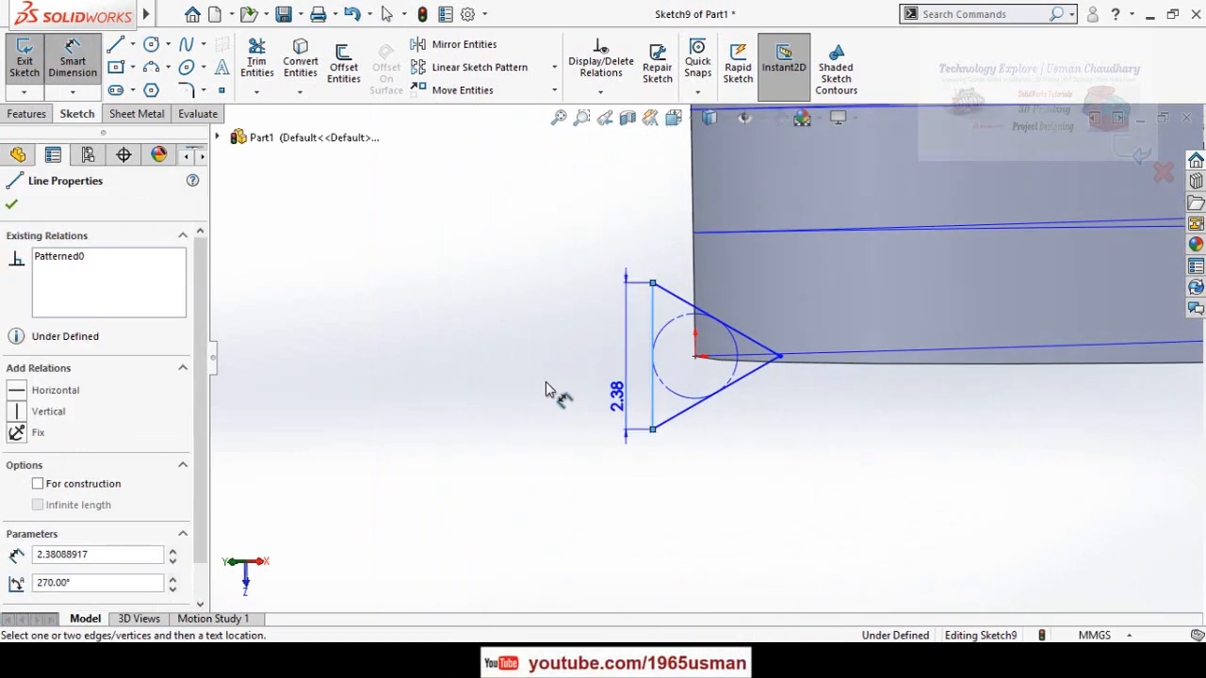
pyautogui.click(544, 379)
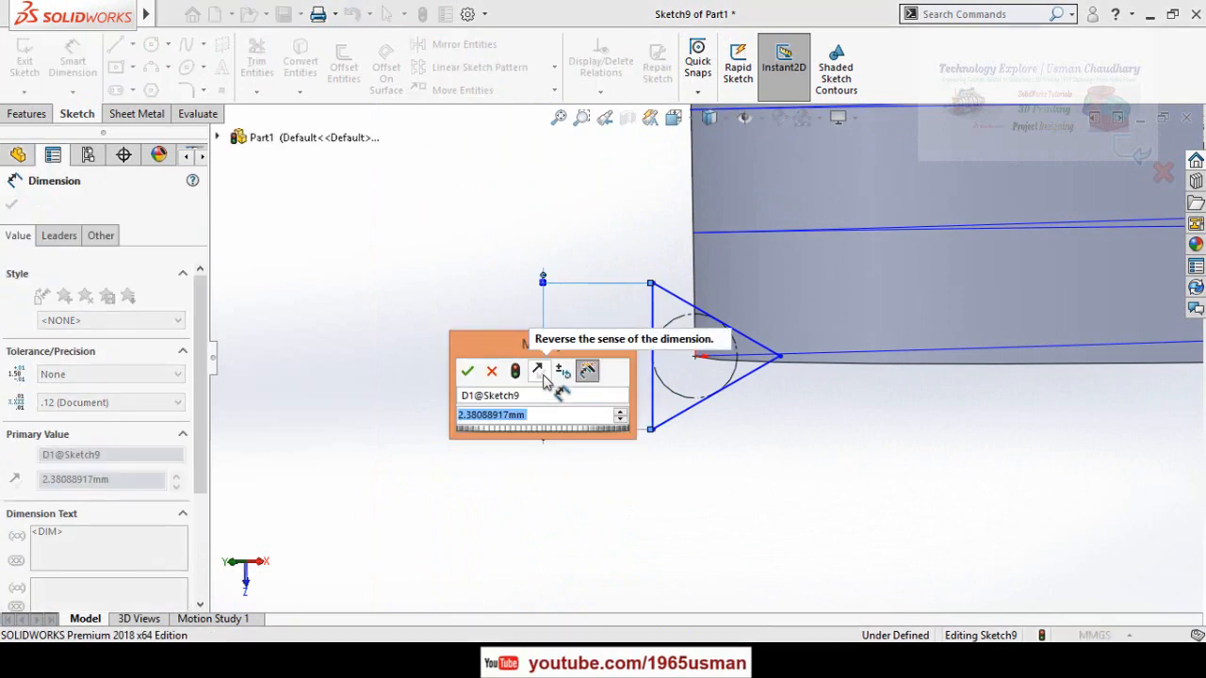
pyautogui.write('2.3')
pyautogui.press('Return')
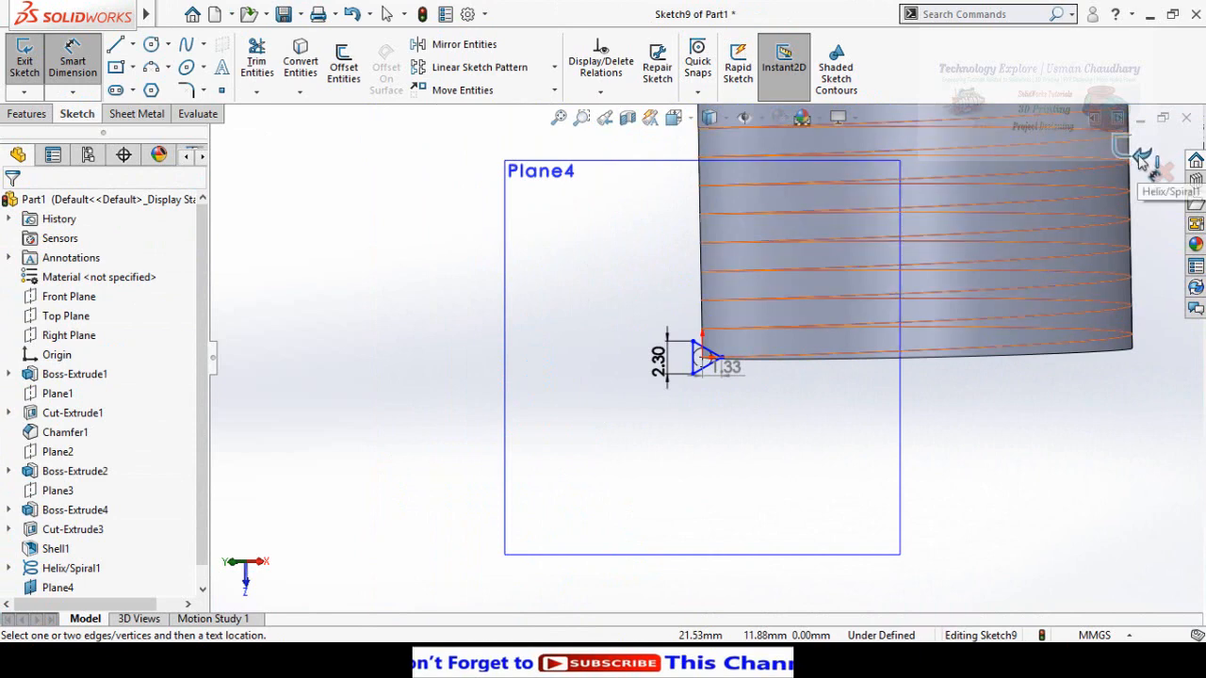
pyautogui.click(1142, 155)
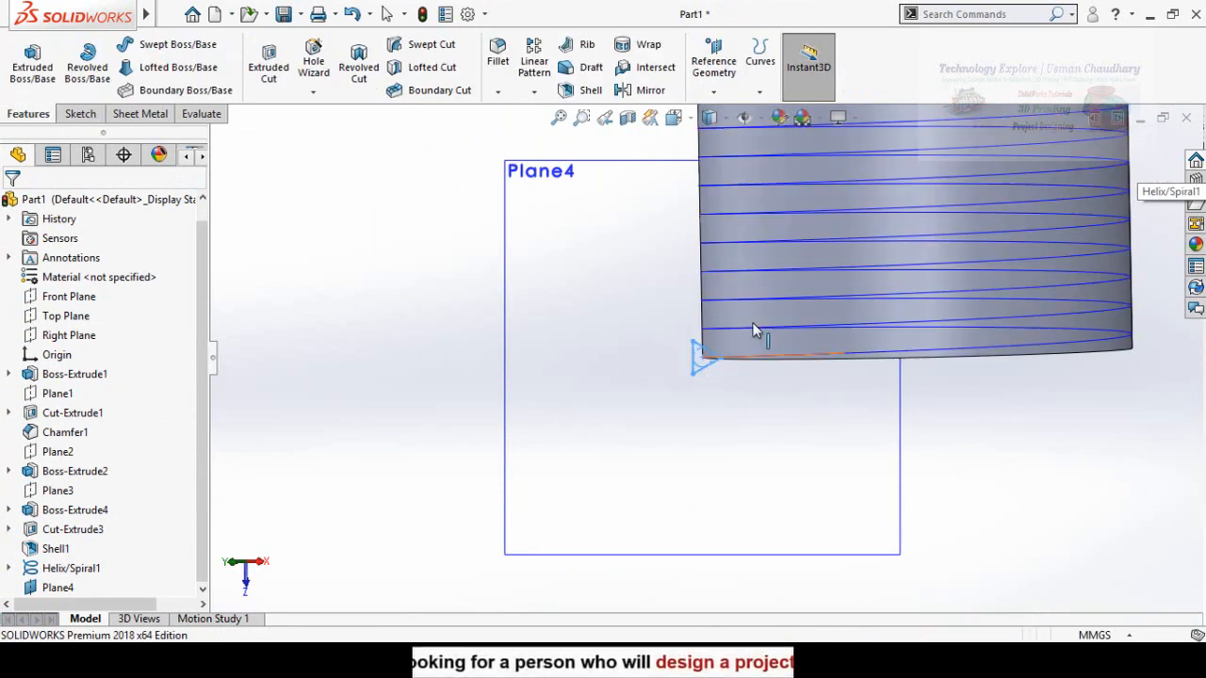
# Hide Plane4 and make a swept cut of the triangle sketch along the helix to form the external thread.
pyautogui.click(610, 476)
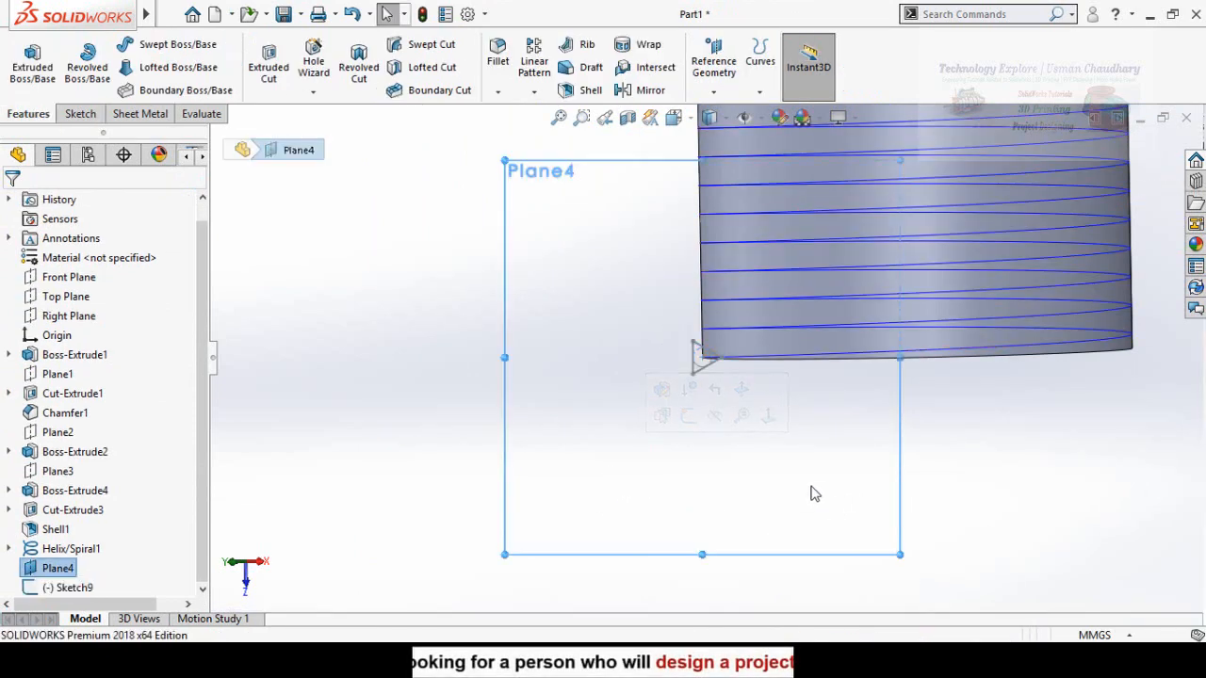
pyautogui.click(715, 419)
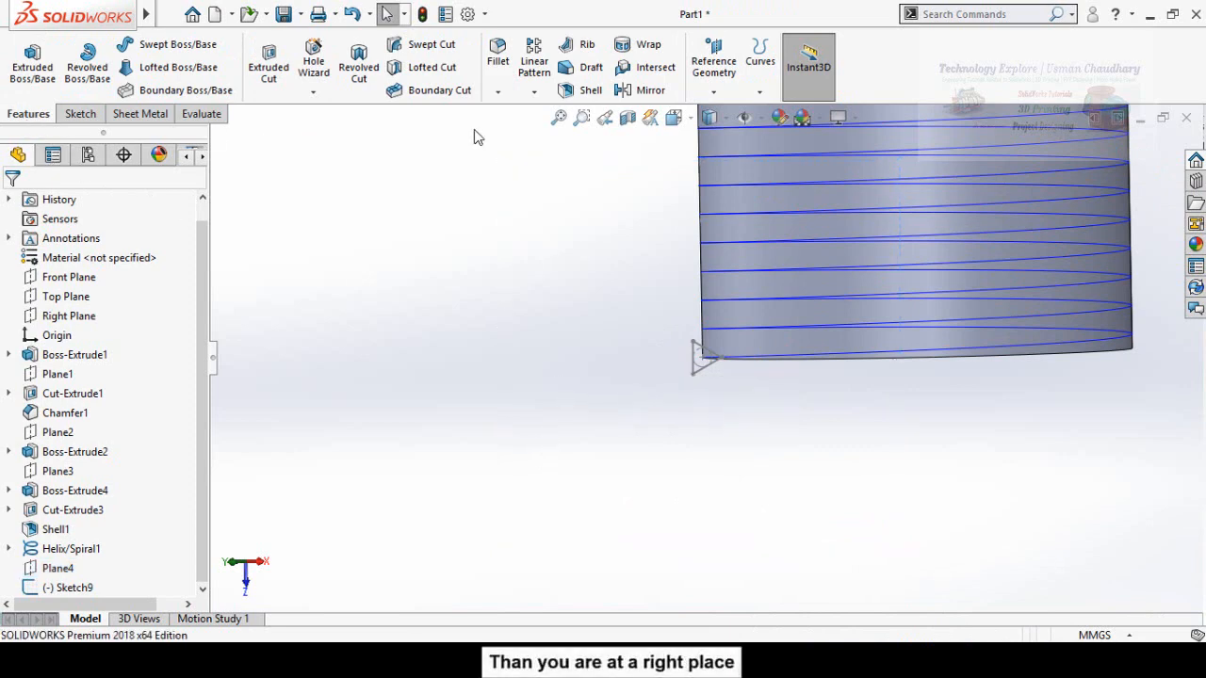
pyautogui.click(411, 49)
pyautogui.scroll(-1, 670, 396)
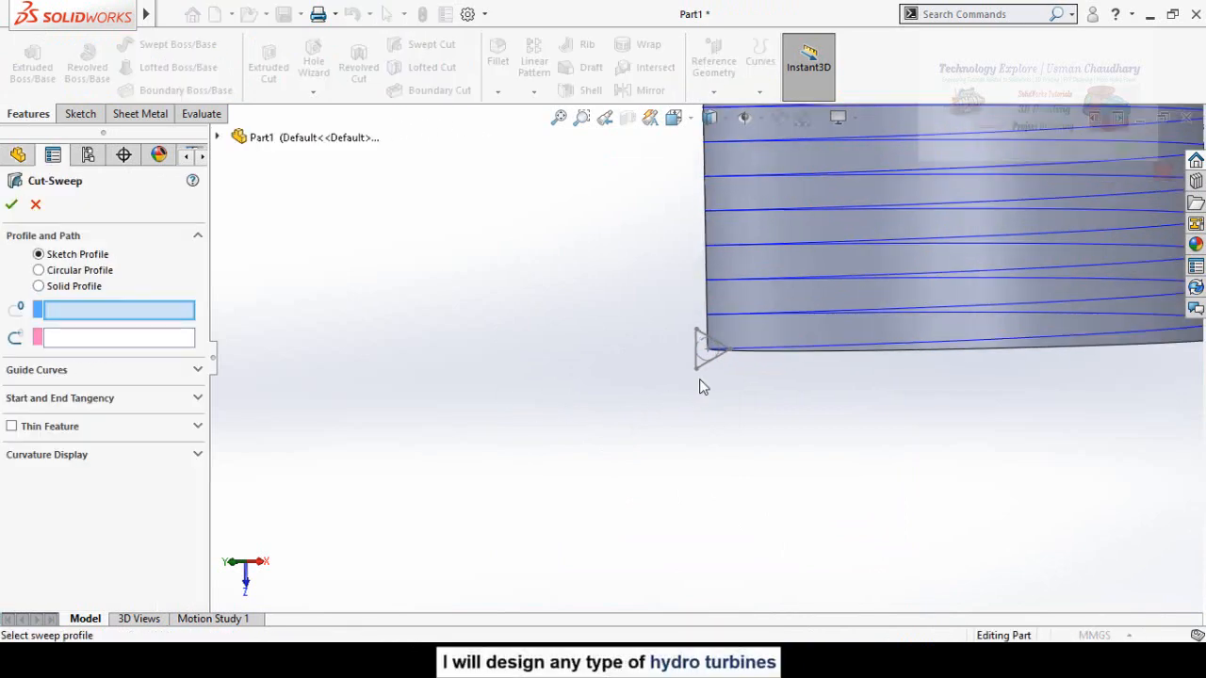
pyautogui.scroll(-2, 702, 367)
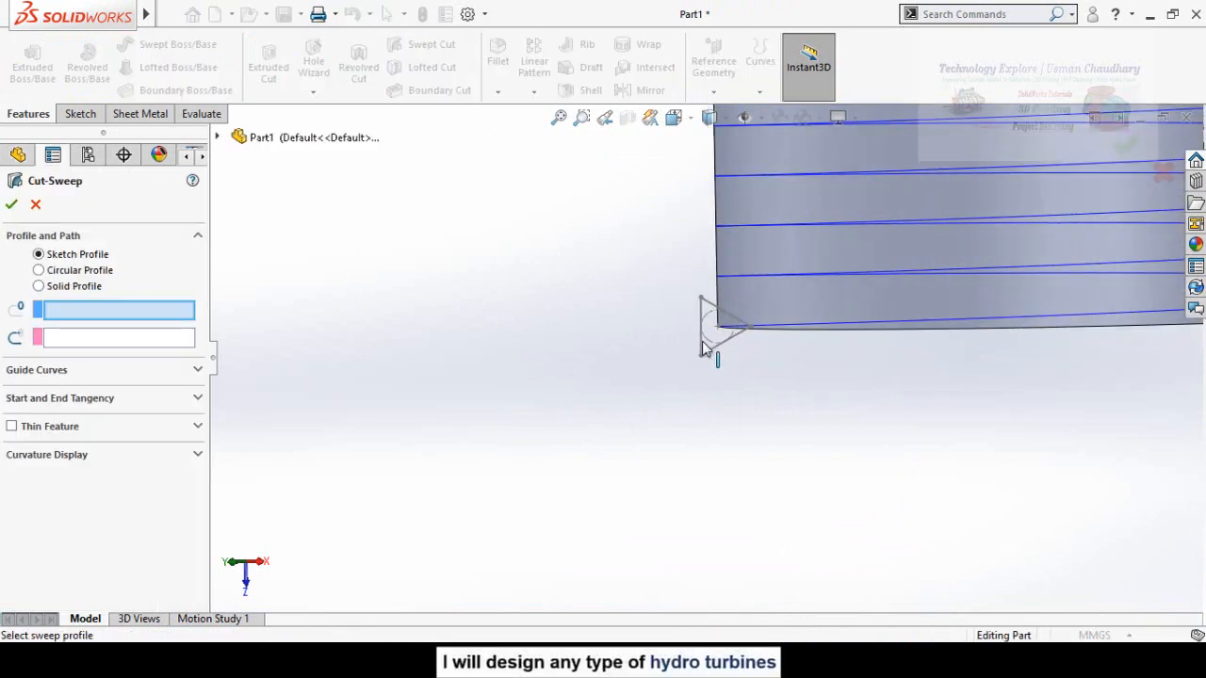
pyautogui.click(704, 345)
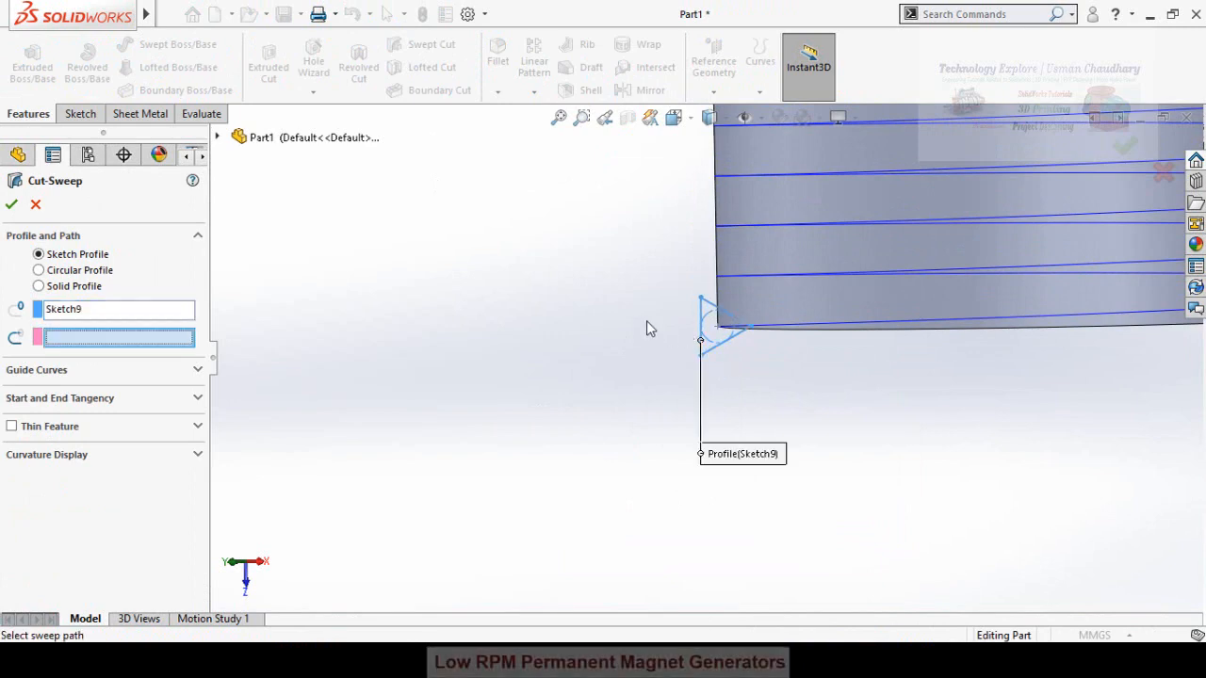
pyautogui.click(779, 328)
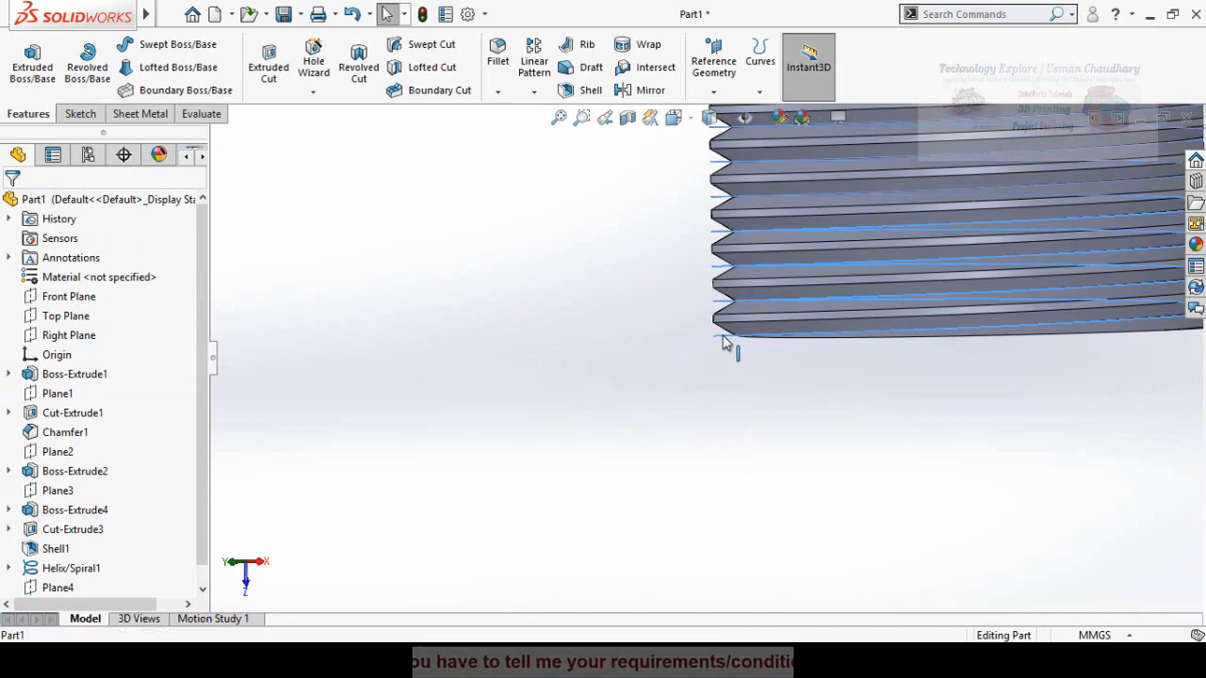
# Hide the helix curve on the newly threaded pipe end.
pyautogui.click(727, 331)
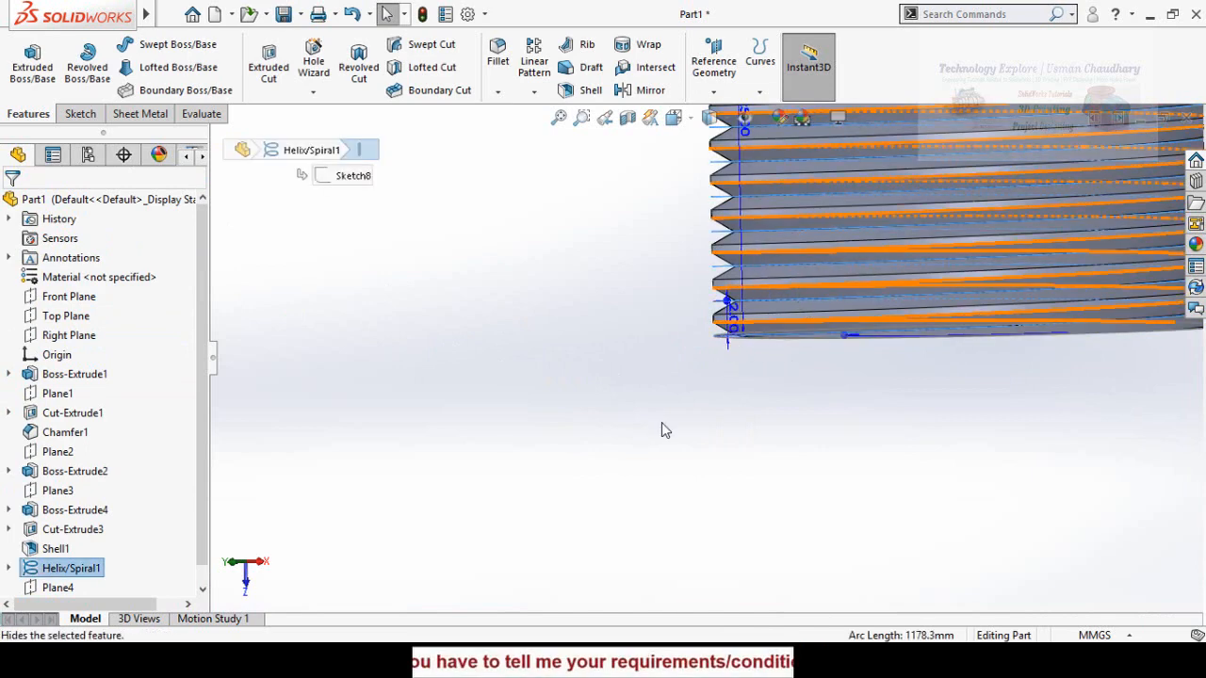
pyautogui.click(669, 388)
pyautogui.scroll(6, 667, 388)
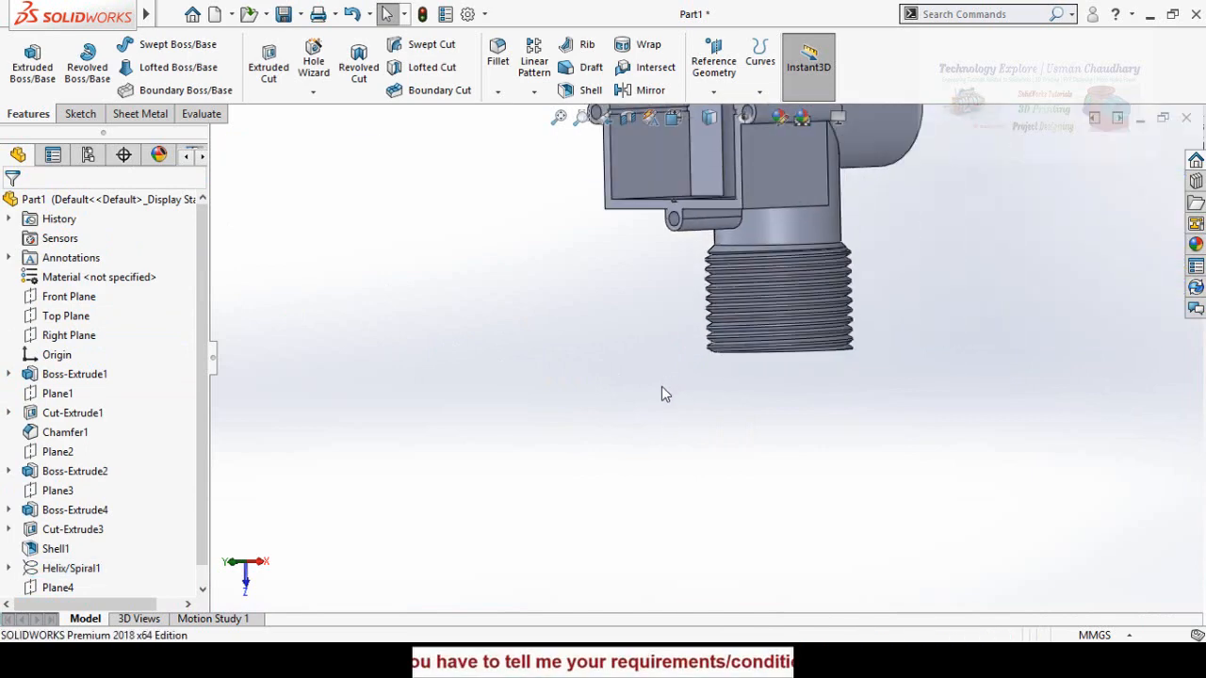
# Examine the cut thread, the box-shaped housing and the cylinder inside the pipe from several angles.
pyautogui.moveTo(662, 387); pyautogui.dragTo(761, 160, button='middle')
pyautogui.scroll(-5, 869, 217)
pyautogui.moveTo(833, 237); pyautogui.dragTo(851, 298, button='middle')
pyautogui.scroll(4, 850, 298)
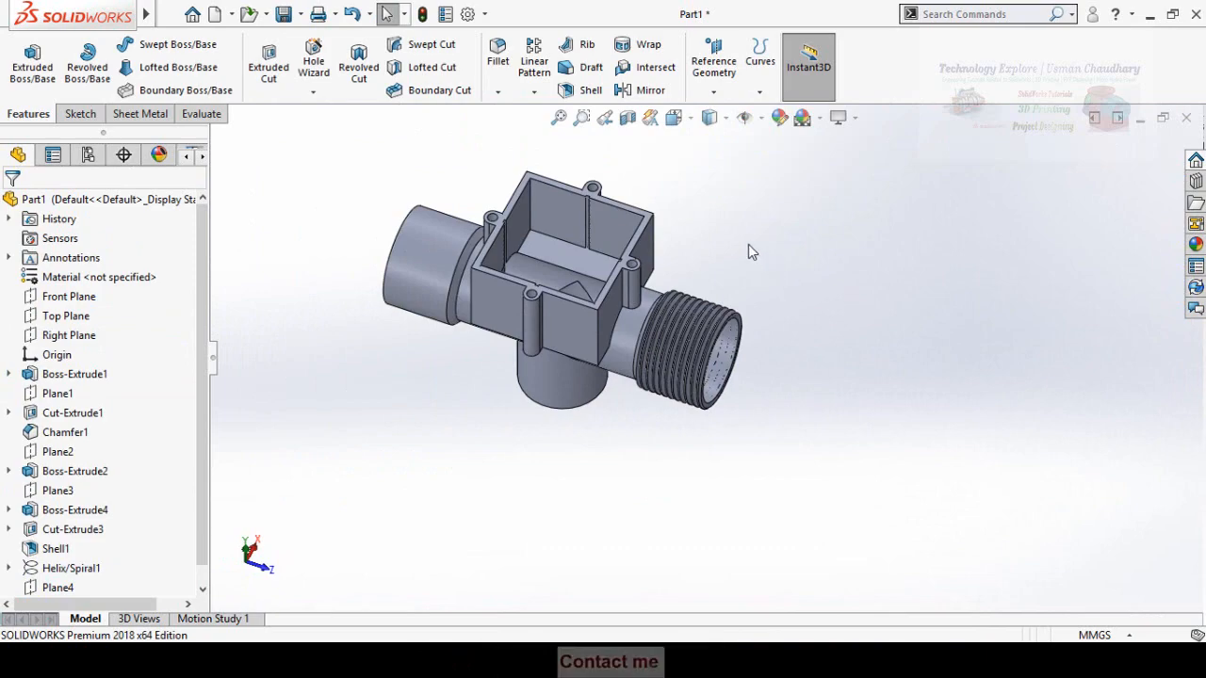
pyautogui.scroll(-2, 456, 280)
pyautogui.moveTo(565, 340); pyautogui.dragTo(753, 299, button='middle')
pyautogui.scroll(-4, 651, 347)
pyautogui.scroll(1, 638, 342)
pyautogui.scroll(-4, 761, 261)
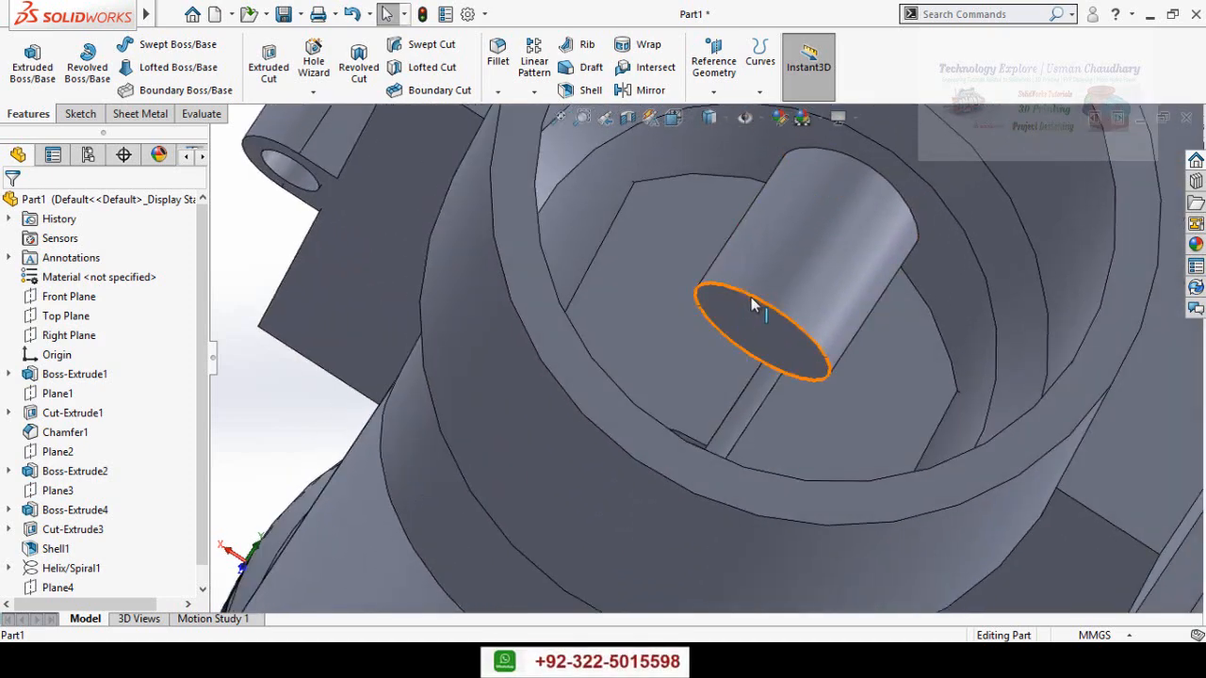
pyautogui.scroll(5, 753, 304)
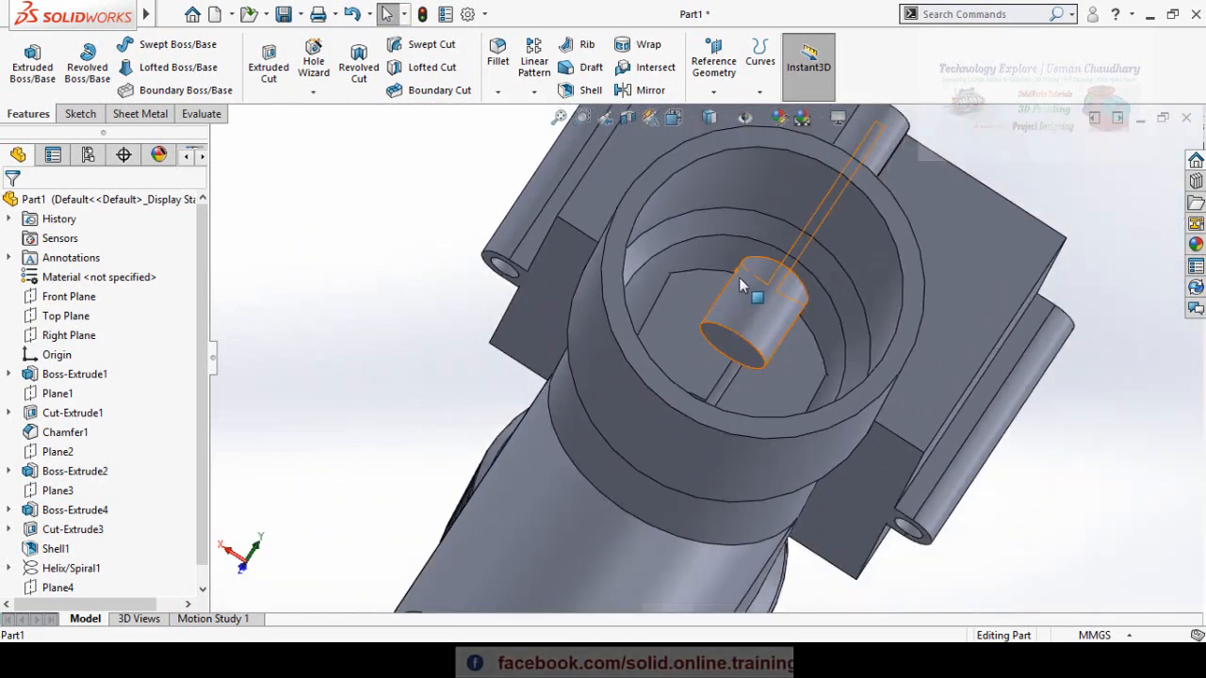
pyautogui.moveTo(749, 284); pyautogui.dragTo(943, 446, button='middle')
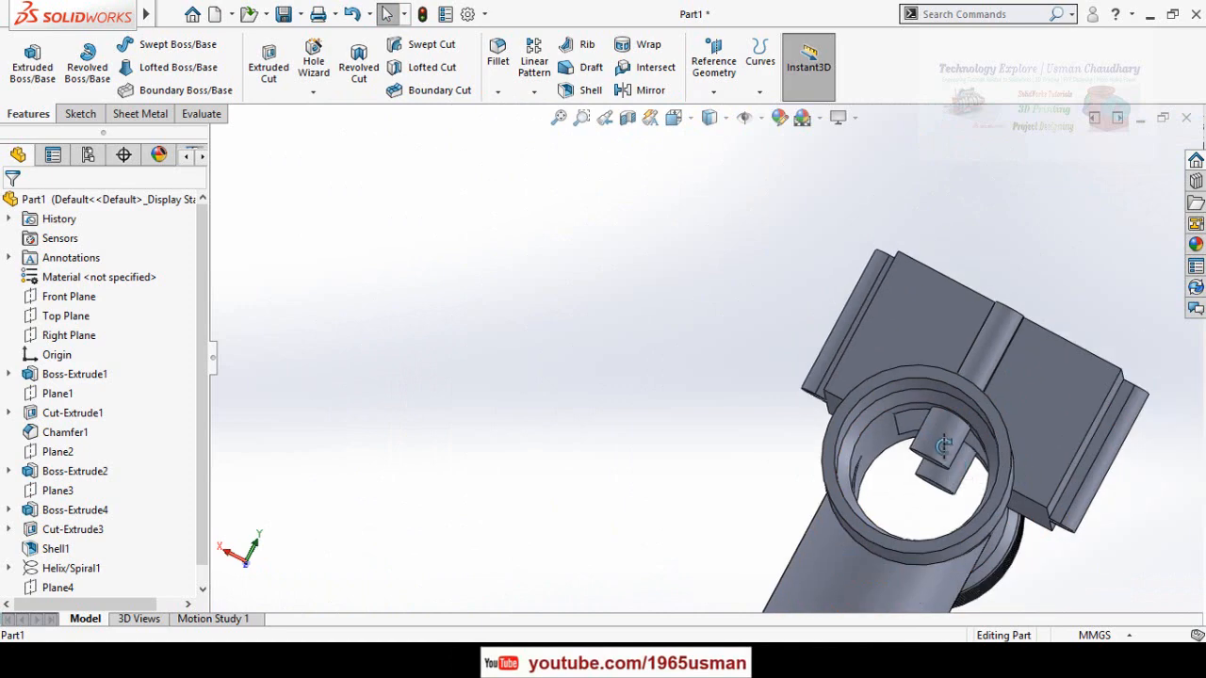
pyautogui.scroll(-5, 943, 446)
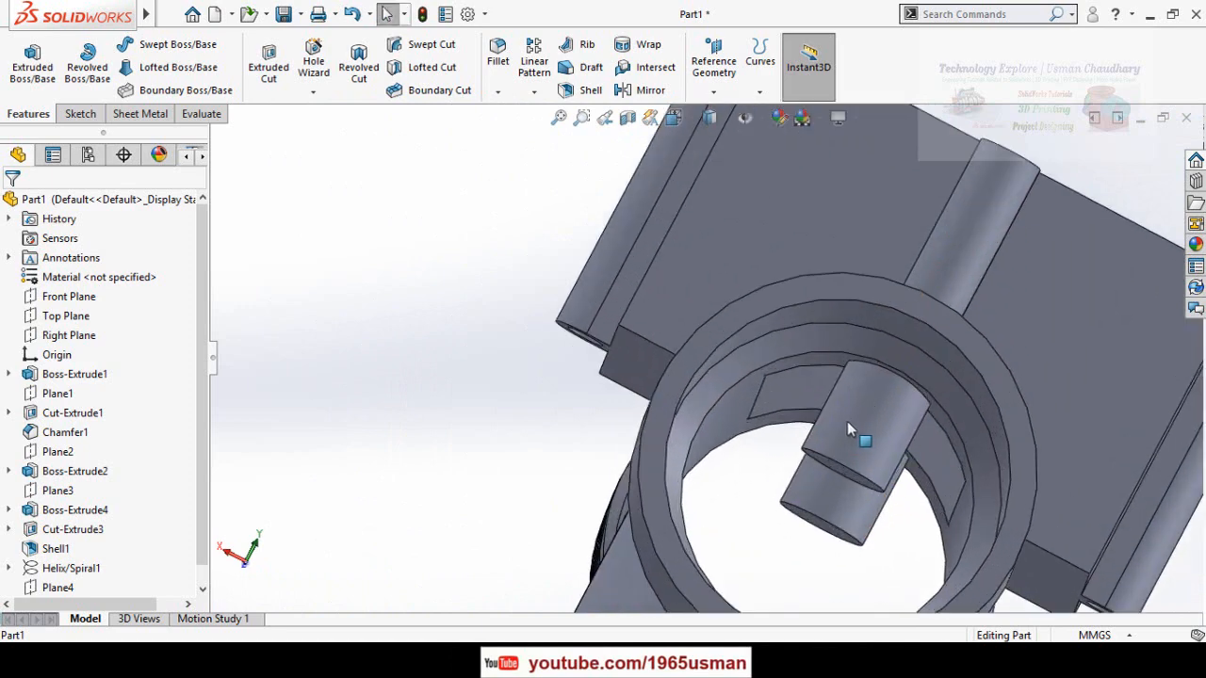
pyautogui.scroll(10, 848, 424)
pyautogui.moveTo(850, 419); pyautogui.dragTo(910, 431, button='middle')
pyautogui.scroll(-6, 825, 407)
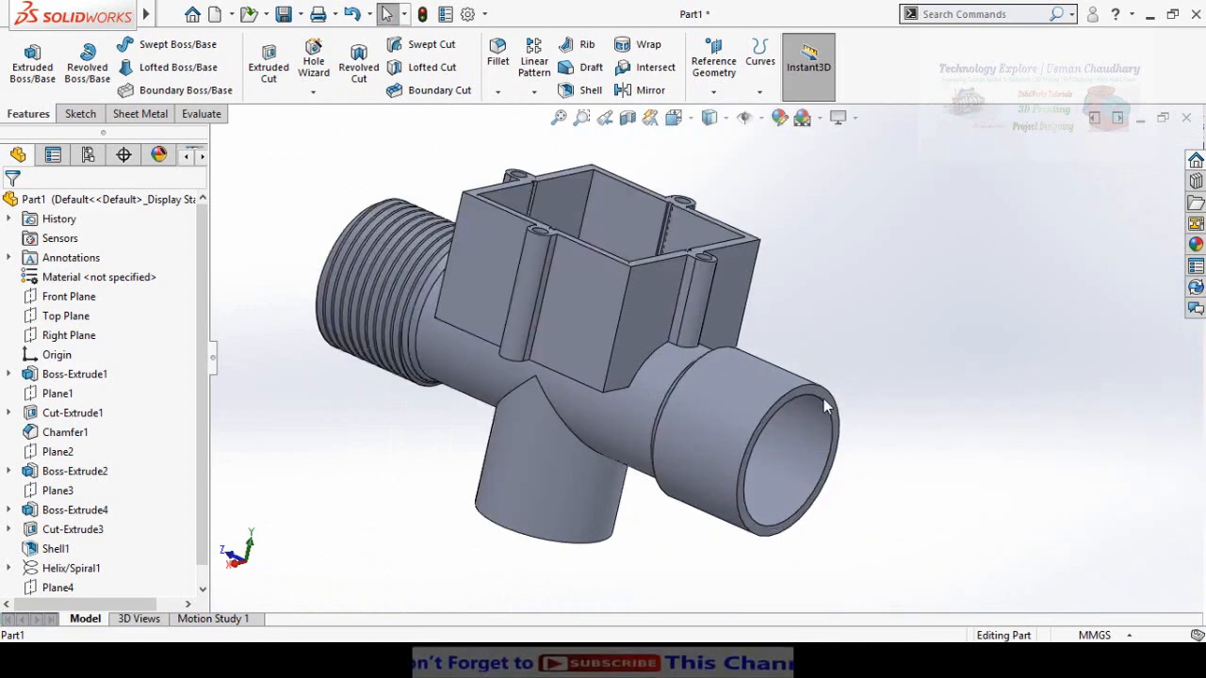
# Start a sketch on the unthreaded pipe end's ring face and convert its 30 mm outer edge into a sketch circle.
pyautogui.scroll(-2, 825, 407)
pyautogui.click(815, 400)
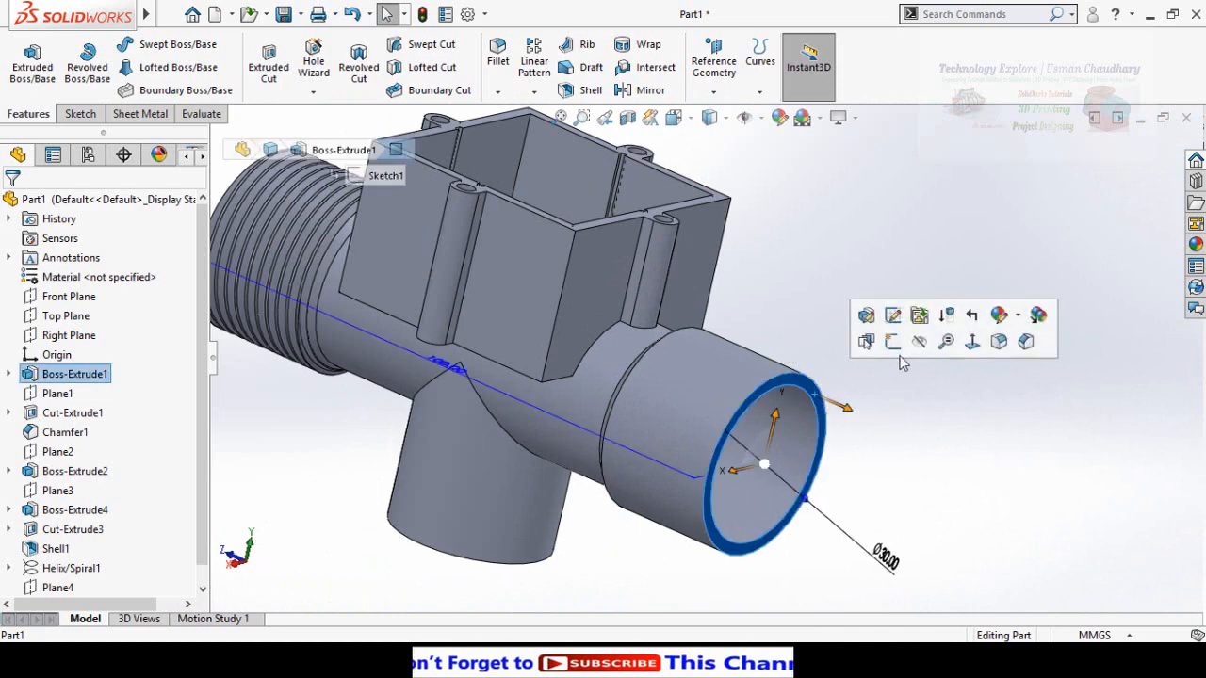
pyautogui.click(813, 392)
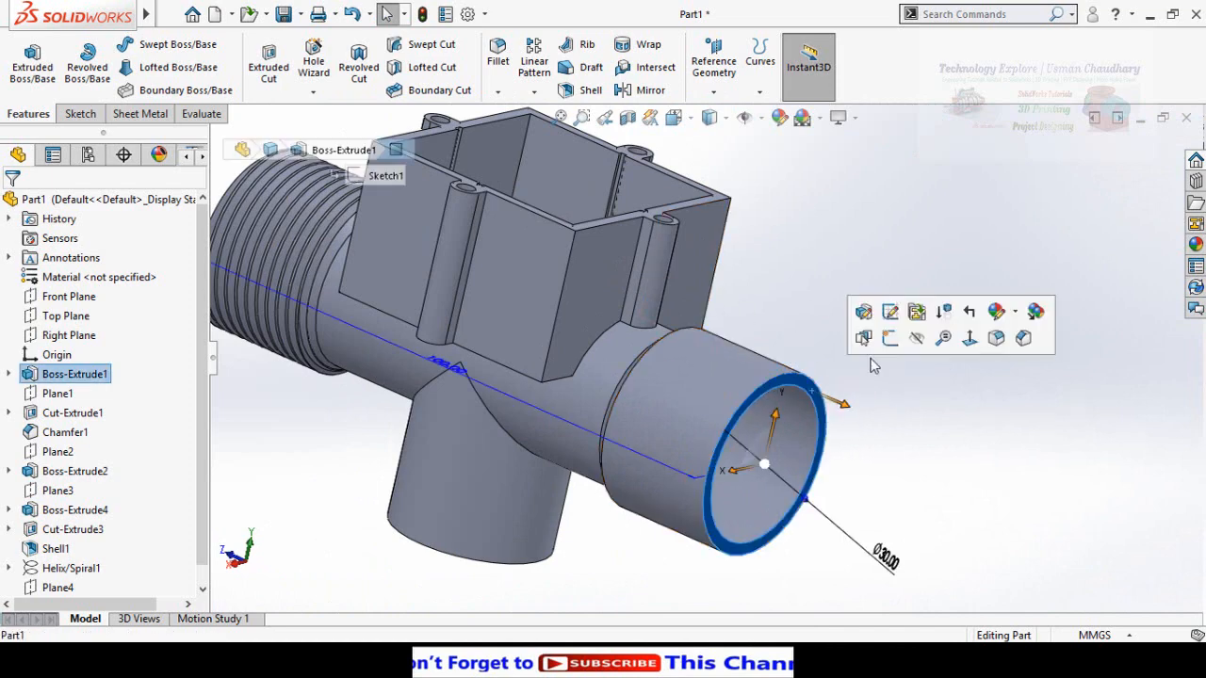
pyautogui.click(890, 339)
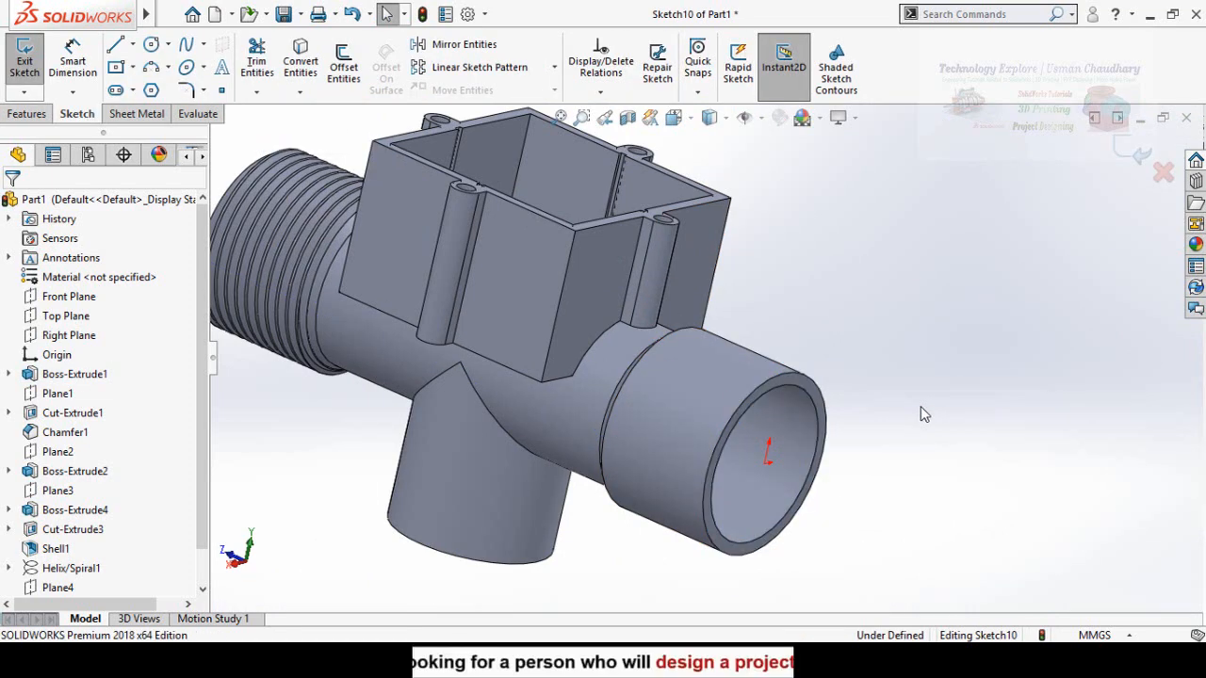
pyautogui.hotkey('ctrl', '8')
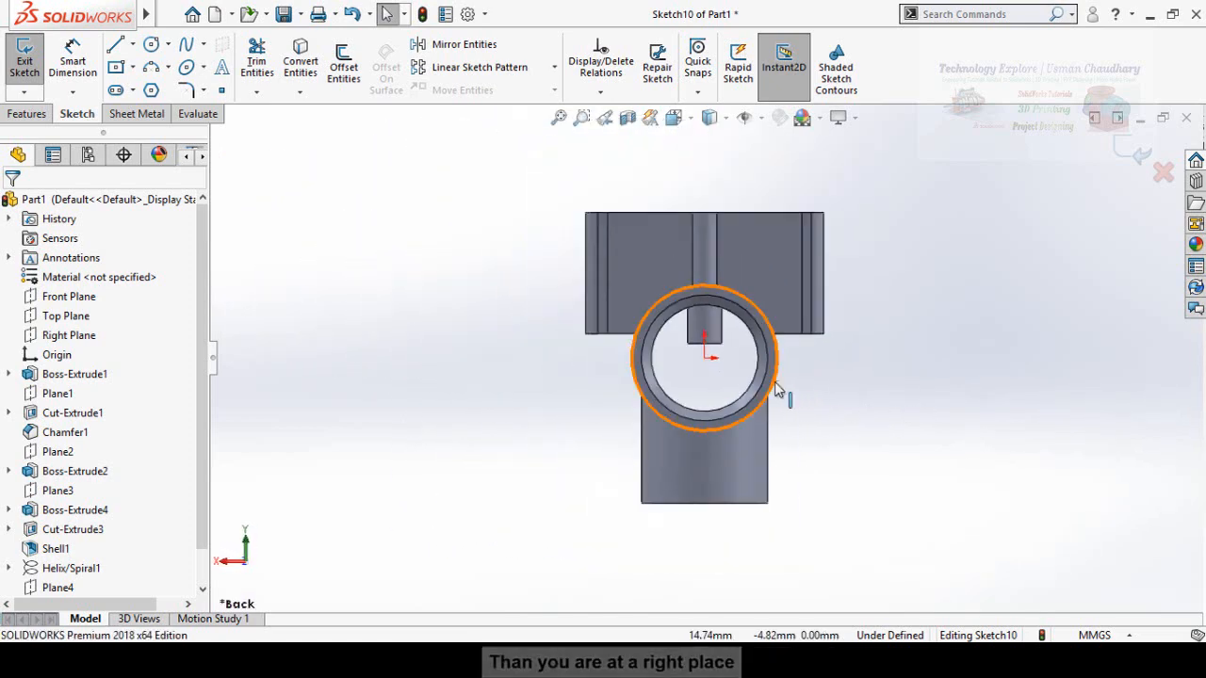
pyautogui.click(776, 389)
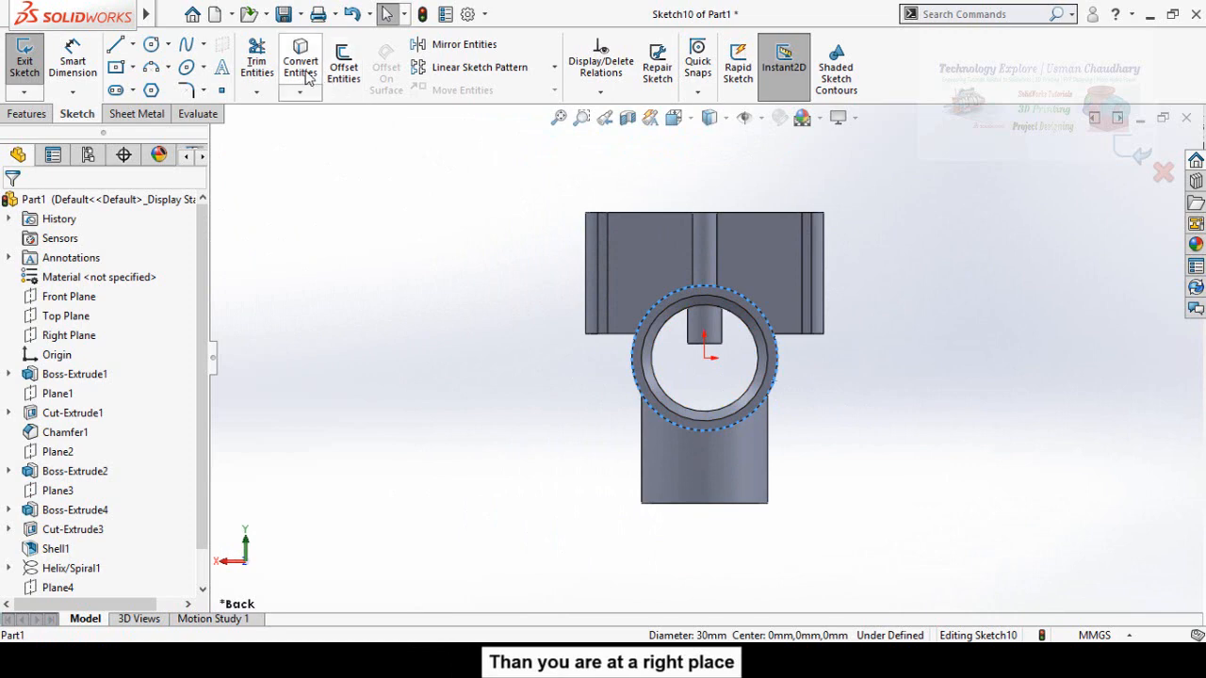
pyautogui.moveTo(436, 316); pyautogui.dragTo(527, 346, button='middle')
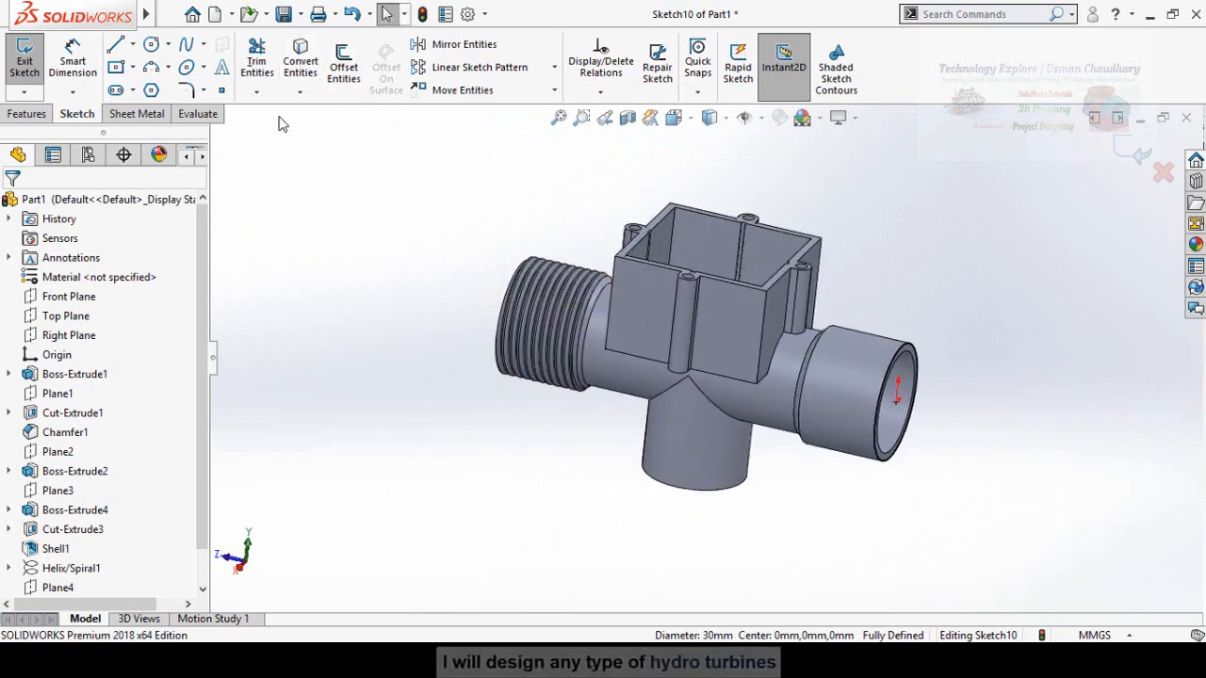
# Create a clockwise helix from the circle with 25 mm height, 2 mm pitch, reversed direction and 135° start angle.
pyautogui.click(28, 113)
pyautogui.click(760, 58)
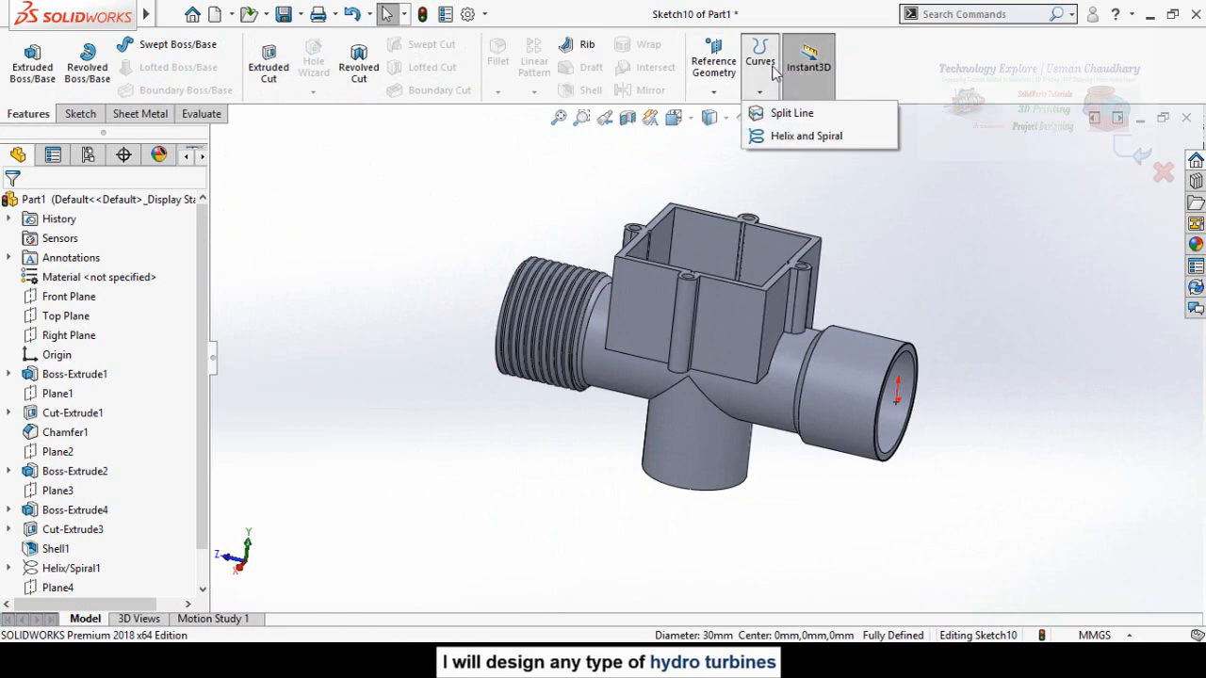
pyautogui.click(793, 131)
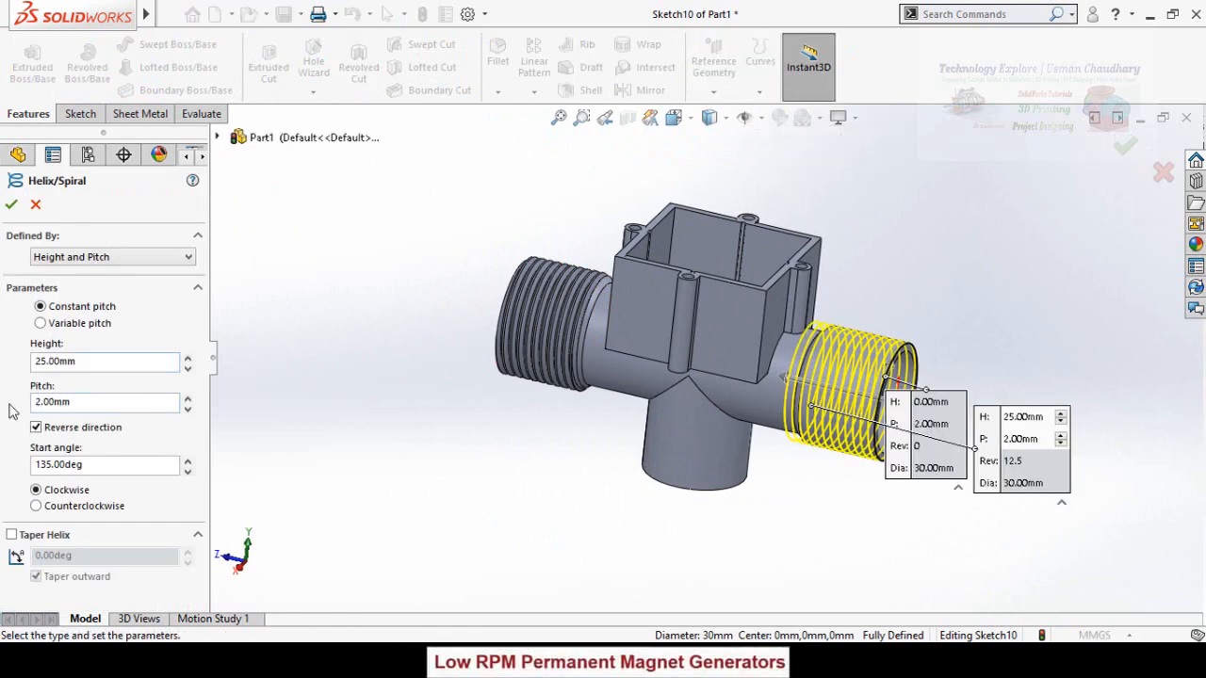
pyautogui.click(12, 206)
# Create a reference plane perpendicular to the new helix and coincident with its start point on the pipe end's rim.
pyautogui.scroll(-3, 770, 509)
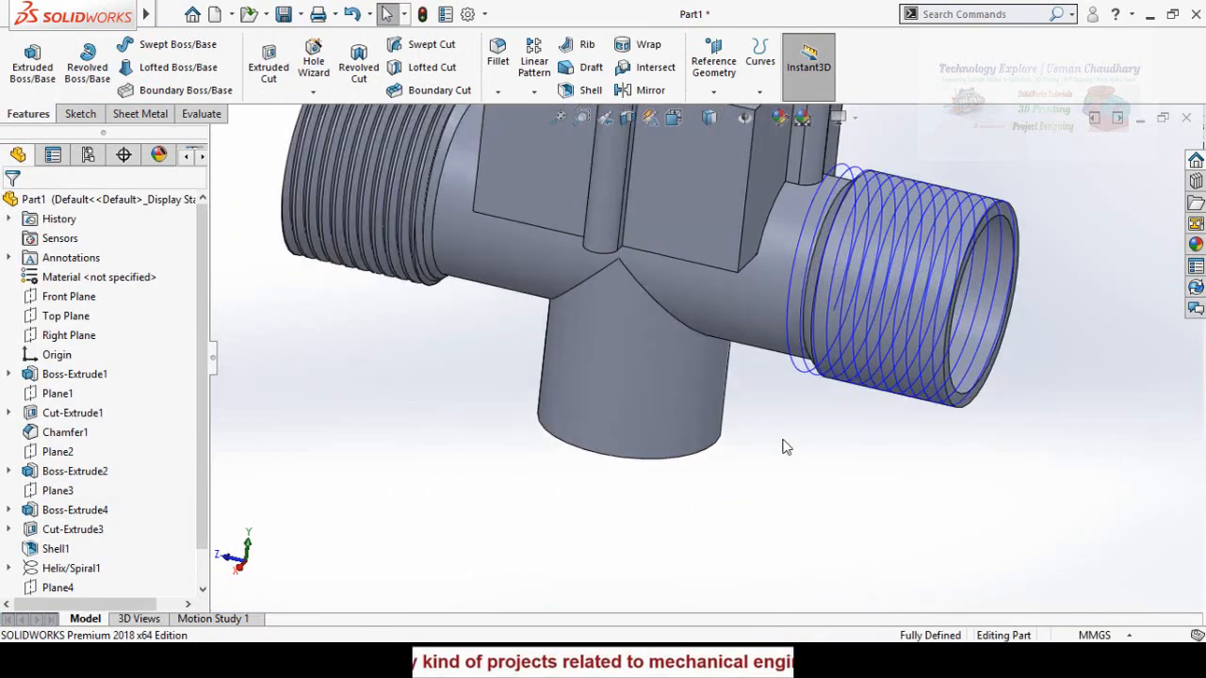
pyautogui.scroll(-1, 787, 447)
pyautogui.click(715, 91)
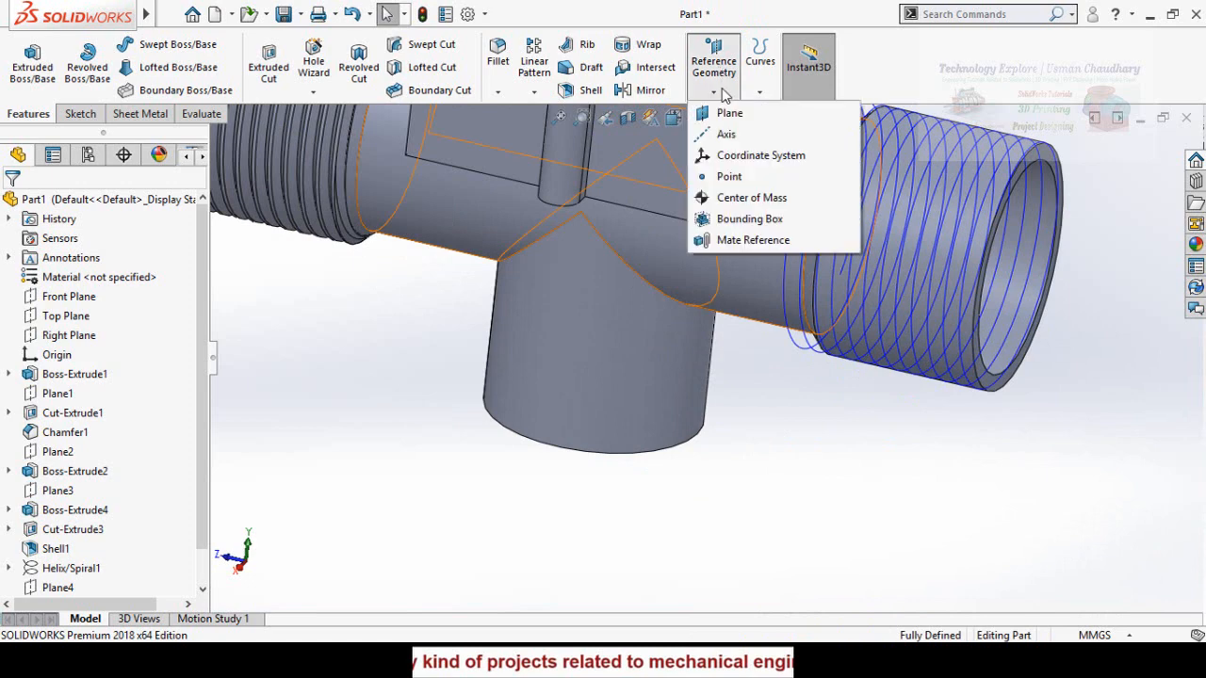
pyautogui.click(725, 114)
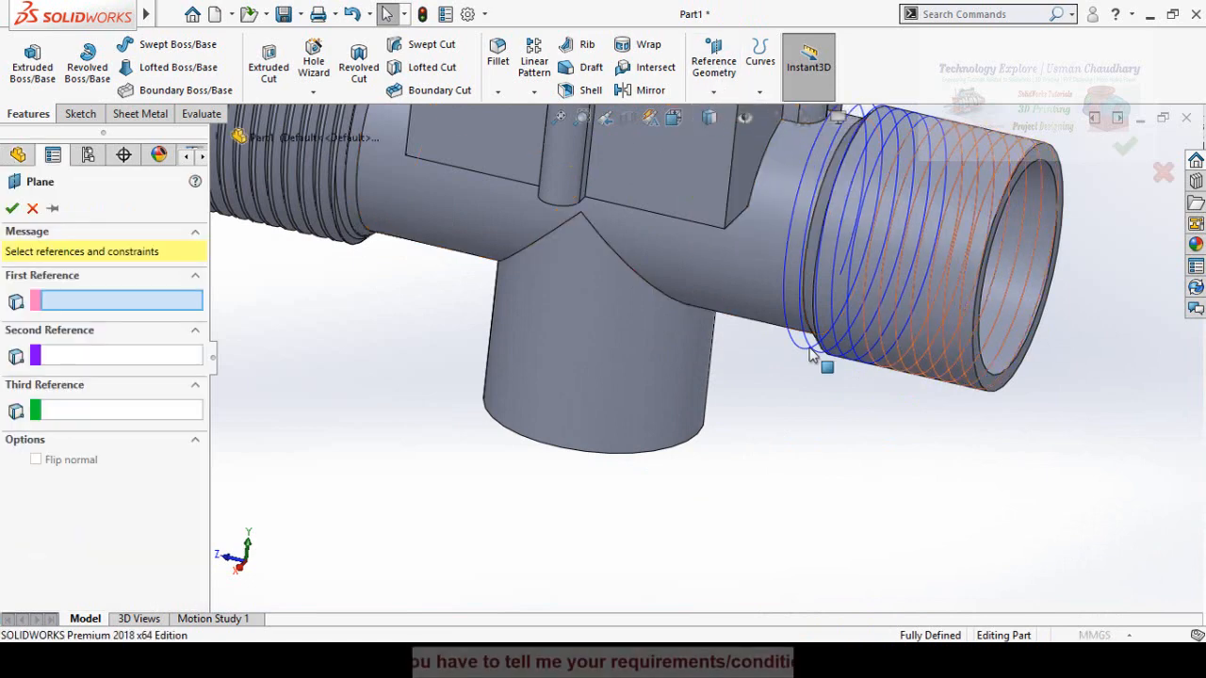
pyautogui.click(895, 433)
pyautogui.scroll(-4, 861, 355)
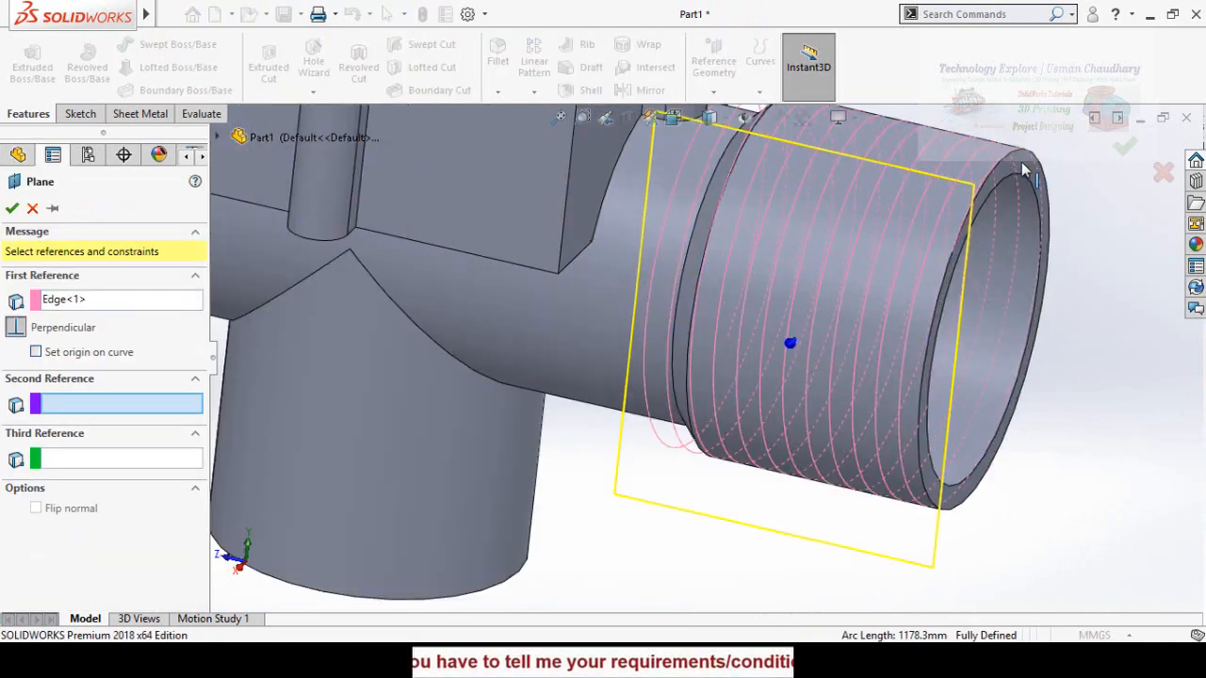
pyautogui.scroll(-5, 861, 354)
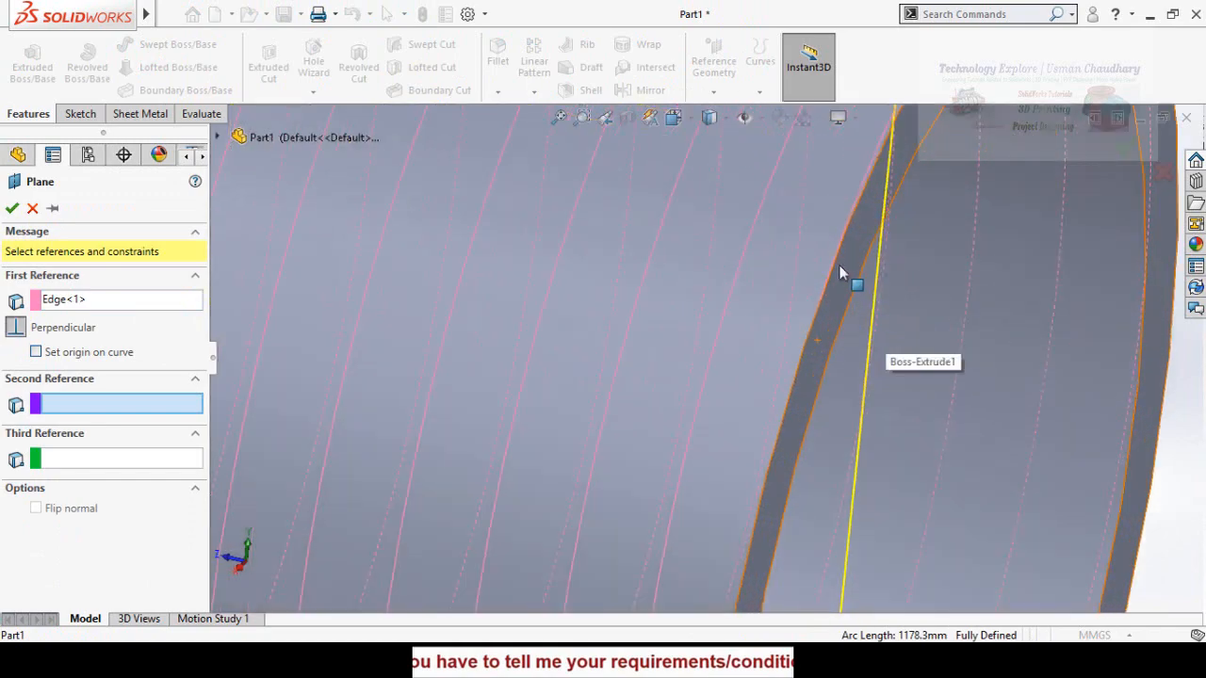
pyautogui.click(820, 300)
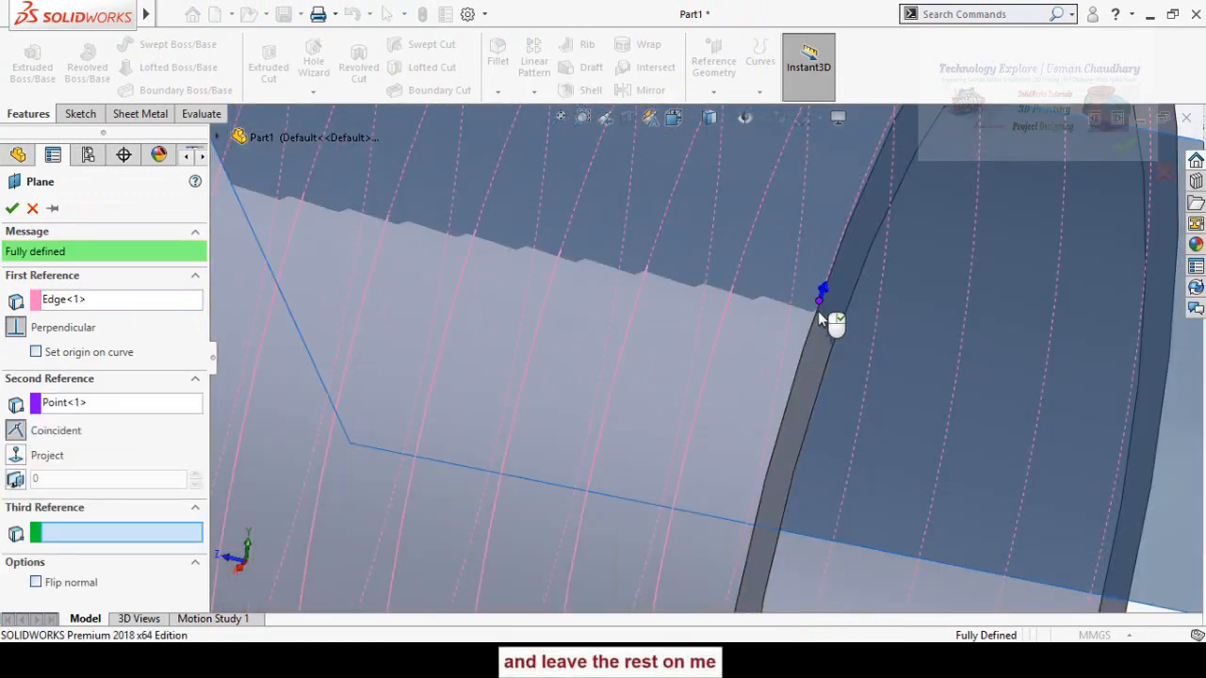
pyautogui.scroll(8, 834, 323)
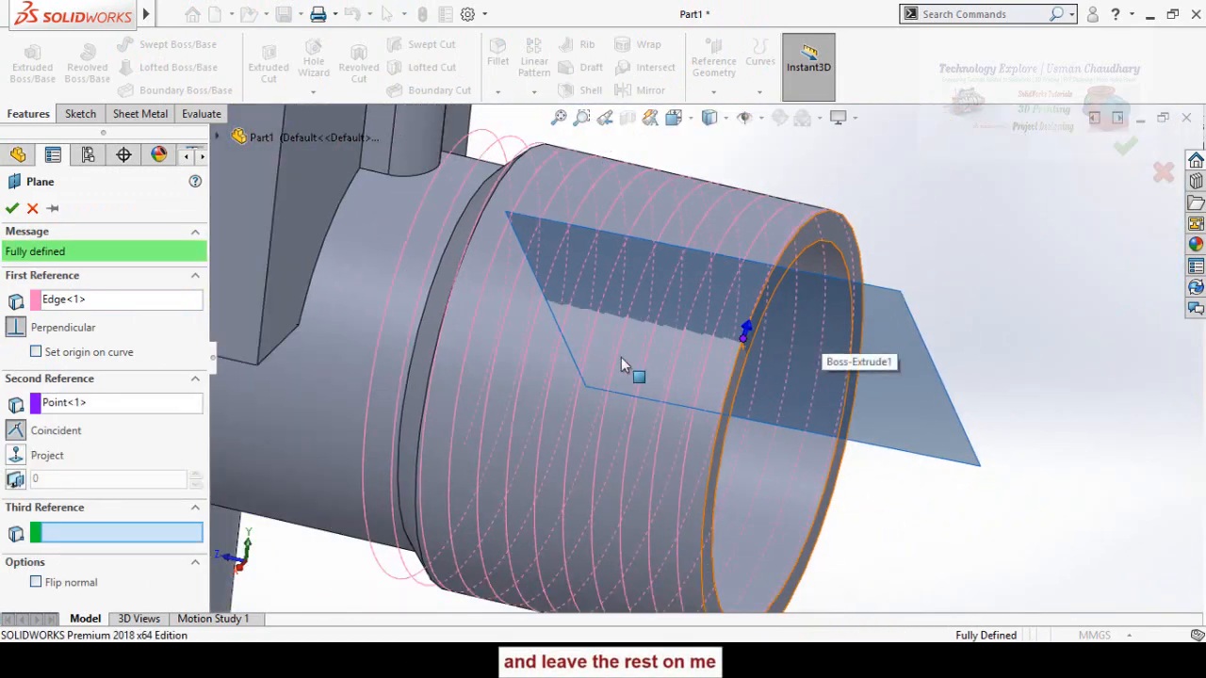
pyautogui.click(11, 208)
pyautogui.scroll(3, 937, 462)
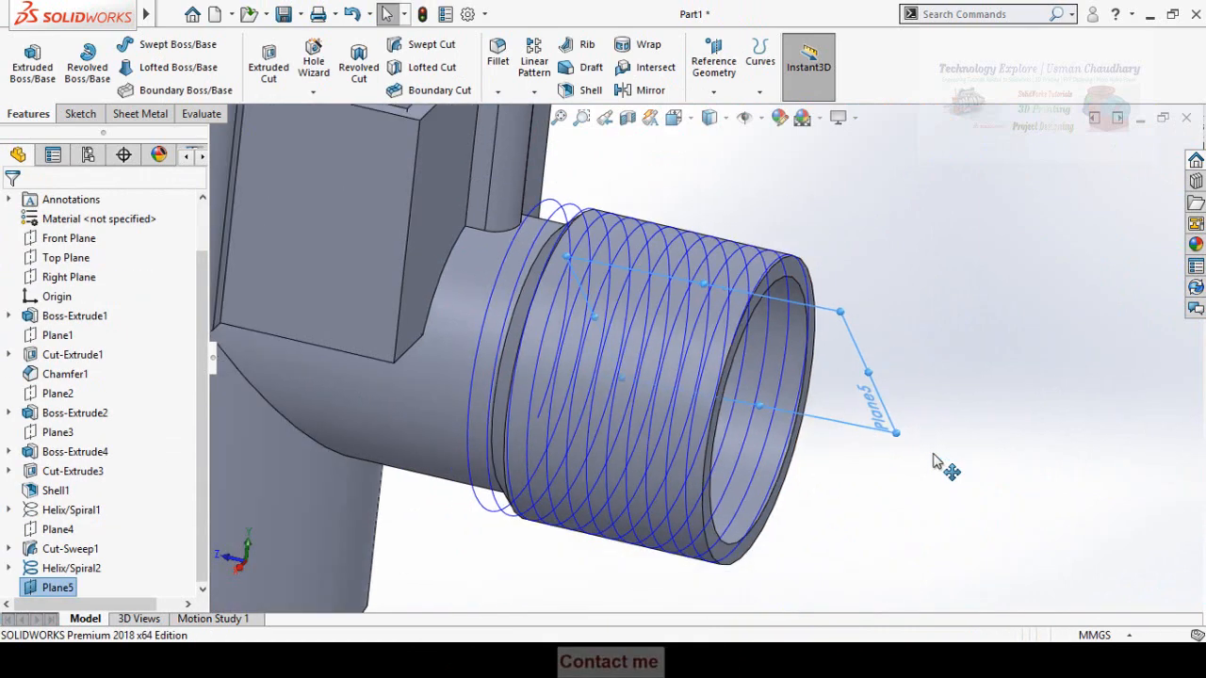
# Start a sketch on the new plane and draw a three-sided inscribed-circle polygon with sides about 3.24 mm, centred on the helix start point.
pyautogui.scroll(2, 876, 401)
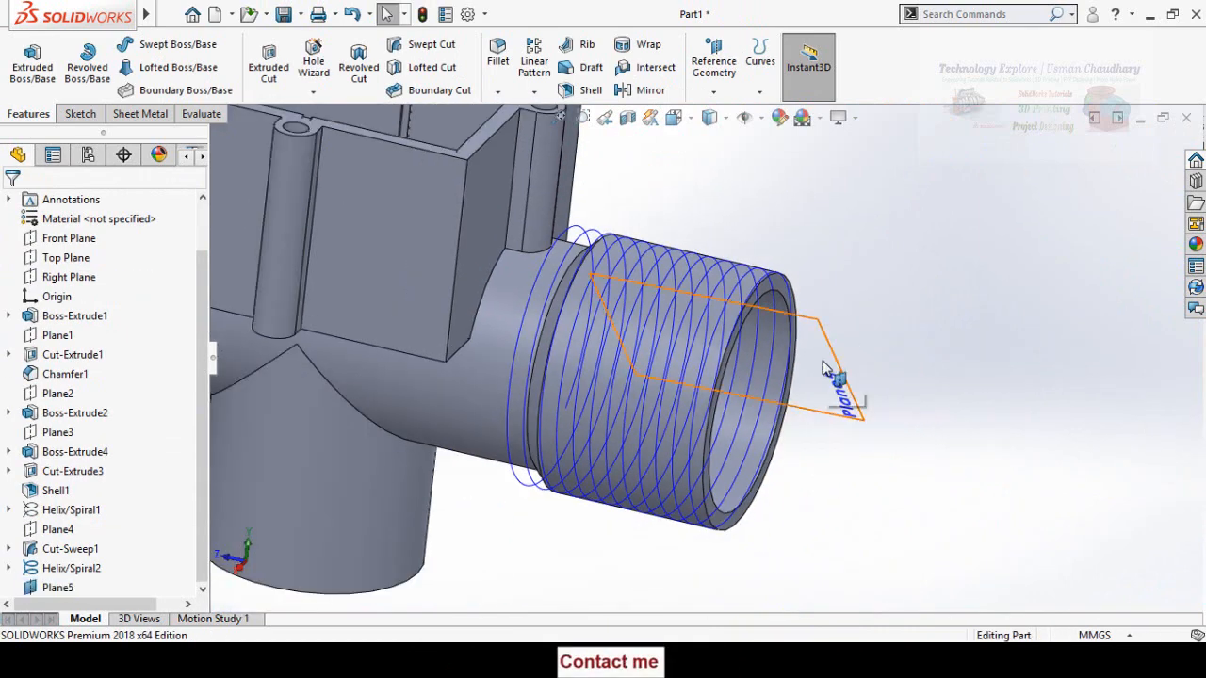
pyautogui.click(821, 365)
pyautogui.click(894, 312)
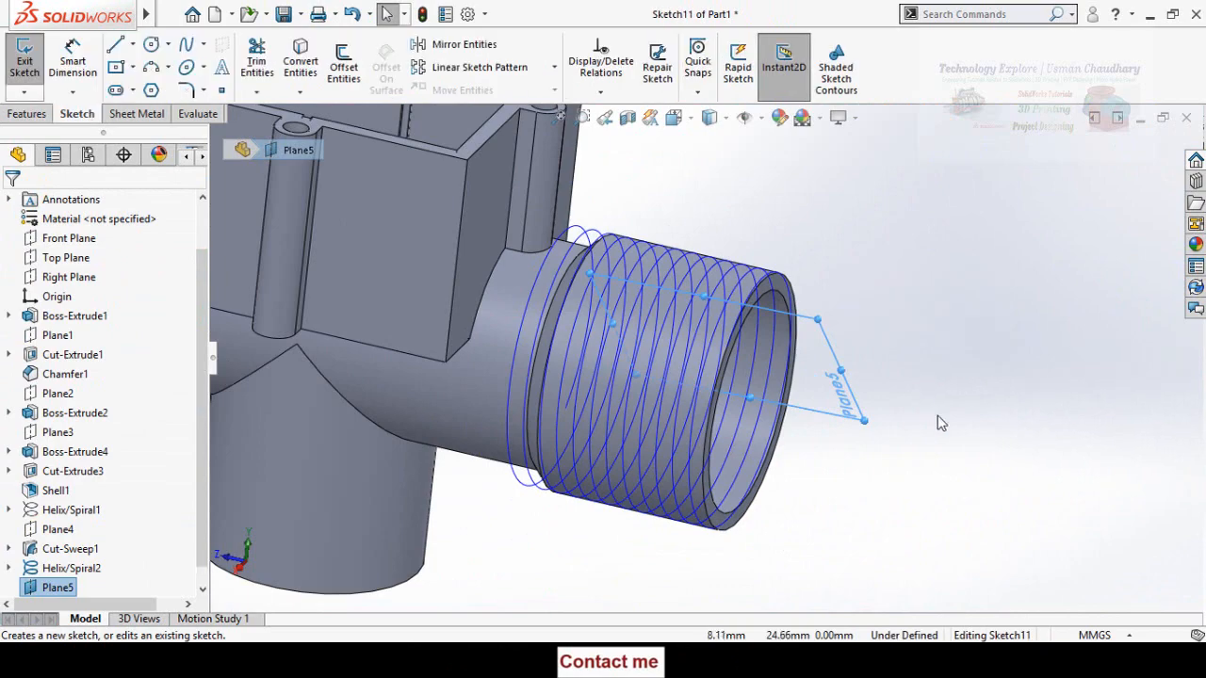
pyautogui.hotkey('ctrl', '8')
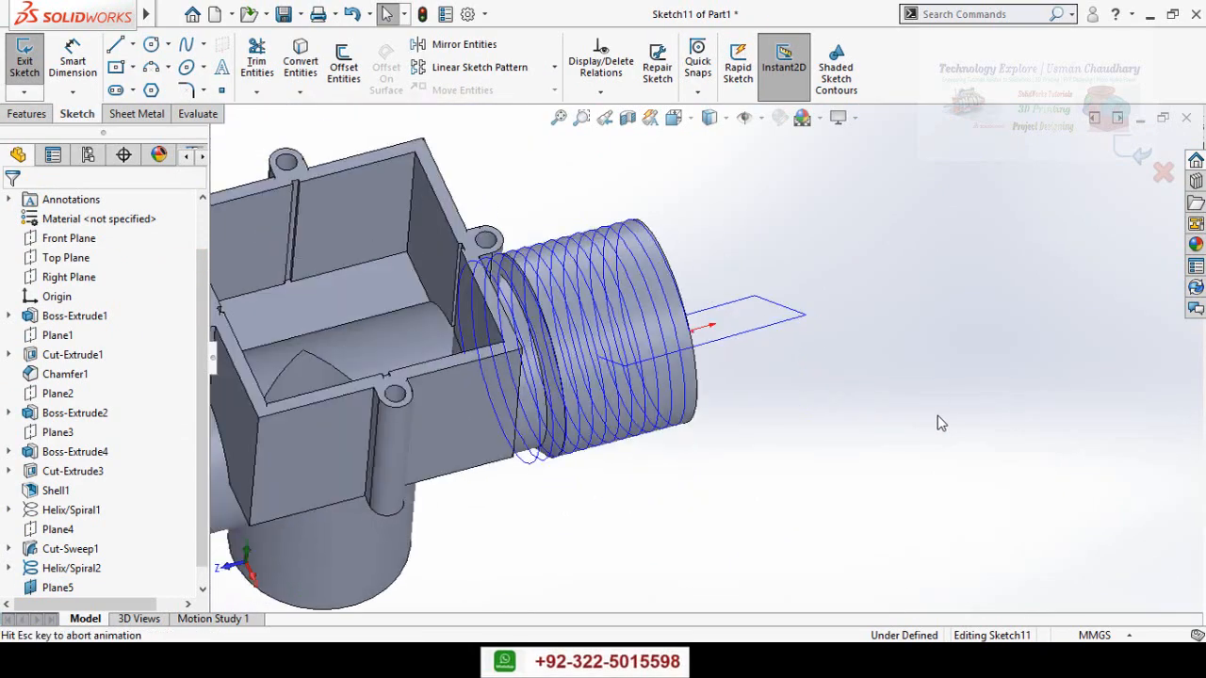
pyautogui.scroll(-8, 763, 188)
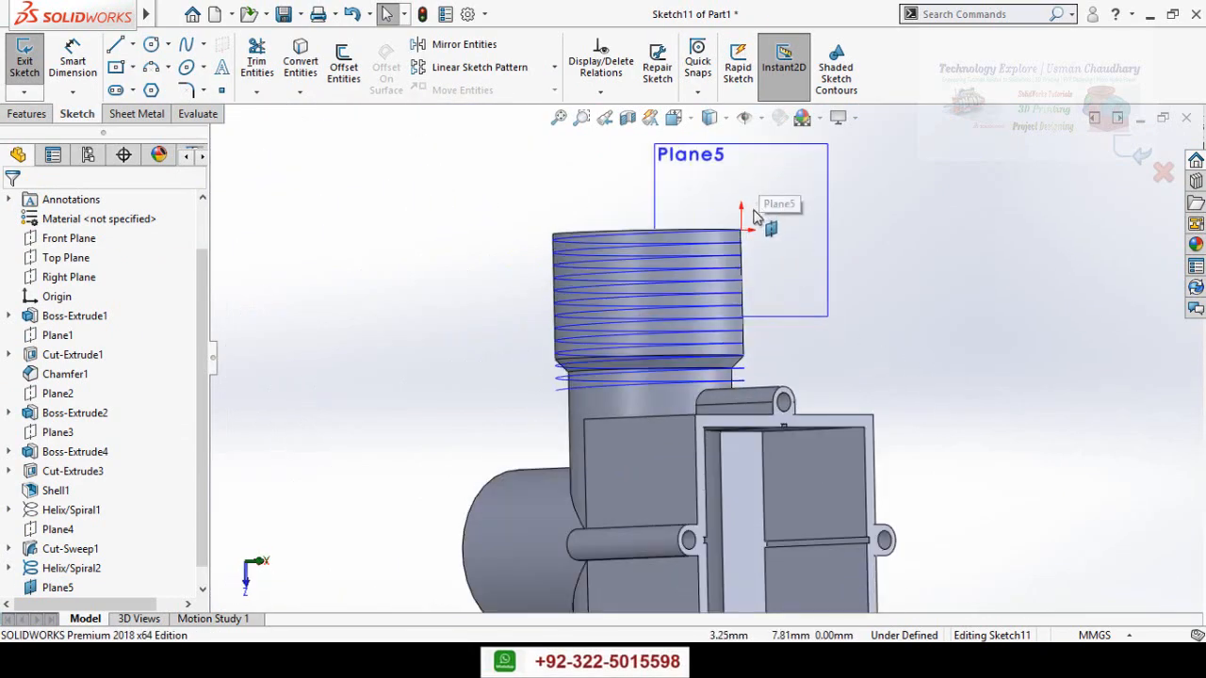
pyautogui.click(151, 90)
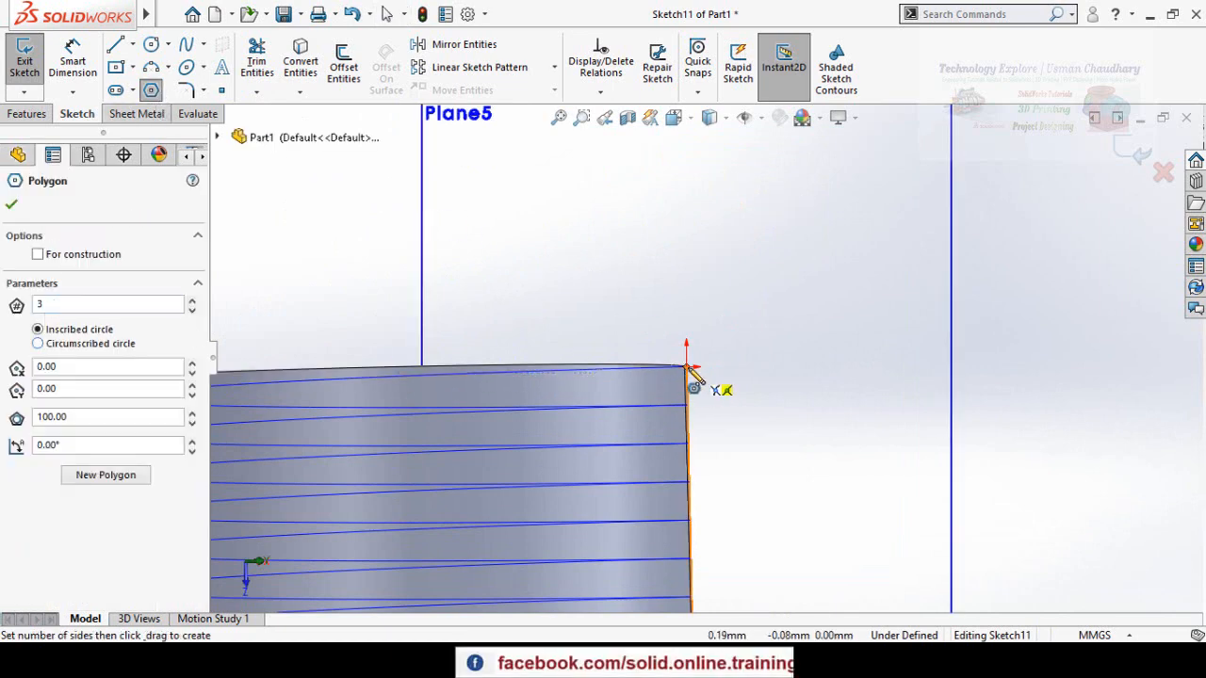
pyautogui.scroll(-3, 688, 382)
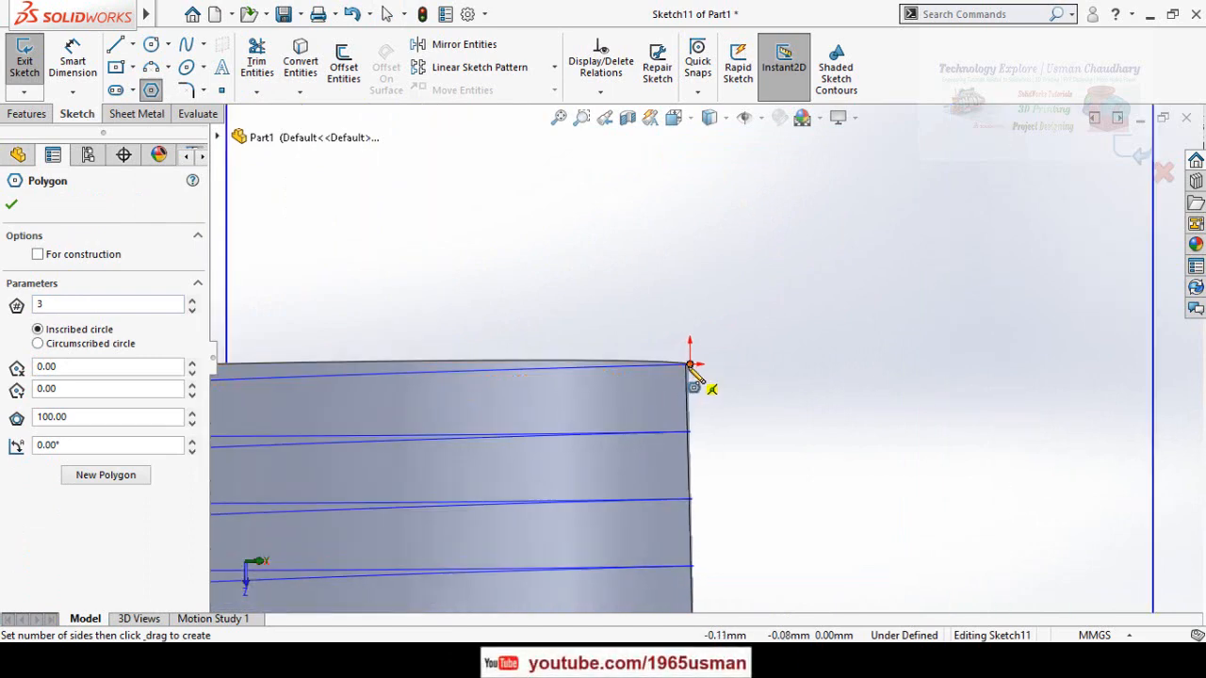
pyautogui.moveTo(688, 365); pyautogui.dragTo(640, 374)
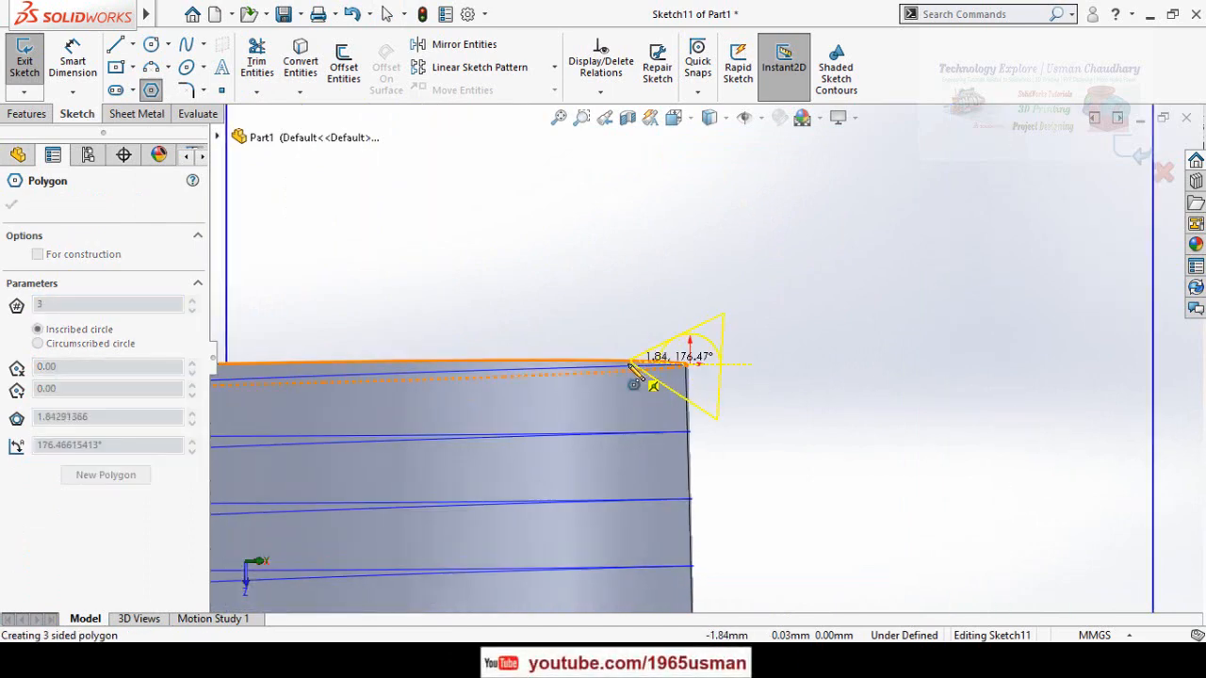
pyautogui.scroll(-5, 633, 373)
pyautogui.click(659, 380)
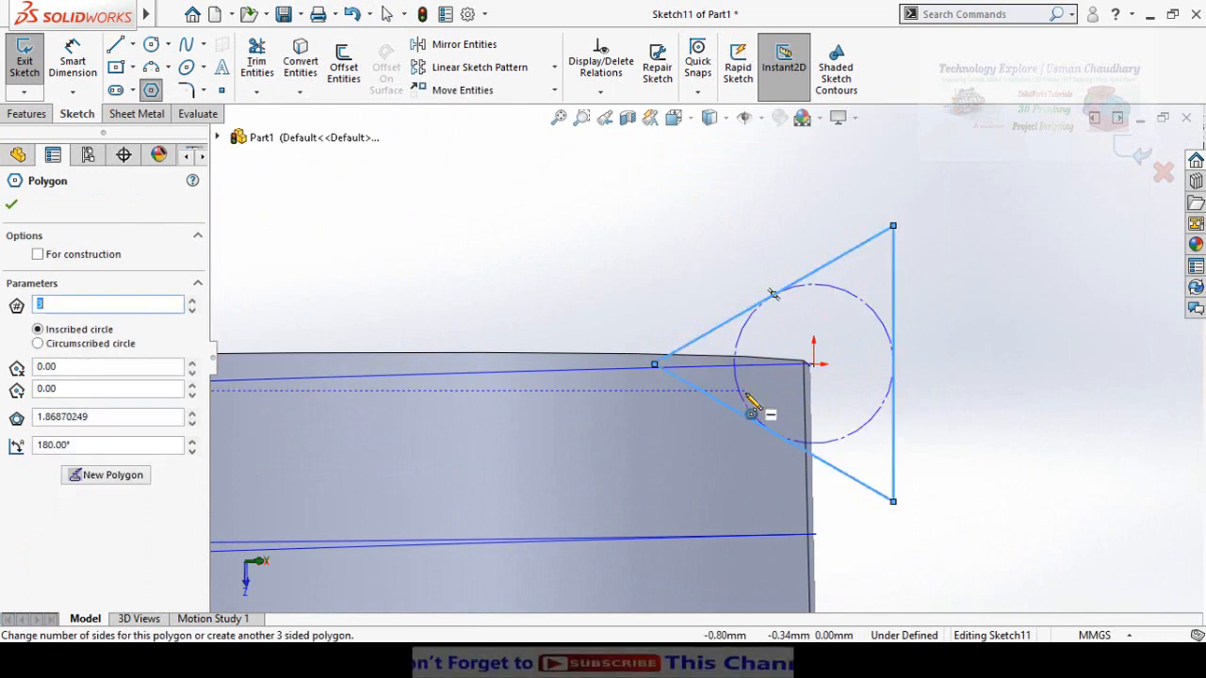
# Dimension the triangle's vertical side to 2.3 mm and finish the sketch.
pyautogui.scroll(5, 746, 393)
pyautogui.moveTo(818, 472); pyautogui.dragTo(807, 335, button='right')
pyautogui.click(781, 385)
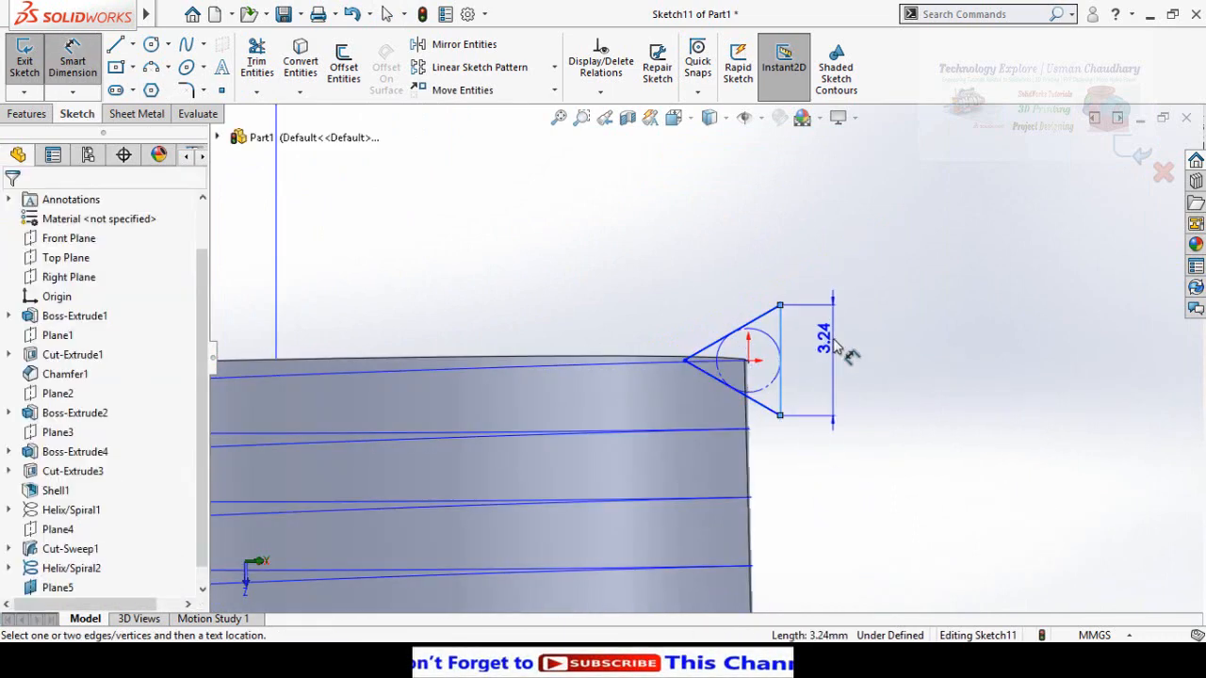
pyautogui.click(847, 346)
pyautogui.write('2.3')
pyautogui.press('Return')
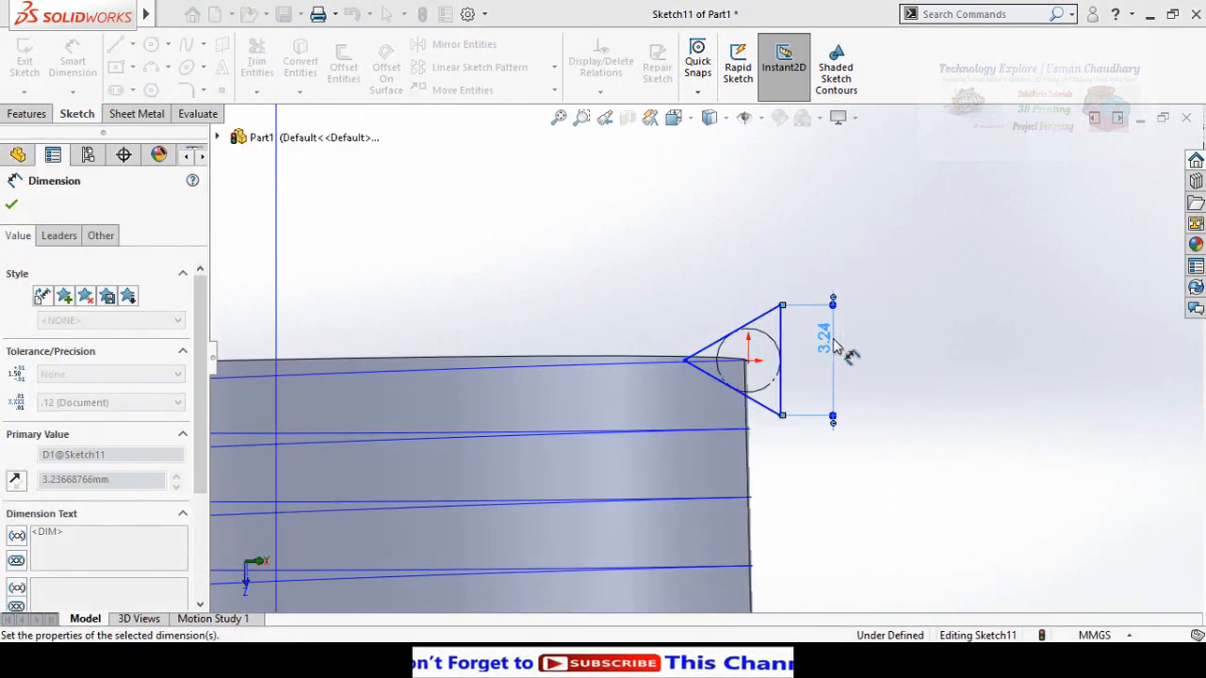
pyautogui.scroll(2, 842, 358)
pyautogui.scroll(1, 778, 319)
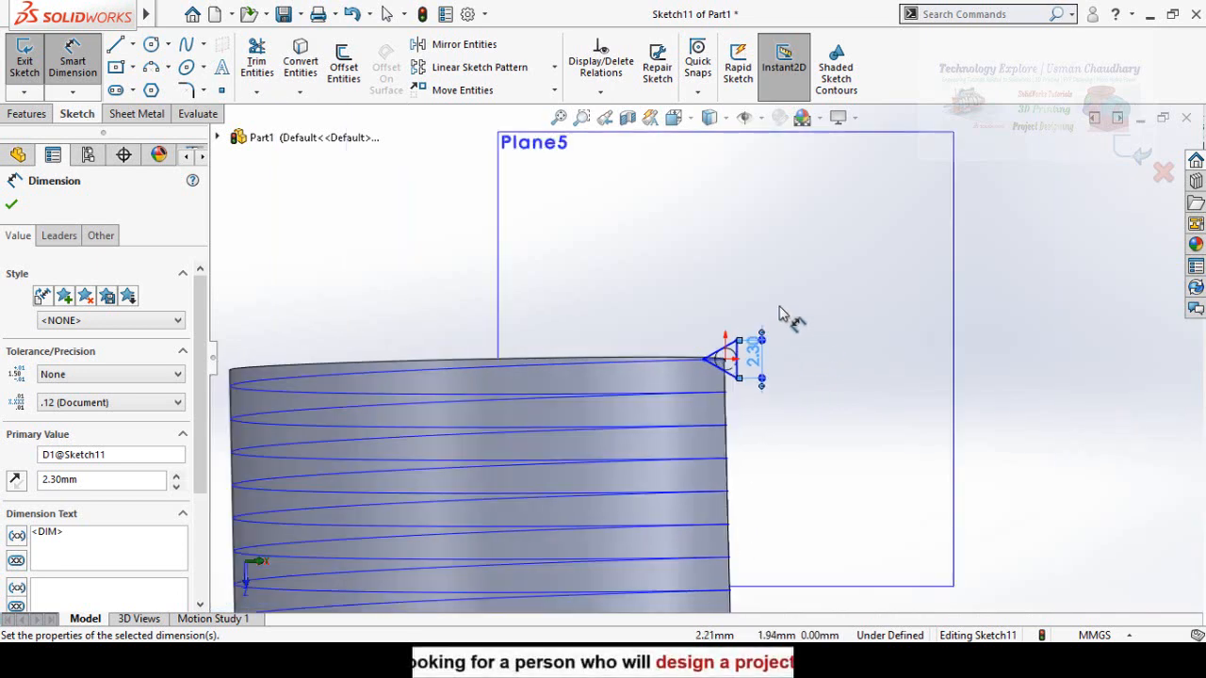
pyautogui.click(1142, 155)
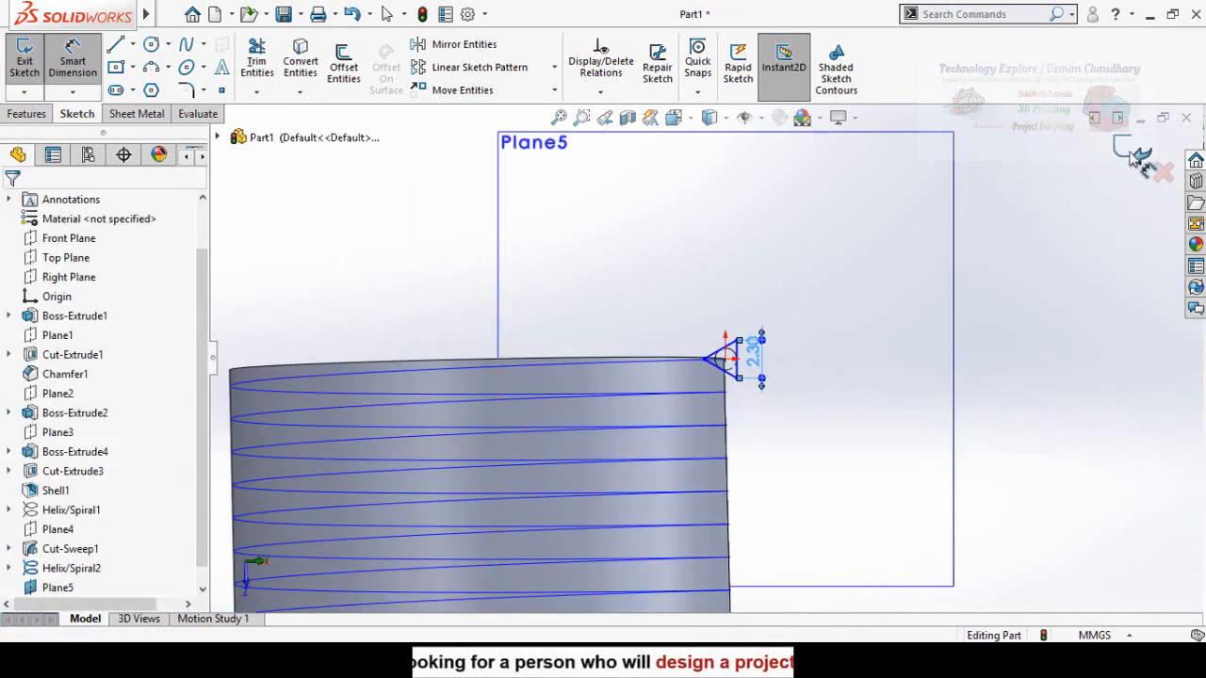
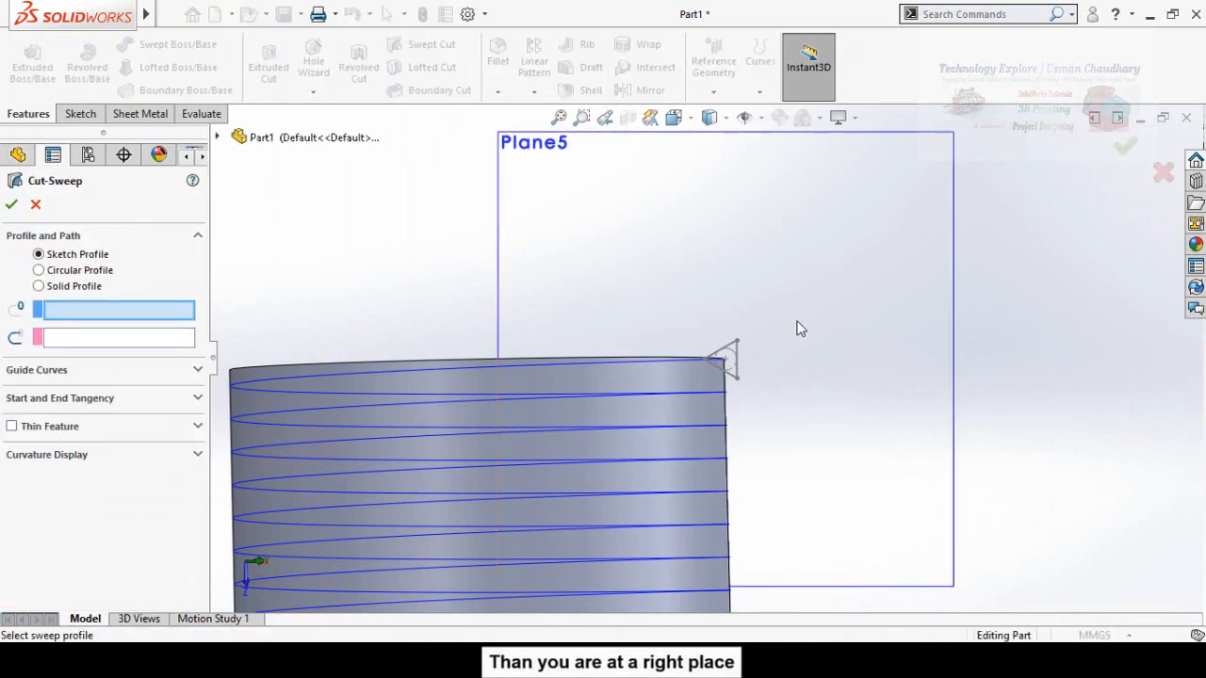
# Cut the thread with a Swept Cut, using the triangle sketch as profile and the new helix as path.
pyautogui.click(740, 361)
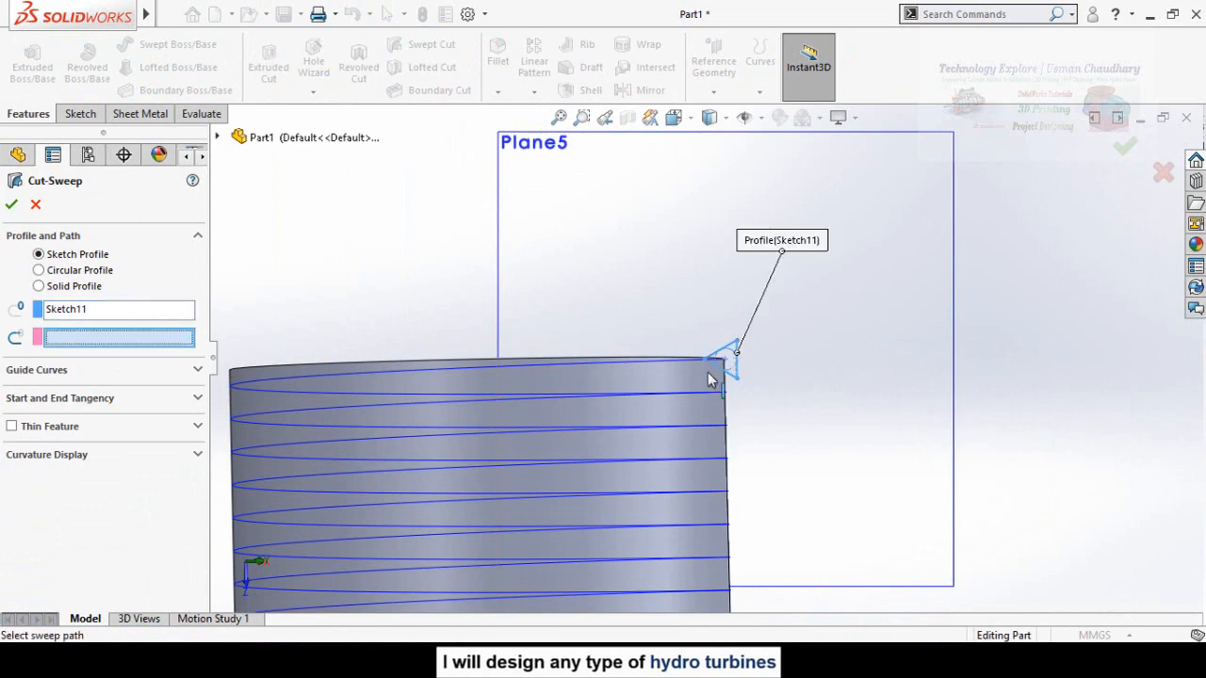
pyautogui.click(638, 372)
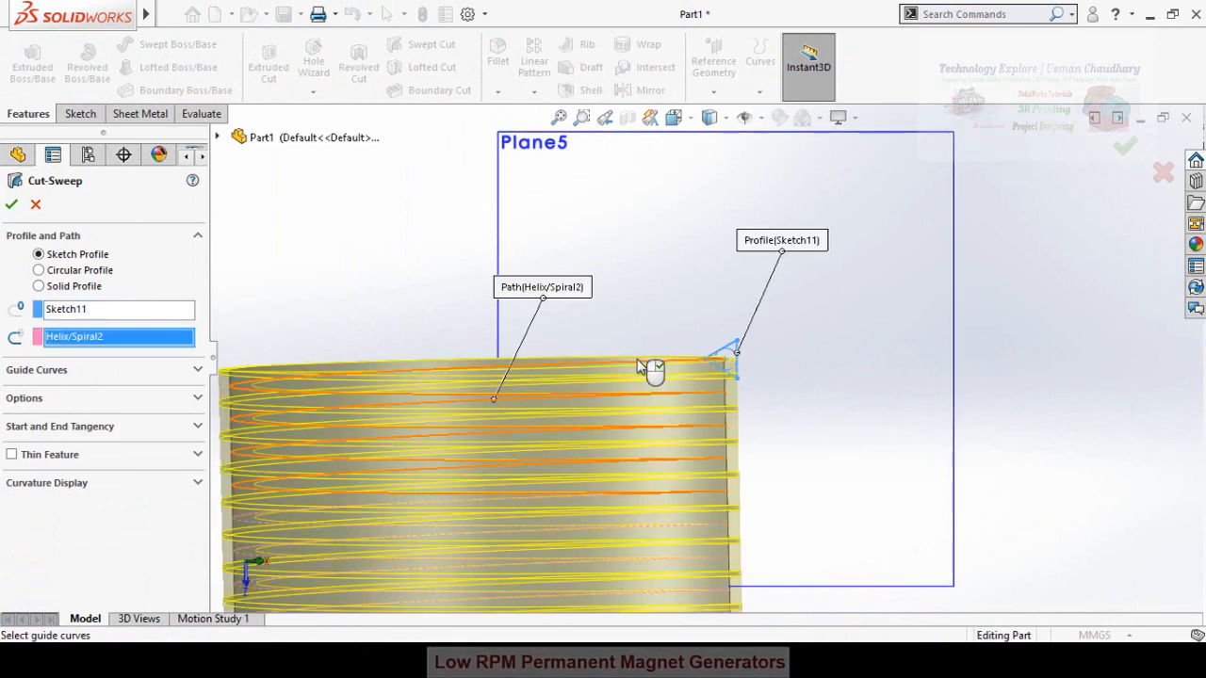
pyautogui.click(9, 206)
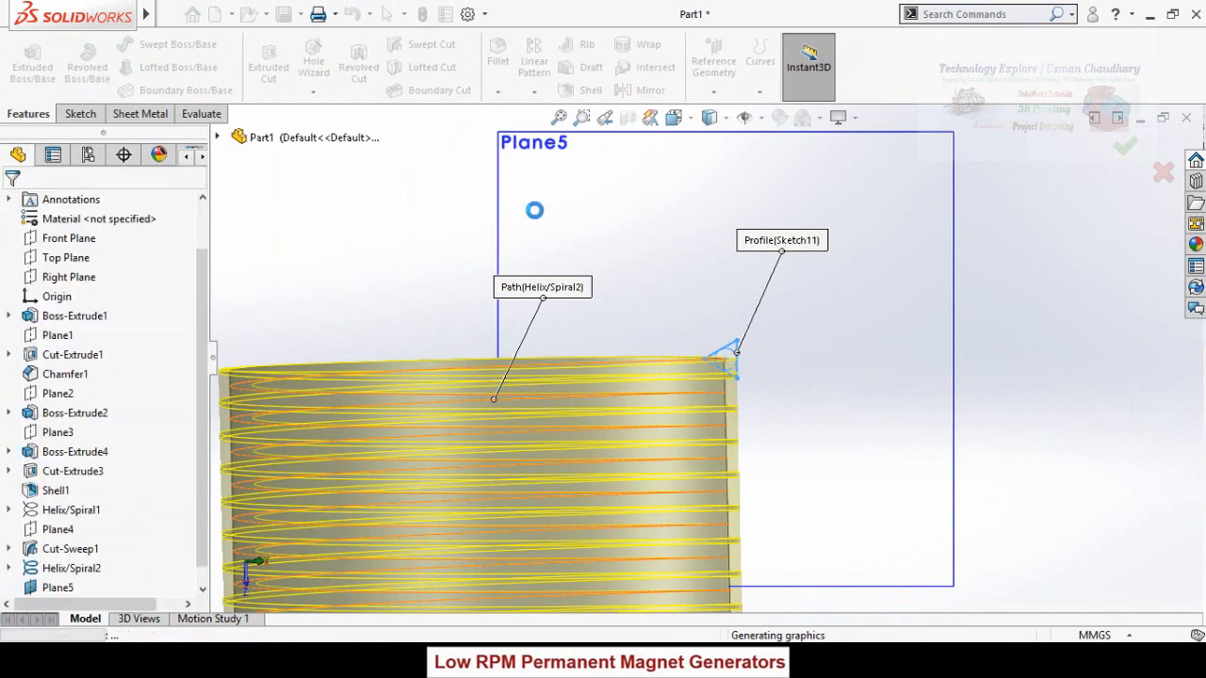
# Hide the thread profile's reference plane and the helix curve on the newly threaded end.
pyautogui.click(921, 267)
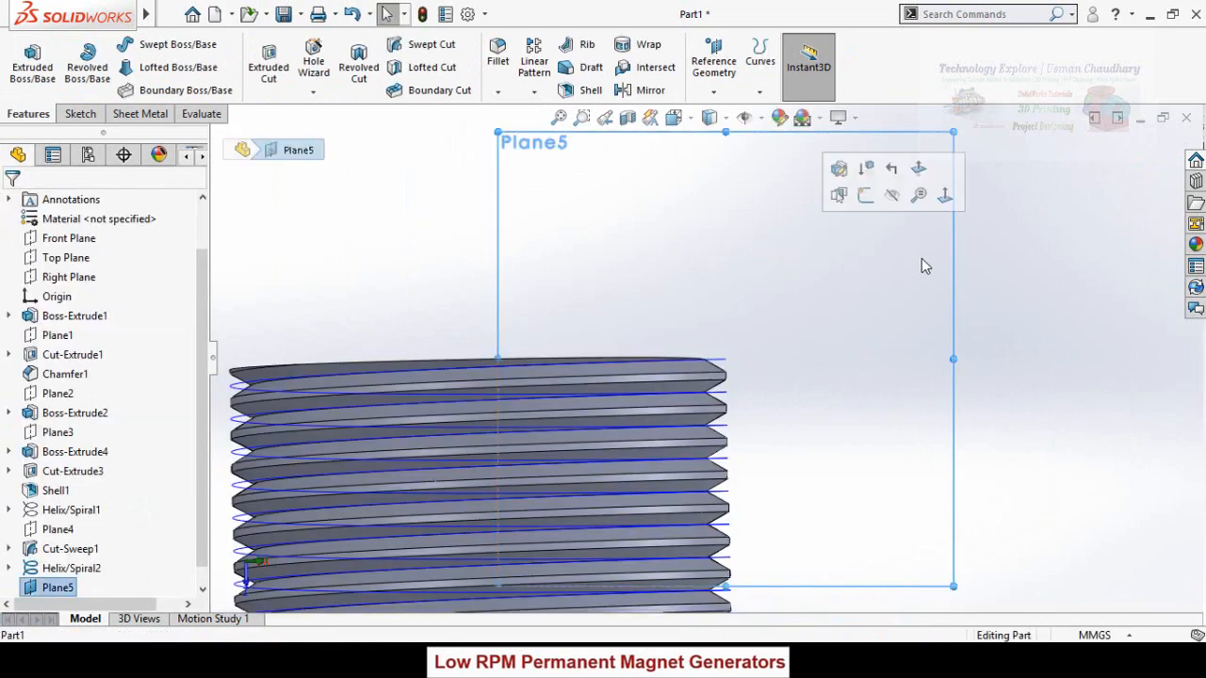
pyautogui.click(892, 195)
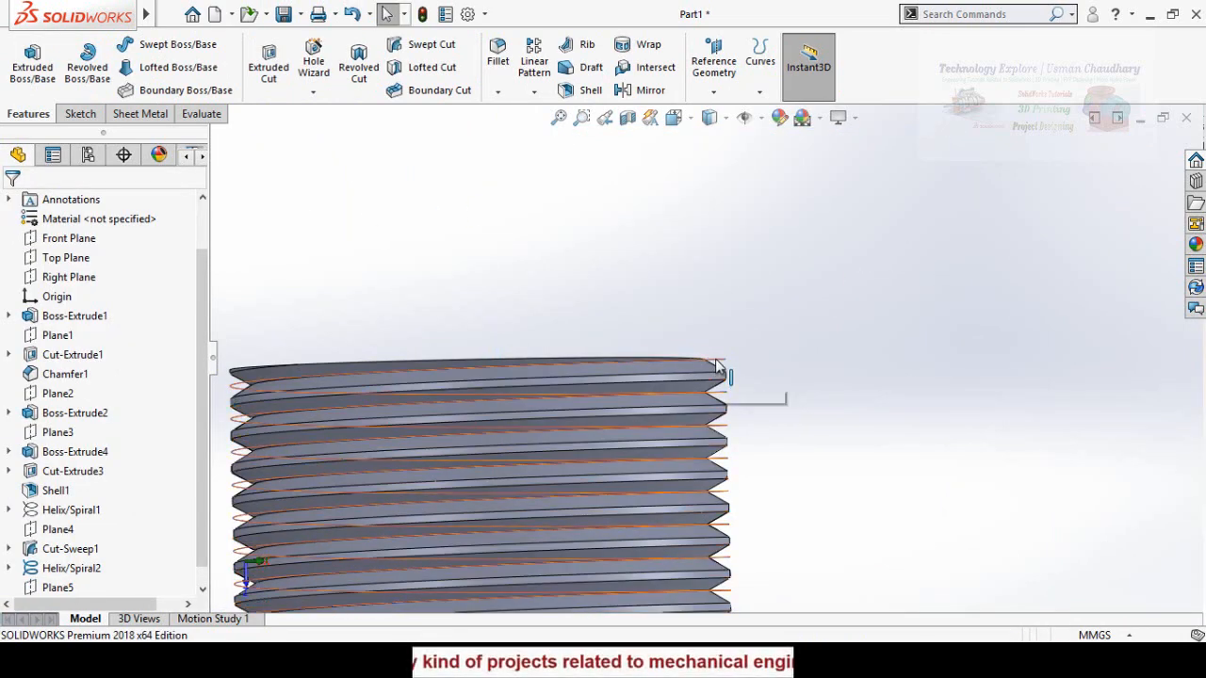
pyautogui.click(715, 365)
pyautogui.click(794, 310)
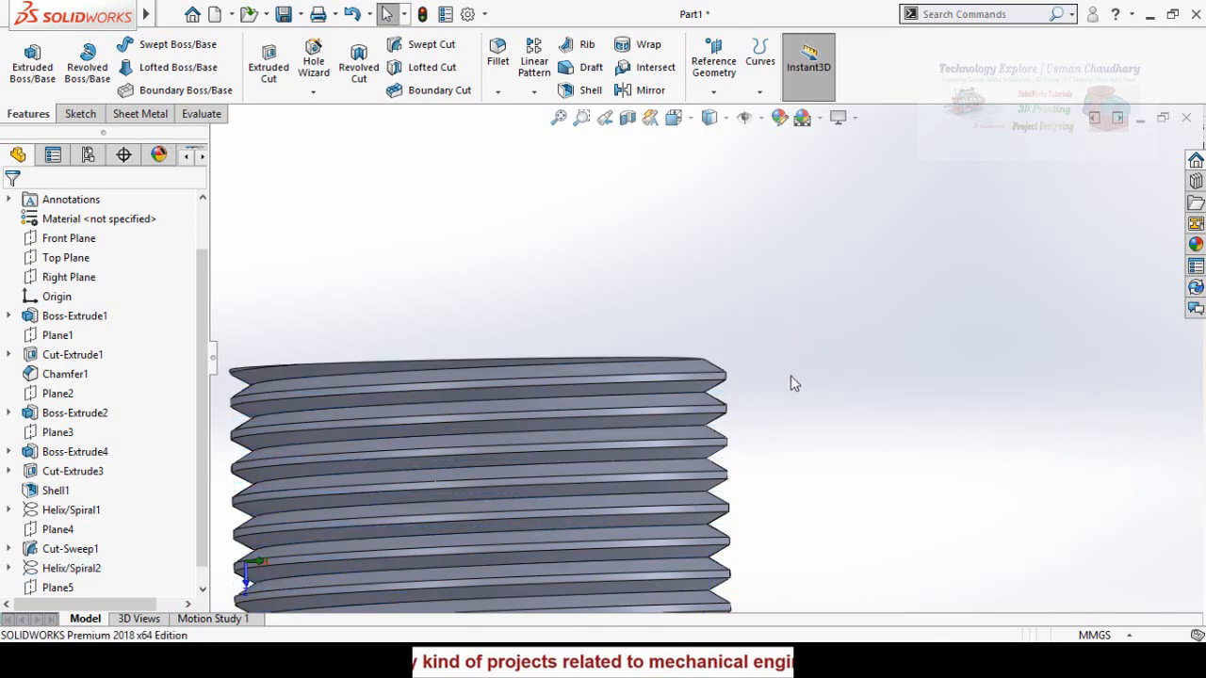
# Start a sketch on the end face of the small cylinder inside the pipe, viewed normal to it with hidden lines visible.
pyautogui.scroll(10, 724, 404)
pyautogui.moveTo(786, 437); pyautogui.dragTo(848, 560, button='middle')
pyautogui.scroll(-5, 730, 412)
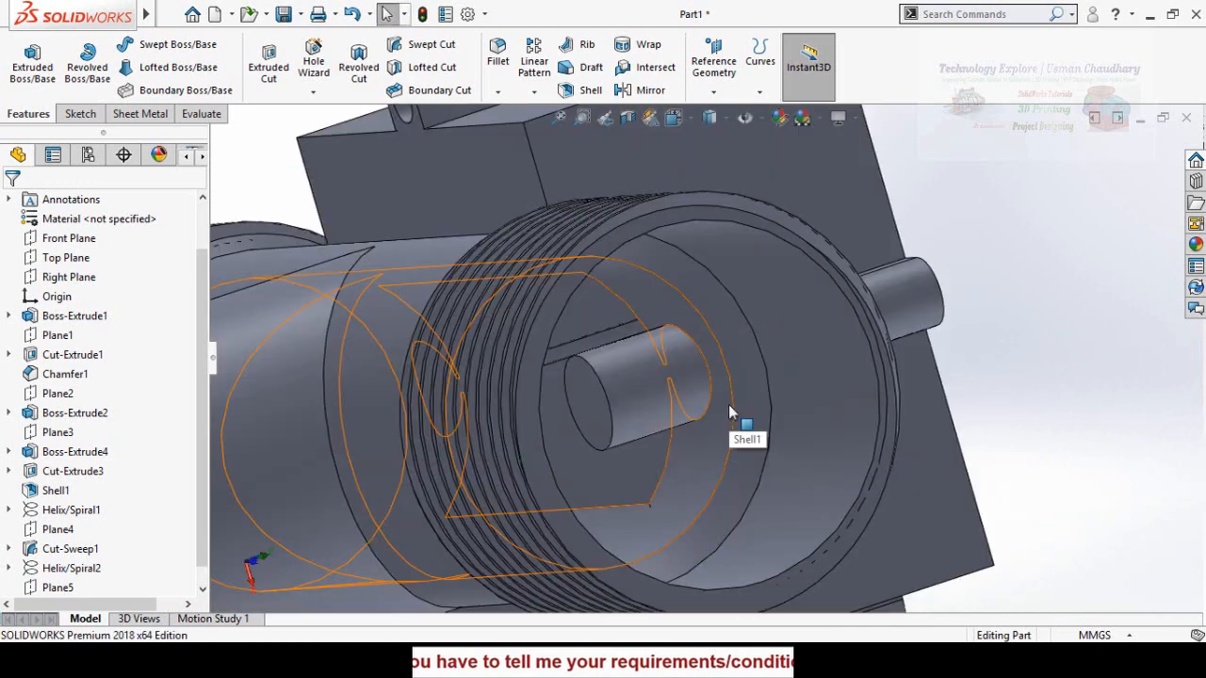
pyautogui.click(586, 403)
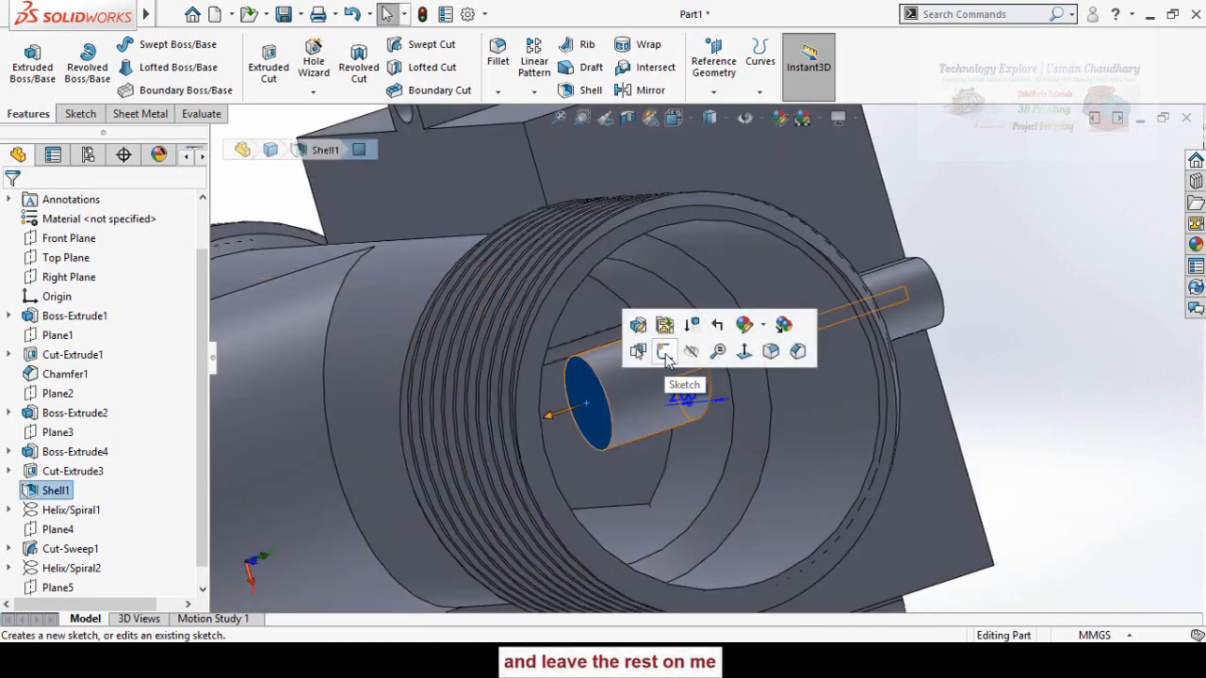
pyautogui.click(664, 353)
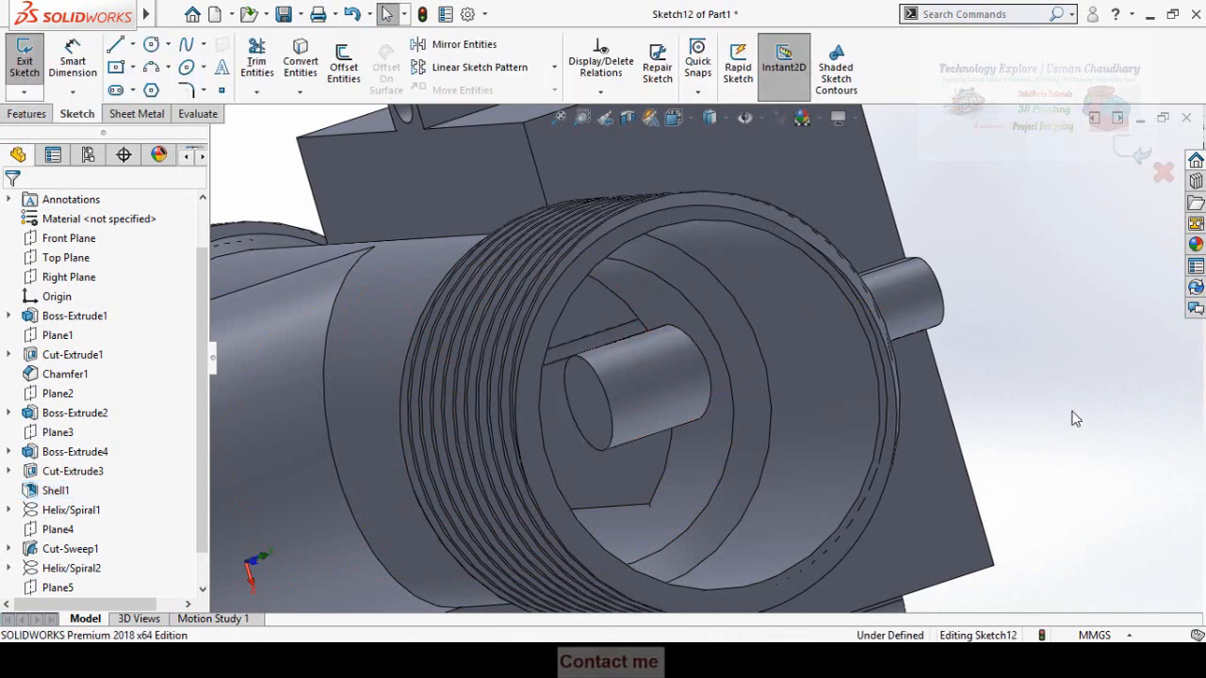
pyautogui.hotkey('ctrl', '8')
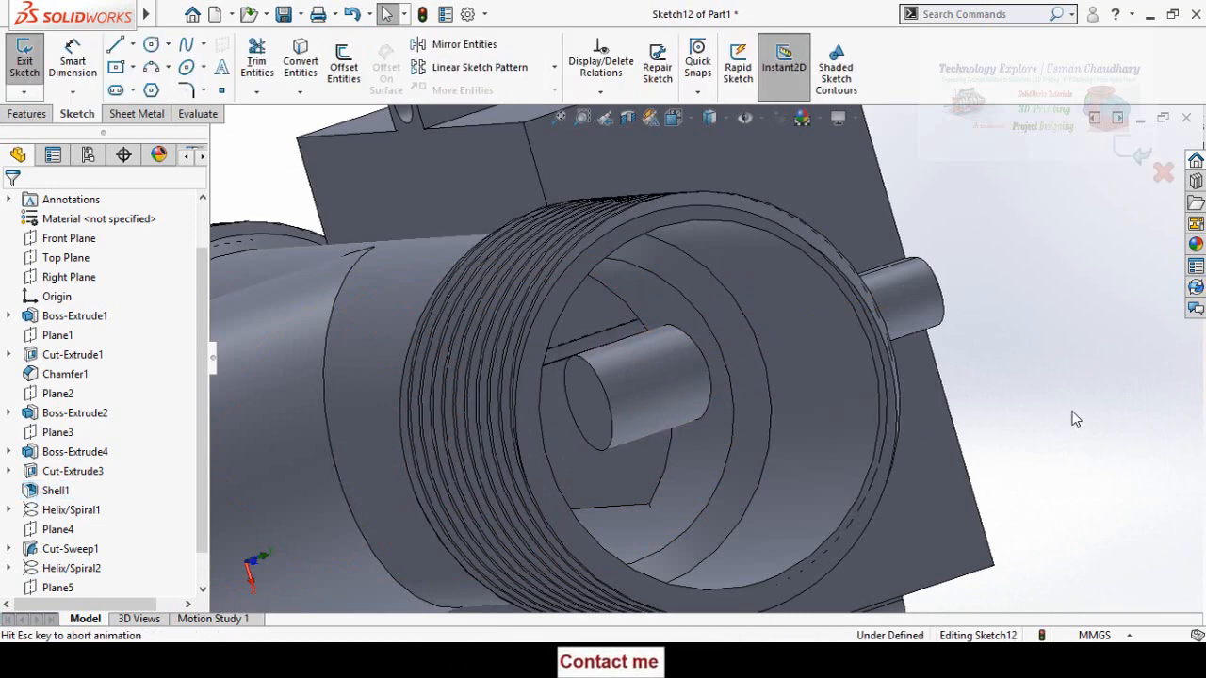
pyautogui.click(780, 67)
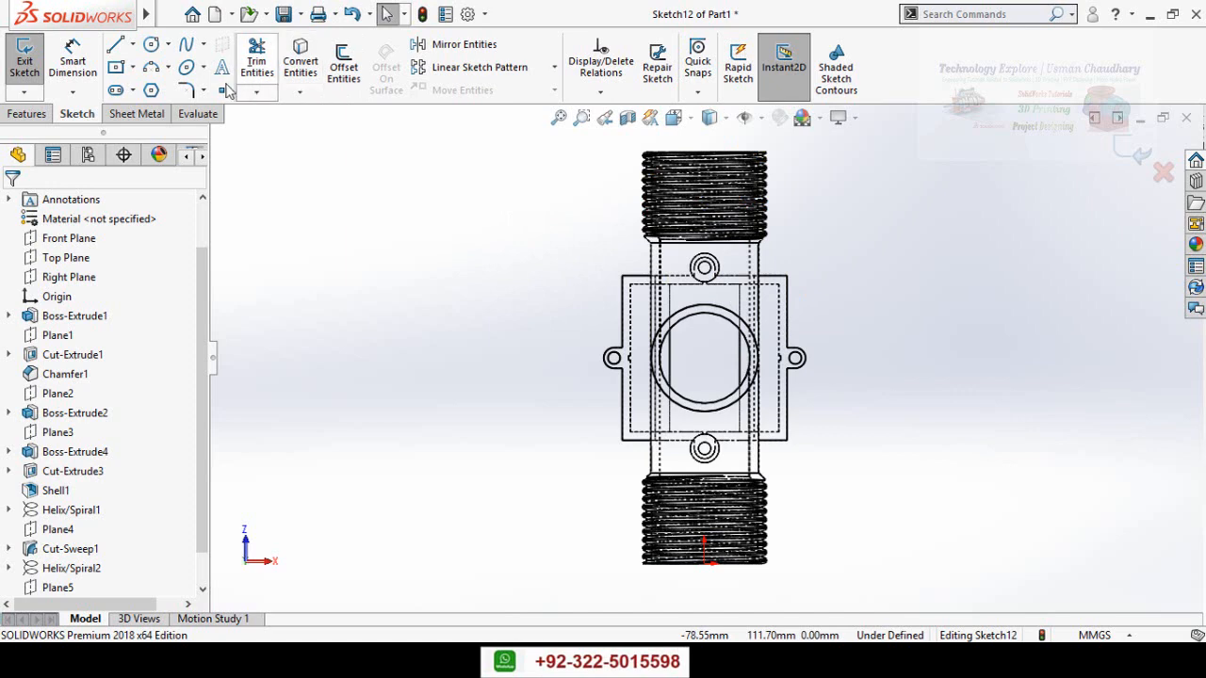
# Sketch a 7 mm circle concentric with each of the two small cylinder ends, matching their outer edges, and restore shaded display with edges.
pyautogui.click(151, 45)
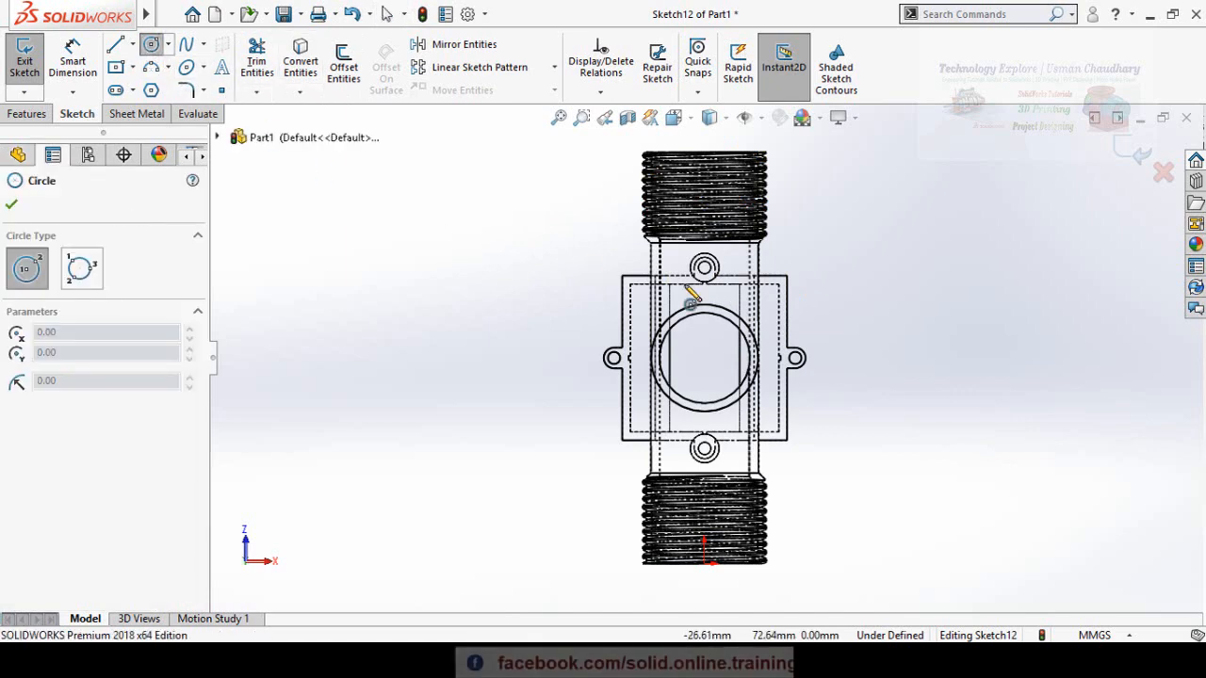
pyautogui.scroll(-5, 728, 273)
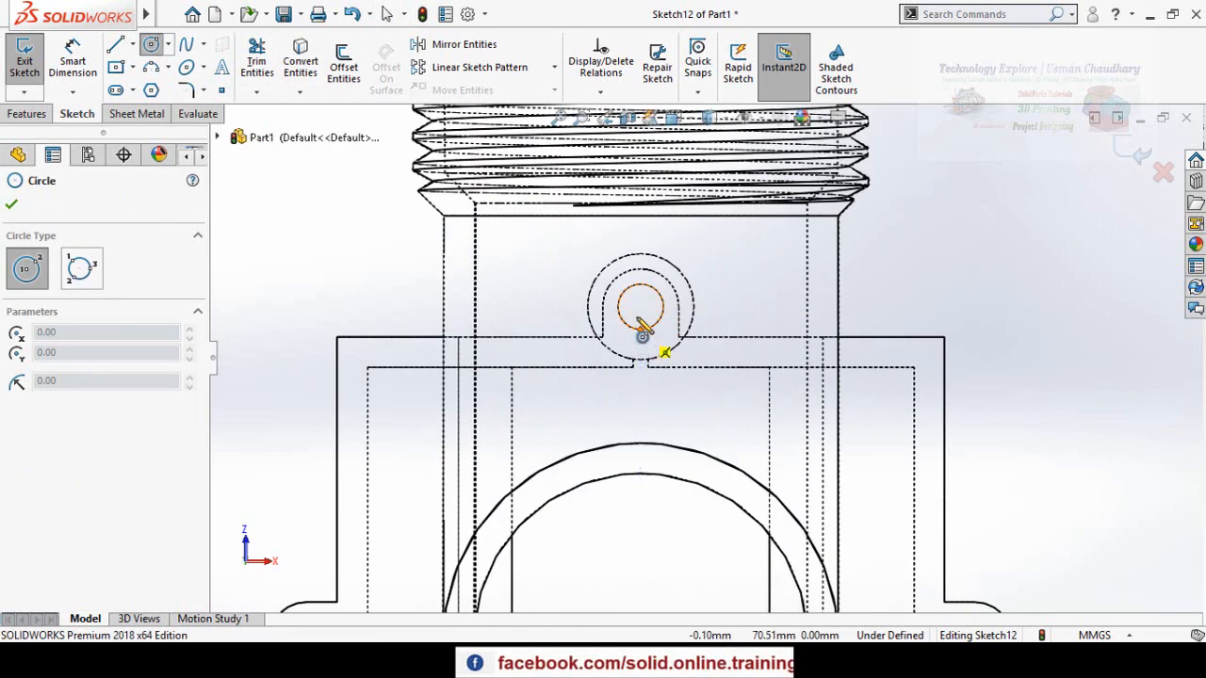
pyautogui.click(640, 308)
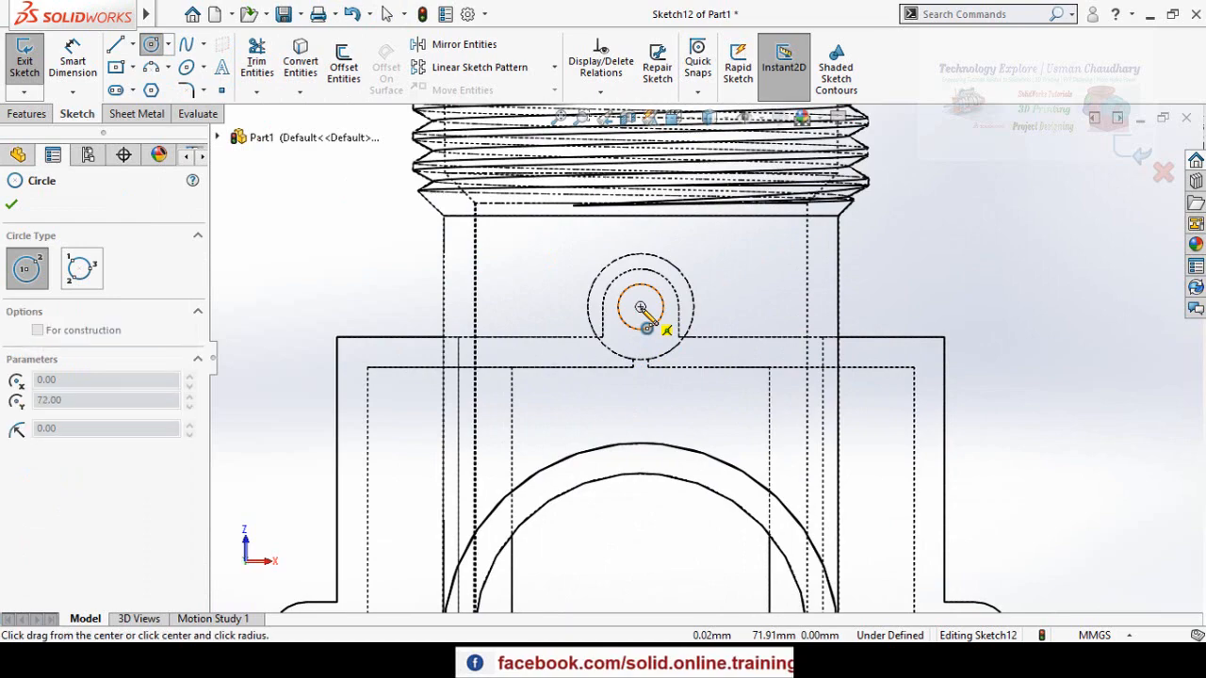
pyautogui.click(698, 321)
pyautogui.scroll(5, 660, 405)
pyautogui.scroll(-6, 697, 513)
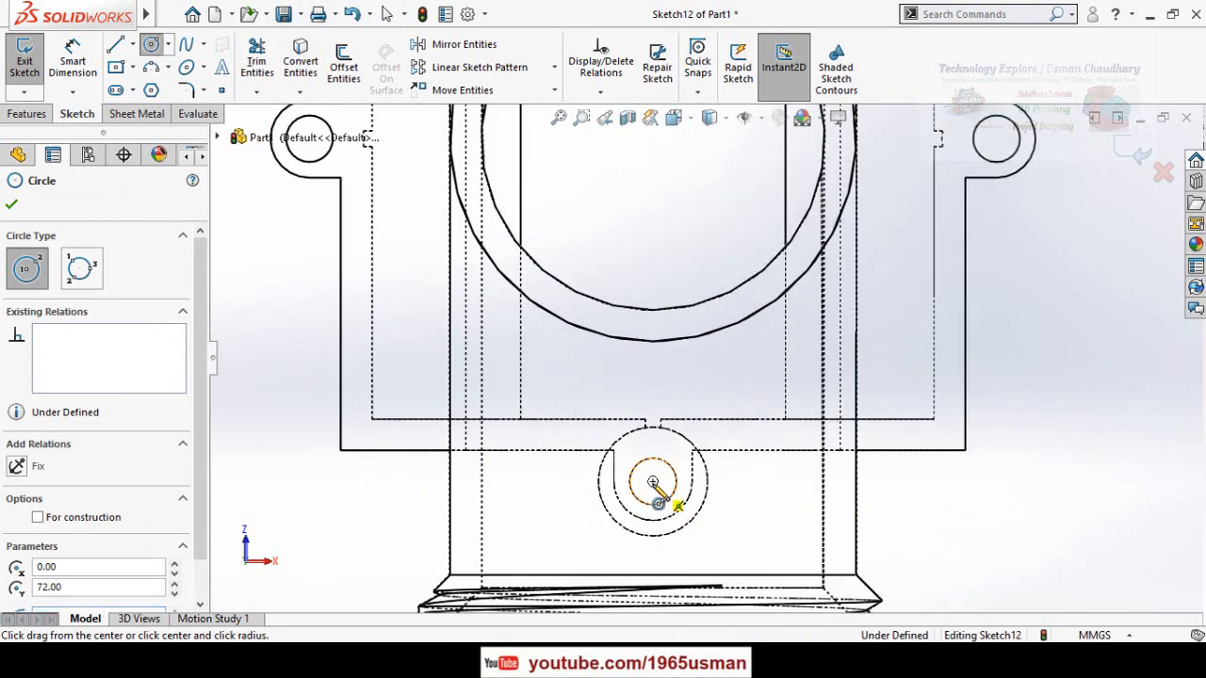
pyautogui.click(653, 483)
pyautogui.click(709, 516)
pyautogui.scroll(5, 722, 529)
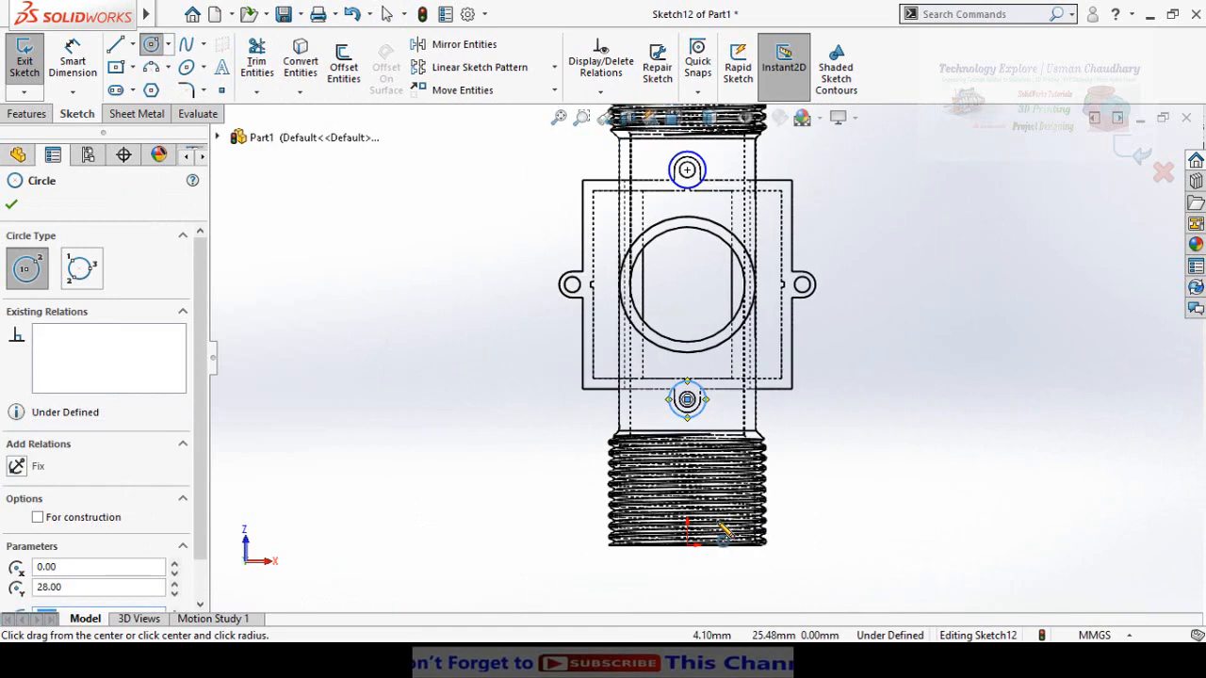
pyautogui.click(710, 117)
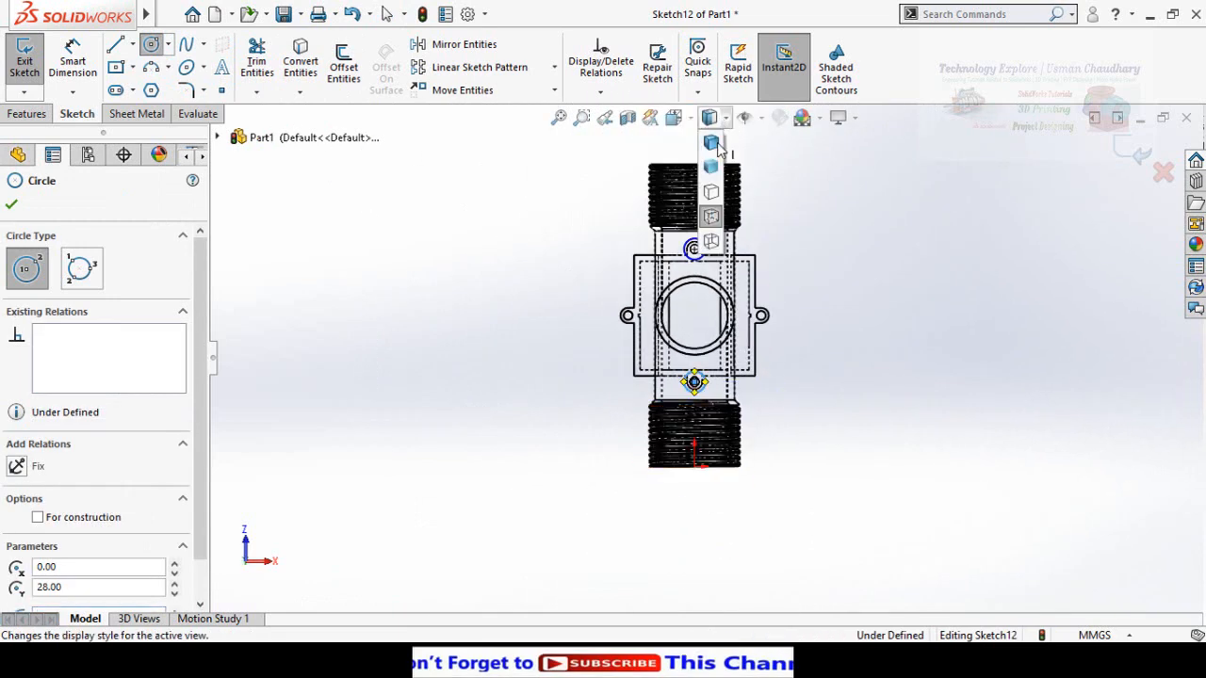
pyautogui.click(710, 141)
# Cut-extrude both circles Up To Surface to the pipe's inner face, with the direction reversed, to remove the cylinders inside the pipe.
pyautogui.moveTo(557, 298)
pyautogui.mouseDown(button='middle')
pyautogui.moveTo(635, 345)
pyautogui.moveTo(700, 247)
pyautogui.moveTo(681, 275)
pyautogui.moveTo(435, 217)
pyautogui.mouseUp(button='middle')
pyautogui.scroll(-4, 697, 242)
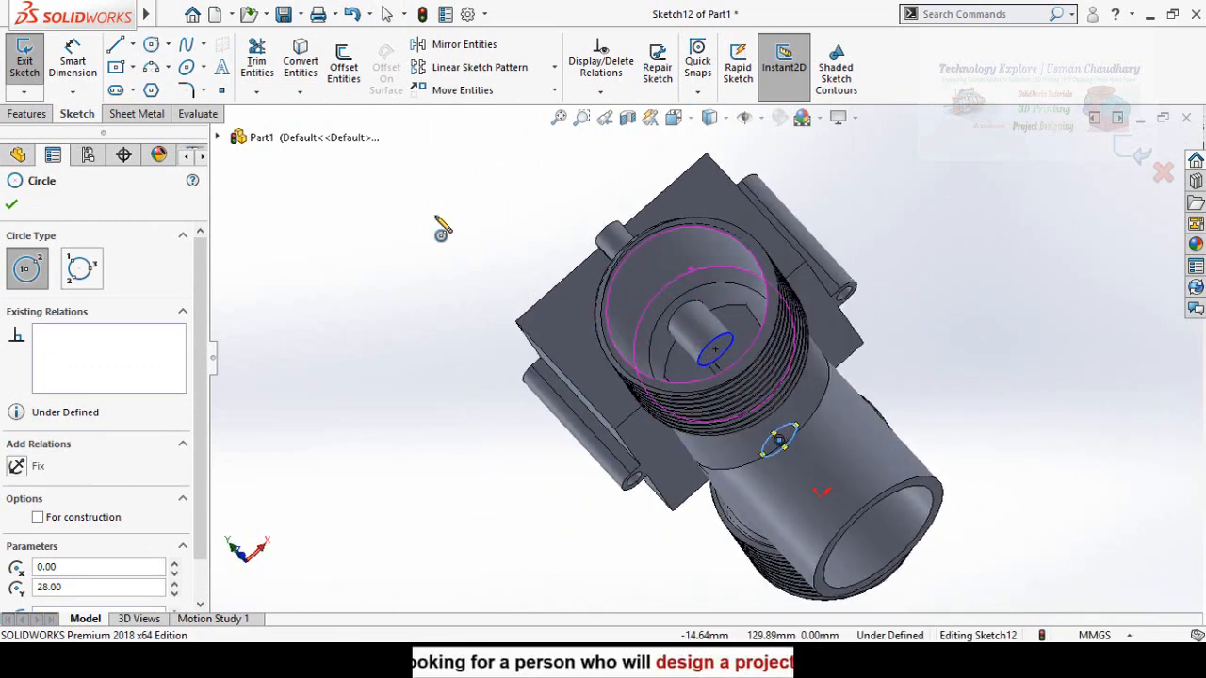
pyautogui.click(268, 64)
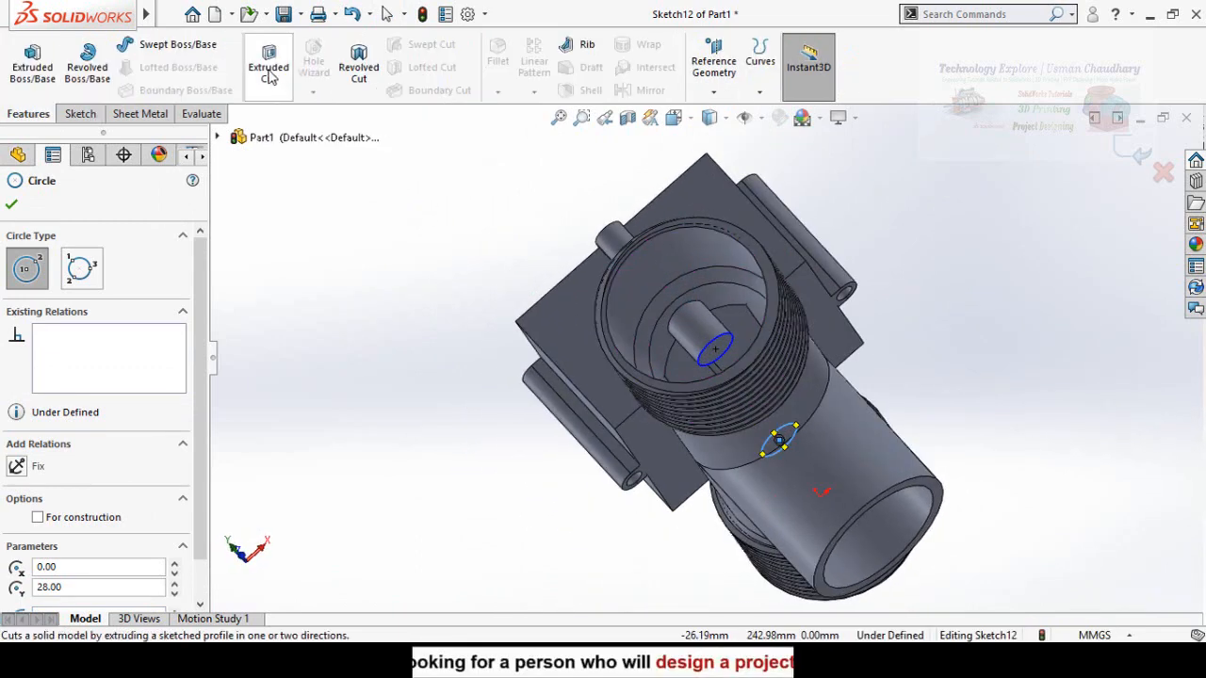
pyautogui.click(722, 299)
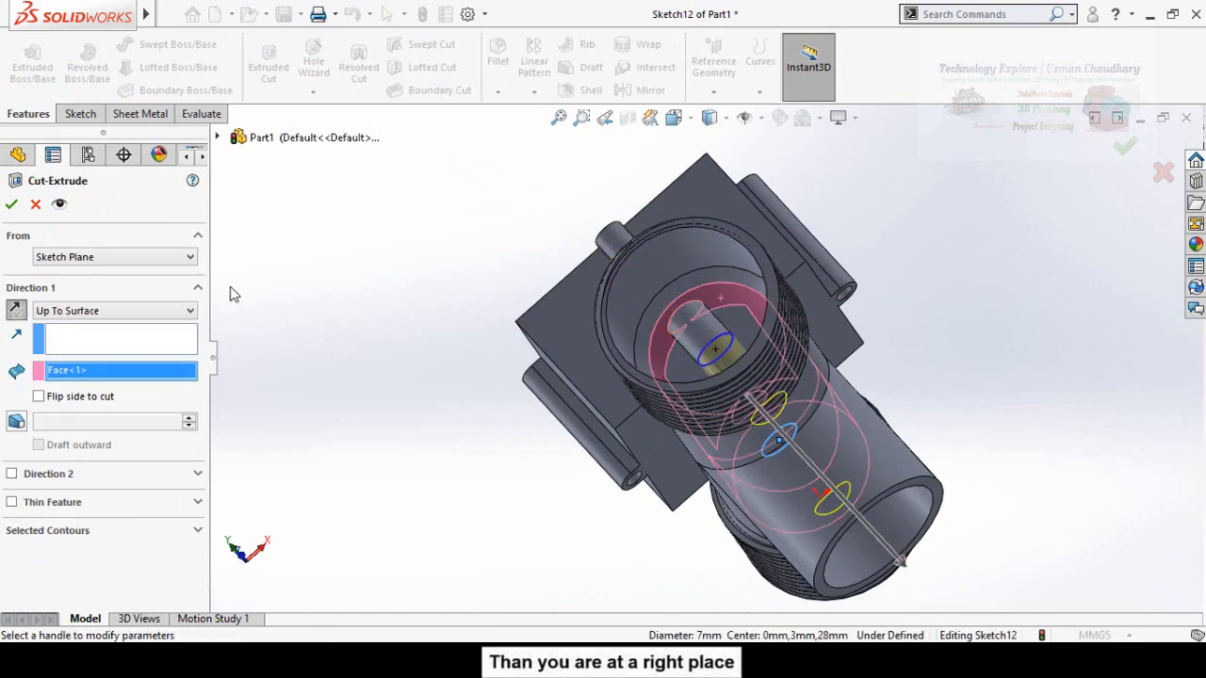
pyautogui.scroll(-4, 630, 355)
pyautogui.moveTo(697, 376); pyautogui.dragTo(609, 358, button='middle')
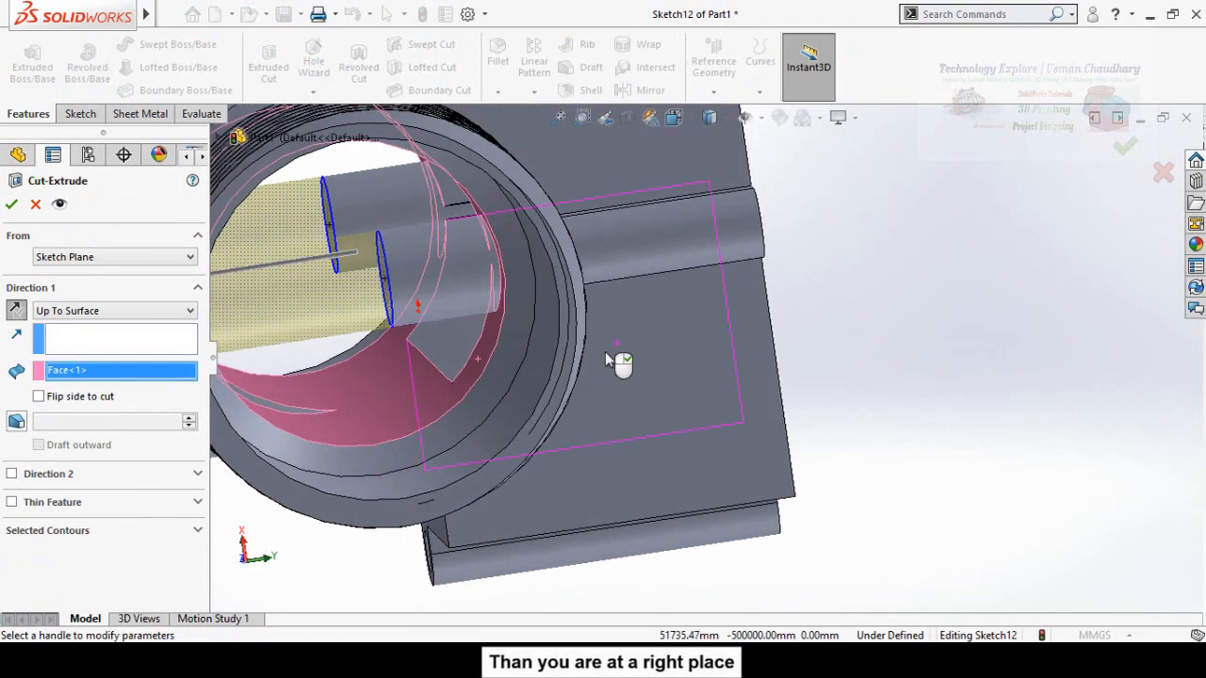
pyautogui.scroll(2, 608, 358)
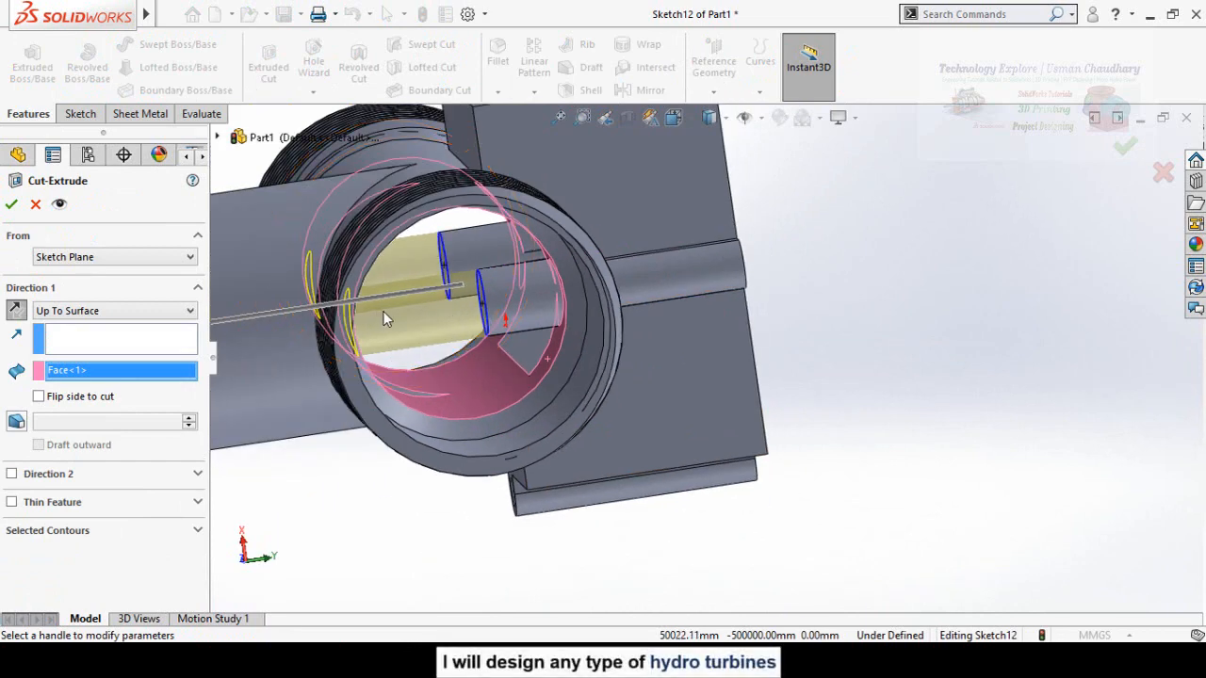
pyautogui.scroll(2, 463, 309)
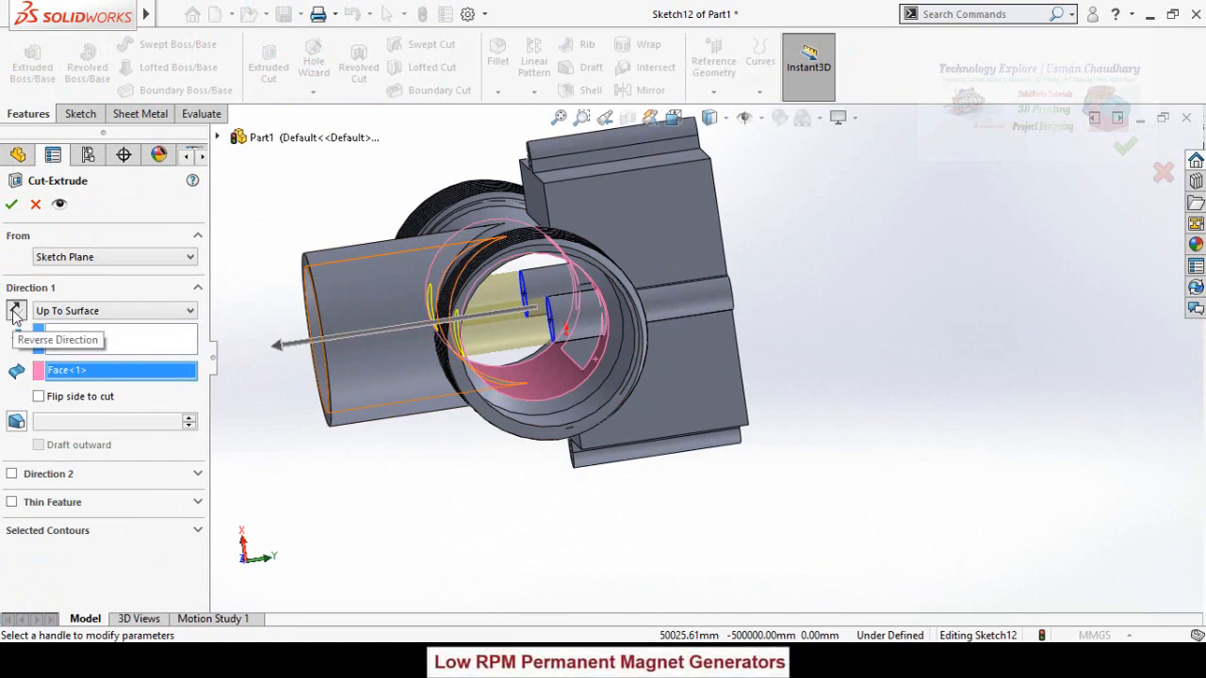
pyautogui.click(15, 311)
pyautogui.click(11, 205)
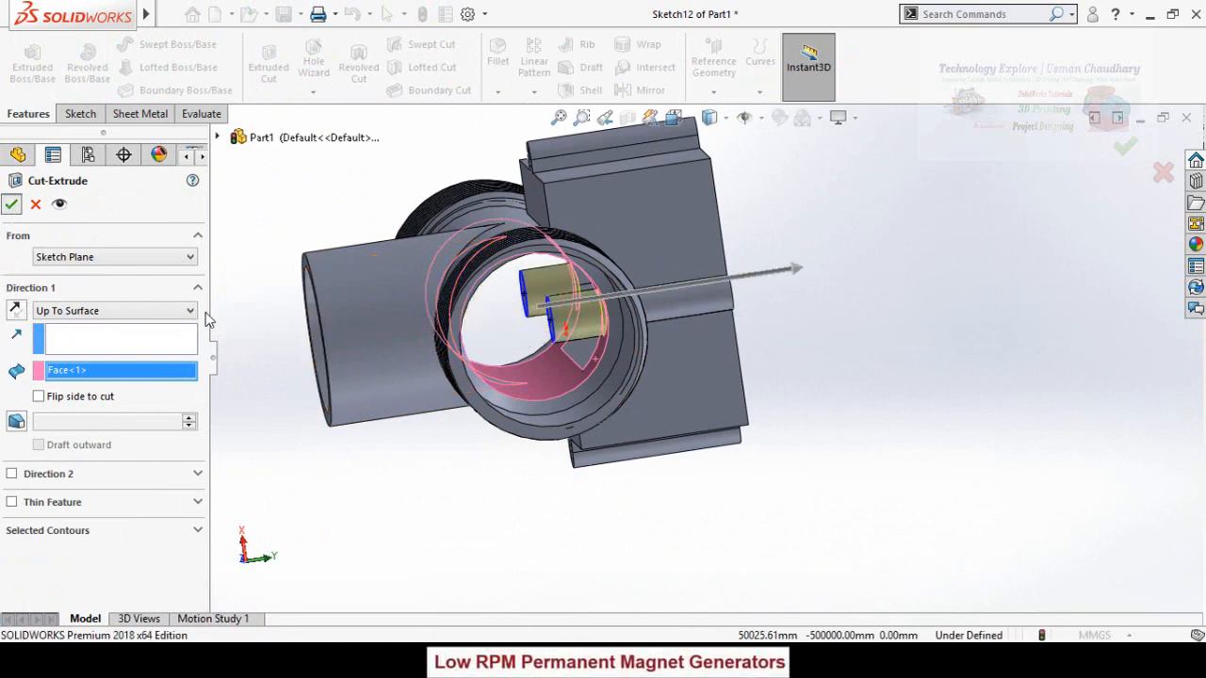
# Examine the reworked body from the box side and compare it with the reference photo in Windows Photo Viewer.
pyautogui.scroll(2, 441, 494)
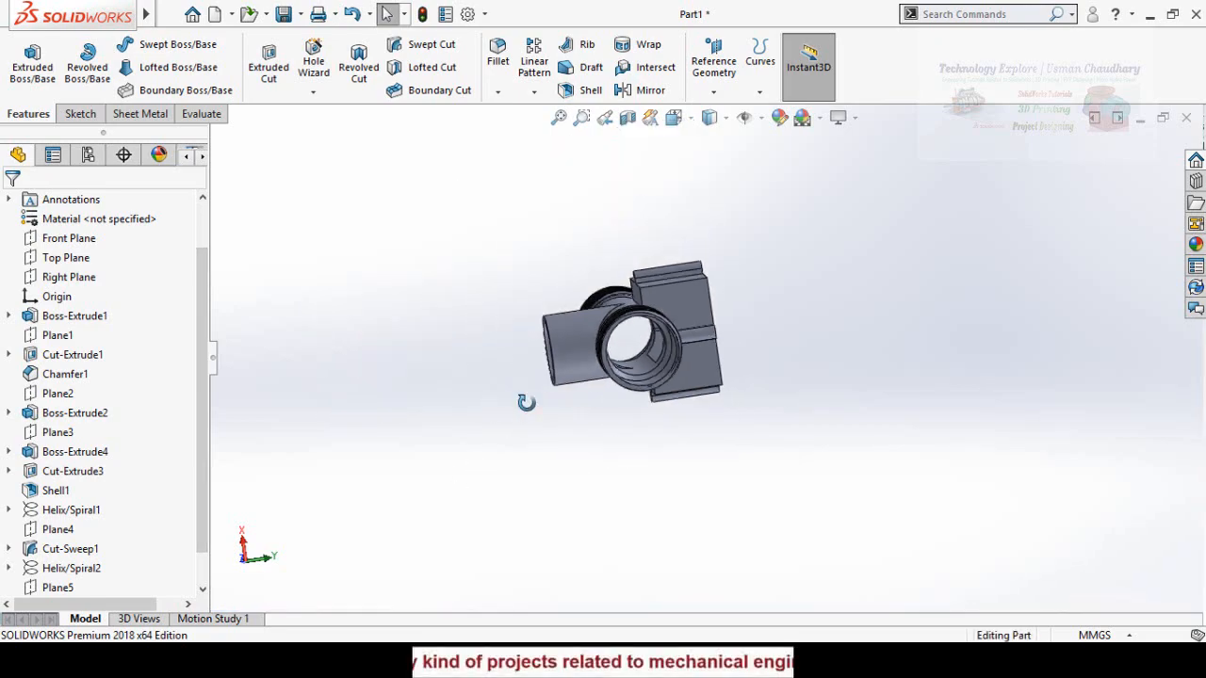
pyautogui.moveTo(524, 402); pyautogui.dragTo(654, 471, button='middle')
pyautogui.scroll(-5, 417, 386)
pyautogui.scroll(3, 579, 525)
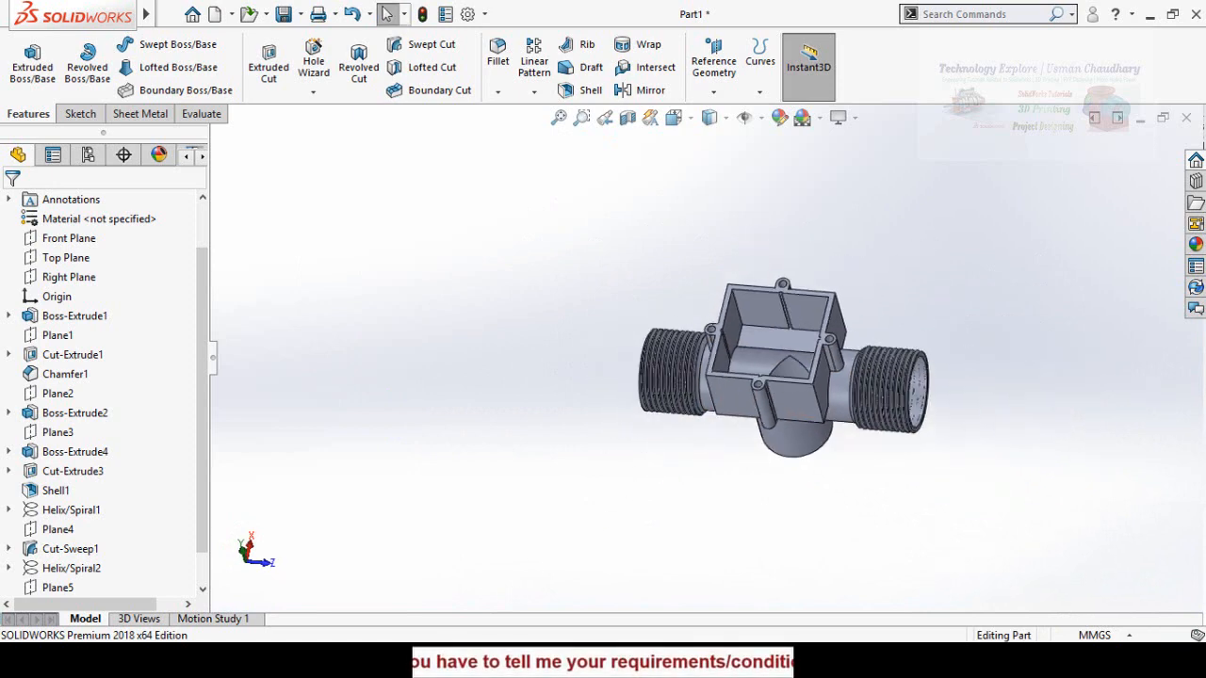
pyautogui.hotkey('alt', 'Tab')
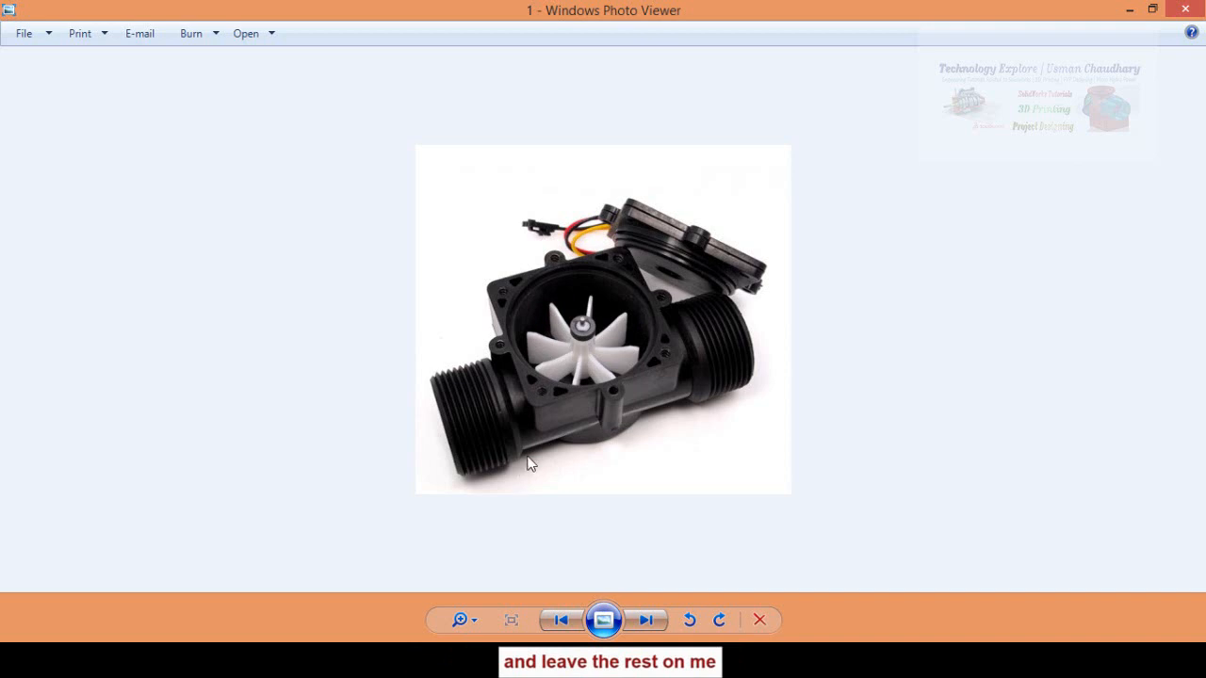
pyautogui.scroll(1, 576, 418)
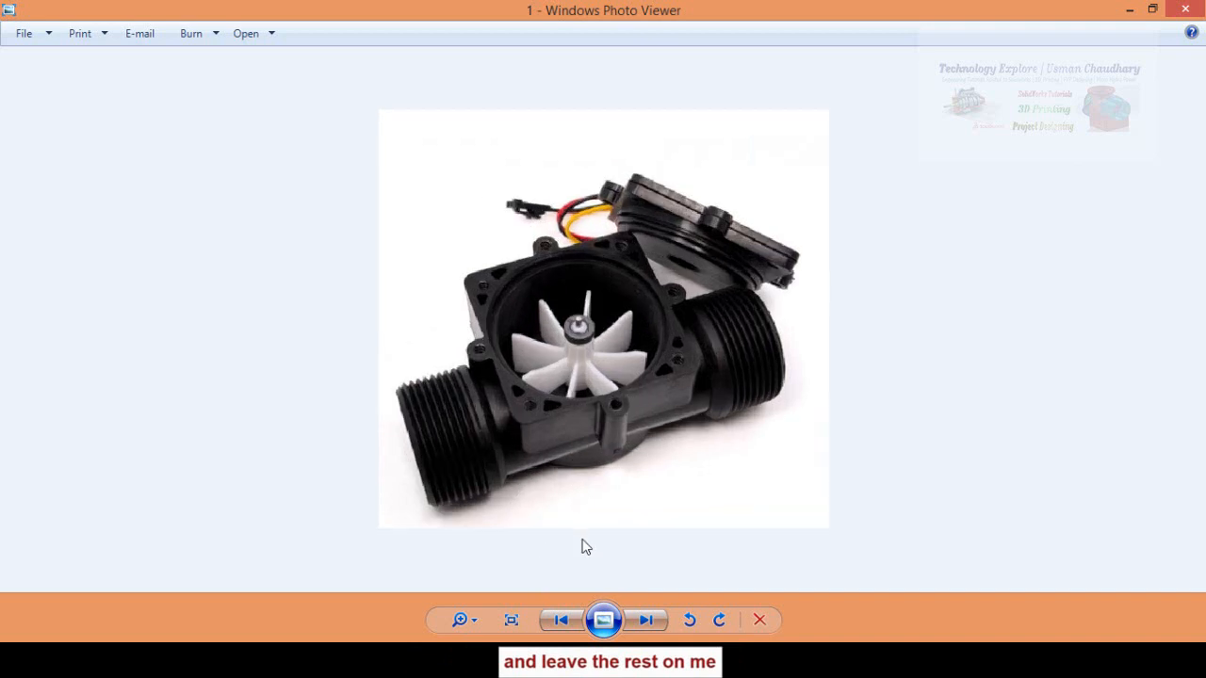
pyautogui.scroll(1, 581, 546)
pyautogui.scroll(-2, 581, 546)
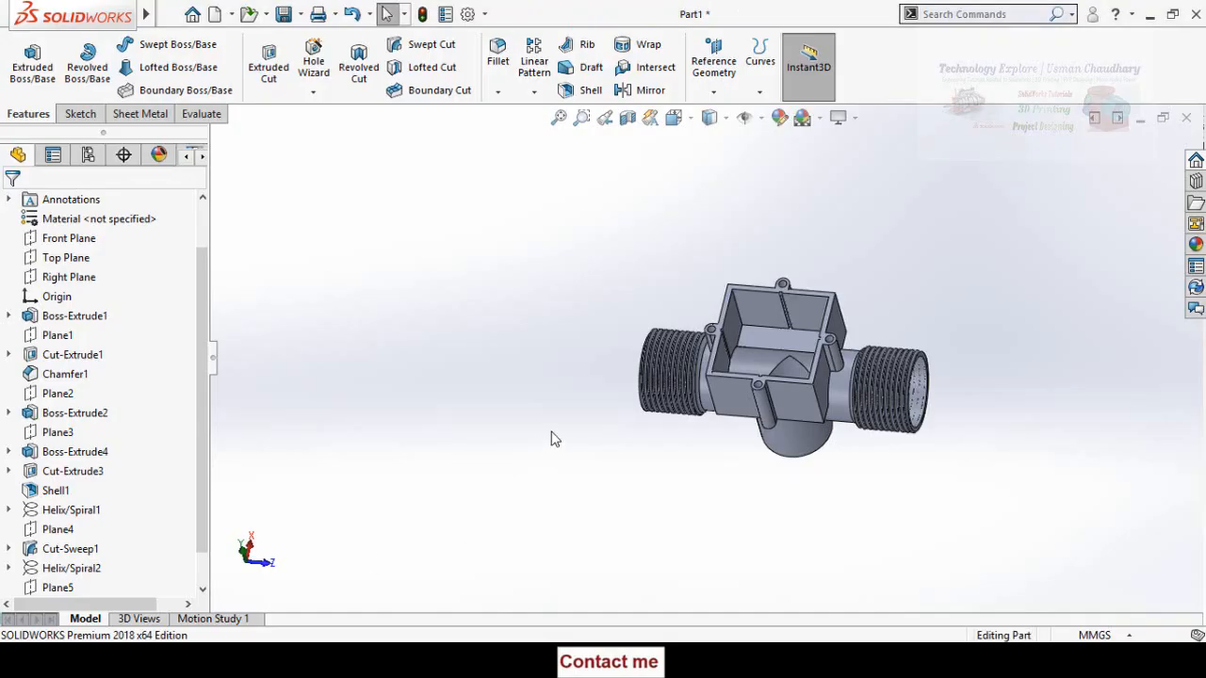
# Start a sketch on the box's open rim face, viewed normal to it, and draw a centred circle about 27 mm in diameter.
pyautogui.scroll(-5, 744, 310)
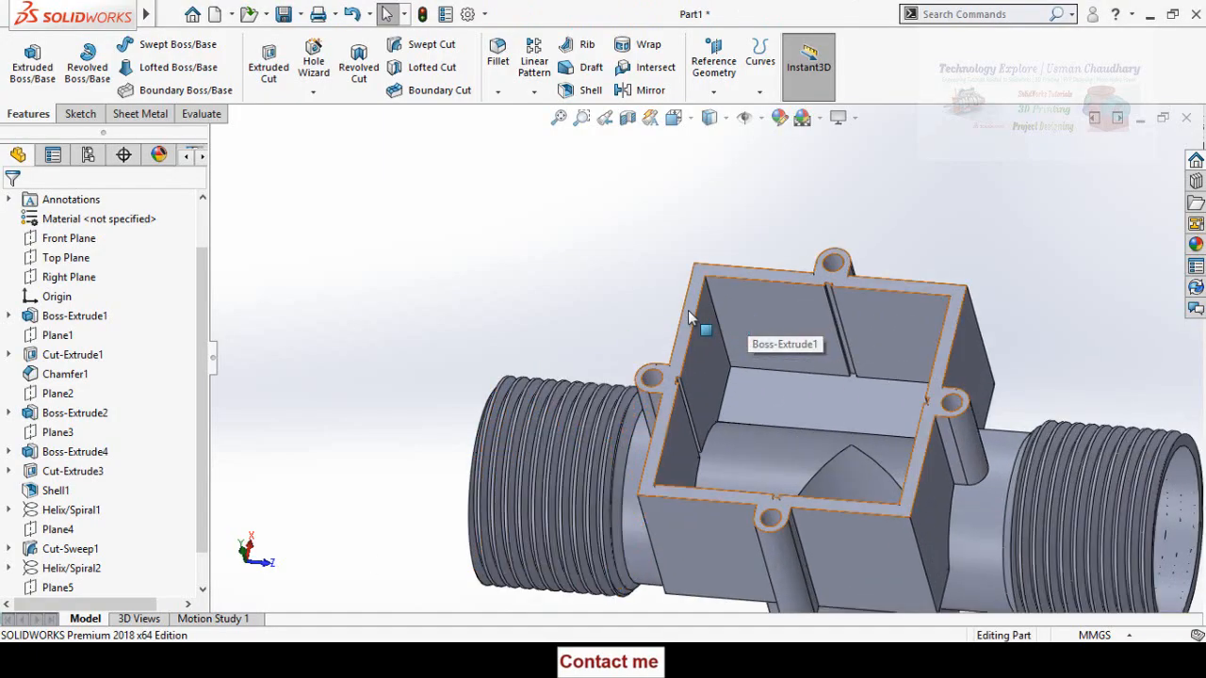
pyautogui.click(689, 318)
pyautogui.click(781, 267)
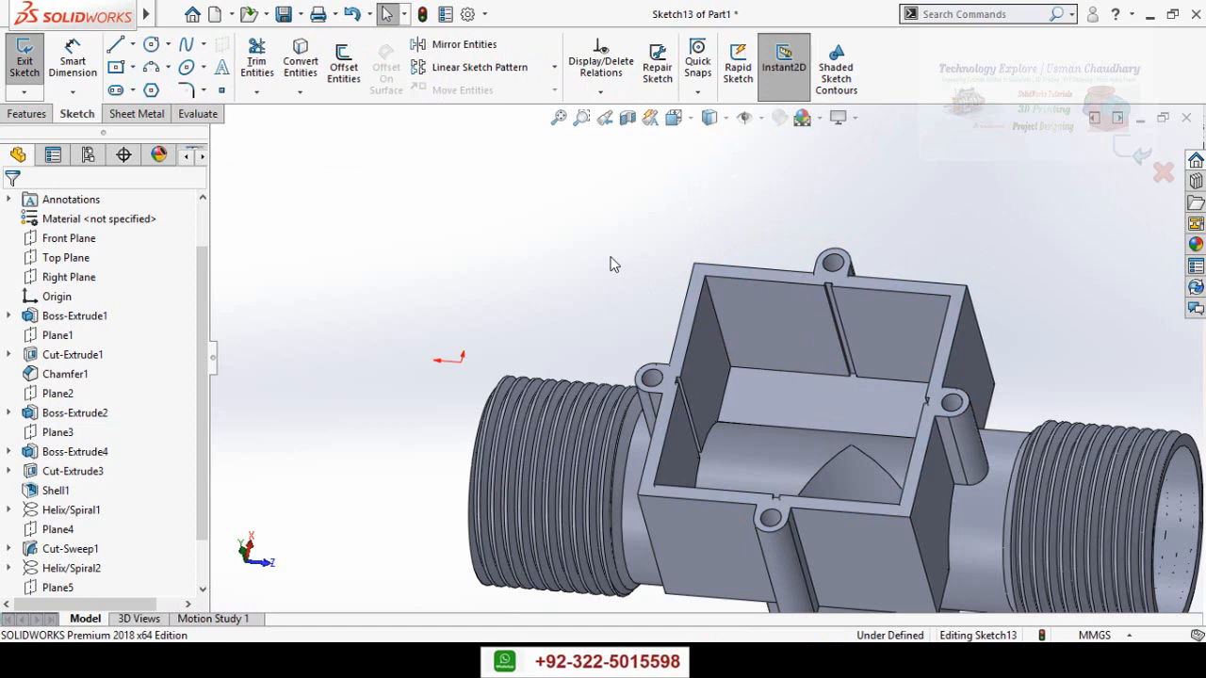
pyautogui.hotkey('ctrl', '8')
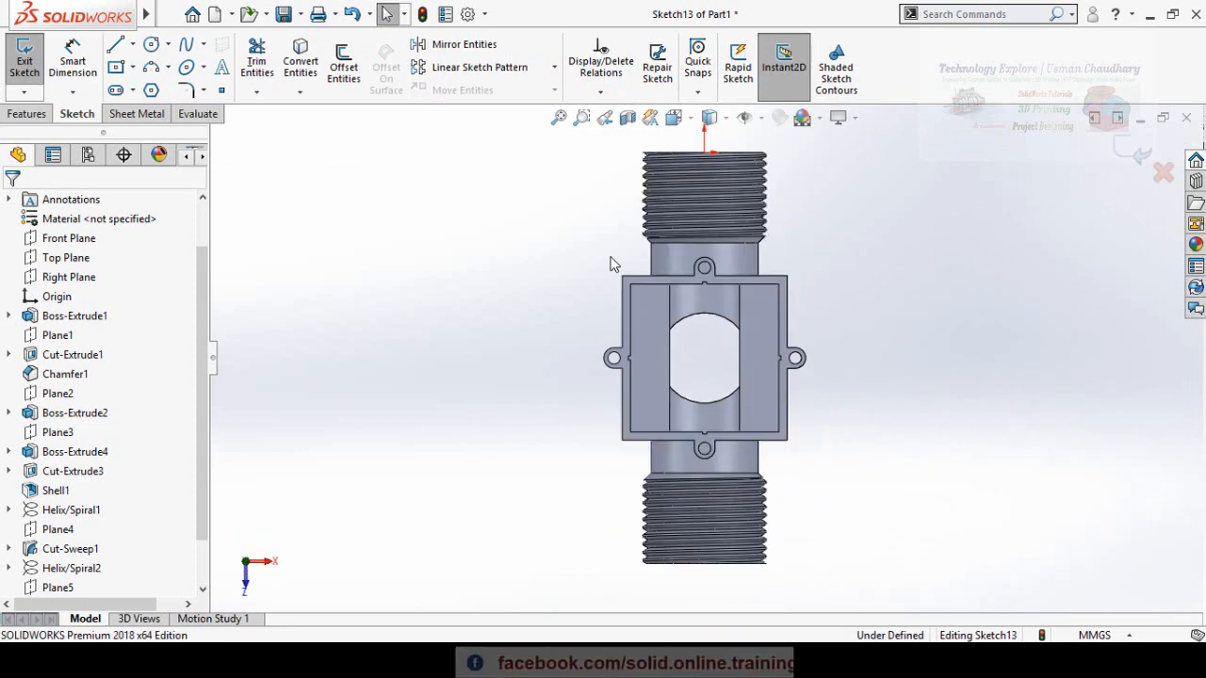
pyautogui.click(150, 46)
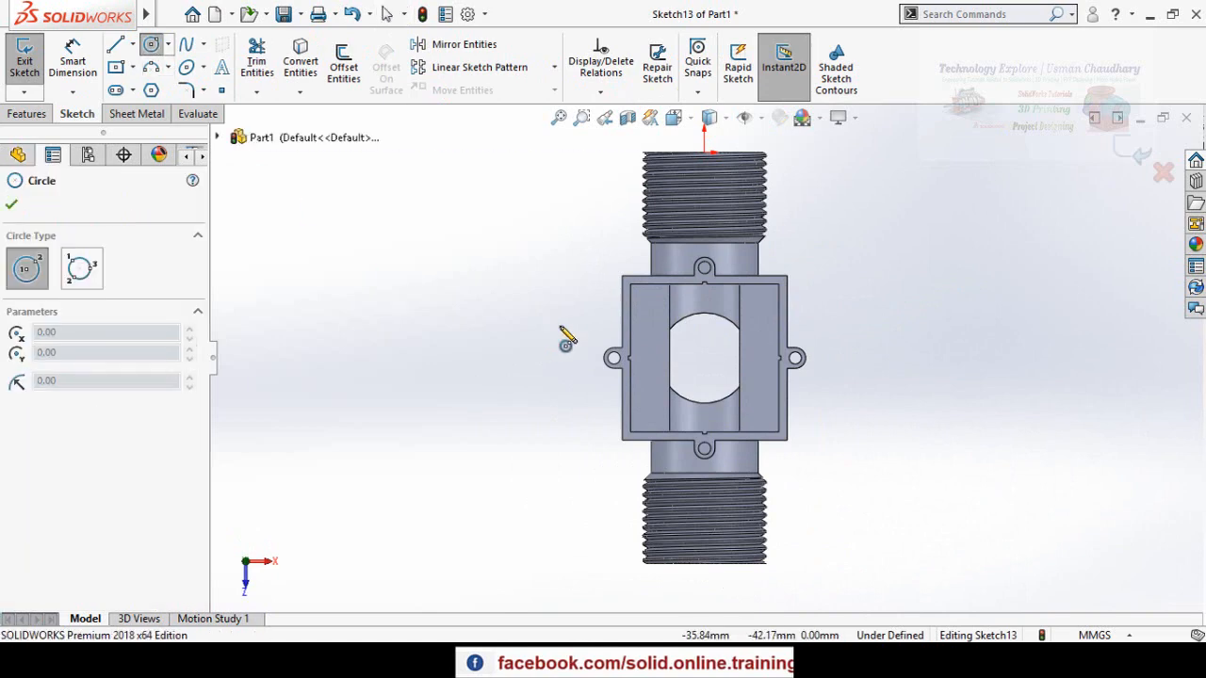
pyautogui.click(705, 359)
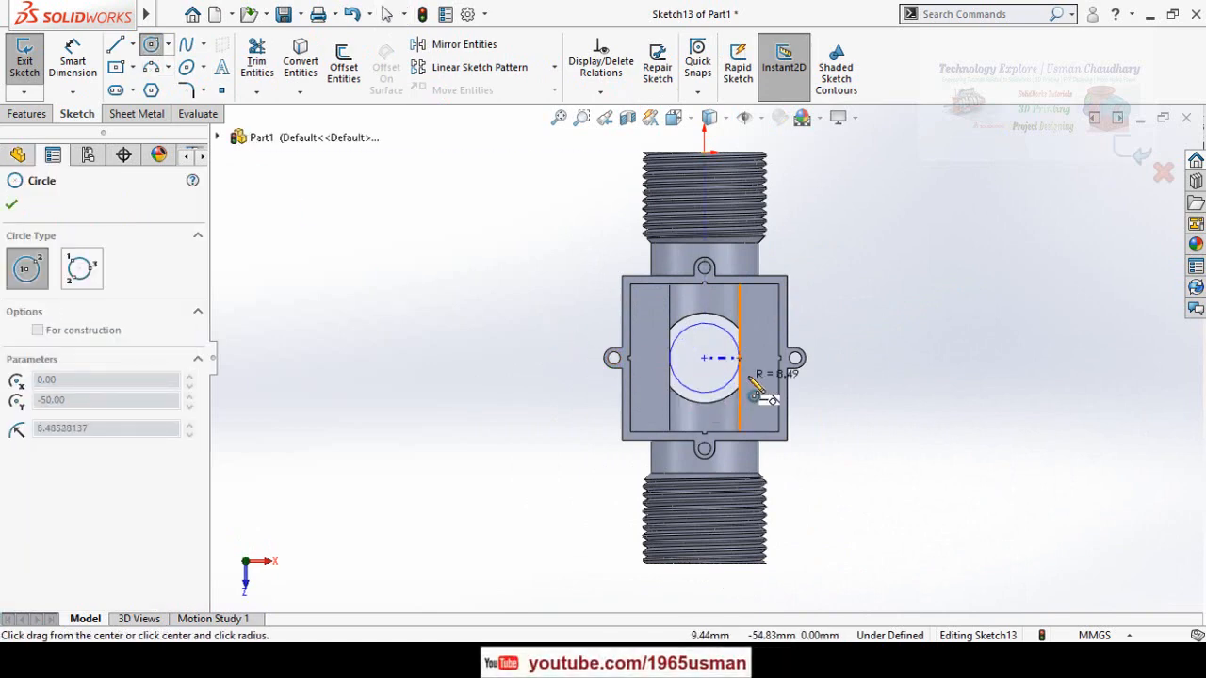
pyautogui.click(761, 371)
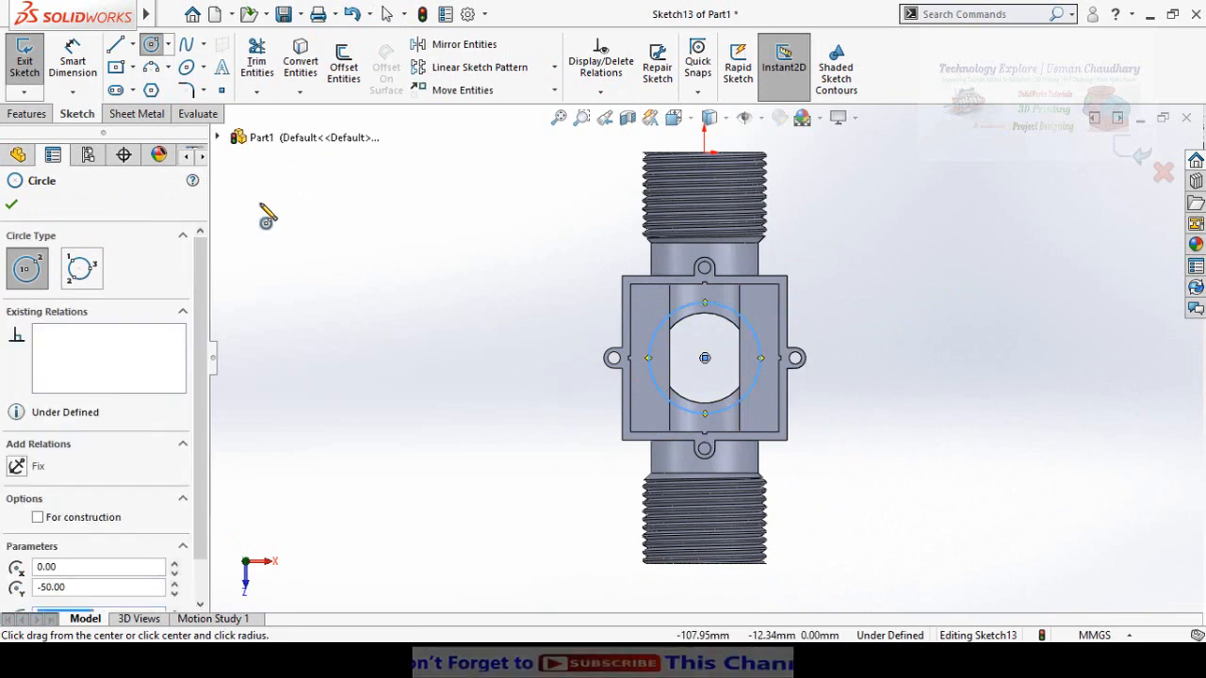
pyautogui.press('Escape')
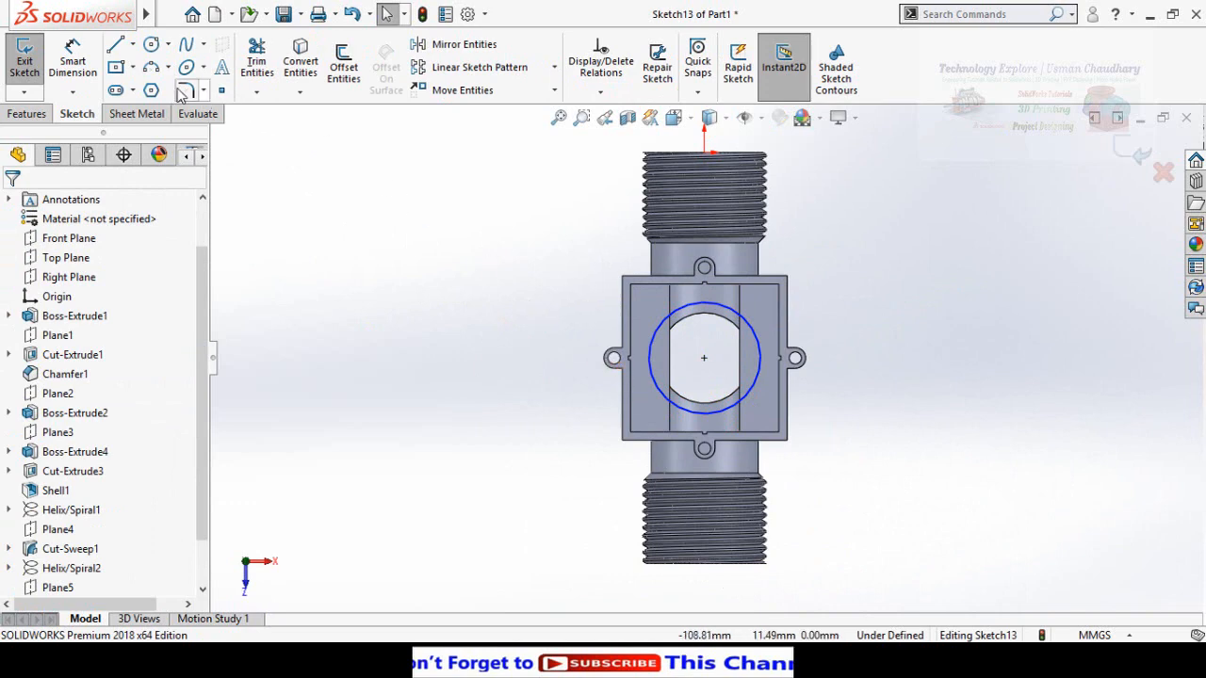
# Draw a 36 x 36 mm corner rectangle between opposite inner corners of the box opening.
pyautogui.click(132, 67)
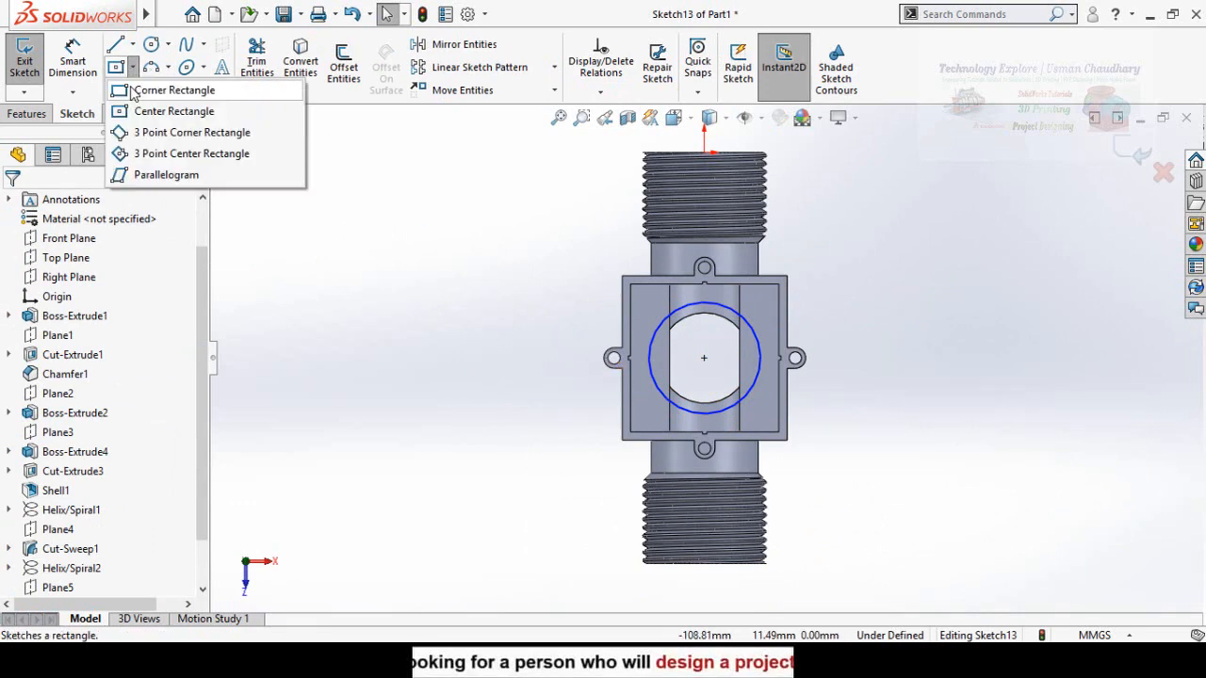
pyautogui.click(151, 90)
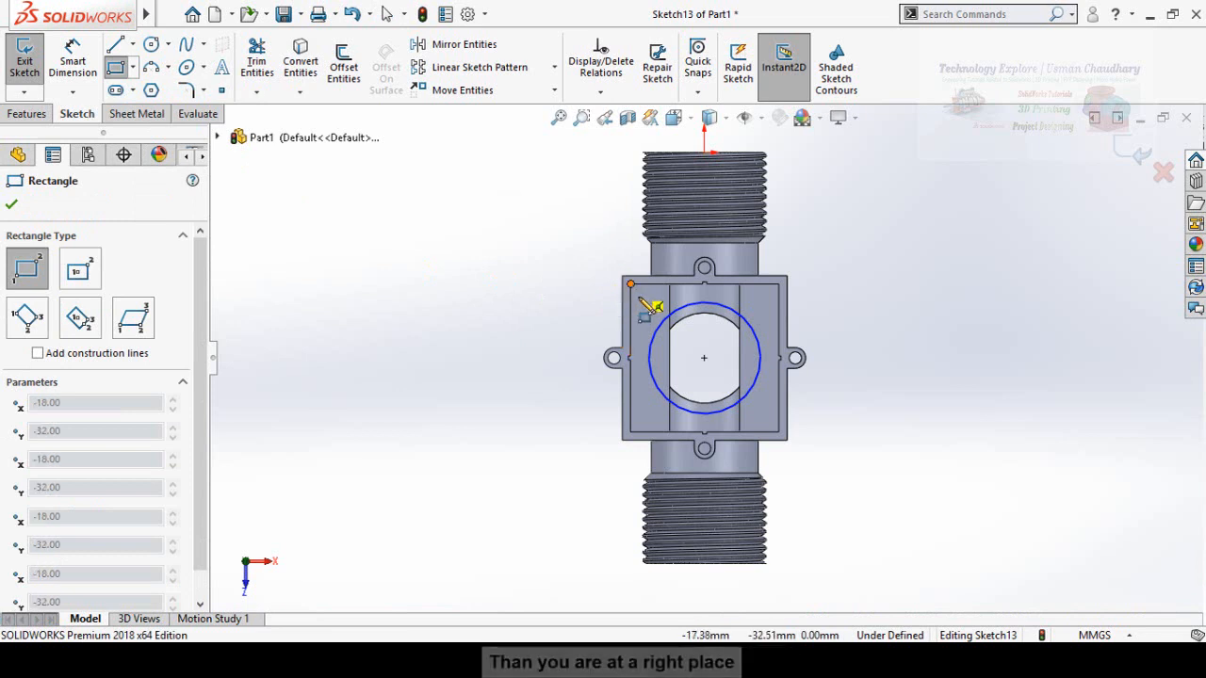
pyautogui.click(630, 284)
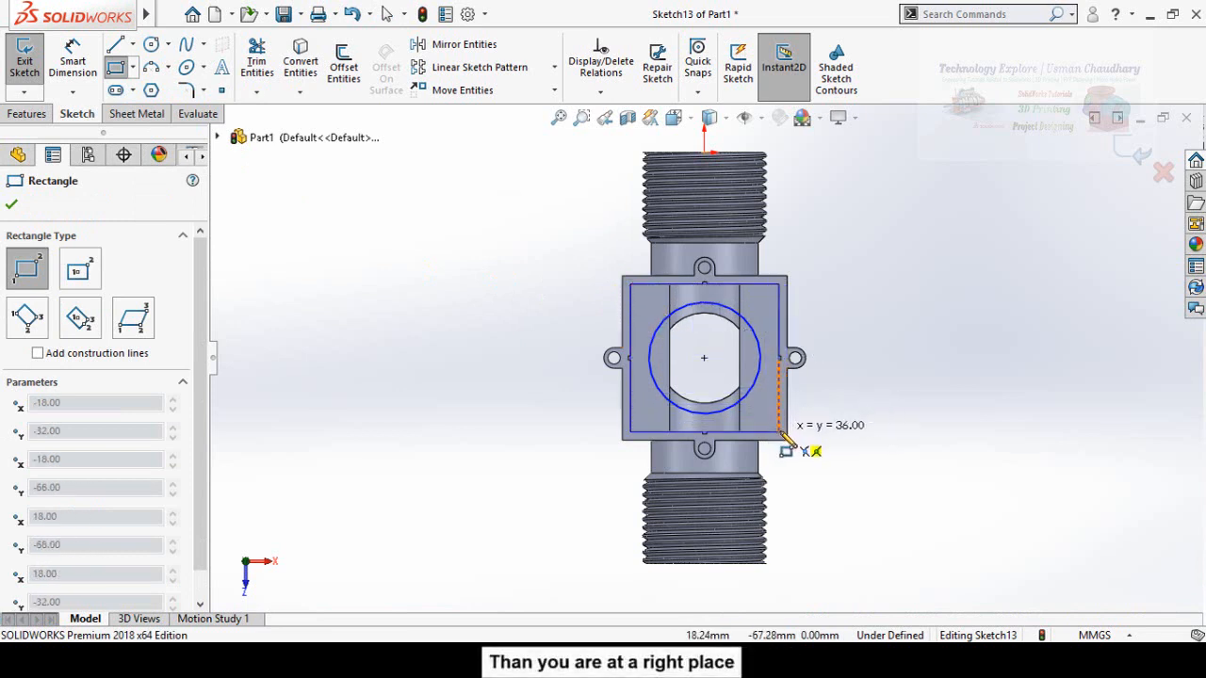
pyautogui.click(779, 434)
# Dimension the circle's diameter to 25 mm.
pyautogui.moveTo(888, 461); pyautogui.dragTo(873, 311, button='right')
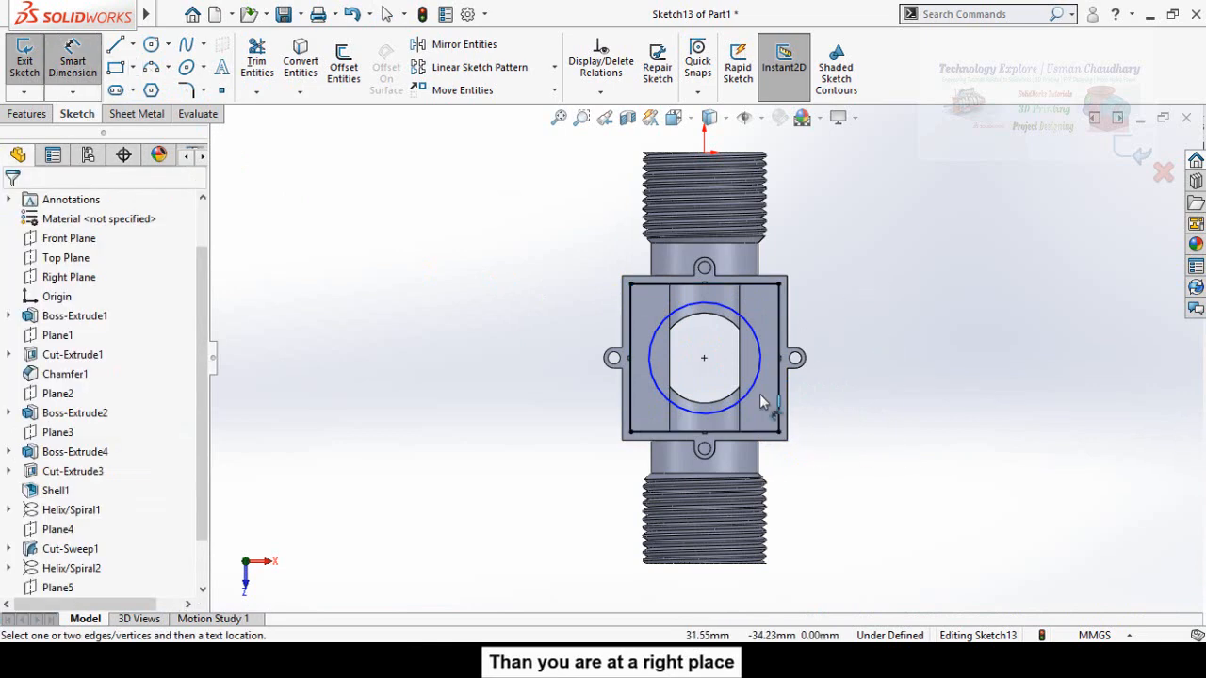
pyautogui.click(778, 400)
pyautogui.click(748, 398)
pyautogui.press('Escape')
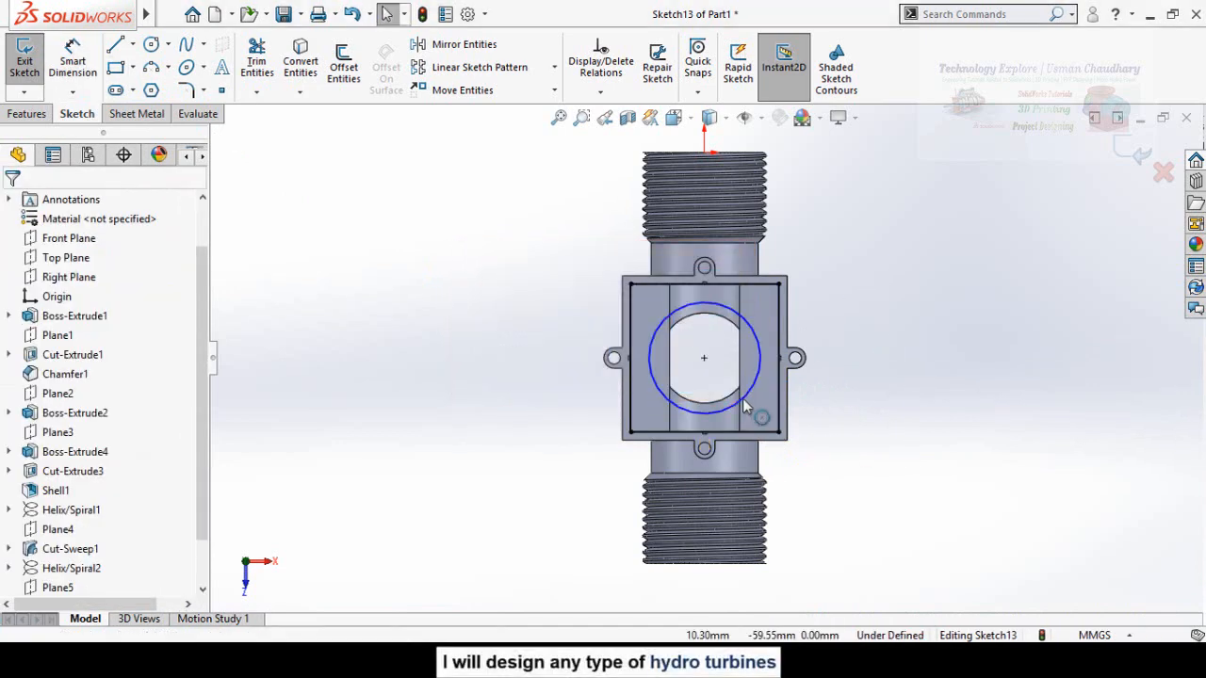
pyautogui.click(738, 407)
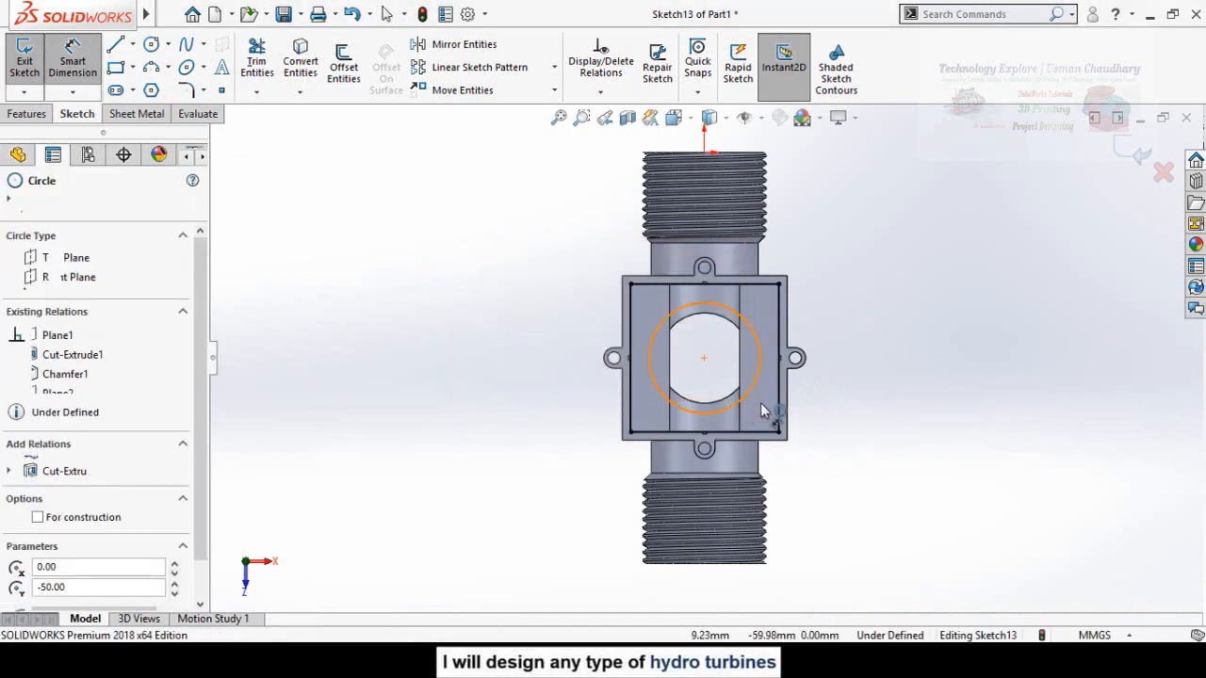
pyautogui.click(893, 435)
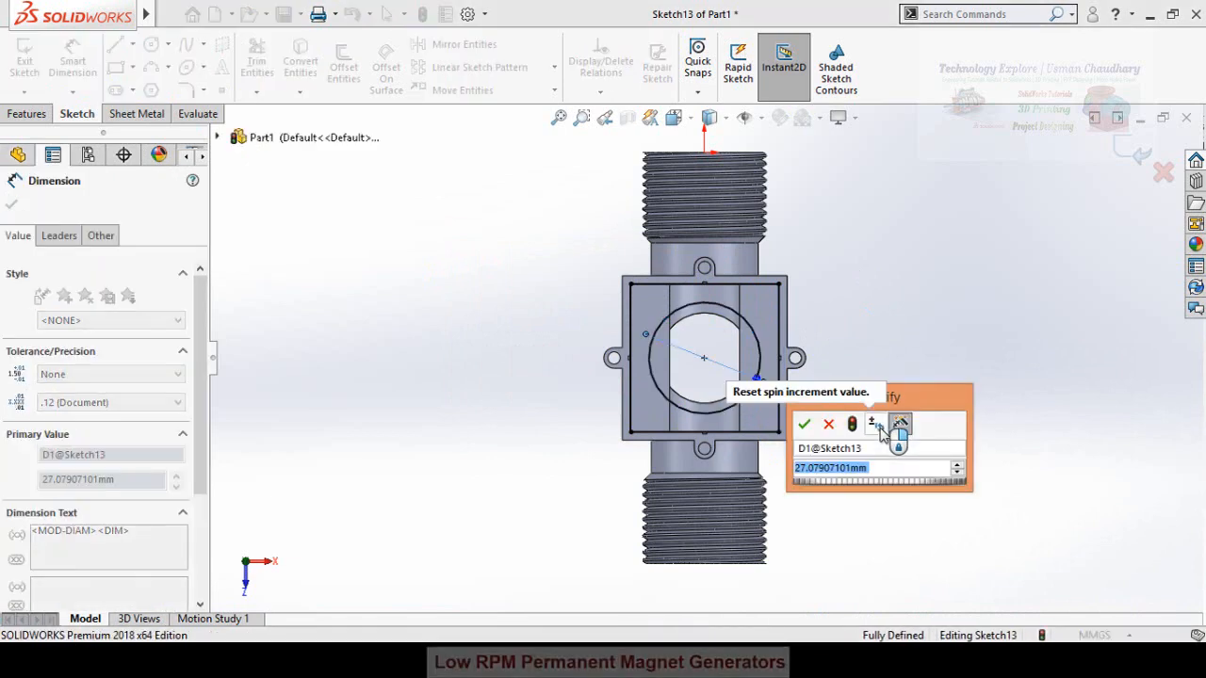
pyautogui.write('25')
pyautogui.press('Return')
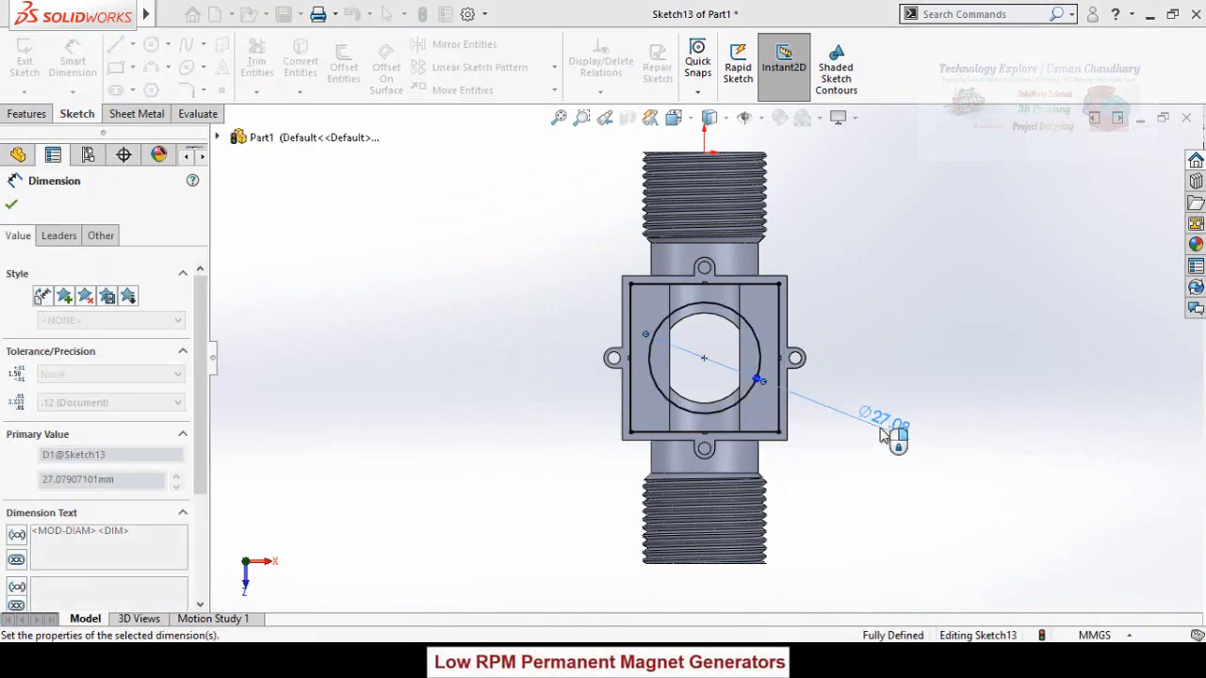
pyautogui.click(12, 206)
# Extrude the area between the rectangle and the circle down into the box, using Up To Surface with the box's inner floor face.
pyautogui.click(32, 117)
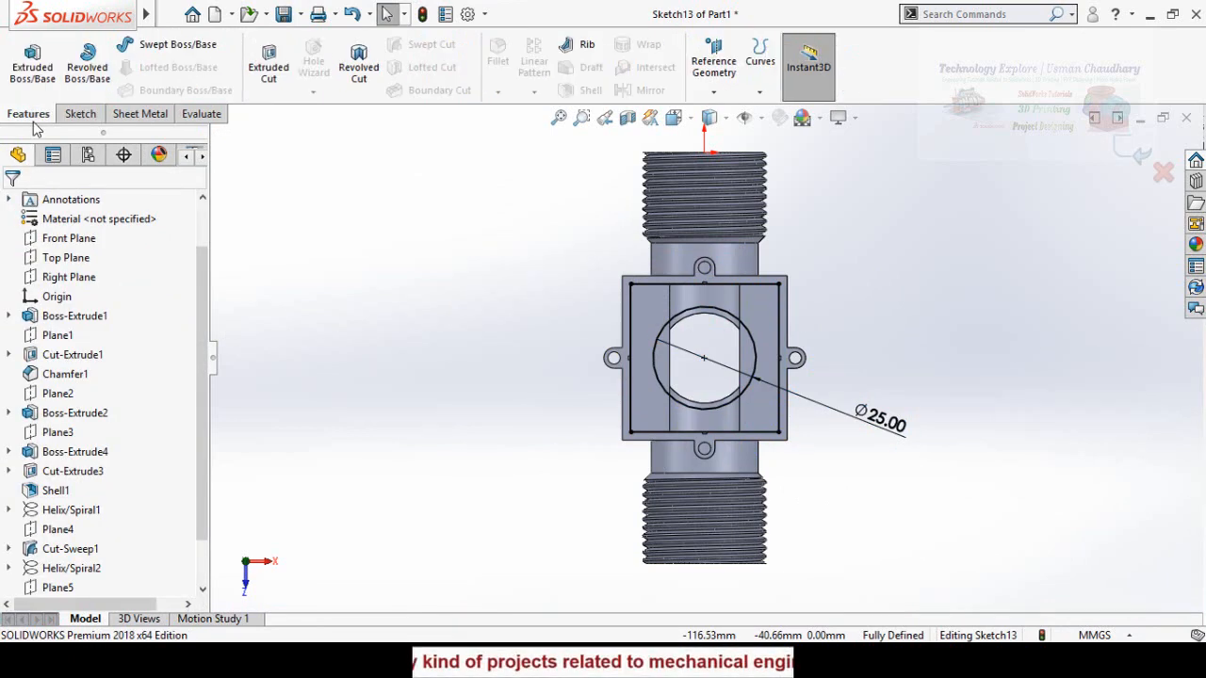
pyautogui.click(34, 74)
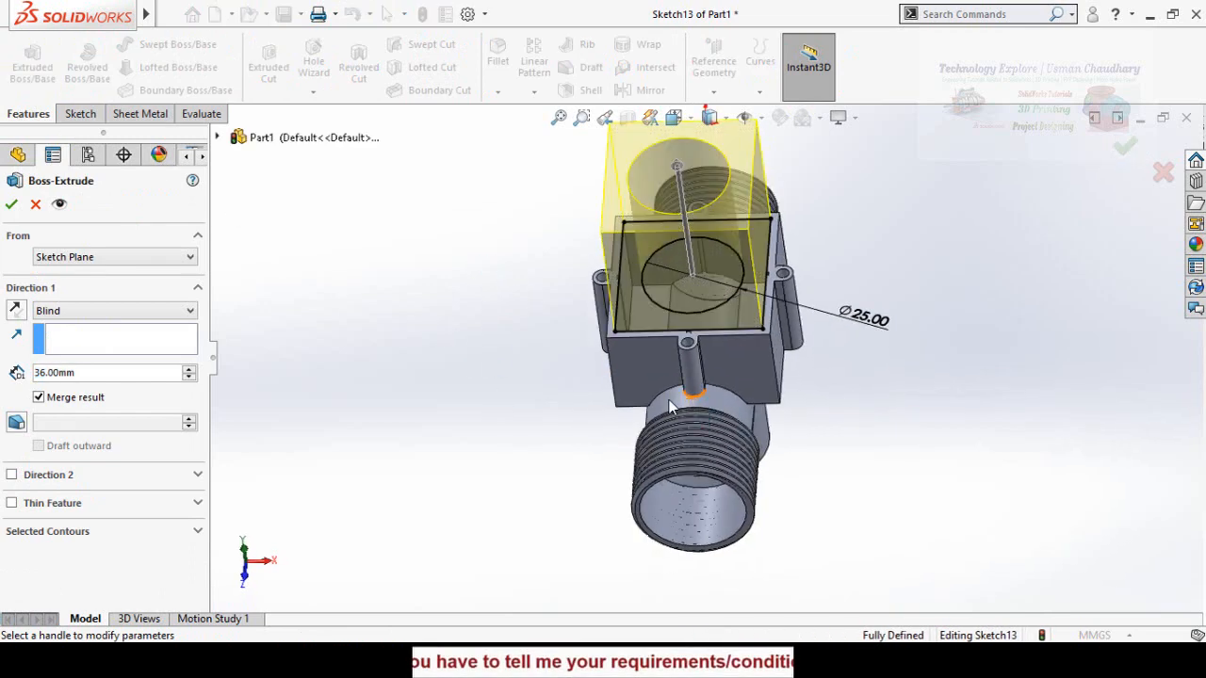
pyautogui.moveTo(669, 400); pyautogui.dragTo(699, 374, button='middle')
pyautogui.scroll(-4, 698, 373)
pyautogui.click(708, 366)
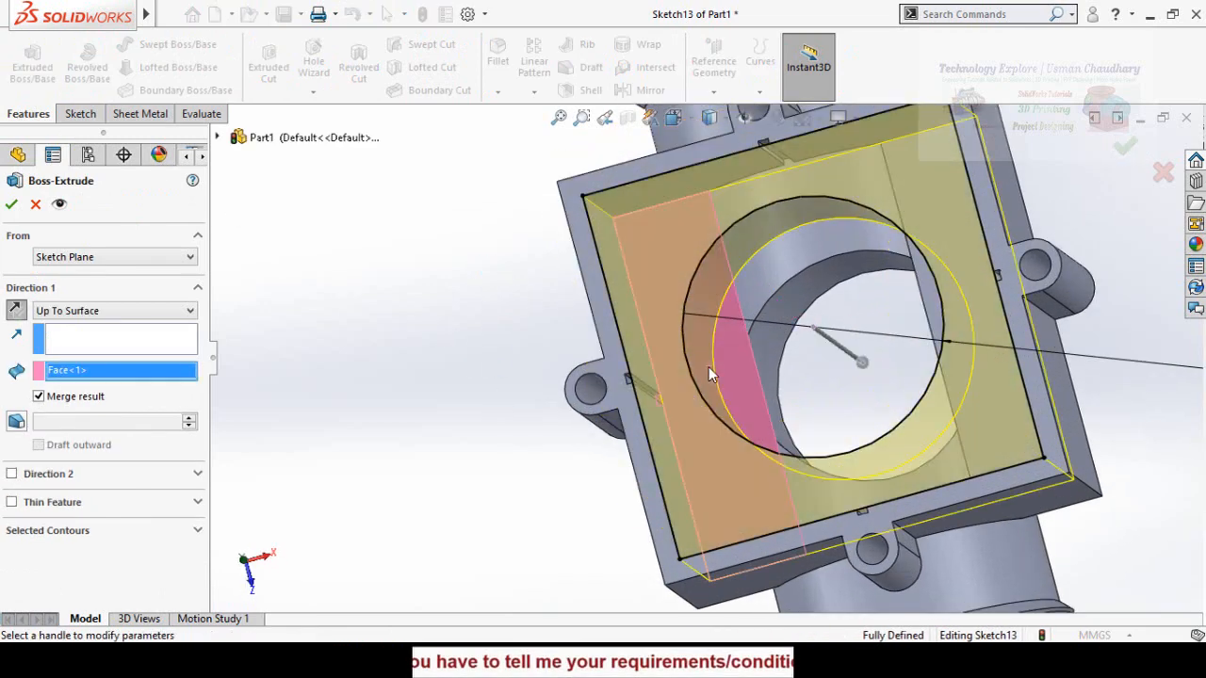
pyautogui.scroll(4, 716, 375)
pyautogui.moveTo(647, 435); pyautogui.dragTo(428, 343, button='middle')
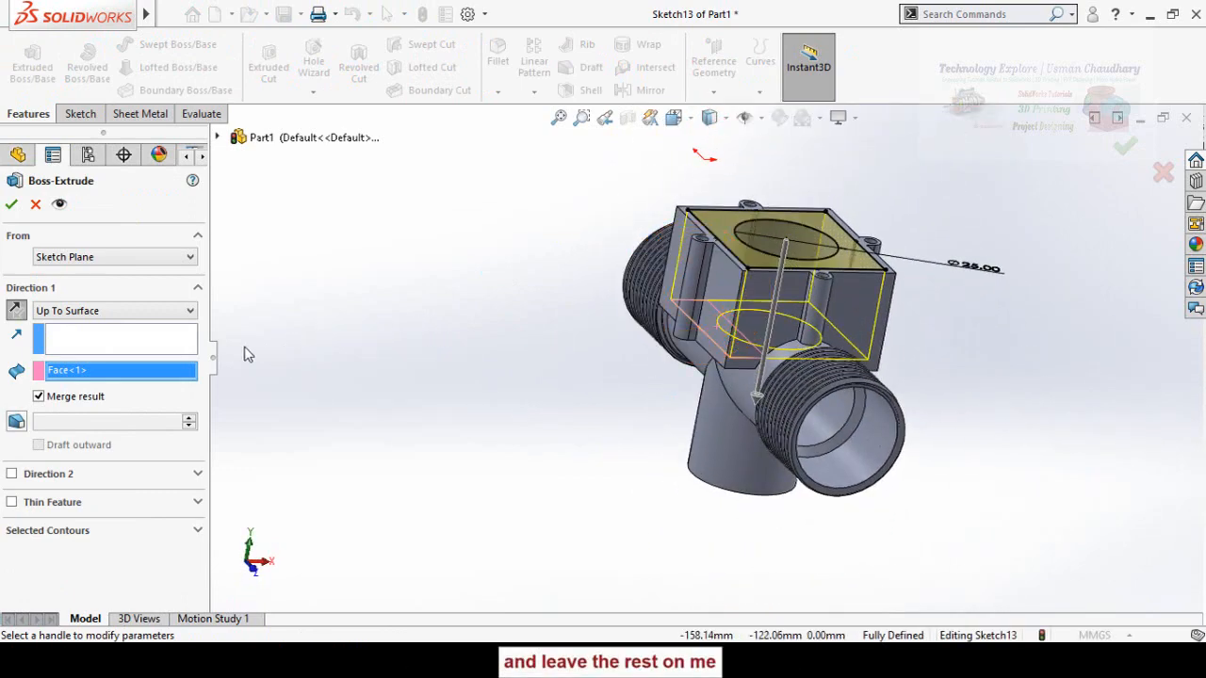
pyautogui.click(12, 204)
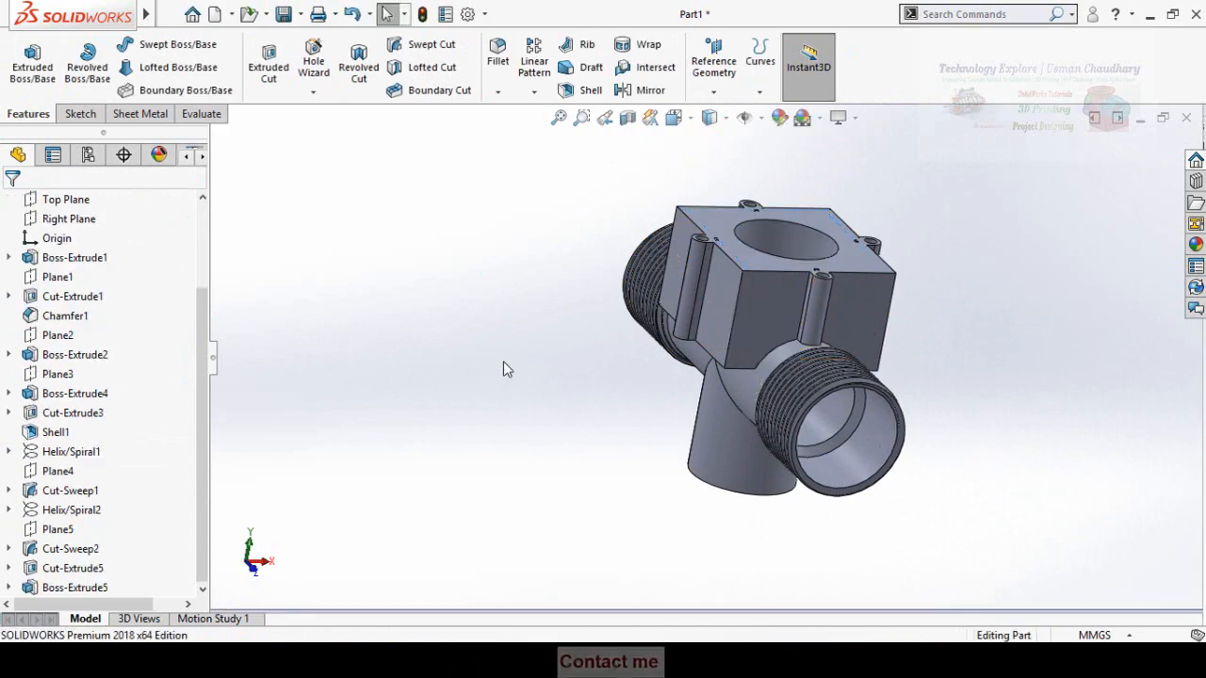
# Edit the sketch of the box fill and set its circle's diameter to 30 mm, rebuilding the extrusion.
pyautogui.moveTo(504, 349); pyautogui.dragTo(480, 493, button='middle')
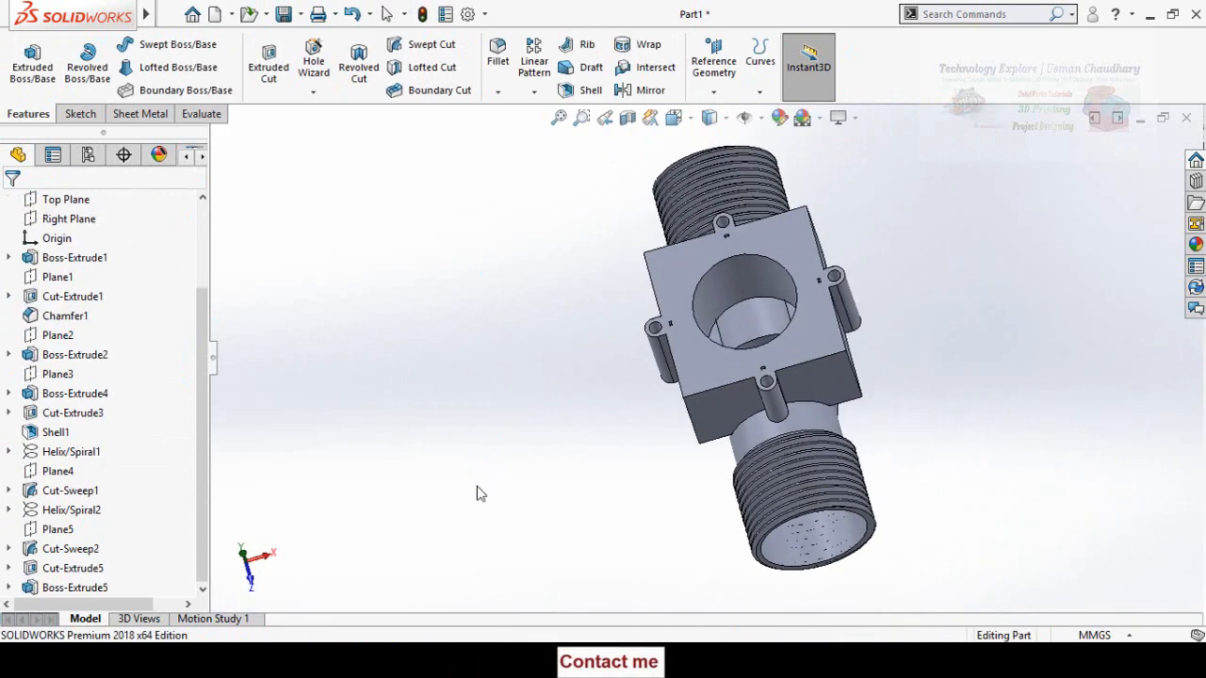
pyautogui.click(734, 270)
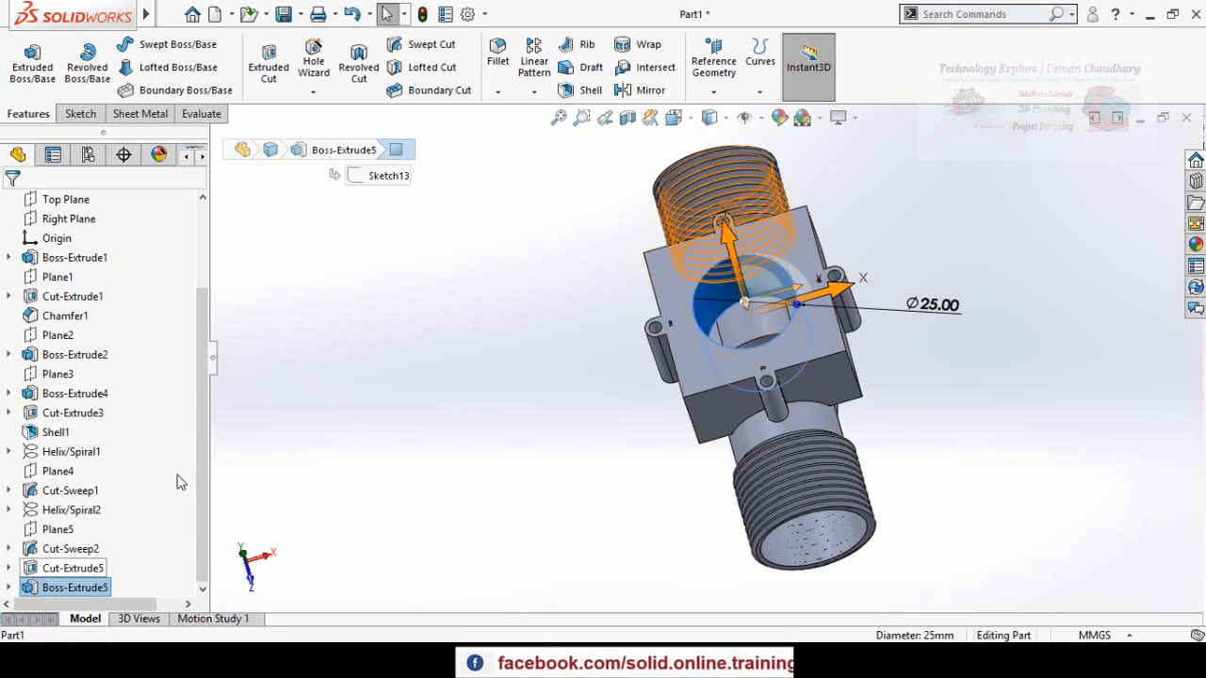
pyautogui.click(10, 588)
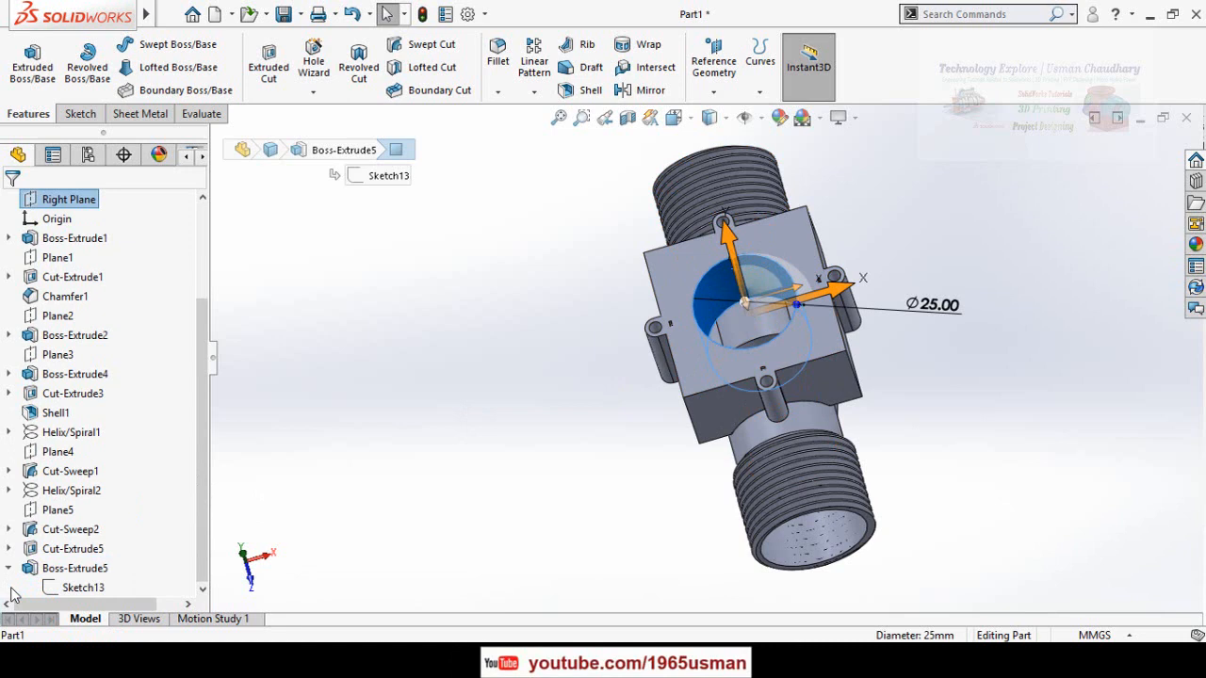
pyautogui.click(81, 589)
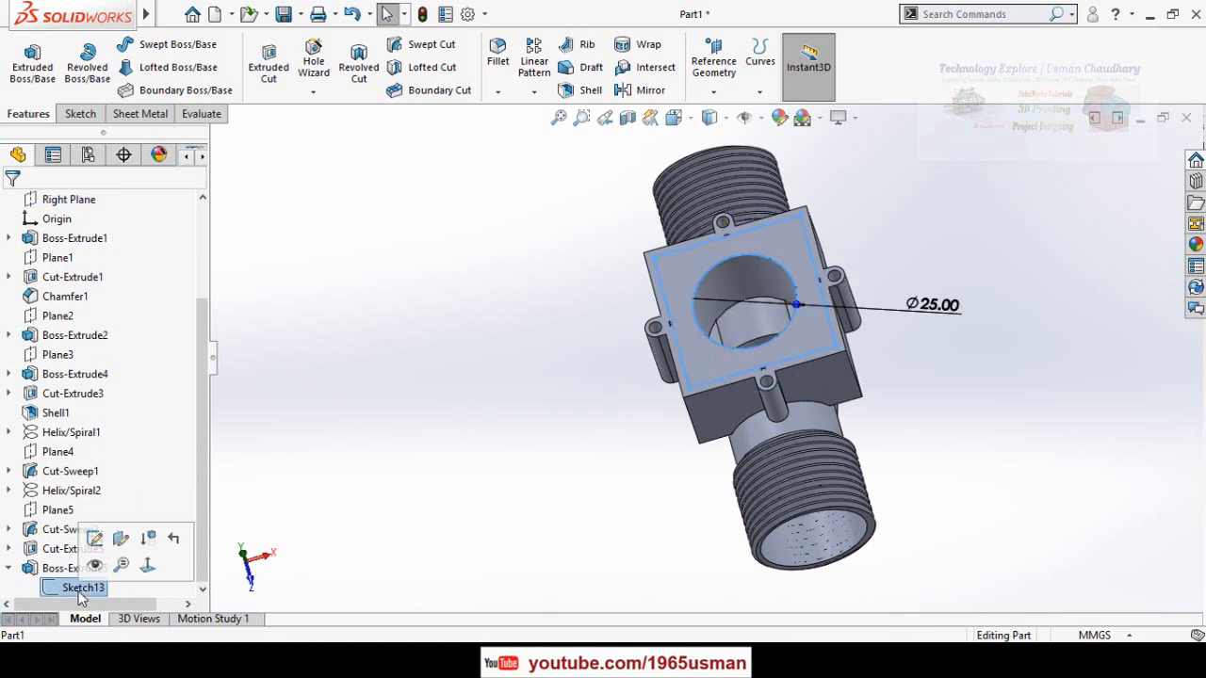
pyautogui.click(94, 539)
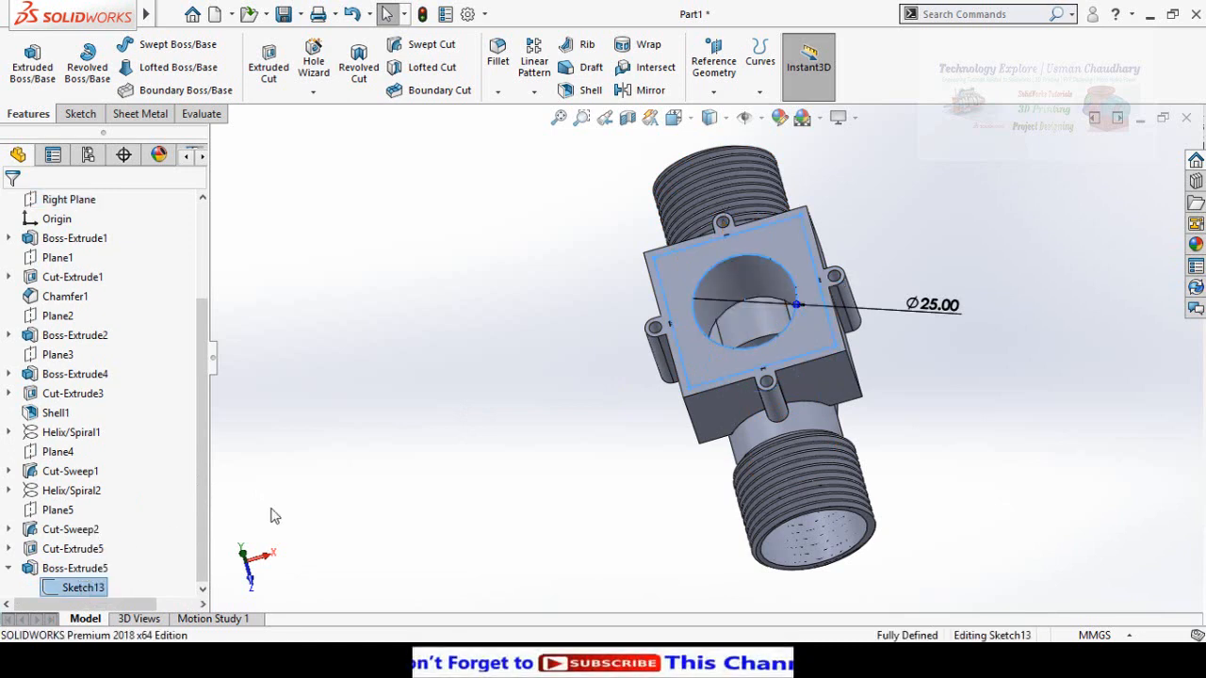
pyautogui.click(933, 304)
pyautogui.write('30')
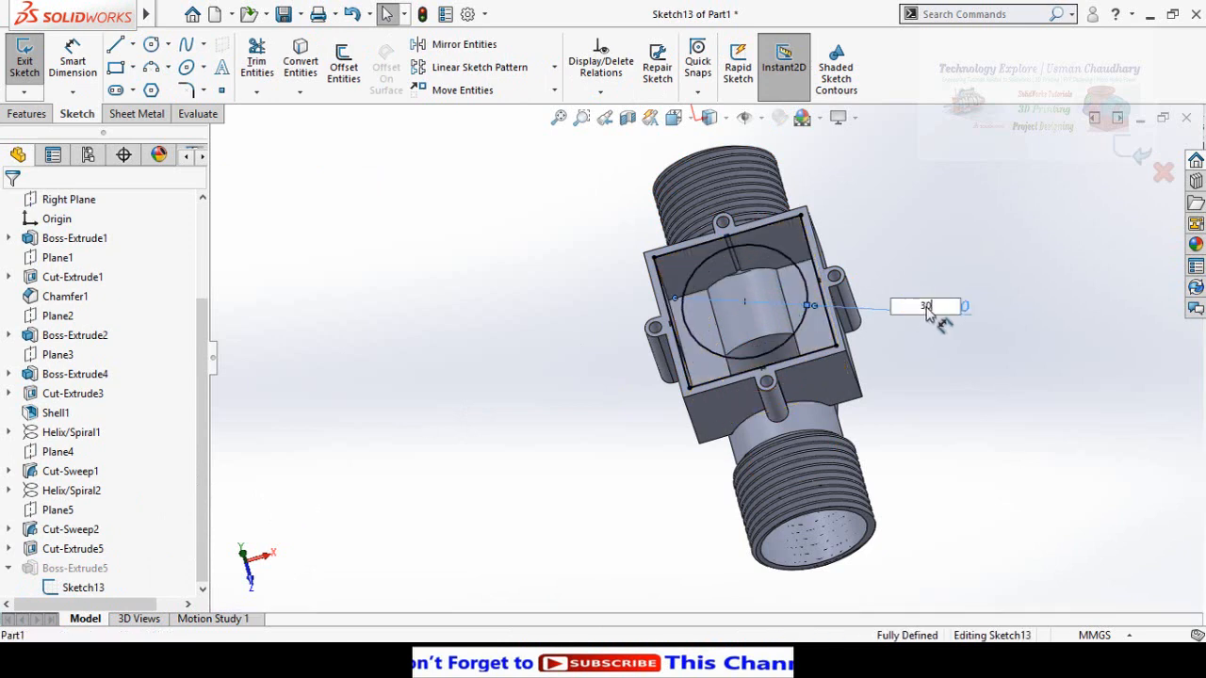
pyautogui.press('Return')
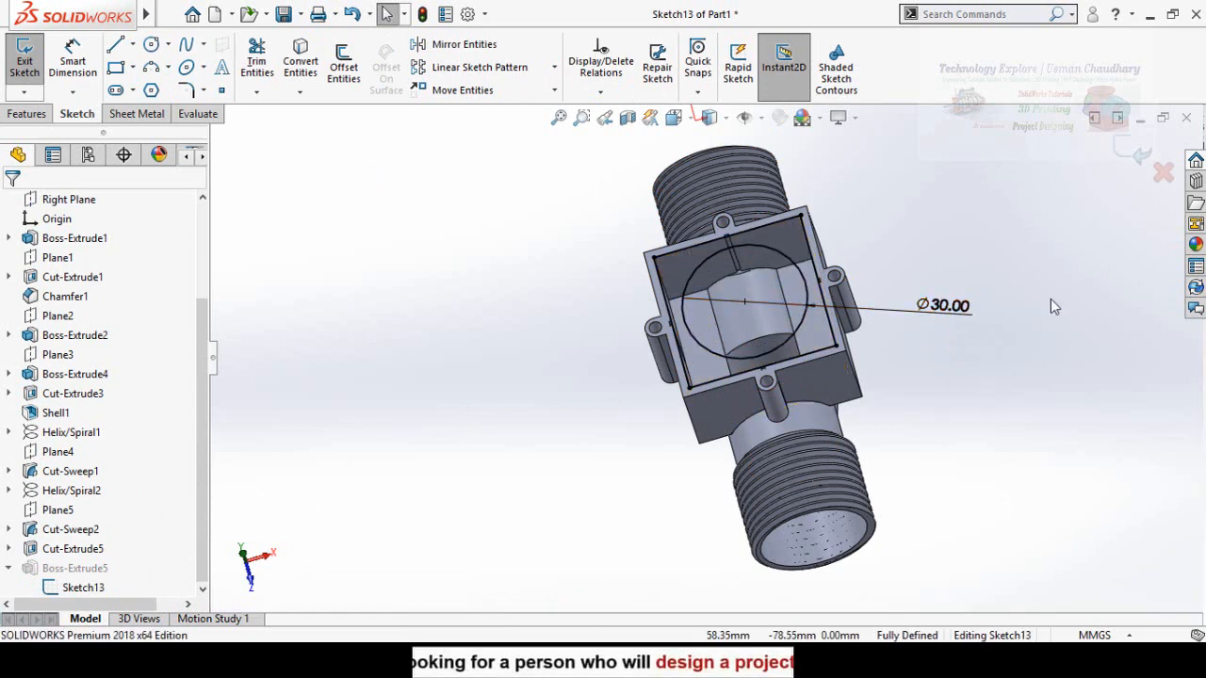
pyautogui.click(1126, 150)
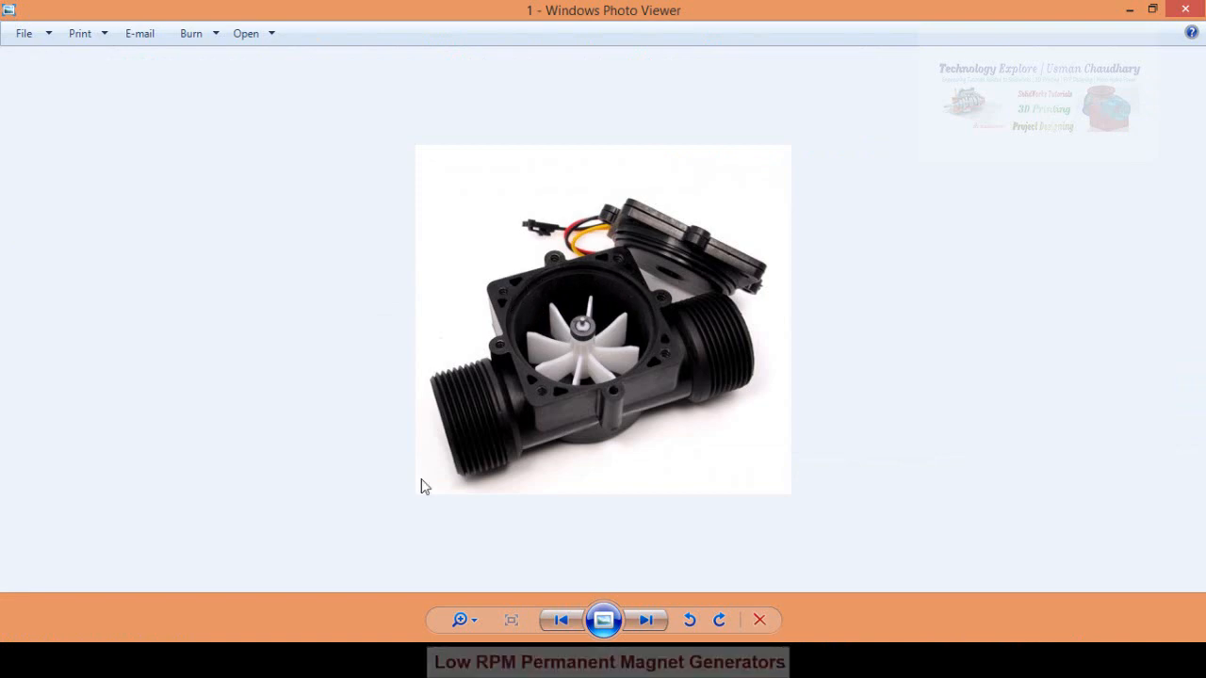
# Return to SOLIDWORKS from the reference photo, start a sketch on the box's open-side face, and draw a centred circle about 38 mm in diameter.
pyautogui.hotkey('alt', 'Tab')
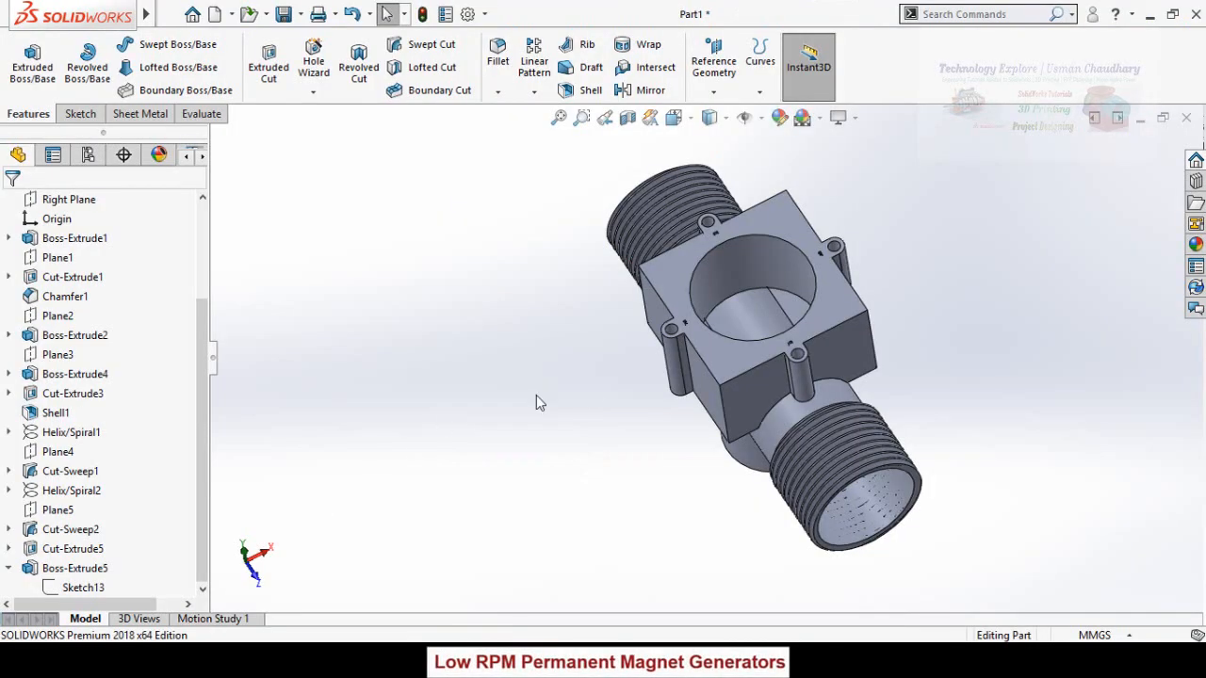
pyautogui.moveTo(589, 385); pyautogui.dragTo(543, 366, button='middle')
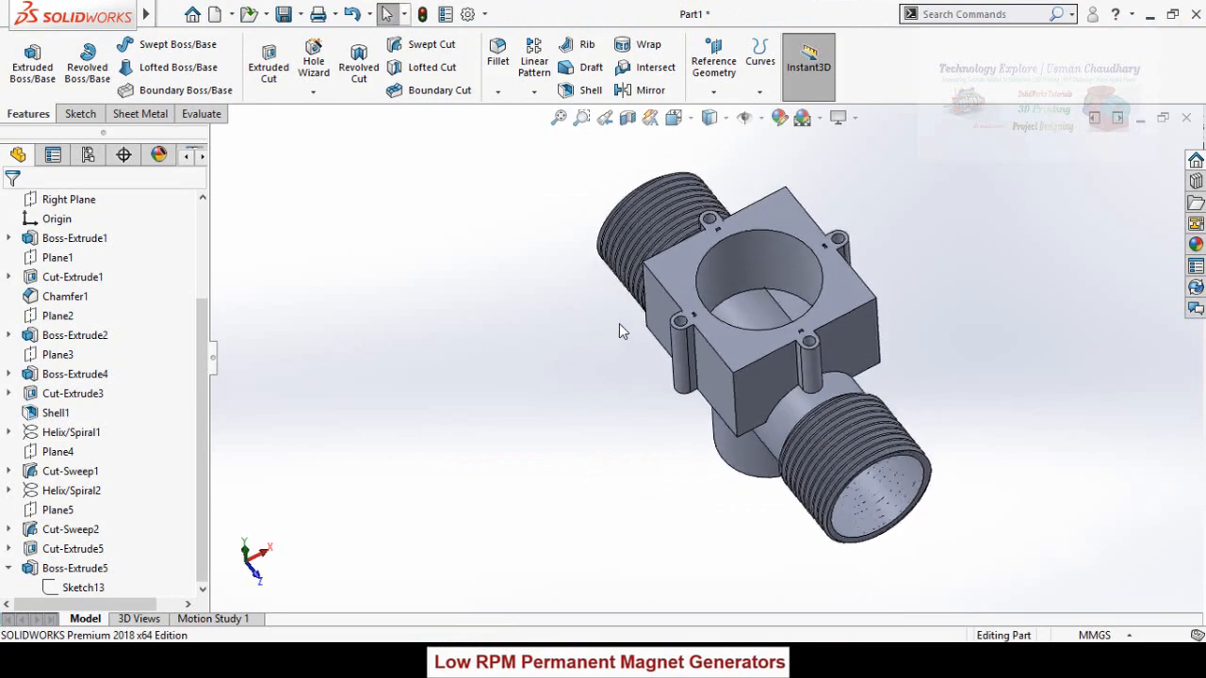
pyautogui.click(693, 265)
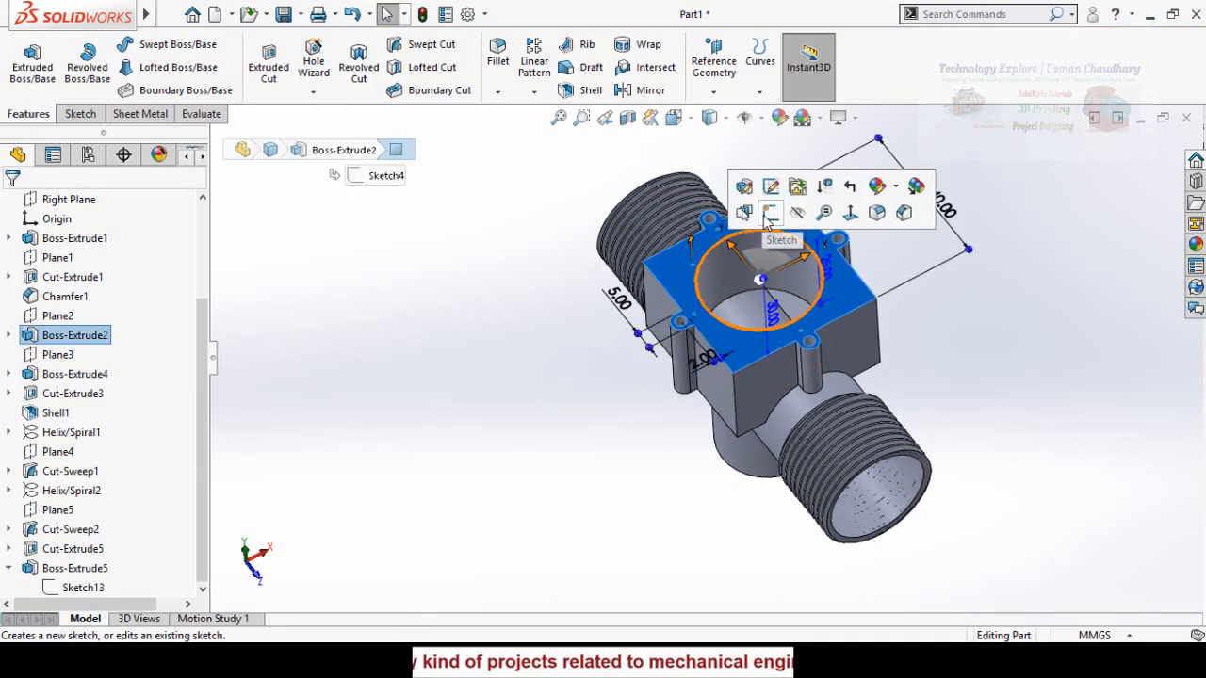
pyautogui.click(767, 217)
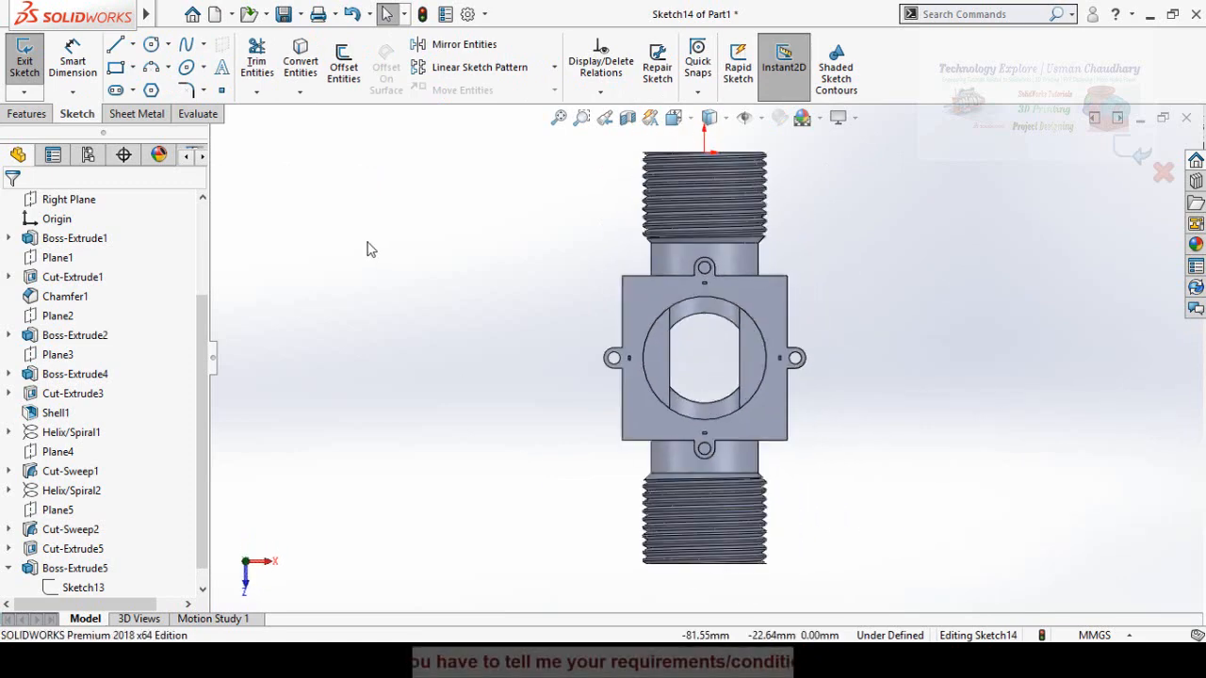
pyautogui.click(152, 45)
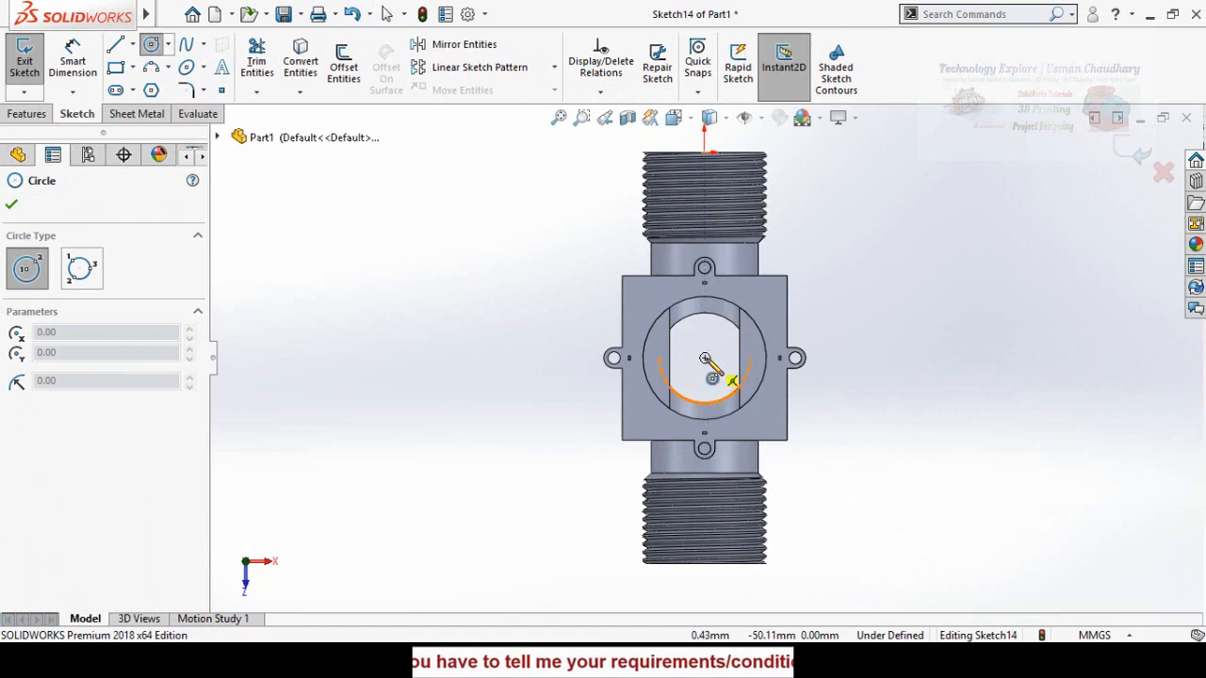
pyautogui.click(704, 358)
pyautogui.click(765, 415)
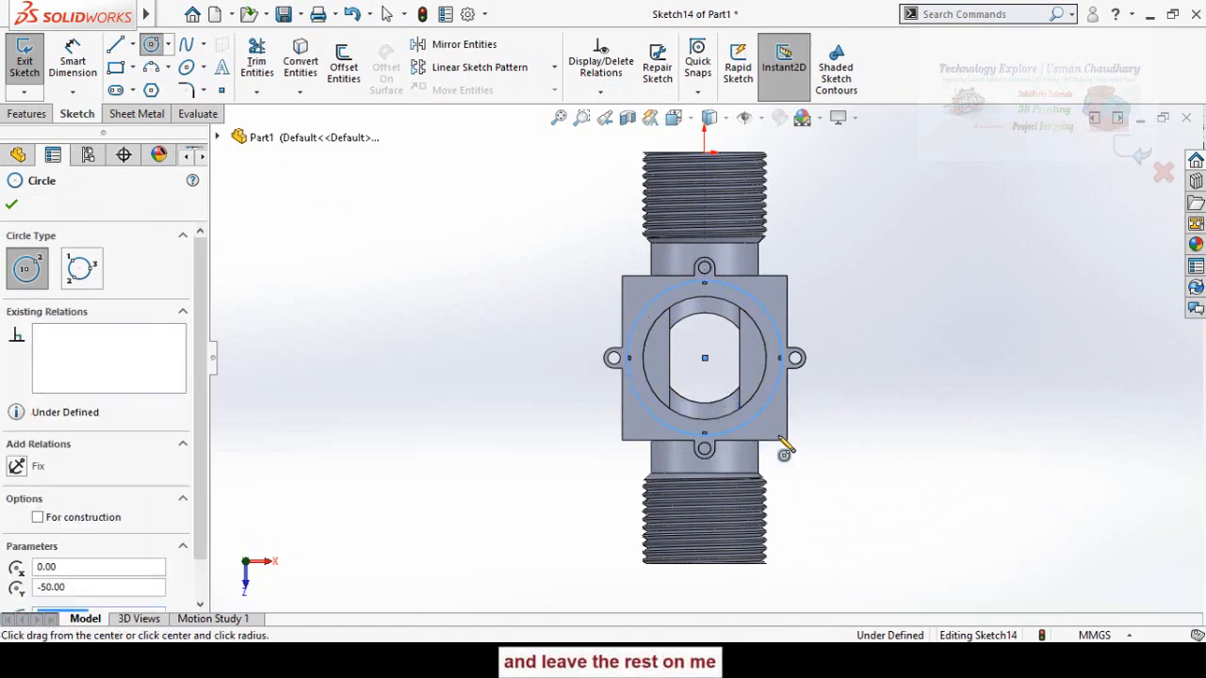
# Dimension the new circle's diameter to 39 mm.
pyautogui.moveTo(835, 487); pyautogui.dragTo(828, 400, button='right')
pyautogui.click(767, 410)
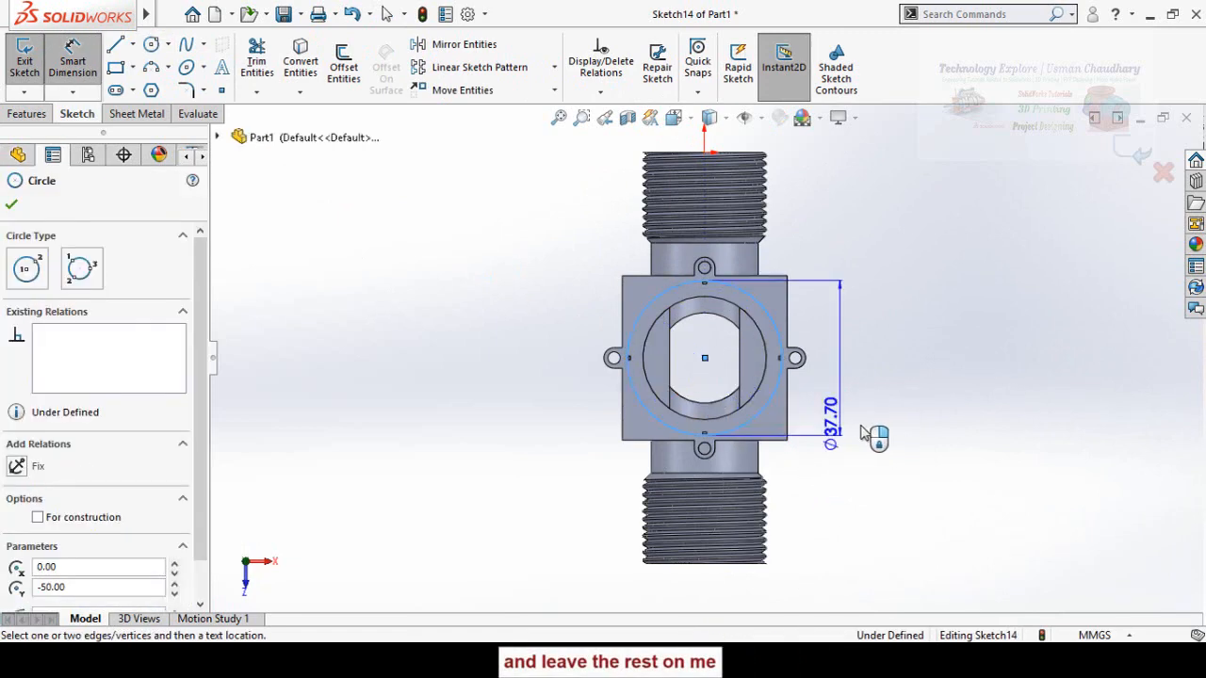
pyautogui.click(863, 468)
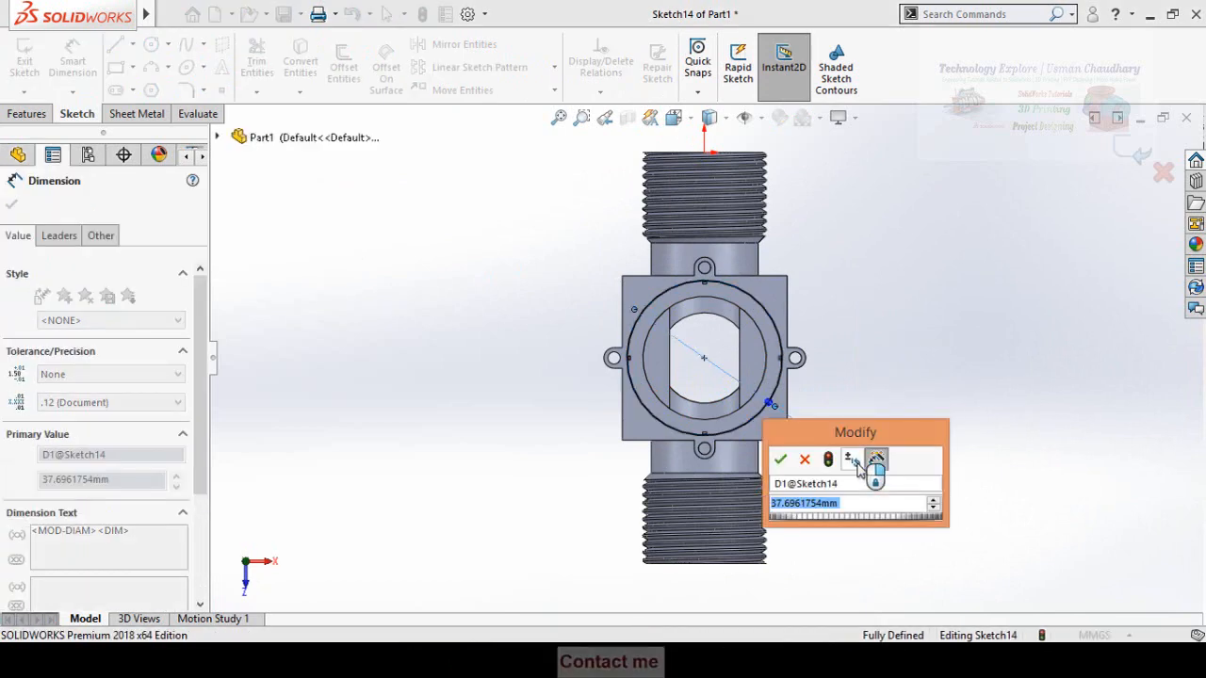
pyautogui.write('39')
pyautogui.press('Return')
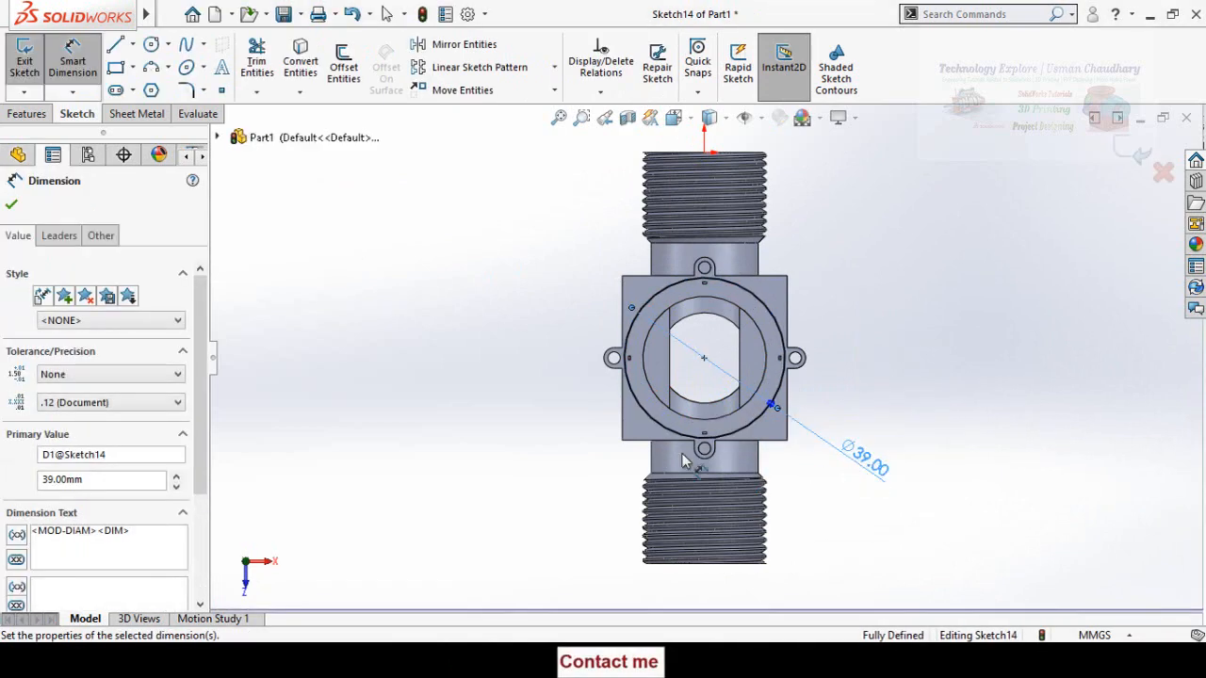
# Cut a circular recess 2 mm deep into the box's face from the 39 mm circle with a blind Extruded Cut.
pyautogui.click(13, 114)
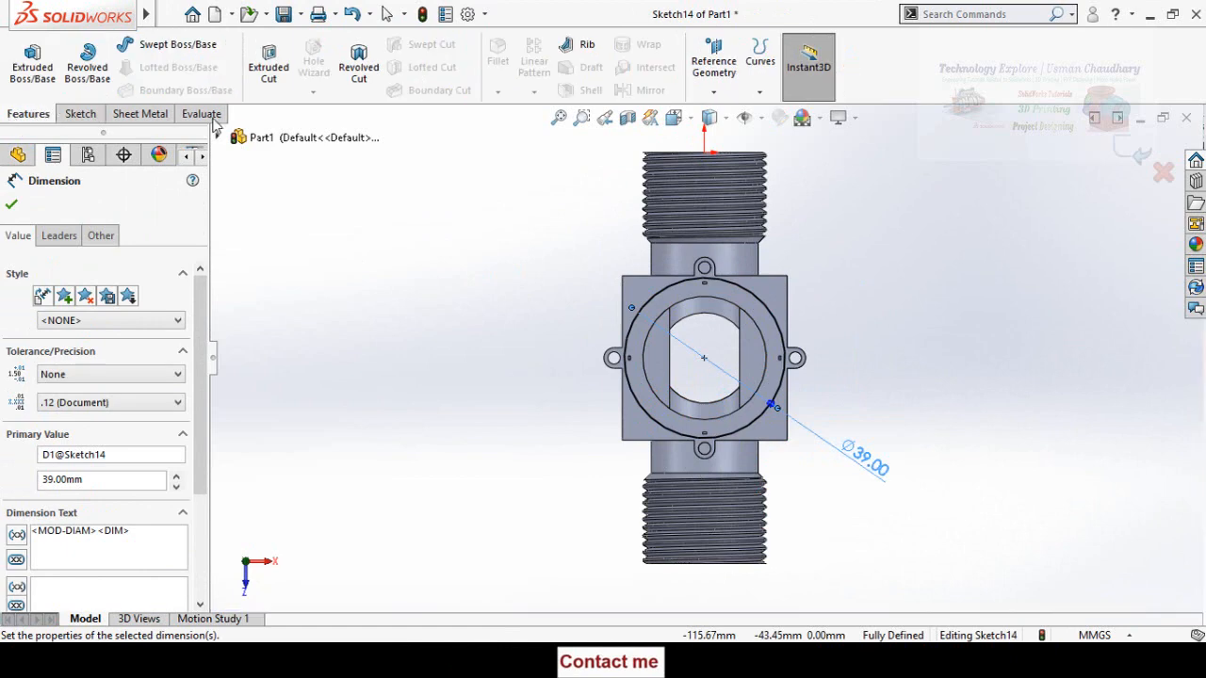
pyautogui.click(268, 62)
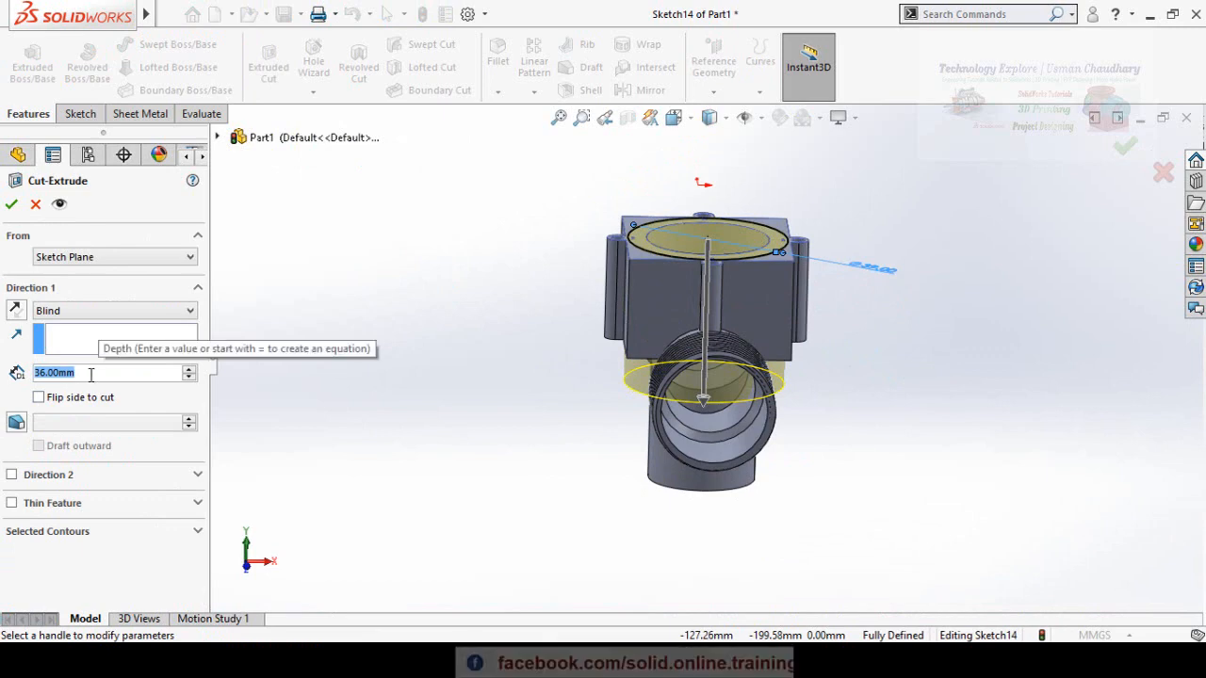
pyautogui.write('2')
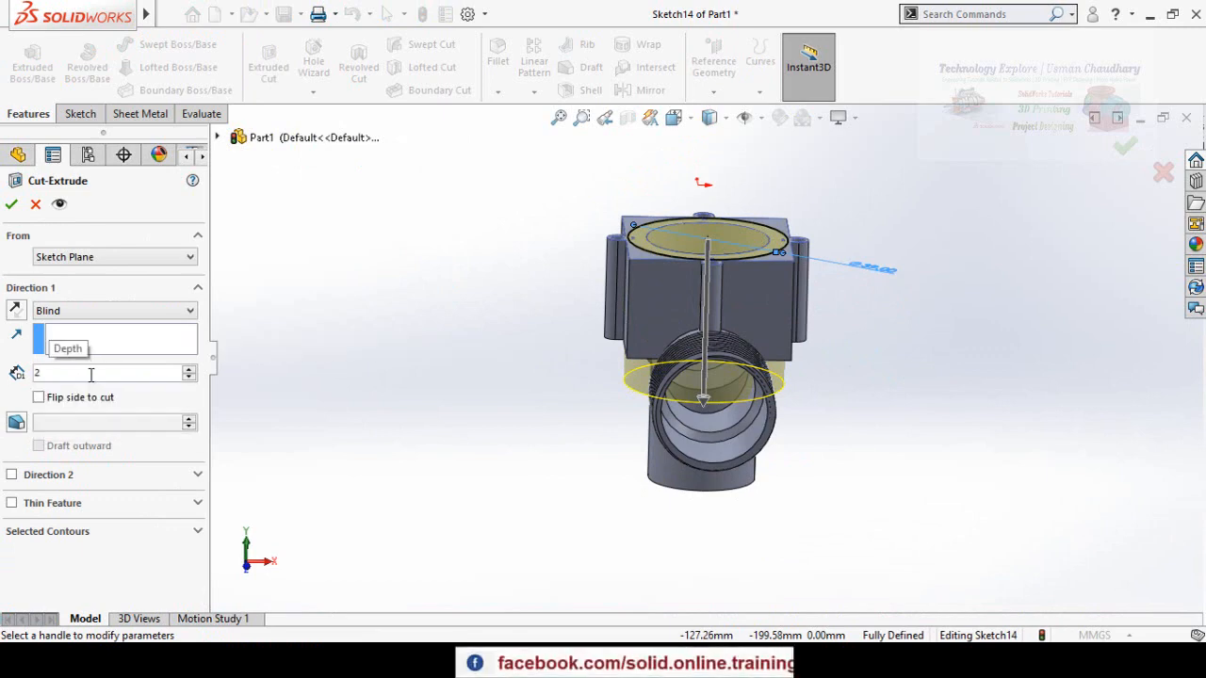
pyautogui.press('Return')
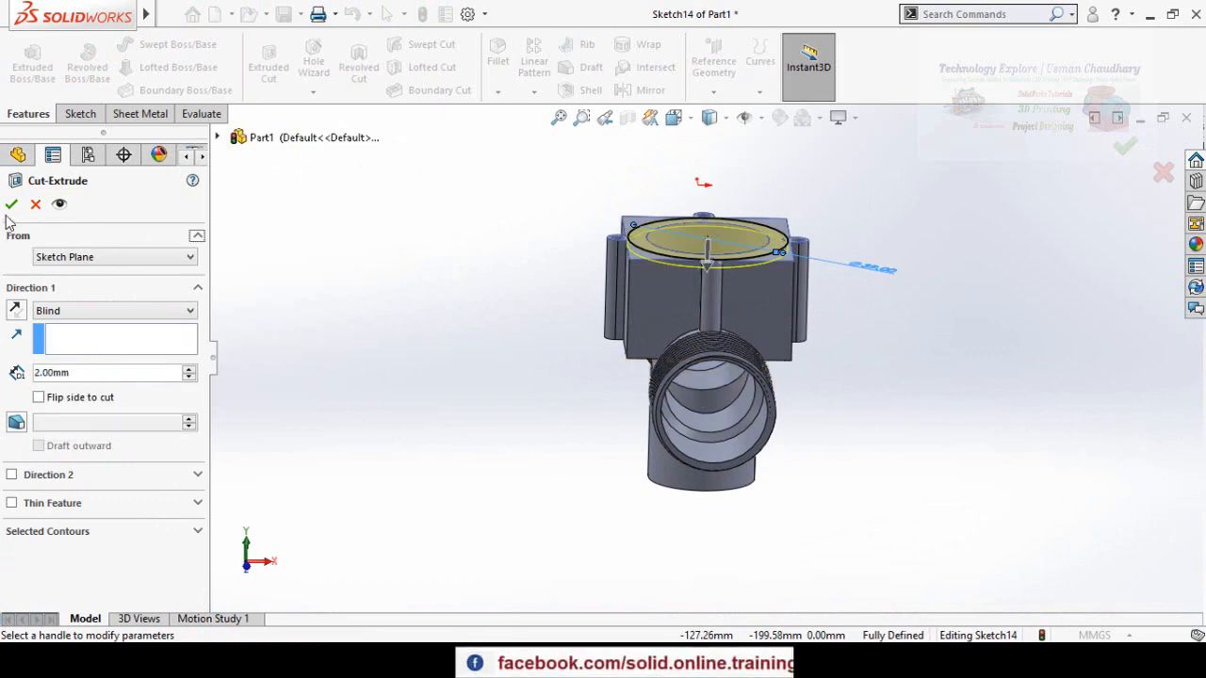
pyautogui.click(12, 204)
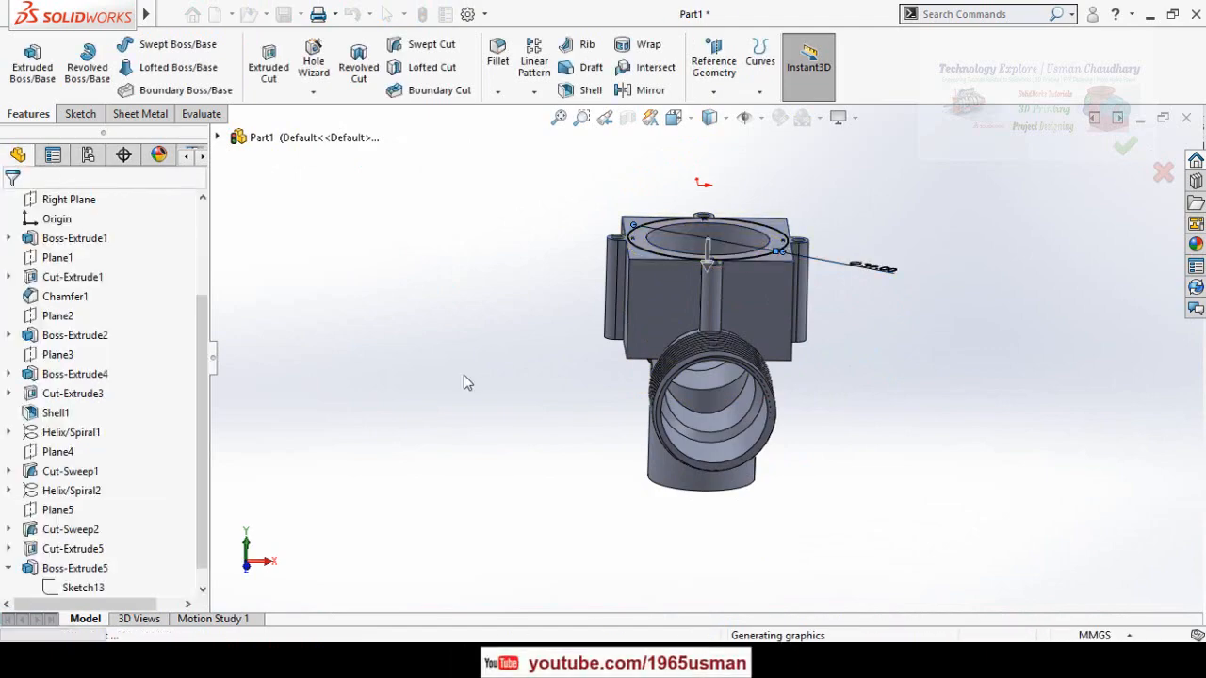
# Start a sketch on the threaded pipe's end face, viewed normal to it, and draw a circle about 22 mm in diameter centred on the origin.
pyautogui.moveTo(526, 301); pyautogui.dragTo(709, 473, button='middle')
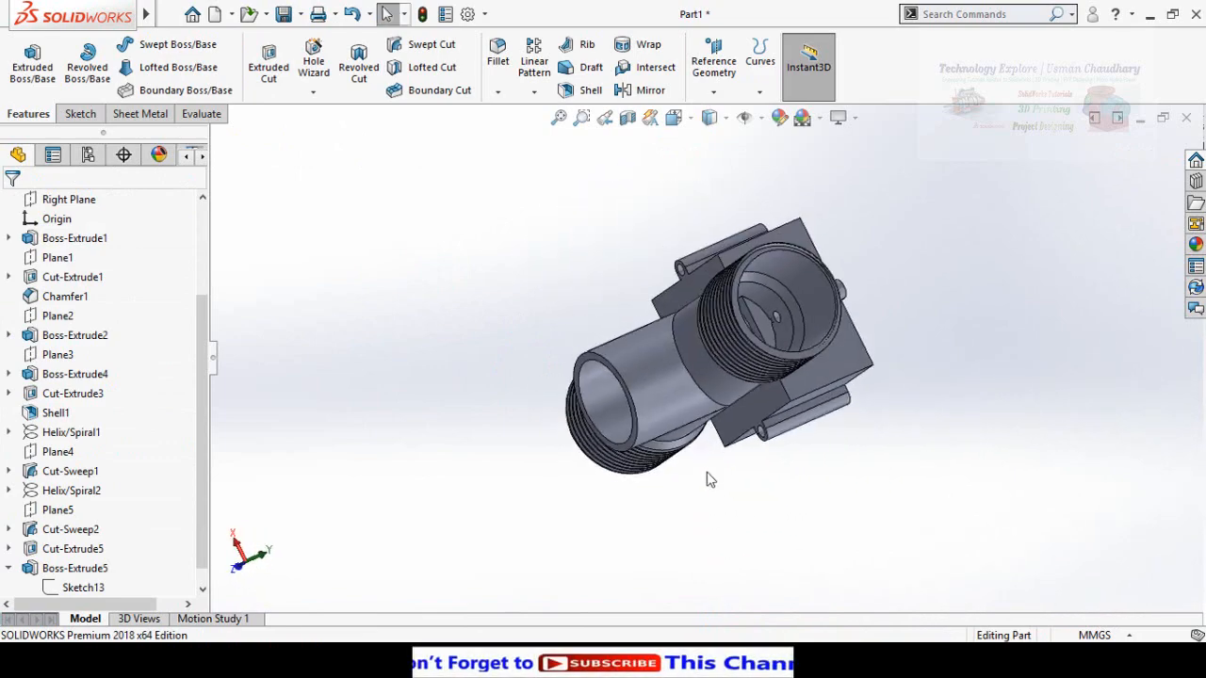
pyautogui.moveTo(875, 371); pyautogui.dragTo(692, 339, button='middle')
pyautogui.scroll(-5, 631, 299)
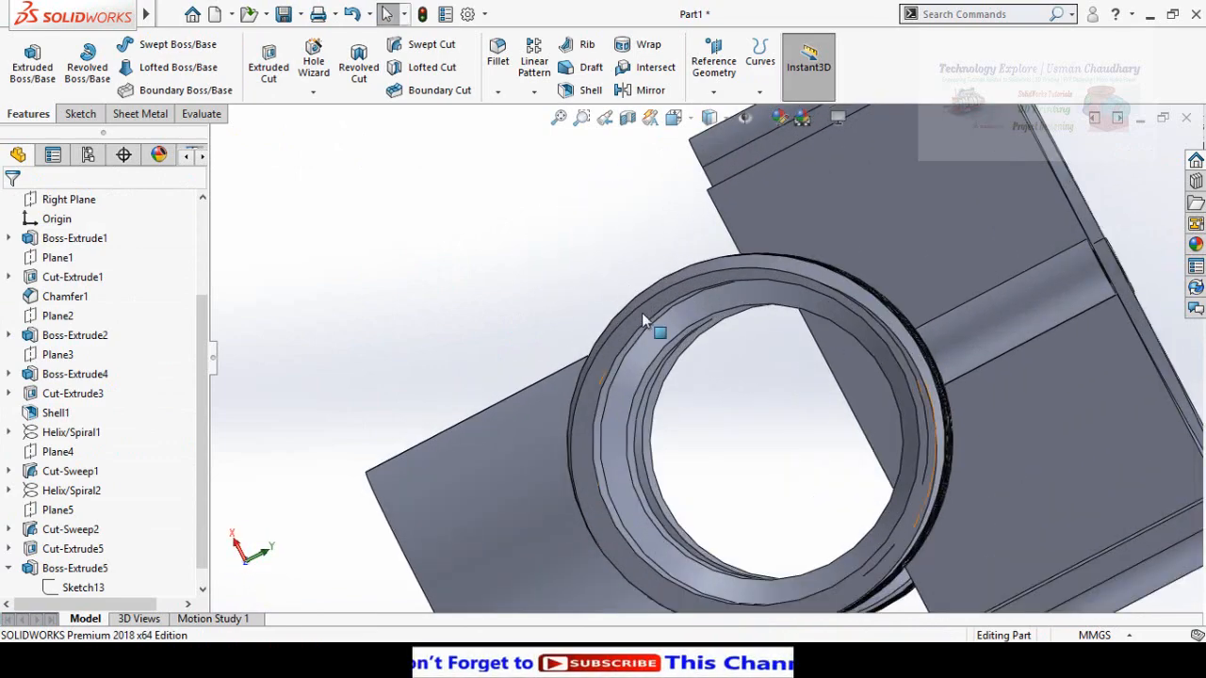
pyautogui.click(641, 313)
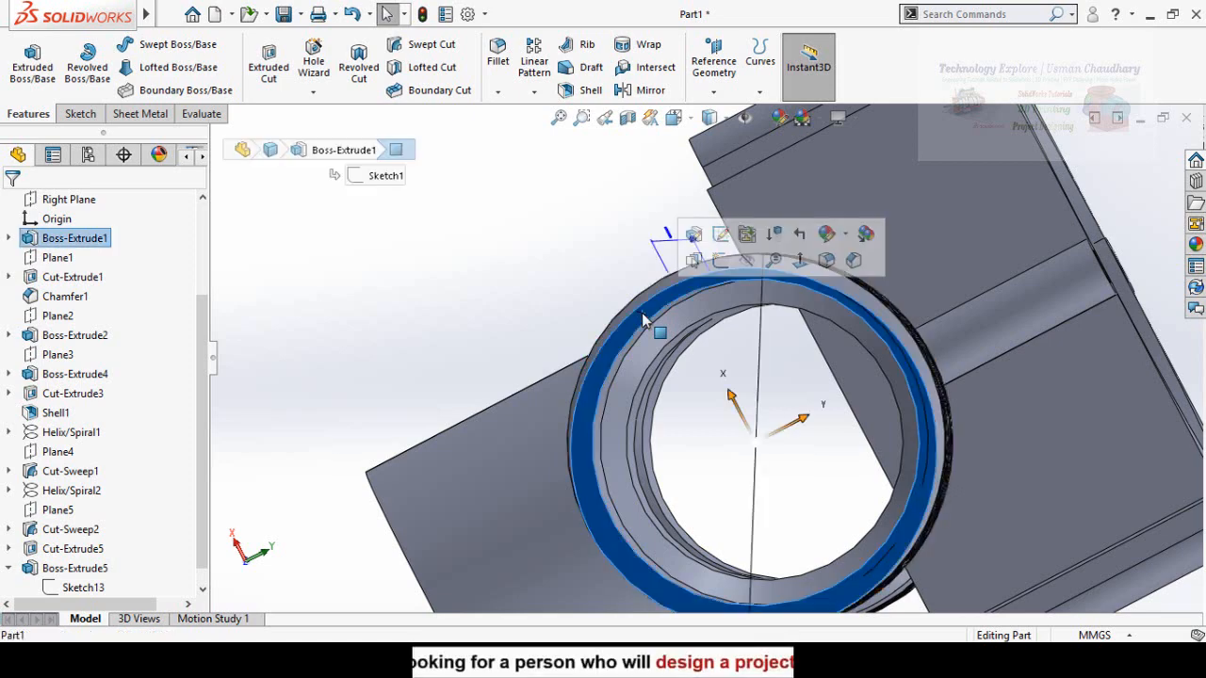
pyautogui.click(722, 262)
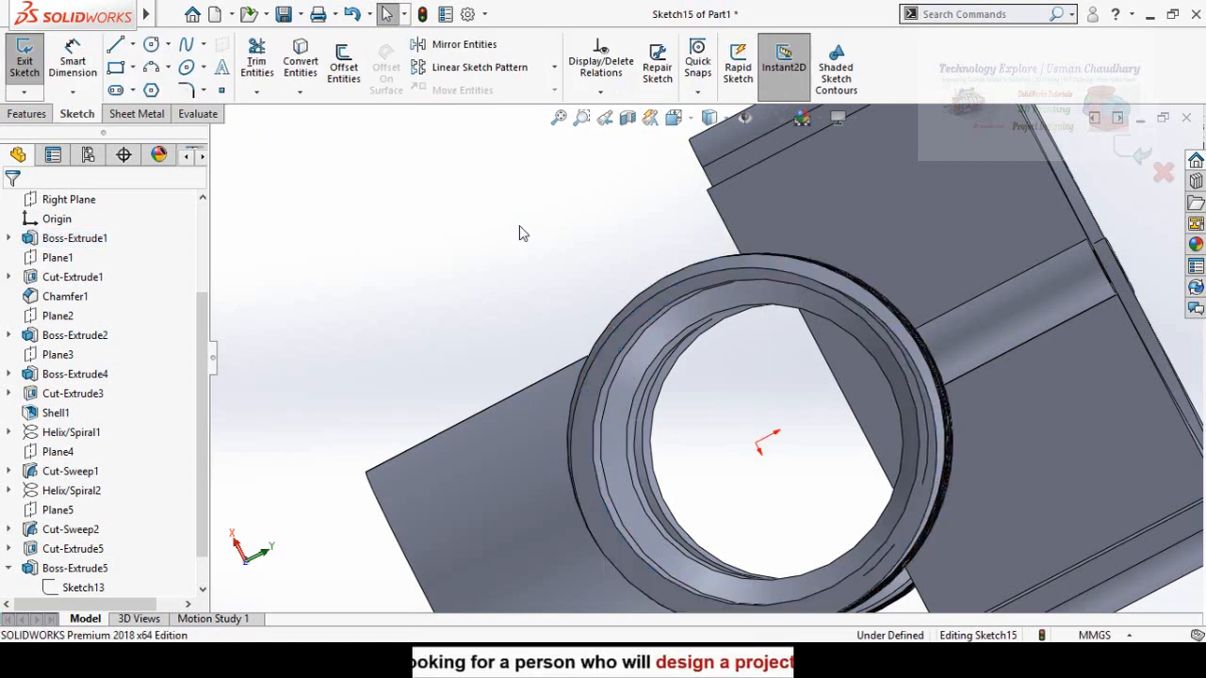
pyautogui.hotkey('ctrl', '8')
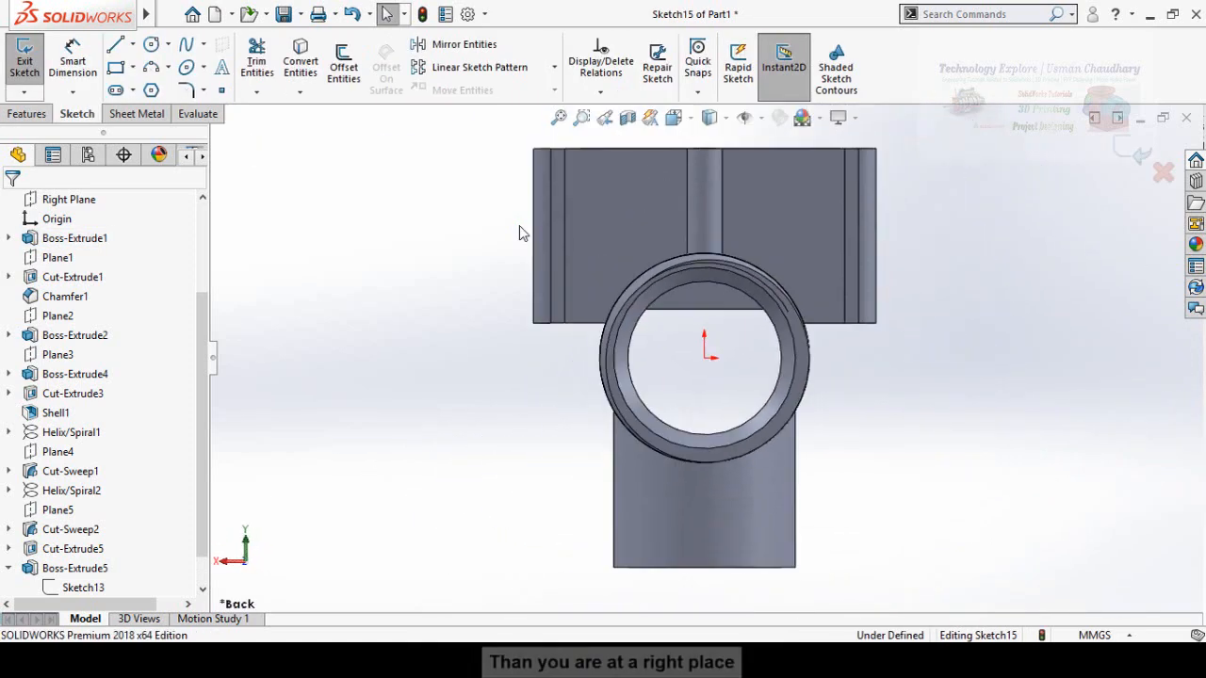
pyautogui.click(151, 44)
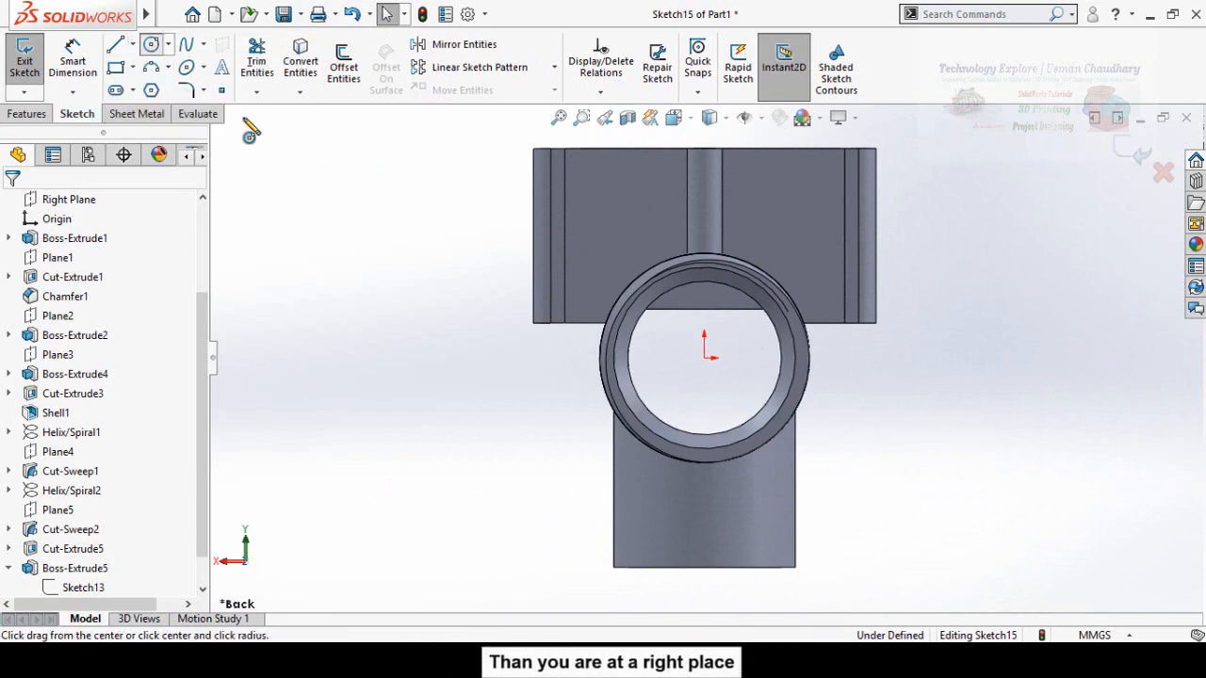
pyautogui.click(707, 360)
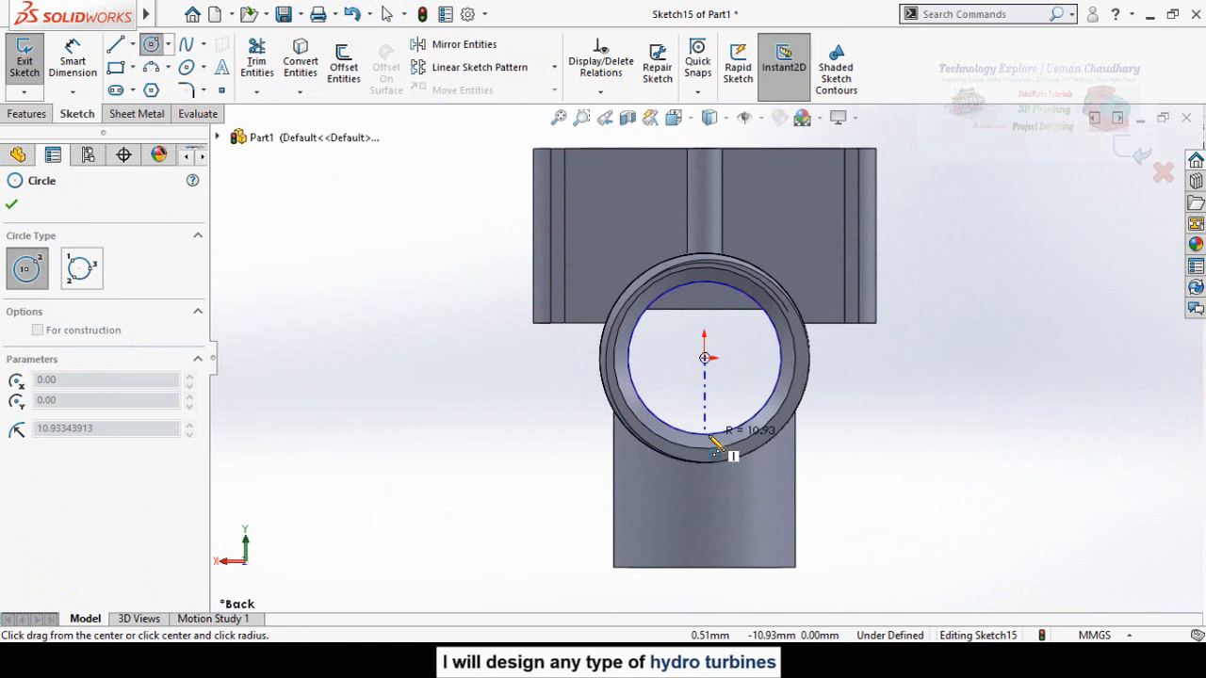
pyautogui.click(713, 438)
# Cut the pipe bore 118 mm deep from the circle with a blind Extruded Cut running through both threaded ends.
pyautogui.moveTo(425, 258); pyautogui.dragTo(263, 217, button='middle')
pyautogui.click(27, 113)
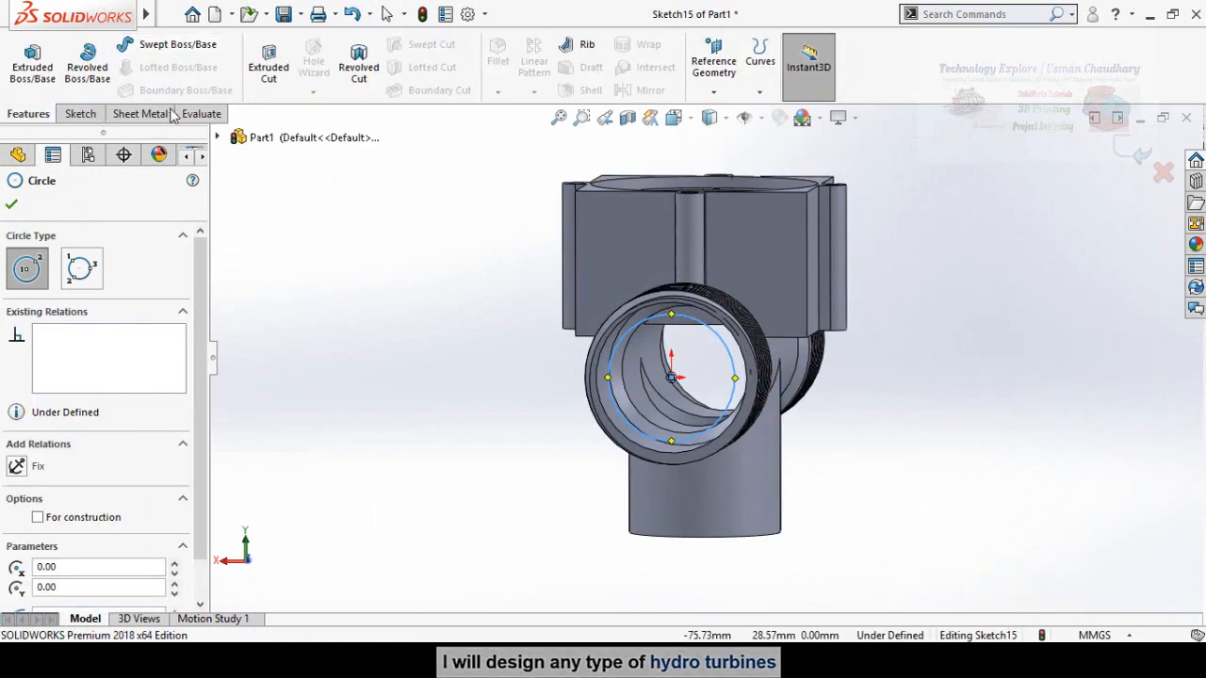
pyautogui.click(268, 66)
pyautogui.moveTo(500, 247); pyautogui.dragTo(423, 403, button='middle')
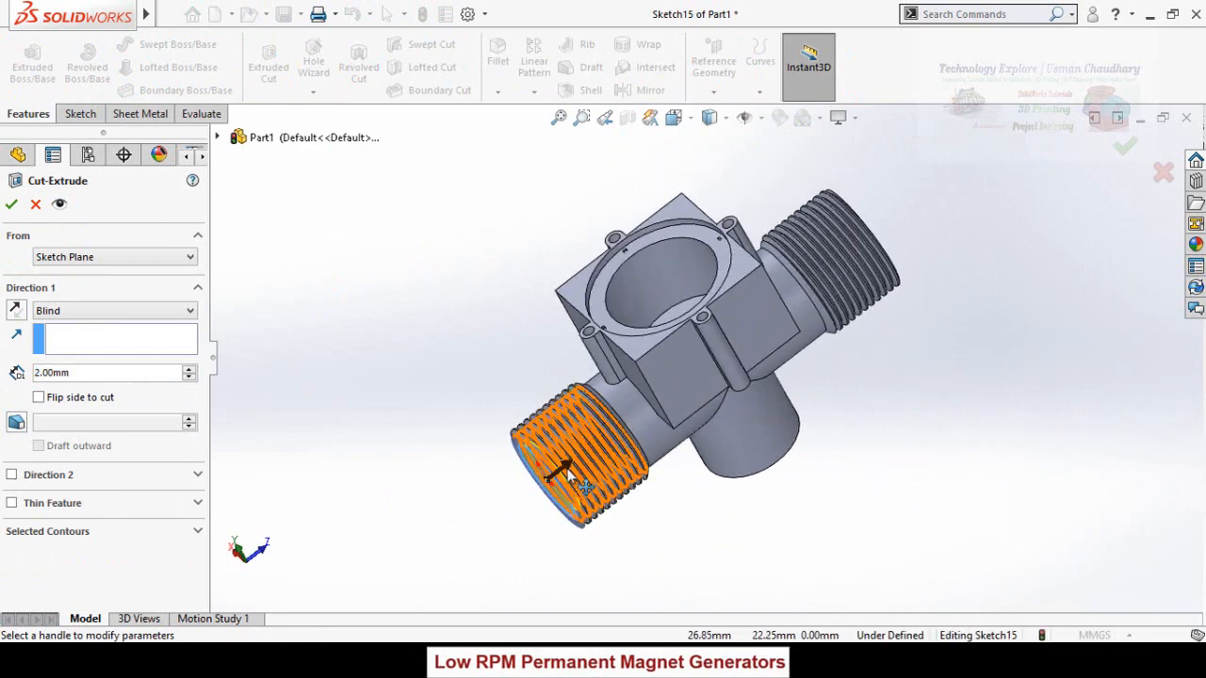
pyautogui.moveTo(561, 483); pyautogui.dragTo(952, 226)
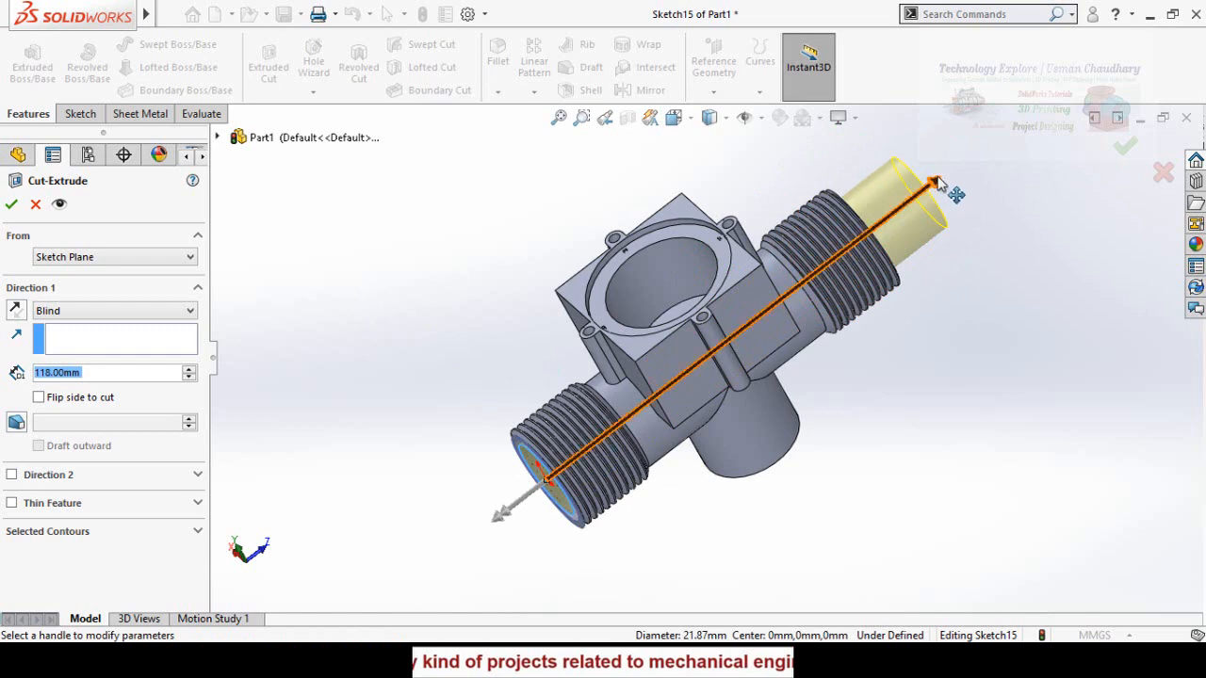
pyautogui.click(12, 205)
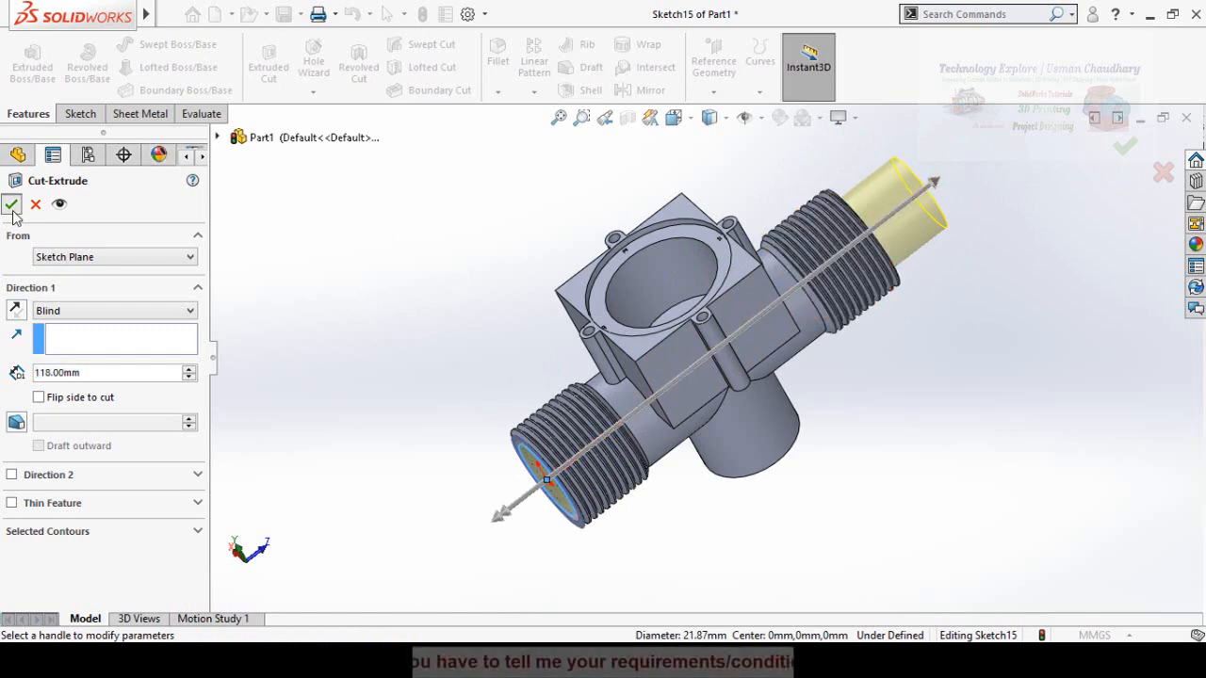
# Check the impeller in the reference photo, return to SOLIDWORKS, and create a new part document.
pyautogui.hotkey('alt', 'Tab')
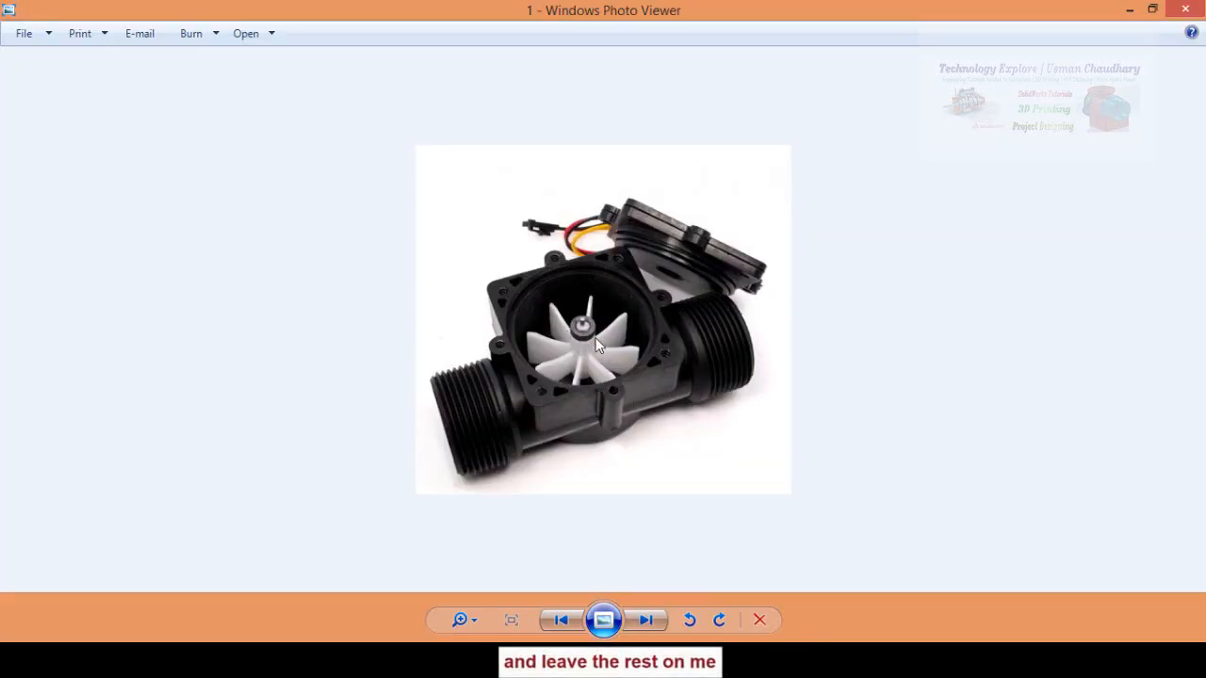
pyautogui.hotkey('alt', 'Tab')
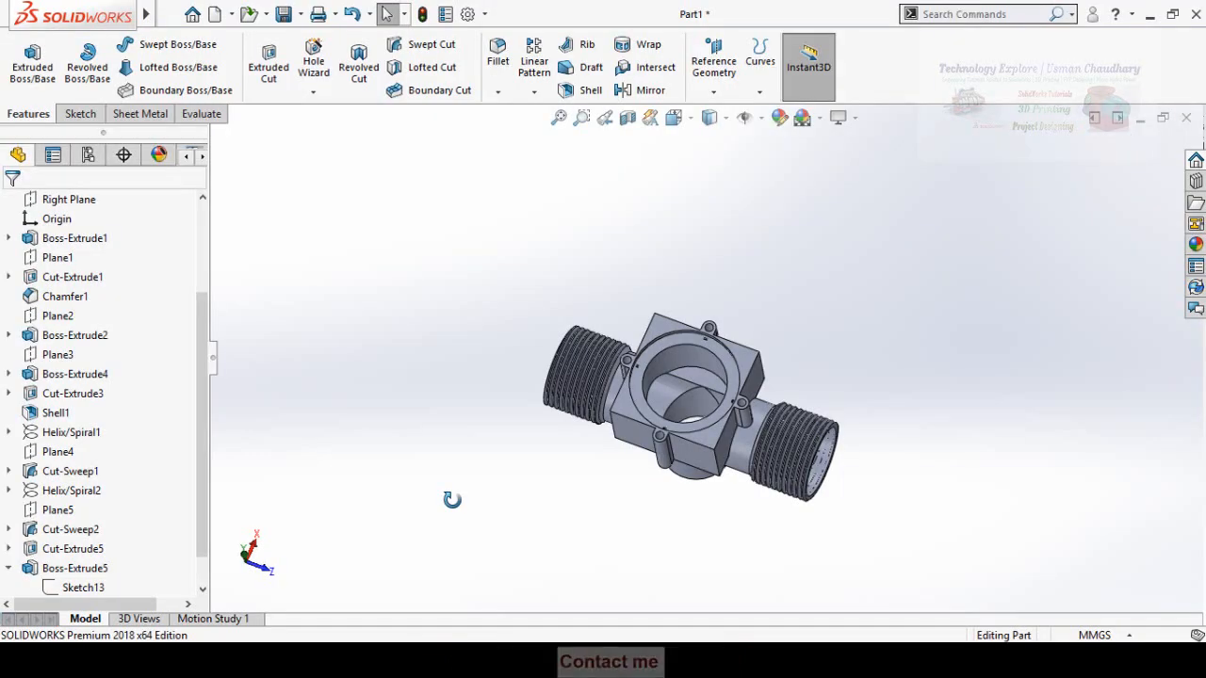
pyautogui.hotkey('ctrl', 'n')
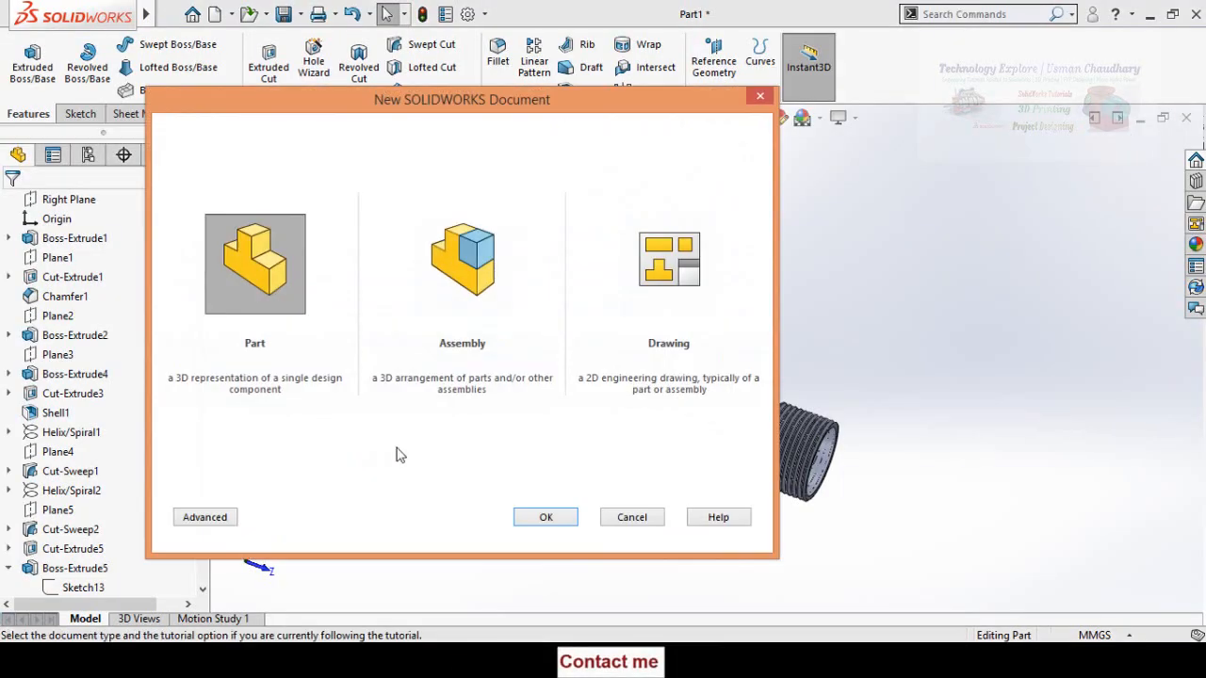
pyautogui.doubleClick(302, 365)
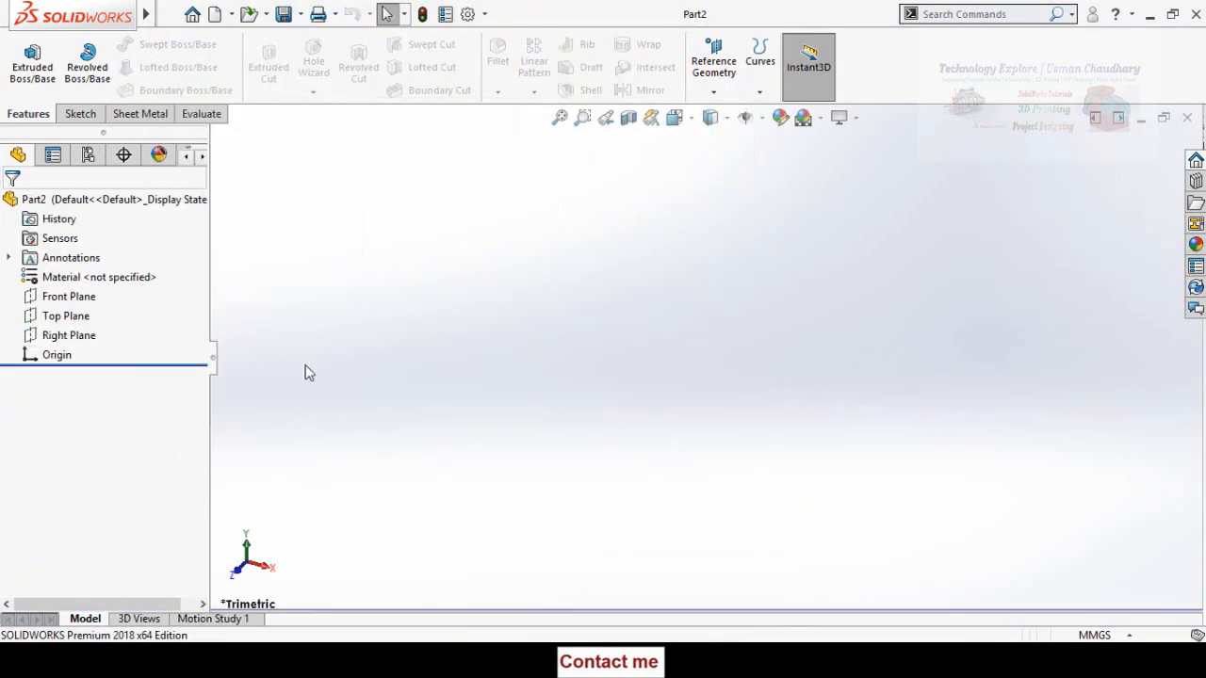
# Start a sketch on the Front Plane and draw two concentric circles centred on the origin, the inner about 16 mm in diameter.
pyautogui.click(73, 295)
pyautogui.click(79, 274)
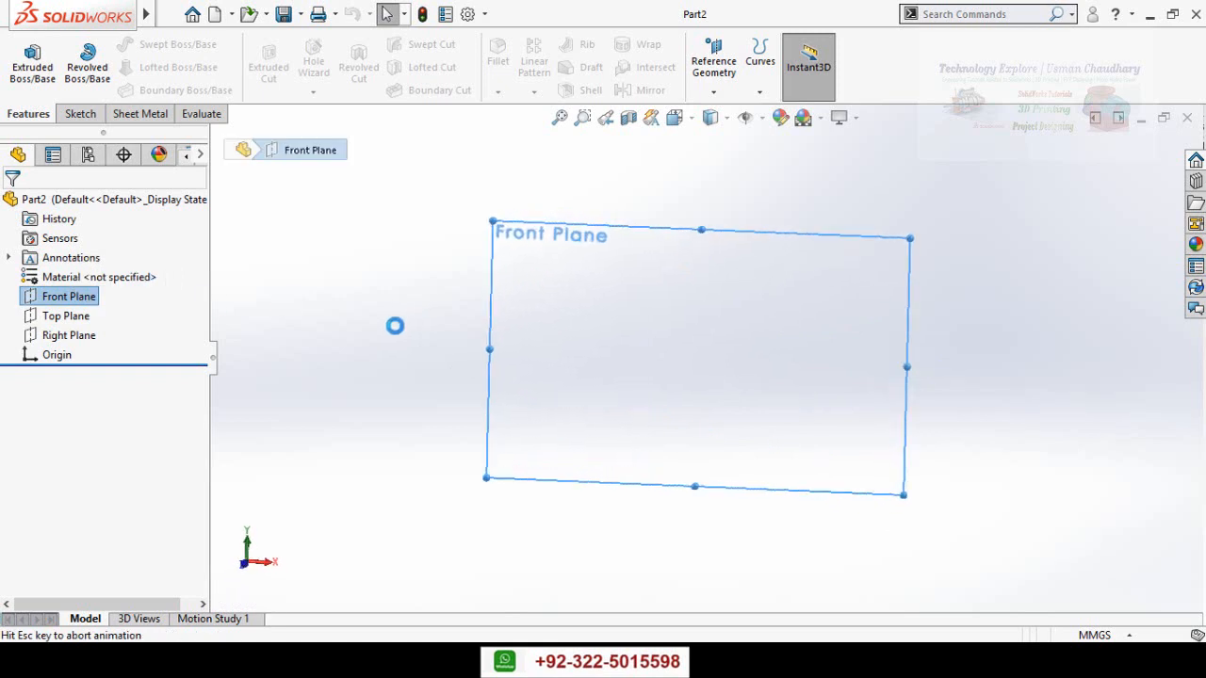
pyautogui.click(151, 45)
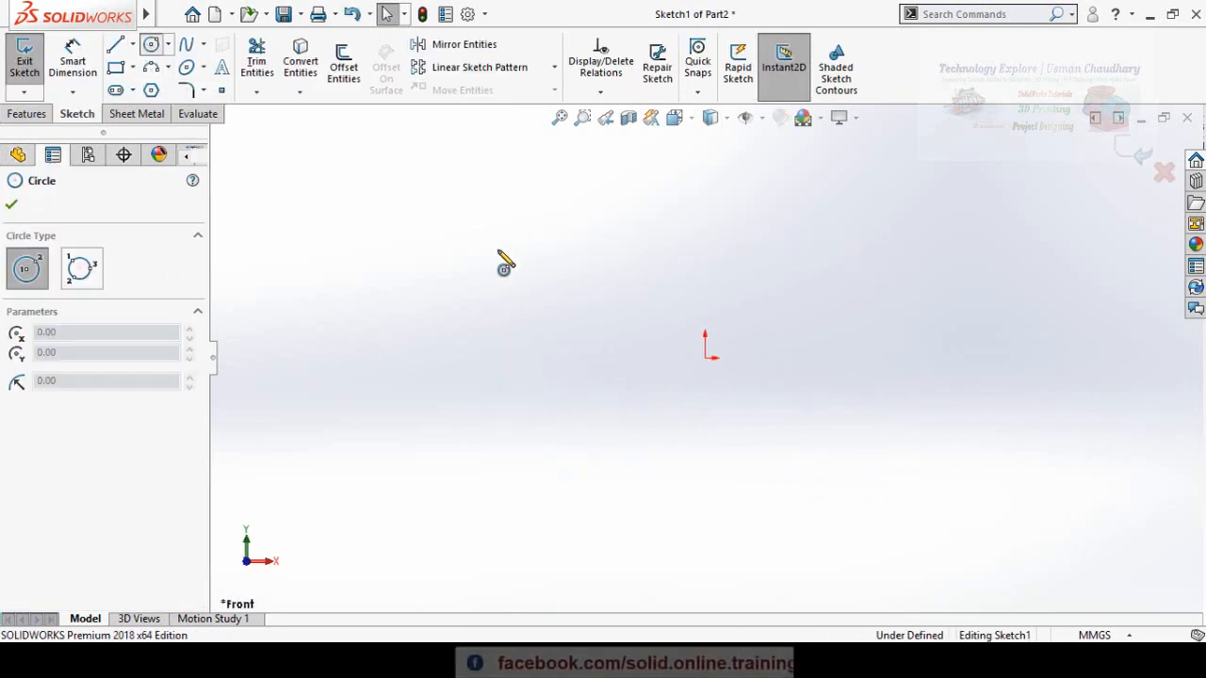
pyautogui.moveTo(705, 358); pyautogui.dragTo(727, 391)
# Dimension the inner circle's diameter to 2 mm and the outer circle's diameter to 5 mm.
pyautogui.moveTo(621, 488); pyautogui.dragTo(613, 351, button='right')
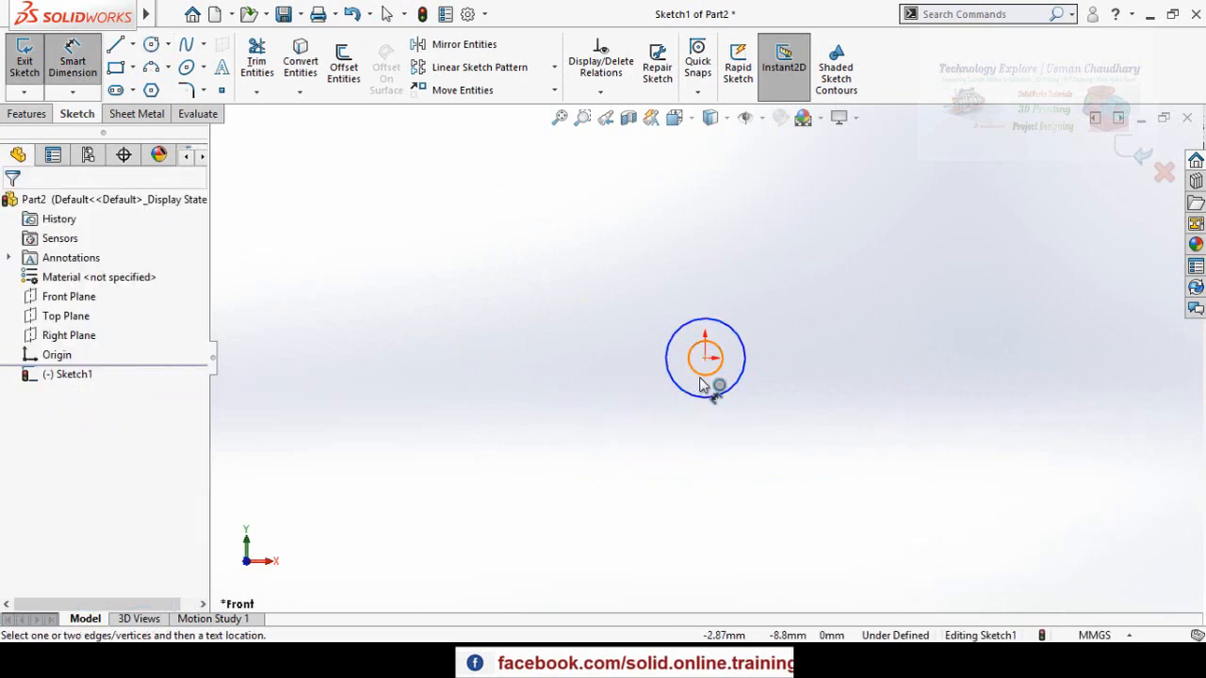
pyautogui.click(700, 375)
pyautogui.click(647, 439)
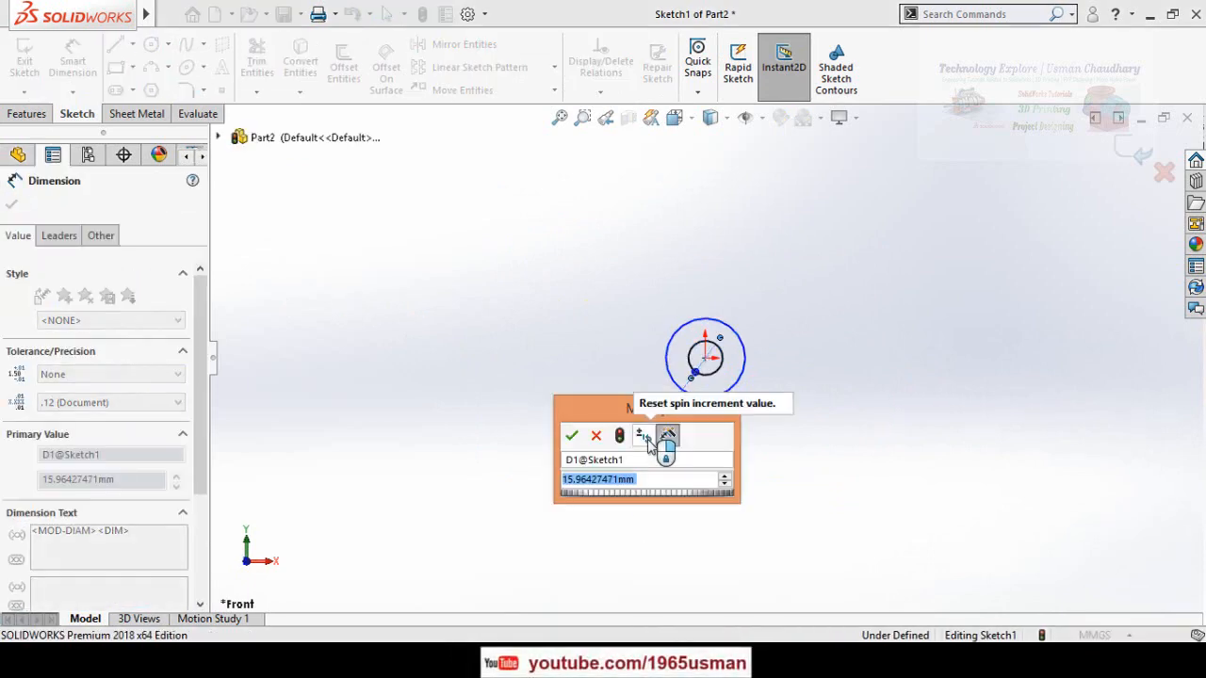
pyautogui.write('=')
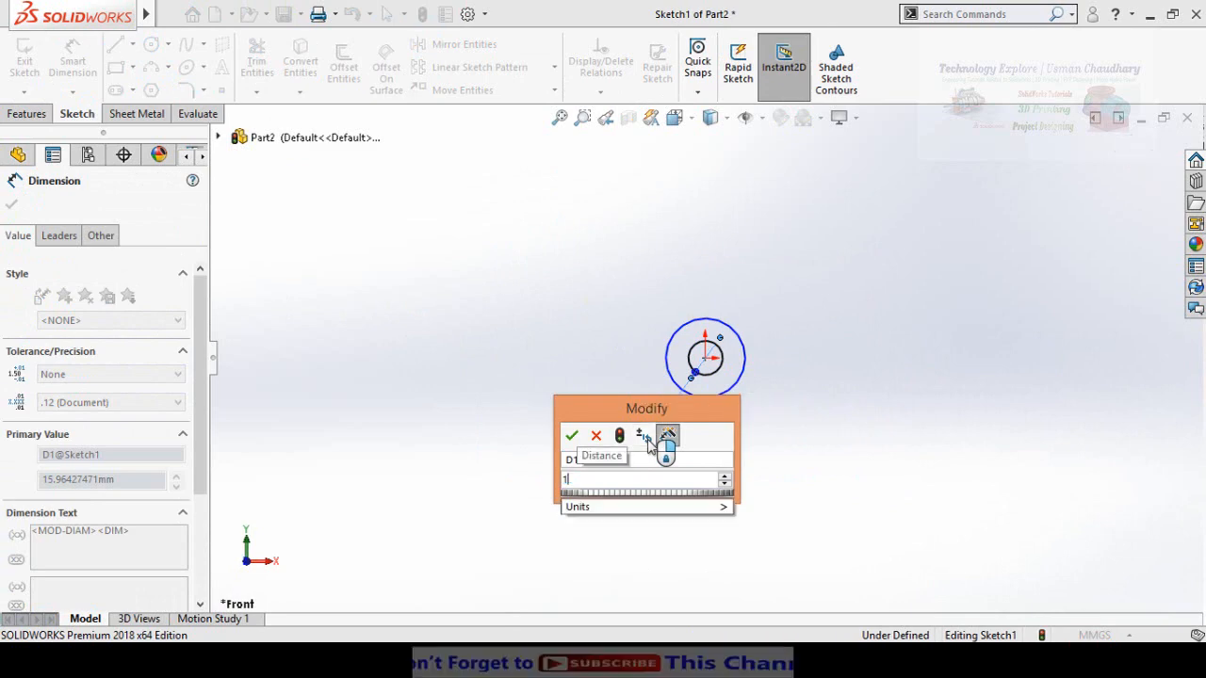
pyautogui.press('Return')
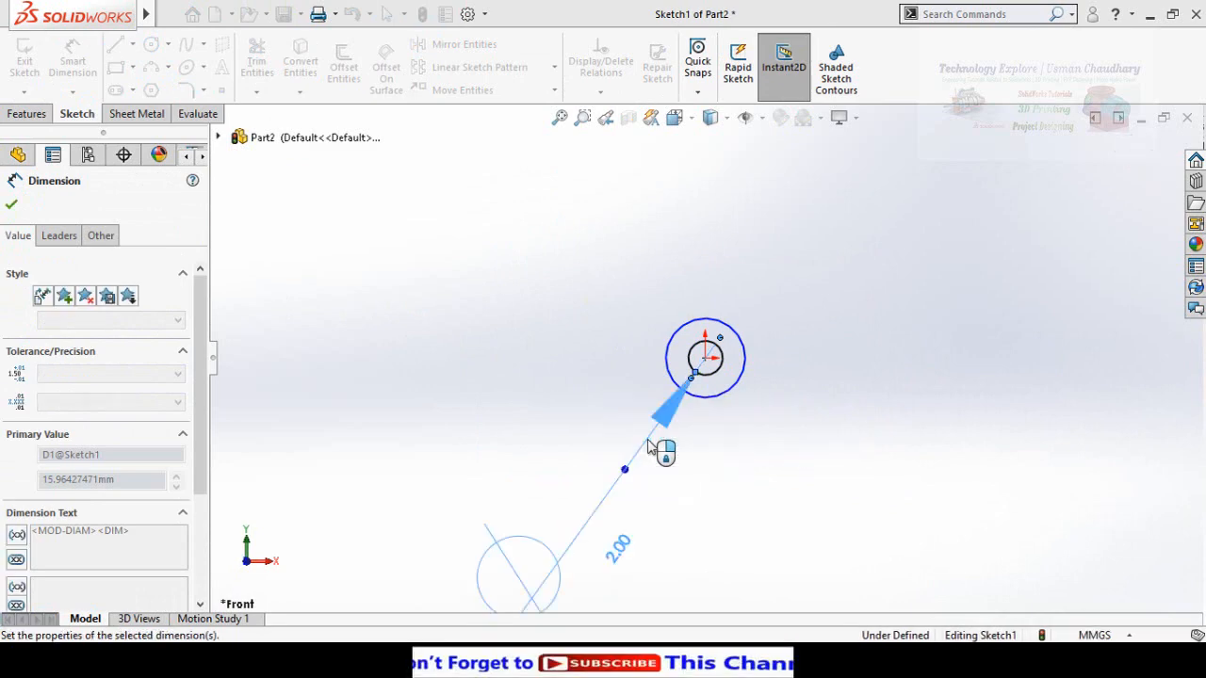
pyautogui.click(714, 396)
pyautogui.click(787, 494)
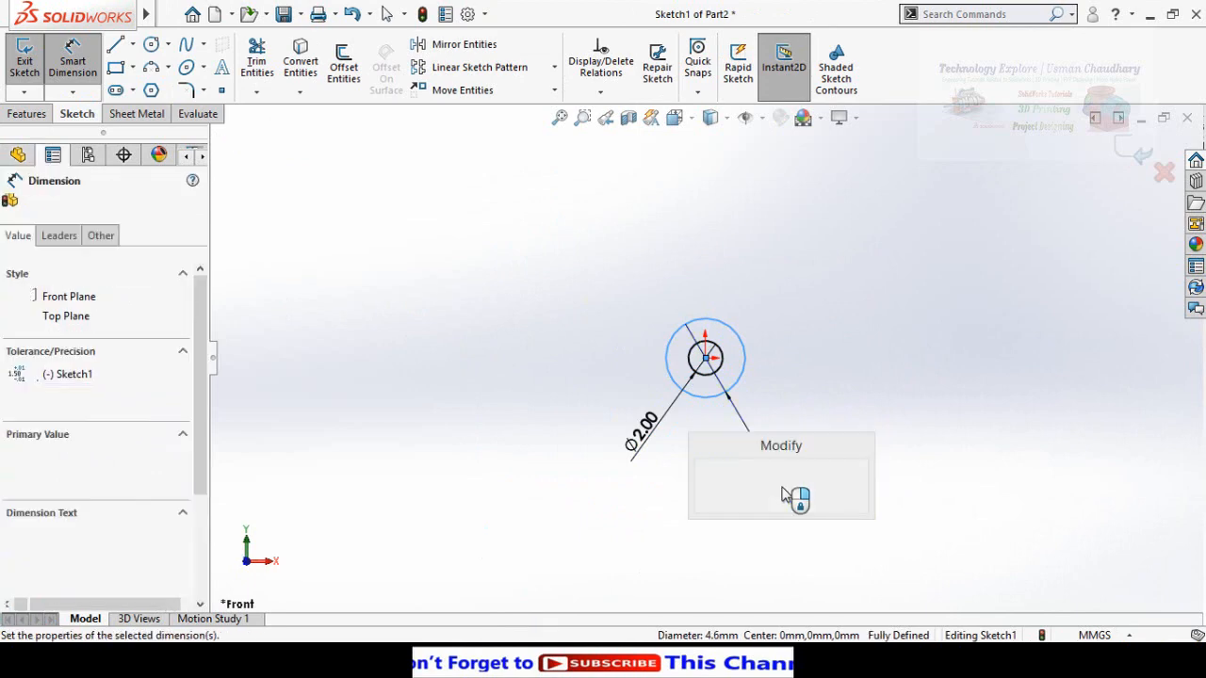
pyautogui.write('5')
pyautogui.press('Return')
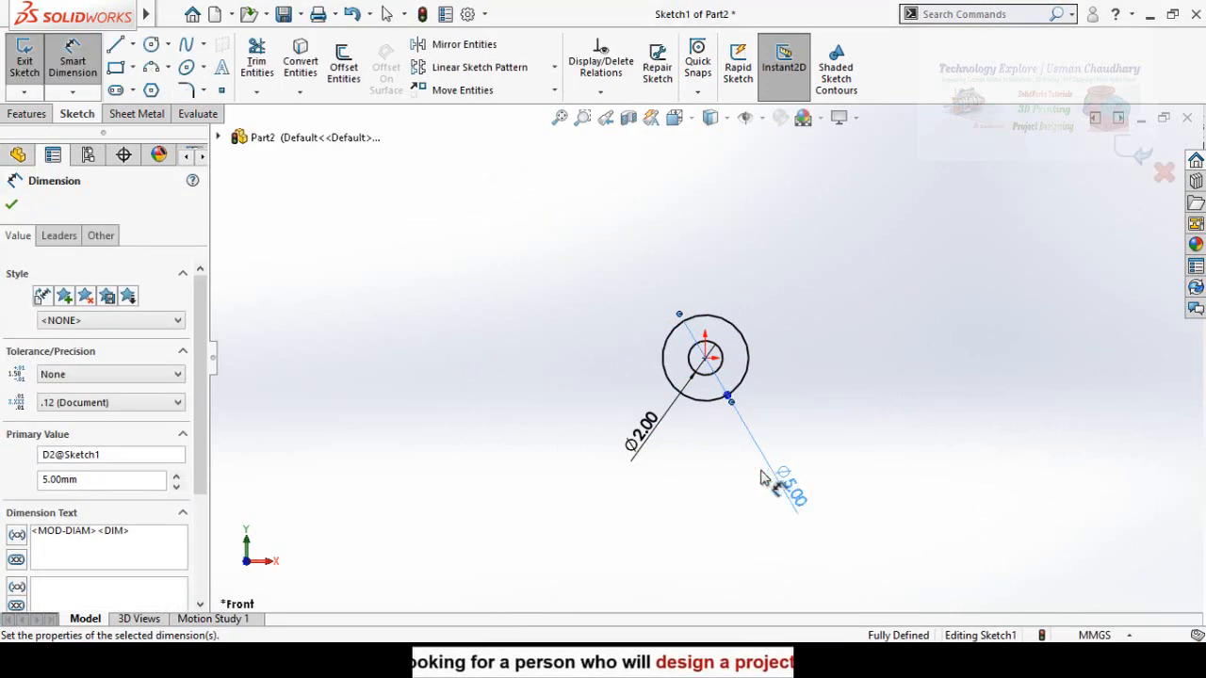
# Extrude the ring profile 5 mm as a blind boss to form the impeller hub.
pyautogui.click(26, 114)
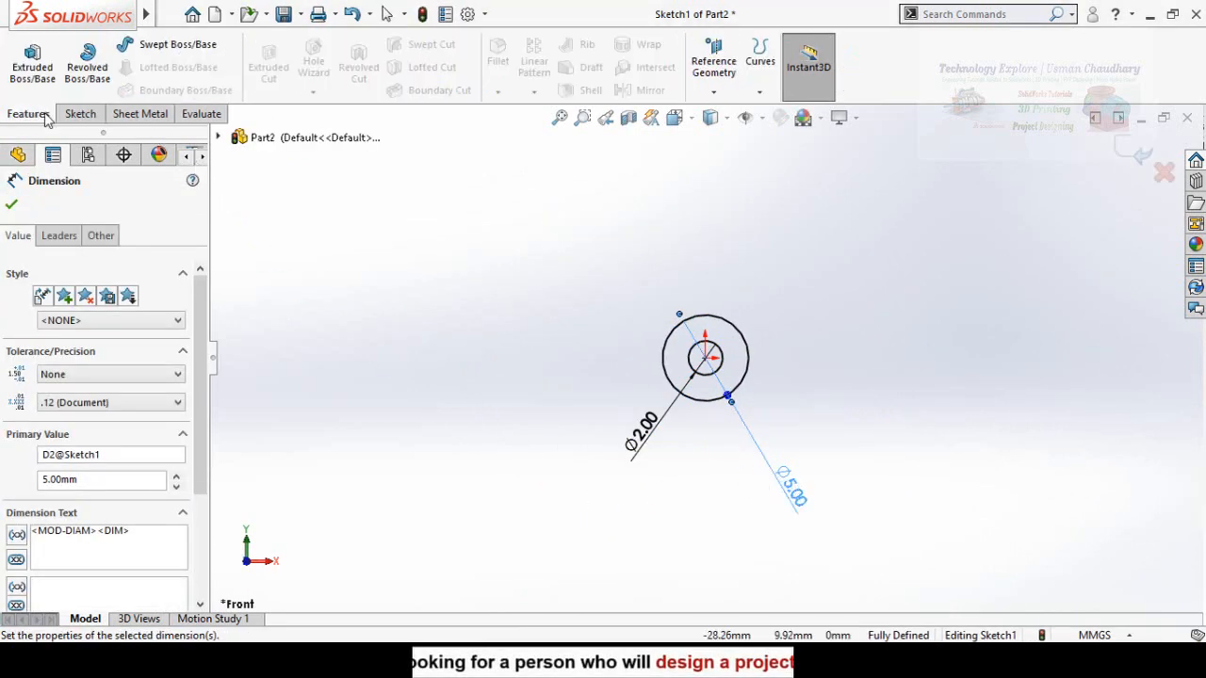
pyautogui.click(31, 68)
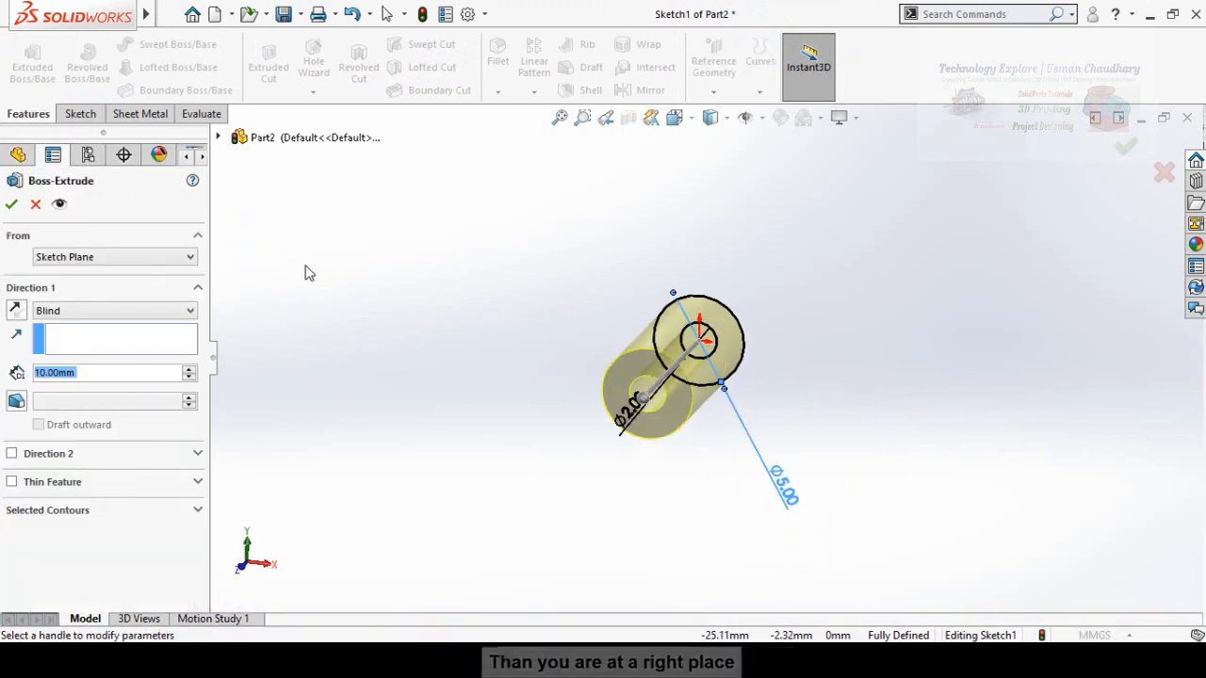
pyautogui.write('5')
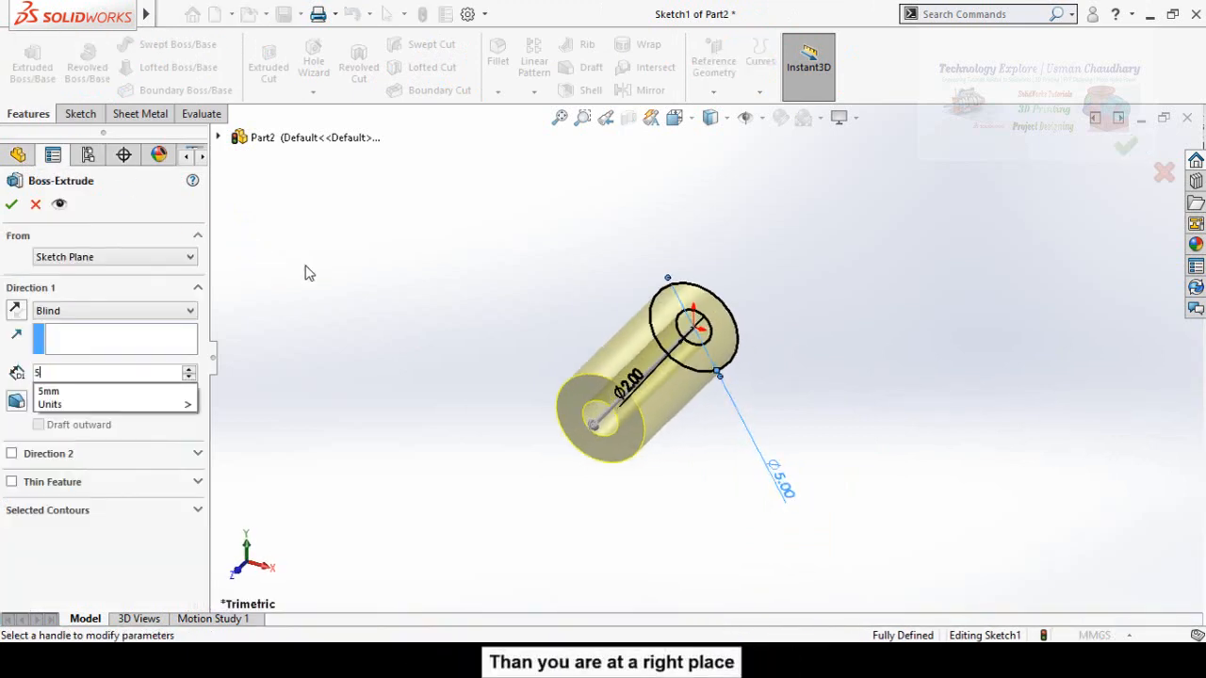
pyautogui.press('Return')
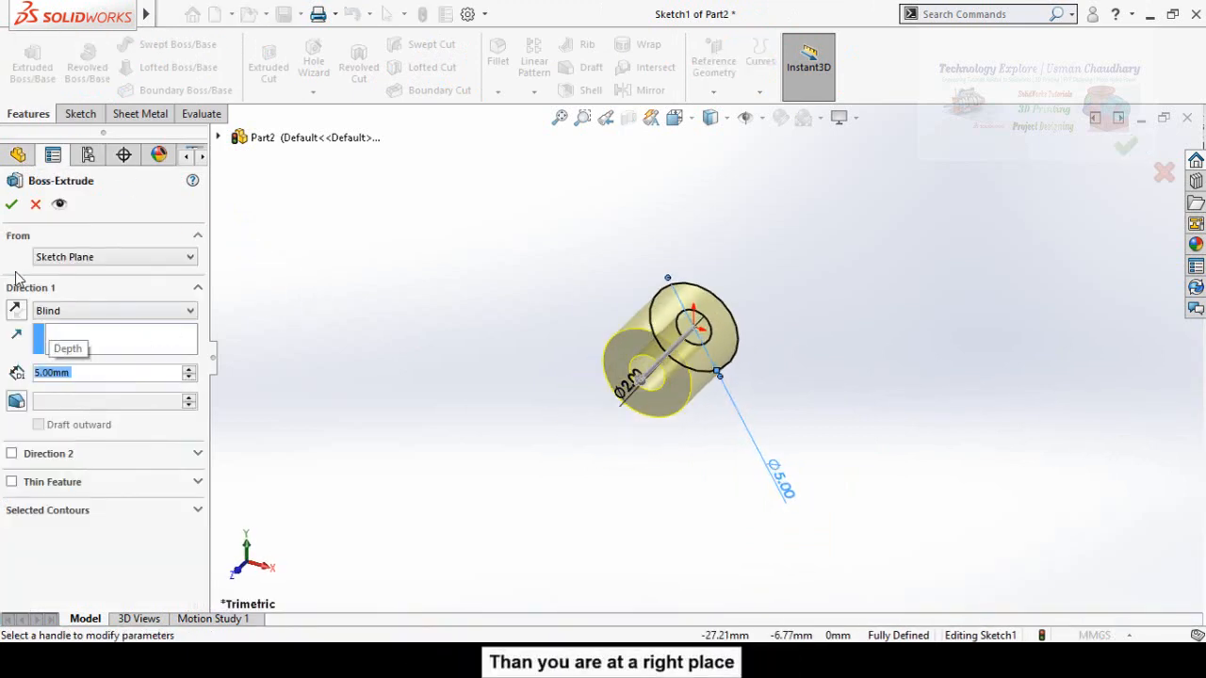
pyautogui.click(11, 204)
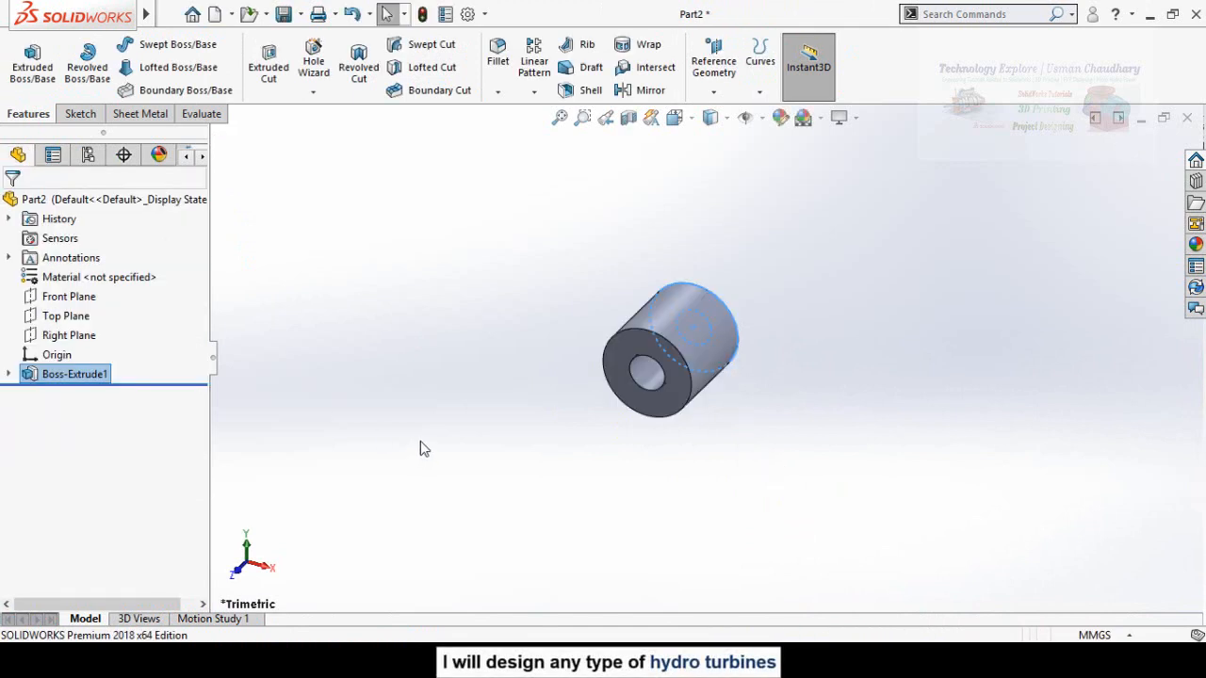
# Start a sketch on the hub's front end face, viewed normal to it.
pyautogui.moveTo(444, 439)
pyautogui.mouseDown(button='middle')
pyautogui.moveTo(455, 323)
pyautogui.moveTo(617, 304)
pyautogui.mouseUp(button='middle')
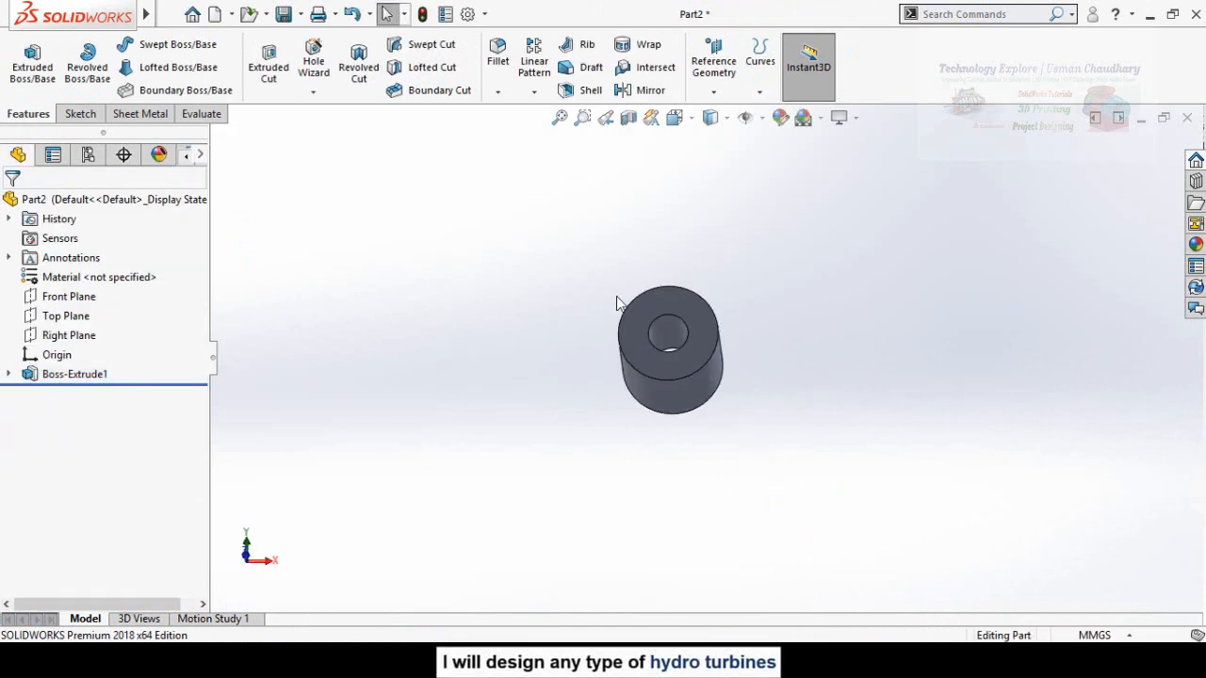
pyautogui.click(697, 315)
pyautogui.click(777, 253)
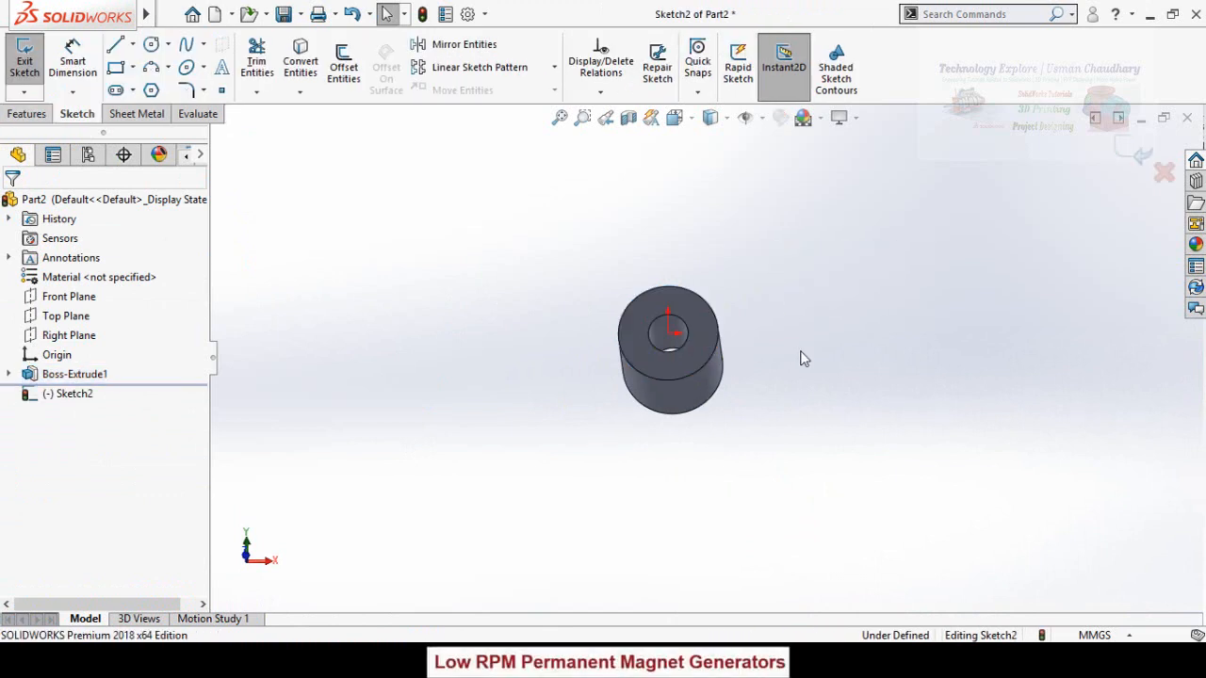
pyautogui.hotkey('ctrl', '8')
pyautogui.scroll(5, 790, 357)
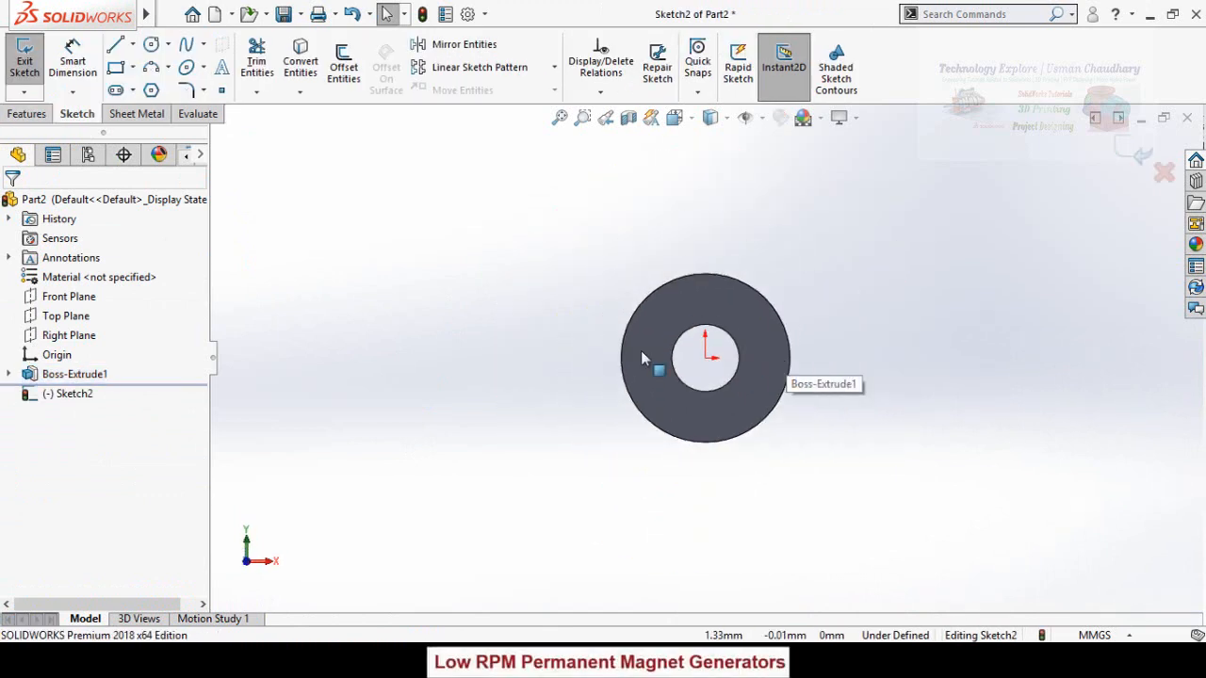
pyautogui.click(115, 45)
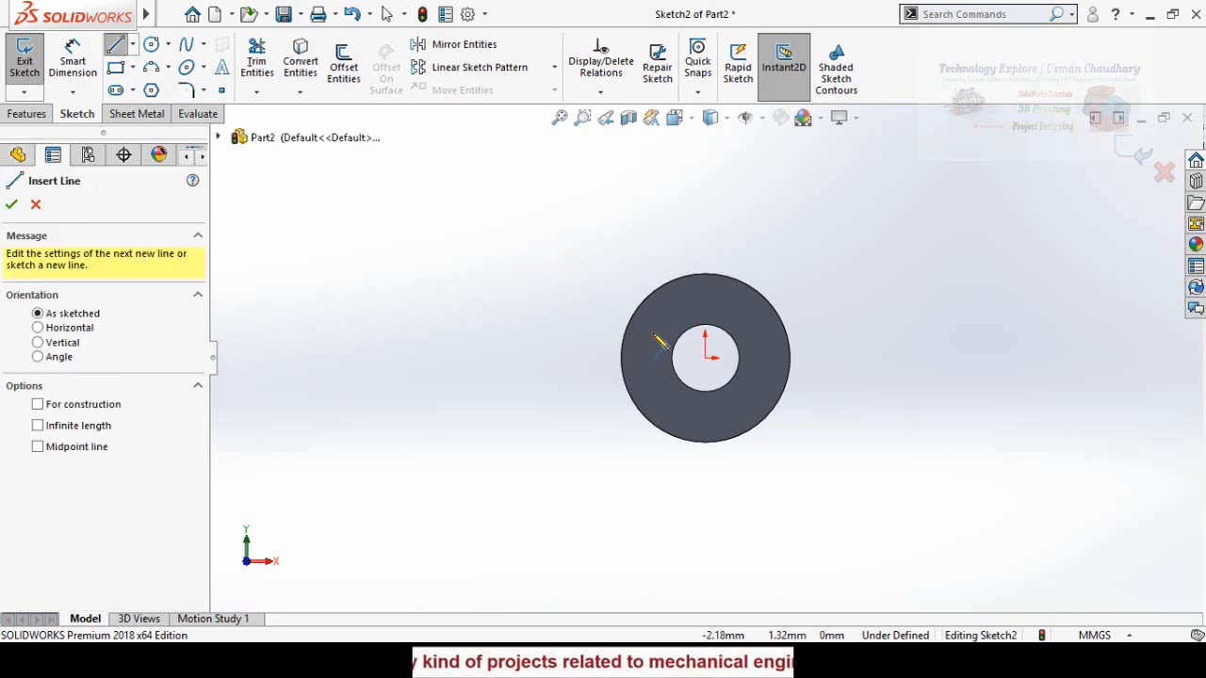
pyautogui.click(705, 356)
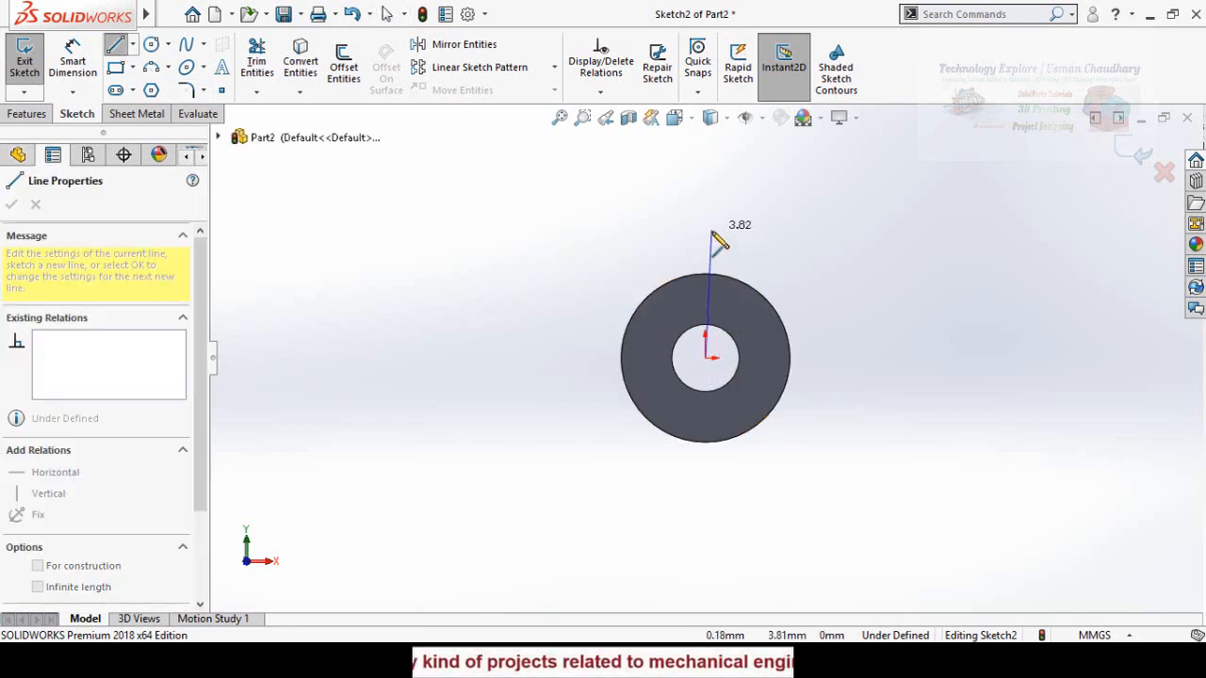
pyautogui.press('Escape')
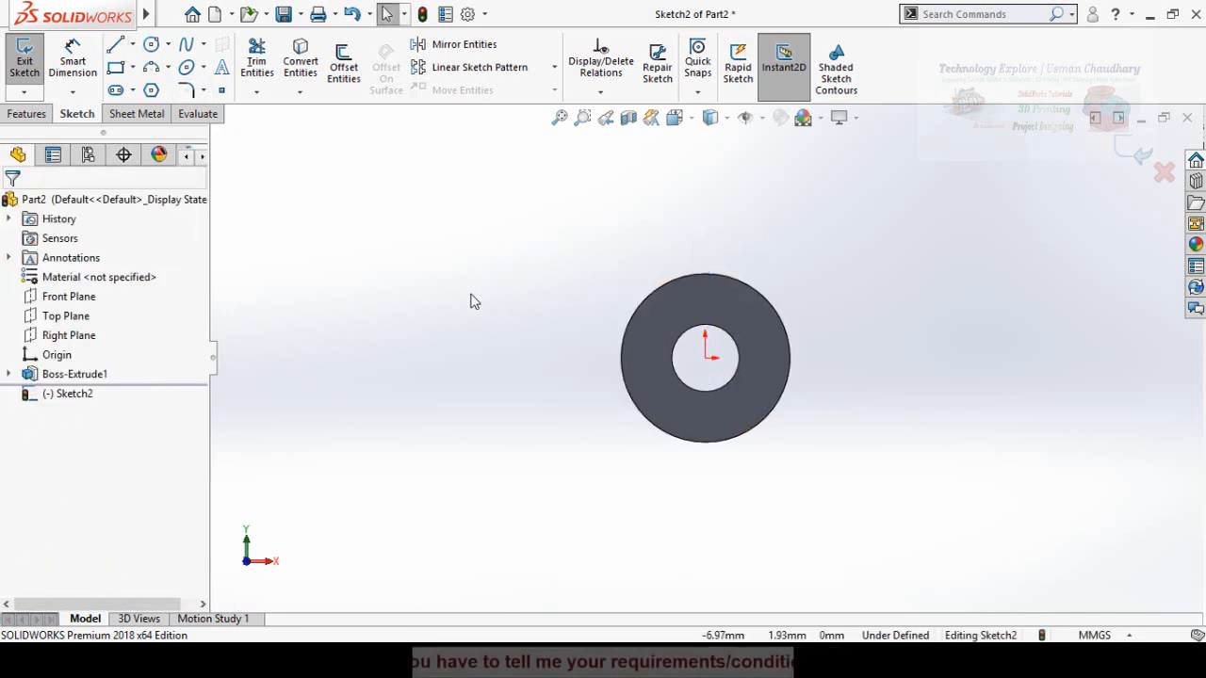
# Draw a vertical line from the top of the hub's hole edge, ending about 4.8 mm above the origin.
pyautogui.press('l')
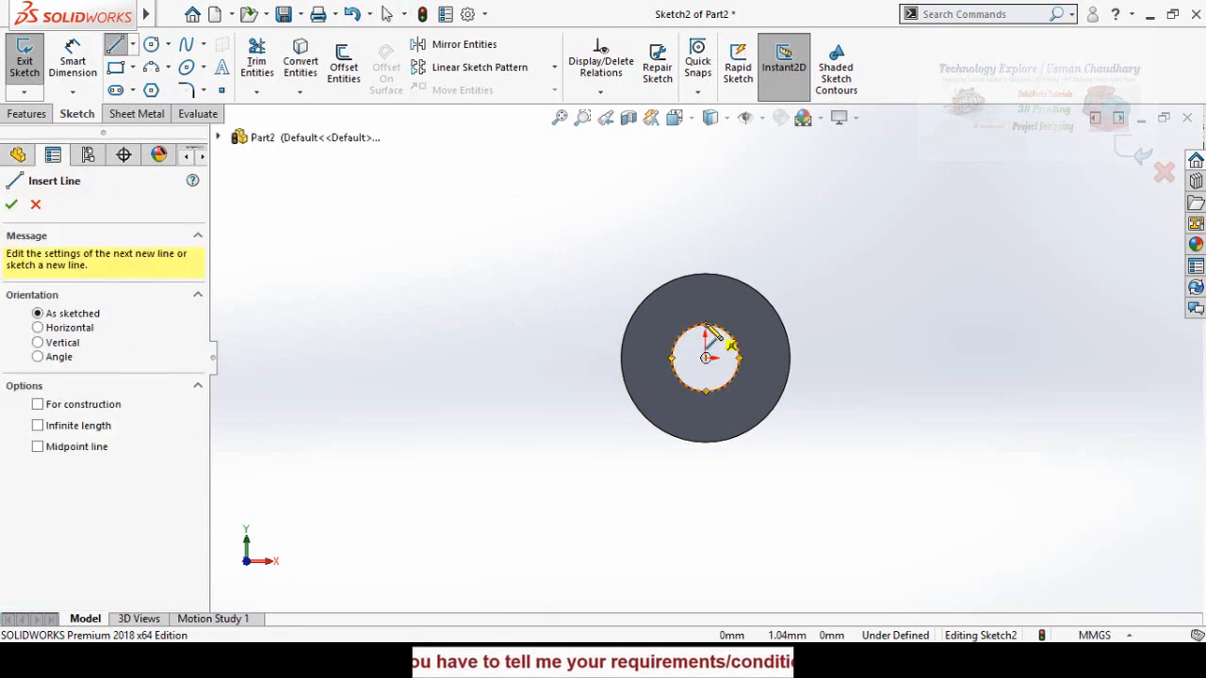
pyautogui.click(706, 326)
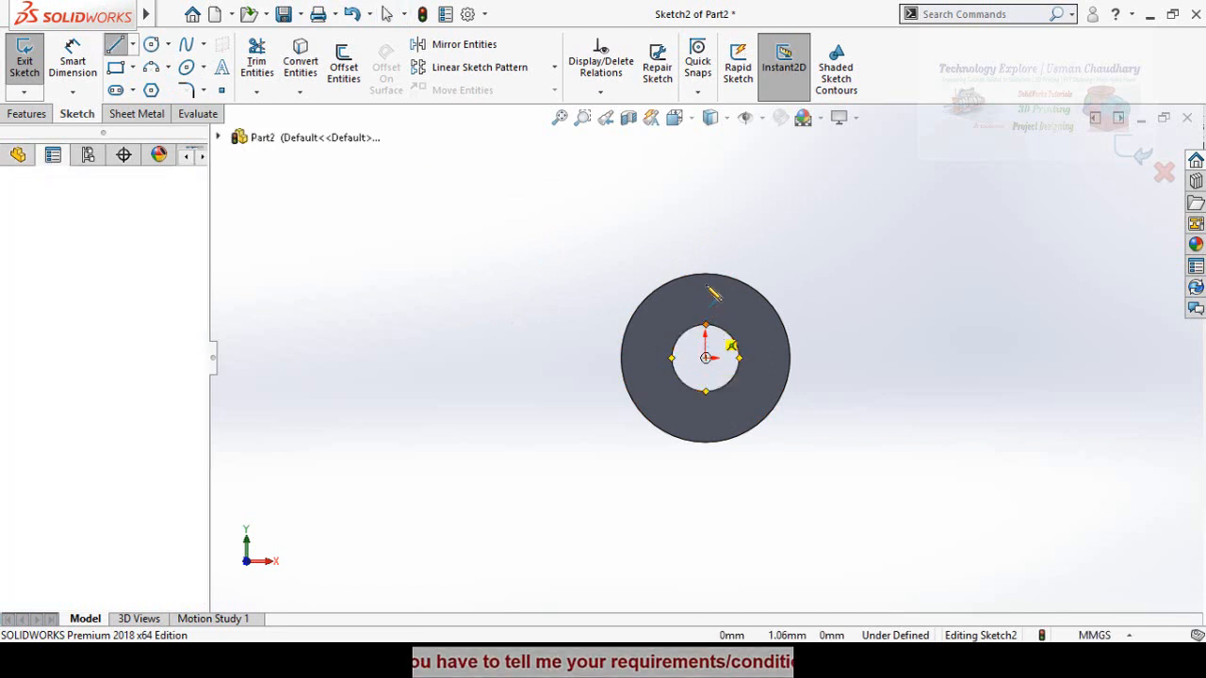
pyautogui.click(705, 195)
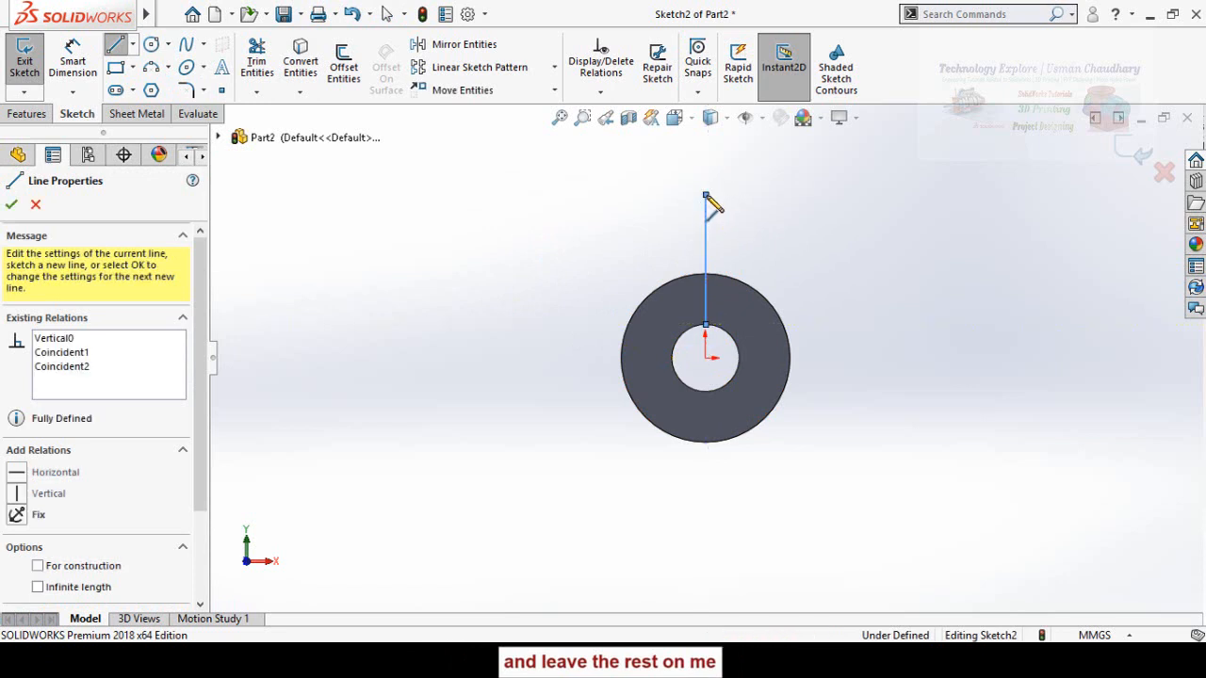
pyautogui.press('Escape')
pyautogui.press('Escape')
# Dimension the vertical distance from the origin to the line's upper endpoint as 29/2, giving 14.5 mm.
pyautogui.moveTo(814, 299); pyautogui.dragTo(811, 224, button='right')
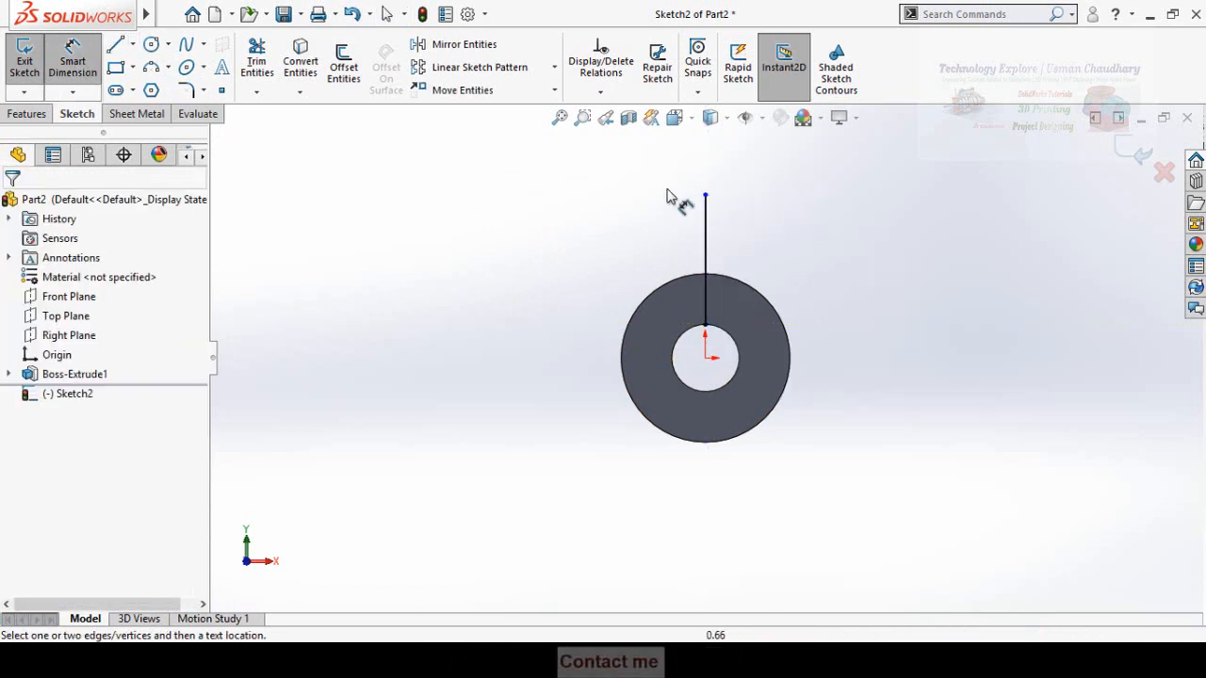
pyautogui.click(711, 353)
pyautogui.click(706, 196)
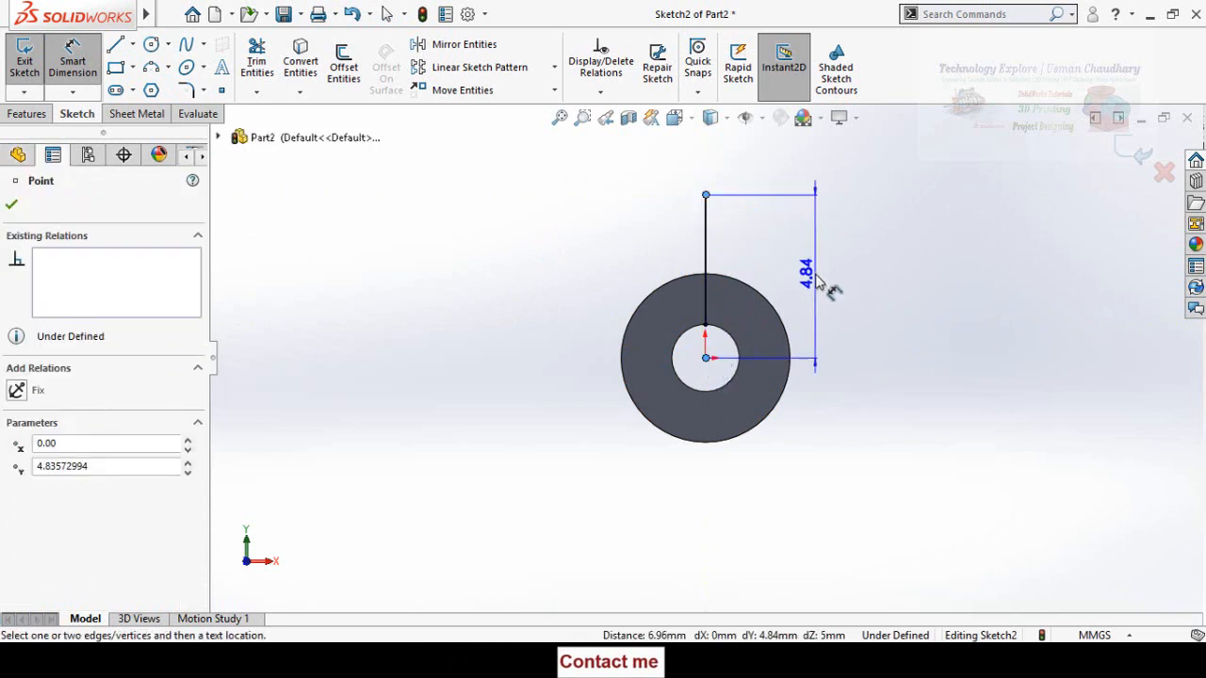
pyautogui.click(850, 283)
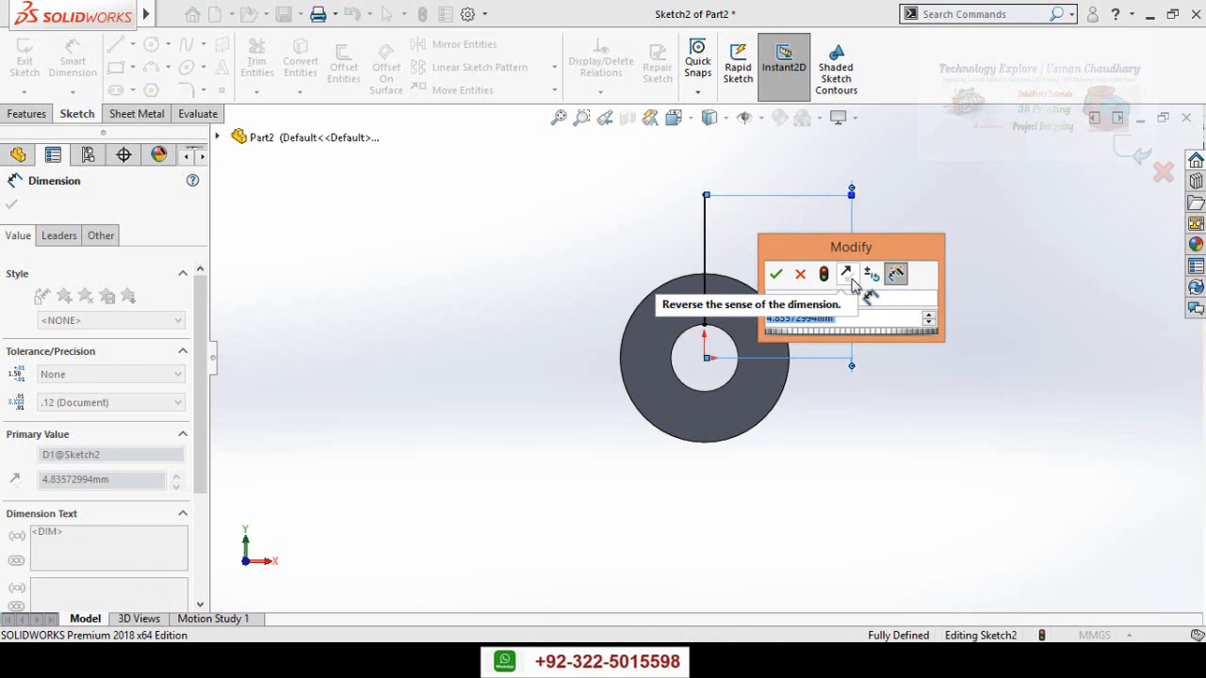
pyautogui.write('29')
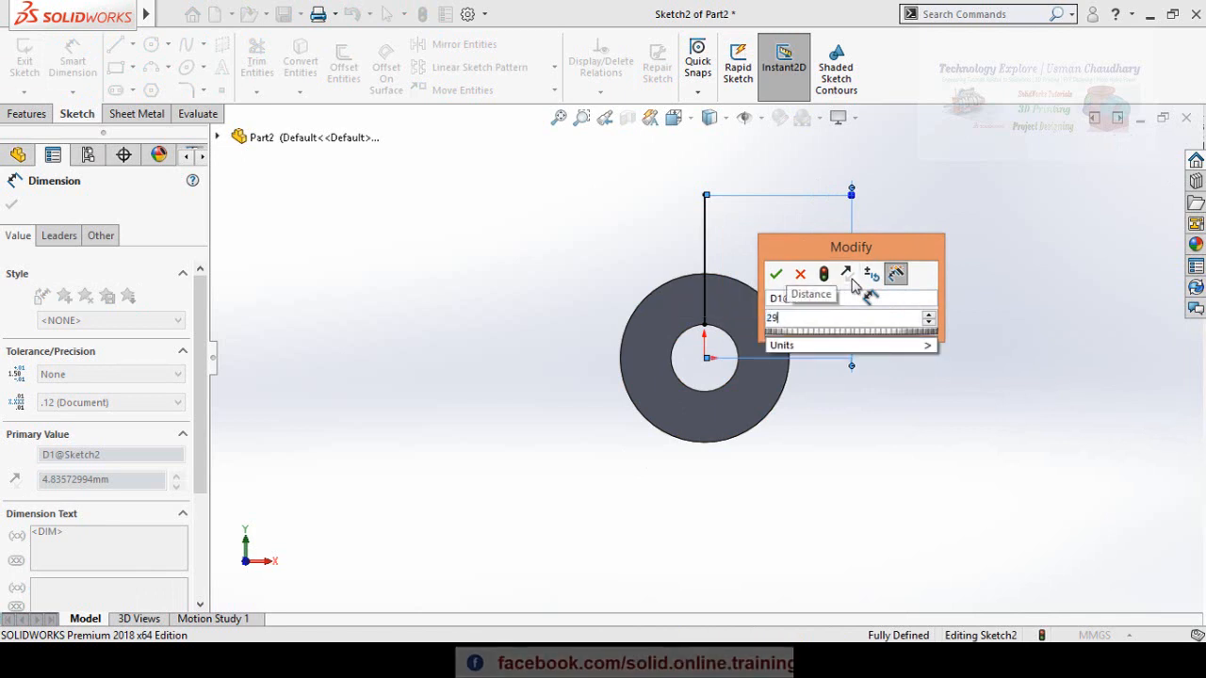
pyautogui.write('/2')
pyautogui.press('Return')
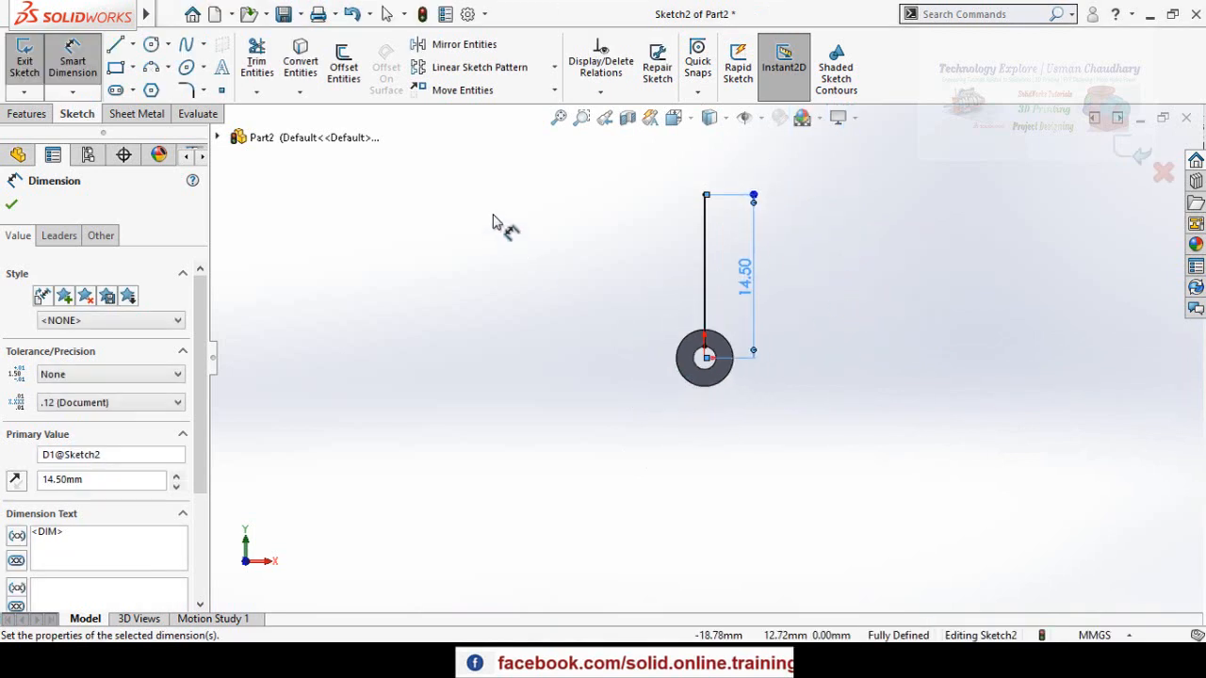
# Set up a boss extrusion of the vertical line as a mid-plane thin feature with 0.5 mm thickness.
pyautogui.scroll(1, 205, 90)
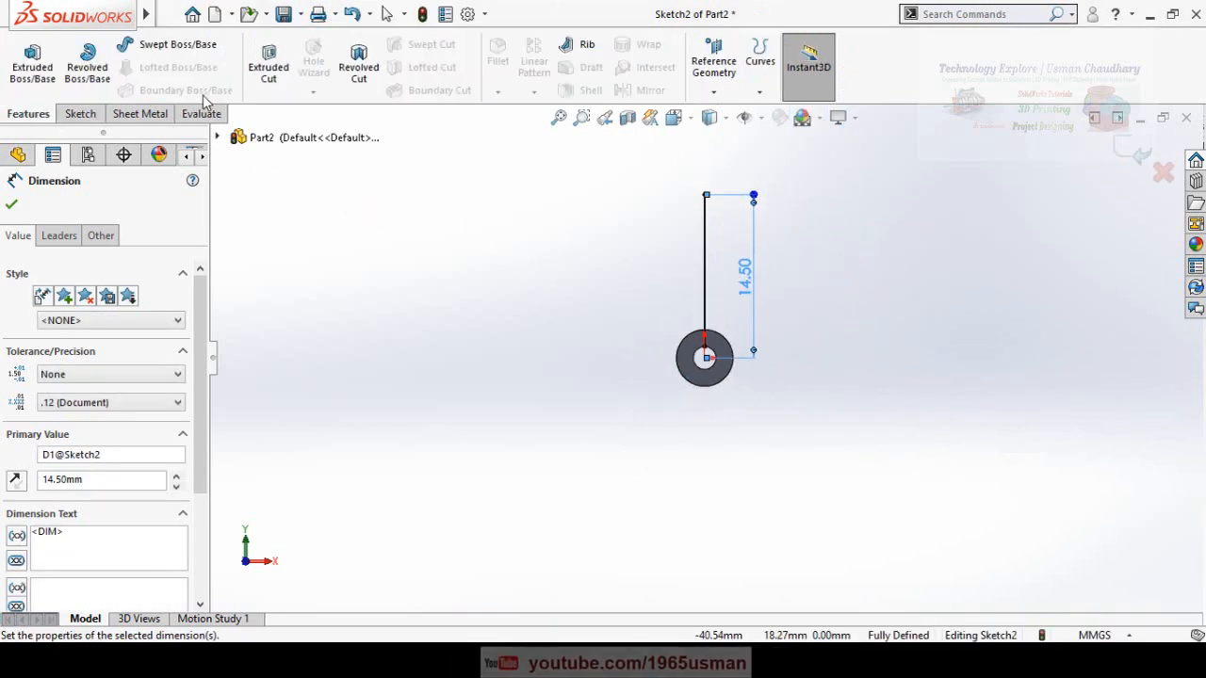
pyautogui.click(35, 71)
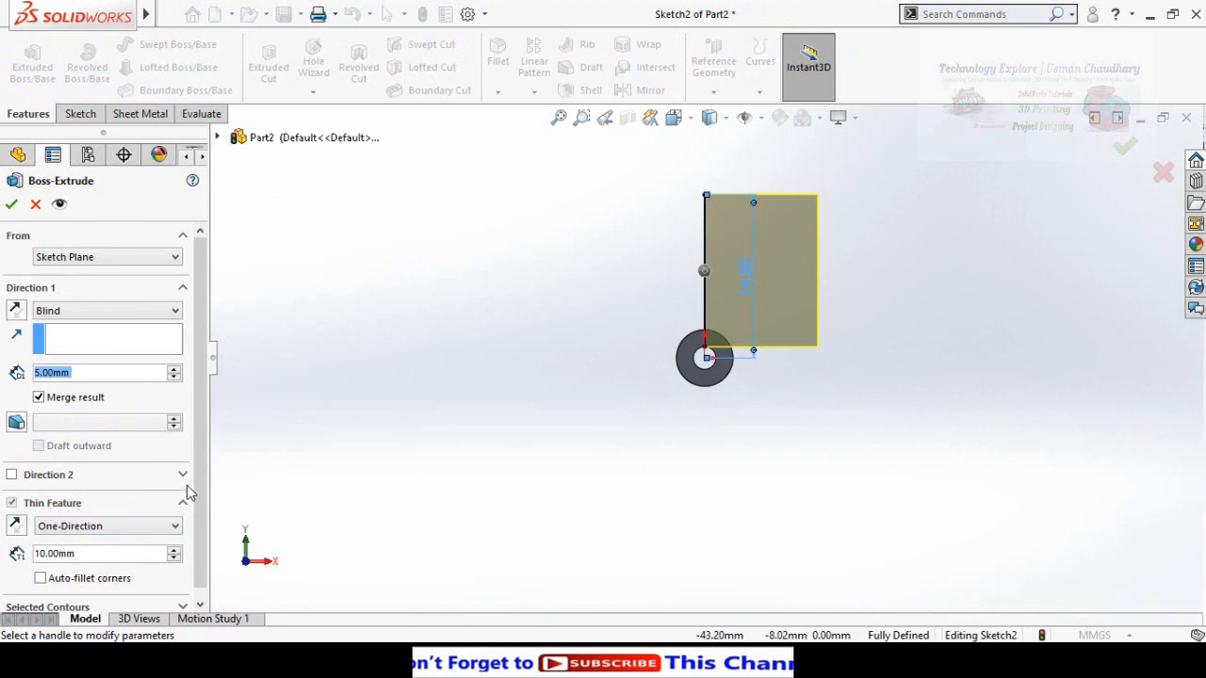
pyautogui.scroll(-1, 195, 482)
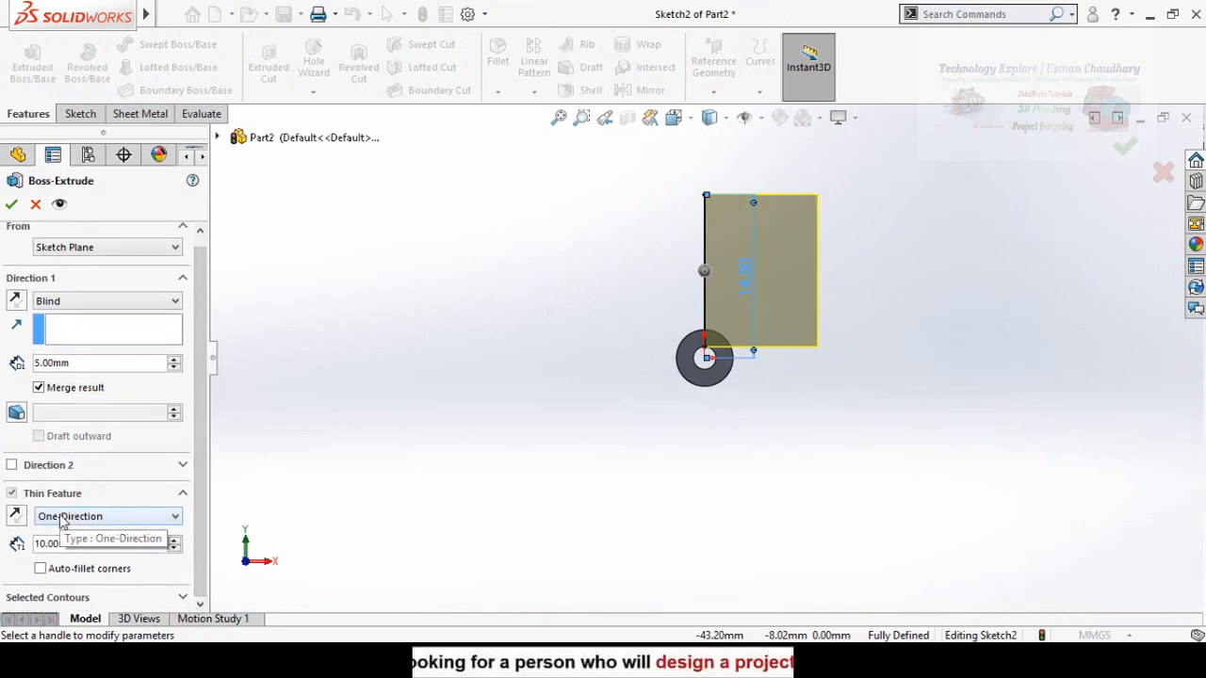
pyautogui.click(91, 516)
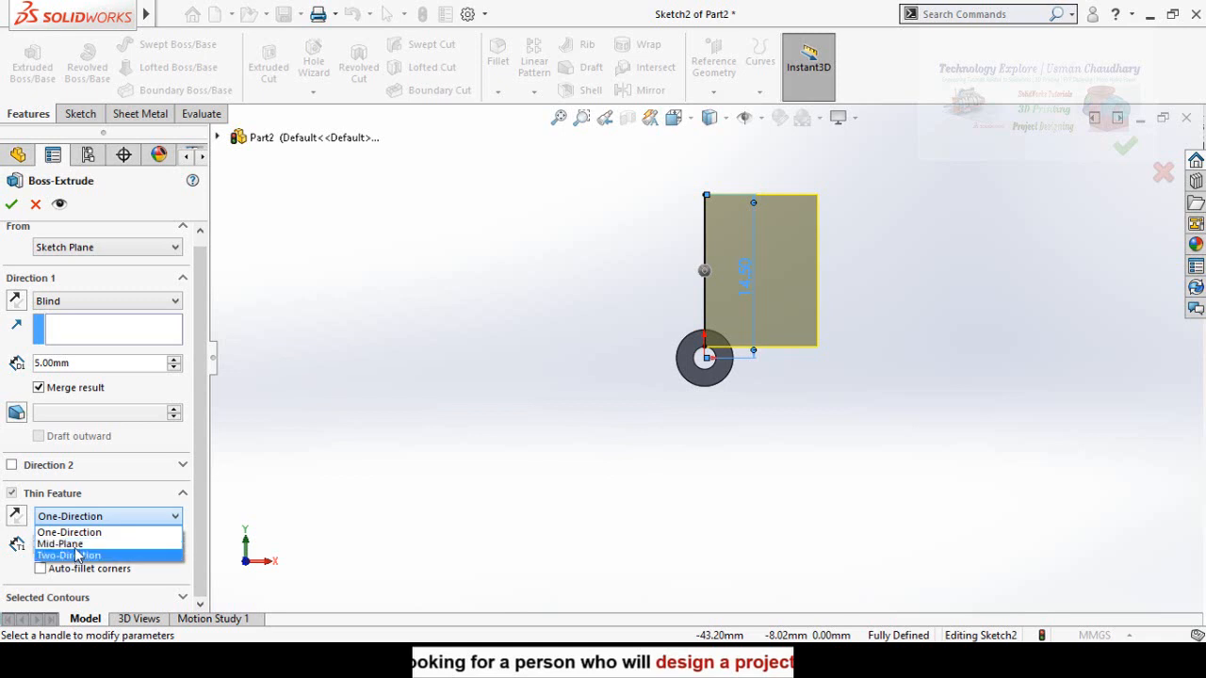
pyautogui.click(79, 545)
pyautogui.doubleClick(86, 544)
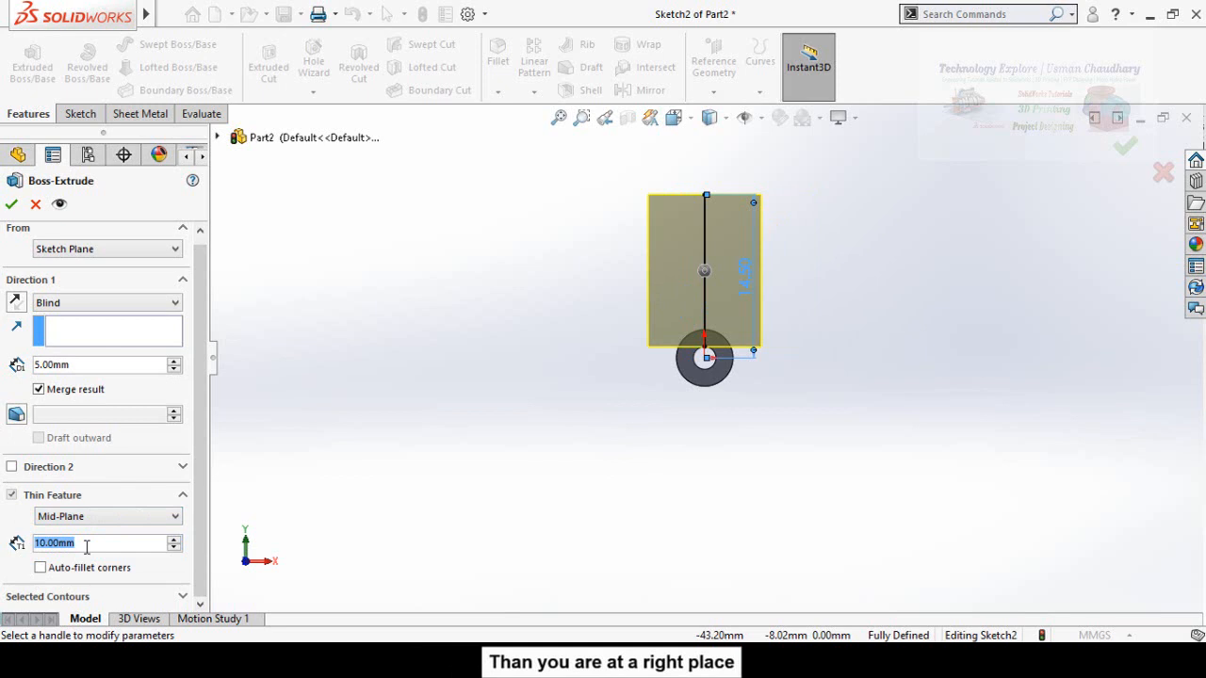
pyautogui.write('2')
pyautogui.press('Return')
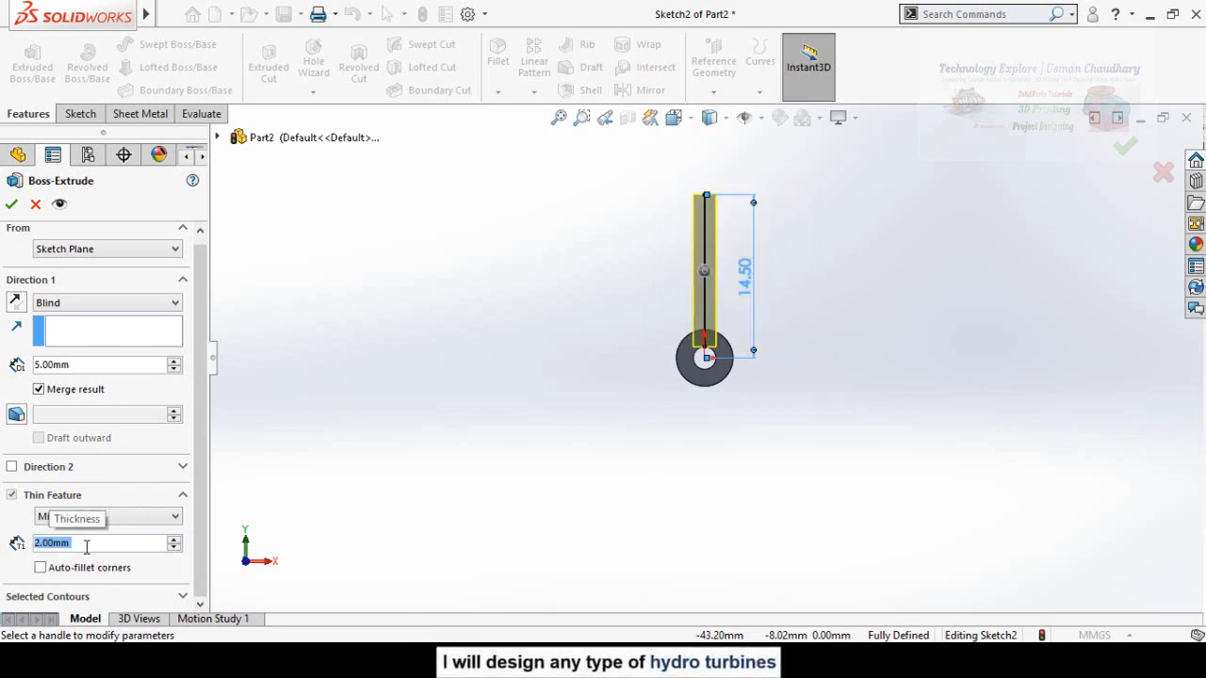
pyautogui.write('1')
pyautogui.press('Return')
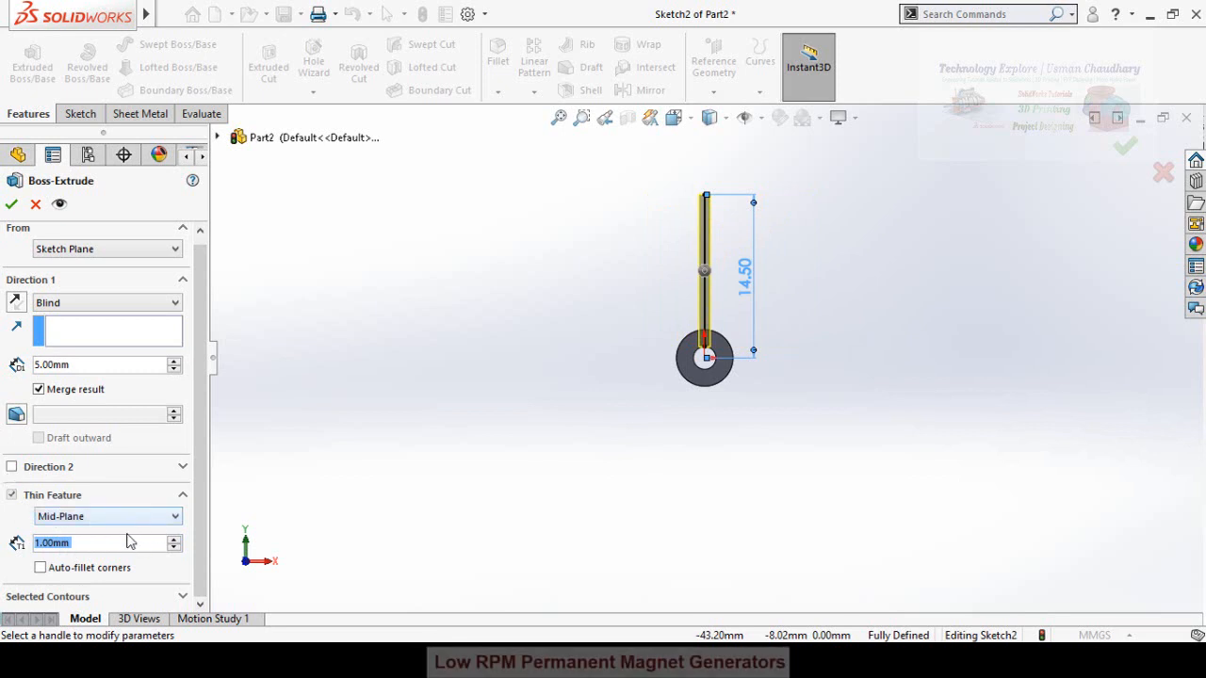
pyautogui.write('0.5')
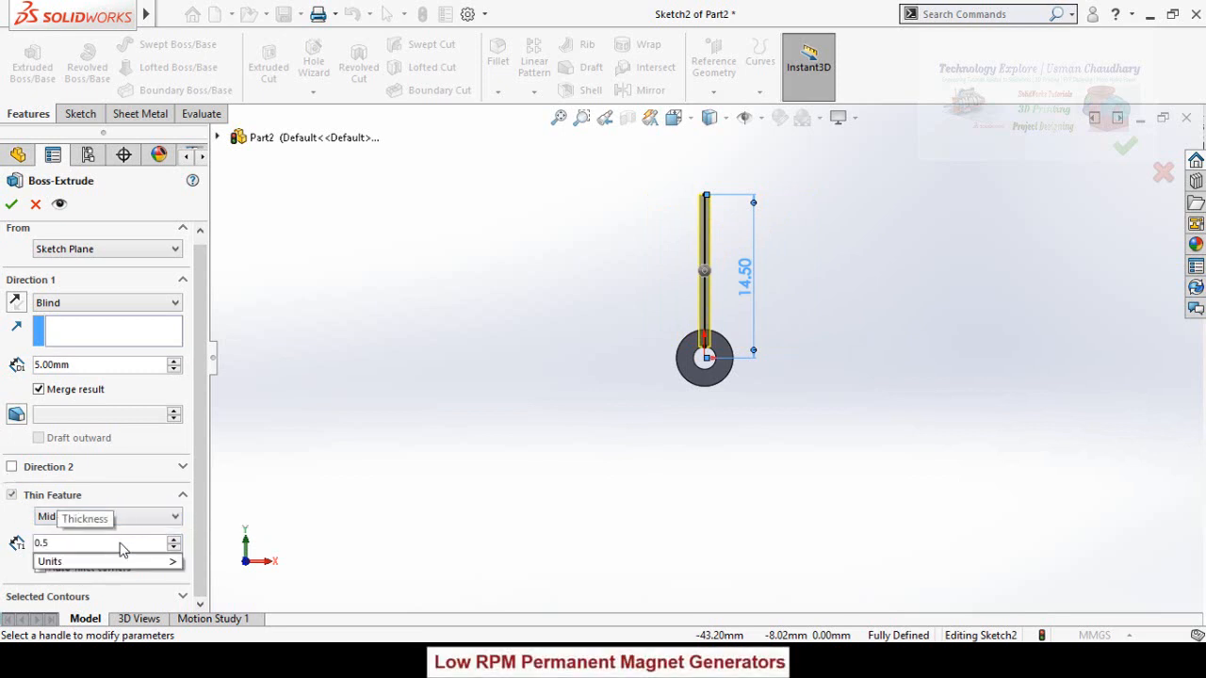
pyautogui.press('Return')
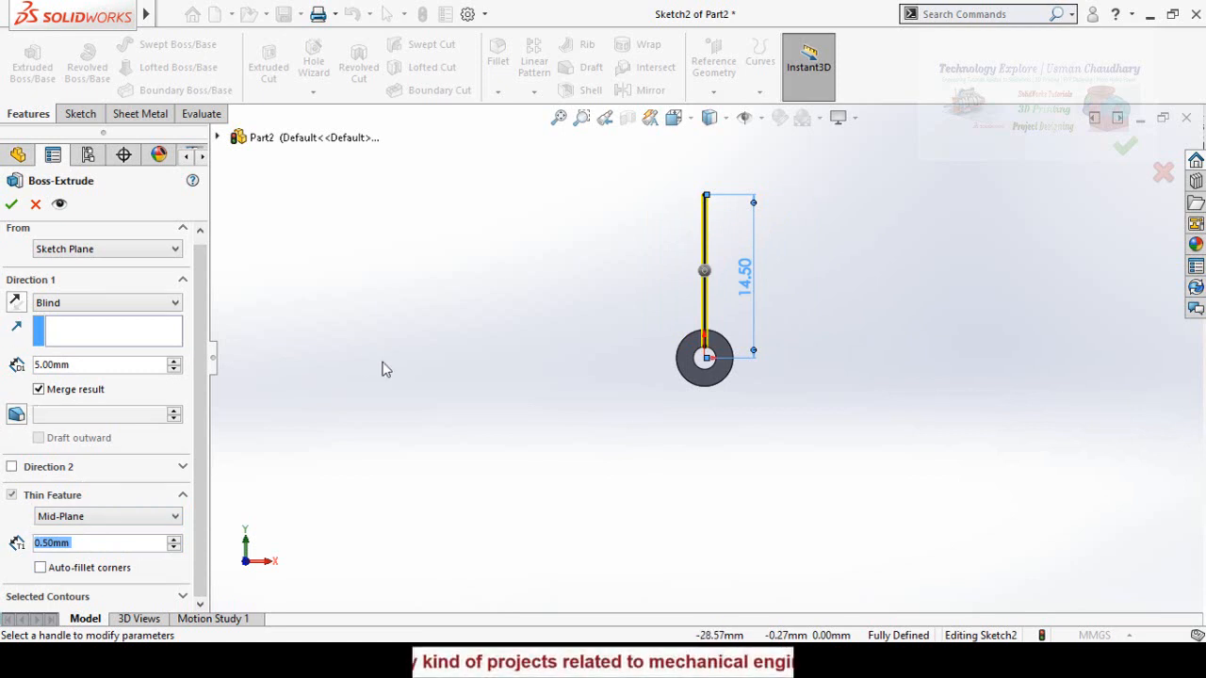
# Reverse the thin extrusion, end it Up To Surface at the hub's opposite end face, and complete the blade.
pyautogui.moveTo(398, 319); pyautogui.dragTo(569, 388, button='middle')
pyautogui.scroll(-4, 656, 290)
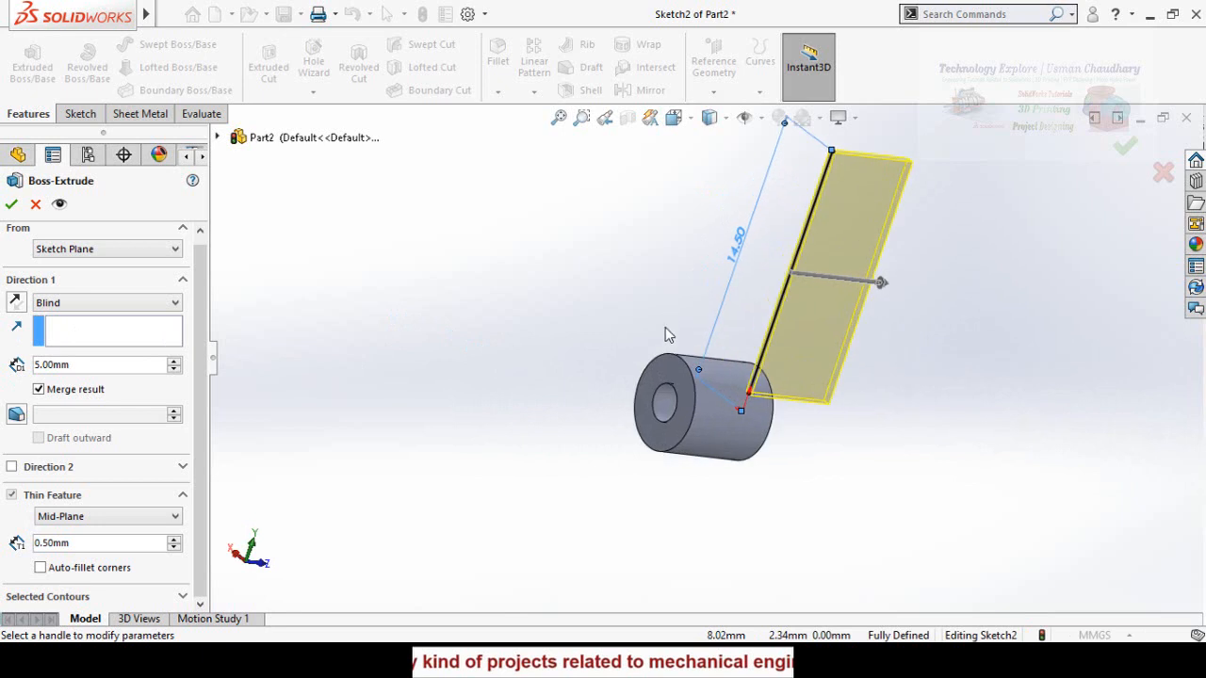
pyautogui.click(668, 392)
pyautogui.click(669, 394)
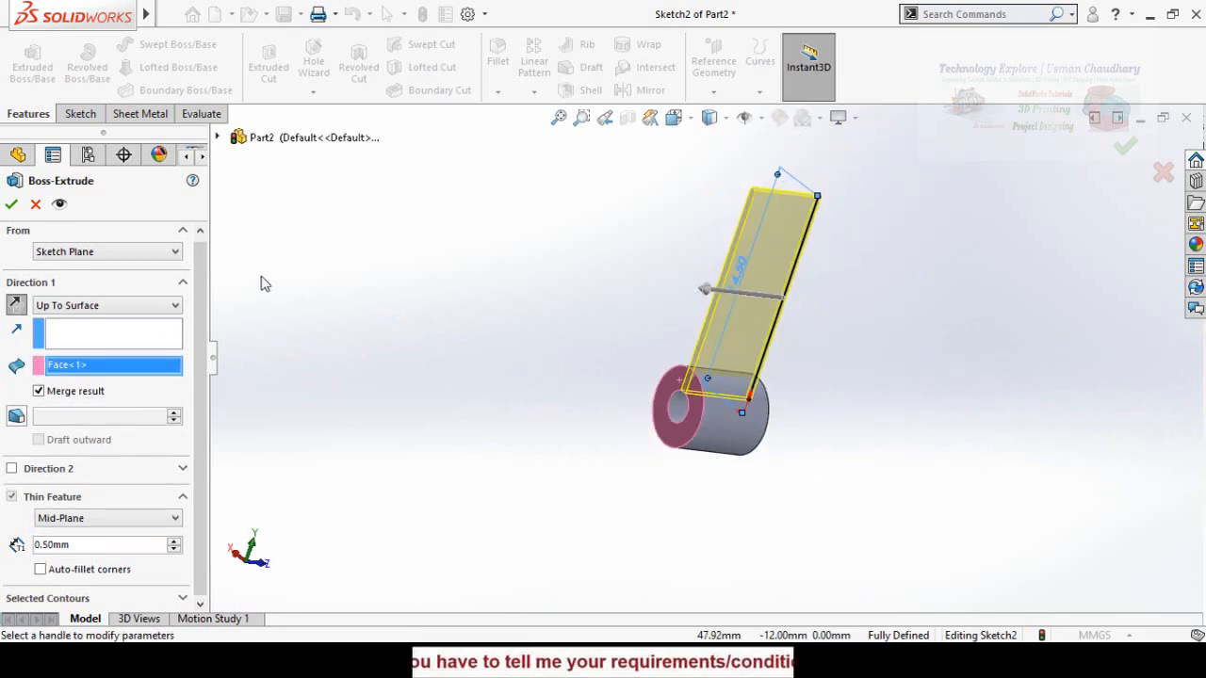
pyautogui.click(11, 206)
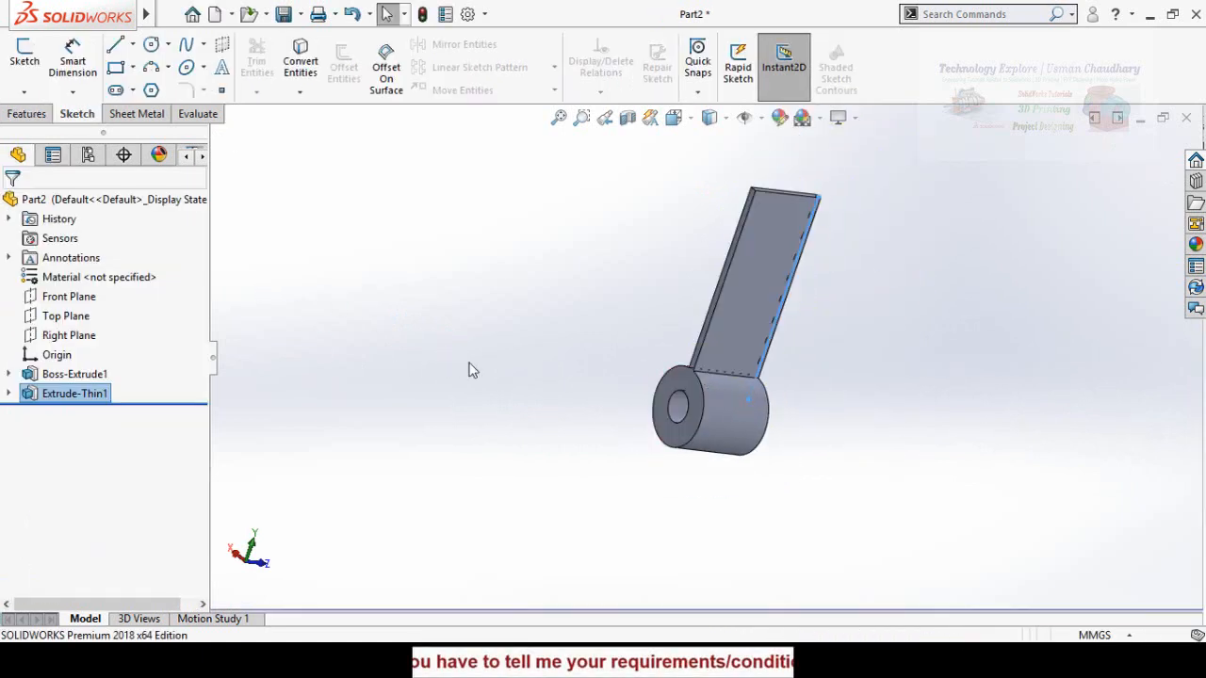
# Set up a circular pattern of the thin blade feature around the hub's outer circular edge, equally spaced over 360 degrees.
pyautogui.moveTo(504, 360); pyautogui.dragTo(421, 354, button='middle')
pyautogui.click(51, 117)
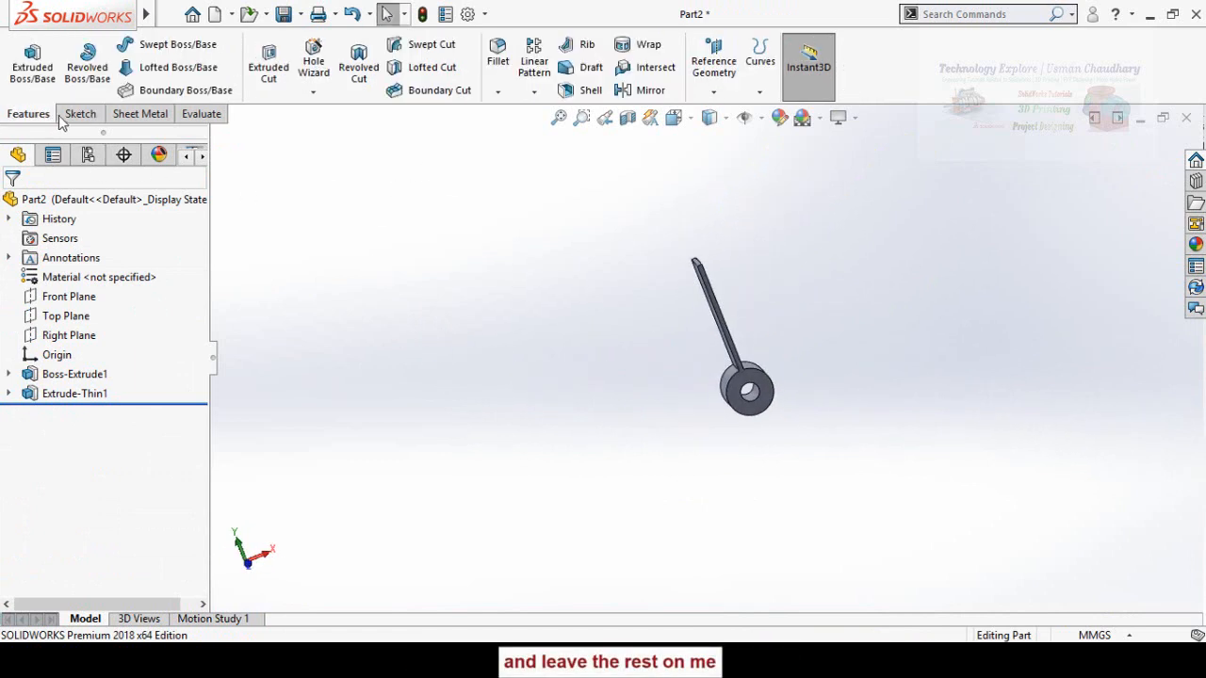
pyautogui.click(535, 92)
pyautogui.click(549, 137)
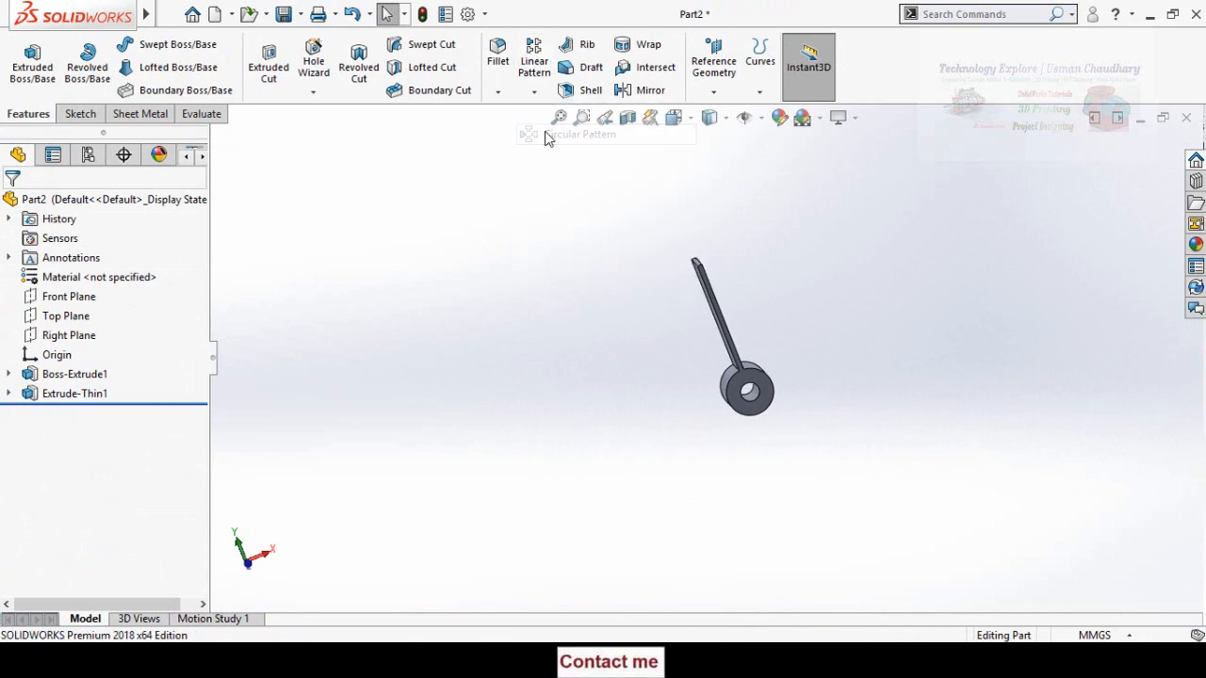
pyautogui.moveTo(628, 327); pyautogui.dragTo(428, 264, button='middle')
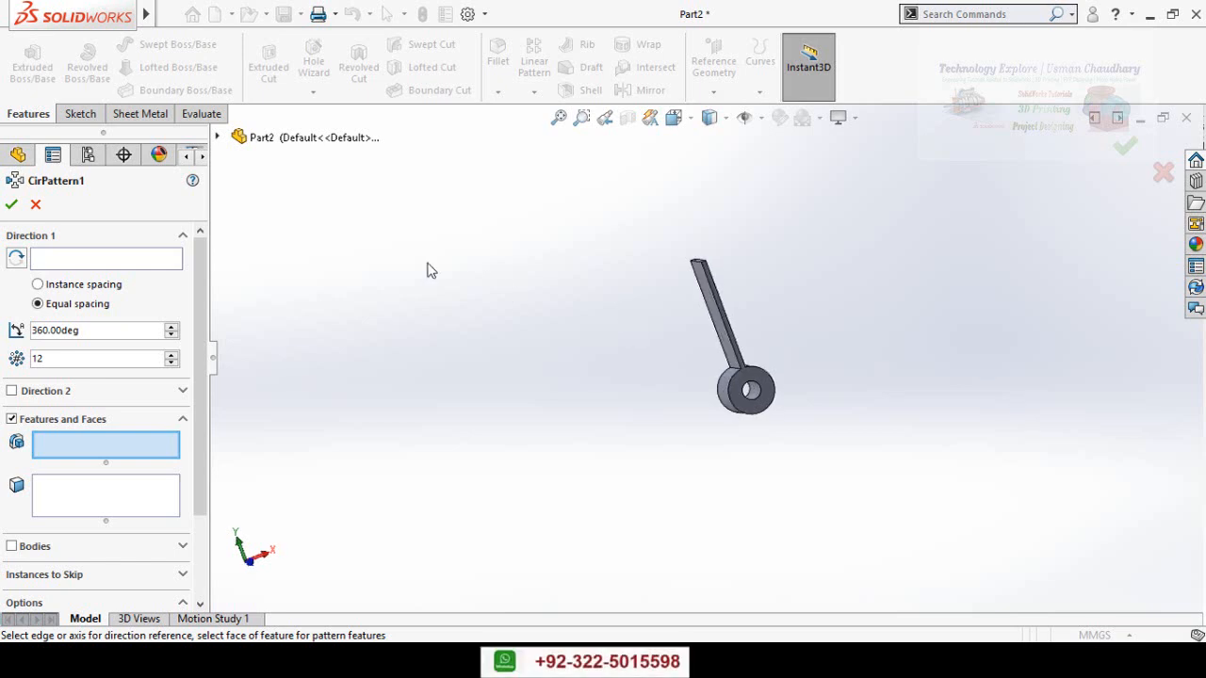
pyautogui.click(218, 140)
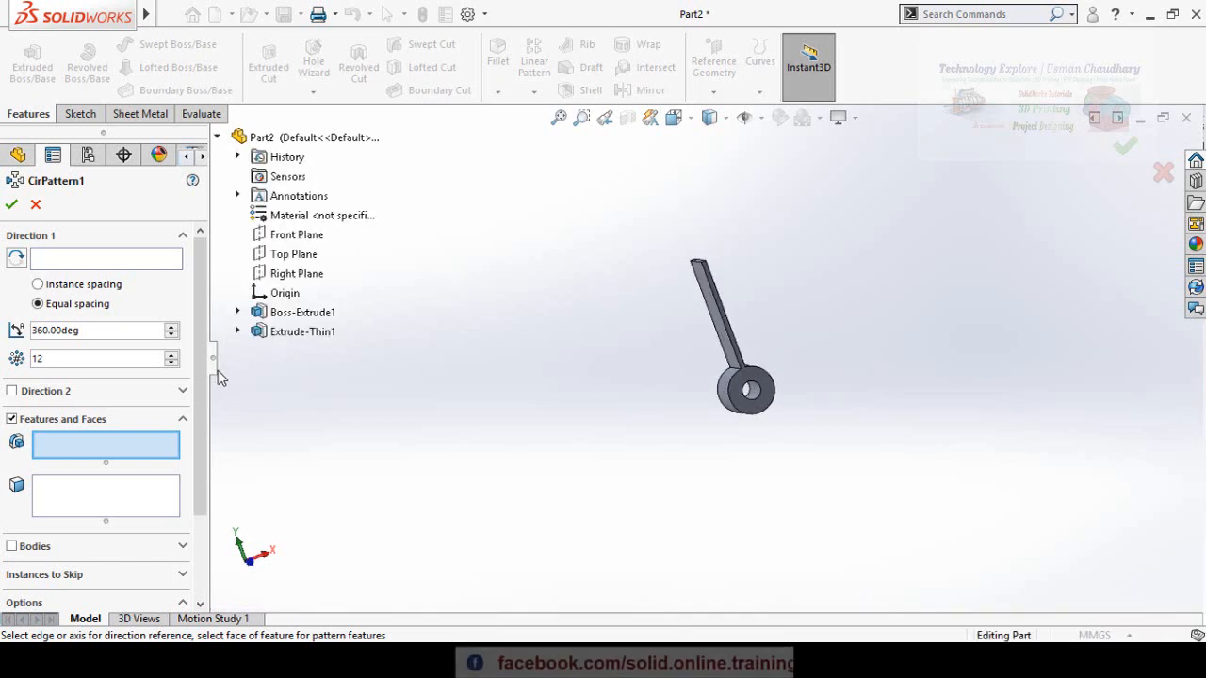
pyautogui.click(276, 334)
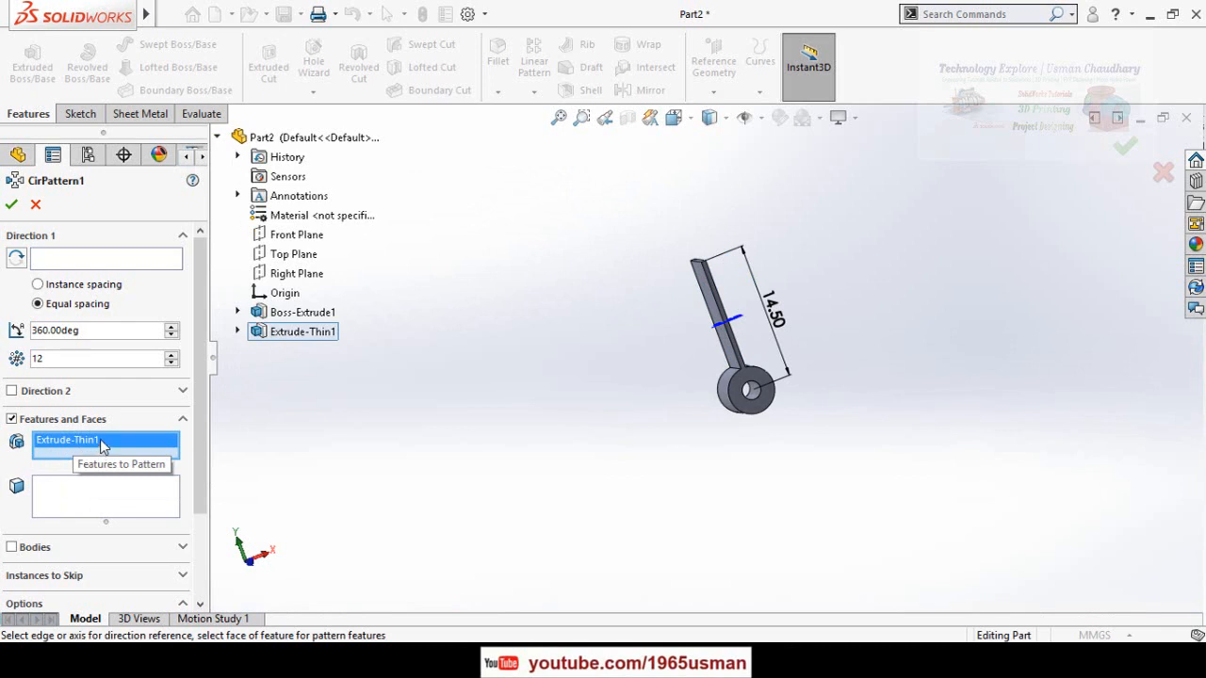
pyautogui.click(94, 266)
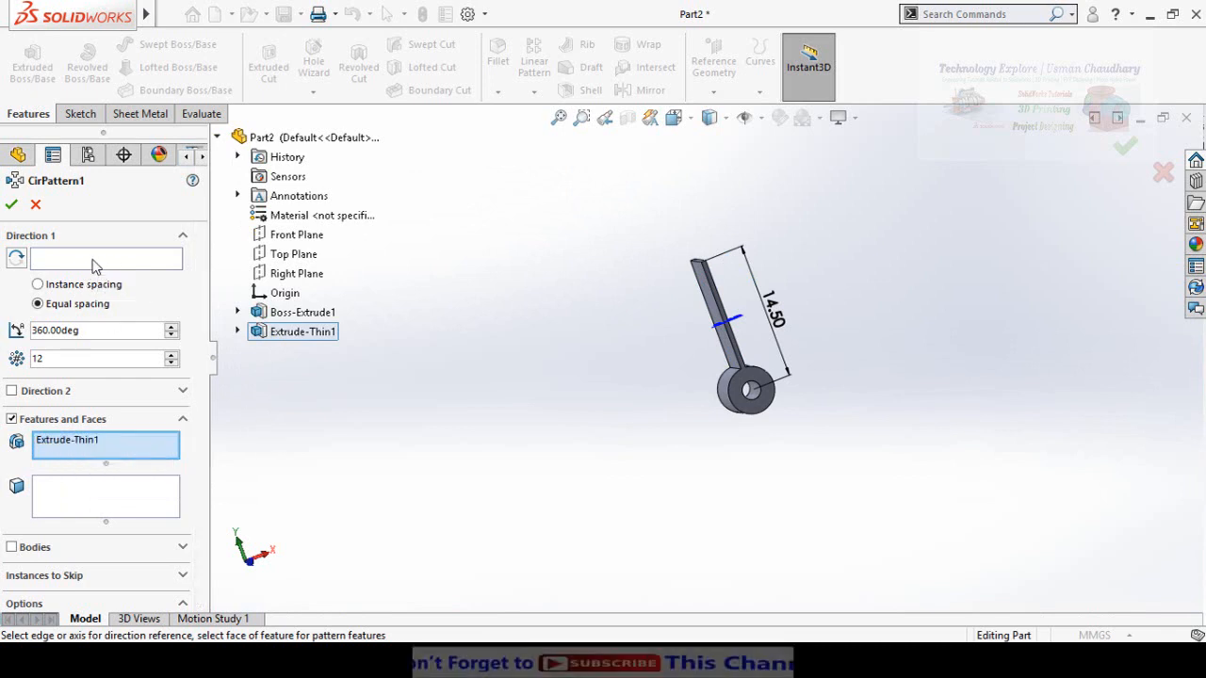
pyautogui.scroll(-2, 744, 392)
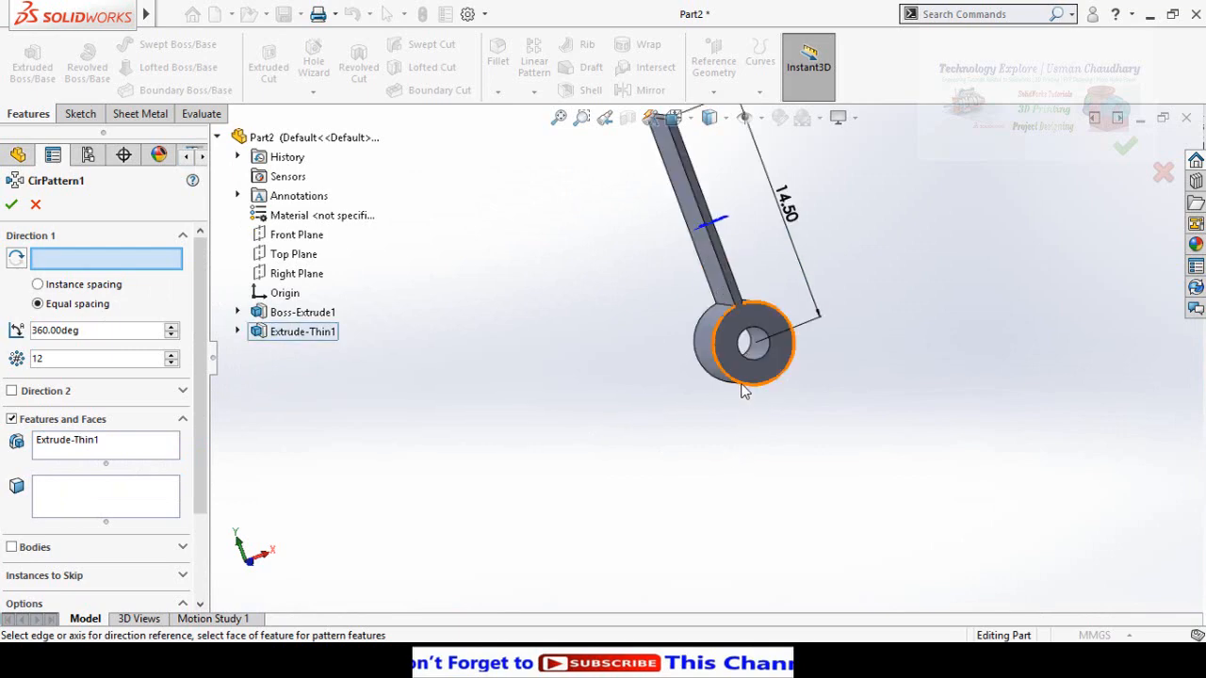
pyautogui.click(744, 390)
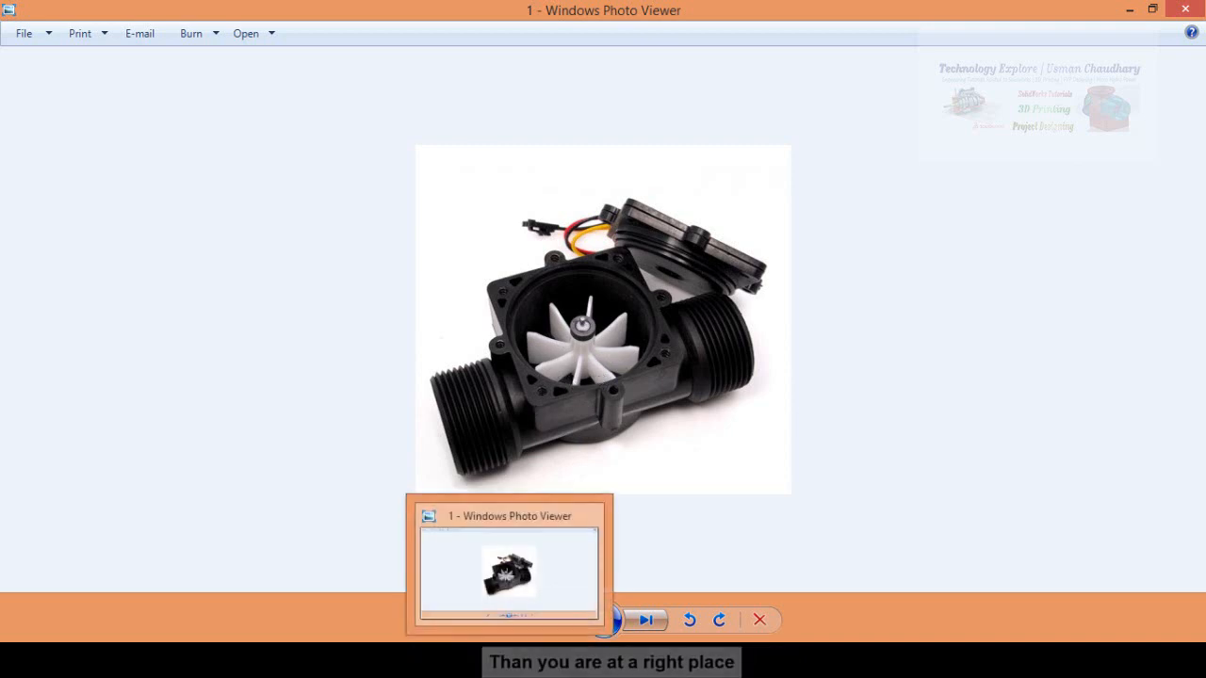
# Return from the reference photo to the impeller part and complete the blade pattern with 8 instances.
pyautogui.click(200, 659)
pyautogui.click(277, 600)
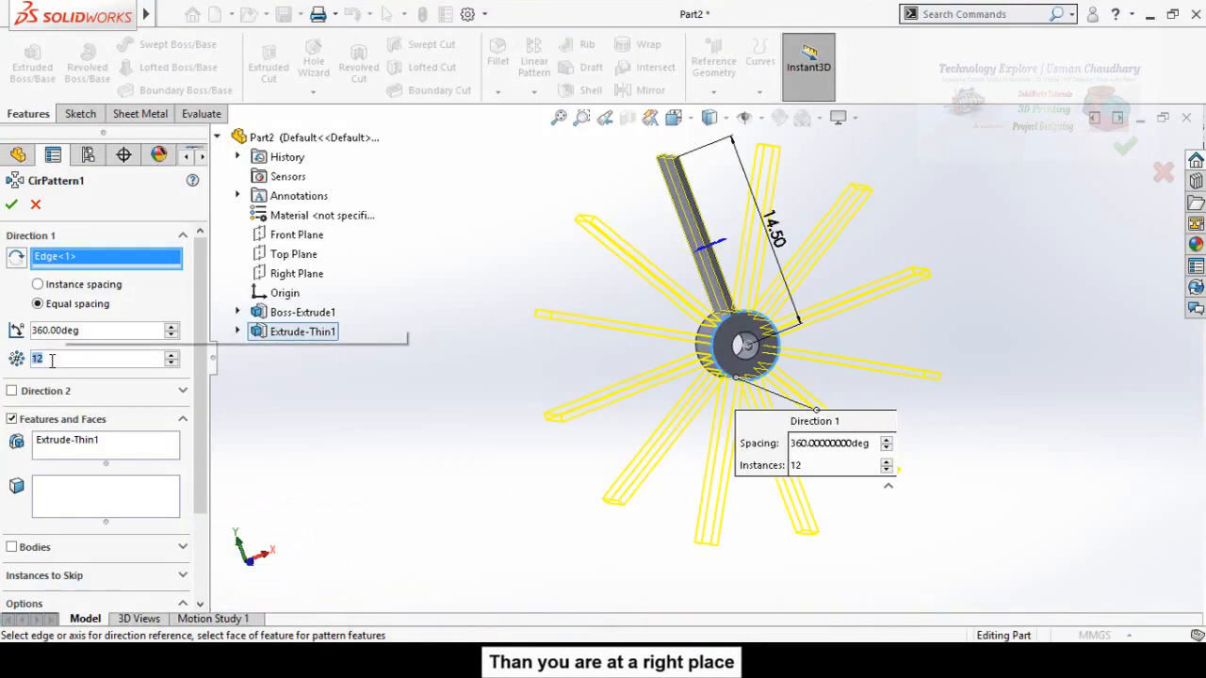
pyautogui.write('8')
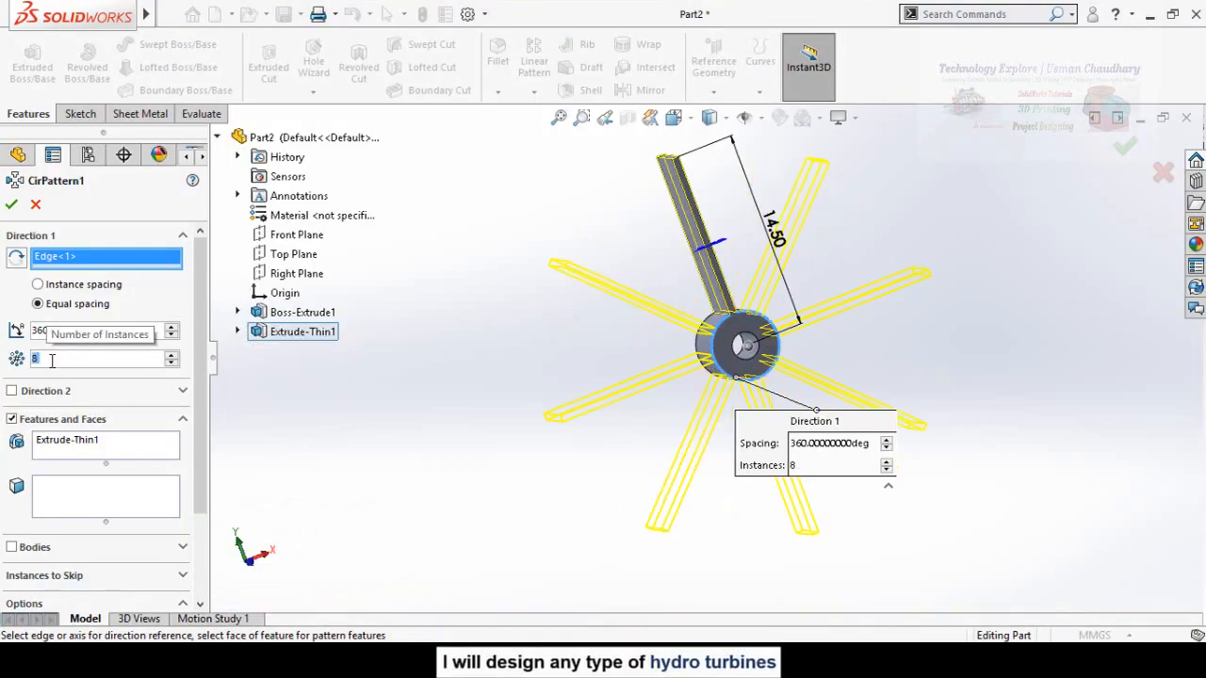
pyautogui.click(11, 207)
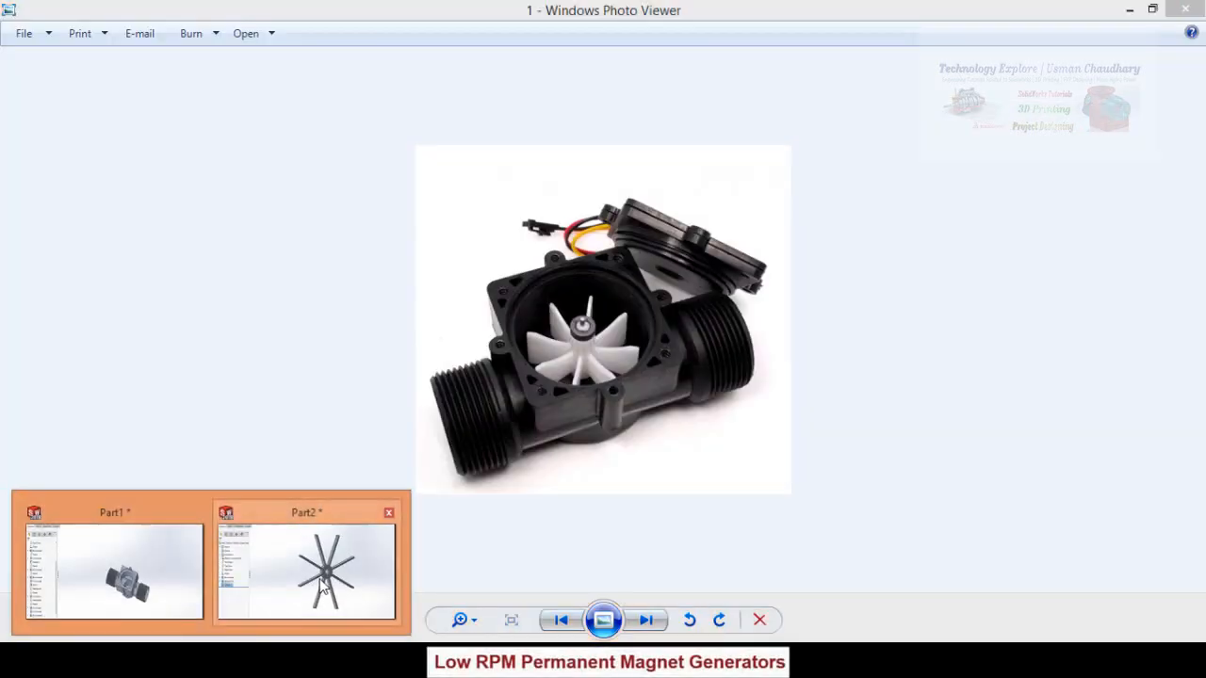
# Switch from the reference photo back to the impeller part and save it as propeller in the water sensor folder.
pyautogui.click(324, 582)
pyautogui.moveTo(448, 380); pyautogui.dragTo(489, 504, button='middle')
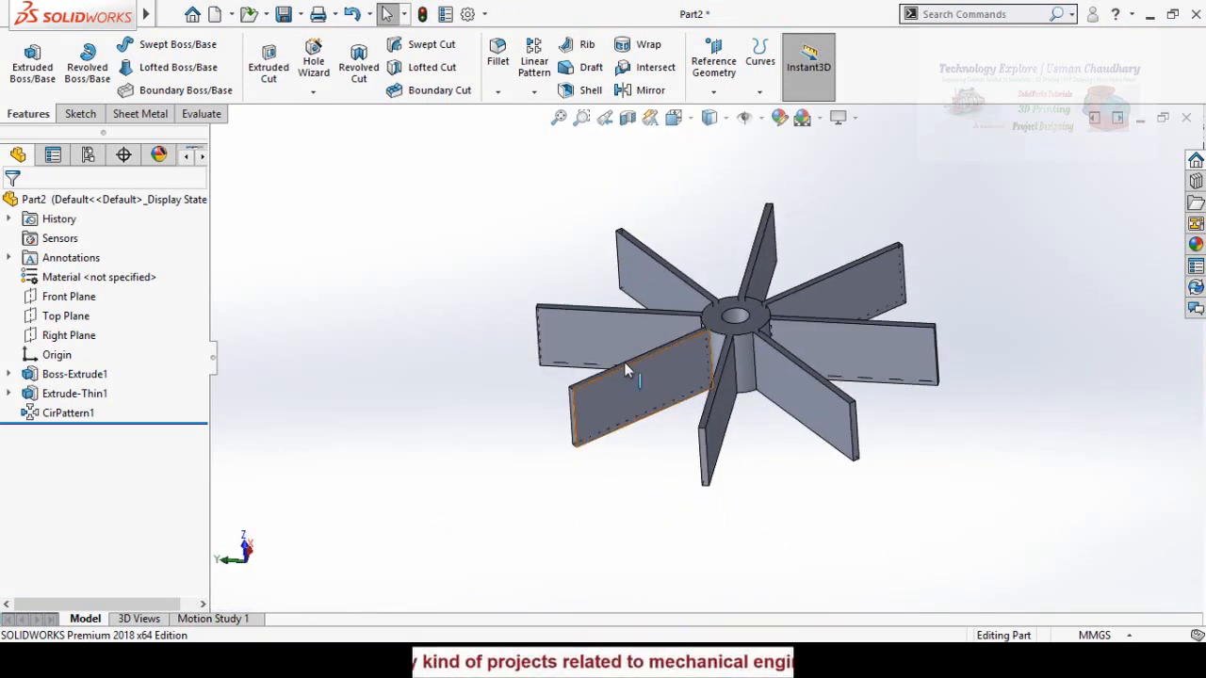
pyautogui.moveTo(715, 399); pyautogui.dragTo(630, 476, button='middle')
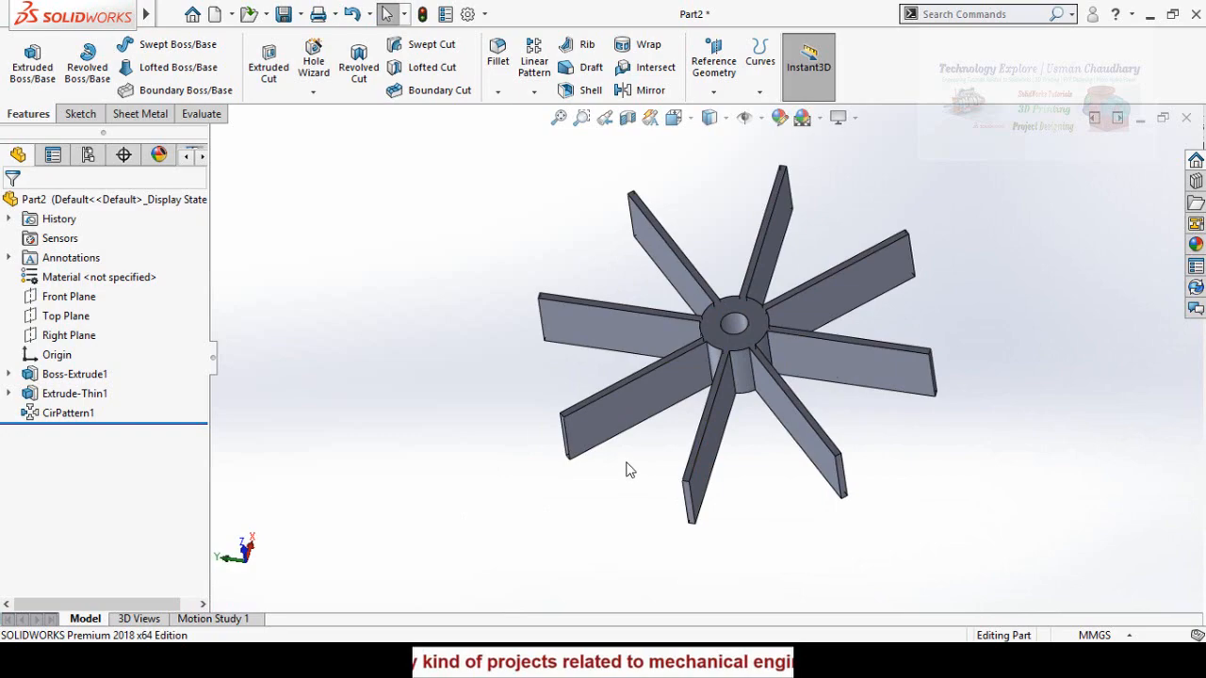
pyautogui.hotkey('ctrl', 's')
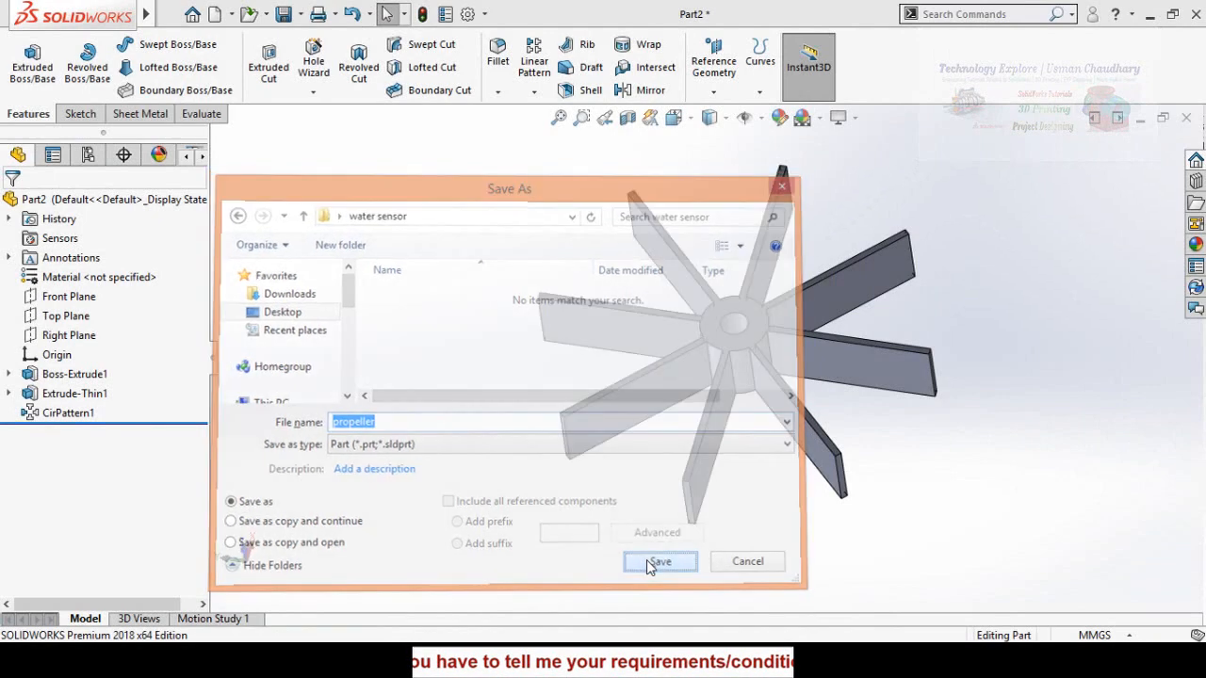
pyautogui.click(659, 563)
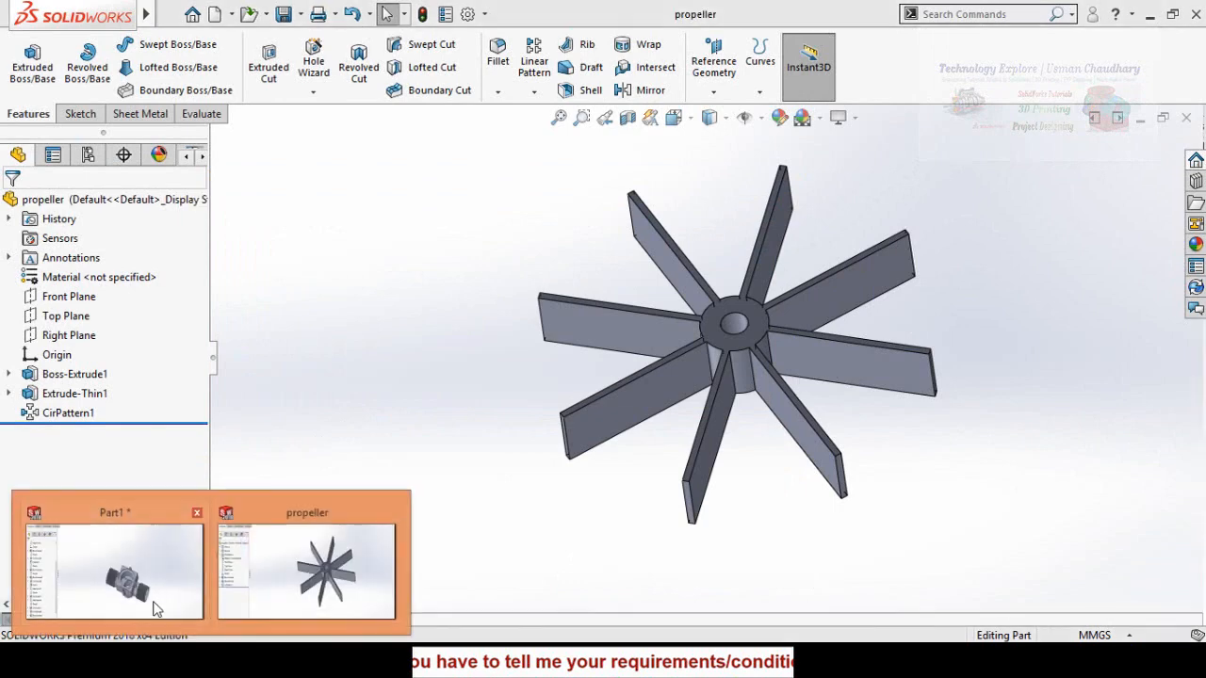
# Switch to the threaded housing part and save it as body.
pyautogui.click(156, 607)
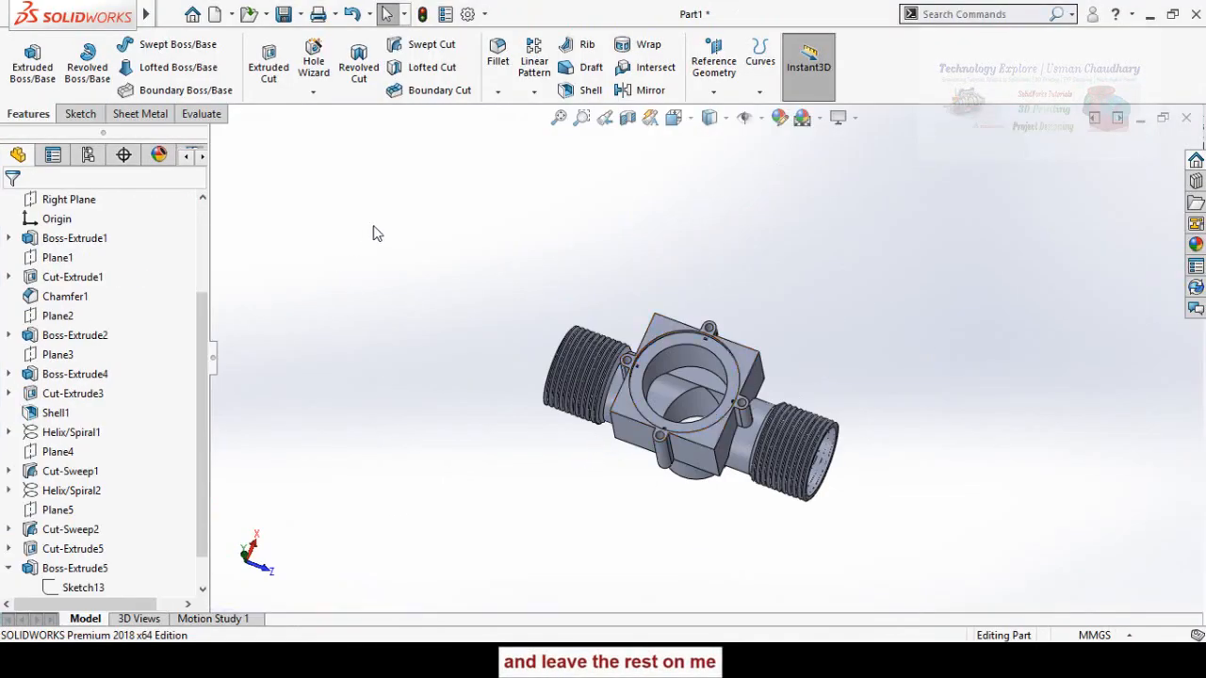
pyautogui.hotkey('ctrl', 's')
pyautogui.write('body')
pyautogui.press('Return')
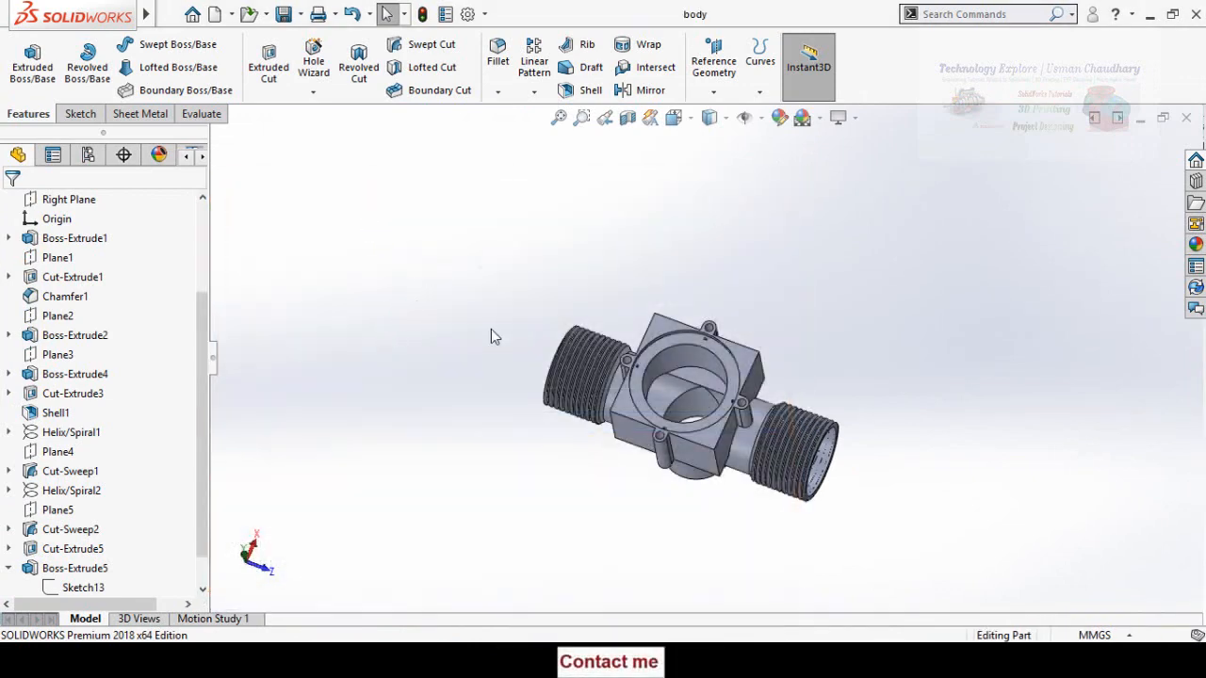
# Set up a constant-size fillet on the two lower long edges of the square block where it overhangs the pipe.
pyautogui.moveTo(519, 434); pyautogui.dragTo(548, 227, button='middle')
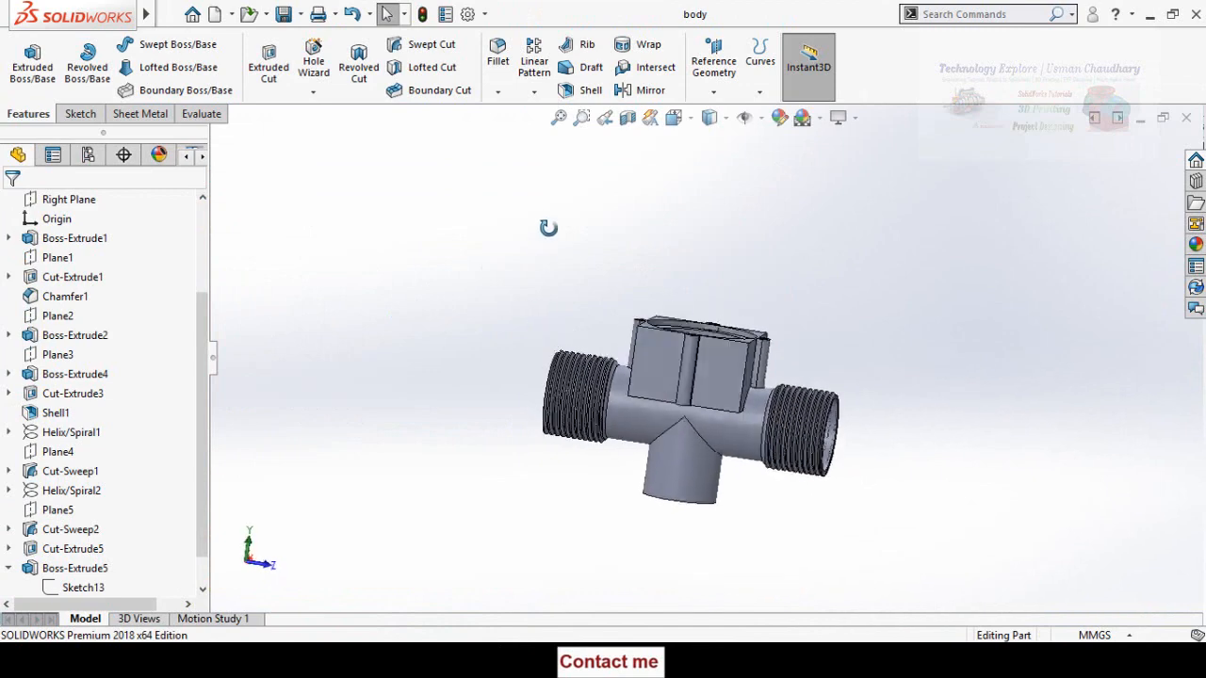
pyautogui.moveTo(624, 412); pyautogui.dragTo(527, 341, button='middle')
pyautogui.scroll(-5, 660, 379)
pyautogui.scroll(1, 403, 155)
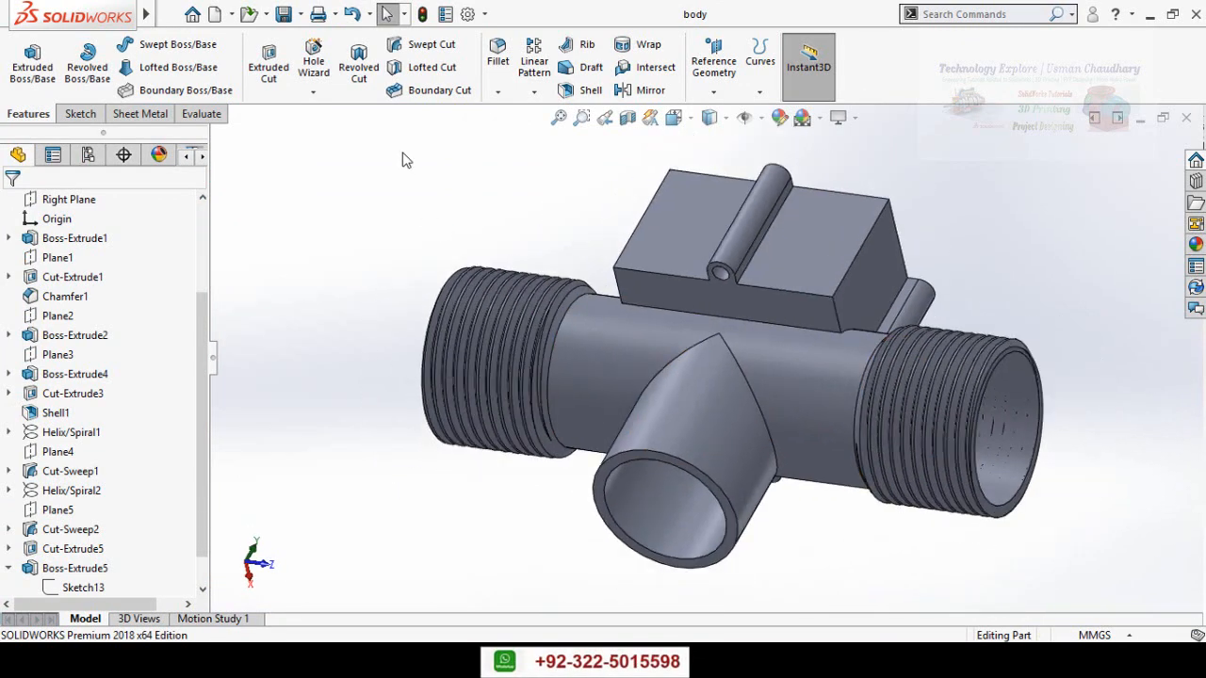
pyautogui.scroll(1, 405, 158)
pyautogui.click(499, 58)
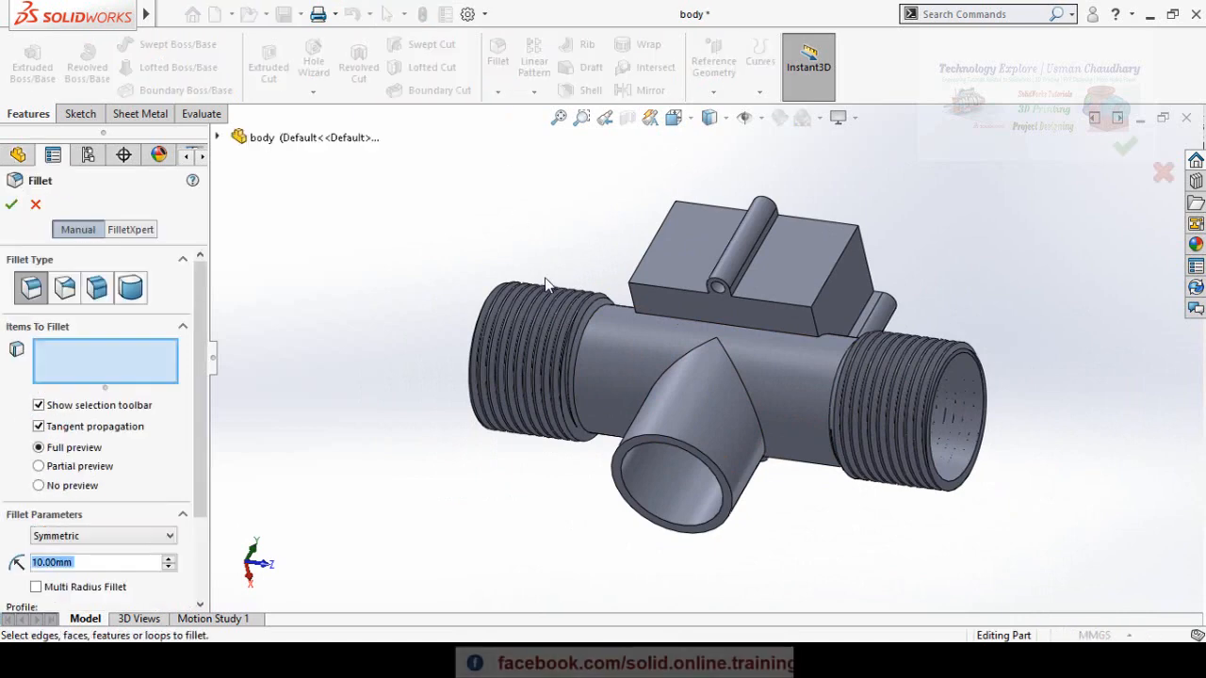
pyautogui.scroll(-3, 544, 277)
pyautogui.scroll(-2, 679, 320)
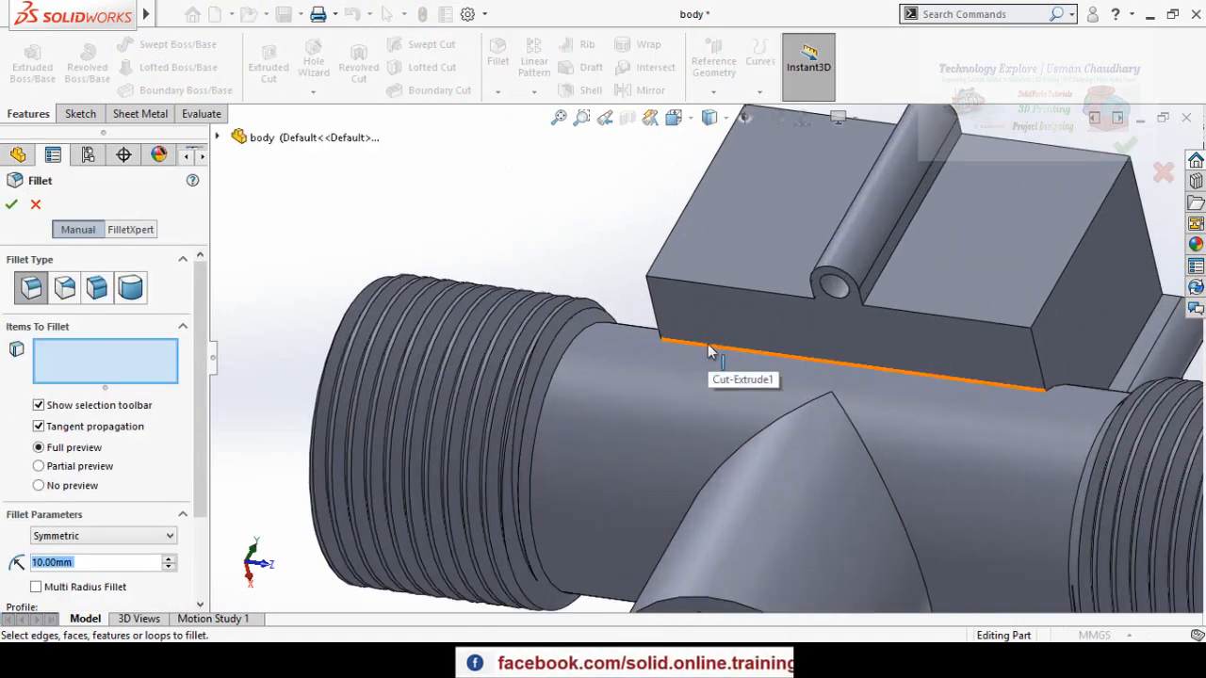
pyautogui.click(756, 361)
pyautogui.moveTo(754, 366); pyautogui.dragTo(637, 315, button='middle')
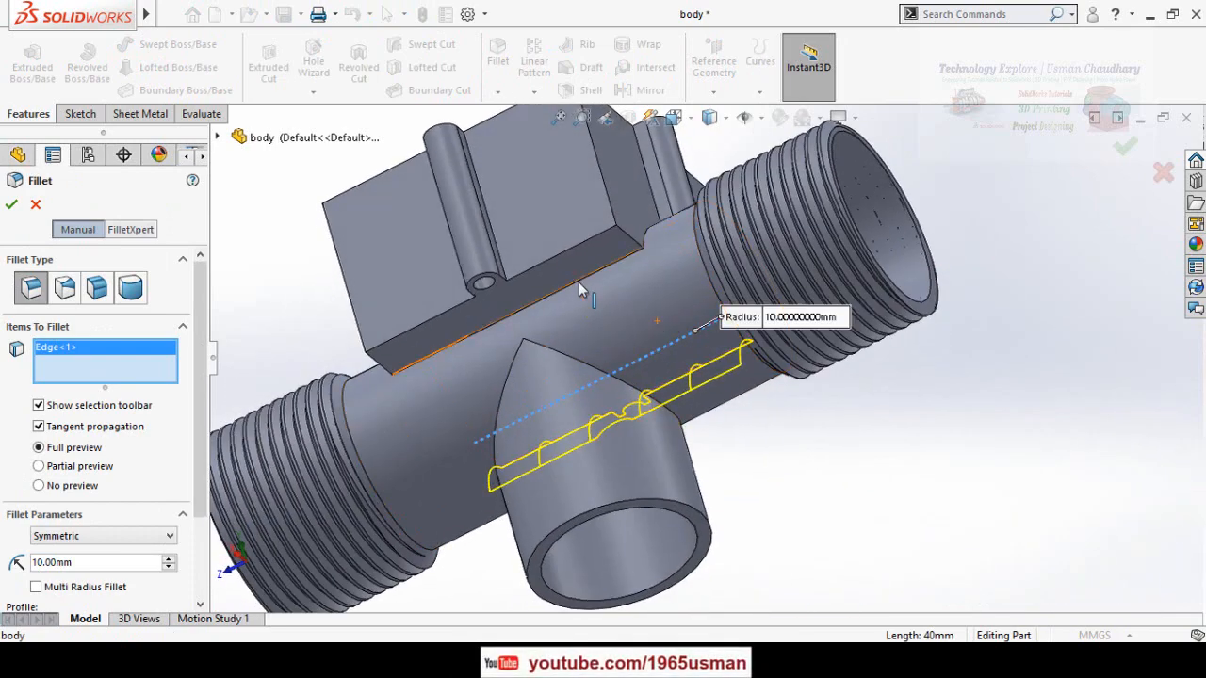
pyautogui.scroll(3, 560, 355)
pyautogui.moveTo(560, 356); pyautogui.dragTo(471, 407, button='middle')
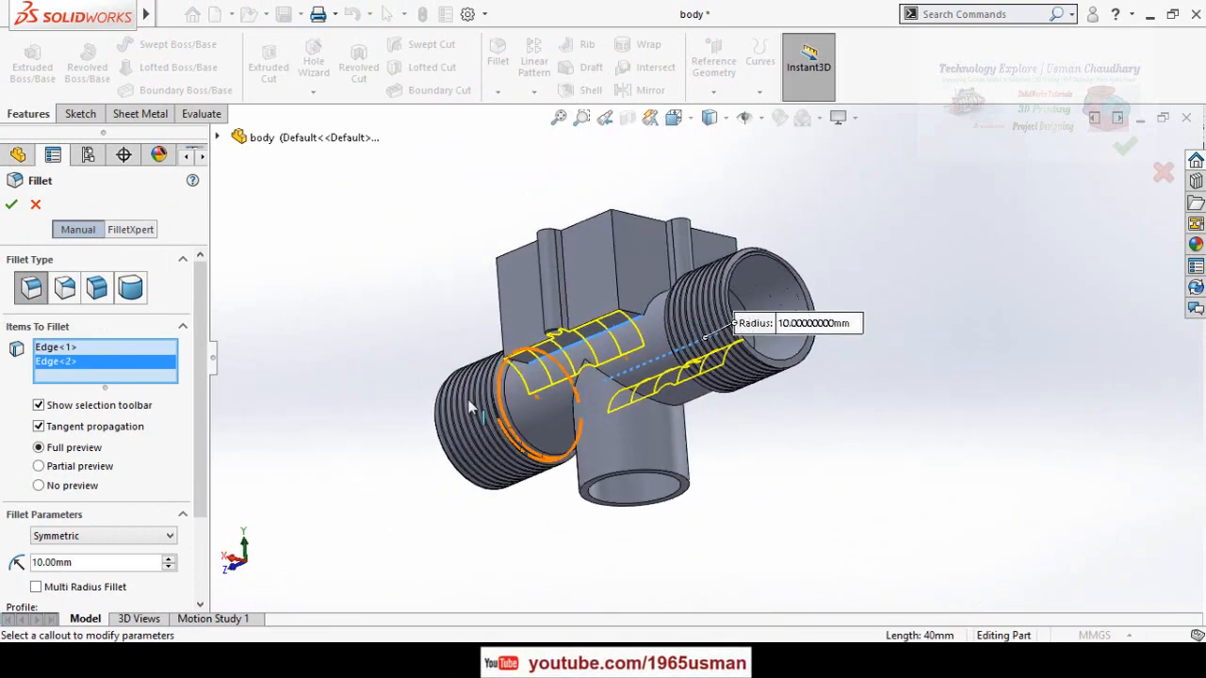
# Set the fillet radius to 8 mm and apply it to the selected block edges.
pyautogui.doubleClick(86, 562)
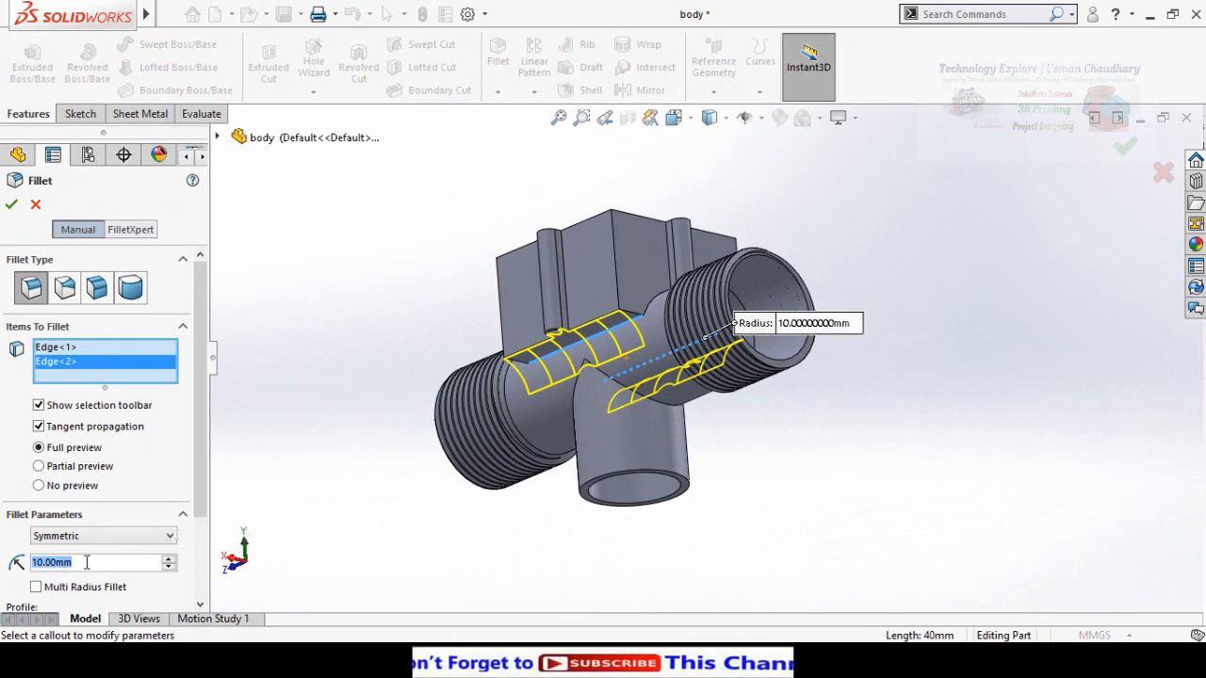
pyautogui.write('8')
pyautogui.press('Return')
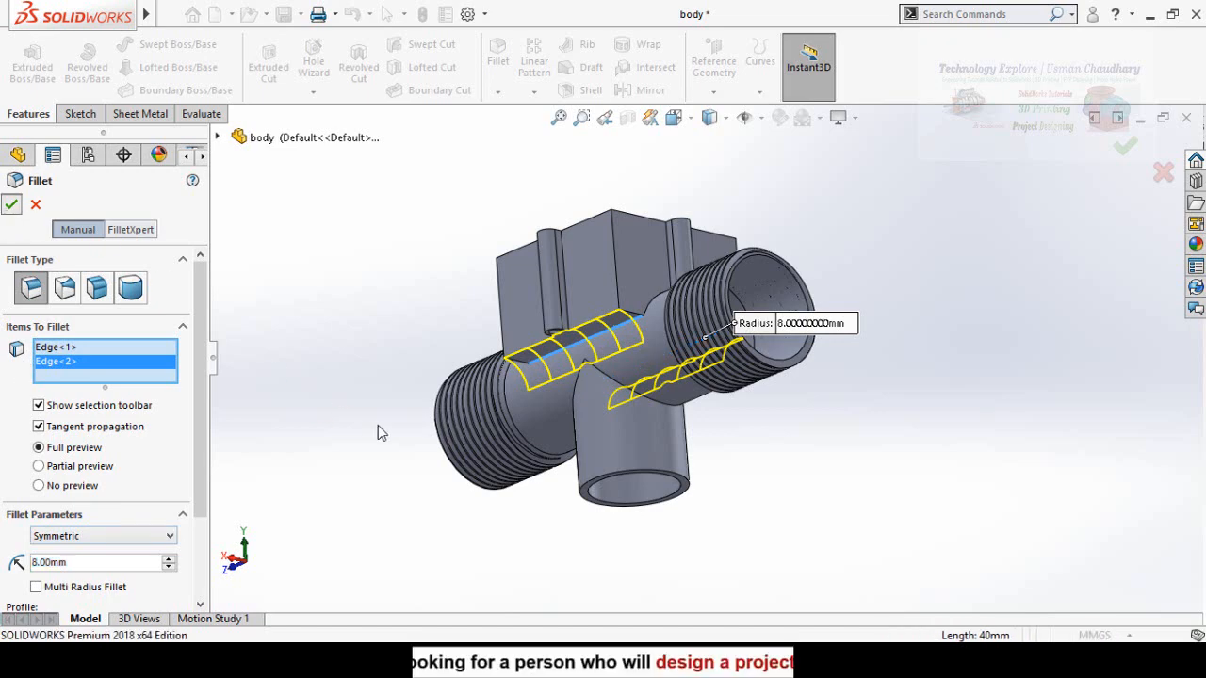
pyautogui.press('Return')
pyautogui.moveTo(366, 368); pyautogui.dragTo(401, 518, button='middle')
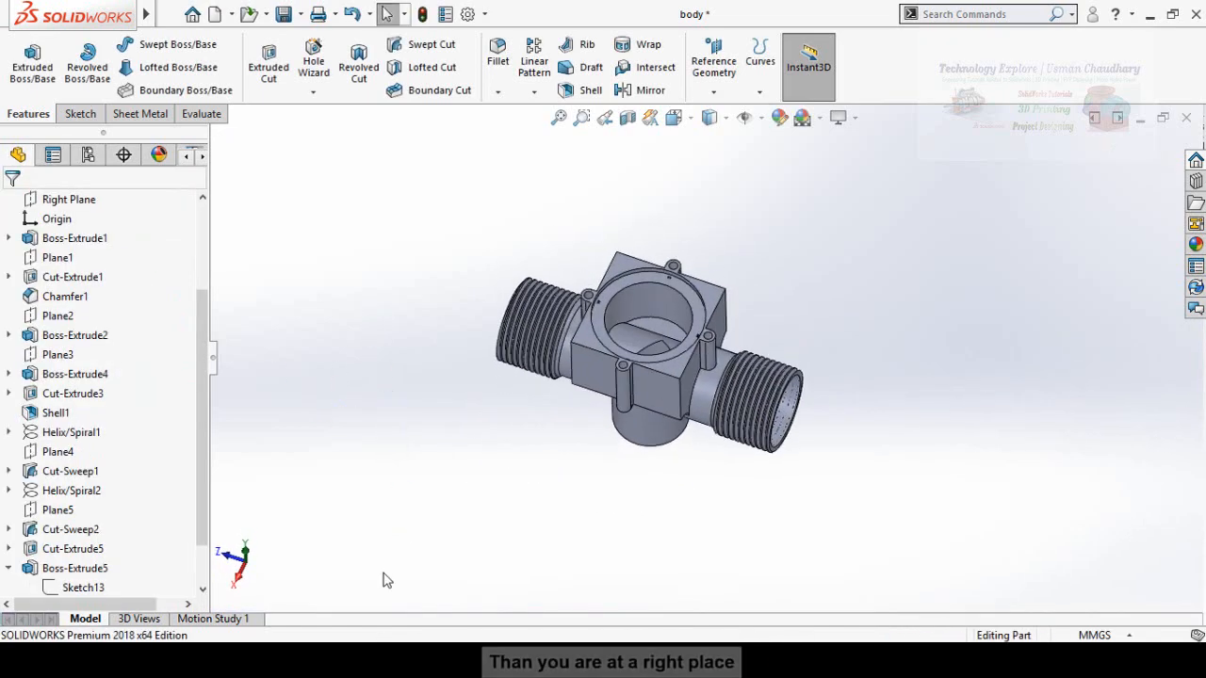
# Create a new assembly and place the body part in it as the first component.
pyautogui.hotkey('ctrl', 'n')
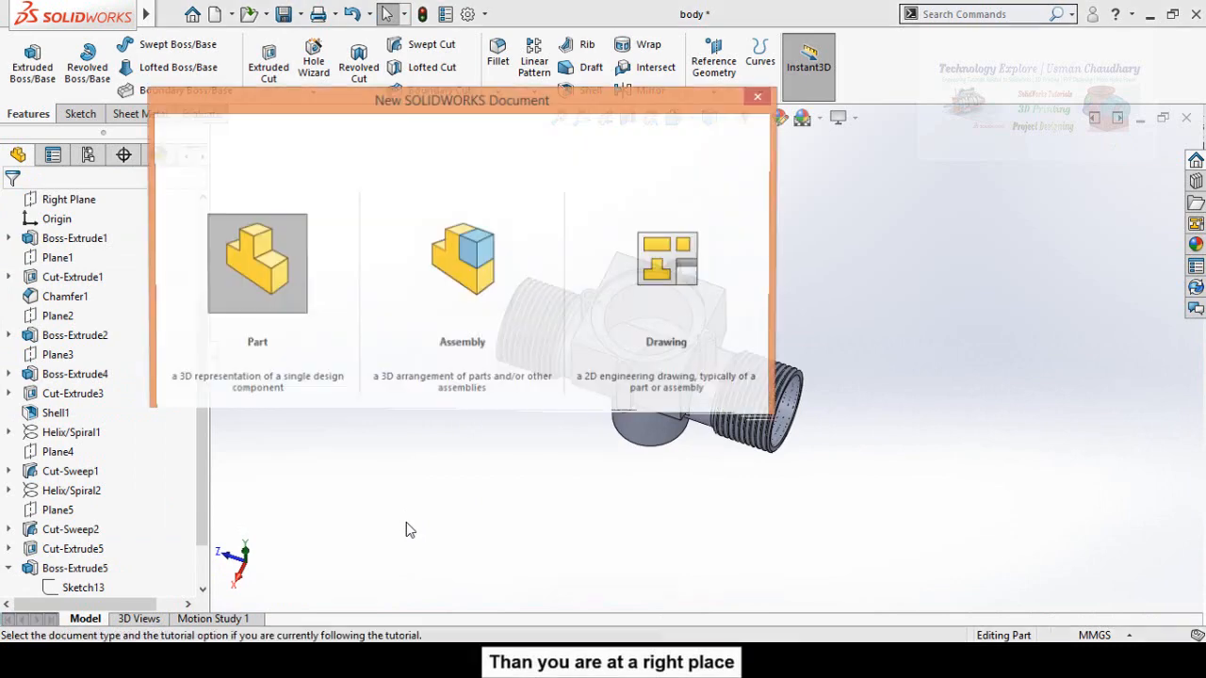
pyautogui.doubleClick(460, 298)
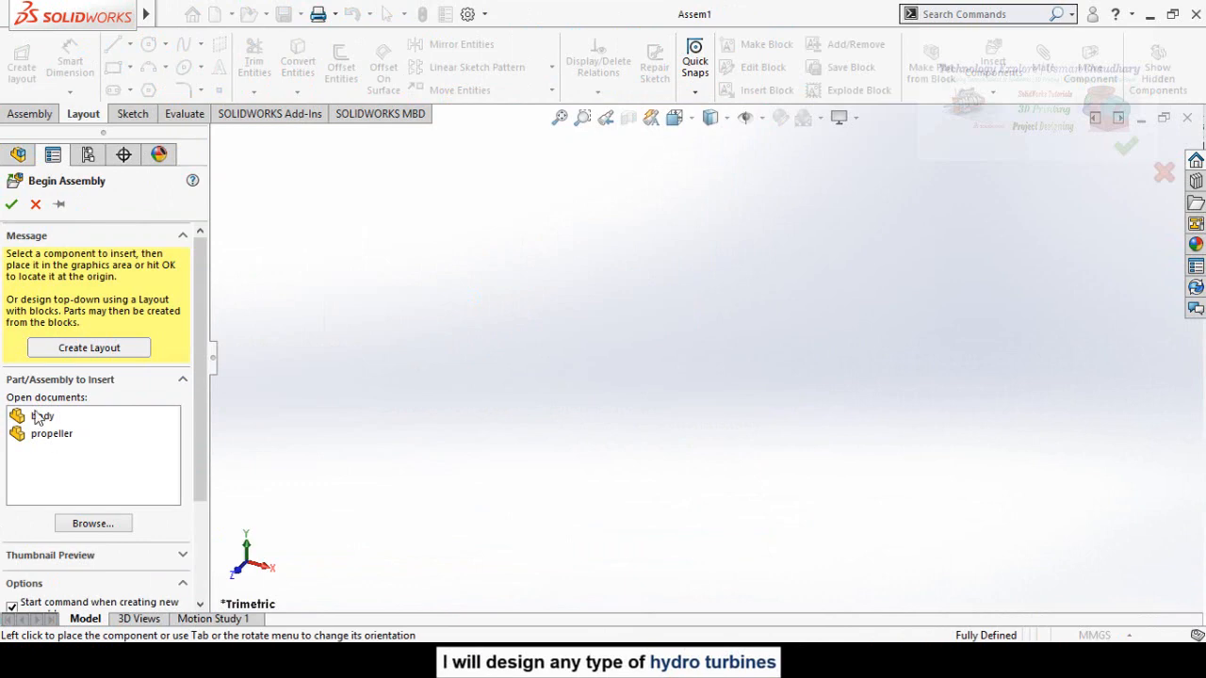
pyautogui.click(38, 418)
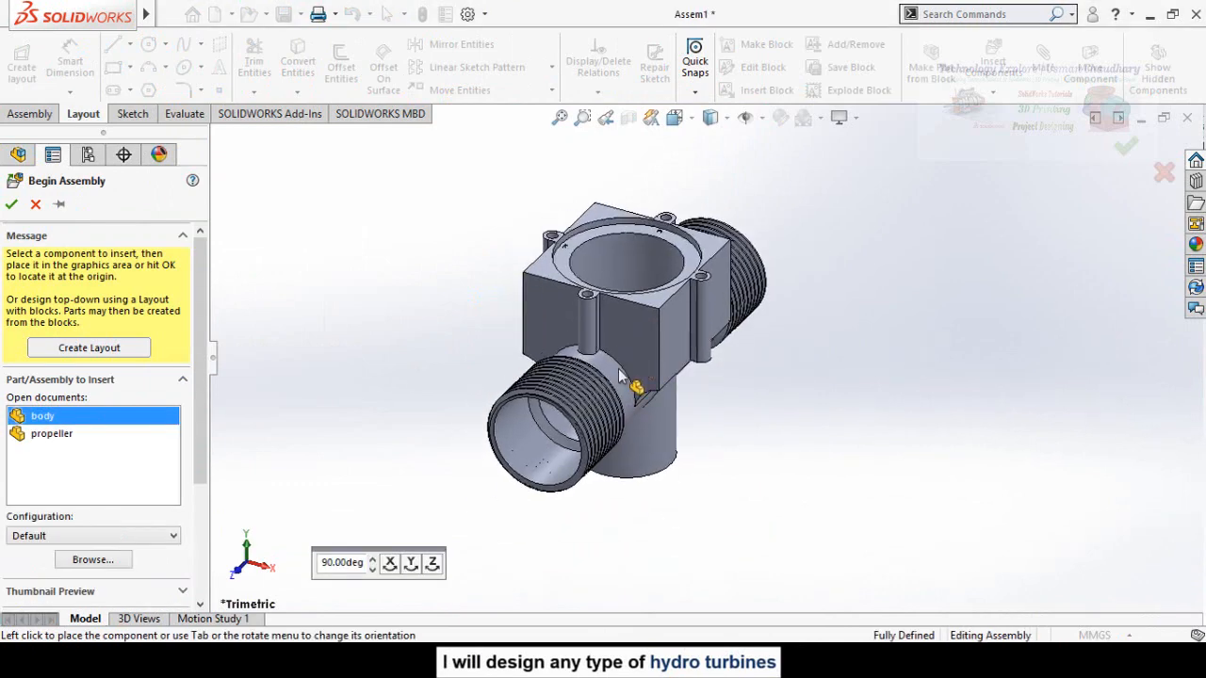
pyautogui.click(619, 377)
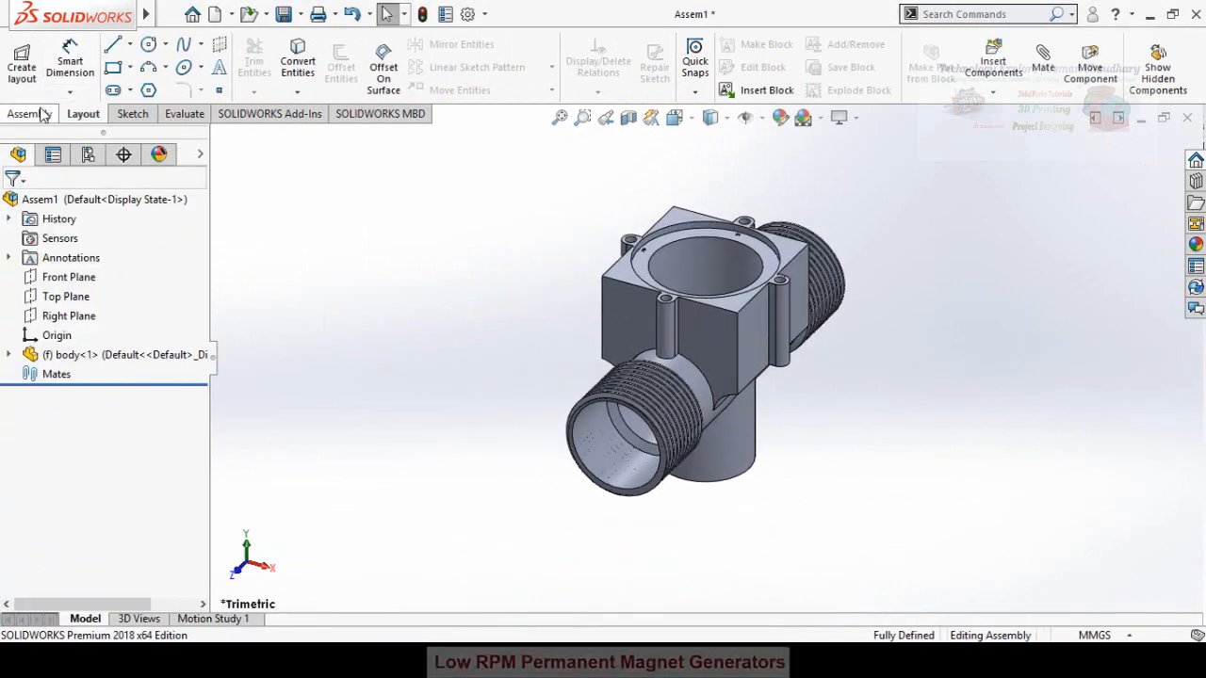
# Insert the propeller part into the assembly and place it beside the body.
pyautogui.click(40, 113)
pyautogui.click(98, 60)
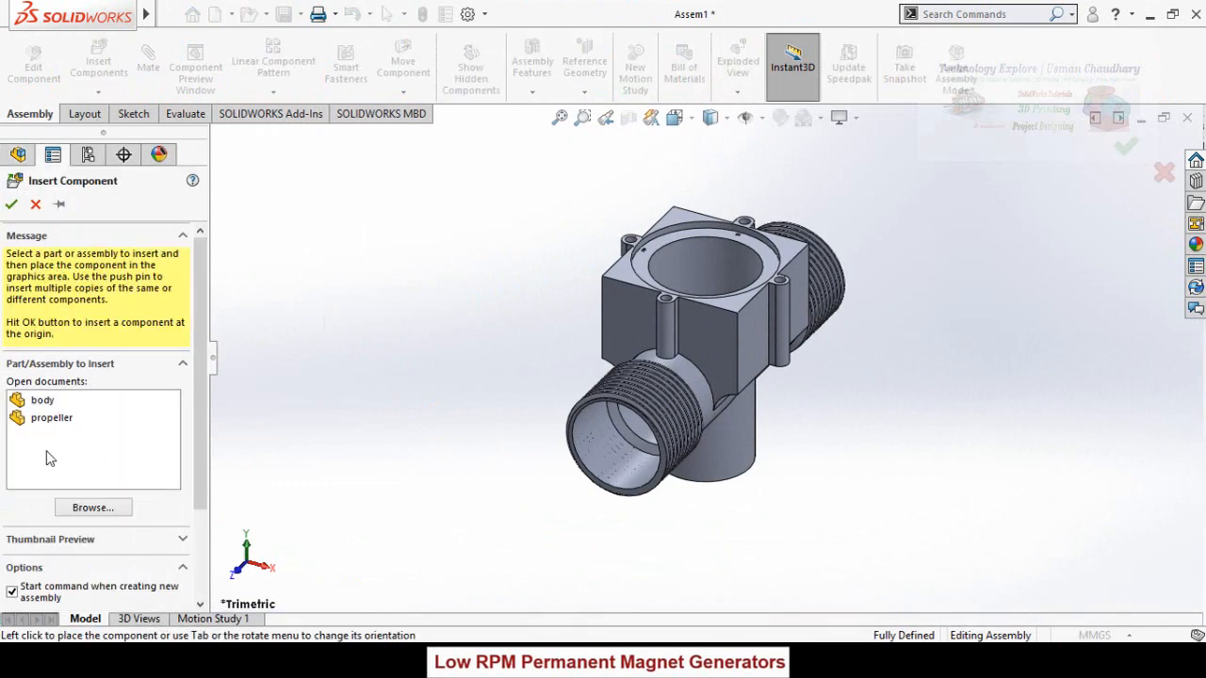
pyautogui.click(52, 417)
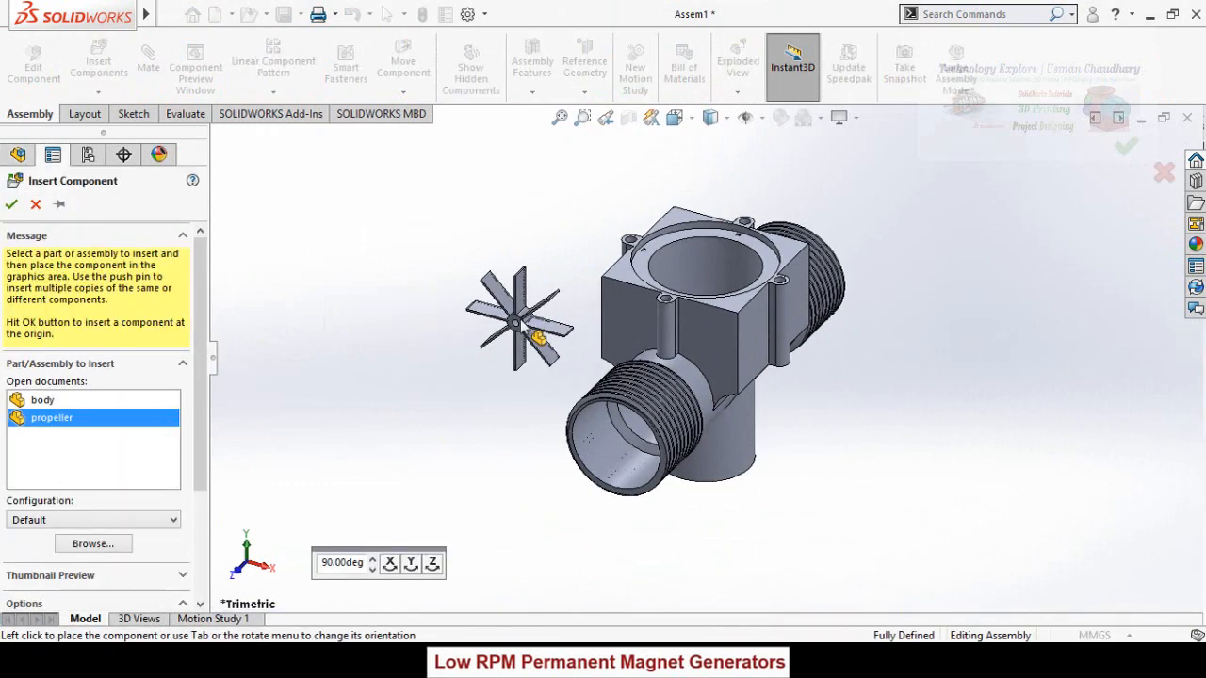
pyautogui.click(529, 325)
# Mate the propeller's hub bore concentric with the large round cavity in the body.
pyautogui.scroll(-4, 536, 325)
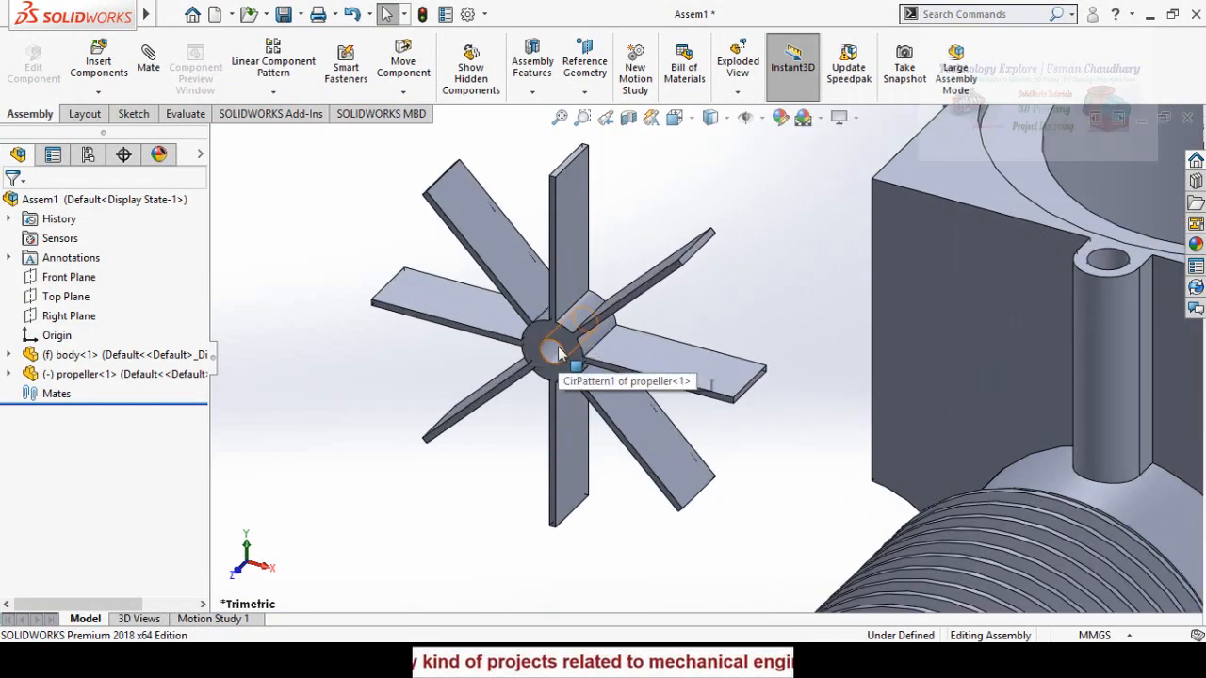
pyautogui.click(558, 352)
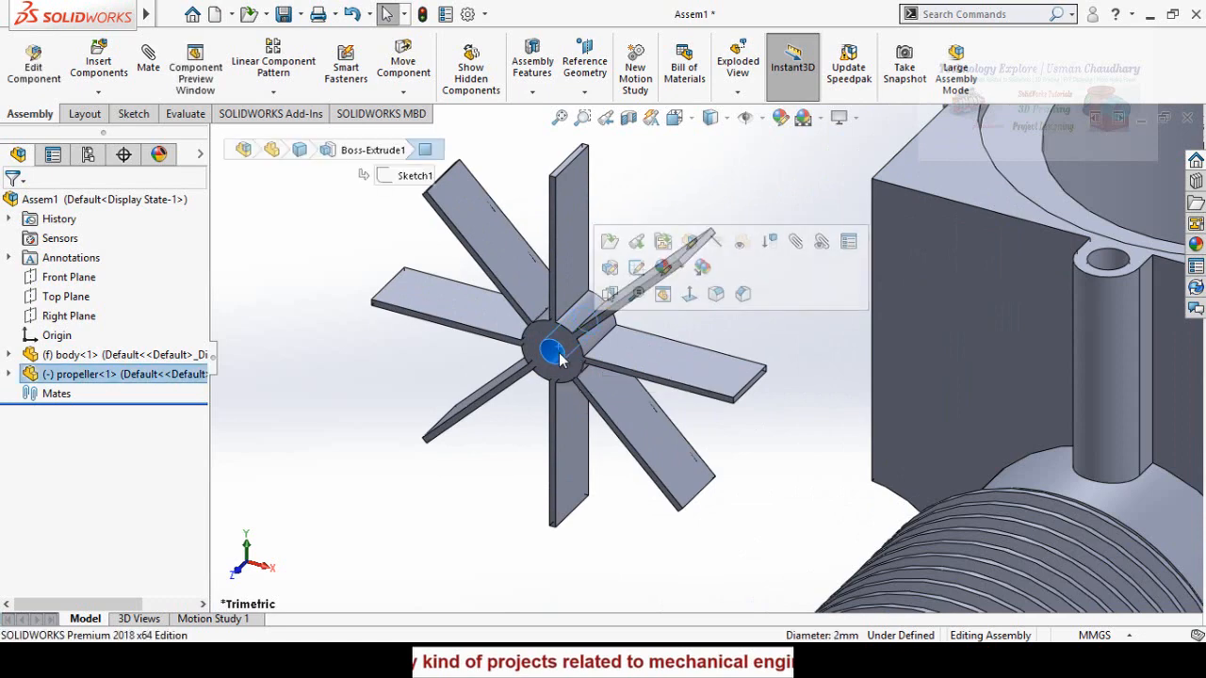
pyautogui.click(795, 241)
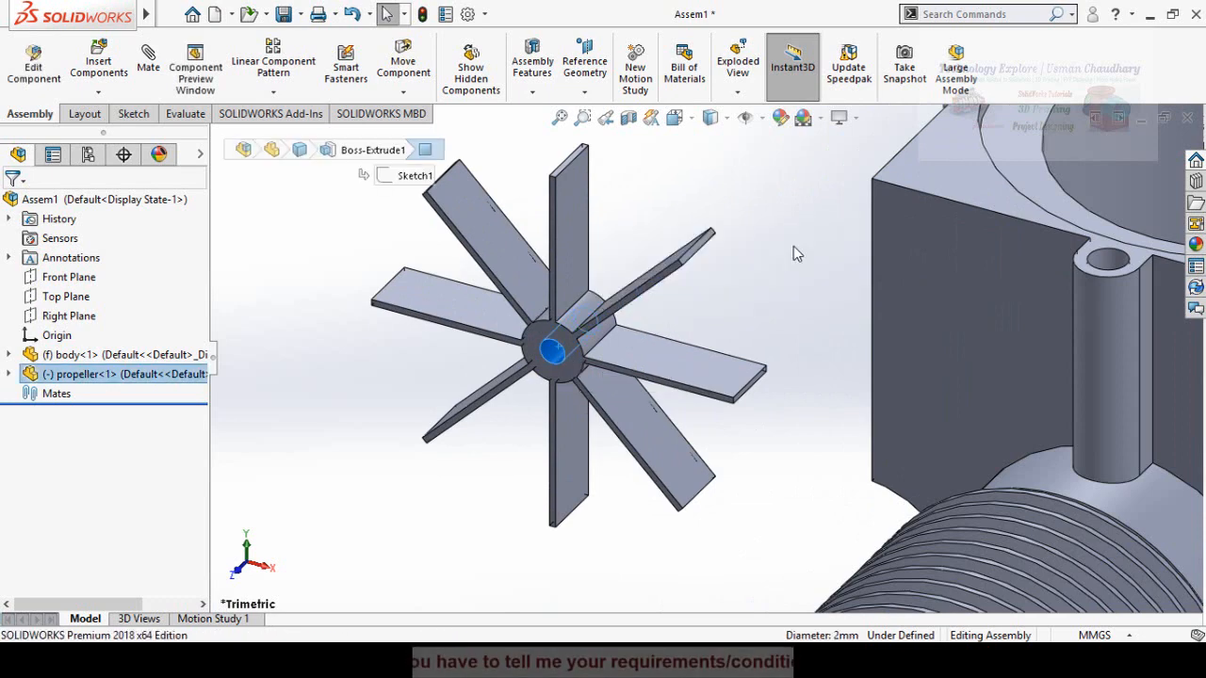
pyautogui.scroll(4, 761, 257)
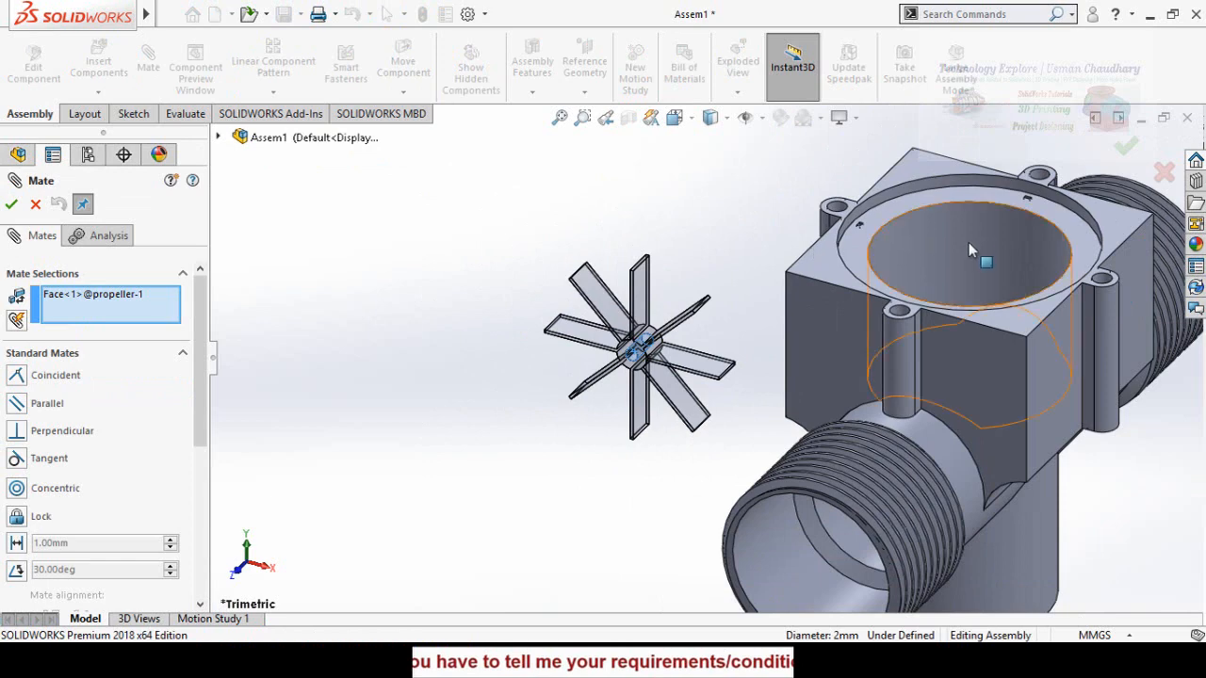
pyautogui.click(966, 244)
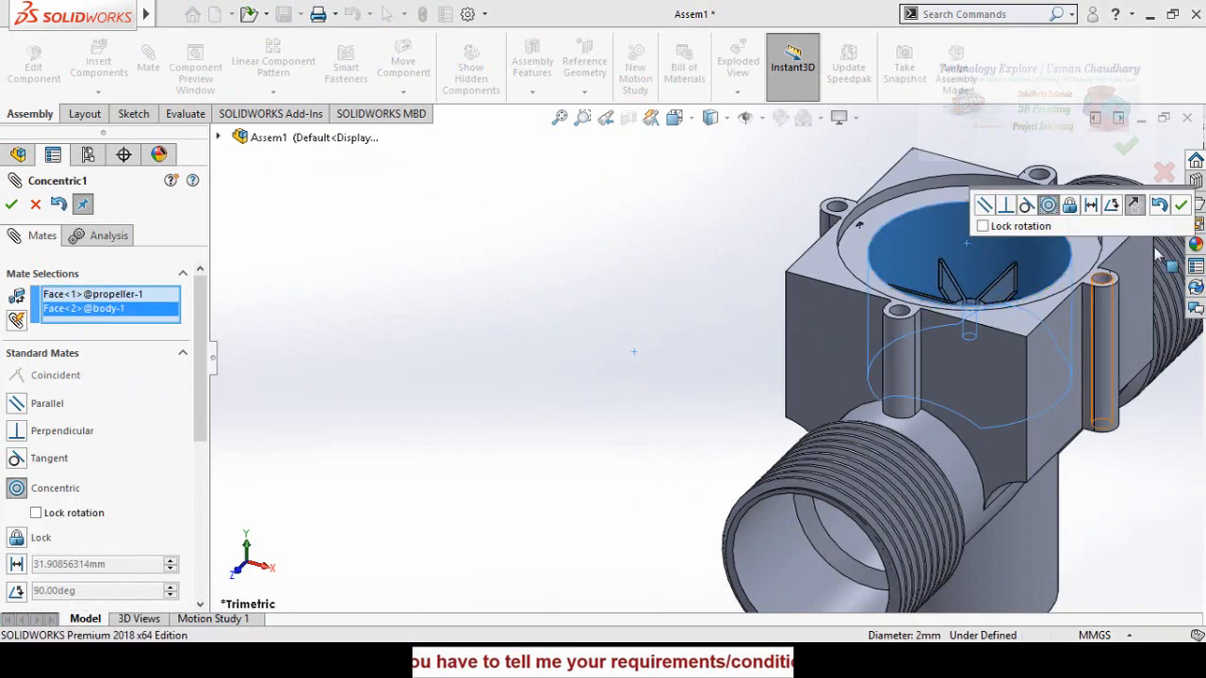
pyautogui.click(1179, 211)
# Mate the propeller's upper face coincident with the ring-shaped ledge around the body's cavity and finish mating.
pyautogui.scroll(-5, 1042, 263)
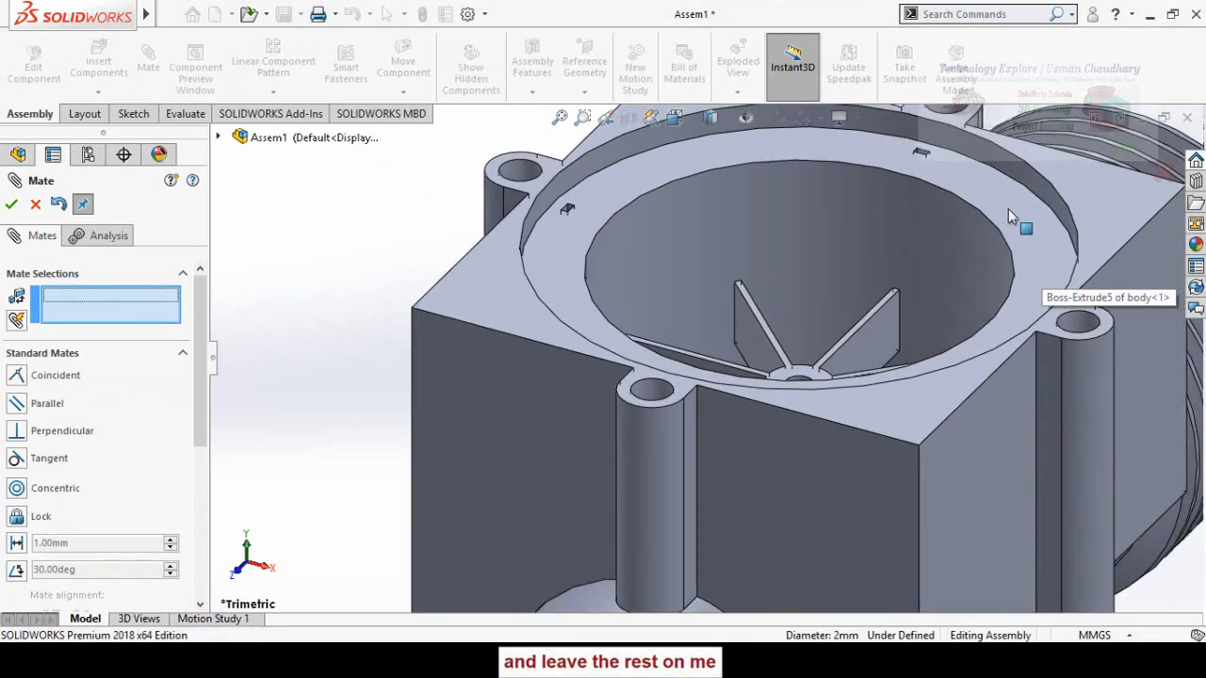
pyautogui.click(1009, 210)
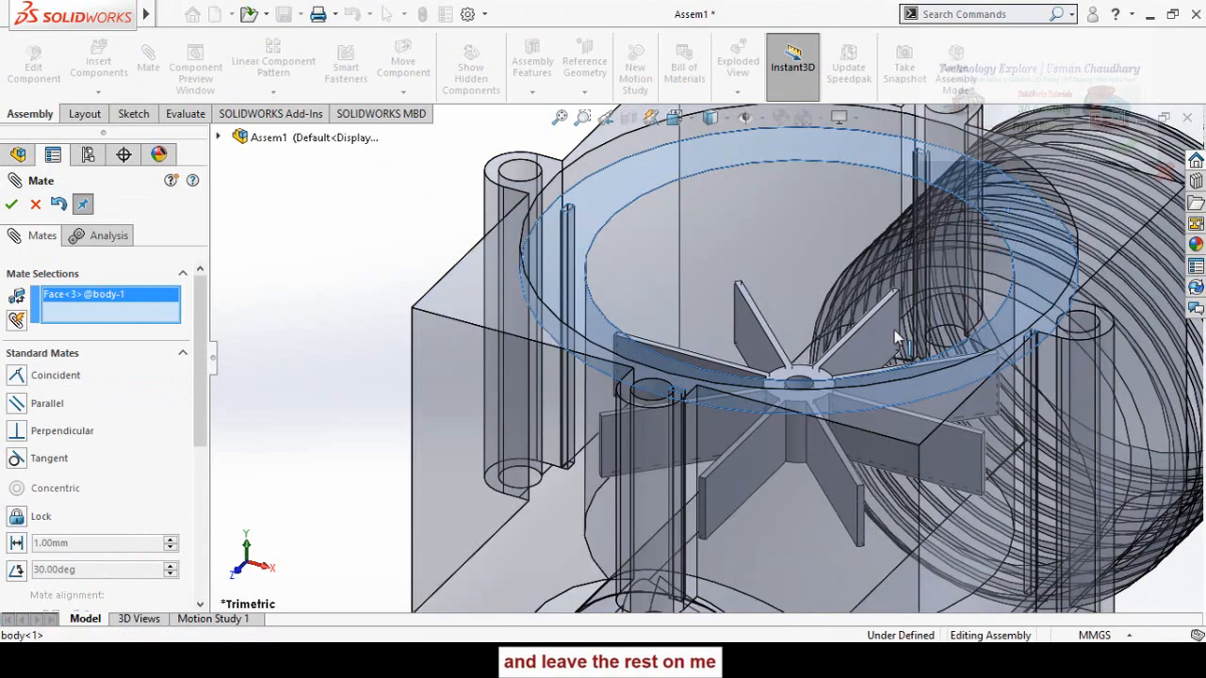
pyautogui.scroll(-3, 838, 377)
pyautogui.click(780, 379)
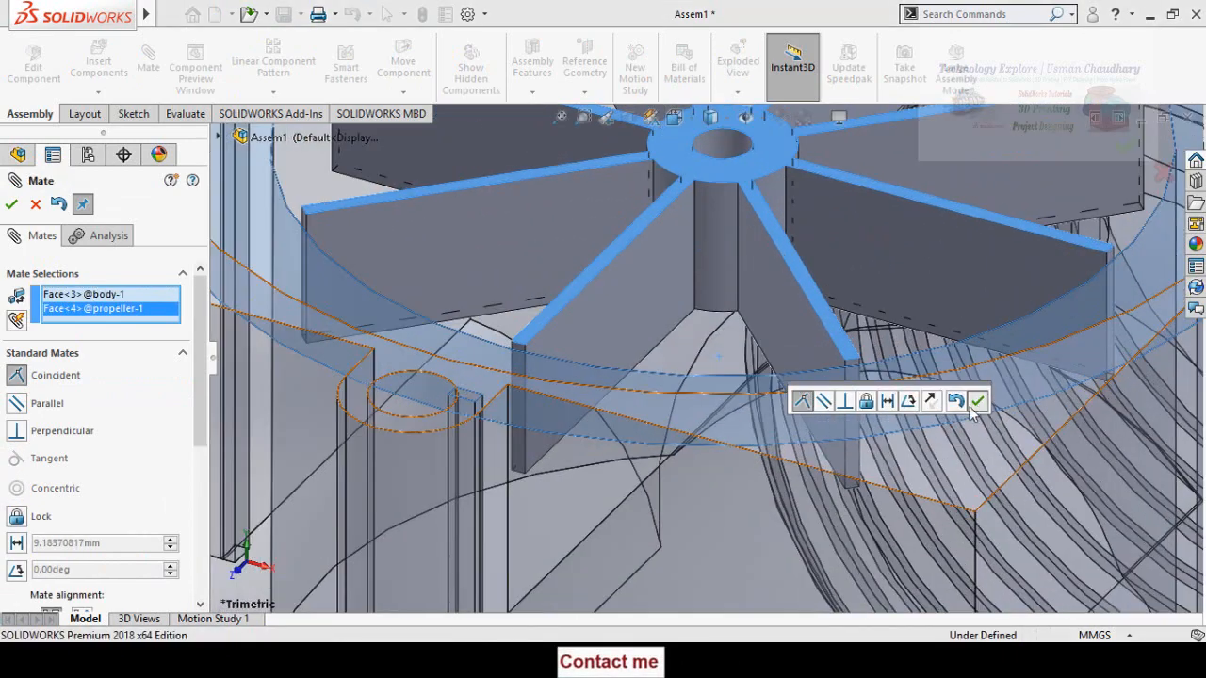
pyautogui.click(977, 400)
pyautogui.scroll(5, 821, 404)
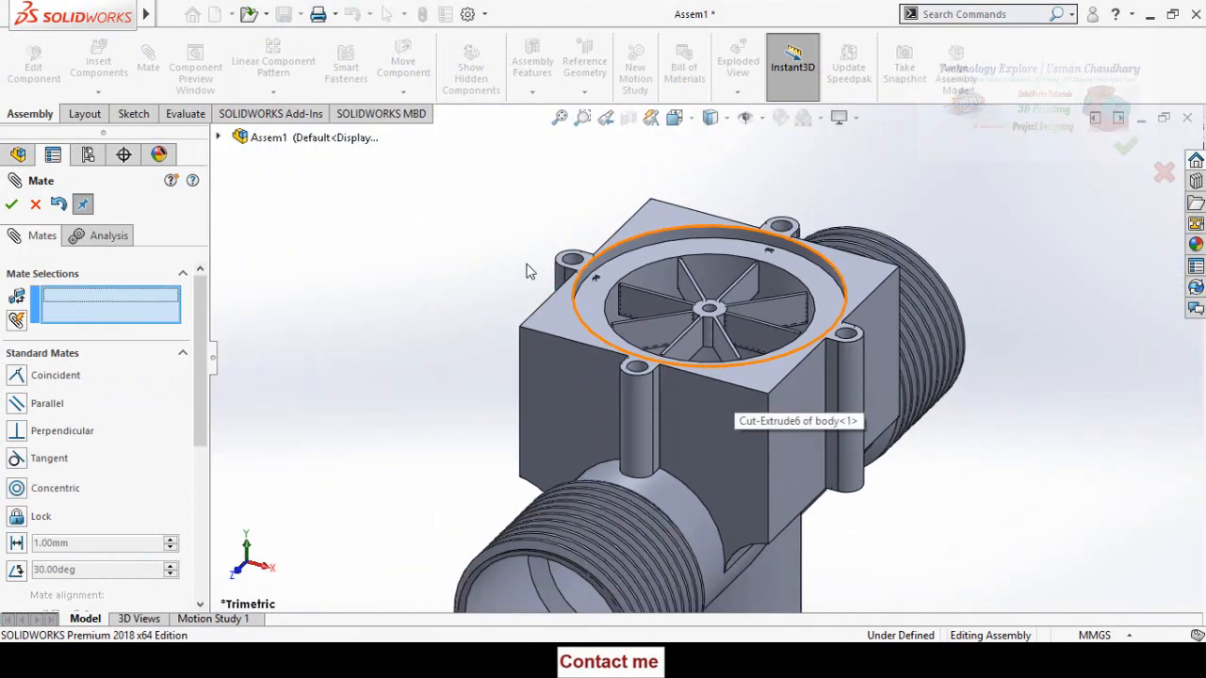
pyautogui.click(10, 205)
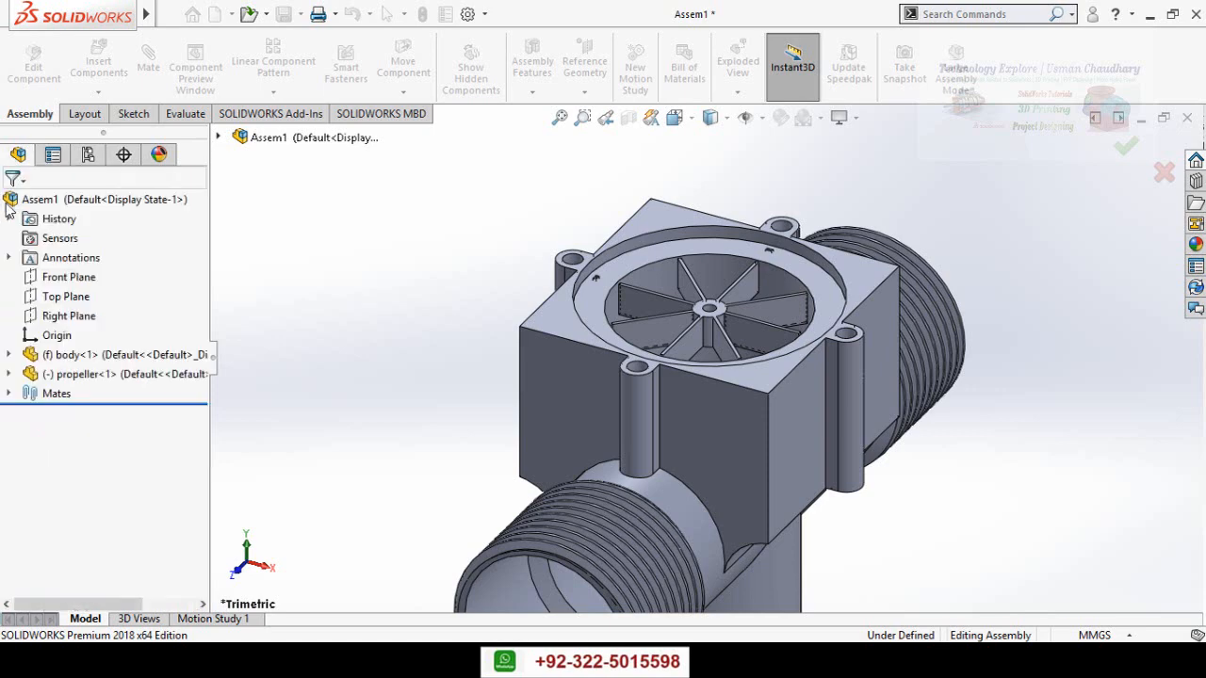
# Make the body component transparent and inspect how the propeller sits inside the cavity.
pyautogui.press('f')
pyautogui.moveTo(556, 368); pyautogui.dragTo(630, 376, button='middle')
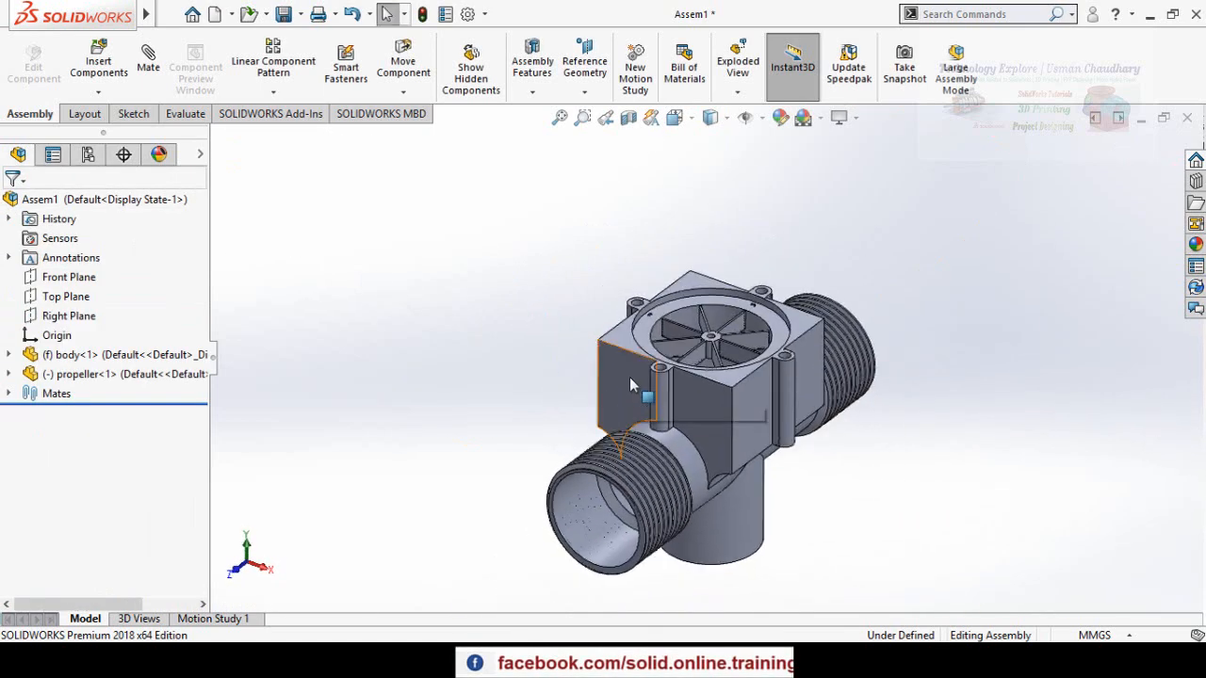
pyautogui.click(629, 376)
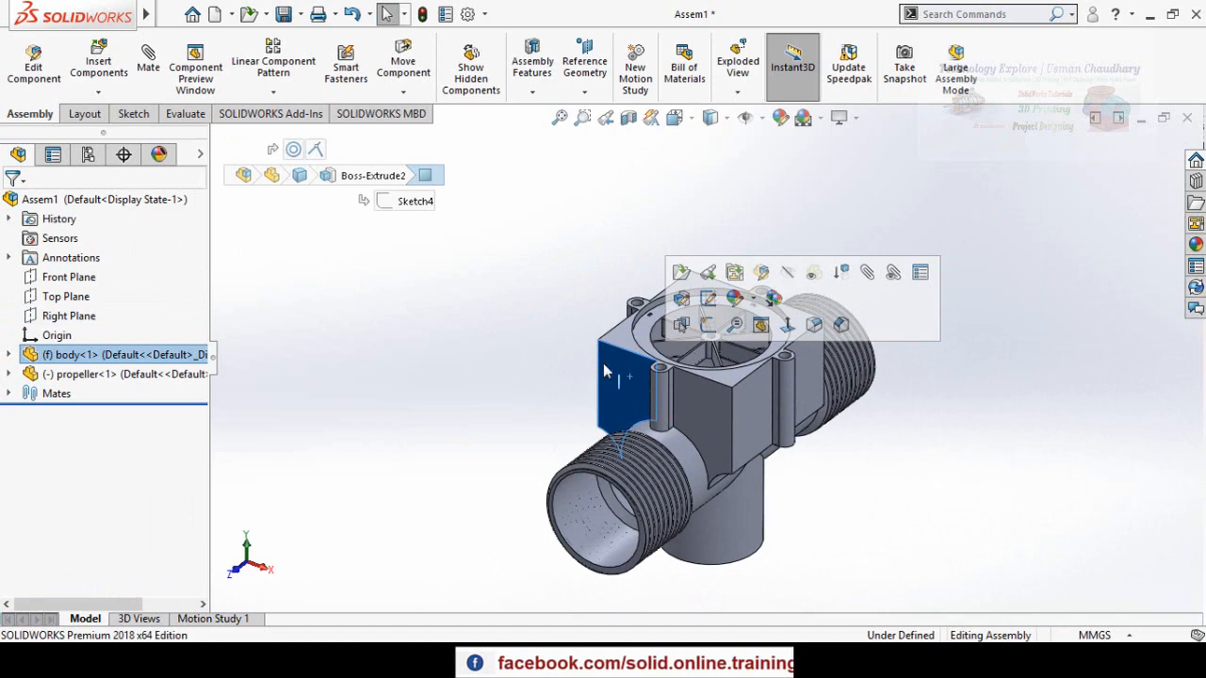
pyautogui.click(815, 275)
pyautogui.scroll(-2, 933, 326)
pyautogui.moveTo(875, 385)
pyautogui.mouseDown(button='middle')
pyautogui.moveTo(838, 295)
pyautogui.moveTo(785, 293)
pyautogui.moveTo(799, 321)
pyautogui.moveTo(779, 298)
pyautogui.mouseUp(button='middle')
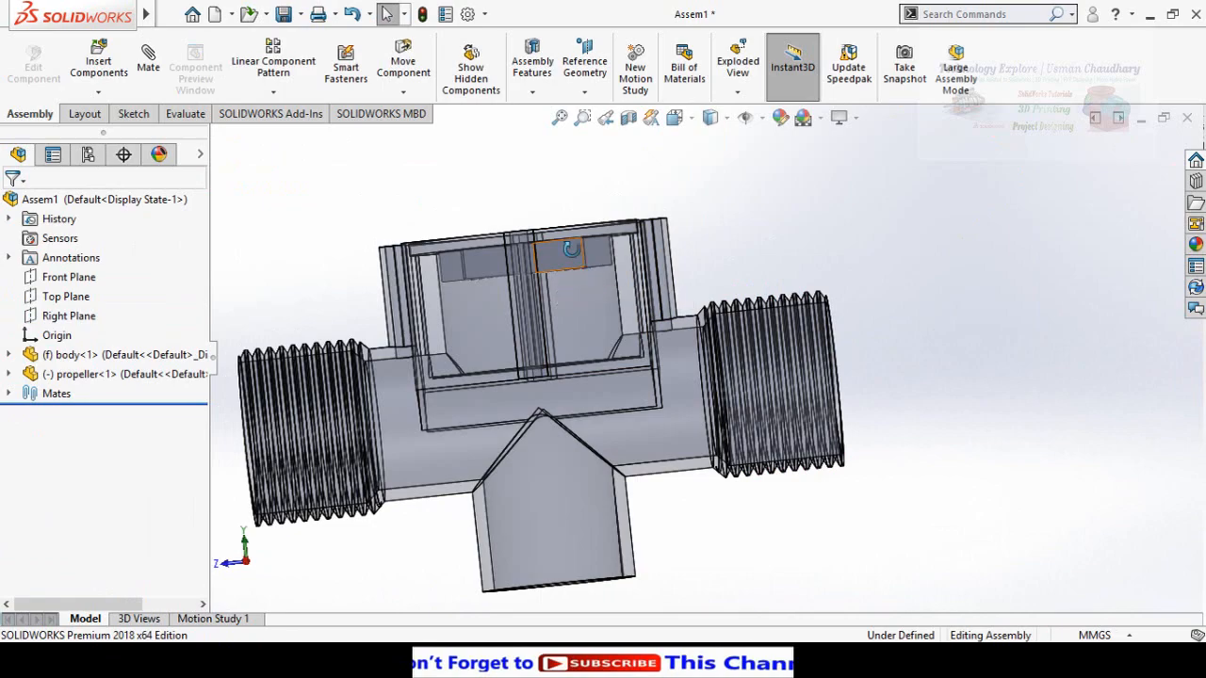
pyautogui.moveTo(563, 260); pyautogui.dragTo(559, 313, button='middle')
pyautogui.scroll(-3, 533, 268)
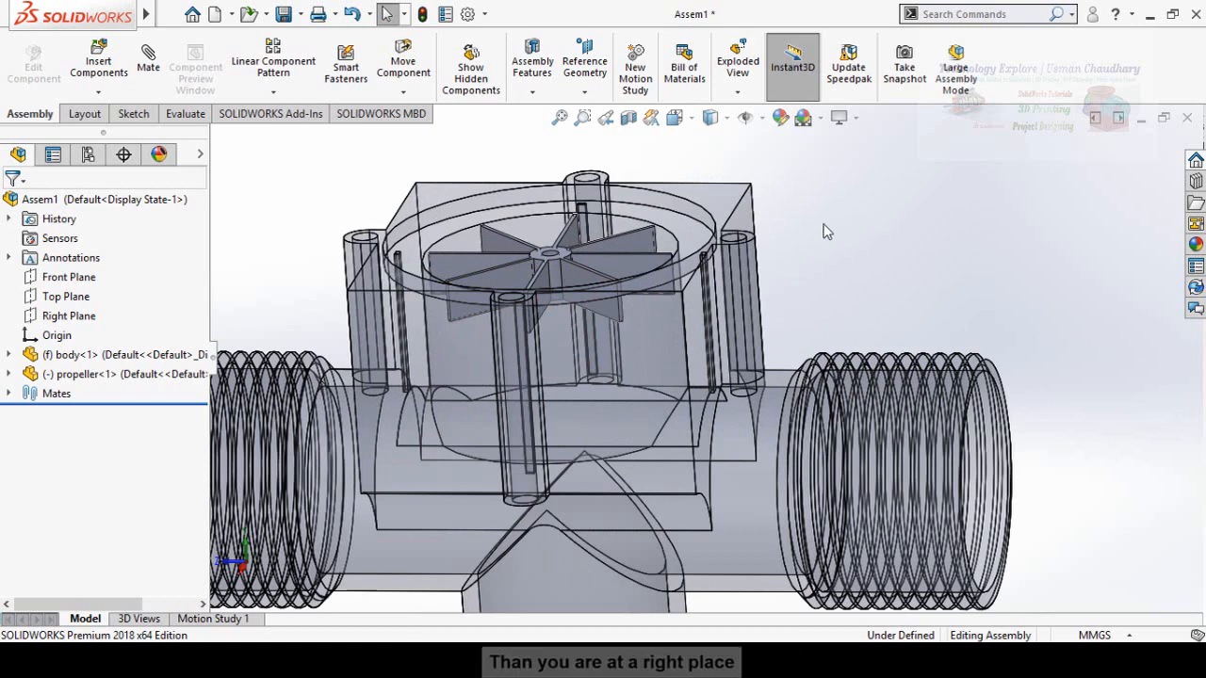
# Open the propeller for in-context editing, saving the assembly as Assembly in the water sensor folder.
pyautogui.click(554, 275)
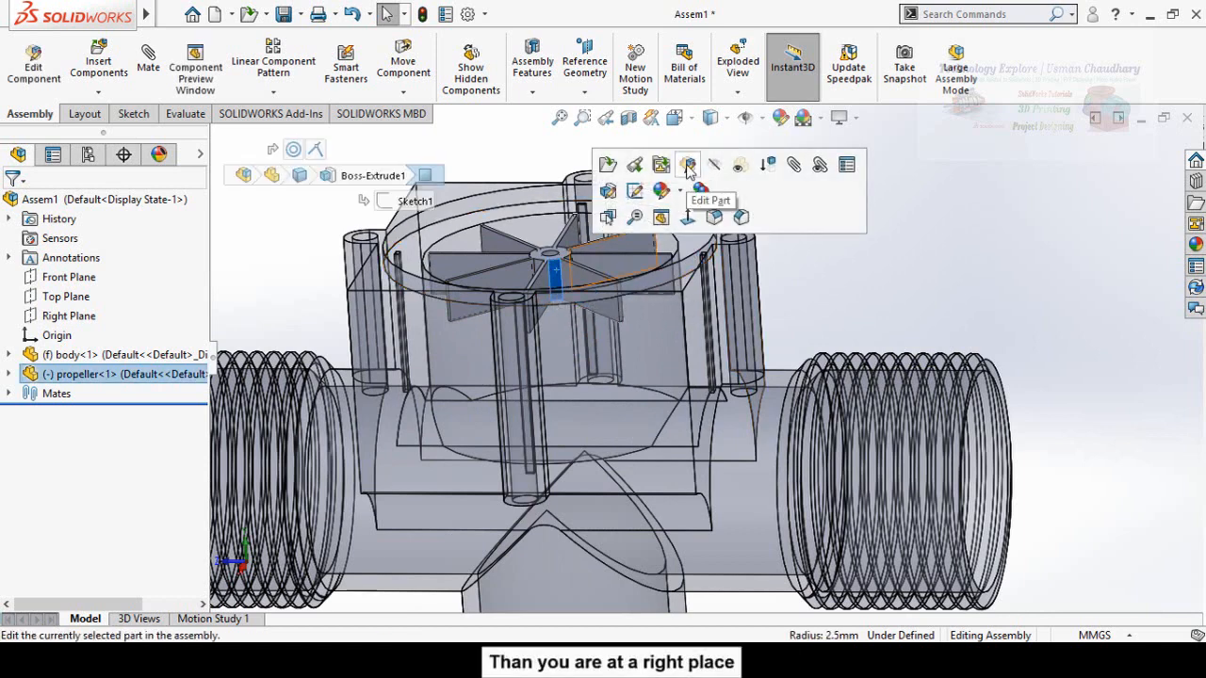
pyautogui.click(689, 167)
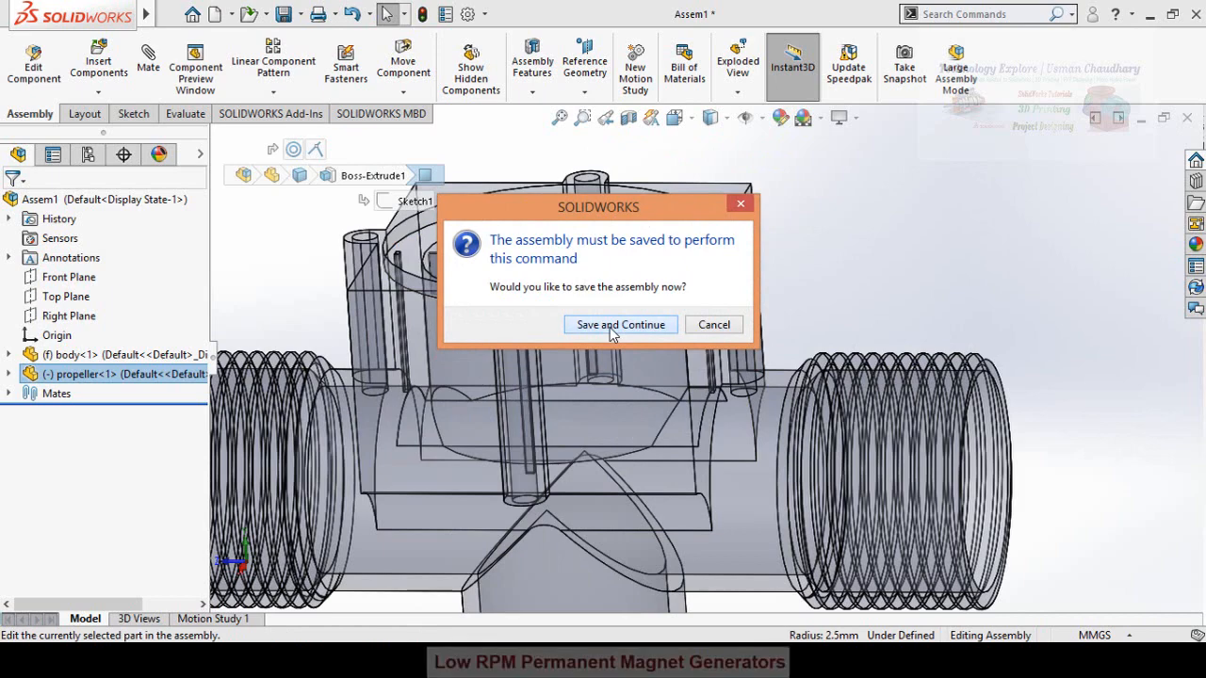
pyautogui.click(612, 344)
pyautogui.click(426, 423)
pyautogui.press('BackSpace')
pyautogui.write('bly')
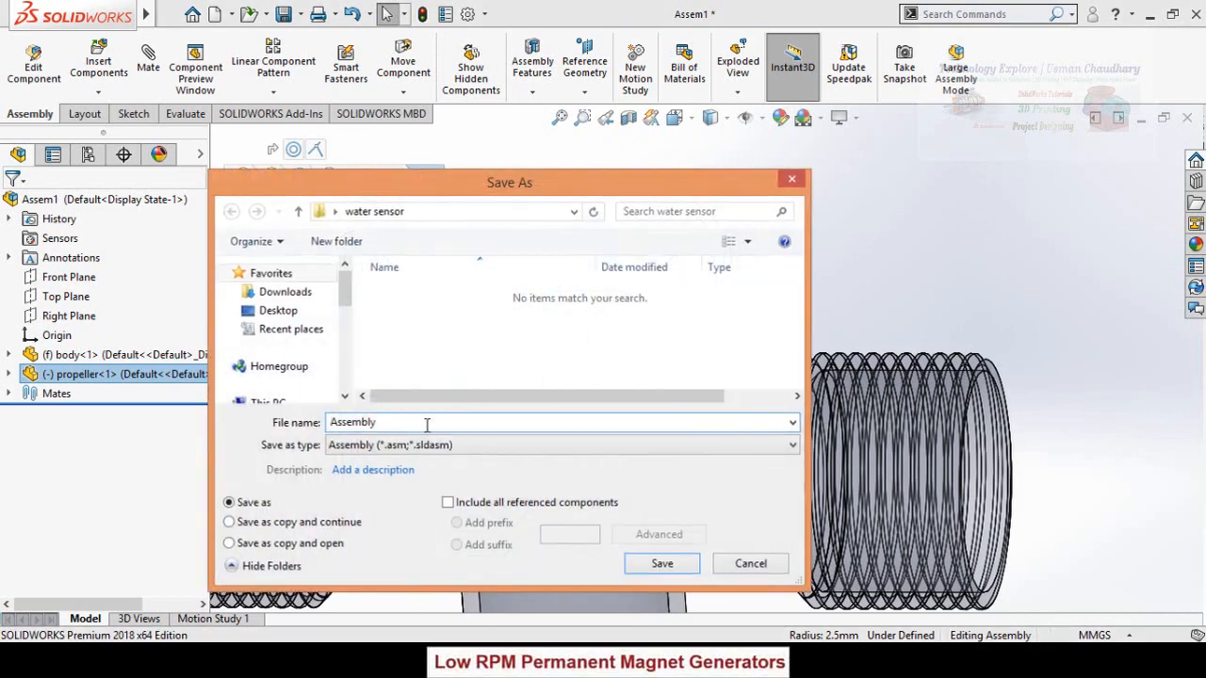
pyautogui.press('Return')
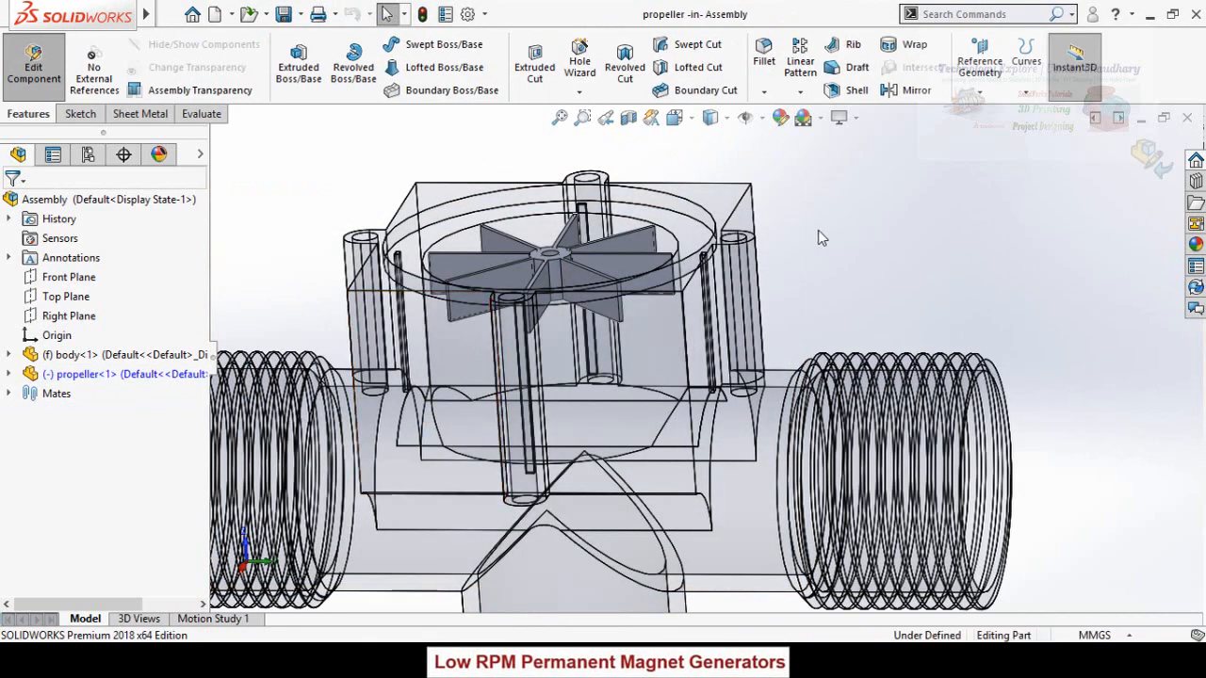
# Set the depth of the propeller's hub extrusion to 15 mm, then return to the assembly and rebuild it.
pyautogui.scroll(-2, 606, 249)
pyautogui.moveTo(531, 321); pyautogui.dragTo(545, 336, button='middle')
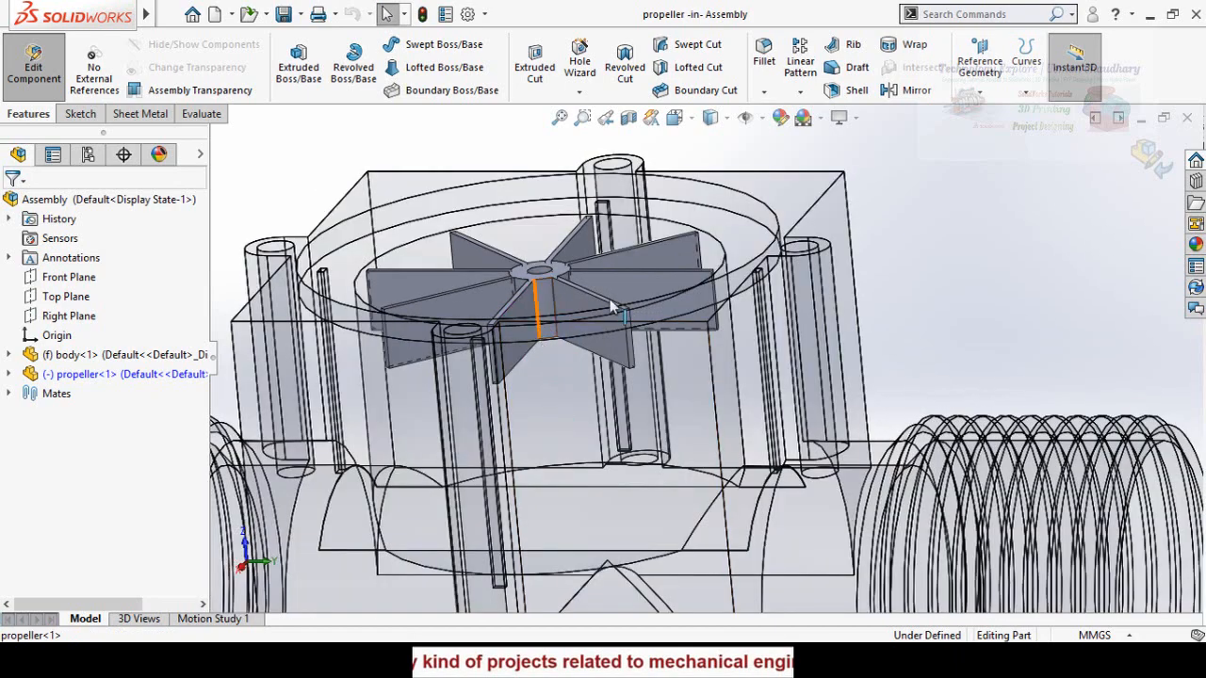
pyautogui.click(550, 290)
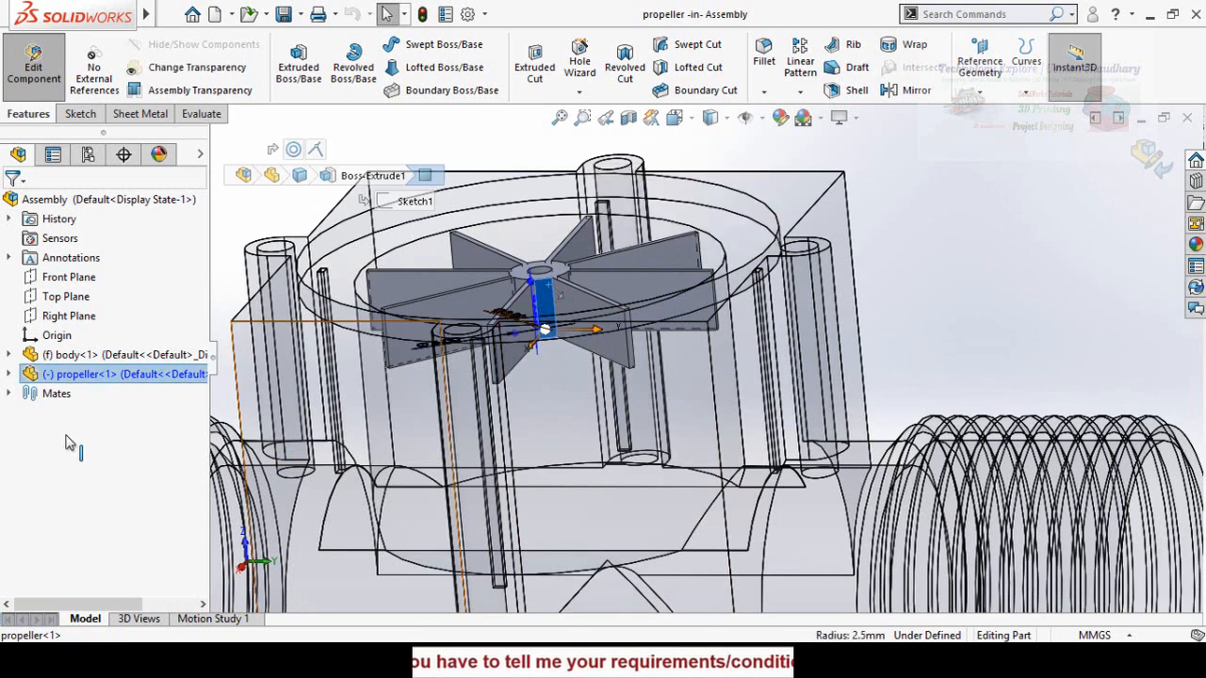
pyautogui.click(9, 375)
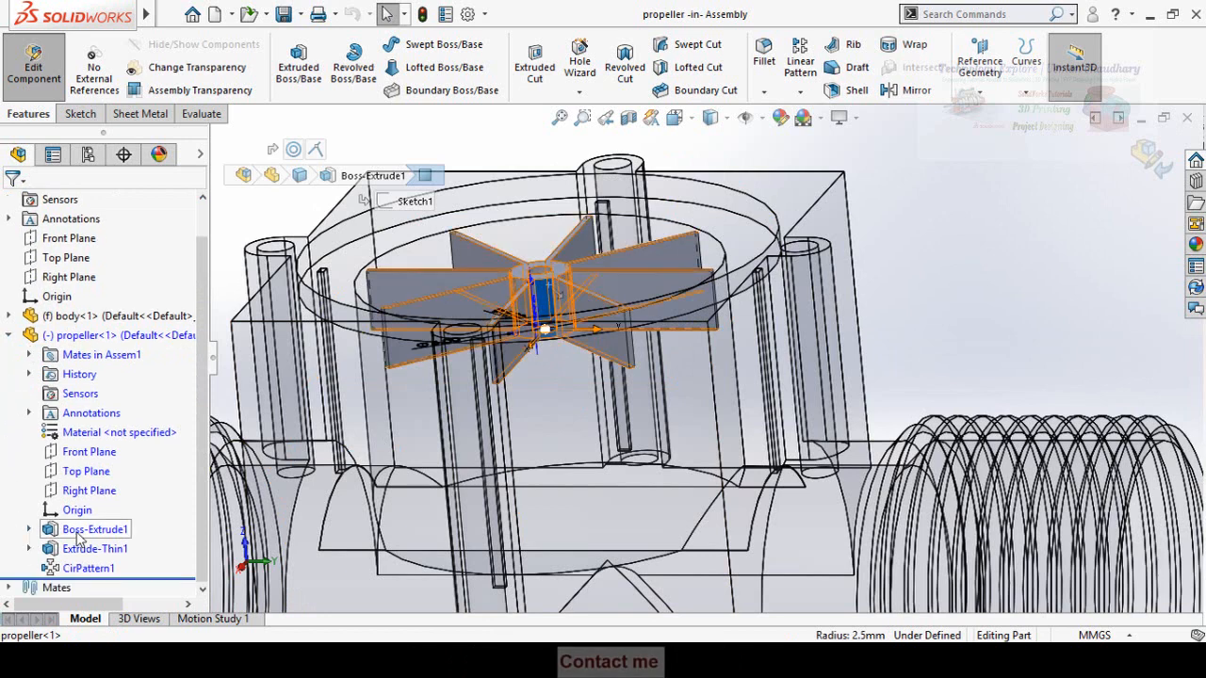
pyautogui.click(81, 531)
pyautogui.click(93, 483)
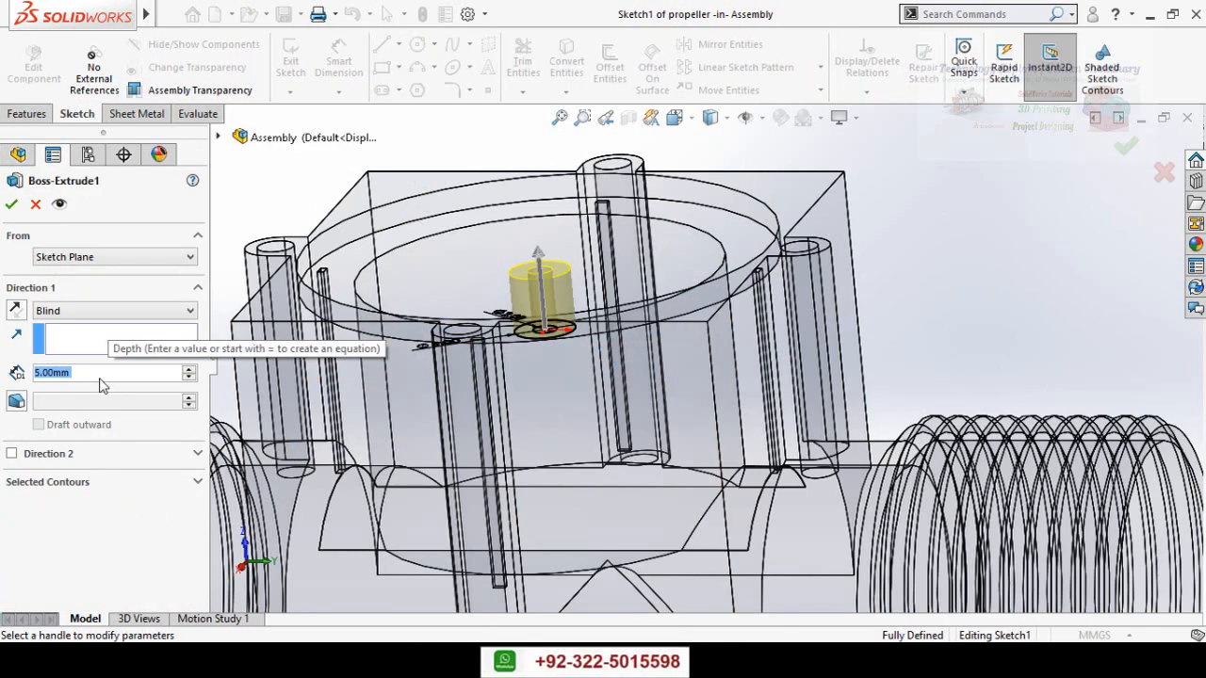
pyautogui.write('15')
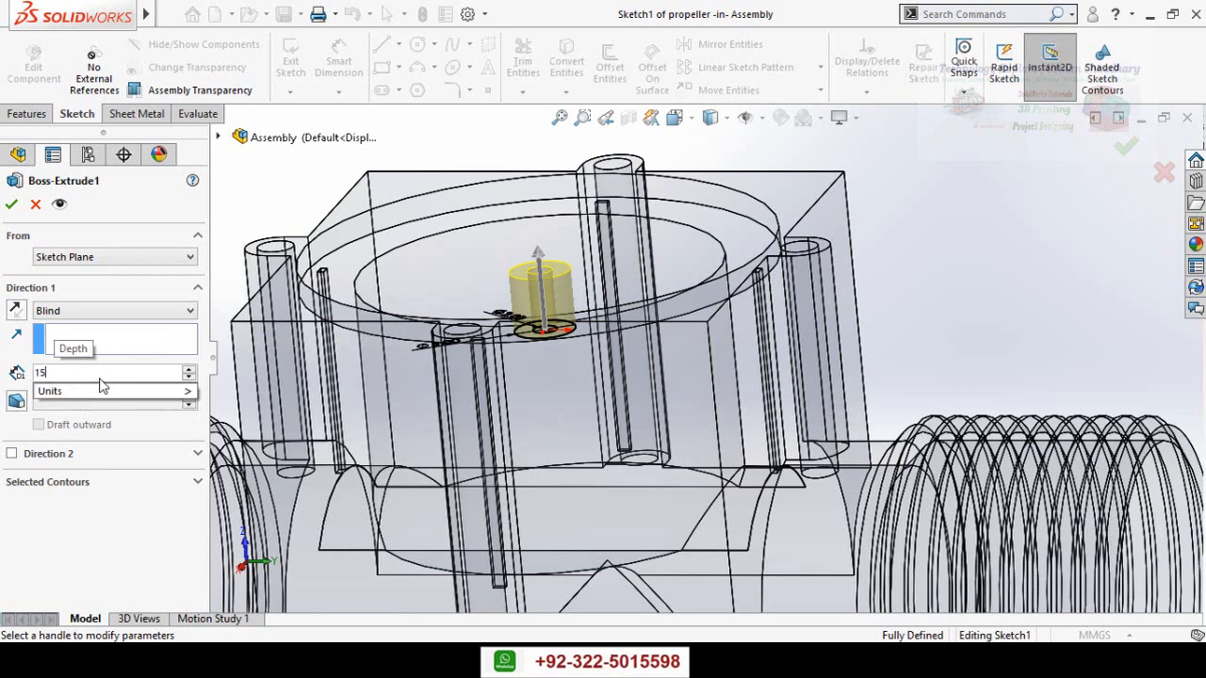
pyautogui.press('Return')
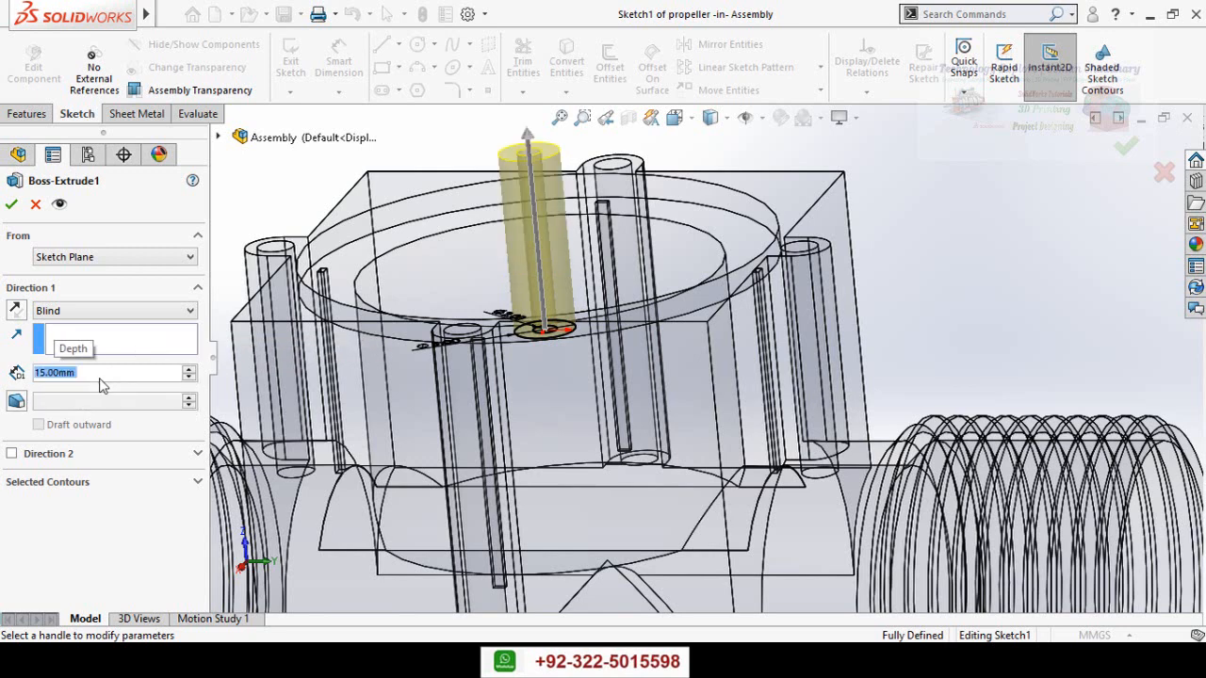
pyautogui.click(11, 206)
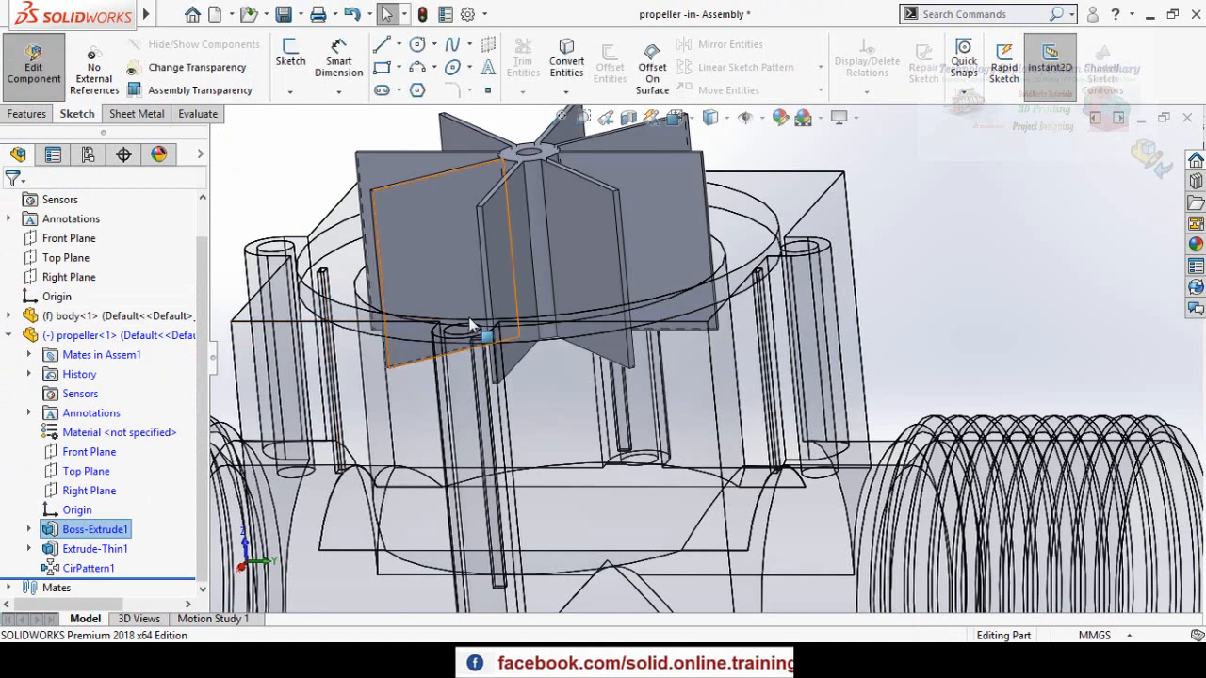
pyautogui.click(1147, 158)
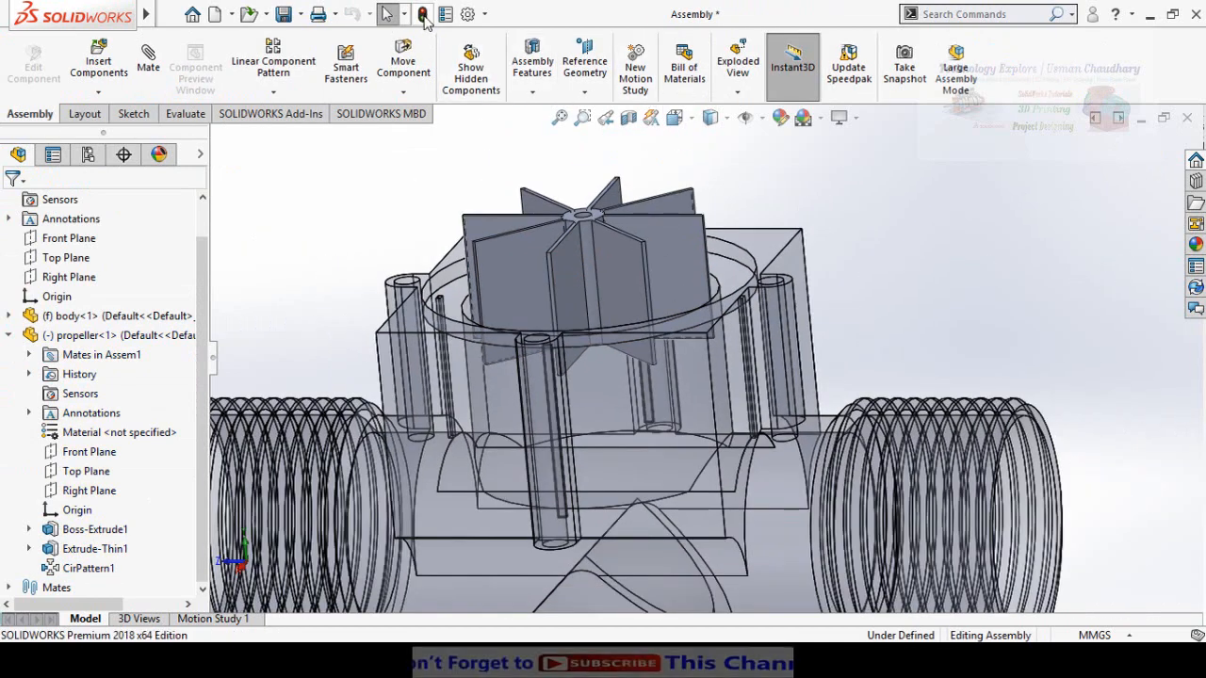
pyautogui.click(422, 15)
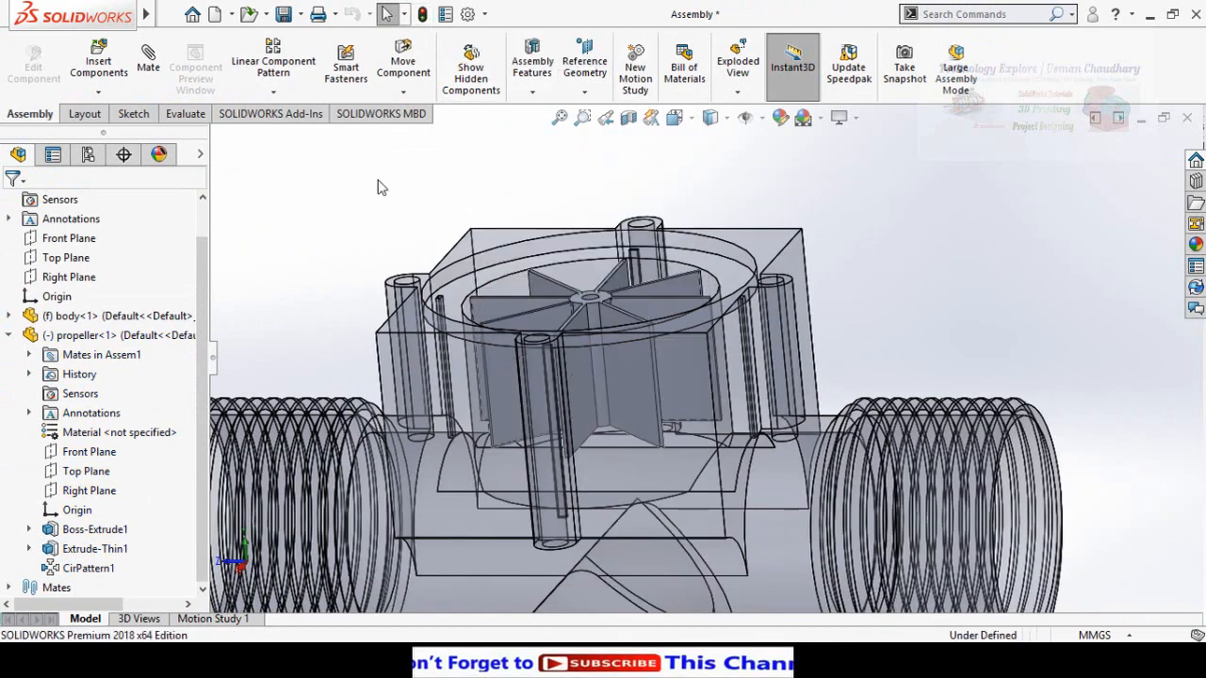
# Turn off the body component's transparency so that it displays as solid again.
pyautogui.press('f')
pyautogui.moveTo(366, 216); pyautogui.dragTo(371, 255, button='middle')
pyautogui.click(548, 246)
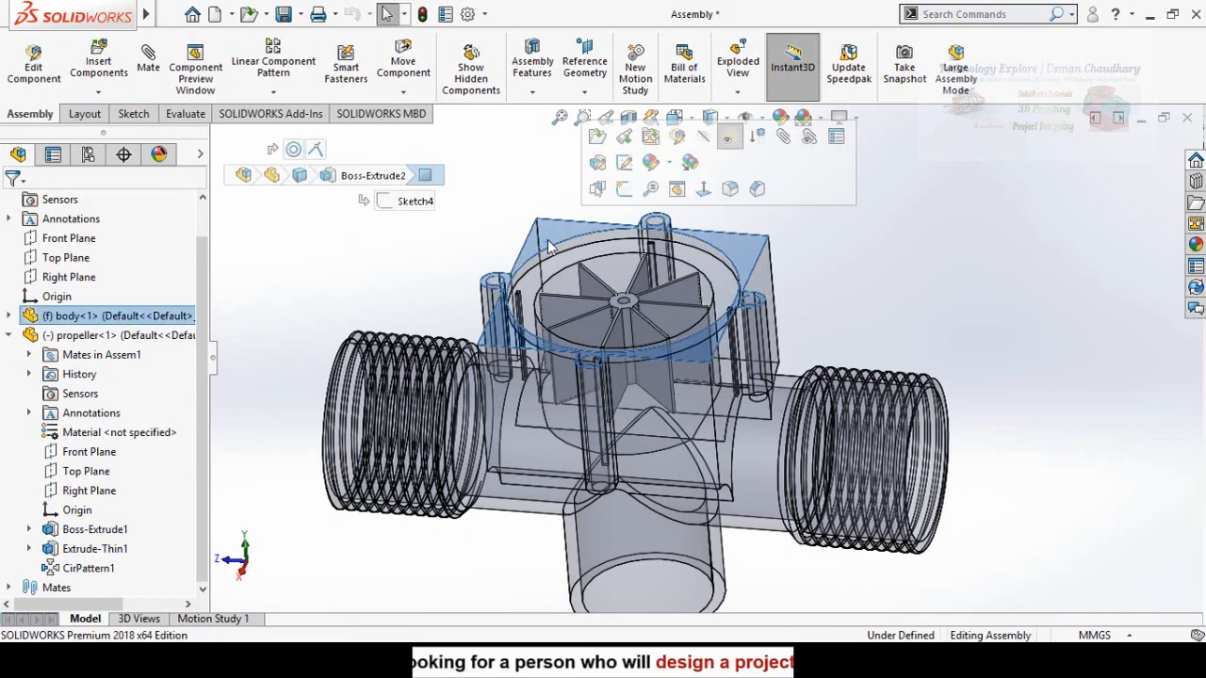
pyautogui.click(728, 137)
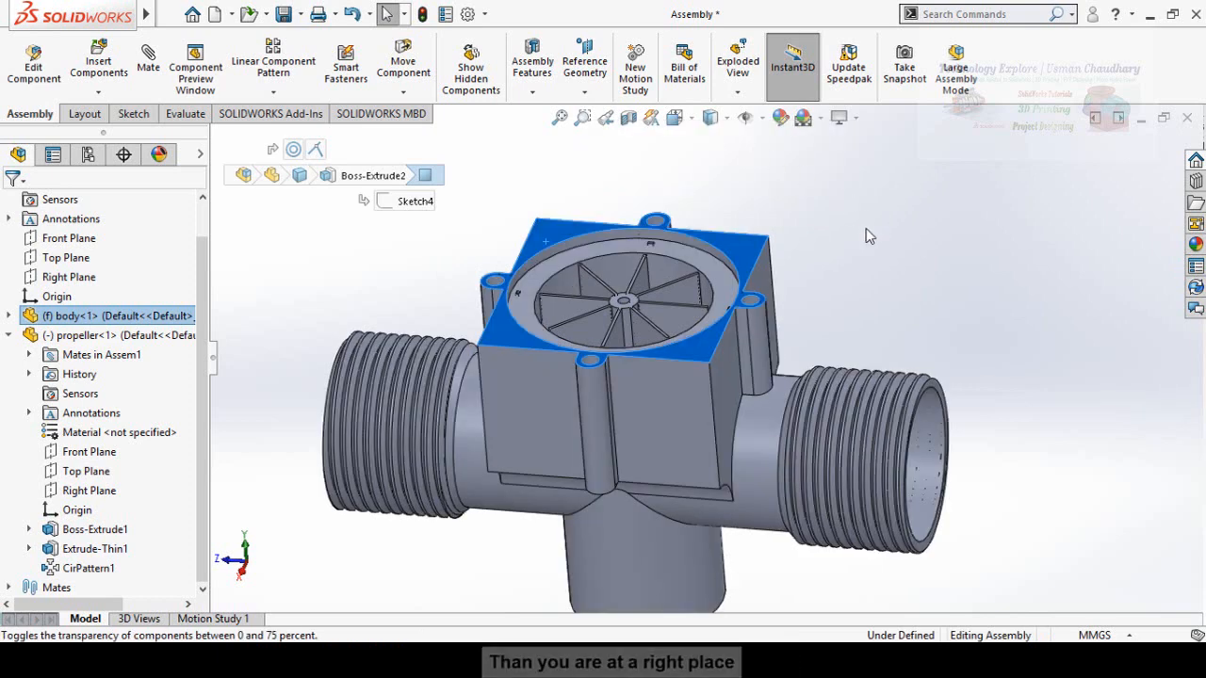
pyautogui.click(865, 228)
# Apply a dark grey colour from the standard swatches to the whole body part.
pyautogui.press('f')
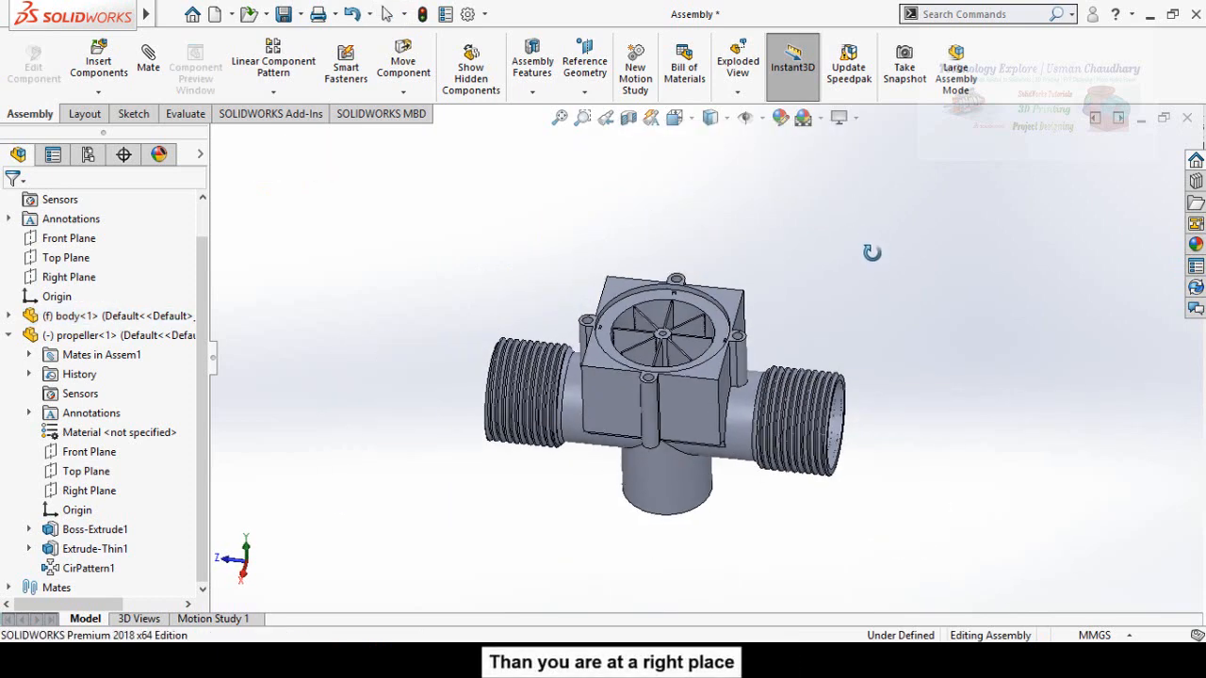
pyautogui.scroll(-3, 781, 283)
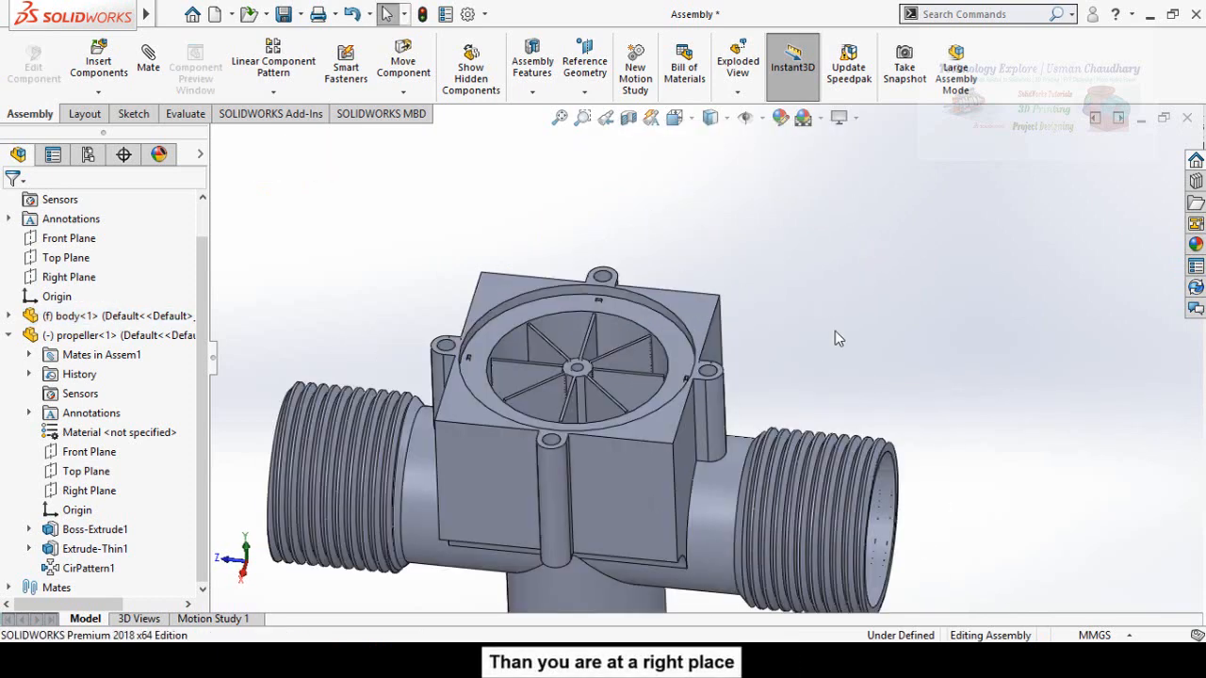
pyautogui.click(699, 314)
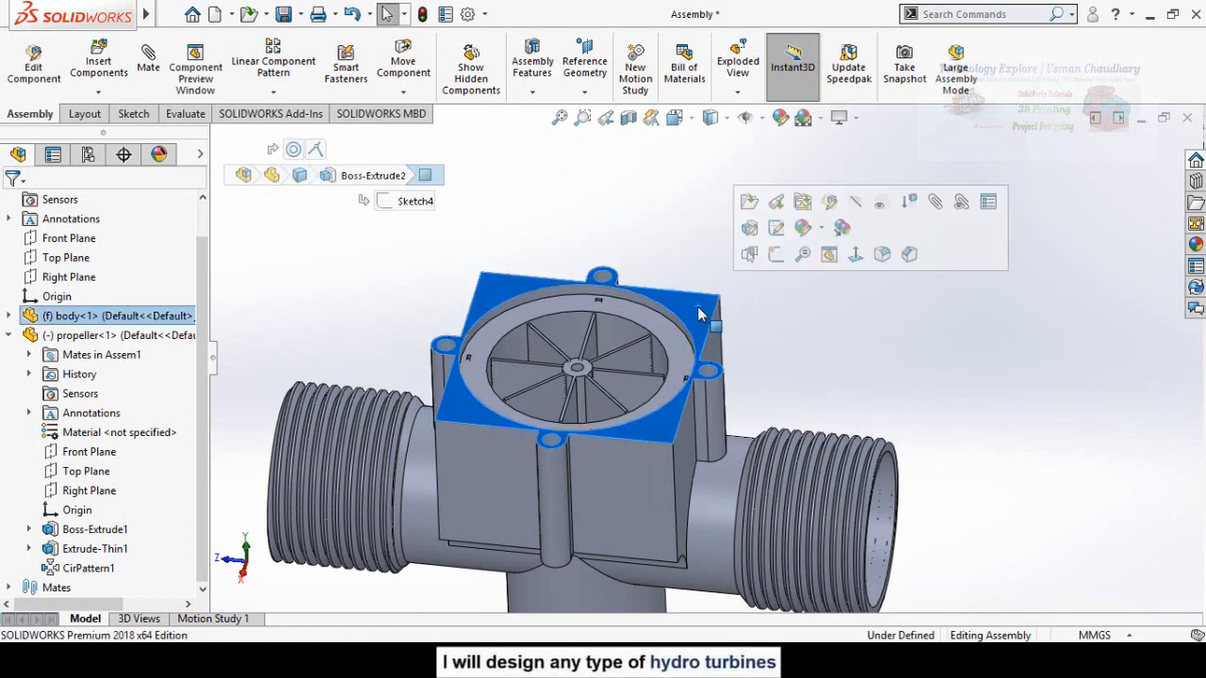
pyautogui.click(821, 232)
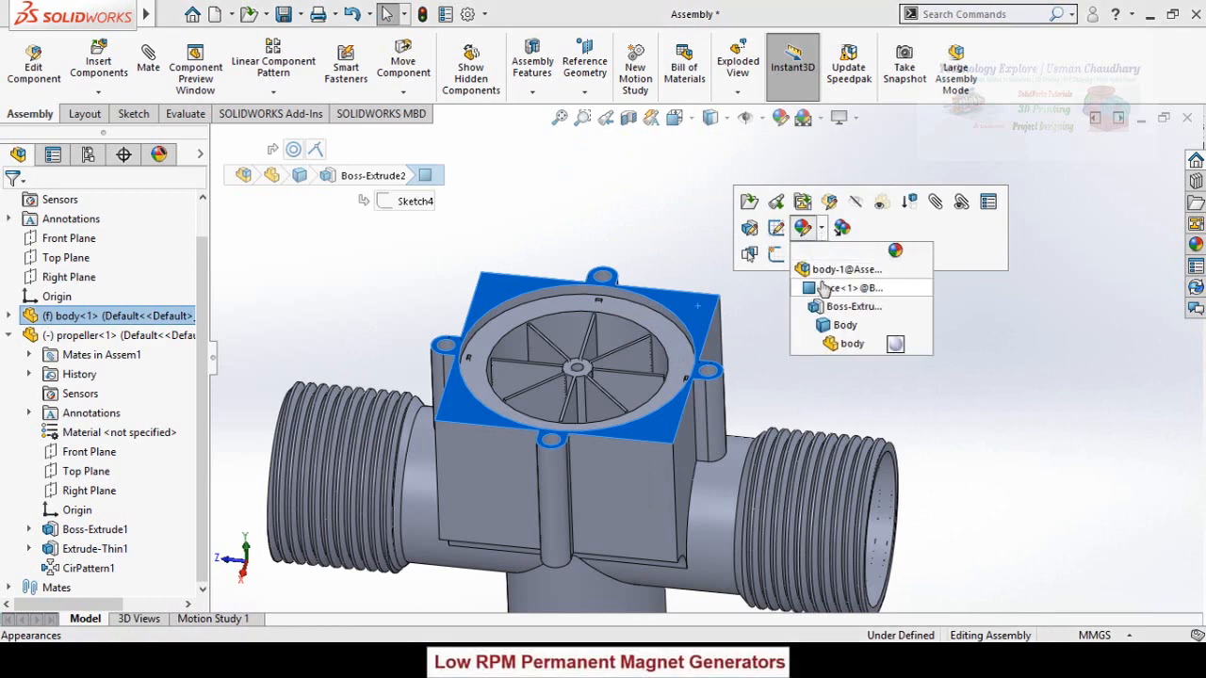
pyautogui.click(844, 344)
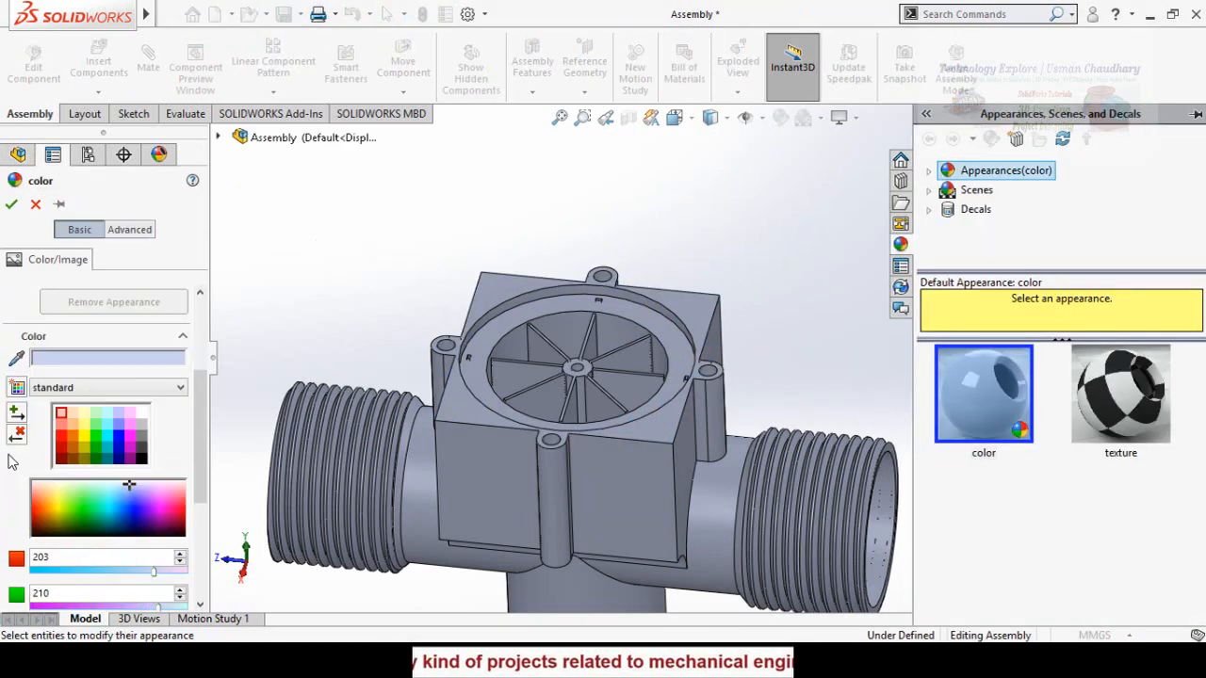
pyautogui.click(143, 455)
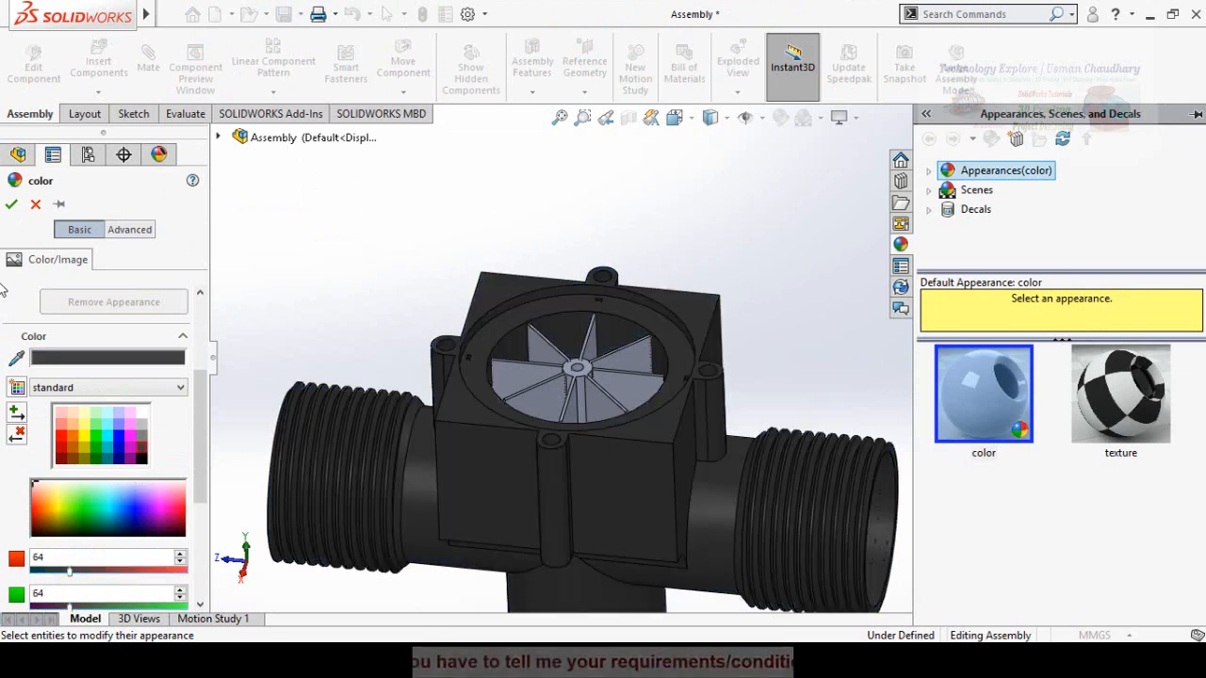
pyautogui.click(12, 203)
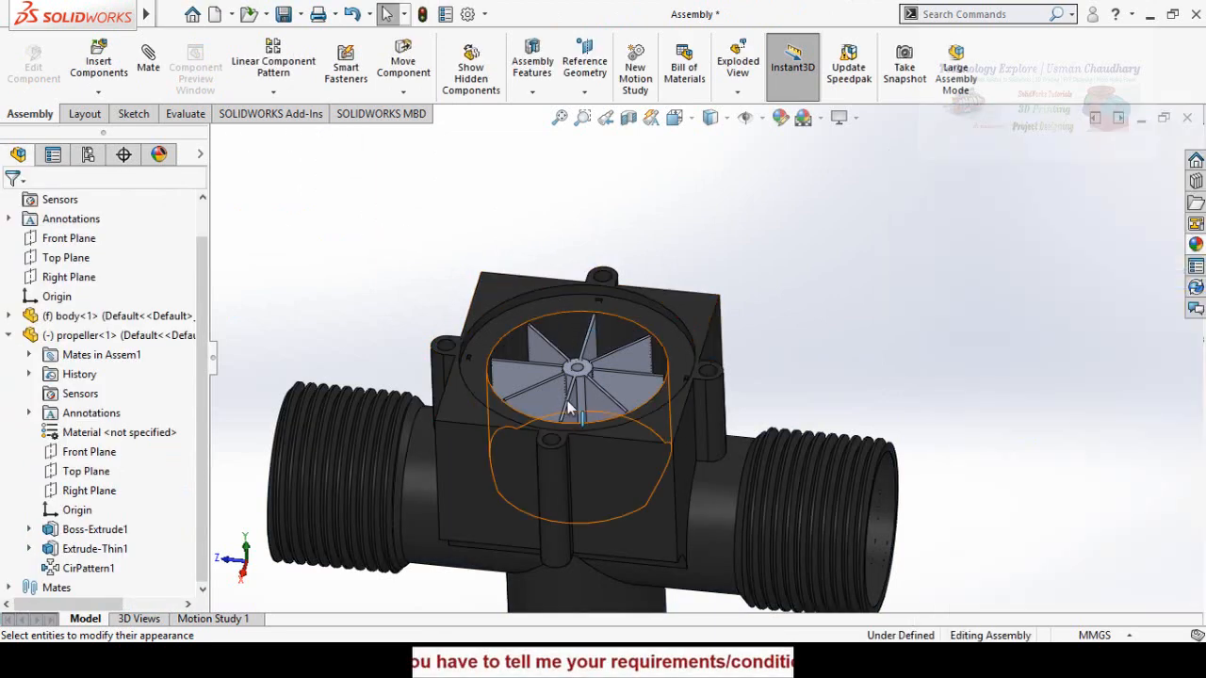
# Apply a white colour from the standard swatches to the whole propeller part.
pyautogui.click(544, 405)
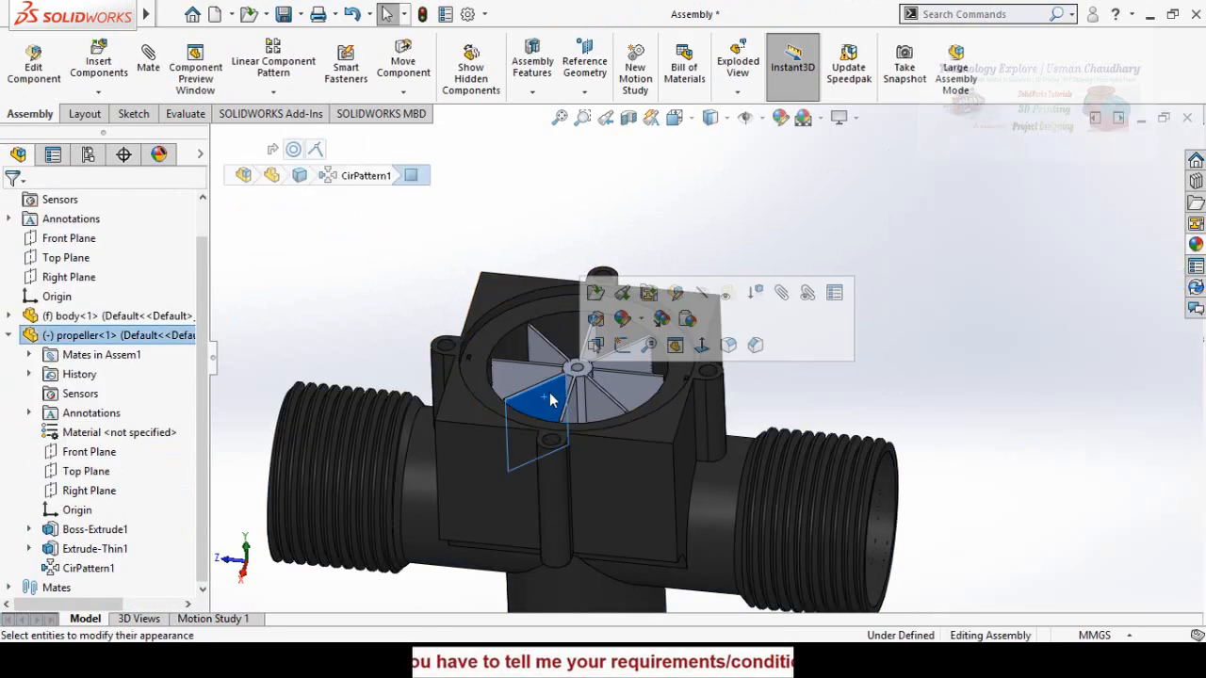
pyautogui.click(641, 320)
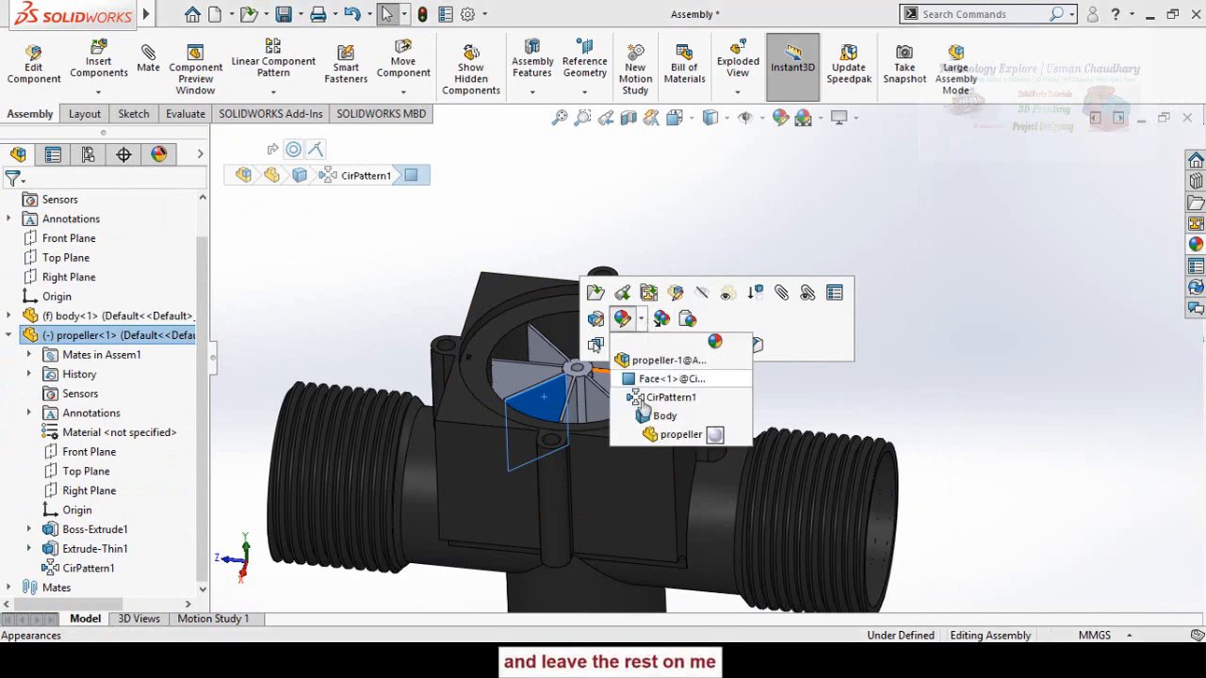
pyautogui.click(665, 437)
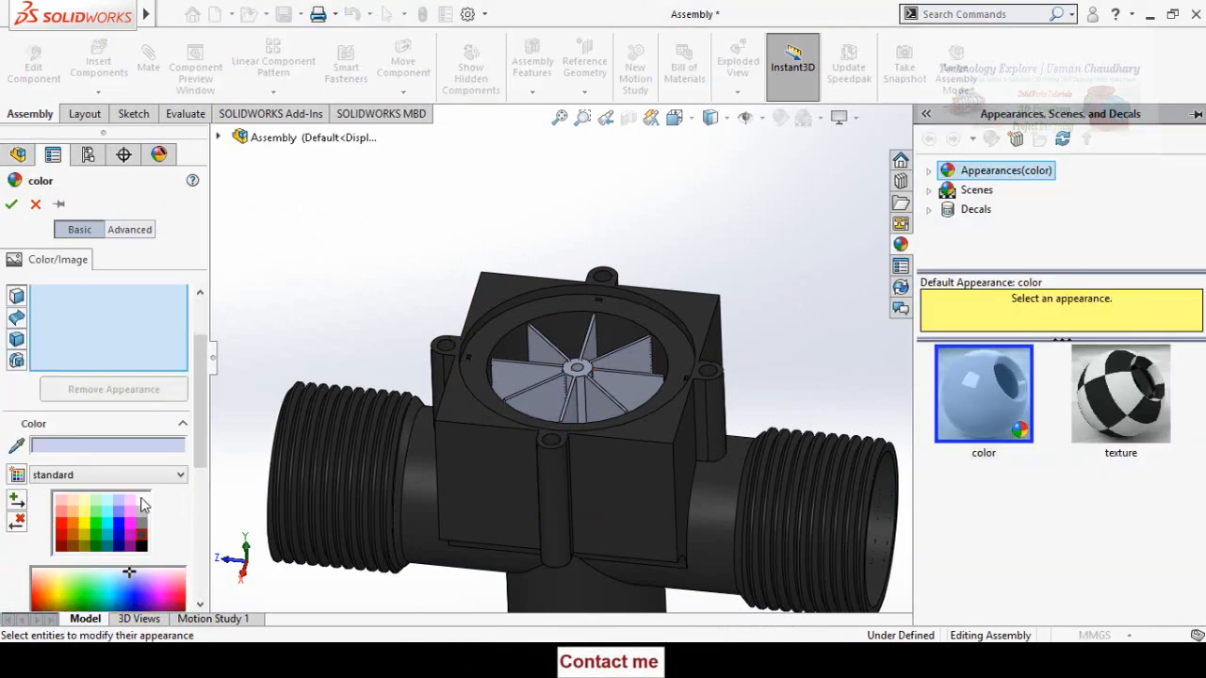
pyautogui.click(141, 501)
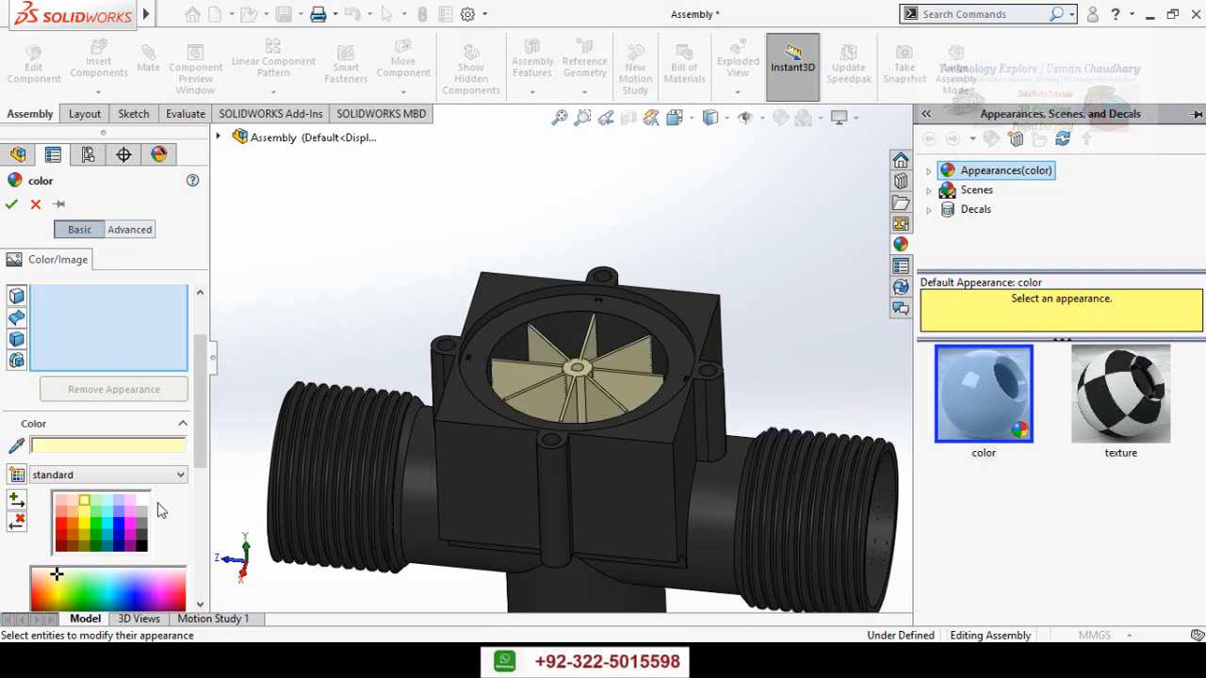
pyautogui.click(11, 204)
# Spin the propeller by hand inside the body's cavity to check its rotation and inspect the coloured assembly.
pyautogui.scroll(2, 353, 248)
pyautogui.moveTo(452, 297); pyautogui.dragTo(507, 323, button='middle')
pyautogui.scroll(-2, 702, 379)
pyautogui.moveTo(594, 394); pyautogui.dragTo(679, 435)
pyautogui.moveTo(608, 421); pyautogui.dragTo(678, 415)
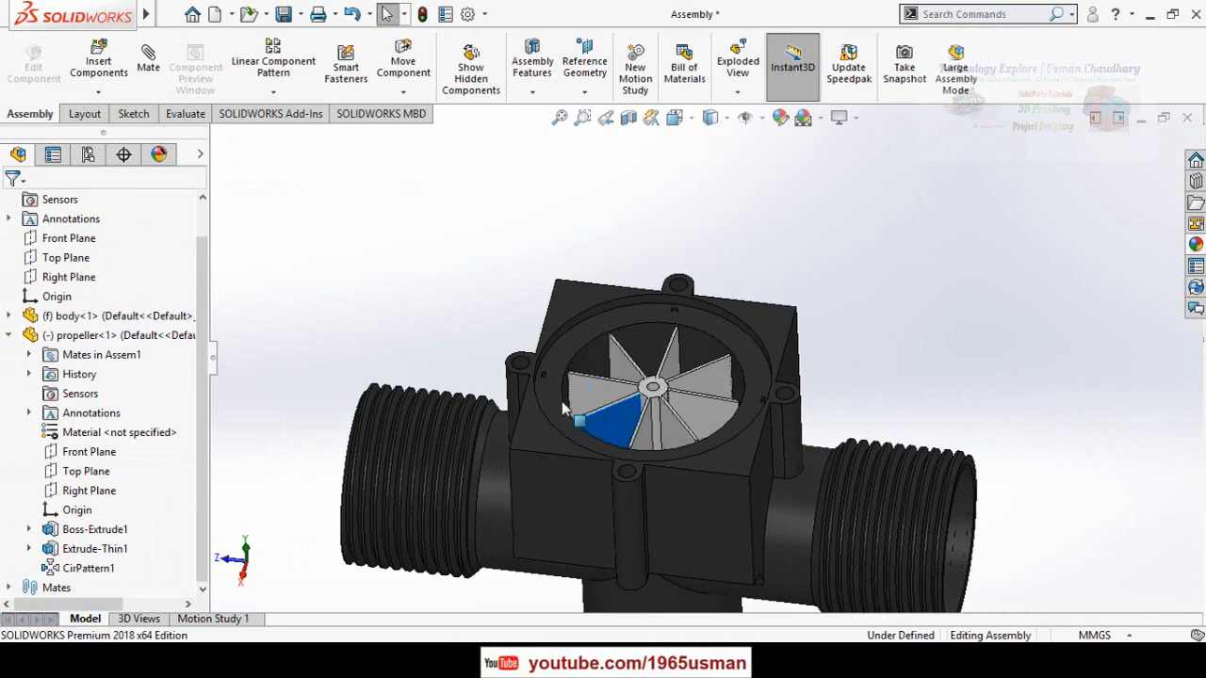
pyautogui.scroll(-3, 678, 414)
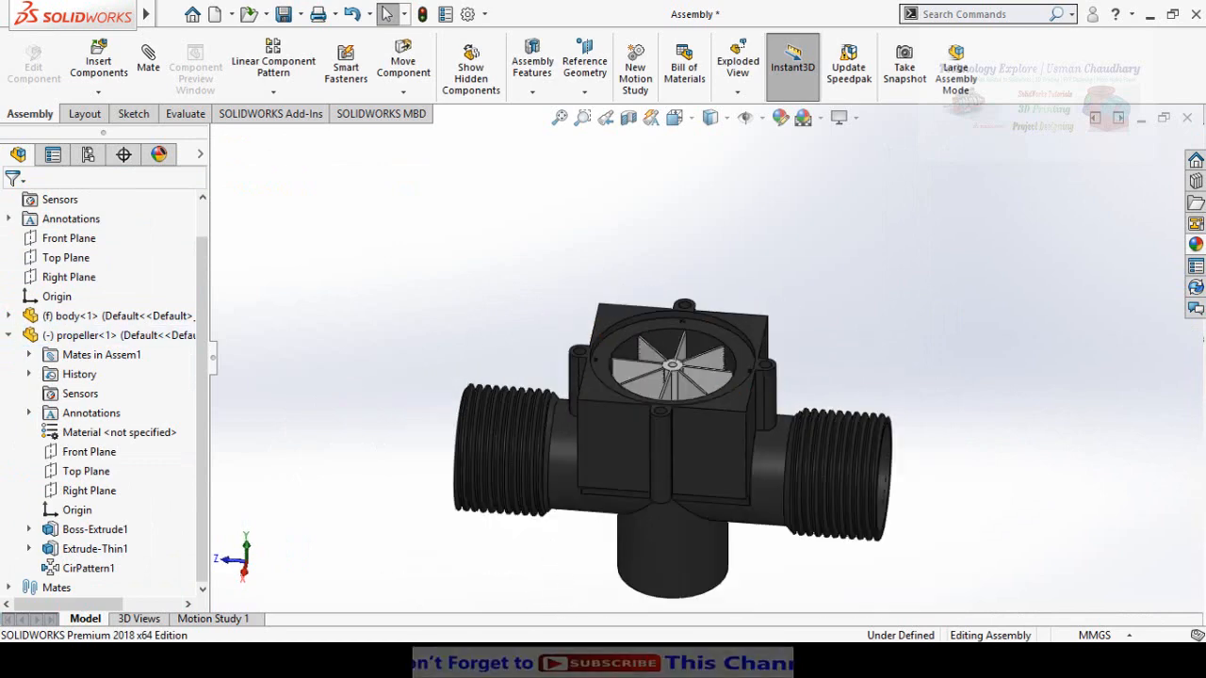